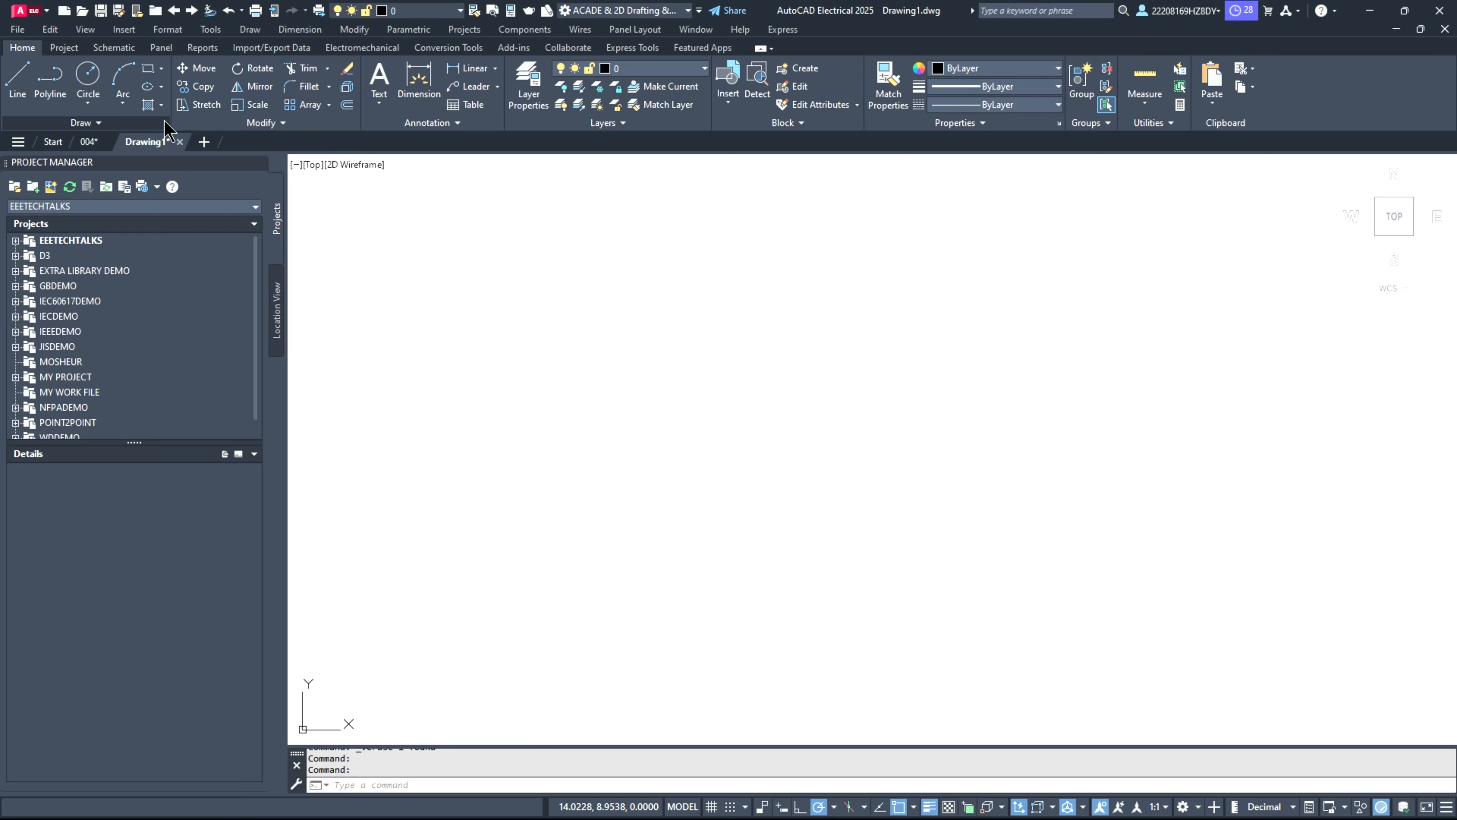
Step: Browse the drawing templates in the SheetSets folder and return to Drawing1 without creating a new drawing
{"action": "left_click", "coordinate": [53, 142]}
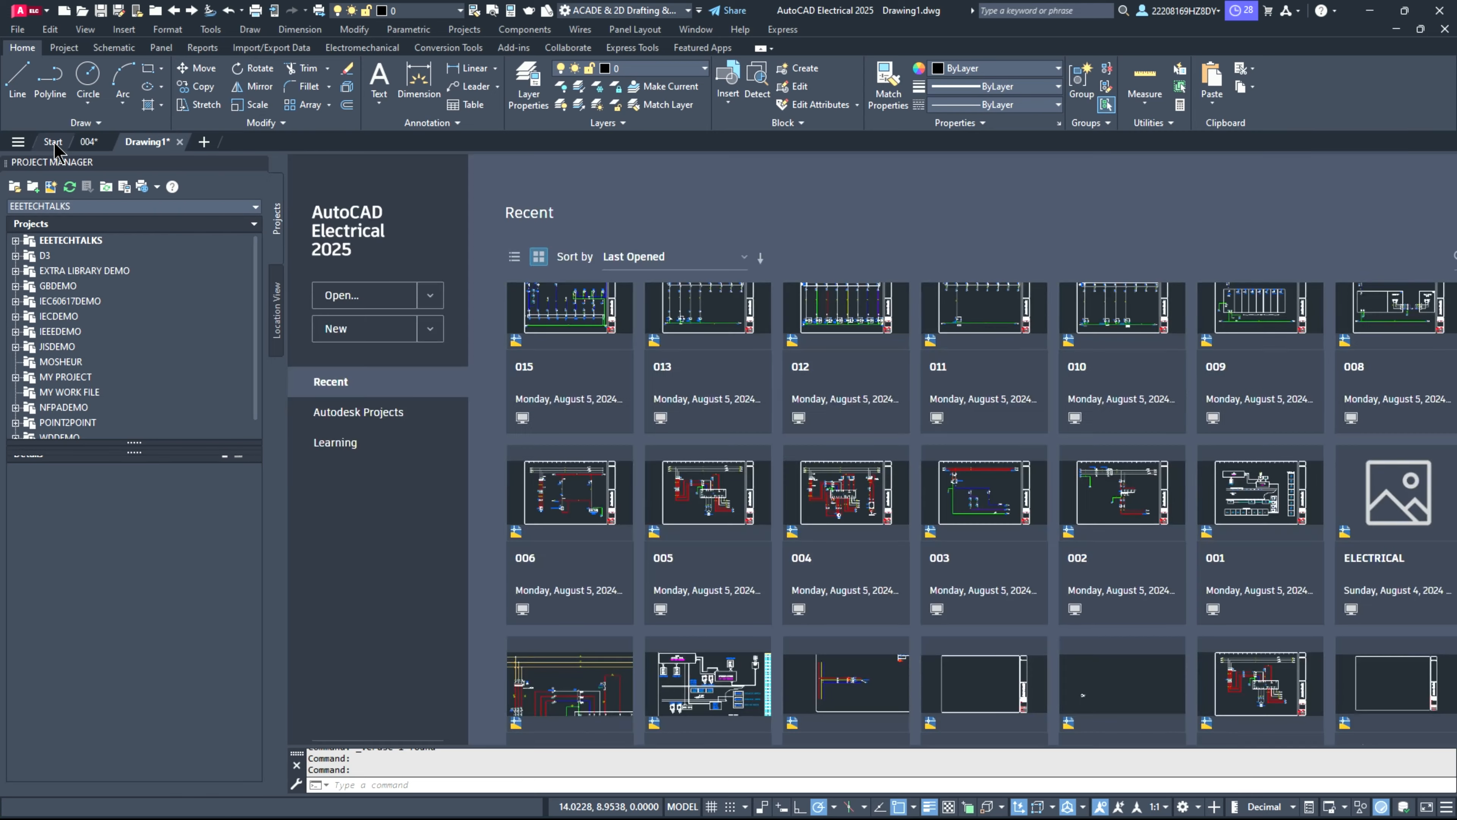
{"action": "left_click", "coordinate": [429, 330]}
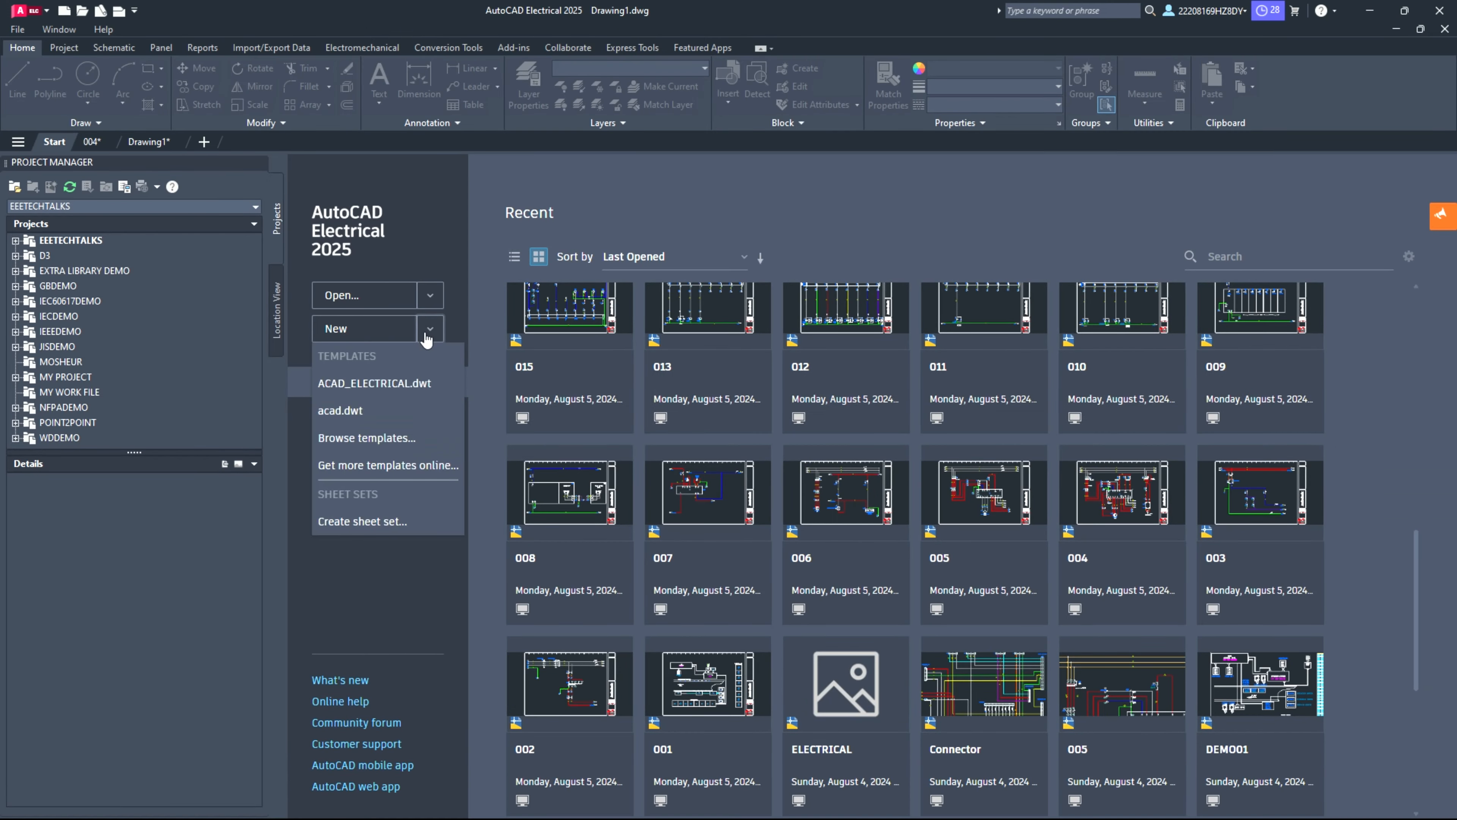
{"action": "left_click", "coordinate": [405, 443]}
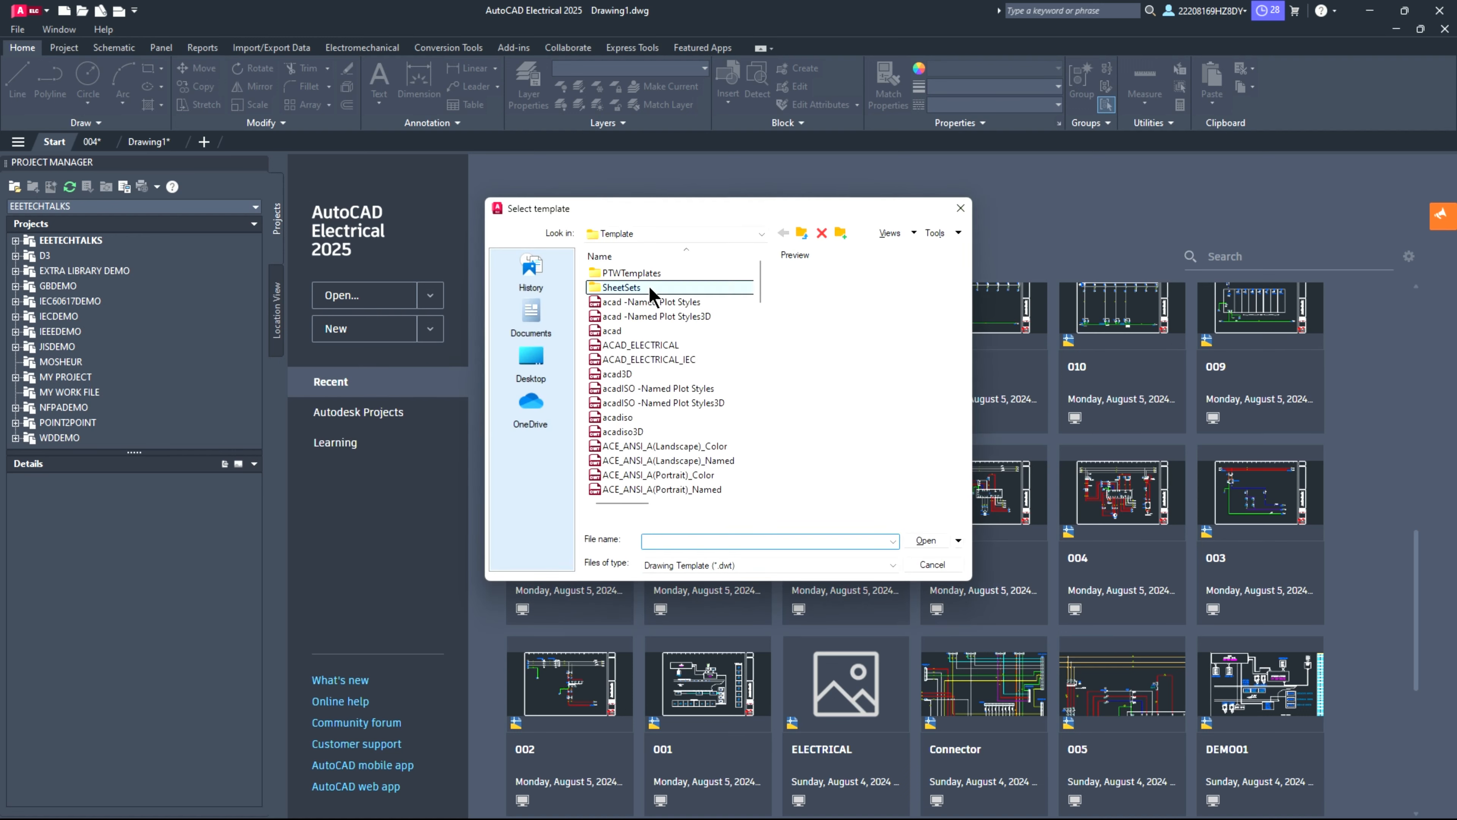
{"action": "double_click", "coordinate": [649, 285]}
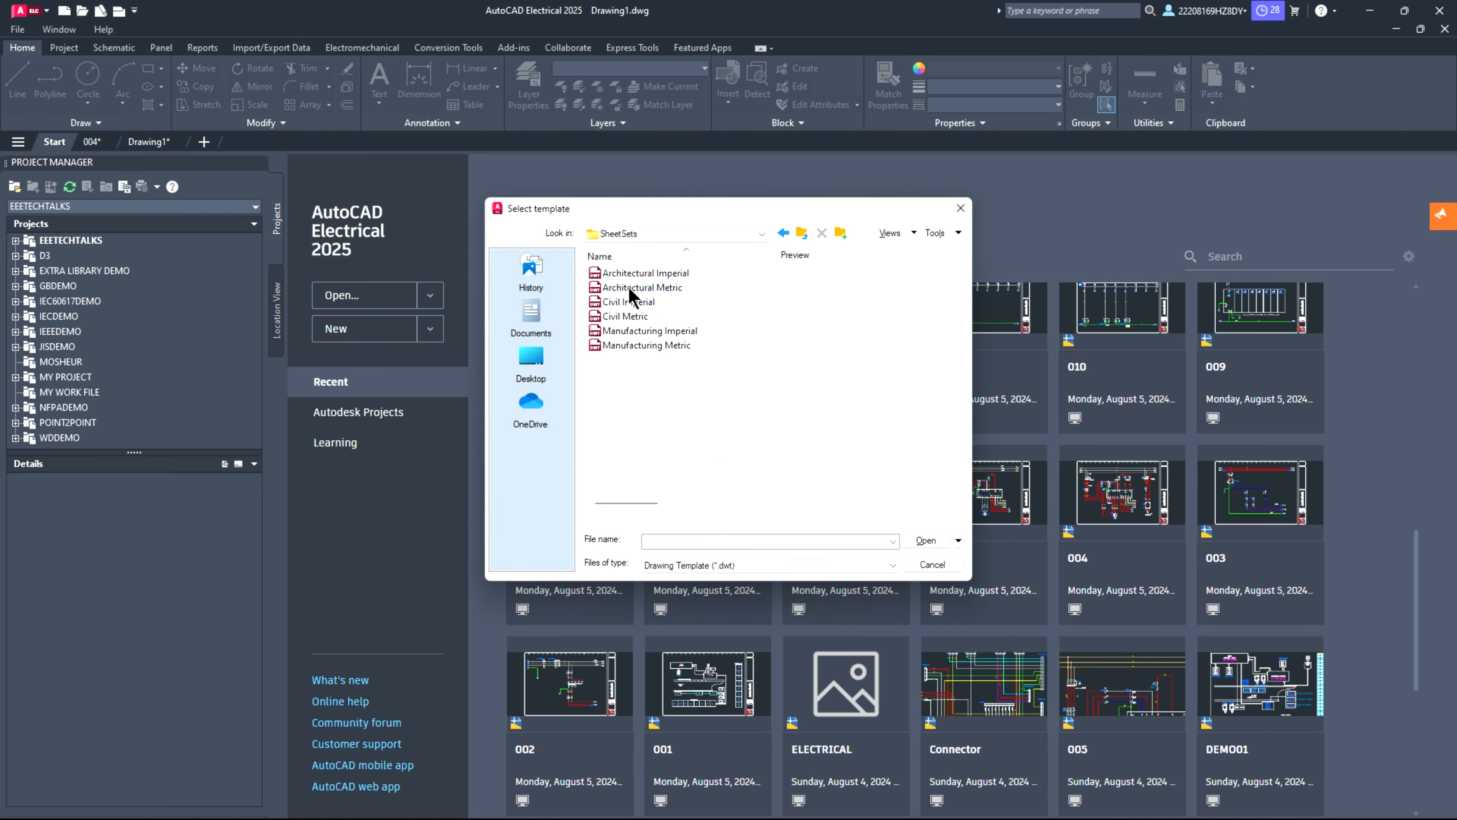
{"action": "left_click", "coordinate": [930, 565]}
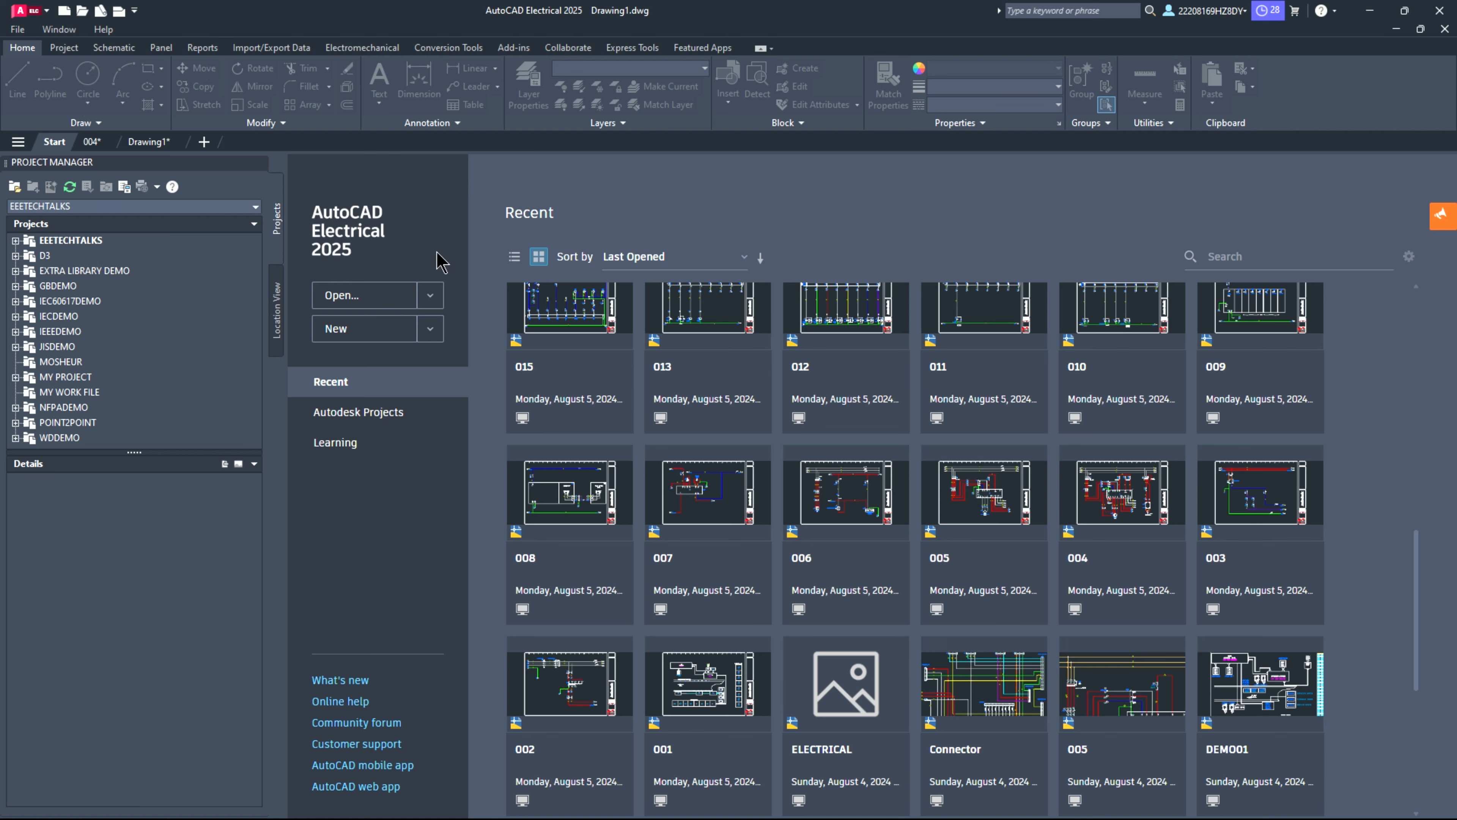
{"action": "left_click", "coordinate": [150, 142]}
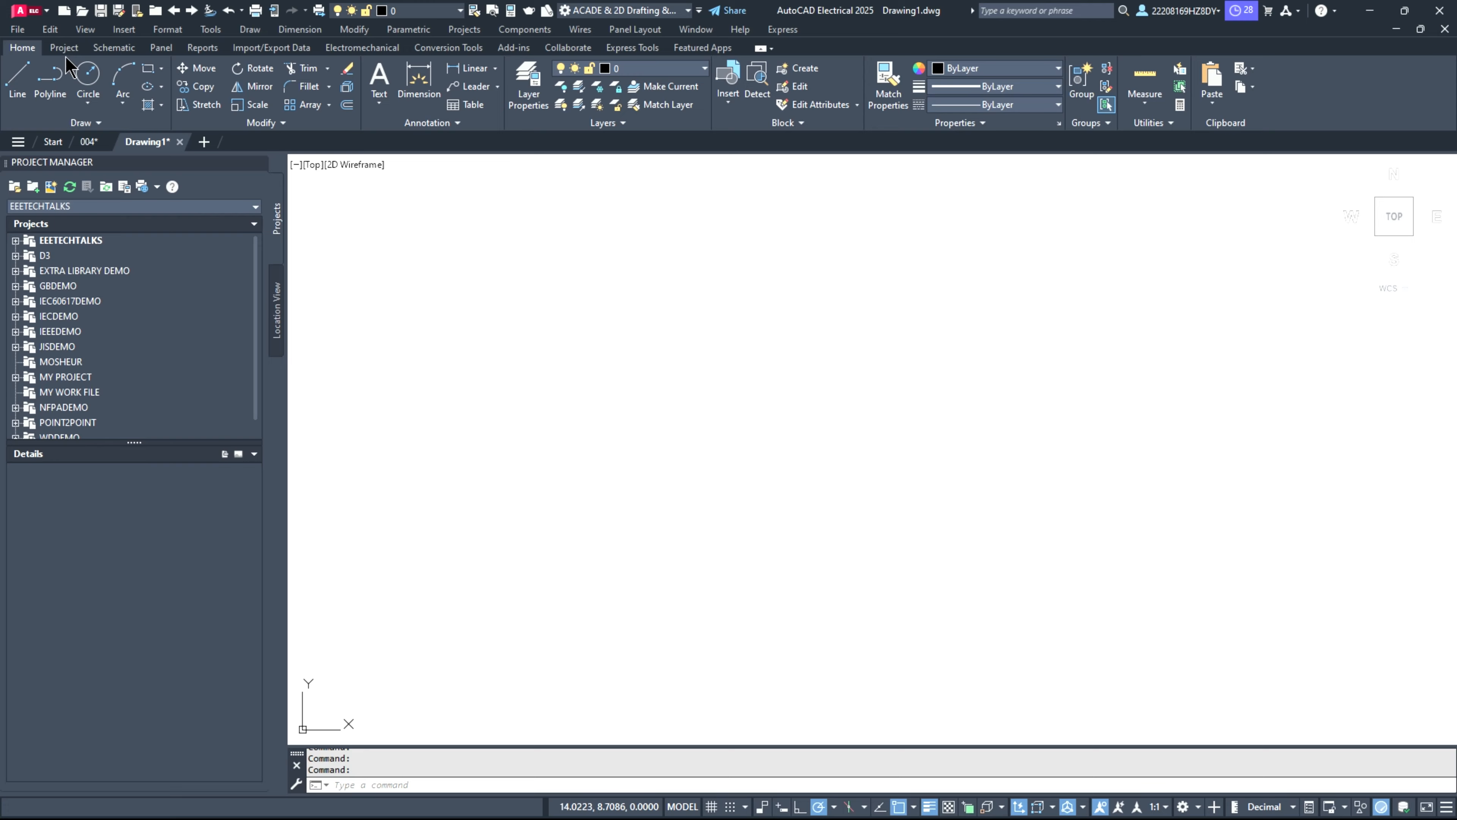
Step: Open the schematic component library, inserting the WD_M block with the drawing's configuration forced to match the project settings
{"action": "left_click", "coordinate": [109, 48]}
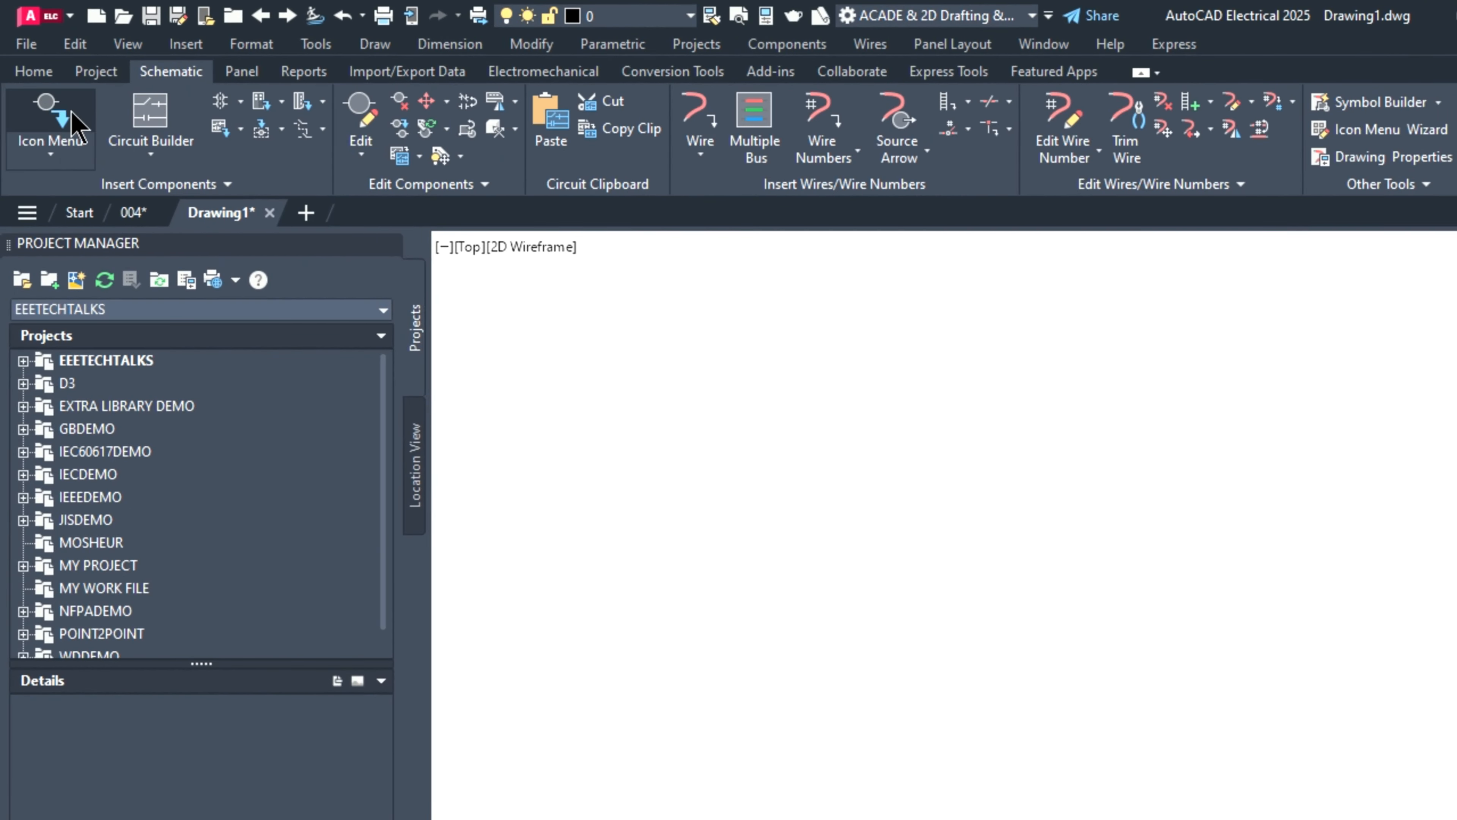
{"action": "left_click", "coordinate": [71, 112]}
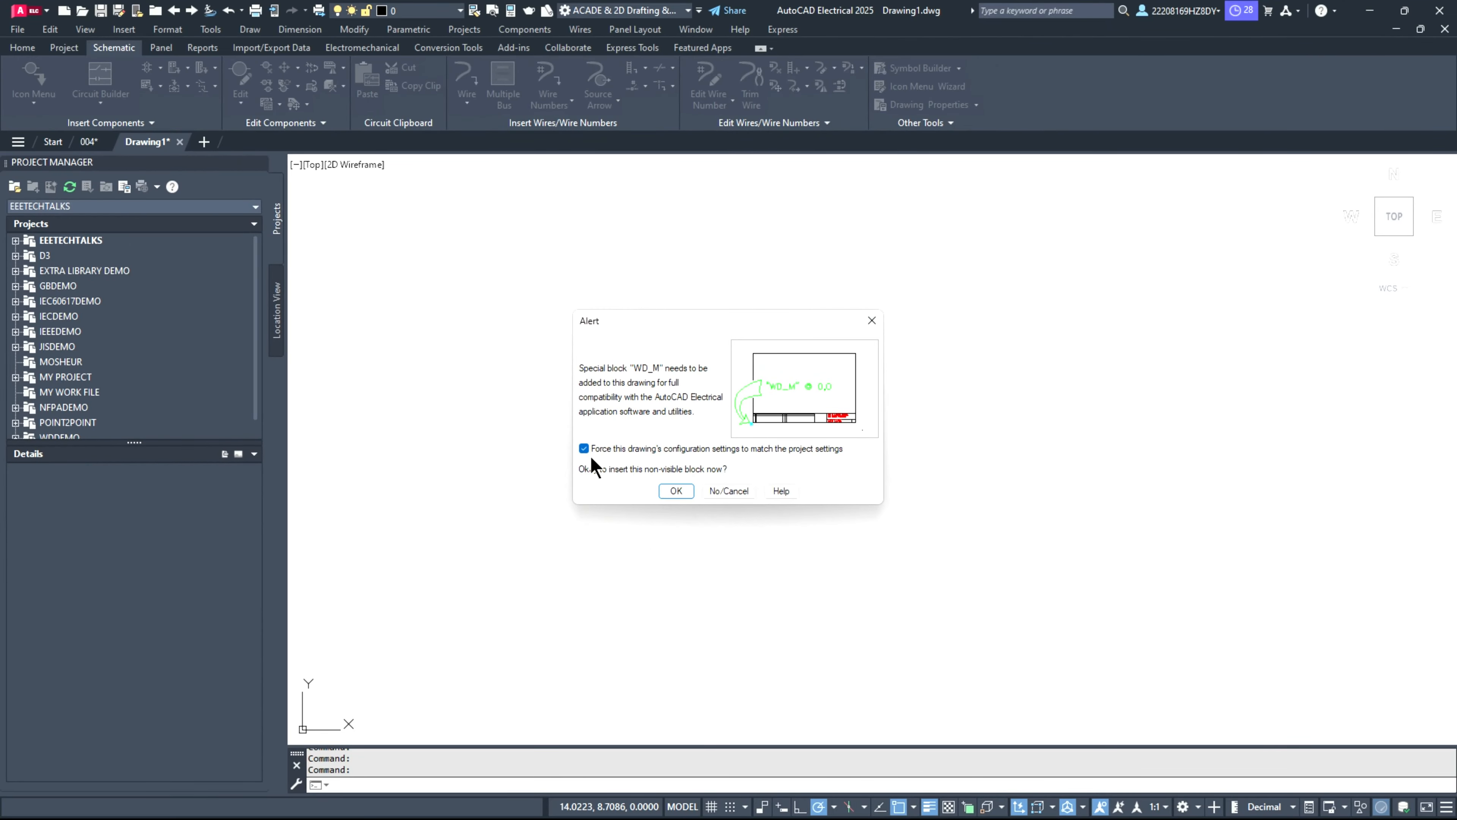
{"action": "left_click", "coordinate": [676, 491]}
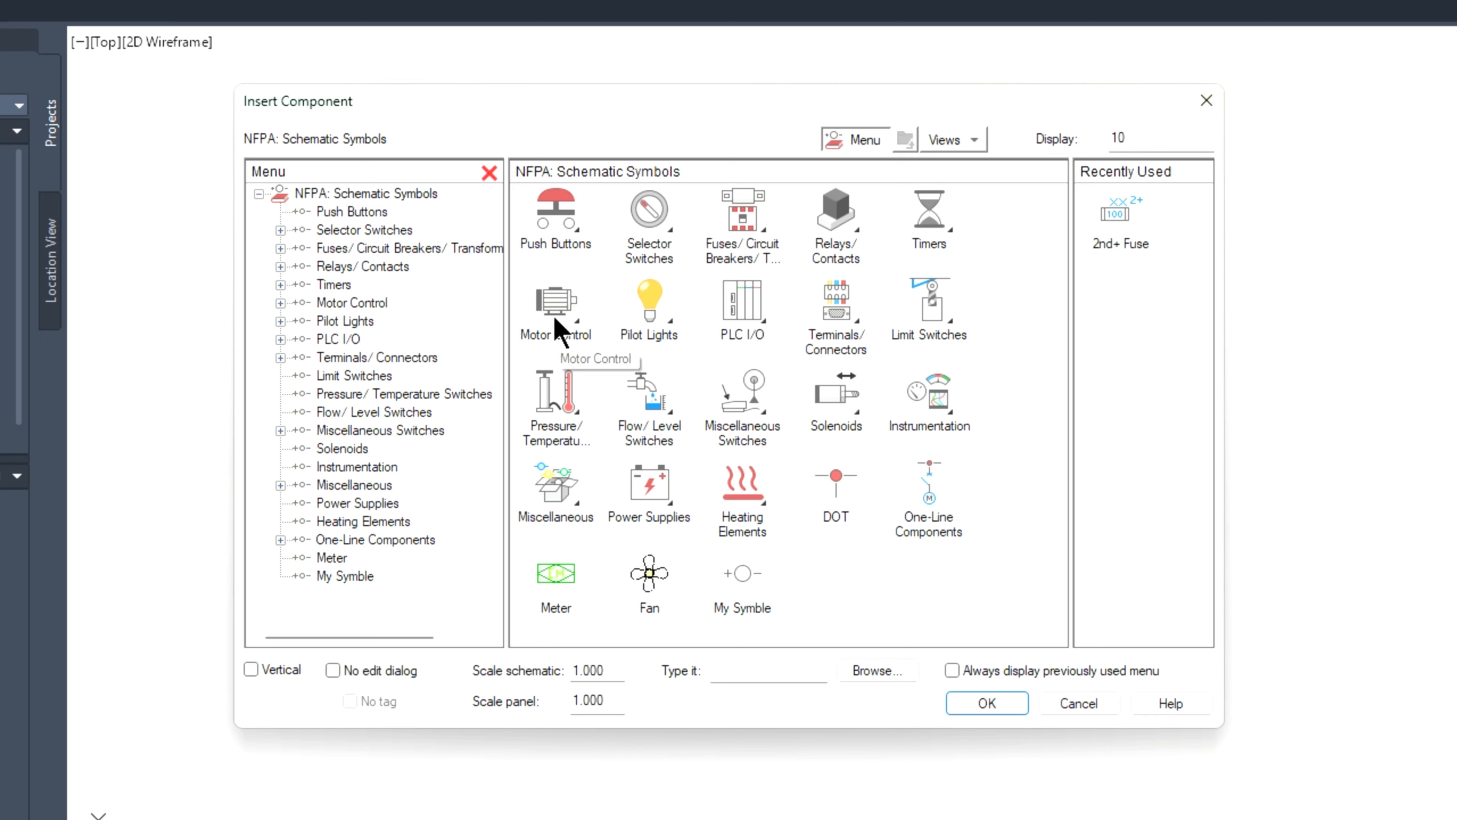
Step: Examine the NFPA symbols for push buttons, selector switches, fuses and breakers, relays, timers and motor control
{"action": "left_click", "coordinate": [553, 245]}
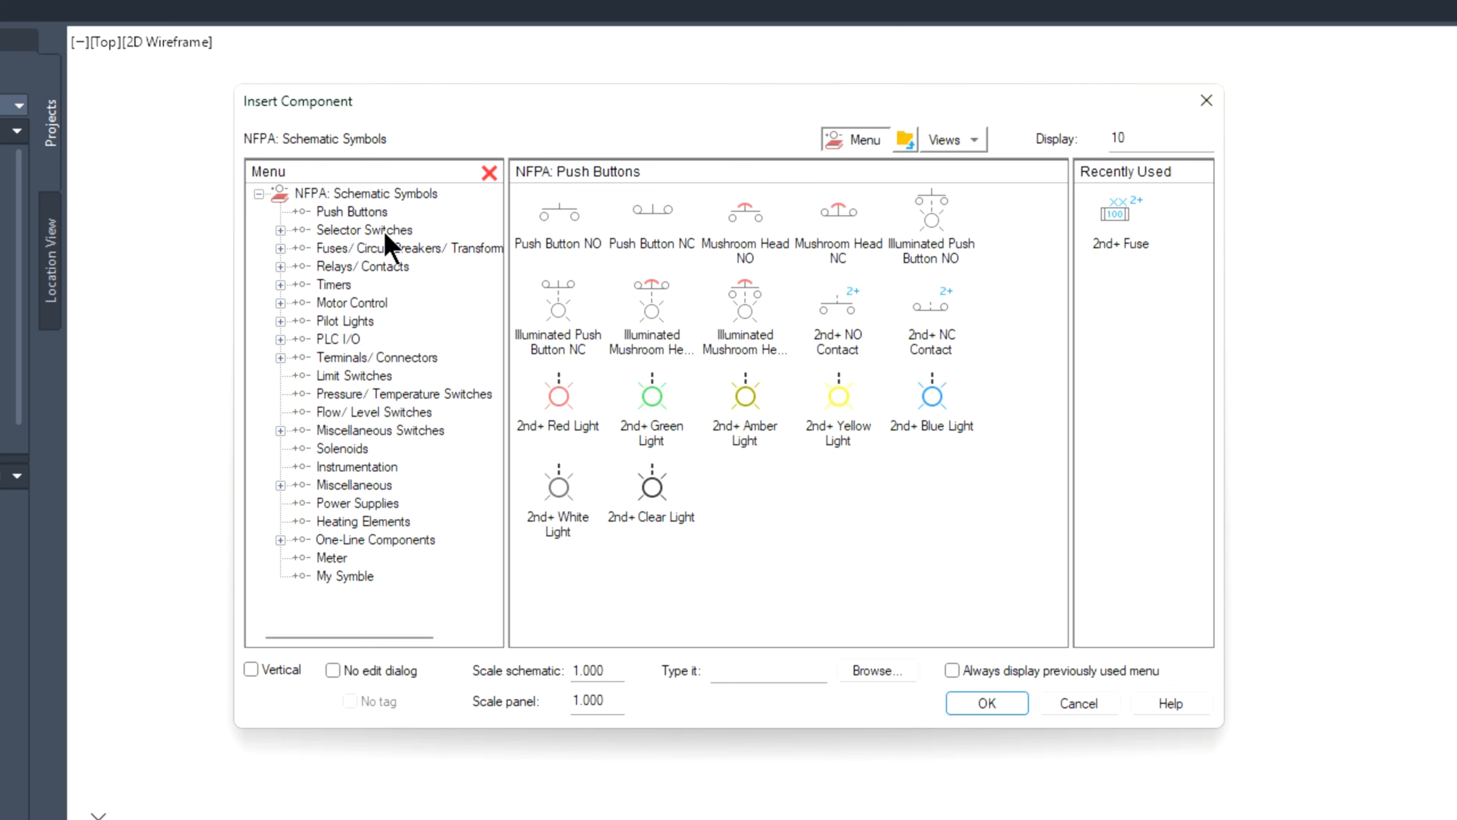
{"action": "left_click", "coordinate": [362, 230]}
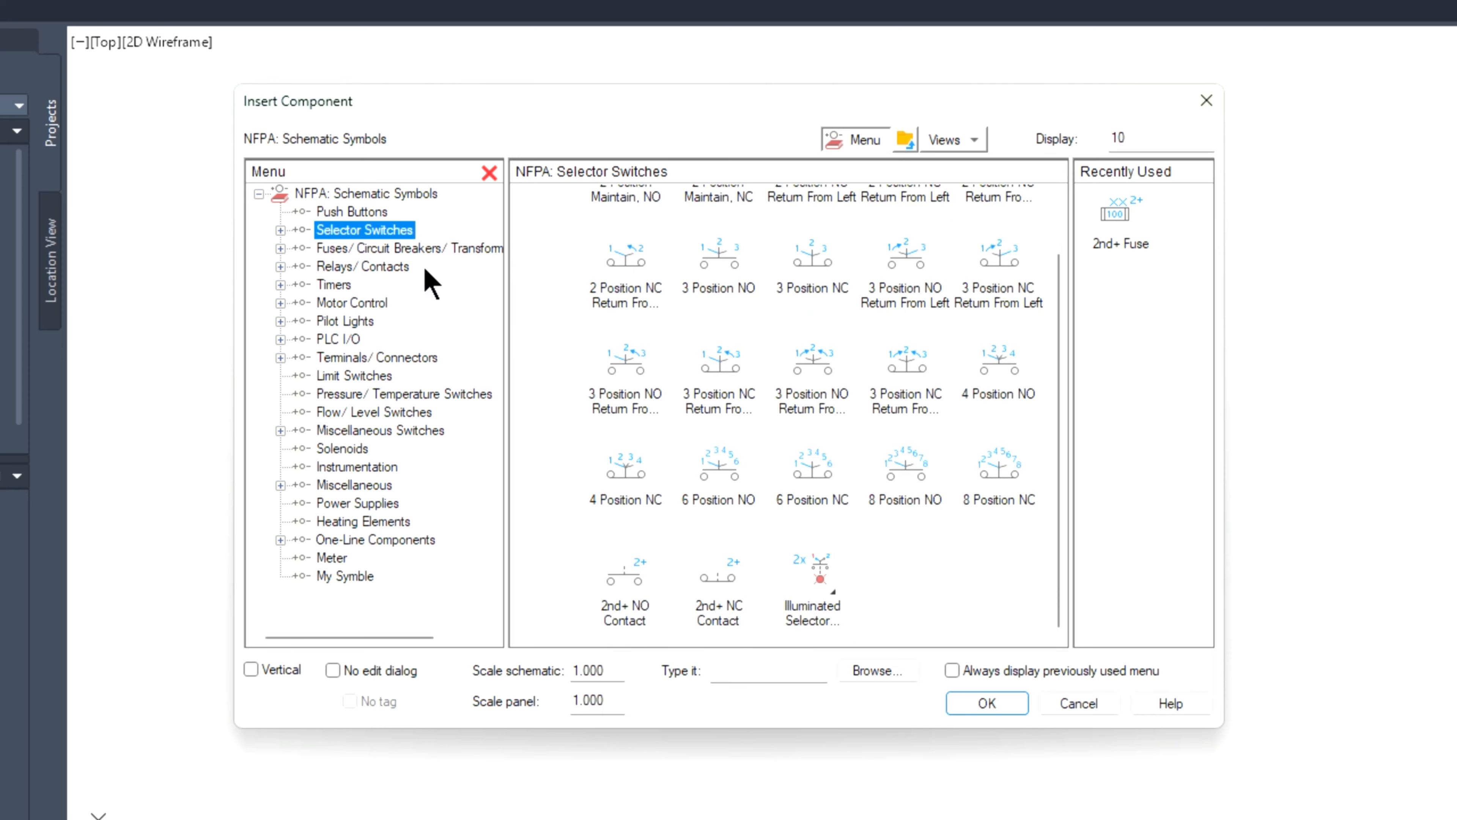
{"action": "left_click", "coordinate": [396, 250]}
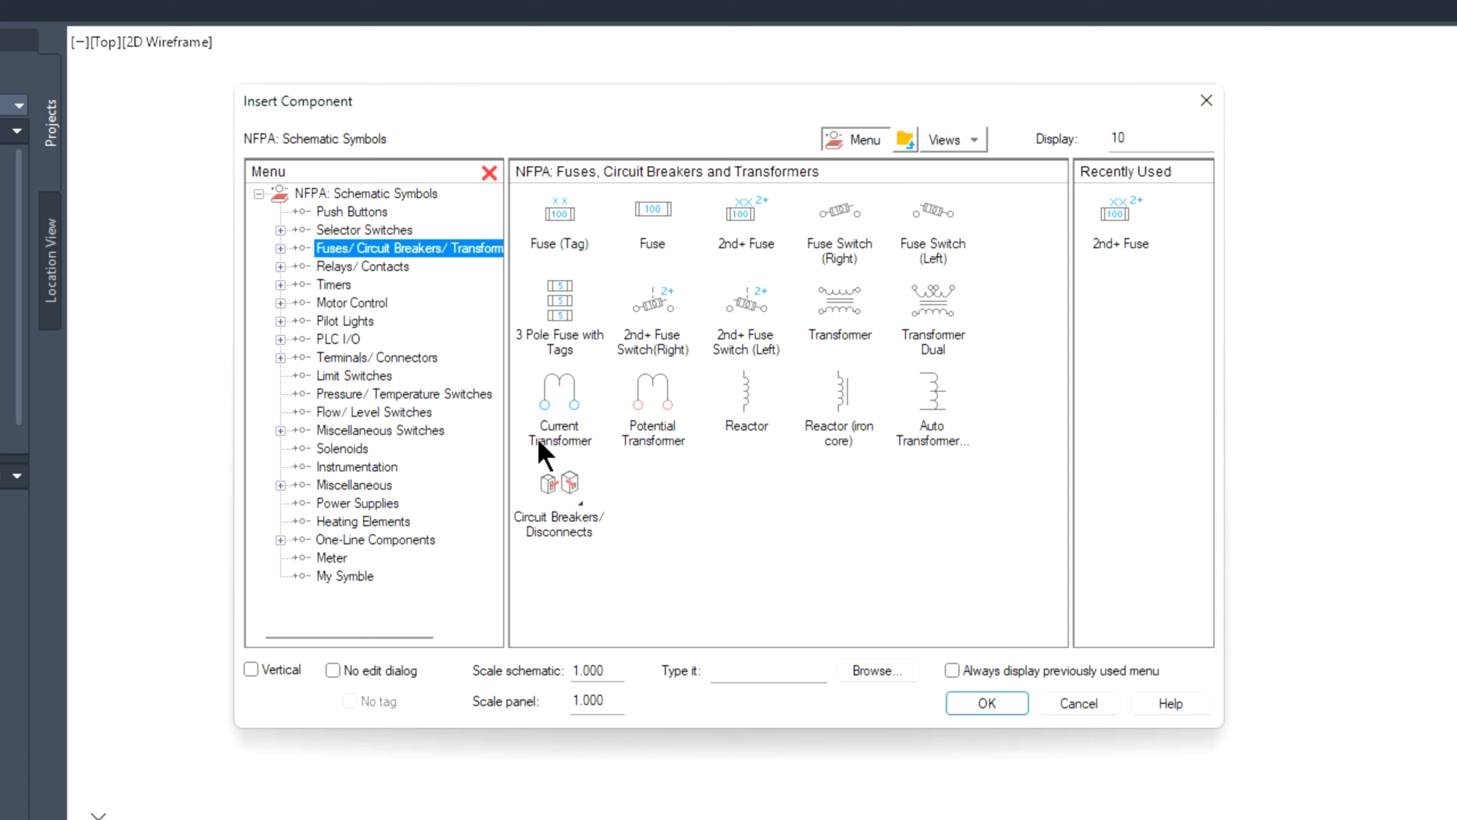
{"action": "left_click", "coordinate": [385, 269]}
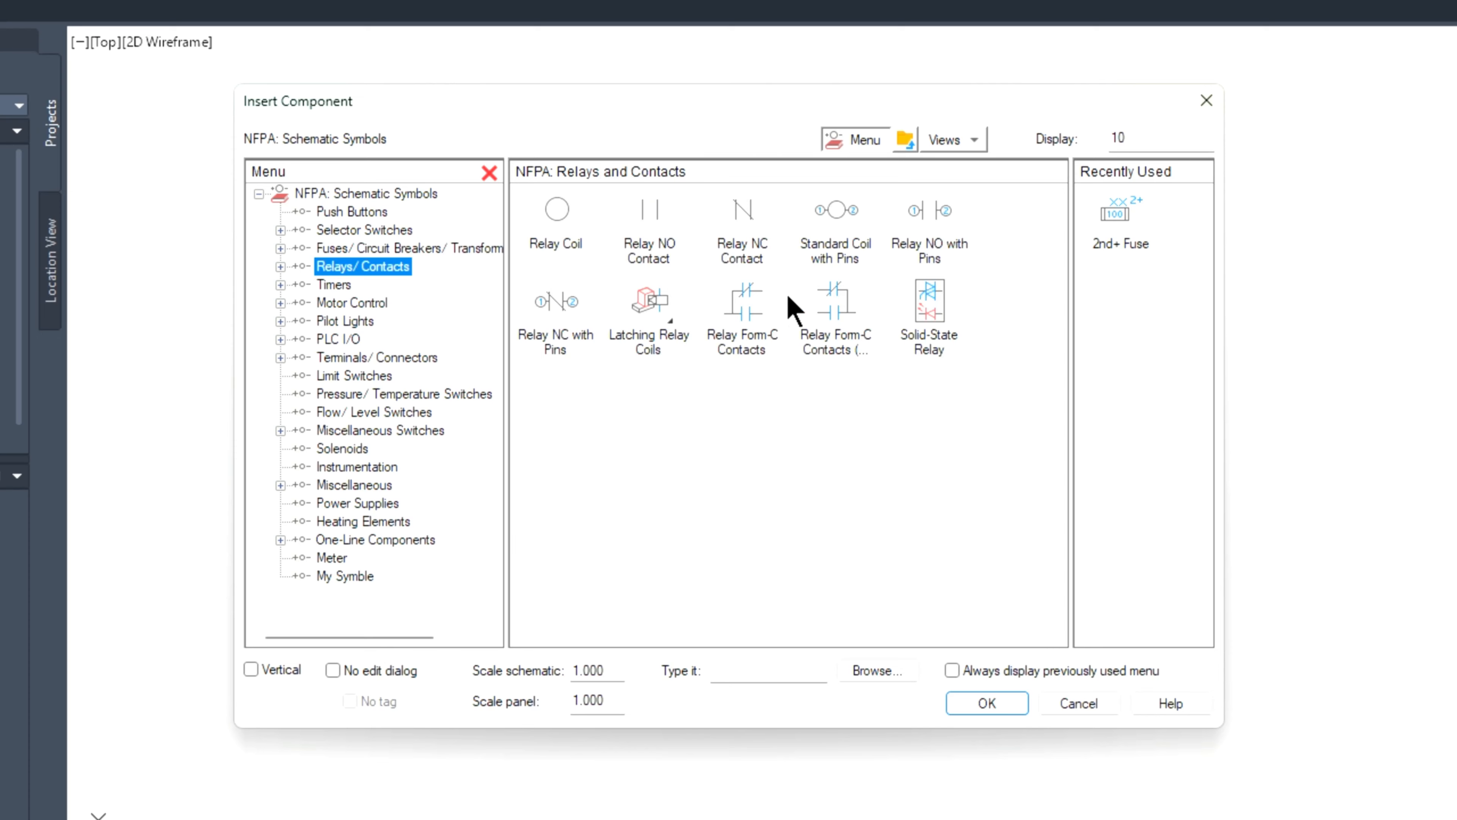
{"action": "left_click", "coordinate": [338, 286]}
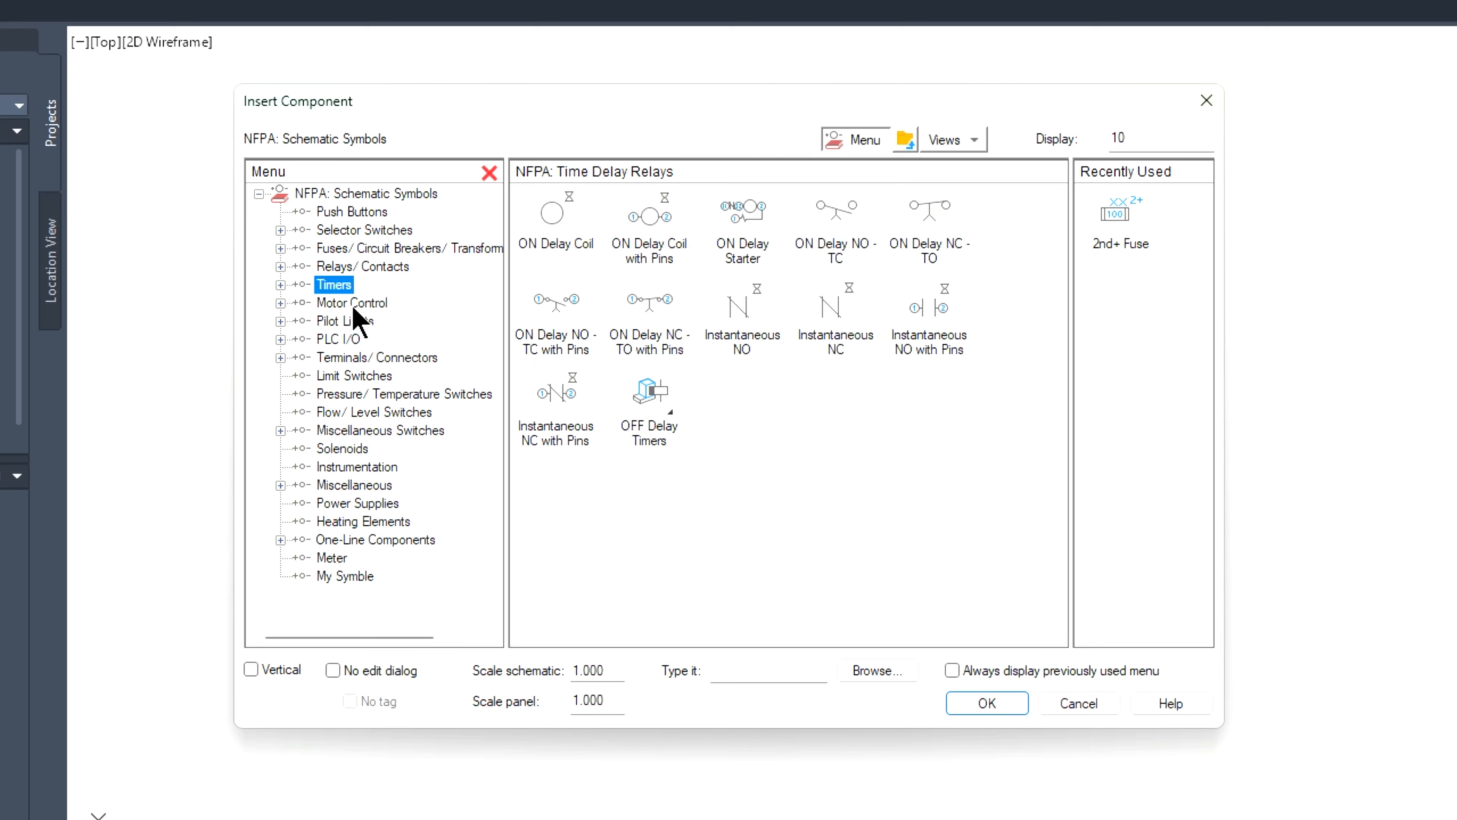
{"action": "left_click", "coordinate": [352, 305]}
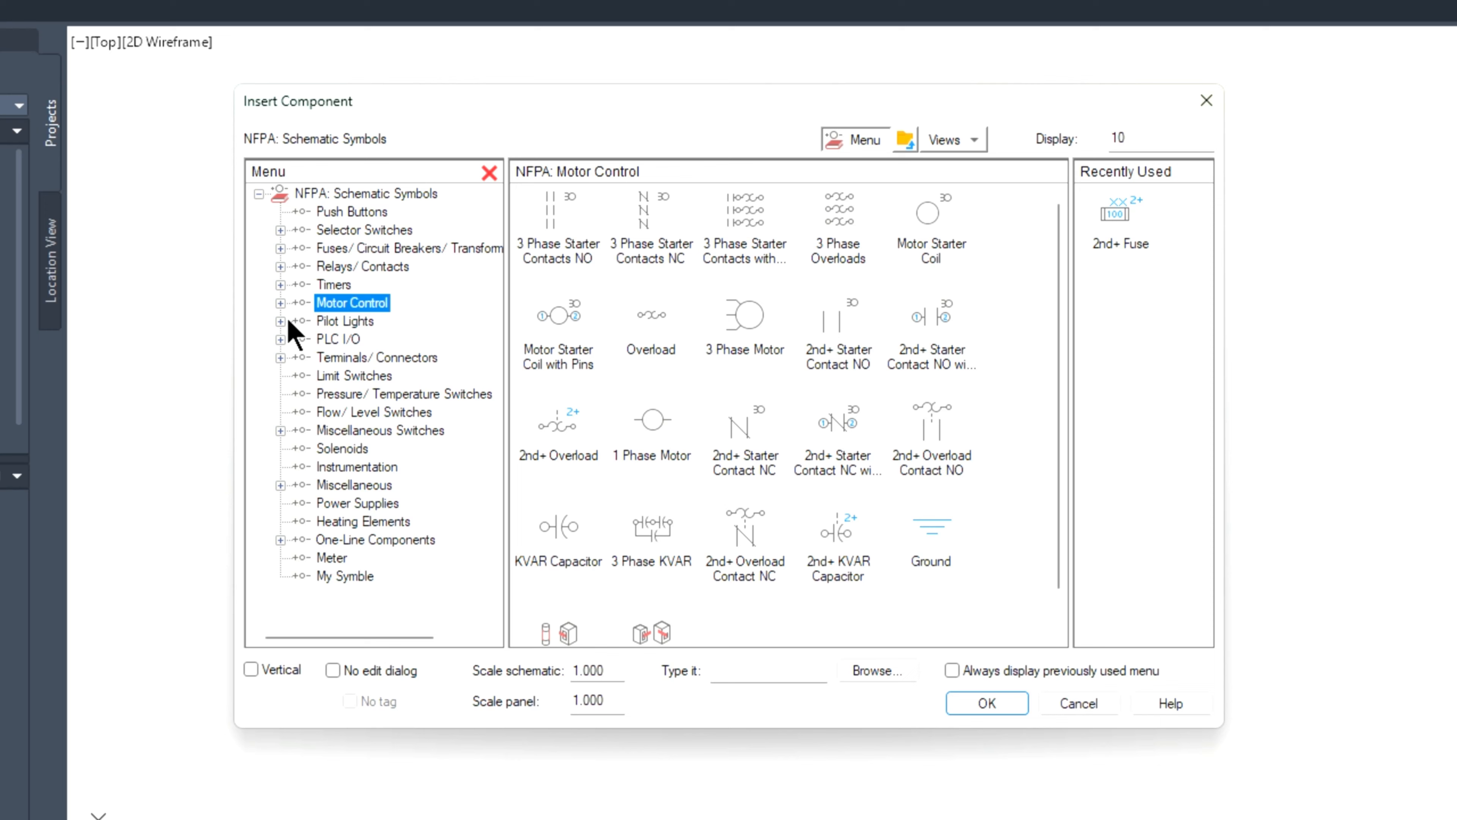
Step: Expand the Motor Control category and examine its fuse, circuit breaker and disconnect symbol groups
{"action": "left_click", "coordinate": [280, 303]}
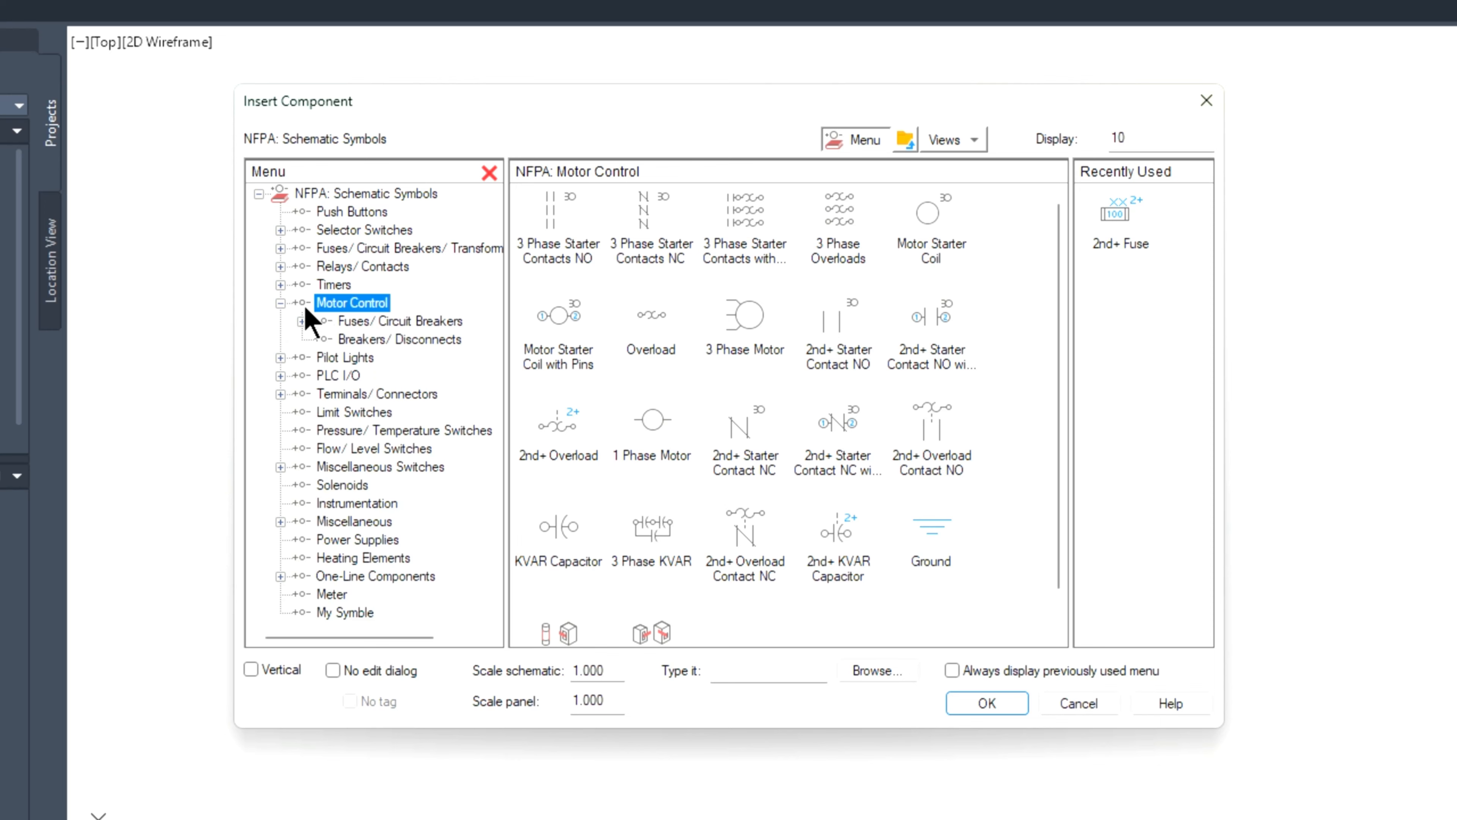
{"action": "left_click", "coordinate": [356, 325]}
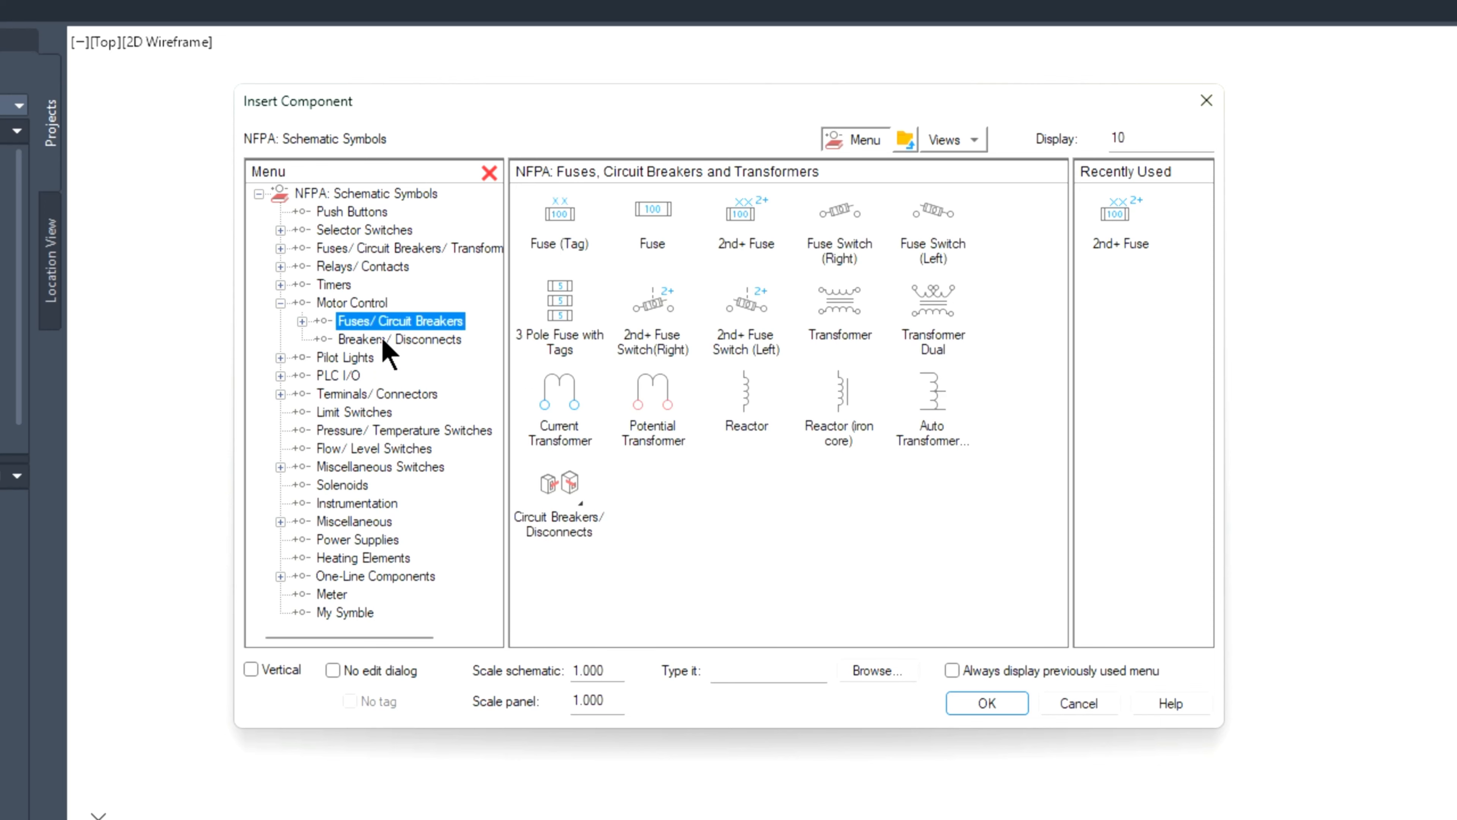
{"action": "left_click", "coordinate": [381, 341]}
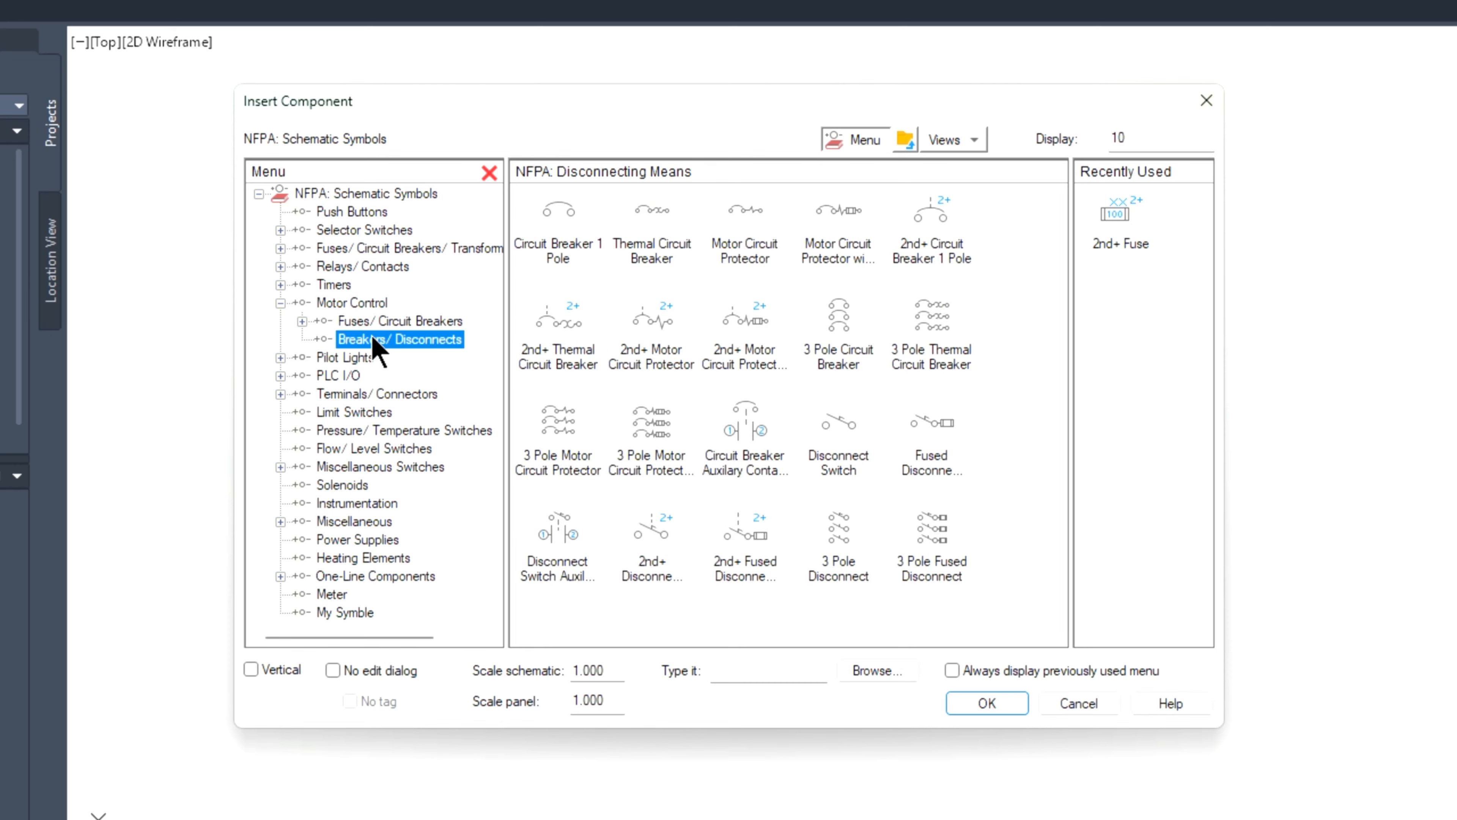
{"action": "left_click", "coordinate": [302, 321]}
{"action": "left_click", "coordinate": [408, 340]}
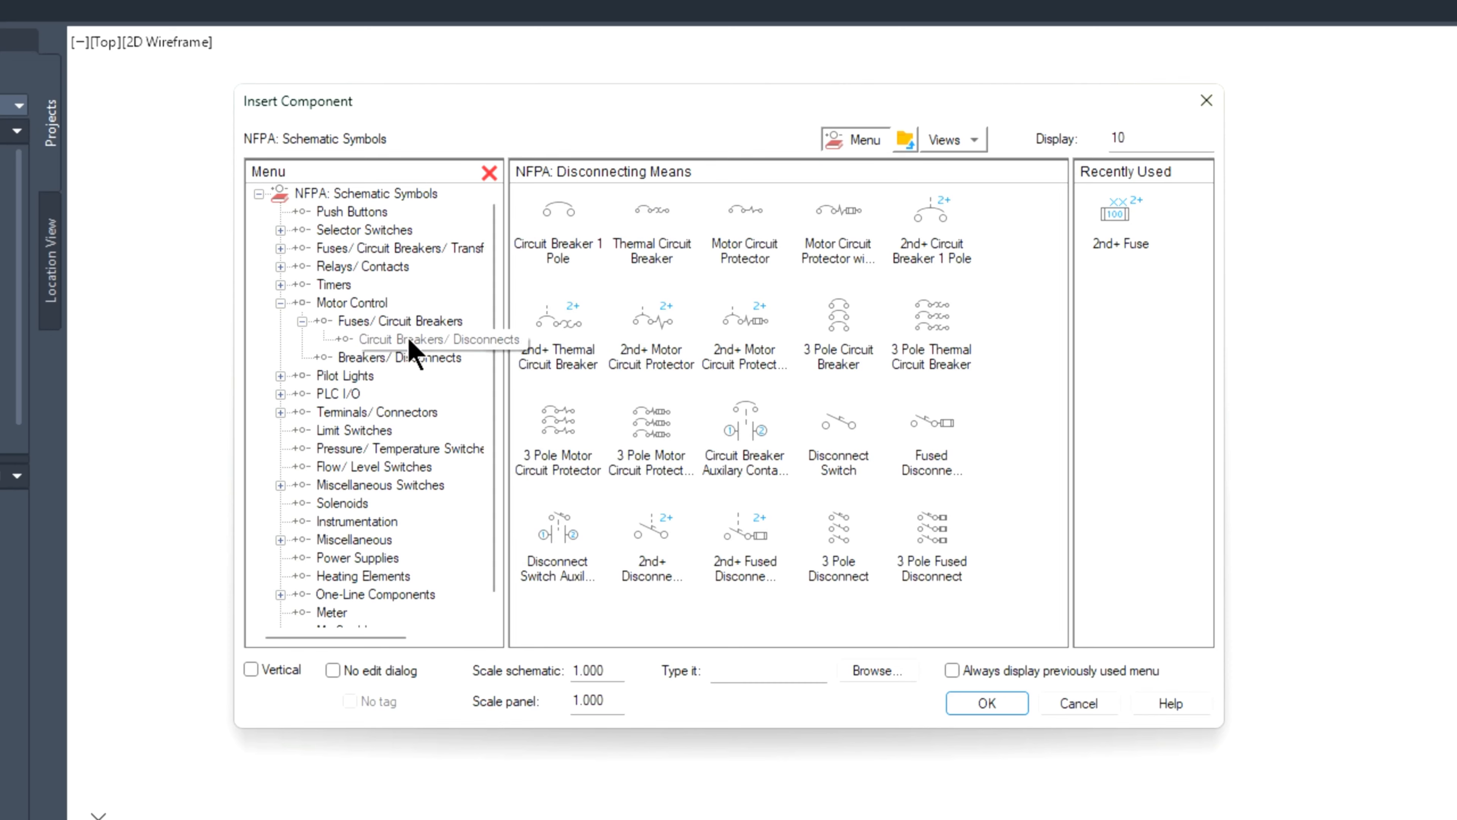
{"action": "left_click", "coordinate": [382, 321]}
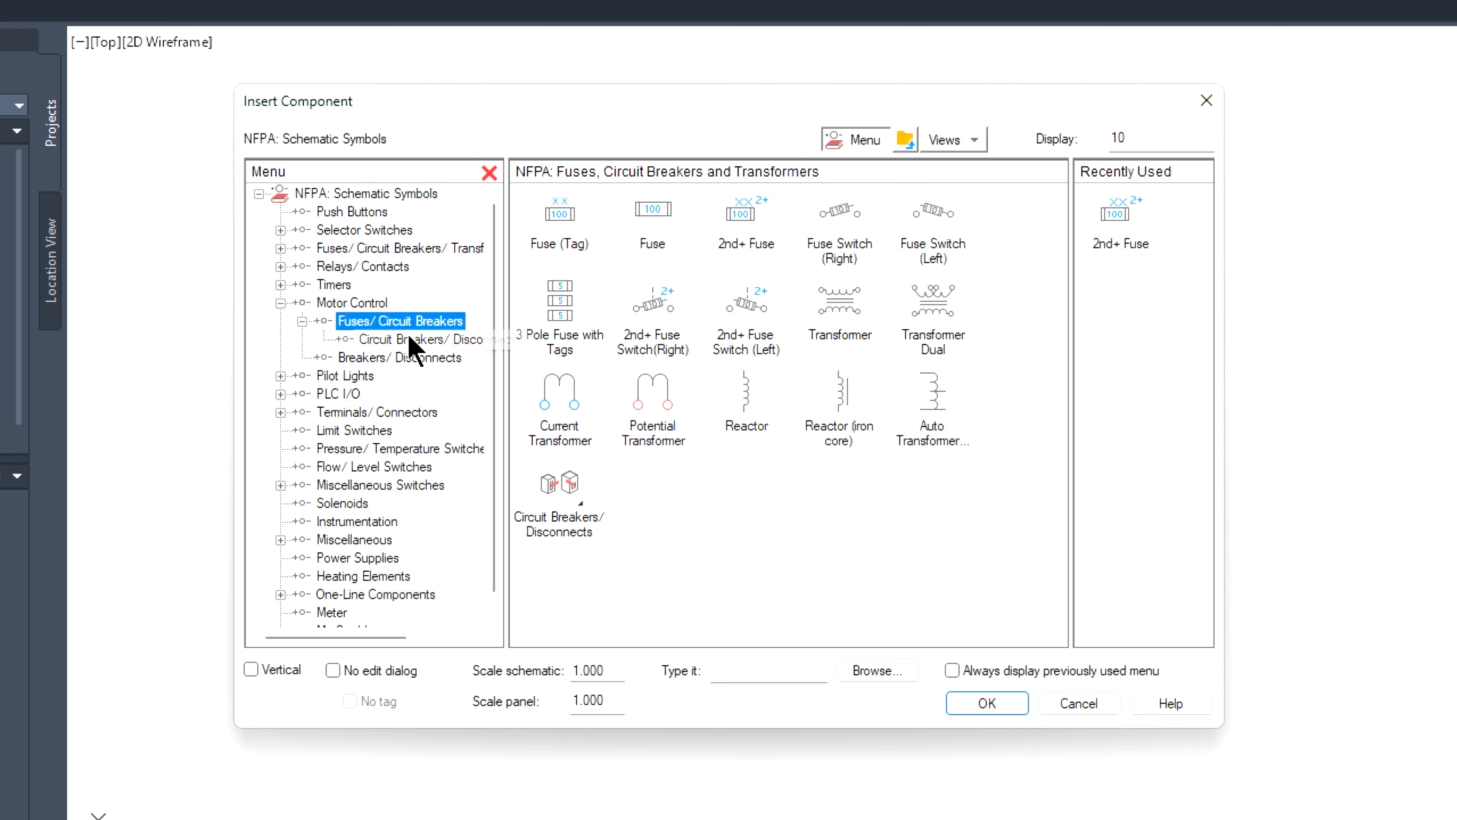
{"action": "left_click", "coordinate": [395, 360]}
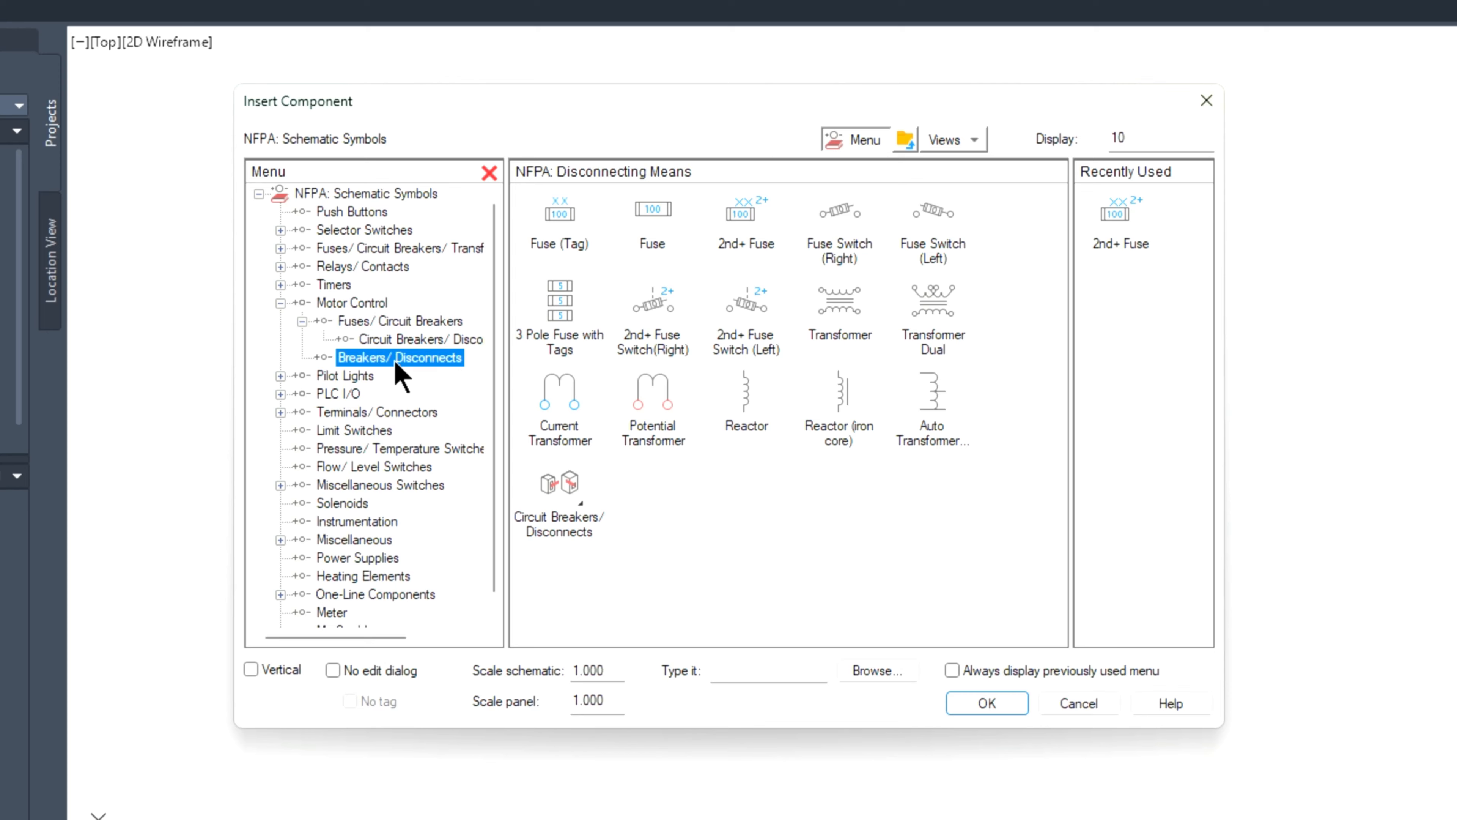
Step: Examine the remaining NFPA symbol categories from Pilot Lights and PLC I/O through Heating Elements and One-Line Components
{"action": "left_click", "coordinate": [348, 376]}
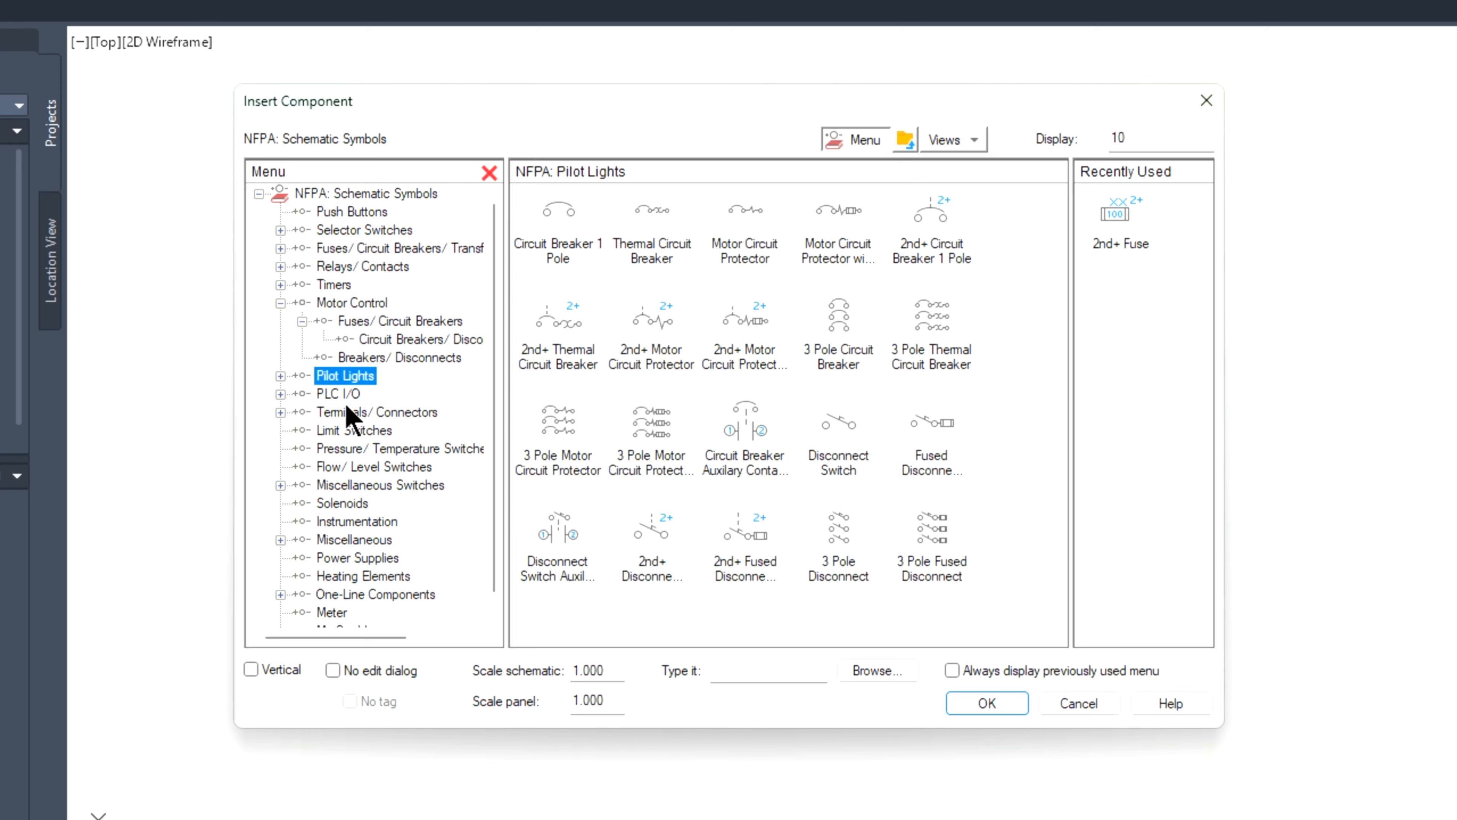
{"action": "left_click", "coordinate": [339, 395]}
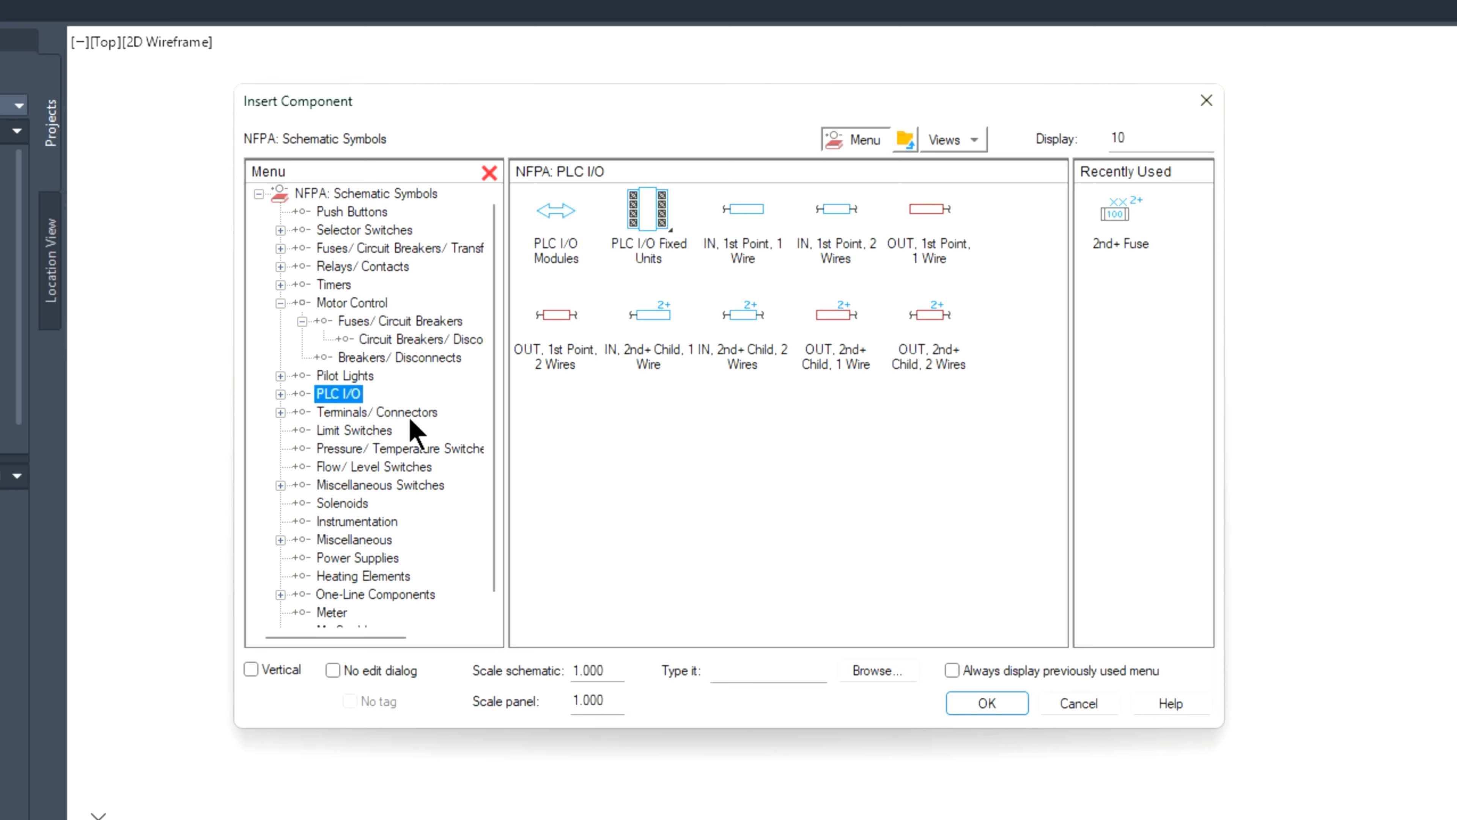
{"action": "left_click", "coordinate": [345, 432]}
{"action": "left_click", "coordinate": [346, 452]}
{"action": "left_click", "coordinate": [346, 466]}
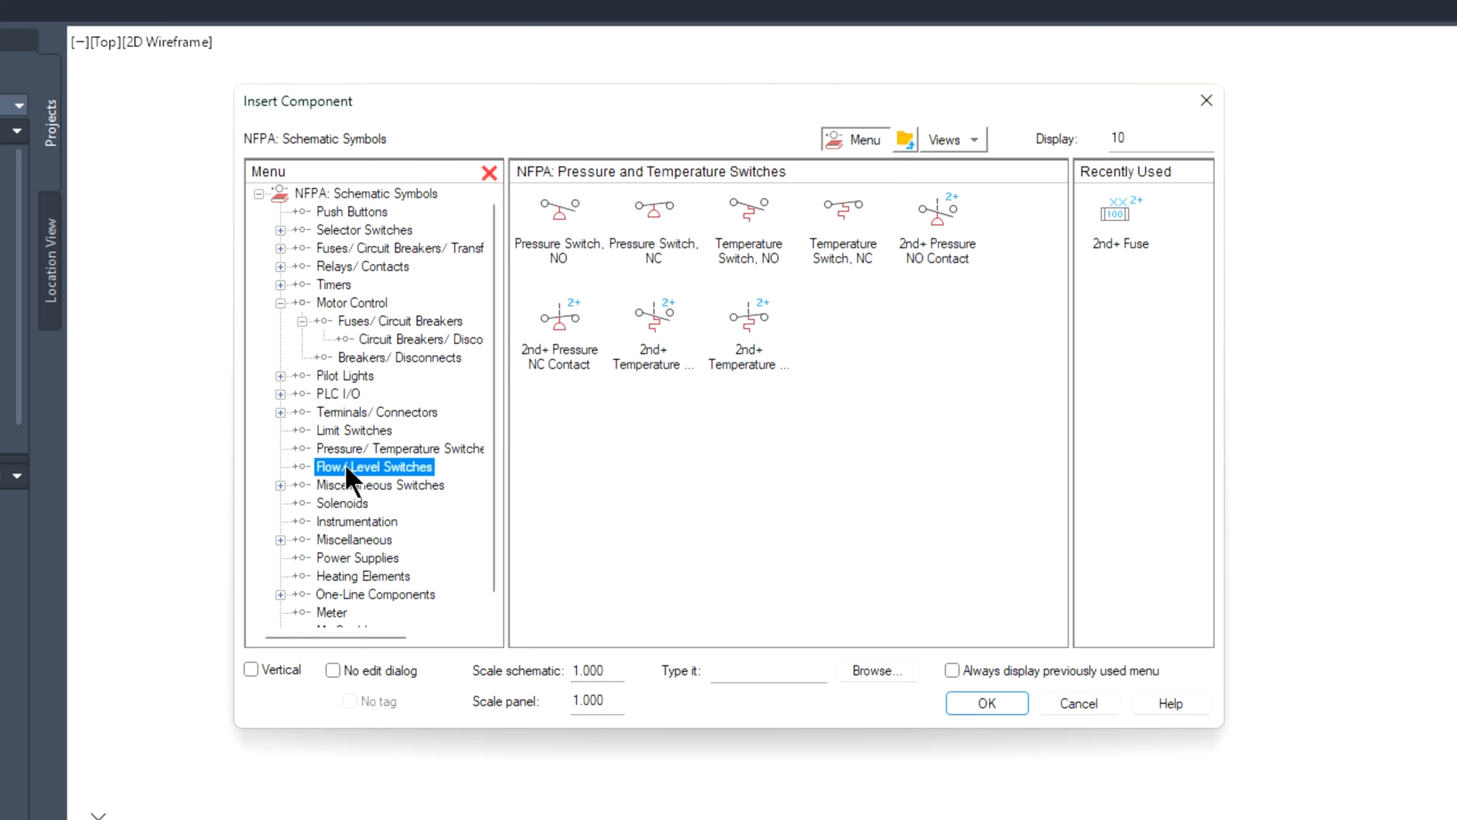
{"action": "left_click", "coordinate": [347, 503]}
{"action": "left_click", "coordinate": [351, 539]}
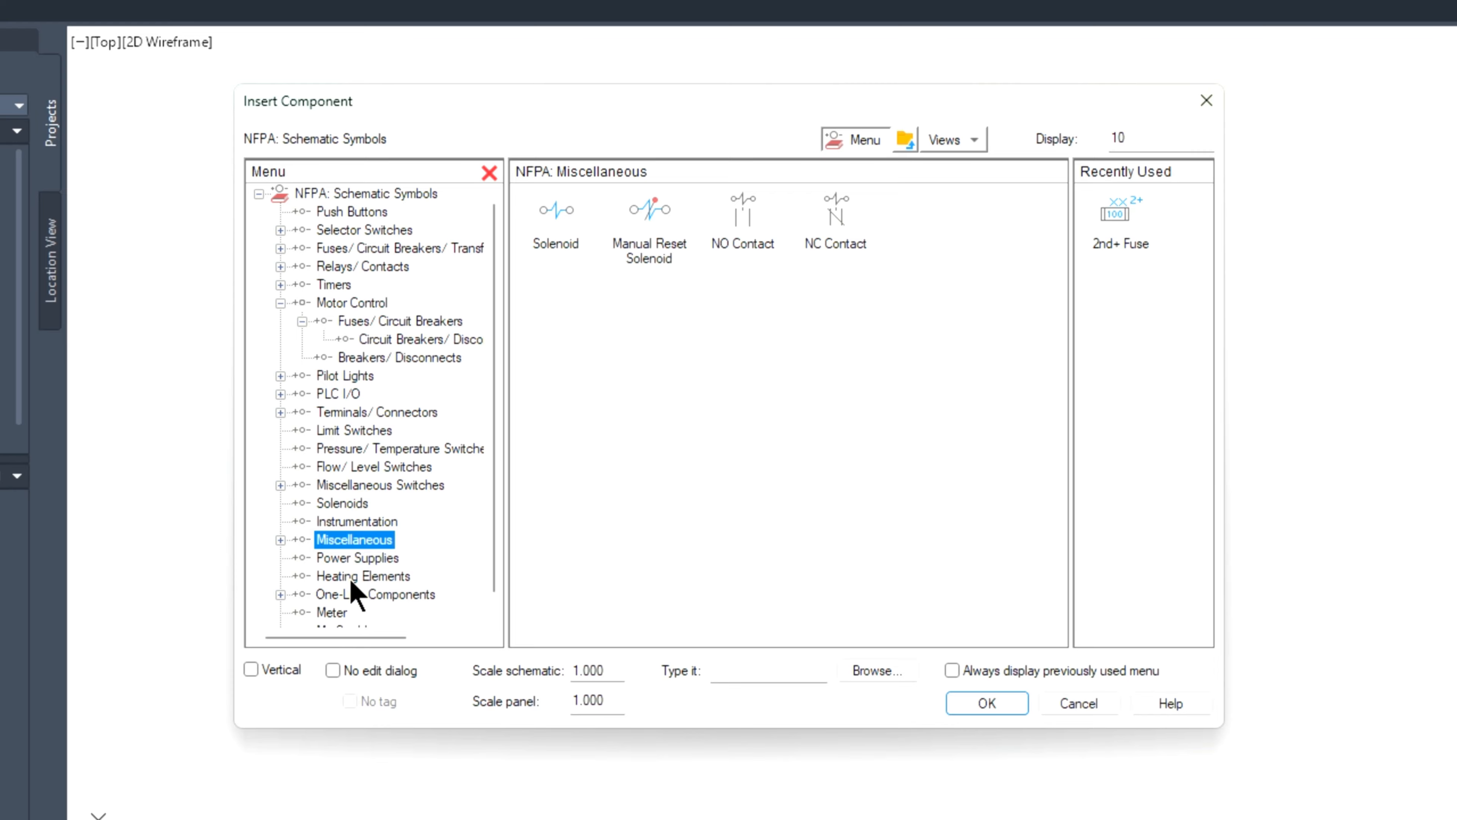
{"action": "left_click", "coordinate": [352, 580]}
{"action": "left_click", "coordinate": [352, 596]}
{"action": "scroll", "coordinate": [358, 560], "scroll_direction": "down", "scroll_amount": 1}
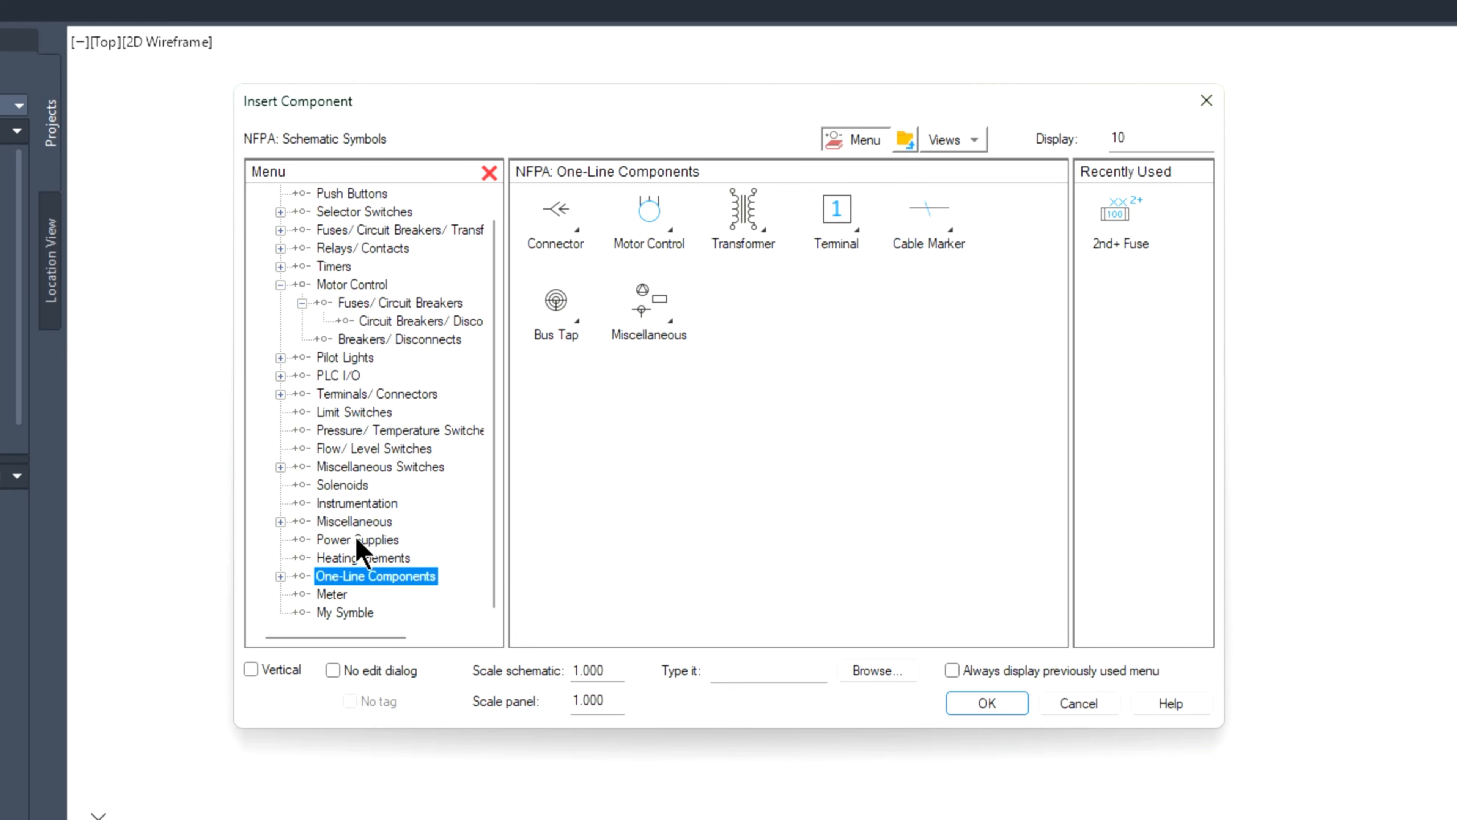
Step: Insert the Celling Fan symbol from the My Symble category near the middle of the drawing, keeping the default component data
{"action": "left_click", "coordinate": [343, 595]}
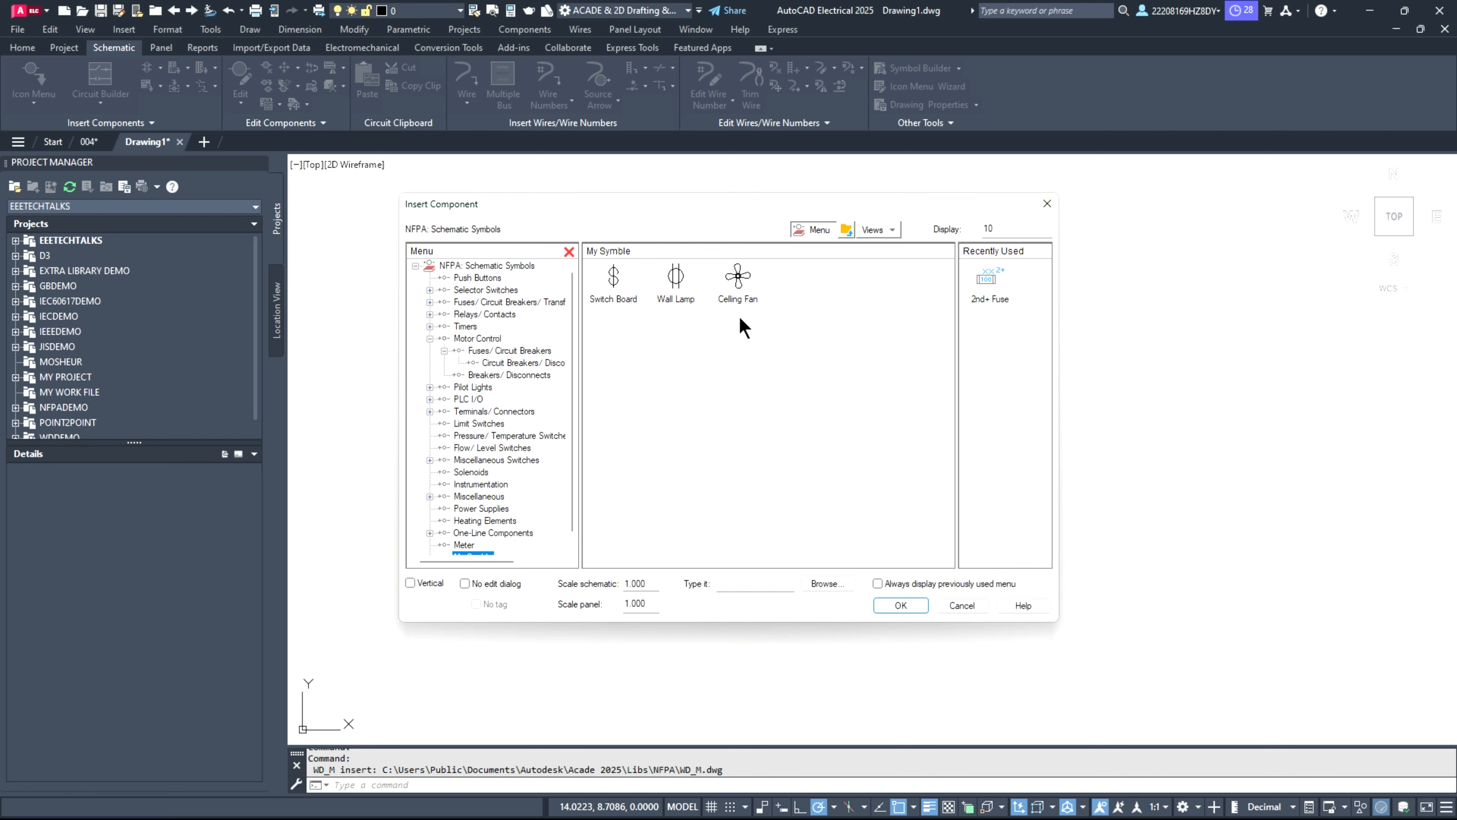
{"action": "double_click", "coordinate": [738, 279]}
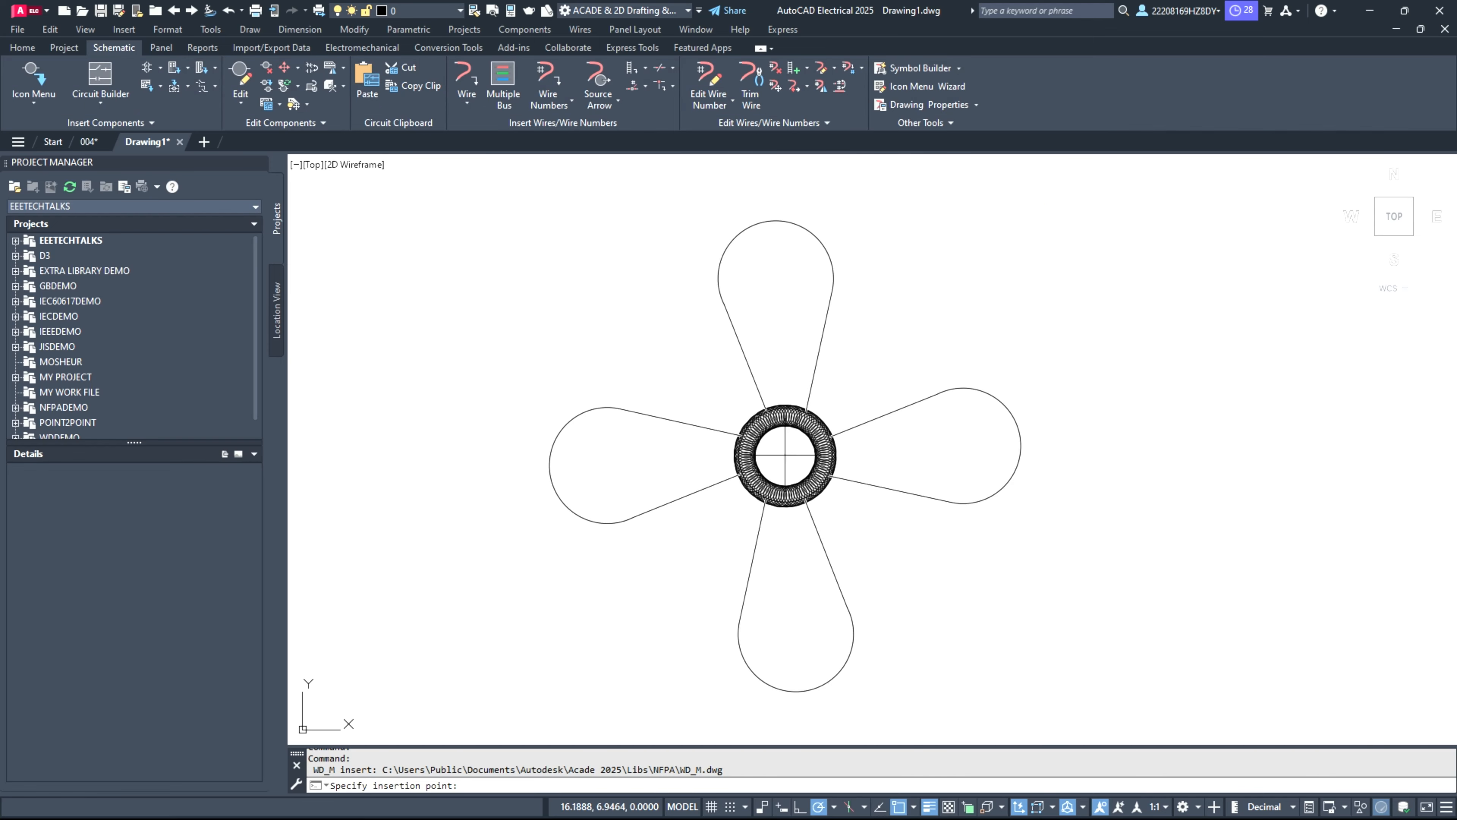
{"action": "left_click", "coordinate": [765, 432]}
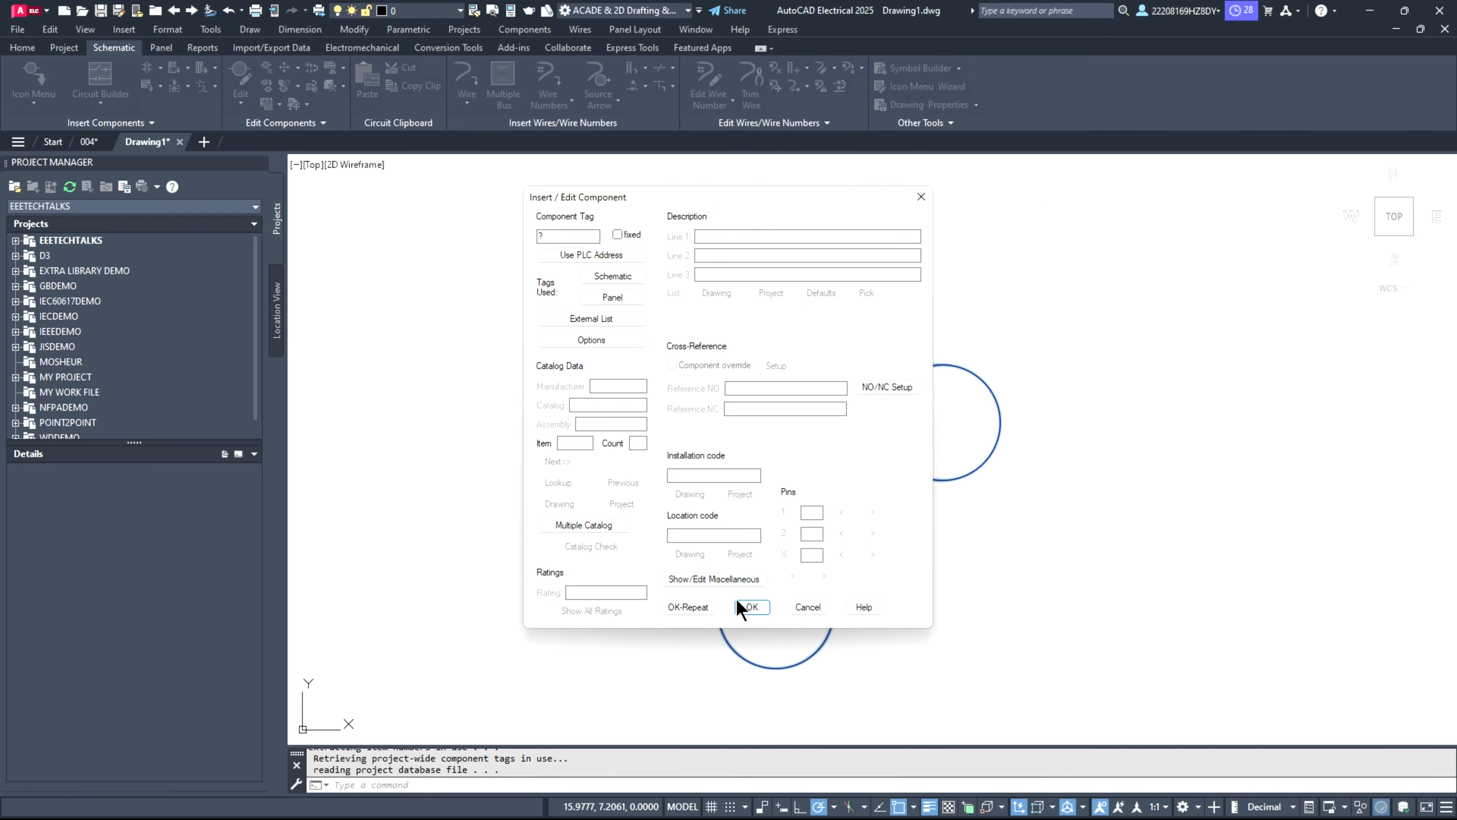
{"action": "left_click", "coordinate": [751, 607]}
{"action": "left_click", "coordinate": [455, 181]}
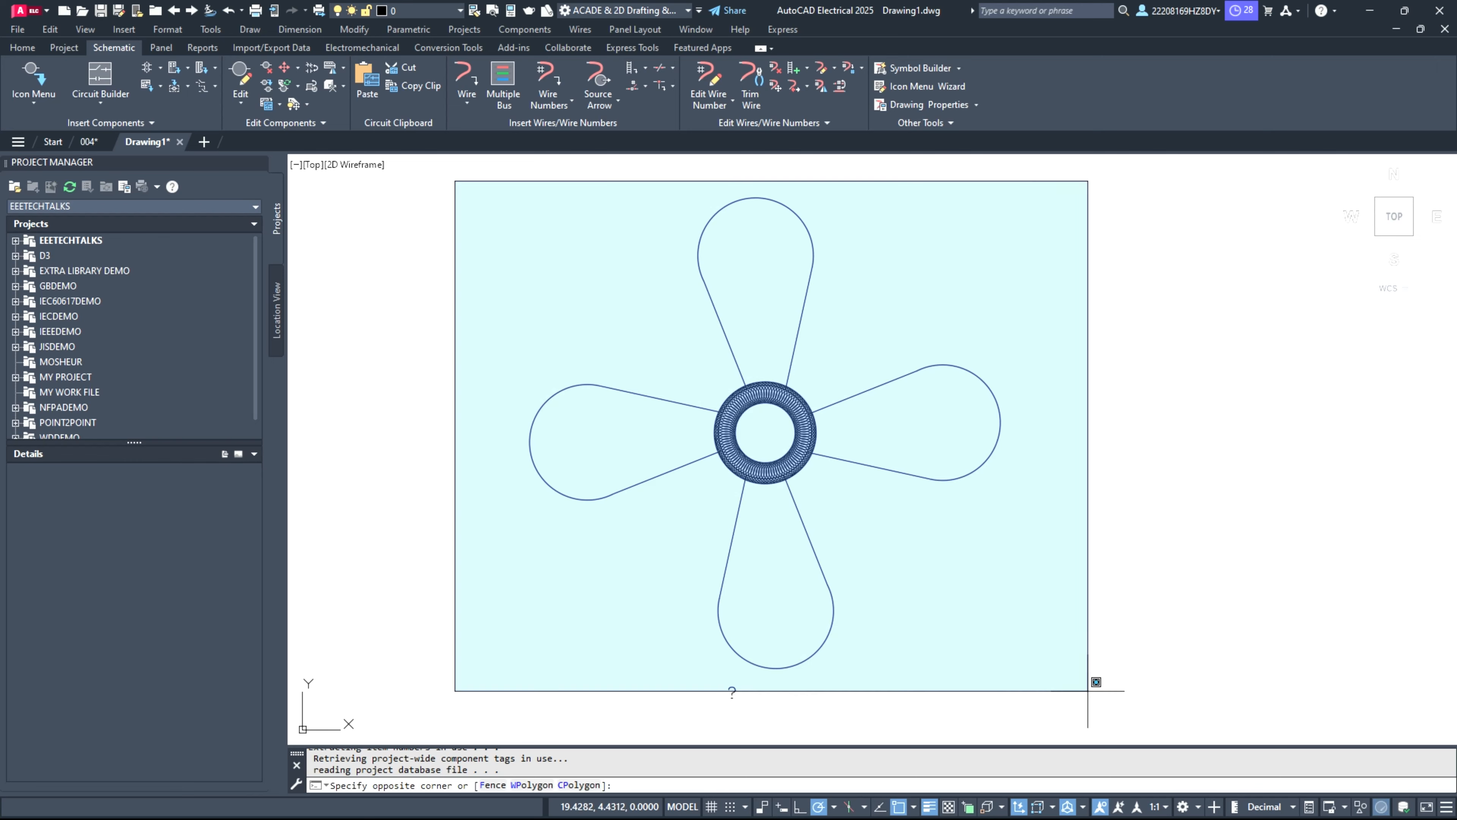
{"action": "left_click", "coordinate": [1139, 731]}
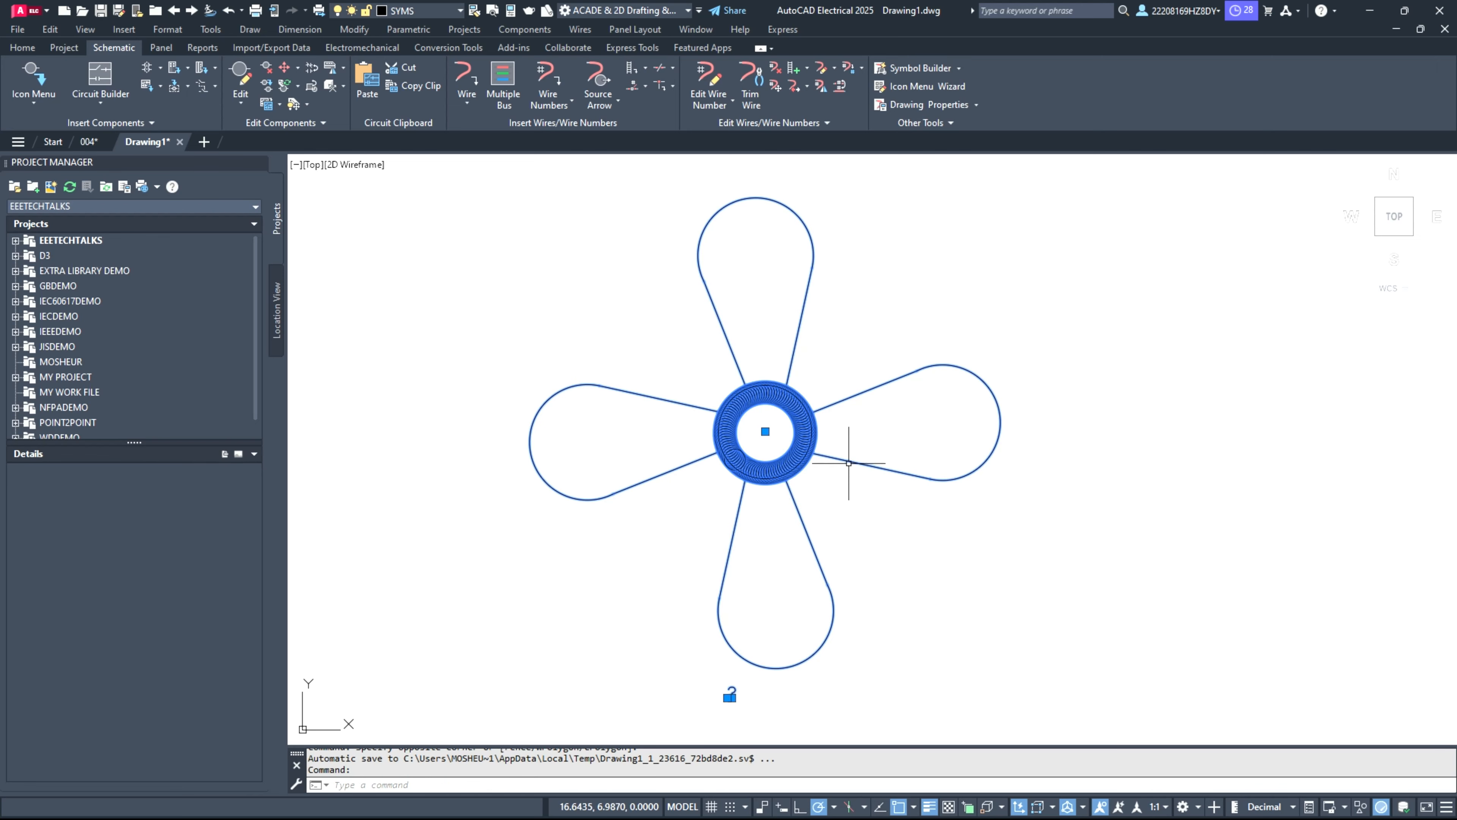
{"action": "key", "text": "Escape"}
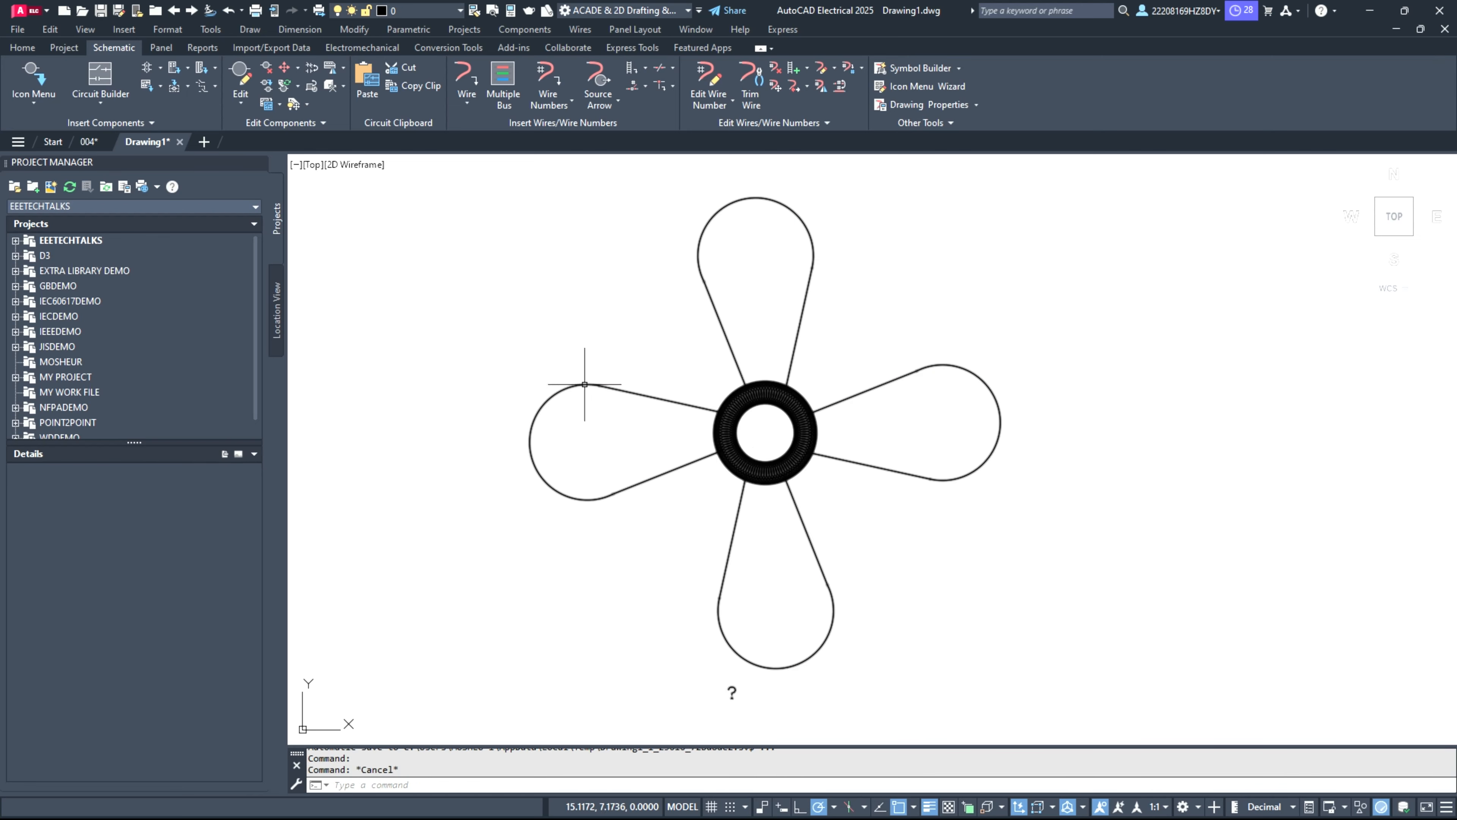
Step: Insert the Switch Board symbol from the My Symble category left of the ceiling fan, keeping the default component data
{"action": "left_click", "coordinate": [51, 83]}
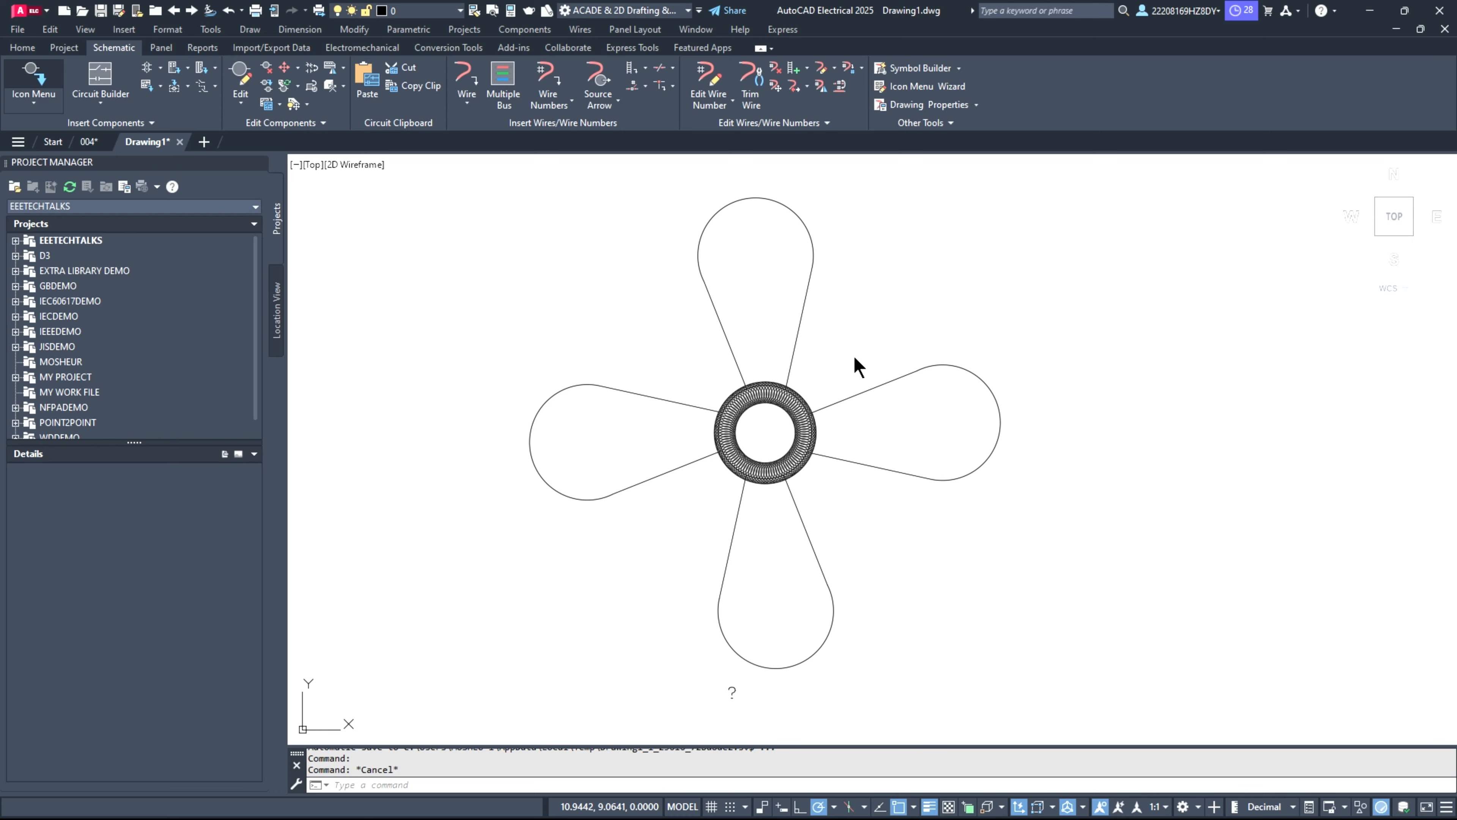
{"action": "scroll", "coordinate": [464, 557], "scroll_direction": "down", "scroll_amount": 1}
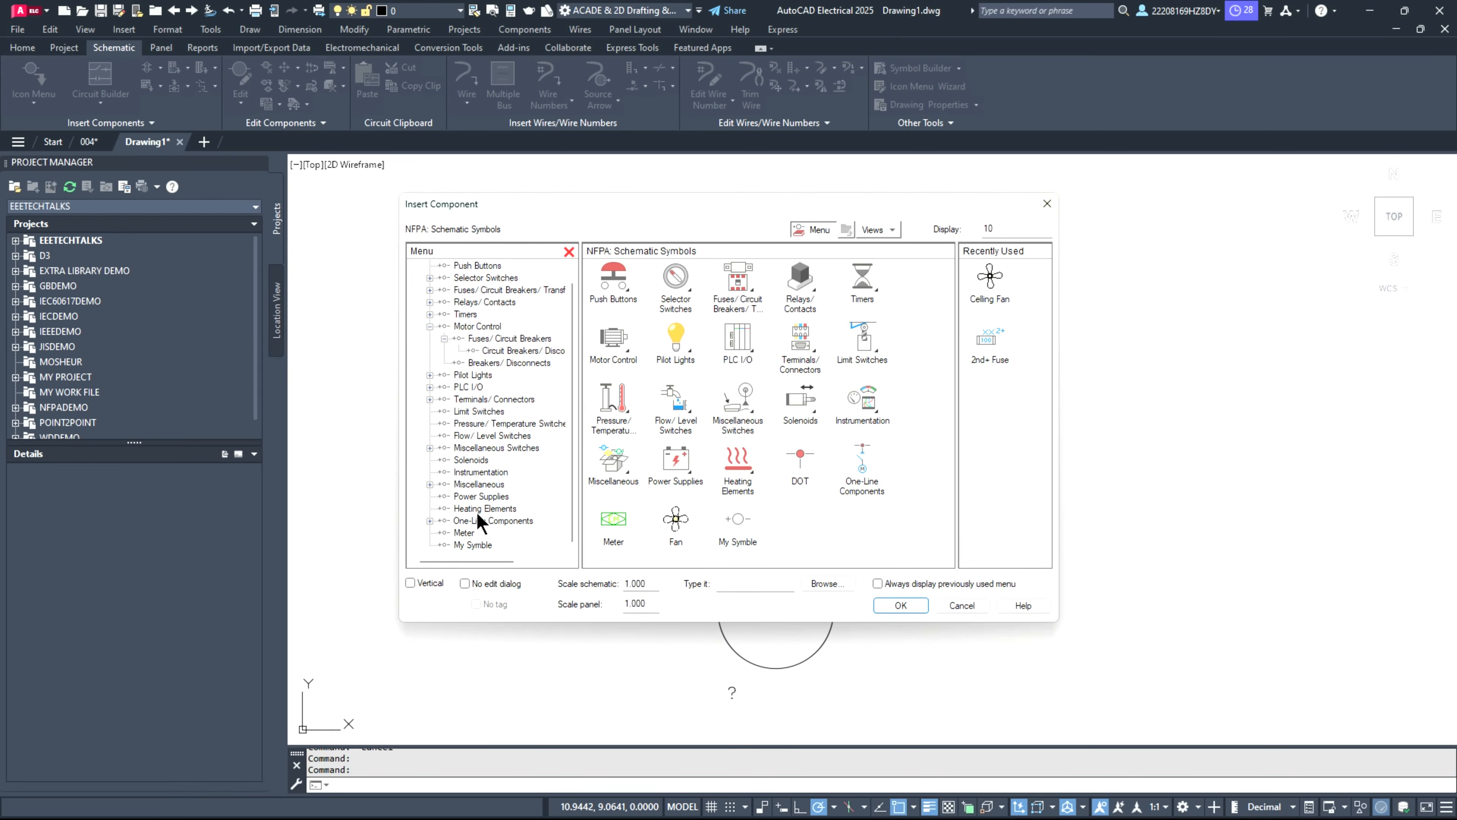
{"action": "left_click", "coordinate": [473, 545]}
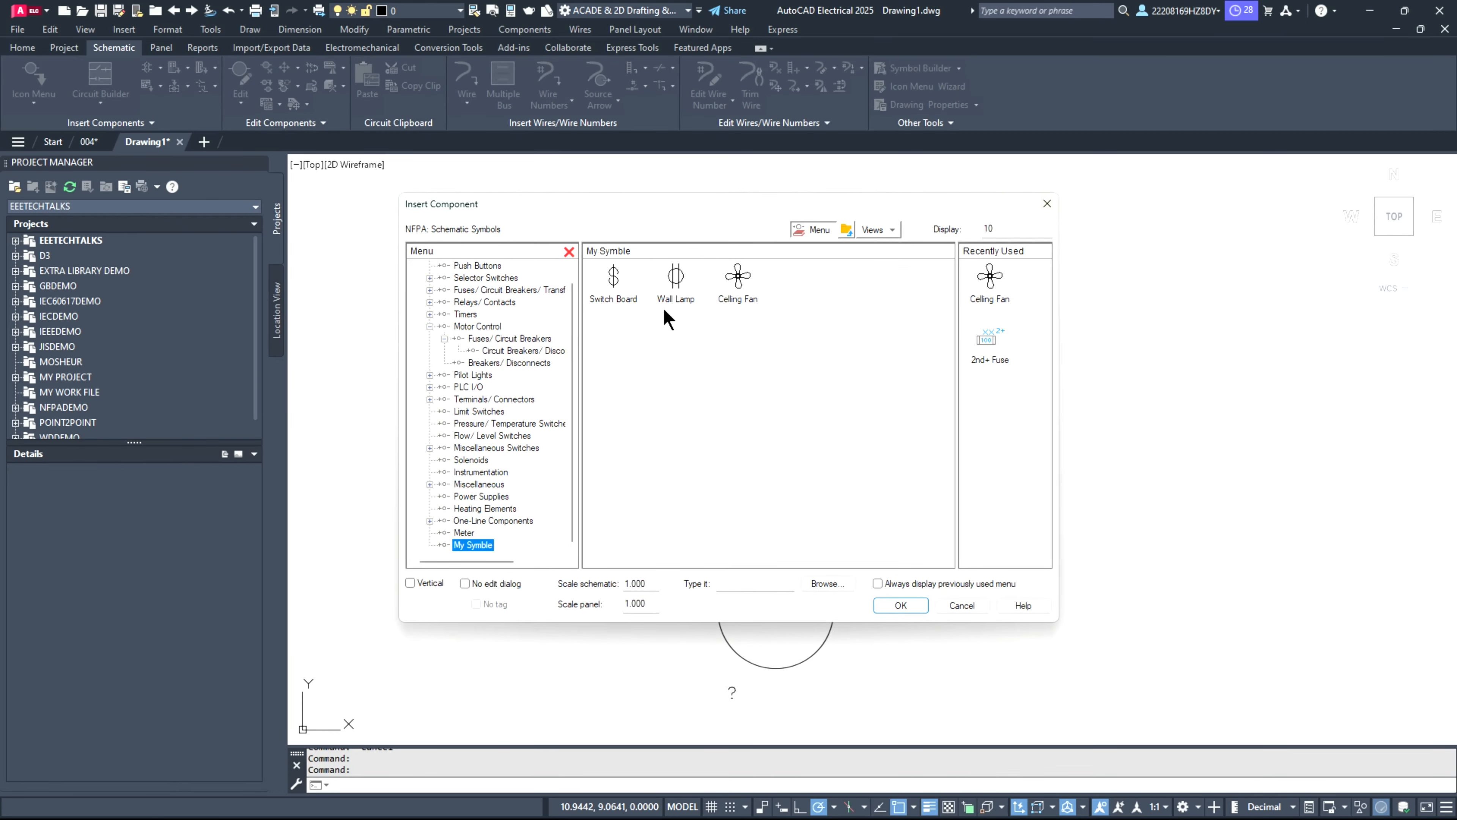
{"action": "left_click", "coordinate": [606, 285]}
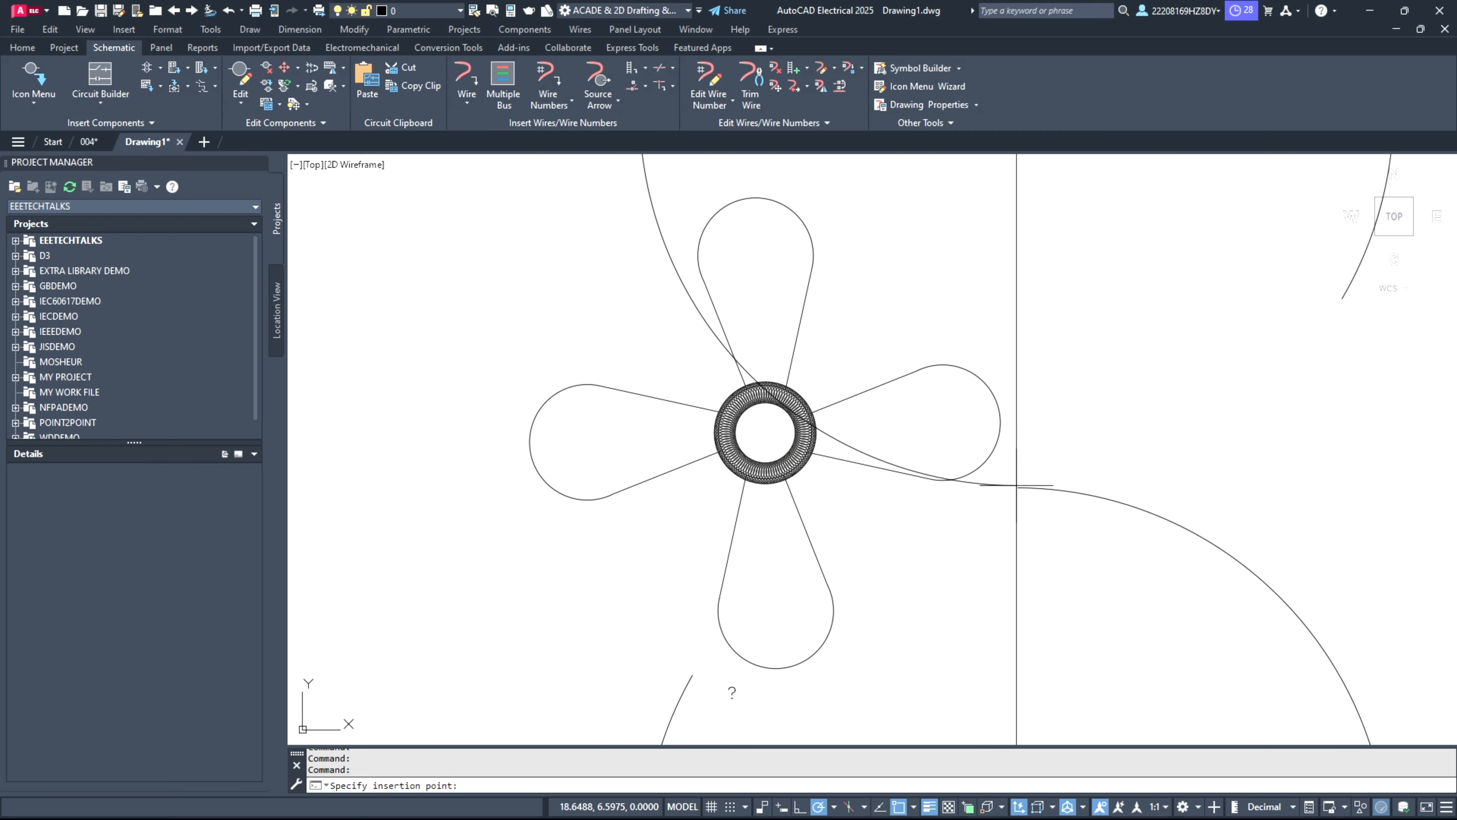
{"action": "scroll", "coordinate": [1017, 485], "scroll_direction": "down", "scroll_amount": 8}
{"action": "left_click", "coordinate": [1008, 463]}
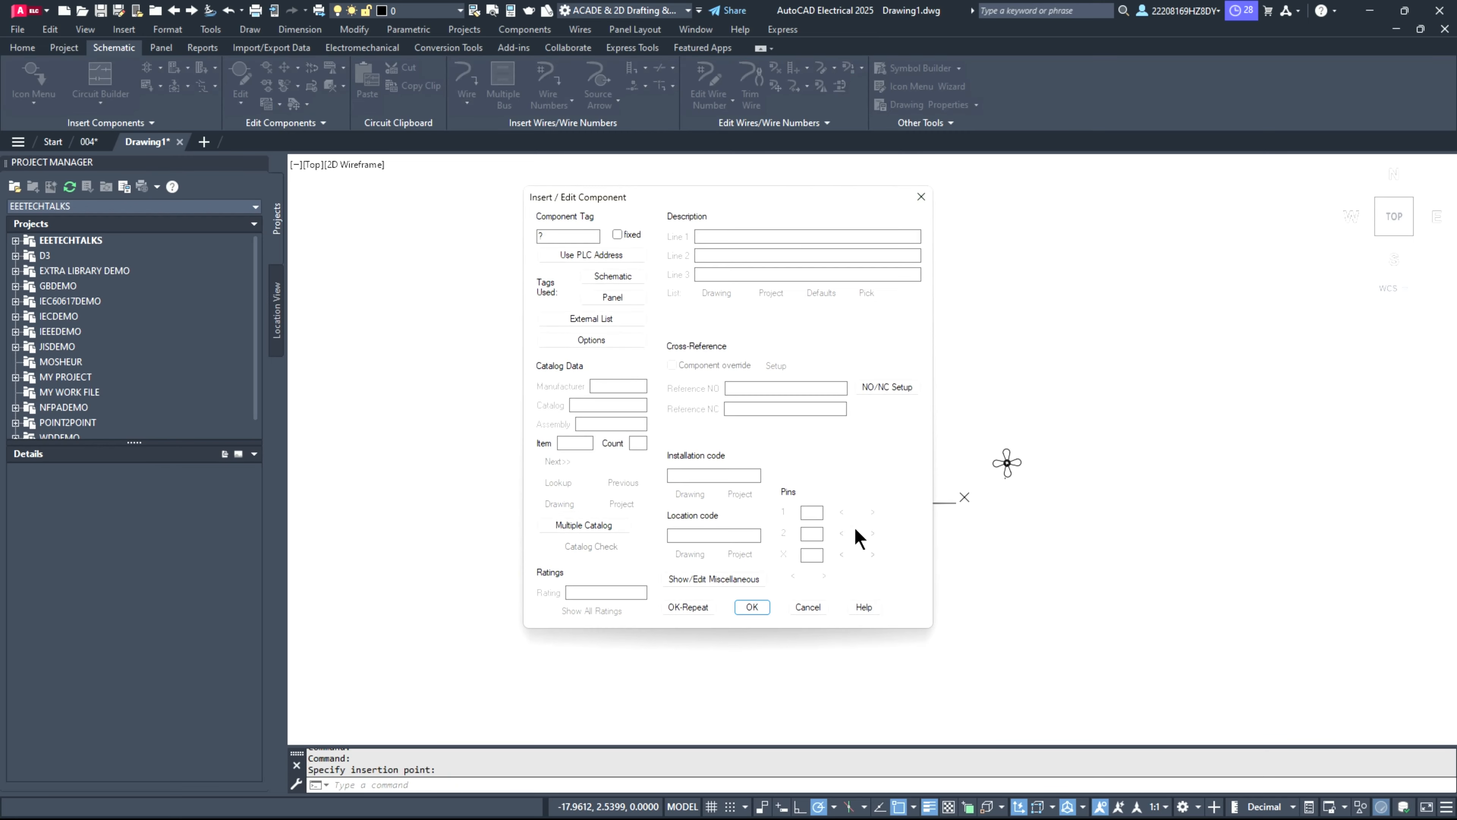
{"action": "left_click", "coordinate": [753, 607]}
{"action": "scroll", "coordinate": [870, 553], "scroll_direction": "up", "scroll_amount": 4}
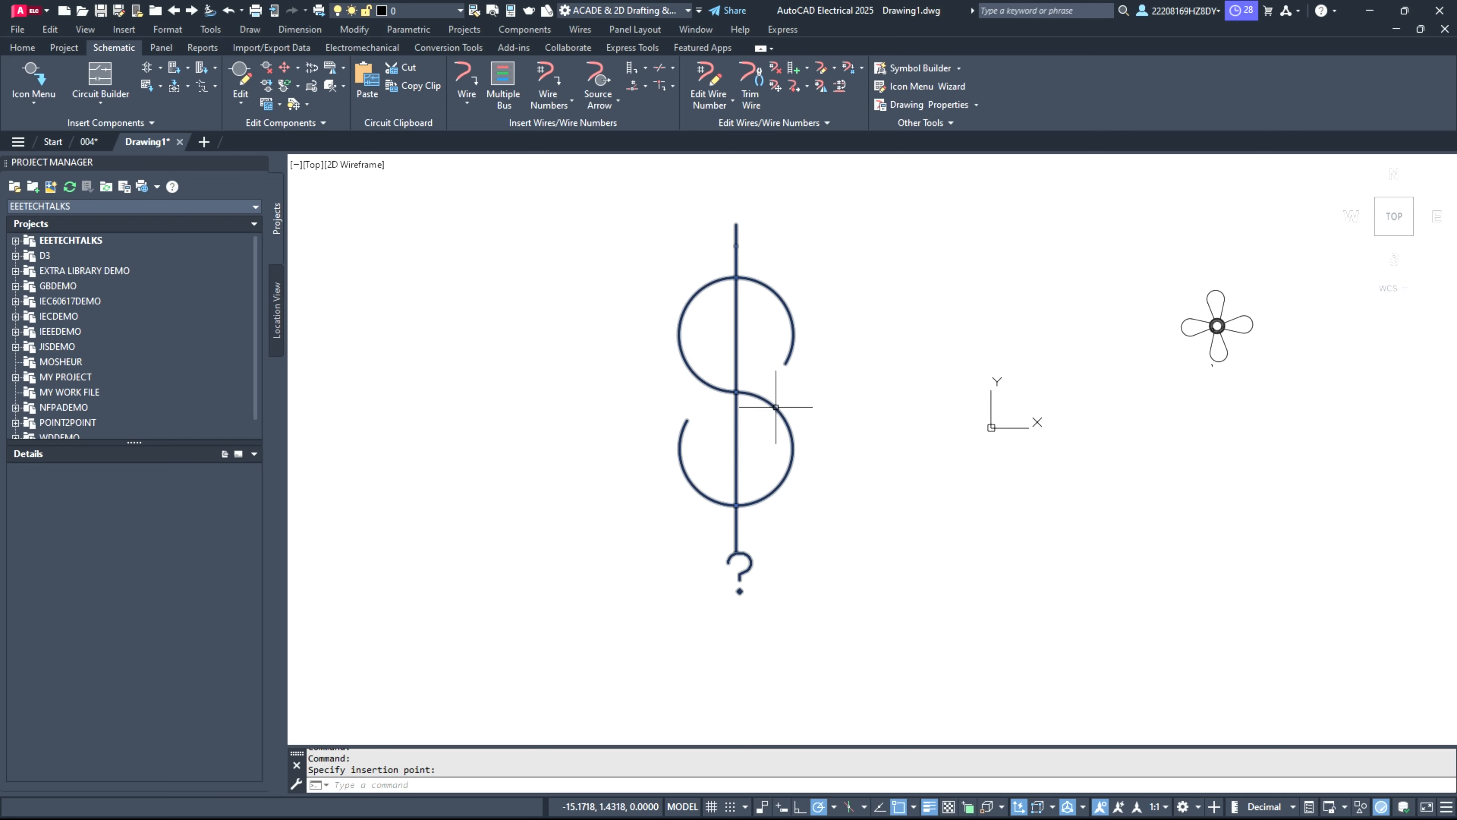
Step: Erase both the switch board and ceiling fan symbols from the drawing
{"action": "left_click", "coordinate": [599, 189]}
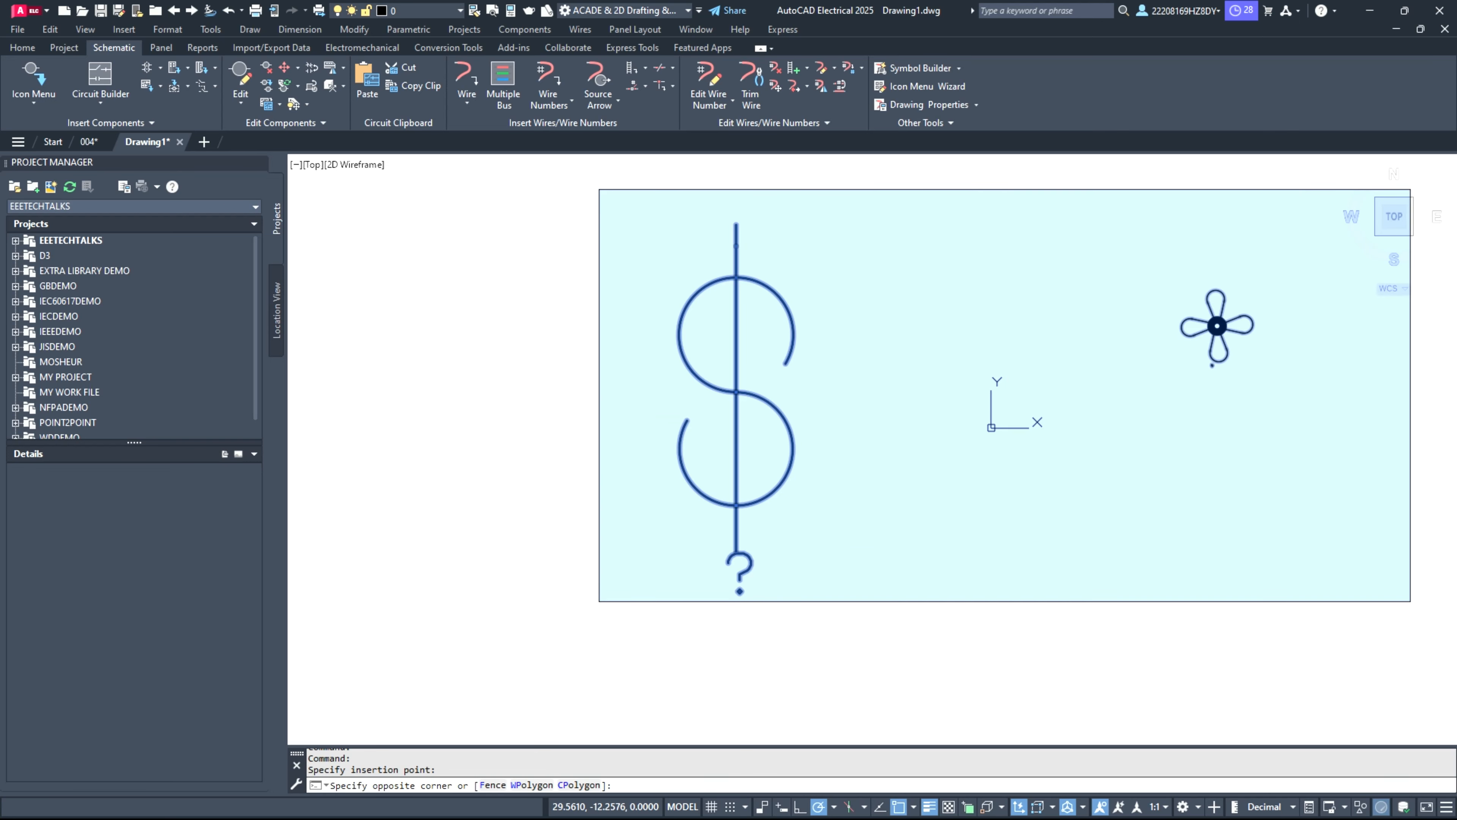
{"action": "left_click", "coordinate": [1411, 601]}
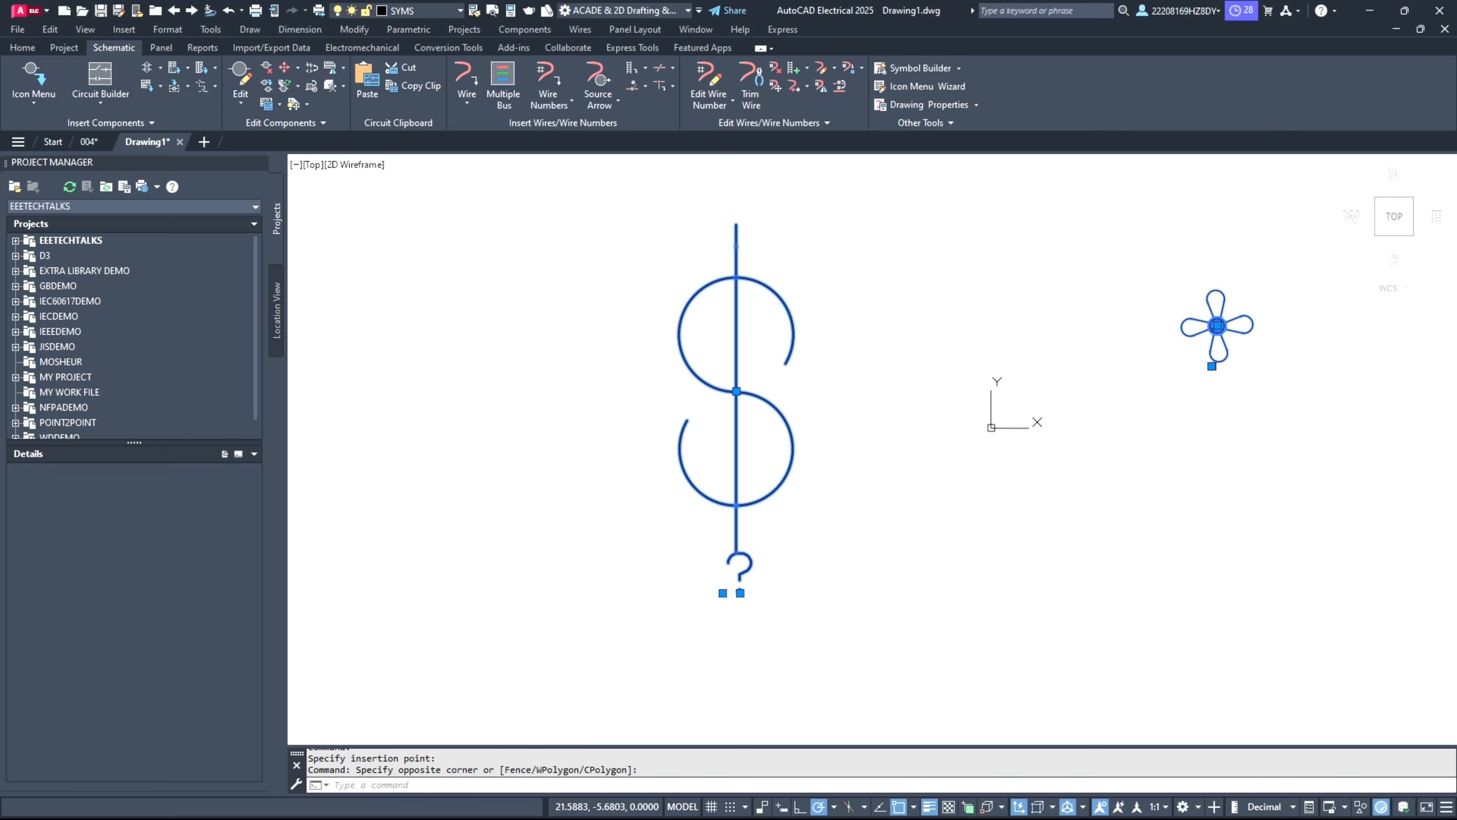
{"action": "key", "text": "Delete"}
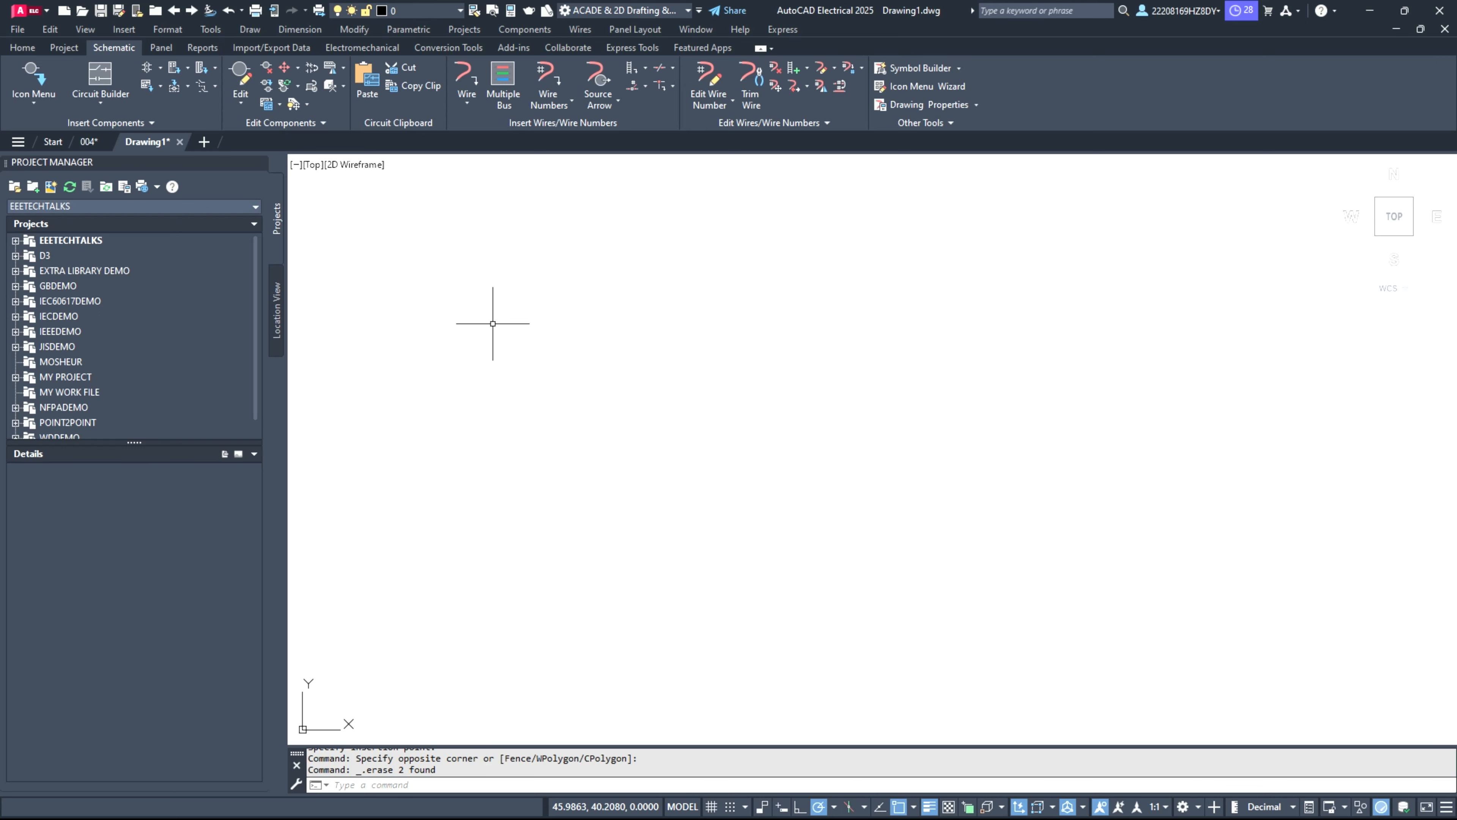
Step: Draw a horizontal line about 25.3 units long near the middle of the empty drawing
{"action": "left_click", "coordinate": [23, 47]}
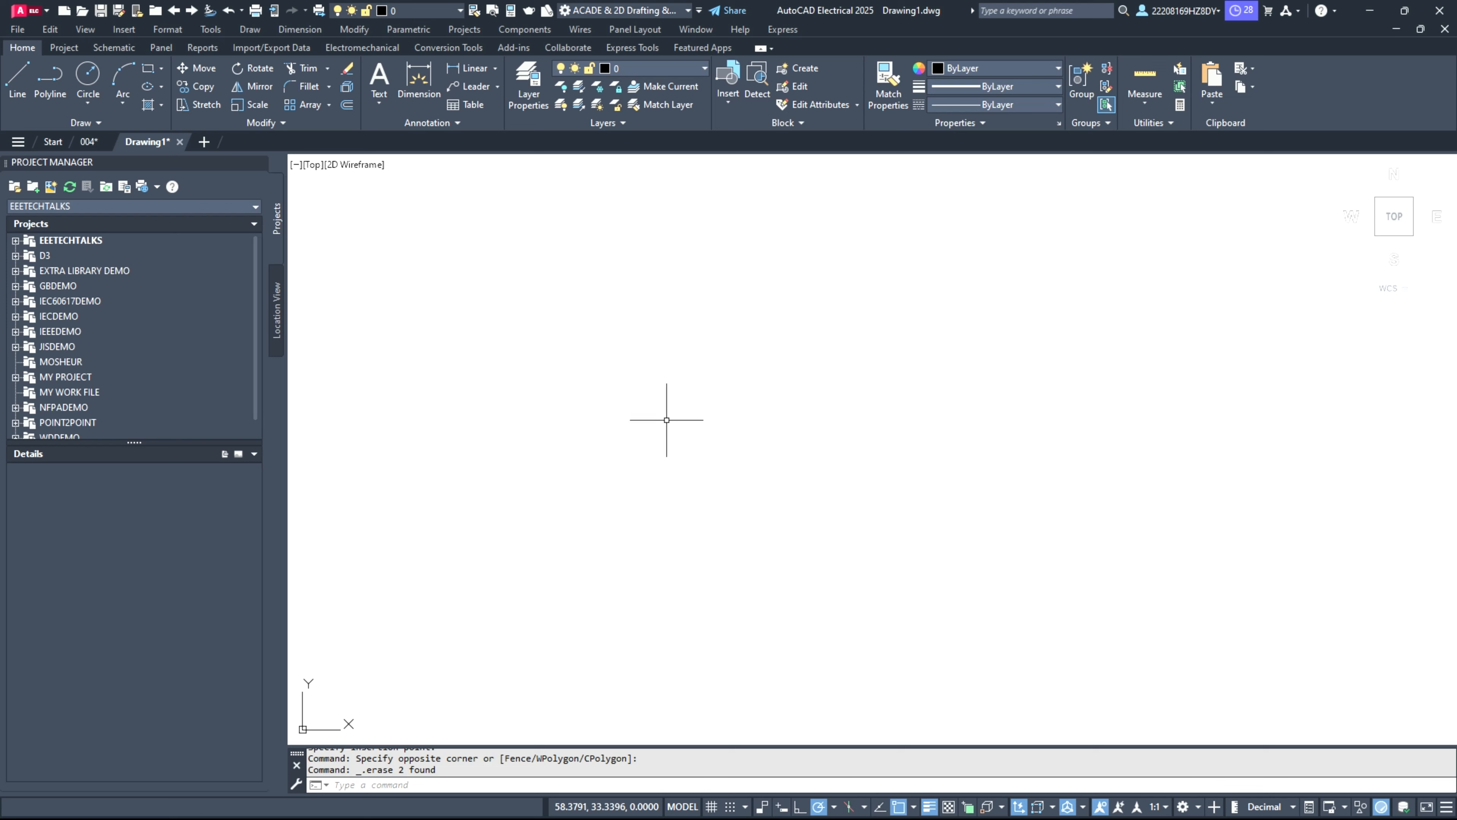
{"action": "left_click", "coordinate": [19, 80]}
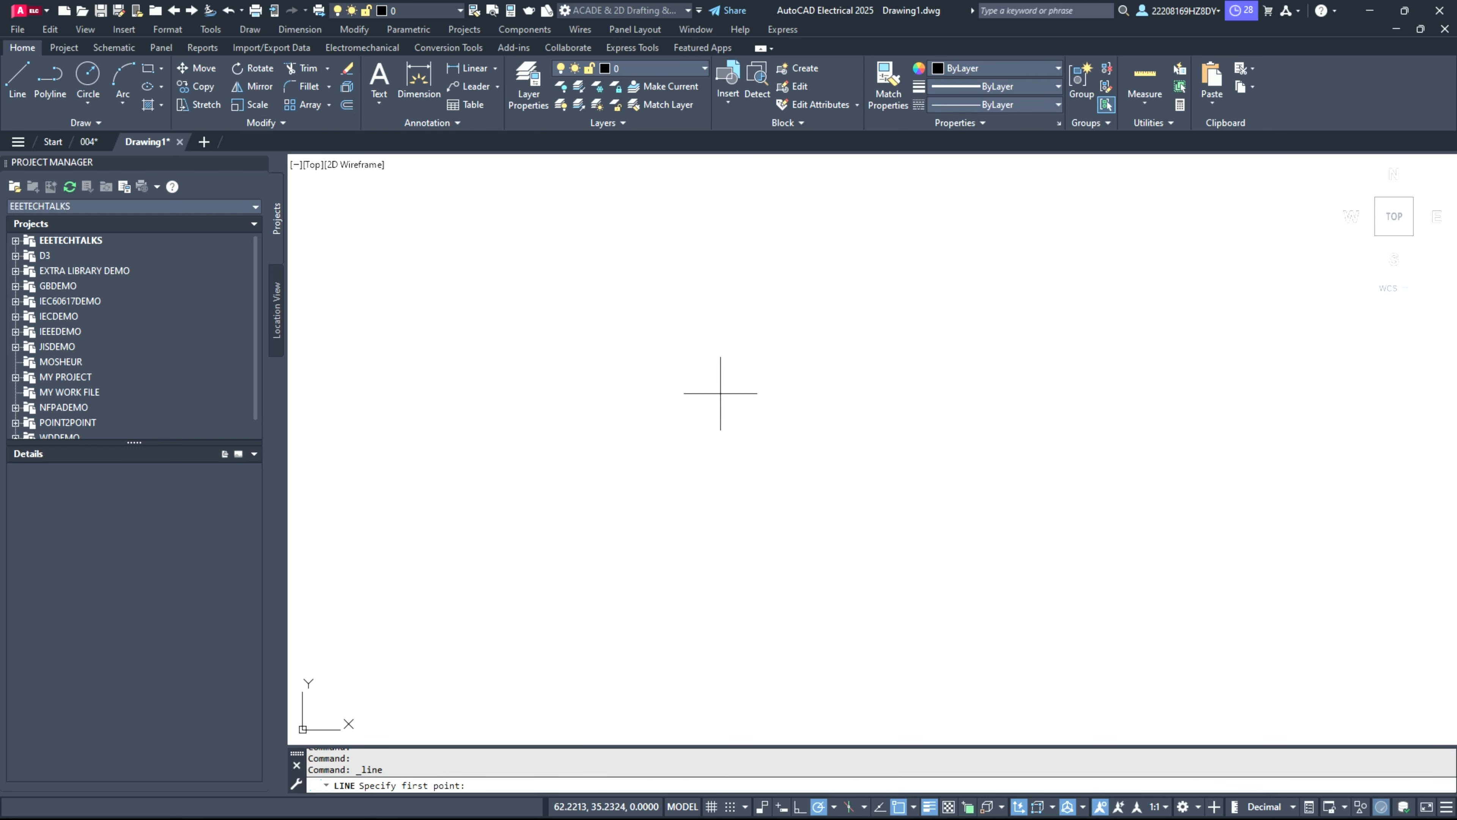
{"action": "left_click", "coordinate": [570, 388]}
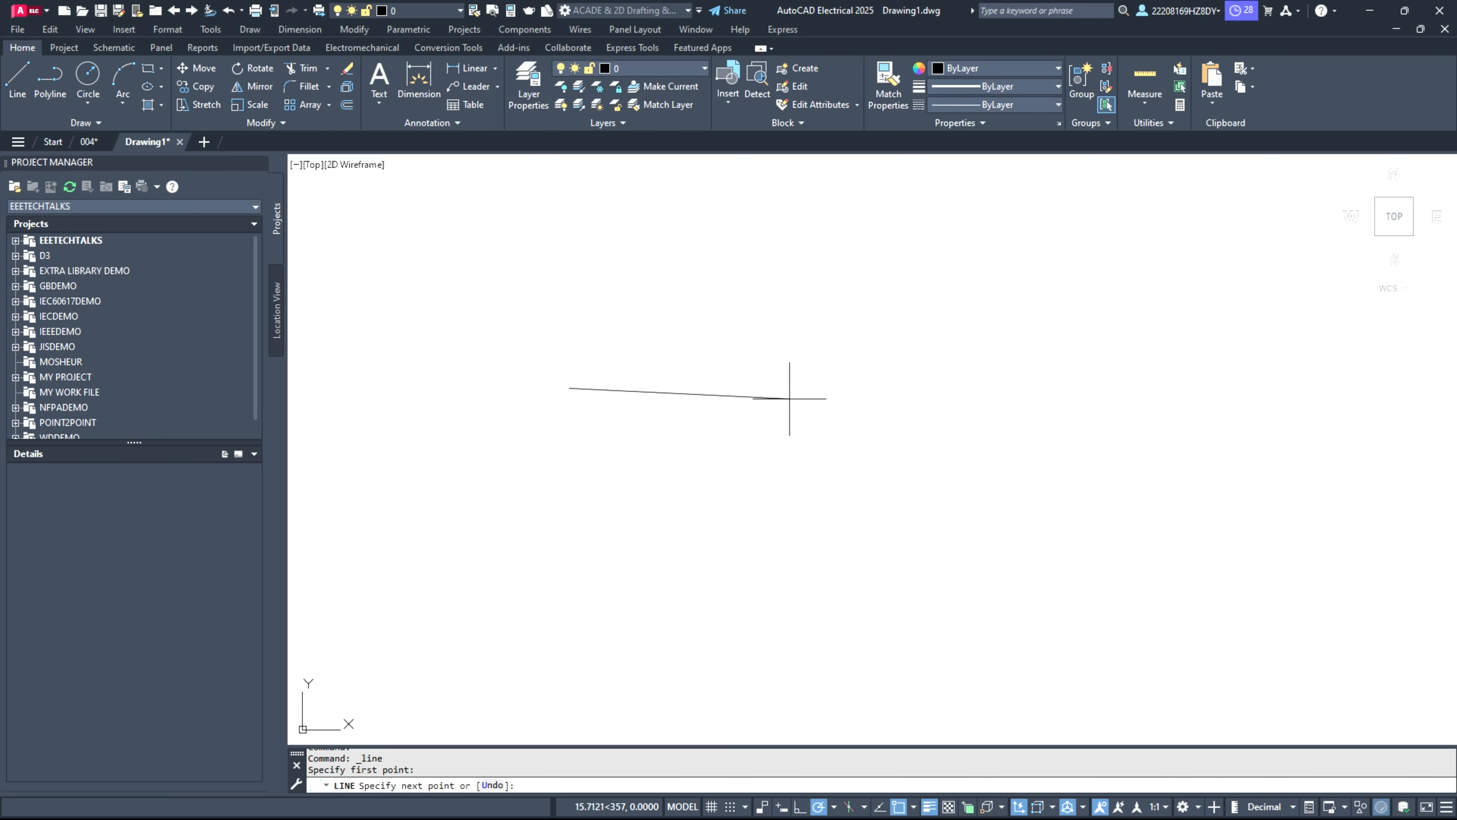
{"action": "left_click", "coordinate": [925, 389]}
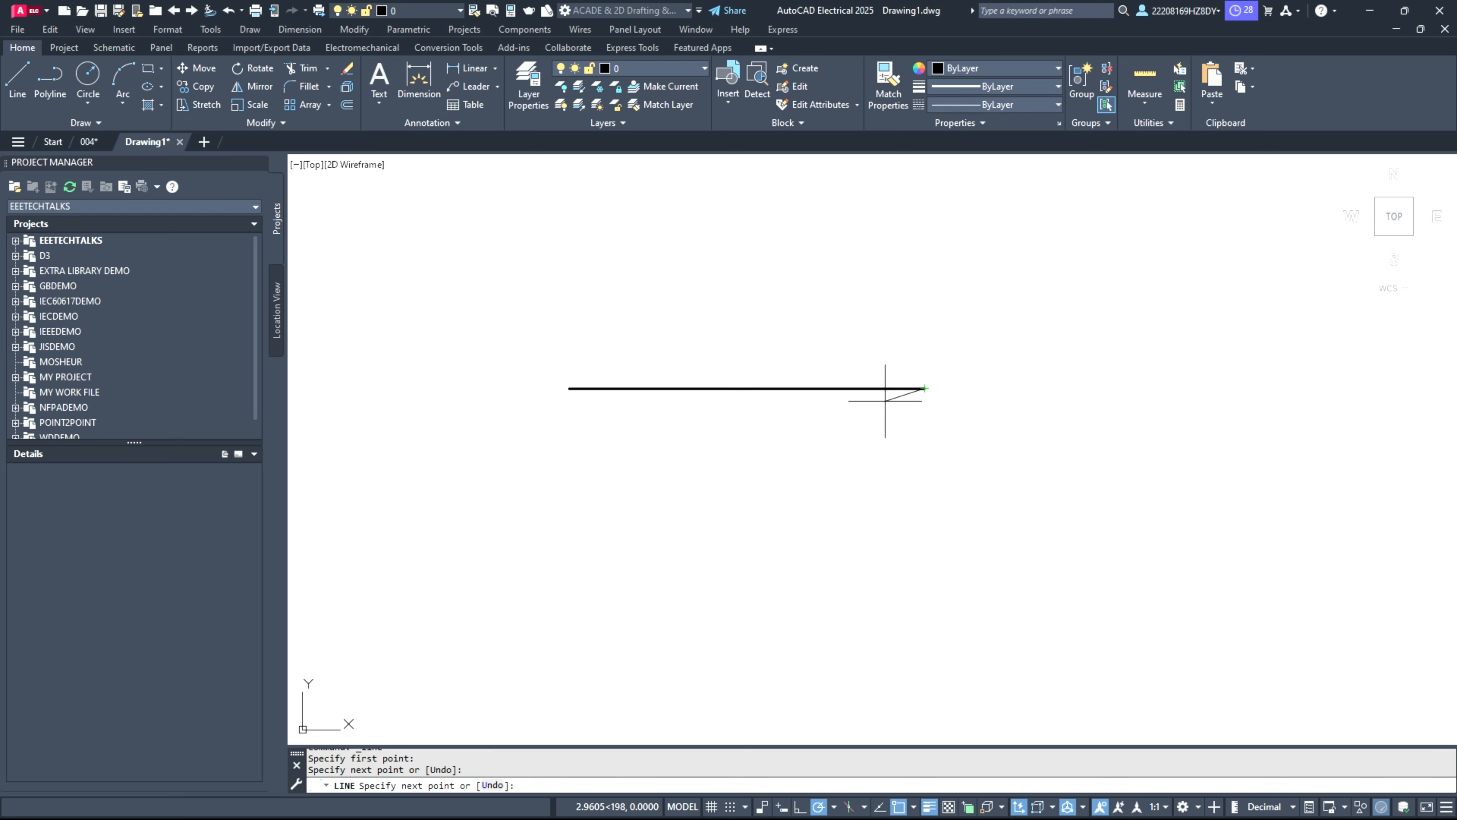
{"action": "key", "text": "Escape"}
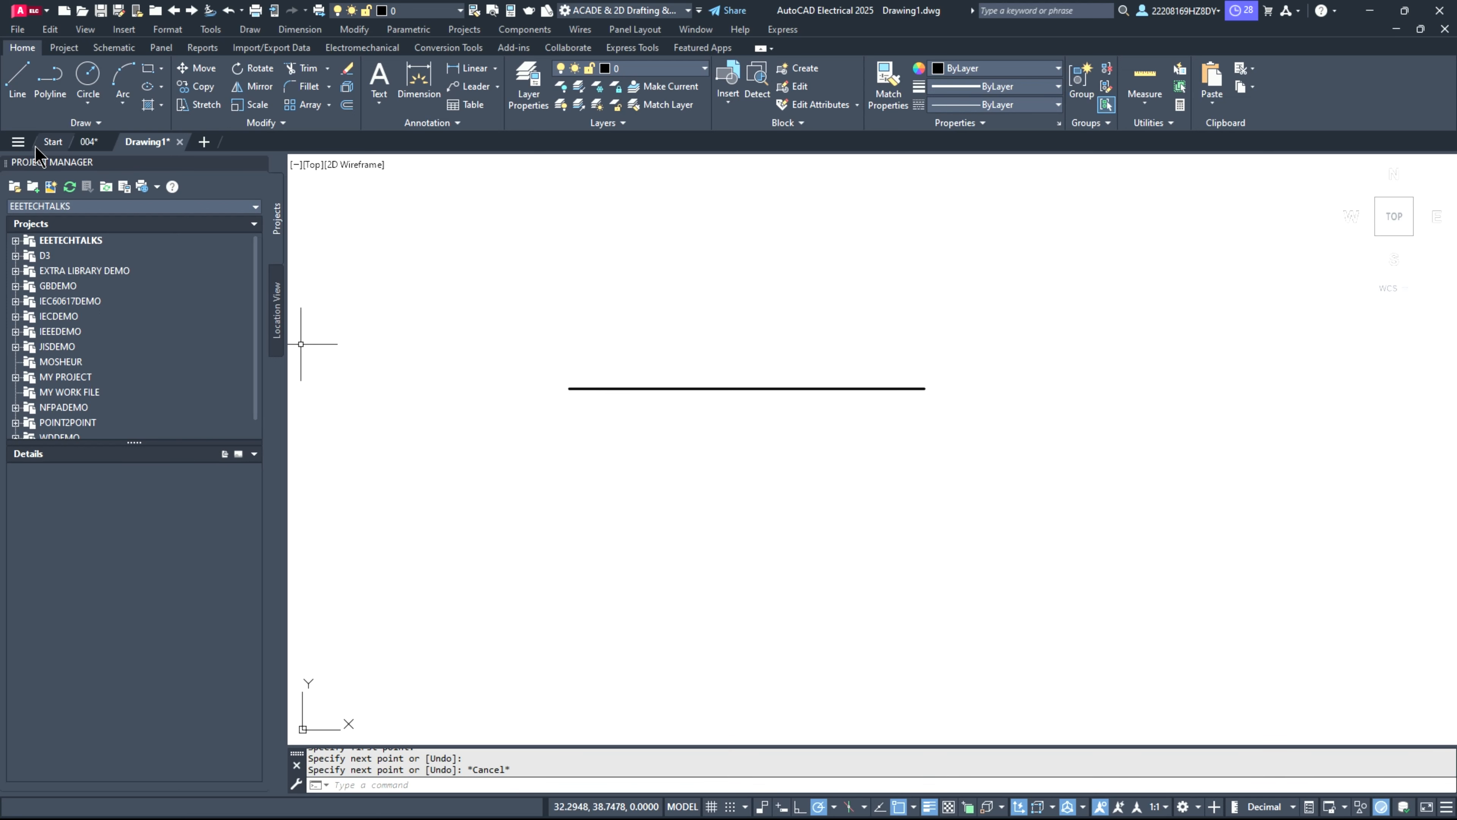
Step: Draw a vertical line about 10.5 units long crossing the horizontal line slightly left of its midpoint
{"action": "left_click", "coordinate": [16, 85]}
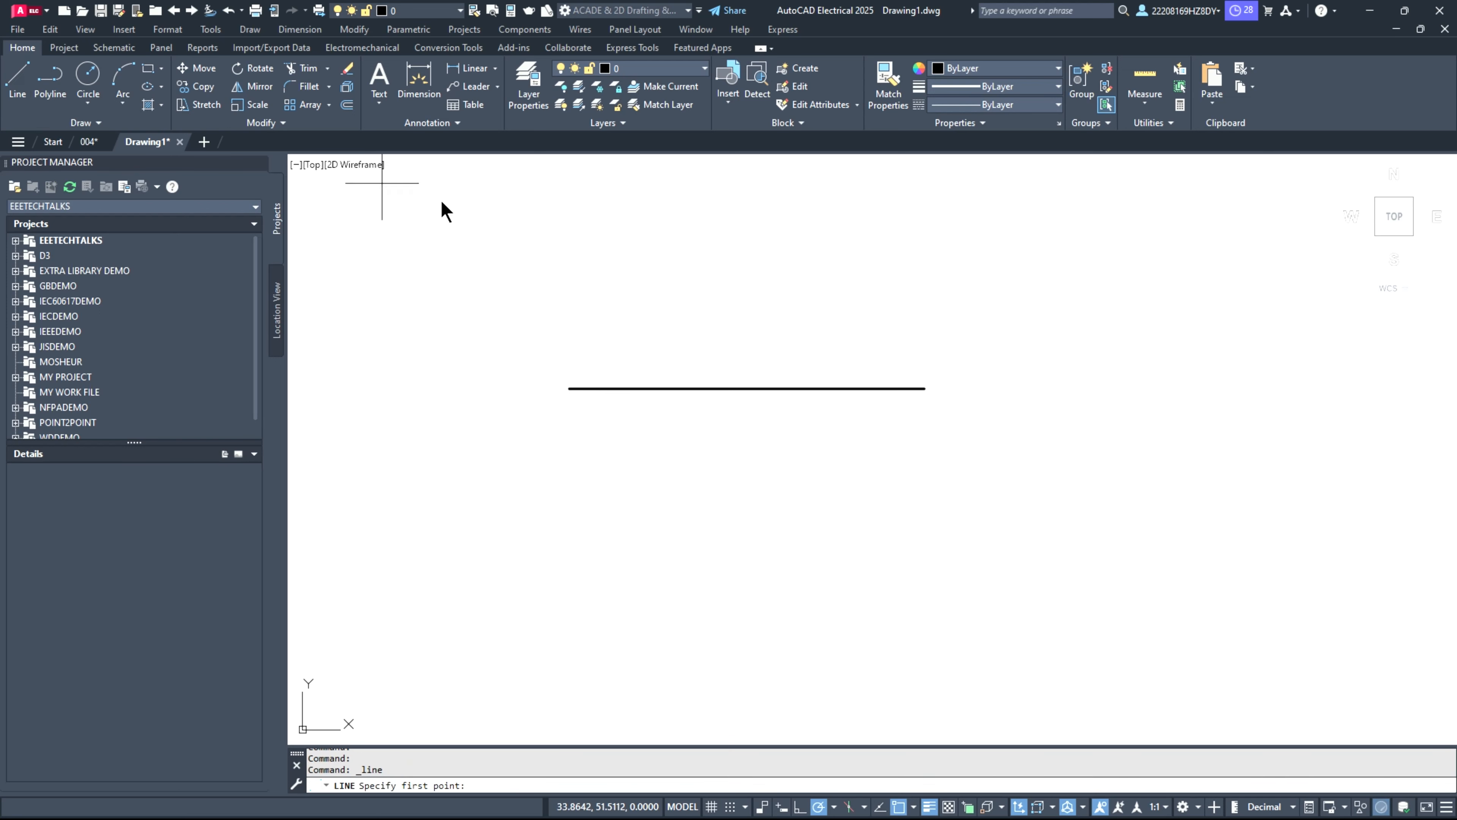
{"action": "left_click", "coordinate": [709, 314]}
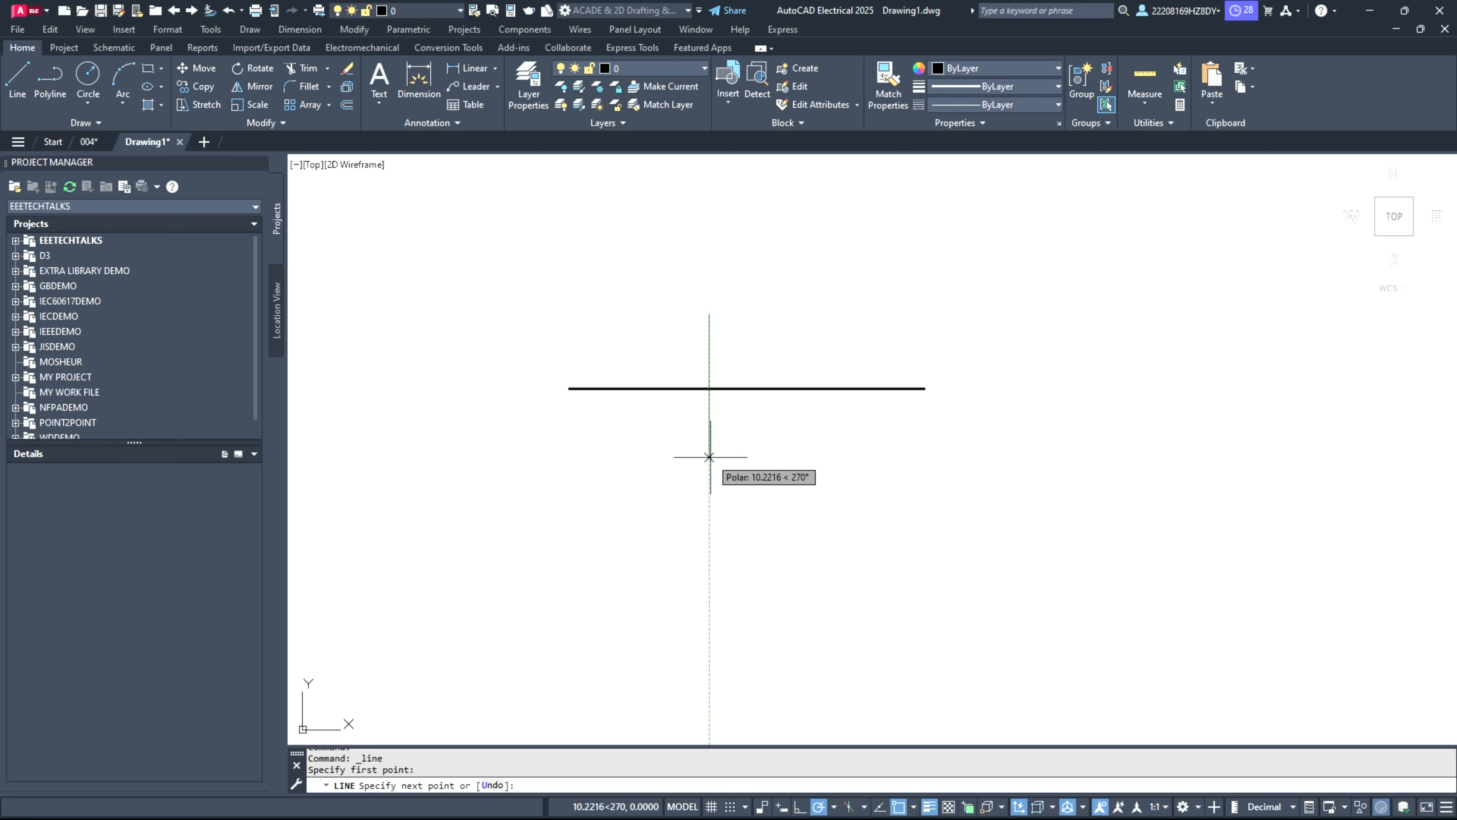
{"action": "left_click", "coordinate": [709, 463]}
{"action": "key", "text": "Escape"}
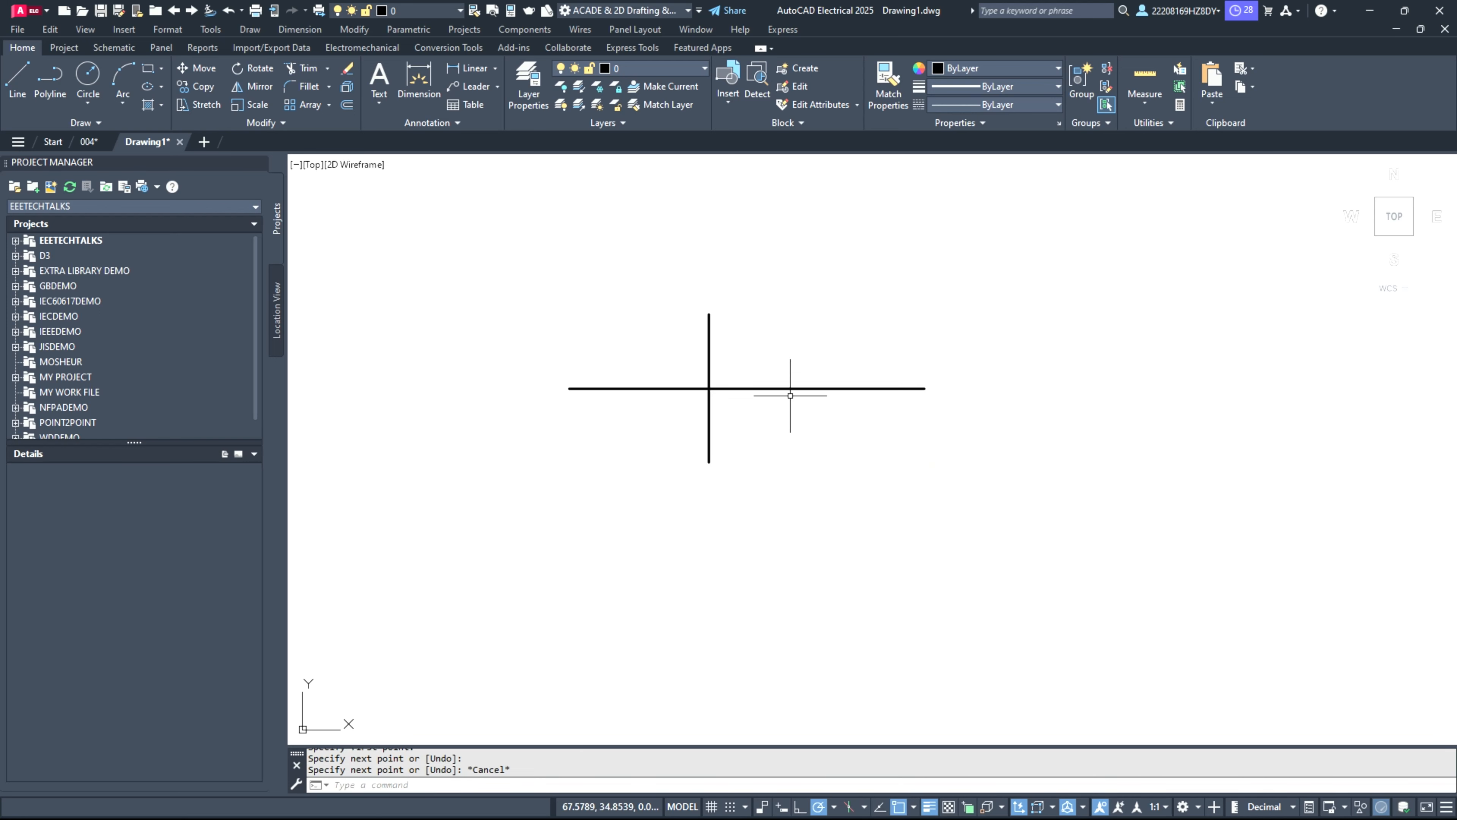
Step: Draw a shorter vertical line about 6 units long across the horizontal line, just right of the first vertical line
{"action": "left_click", "coordinate": [17, 83]}
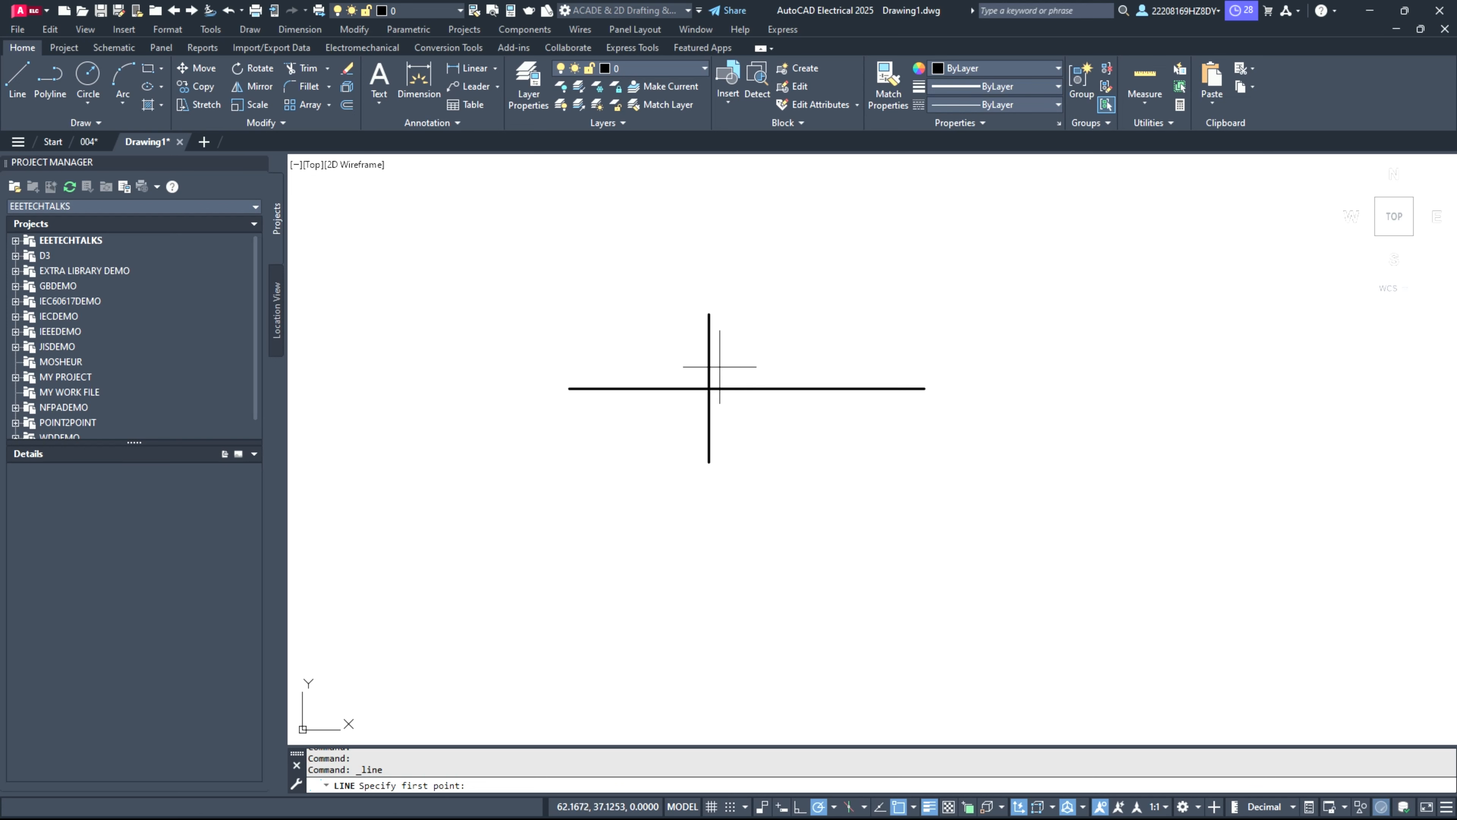
{"action": "left_click", "coordinate": [731, 342]}
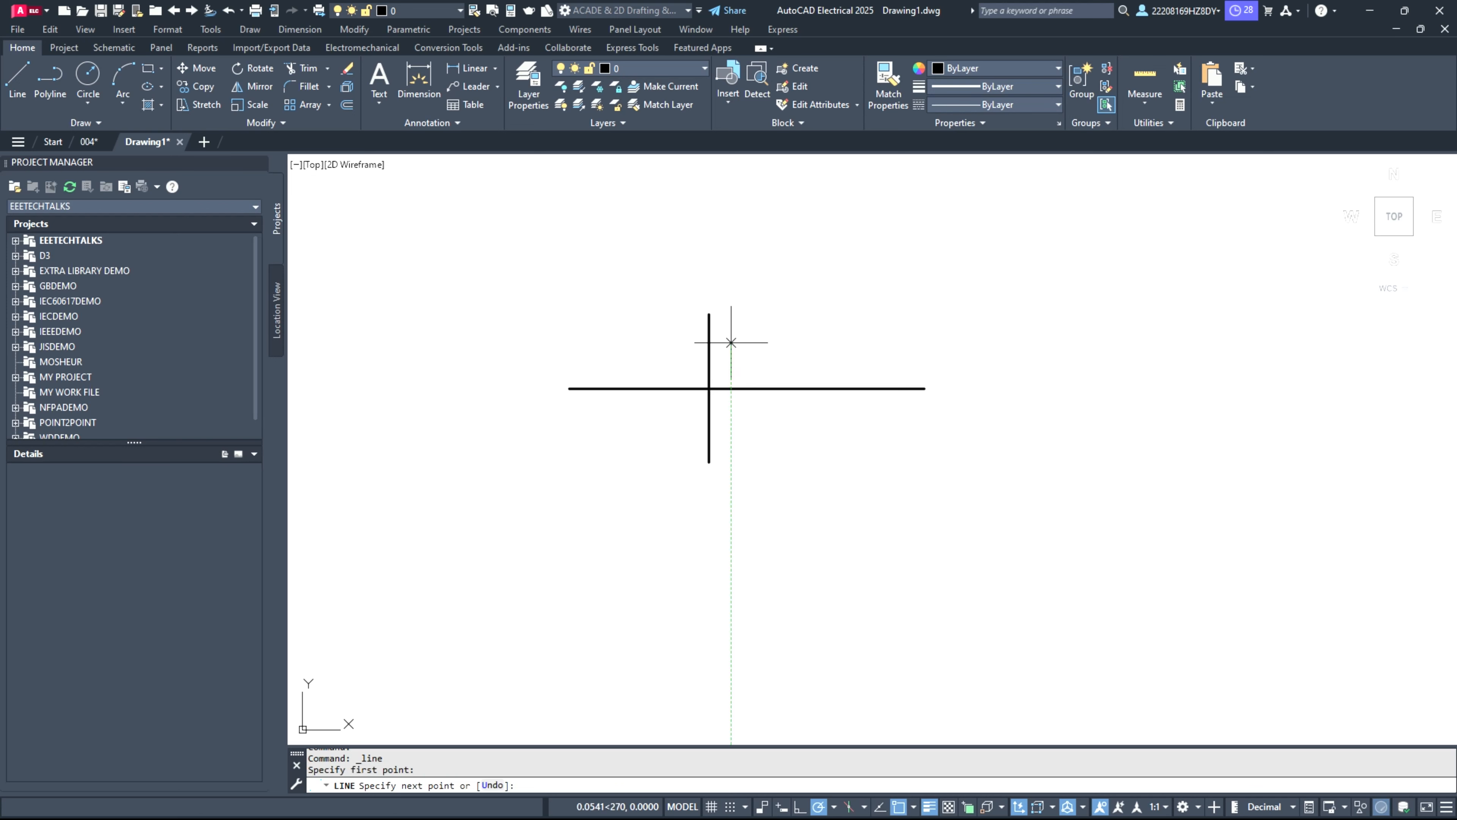
{"action": "left_click", "coordinate": [730, 430]}
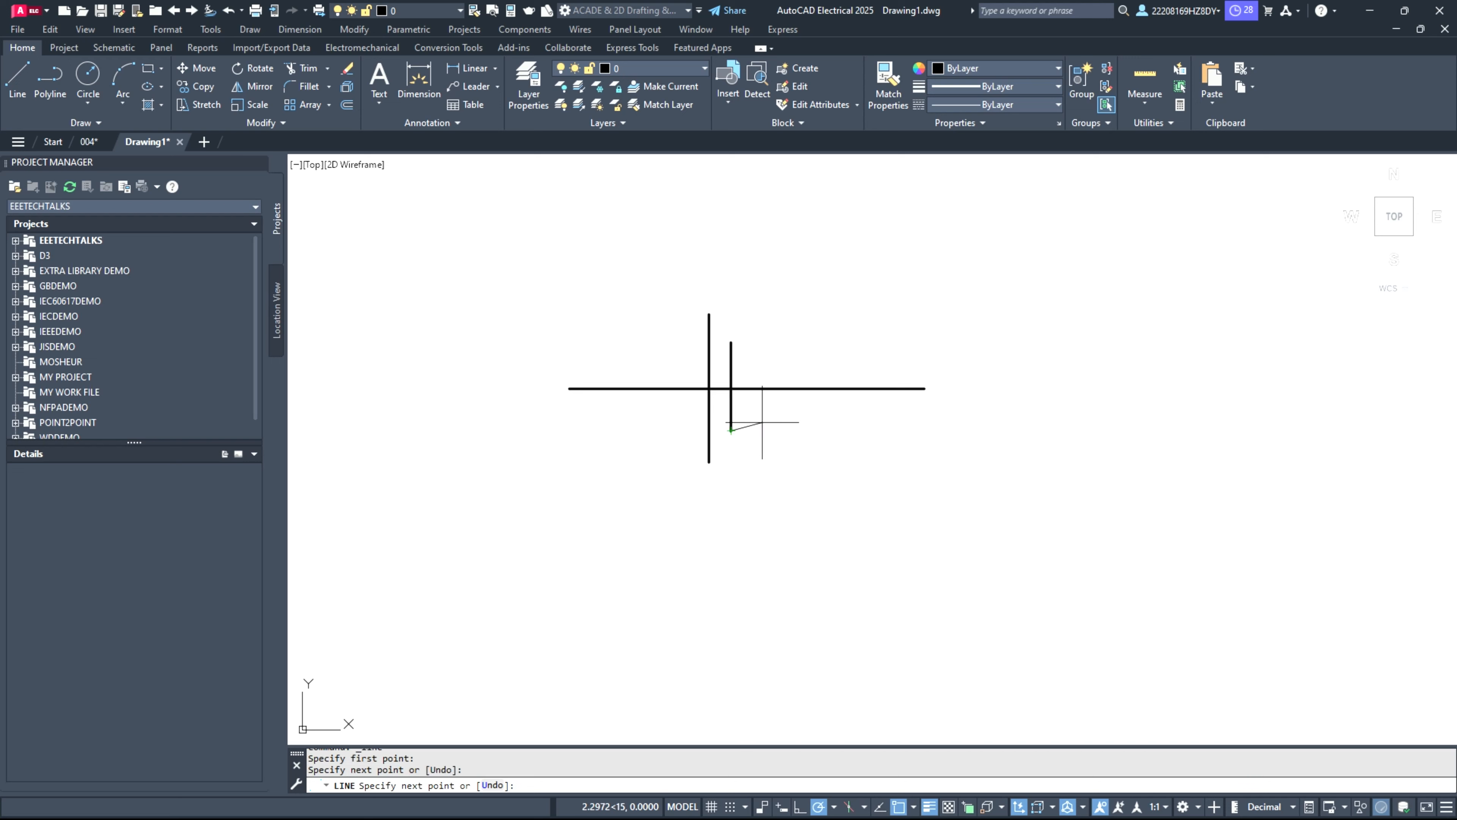
{"action": "key", "text": "Escape"}
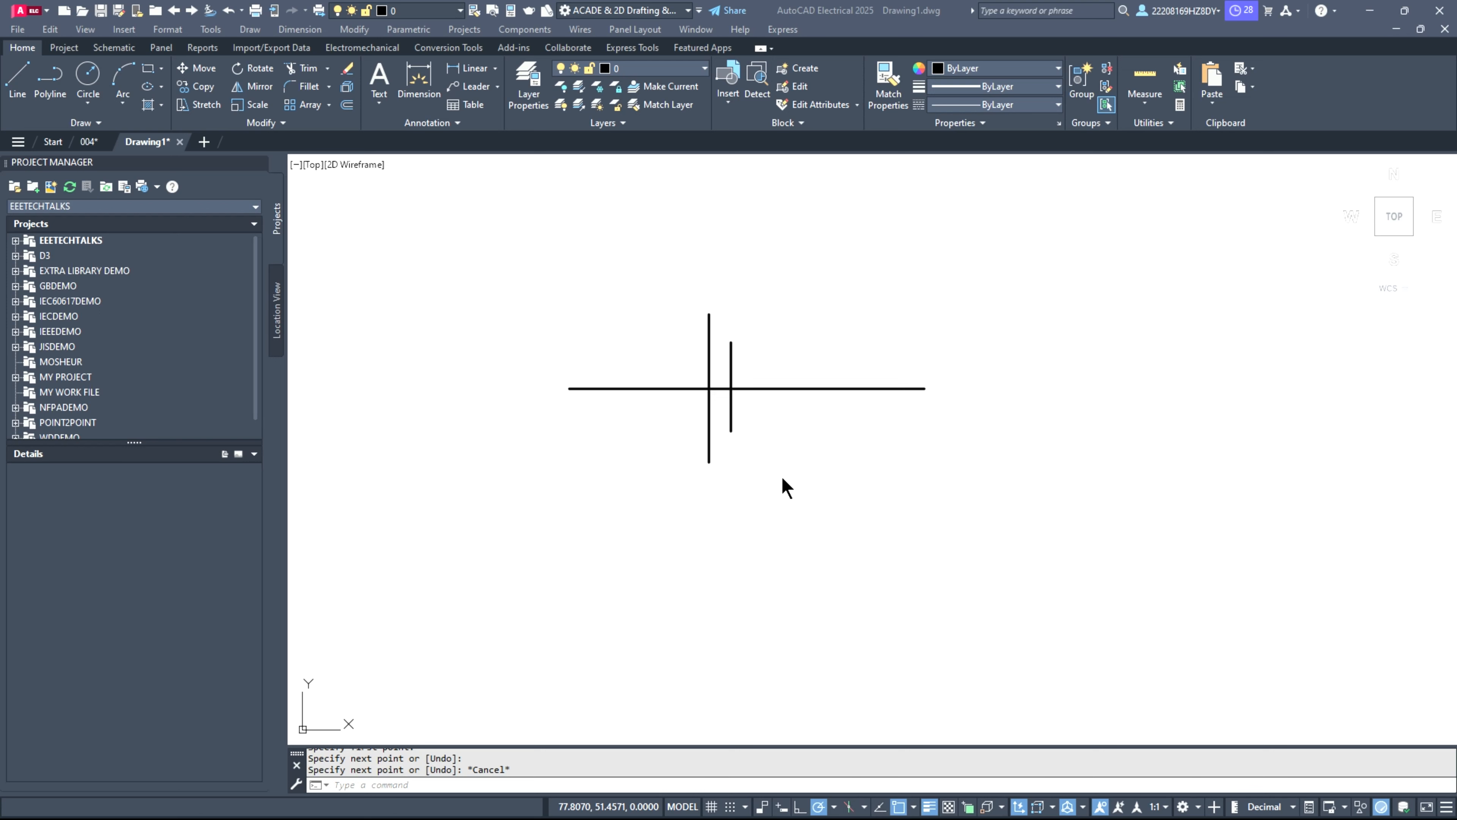
Step: Trim away the horizontal line segment between the two vertical lines to form a battery-cell shape
{"action": "scroll", "coordinate": [722, 399], "scroll_direction": "up", "scroll_amount": 4}
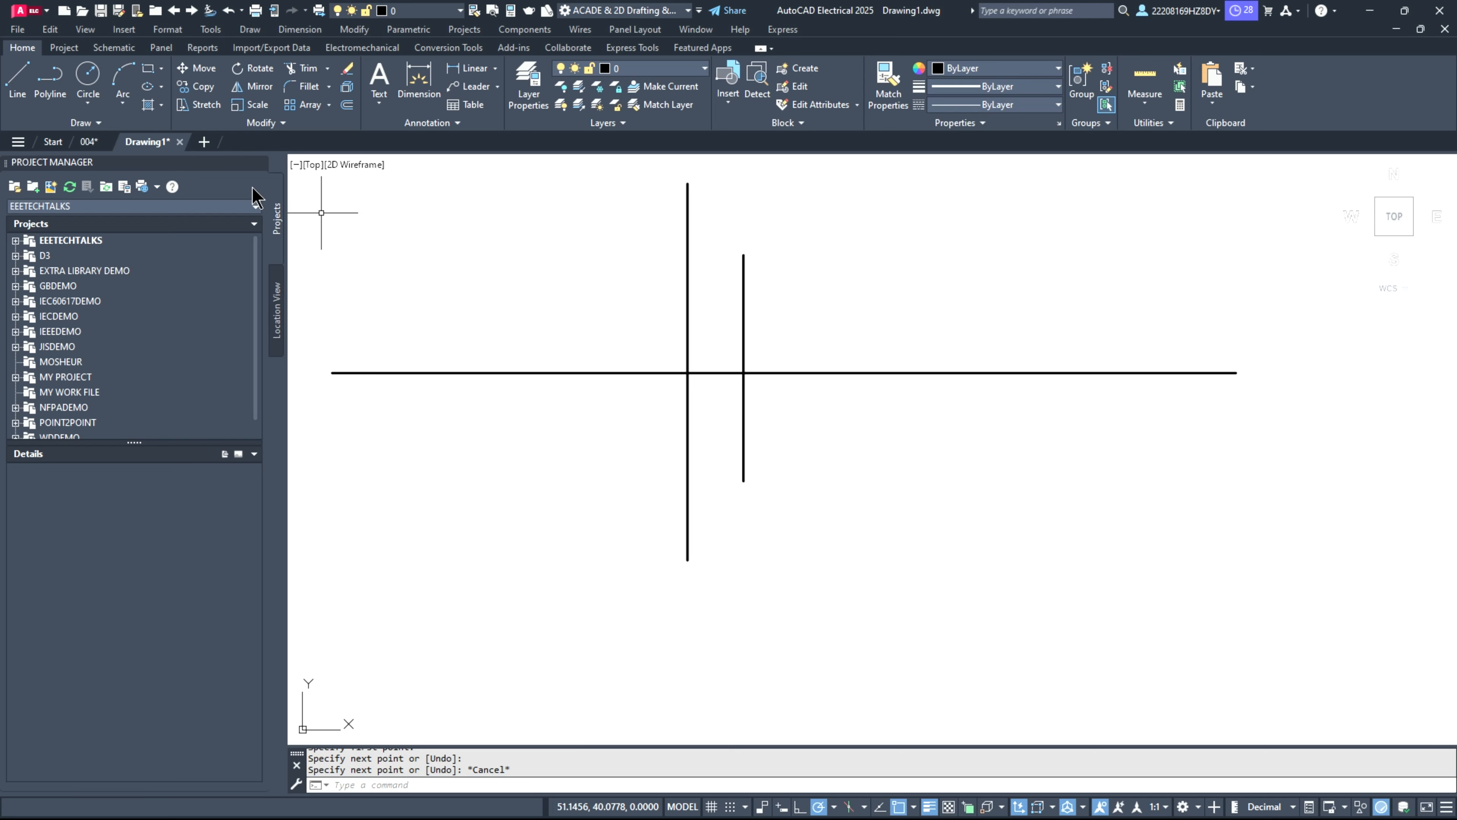
{"action": "left_click", "coordinate": [303, 75]}
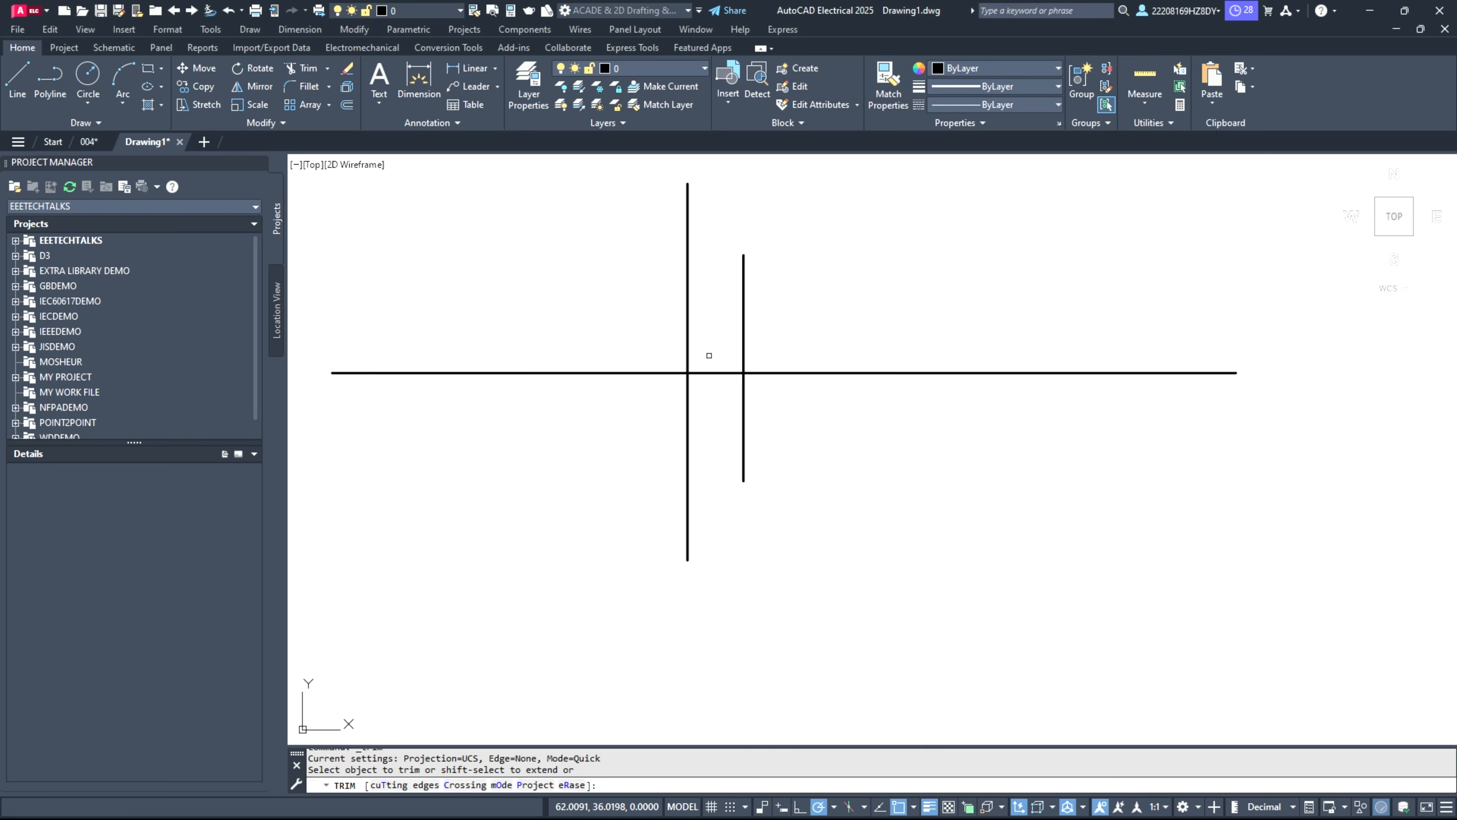
{"action": "left_click", "coordinate": [713, 372]}
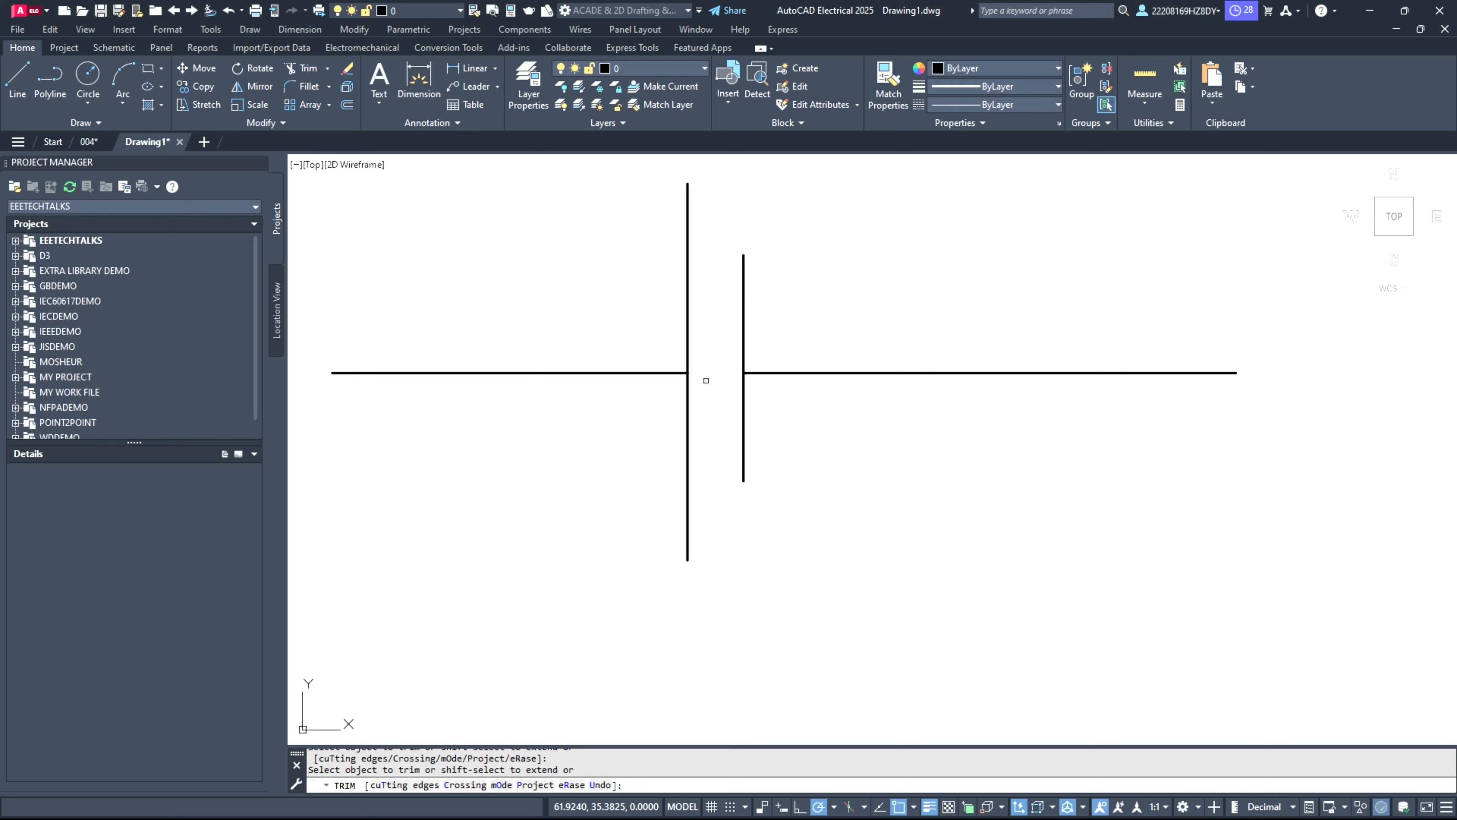
{"action": "scroll", "coordinate": [742, 393], "scroll_direction": "down", "scroll_amount": 4}
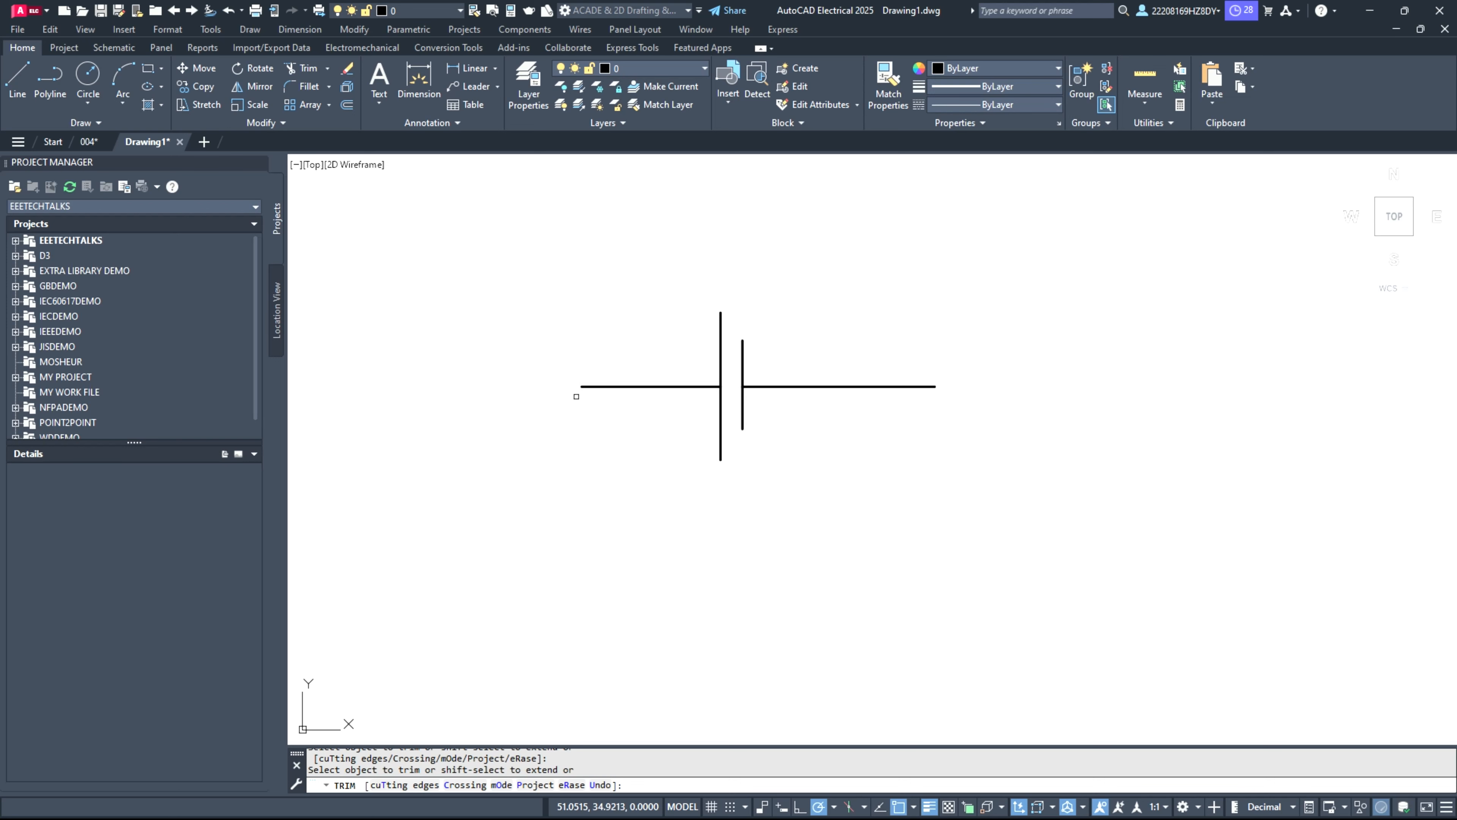
{"action": "key", "text": "Escape"}
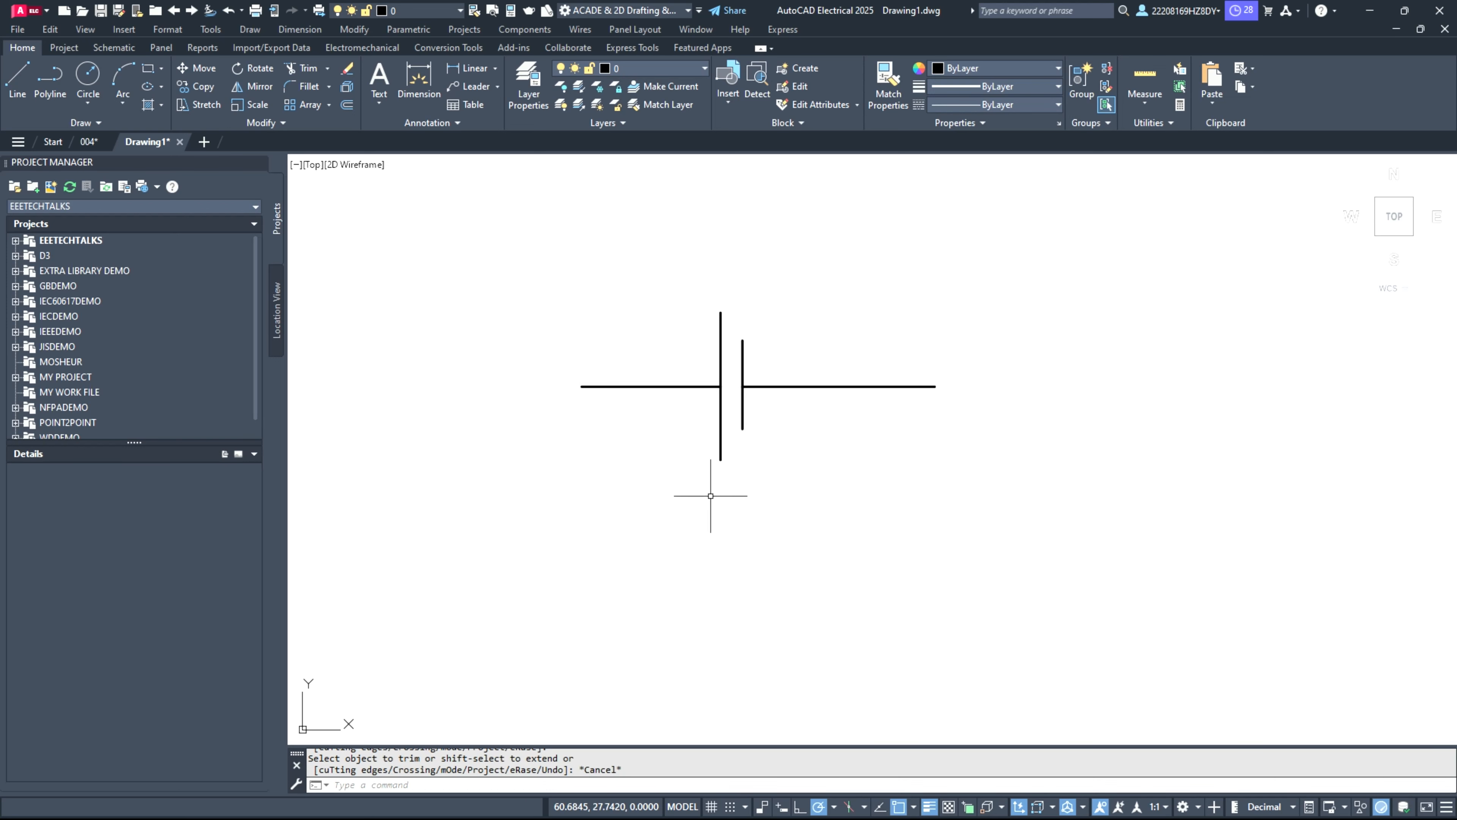
Step: Draw a circle with a radius of about 9.5 units in the empty area below the battery-cell shape
{"action": "scroll", "coordinate": [710, 496], "scroll_direction": "up", "scroll_amount": 2}
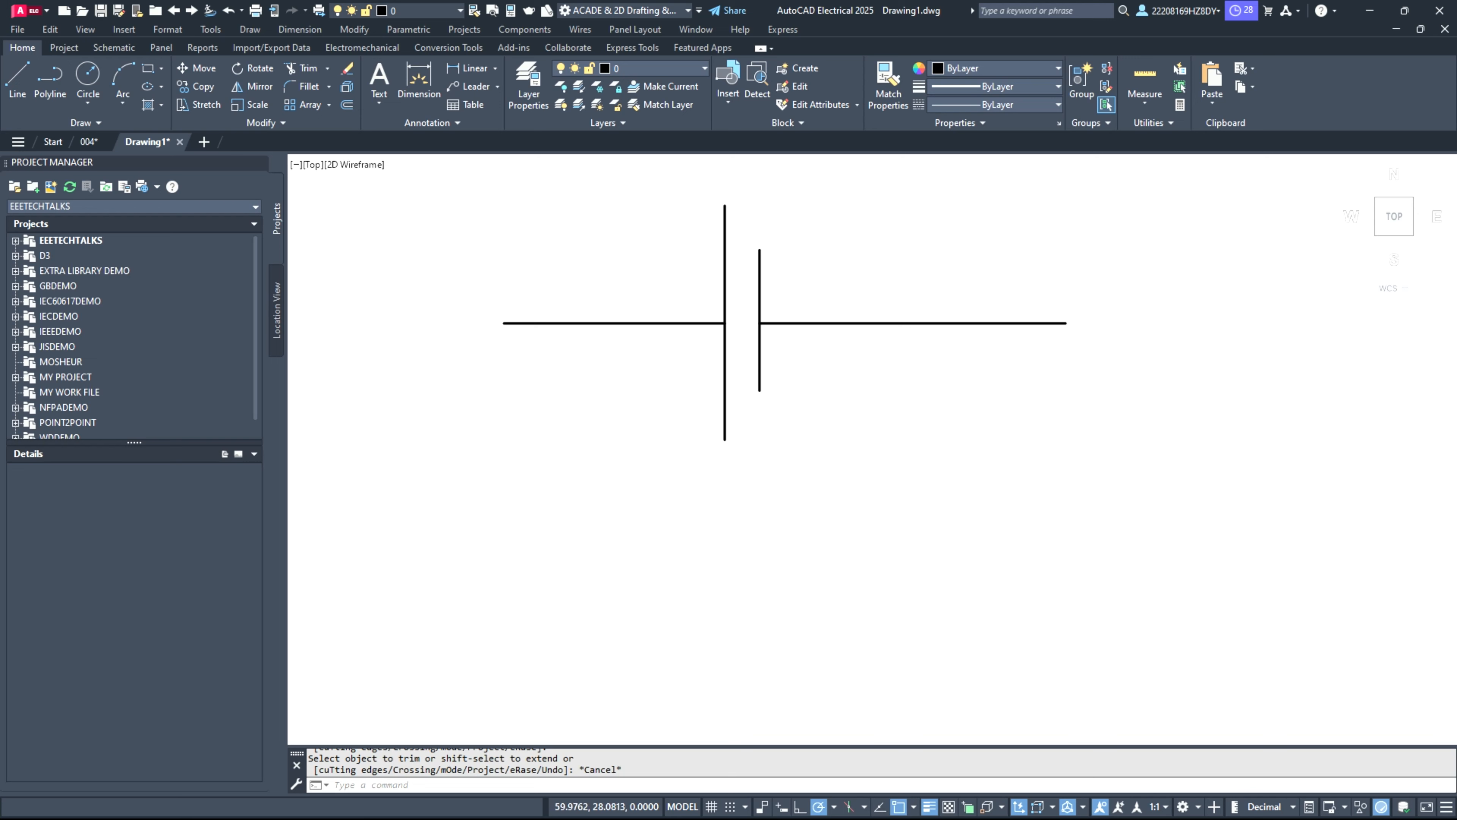
{"action": "scroll", "coordinate": [694, 488], "scroll_direction": "down", "scroll_amount": 2}
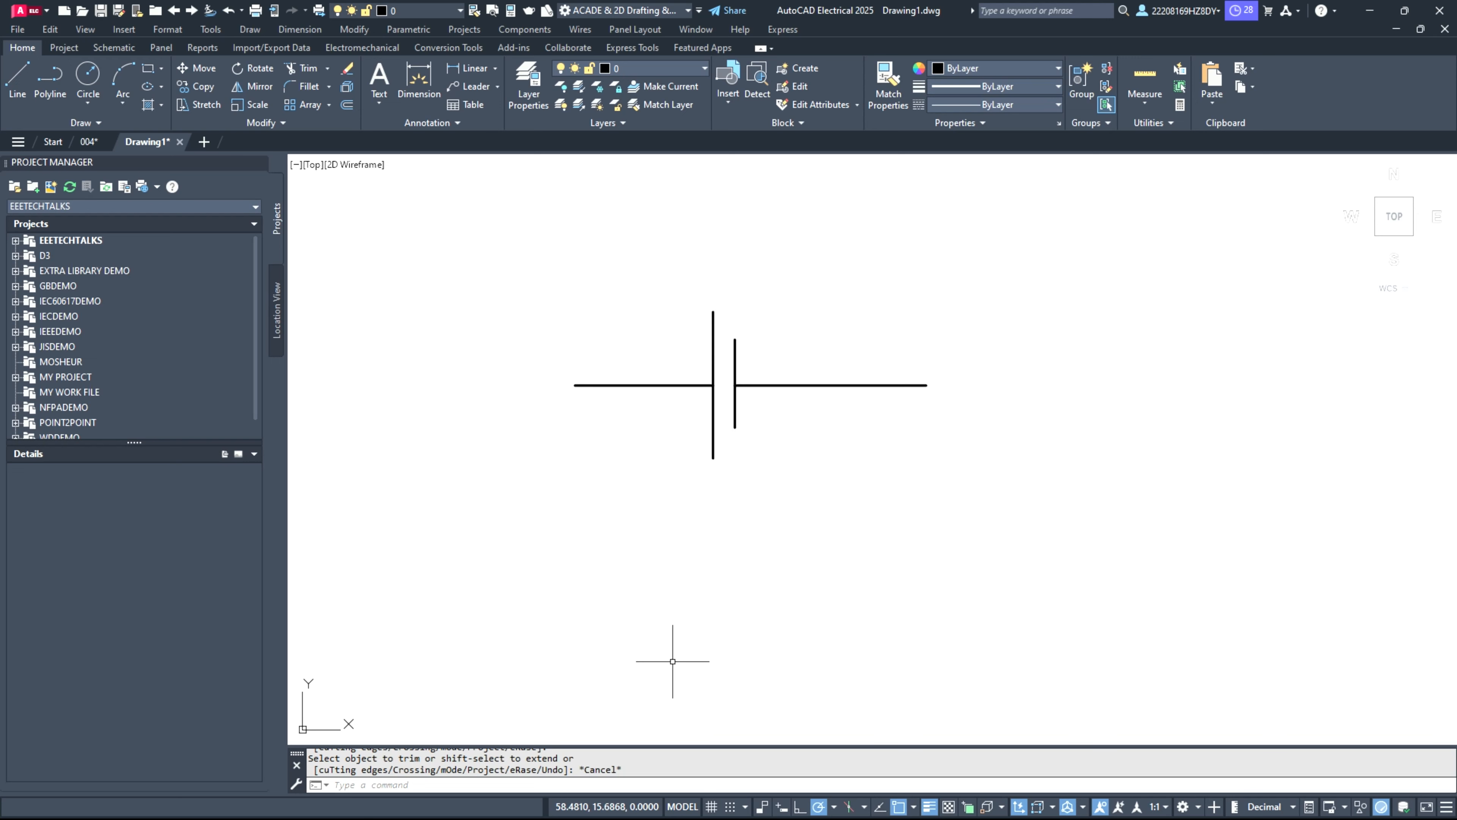
{"action": "scroll", "coordinate": [672, 661], "scroll_direction": "down", "scroll_amount": 2}
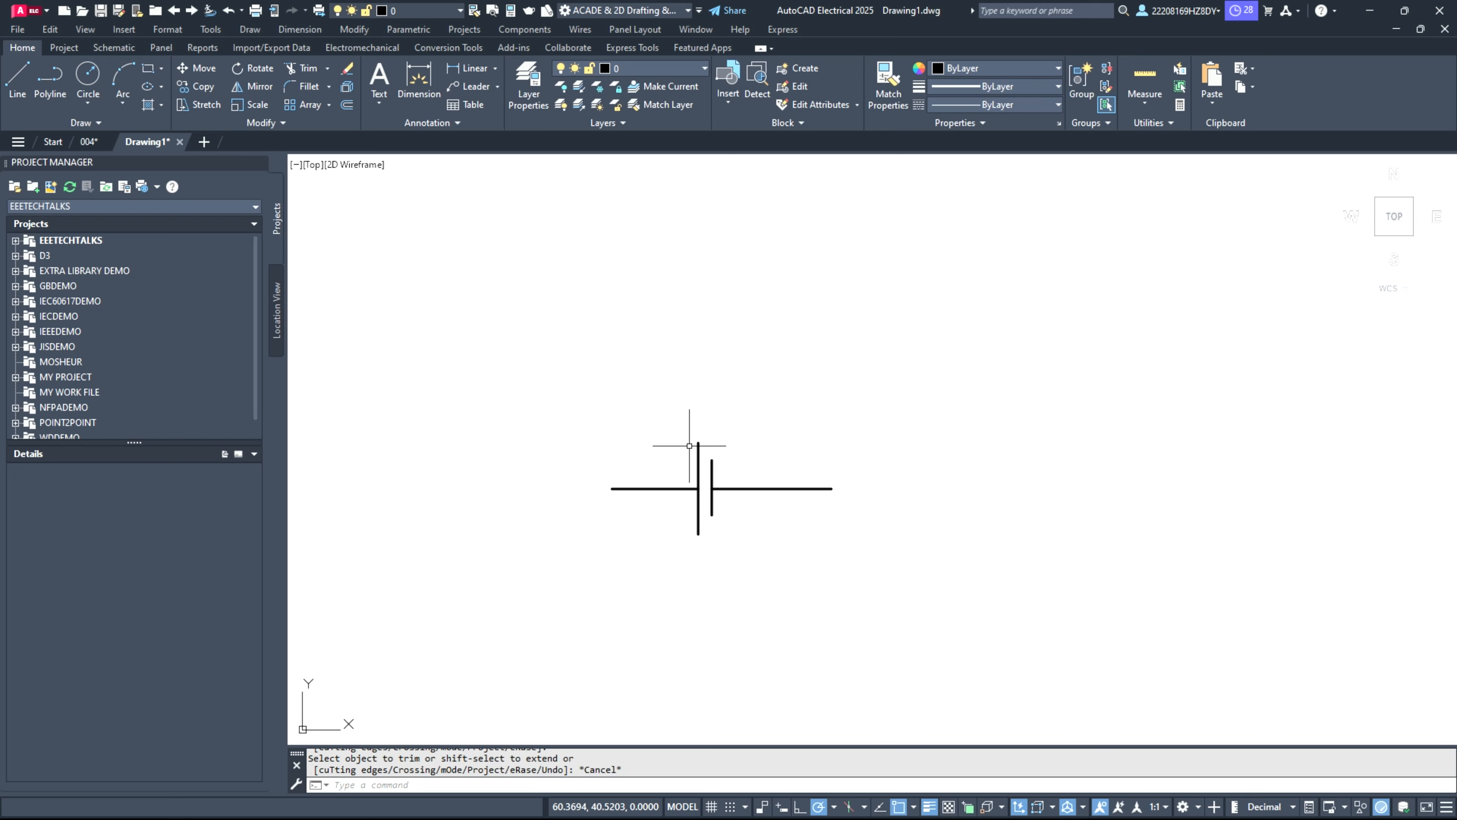
{"action": "scroll", "coordinate": [626, 361], "scroll_direction": "down", "scroll_amount": 2}
{"action": "scroll", "coordinate": [631, 603], "scroll_direction": "up", "scroll_amount": 4}
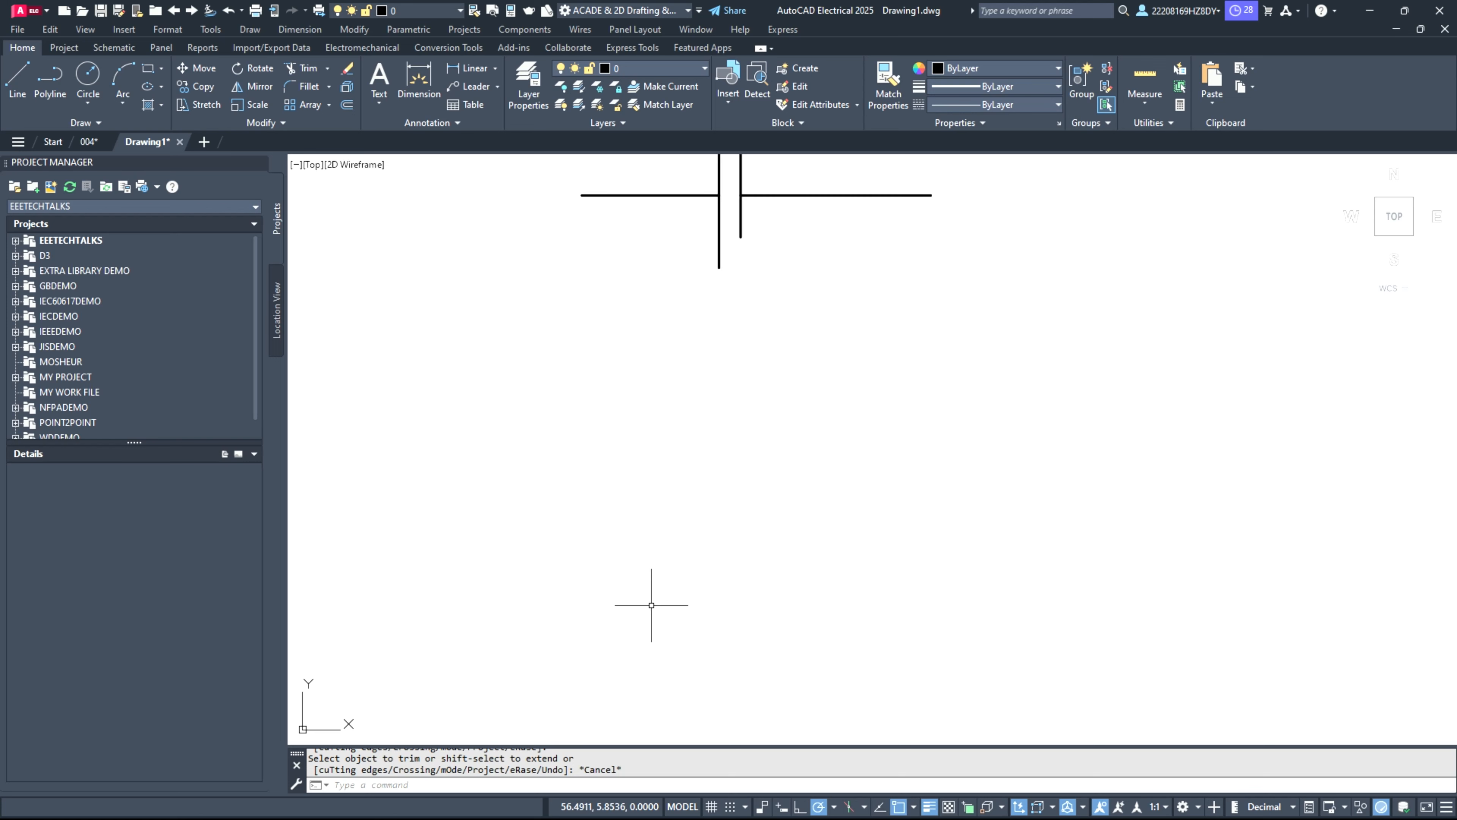
{"action": "left_click", "coordinate": [99, 76]}
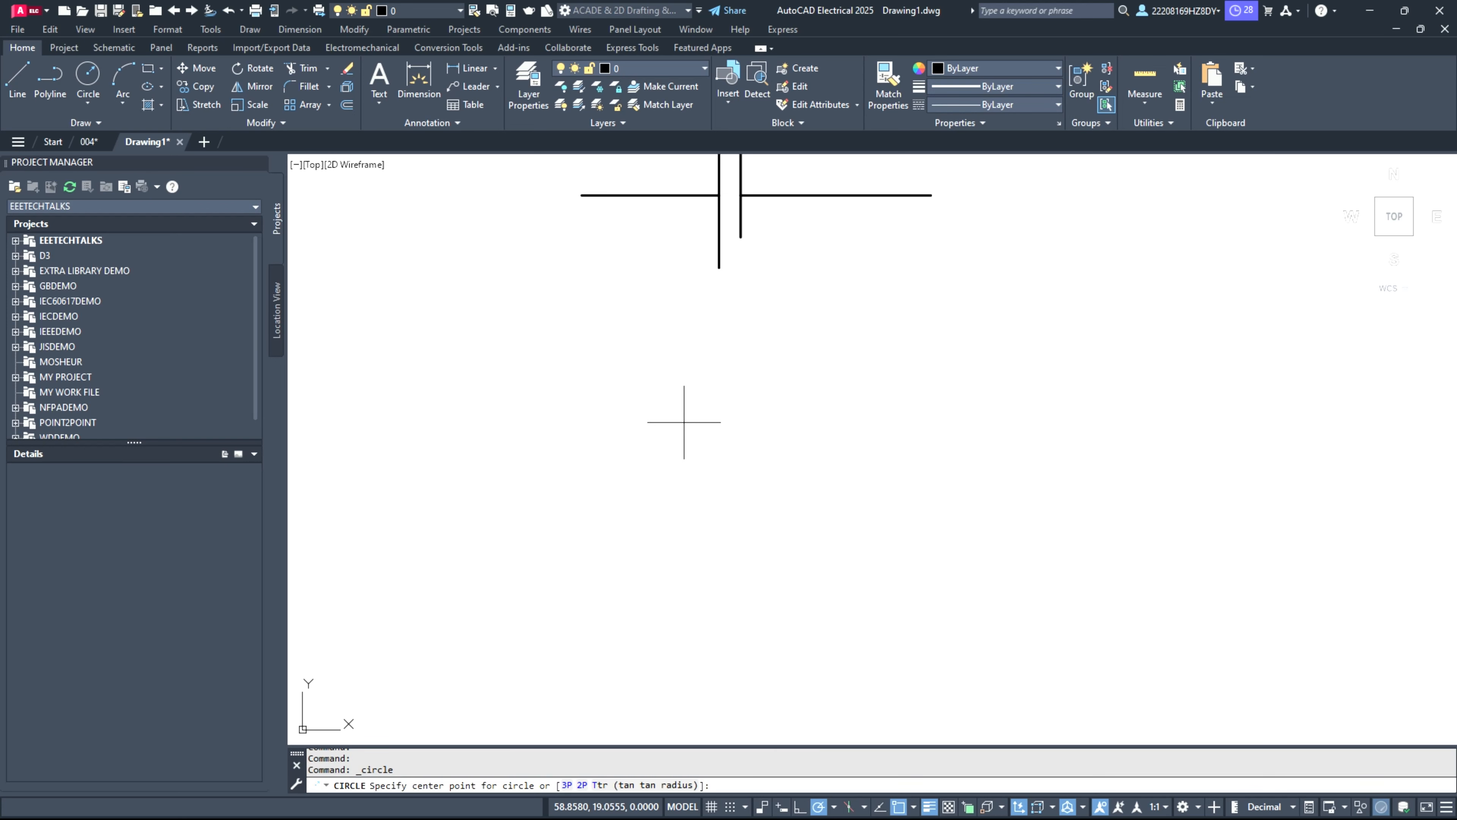
{"action": "left_click", "coordinate": [693, 453]}
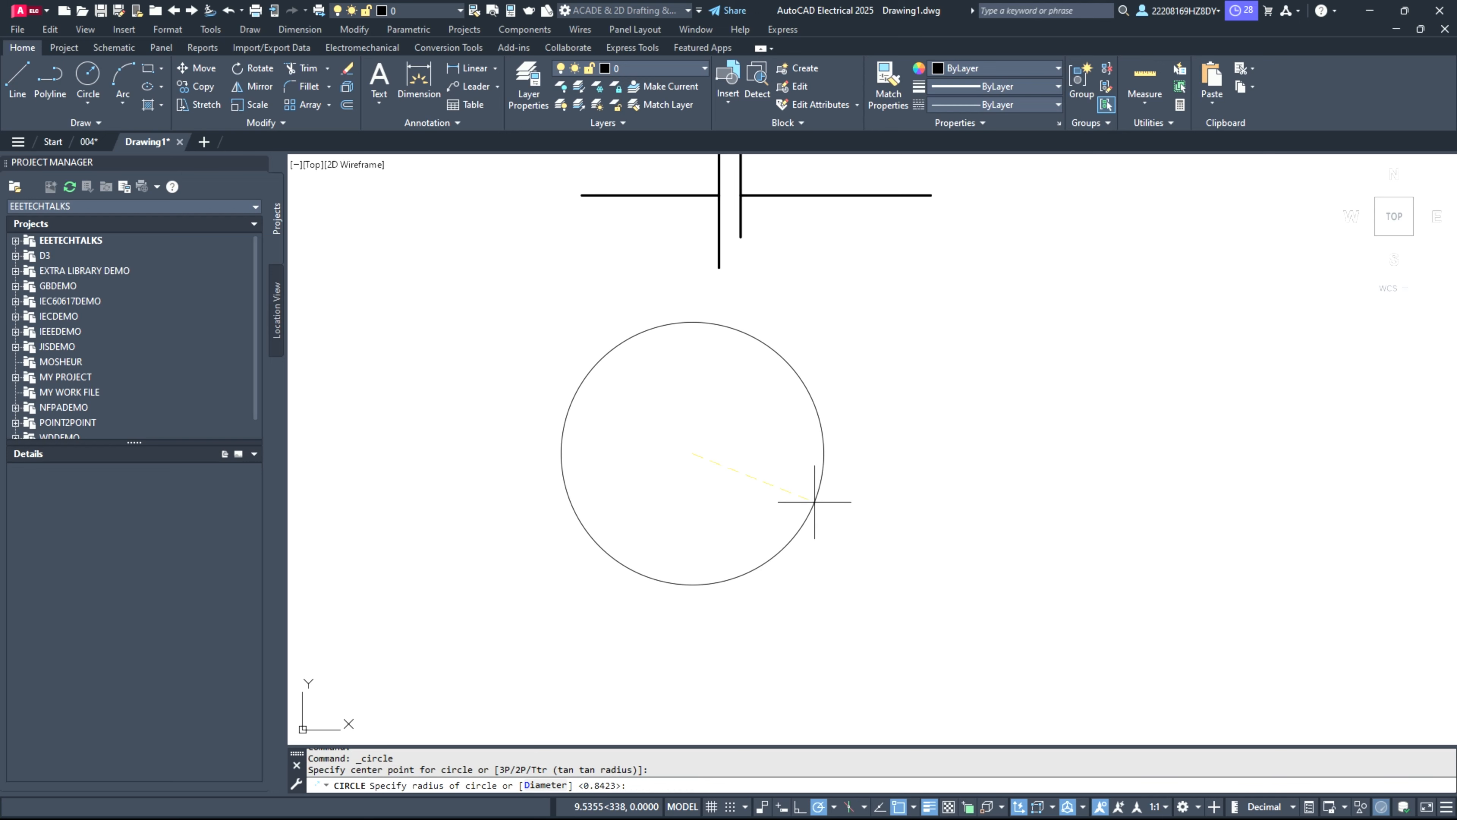
{"action": "left_click", "coordinate": [820, 495]}
Step: Move the circle by its center slightly down and to the right, keeping it below the battery-cell shape
{"action": "left_click", "coordinate": [759, 567]}
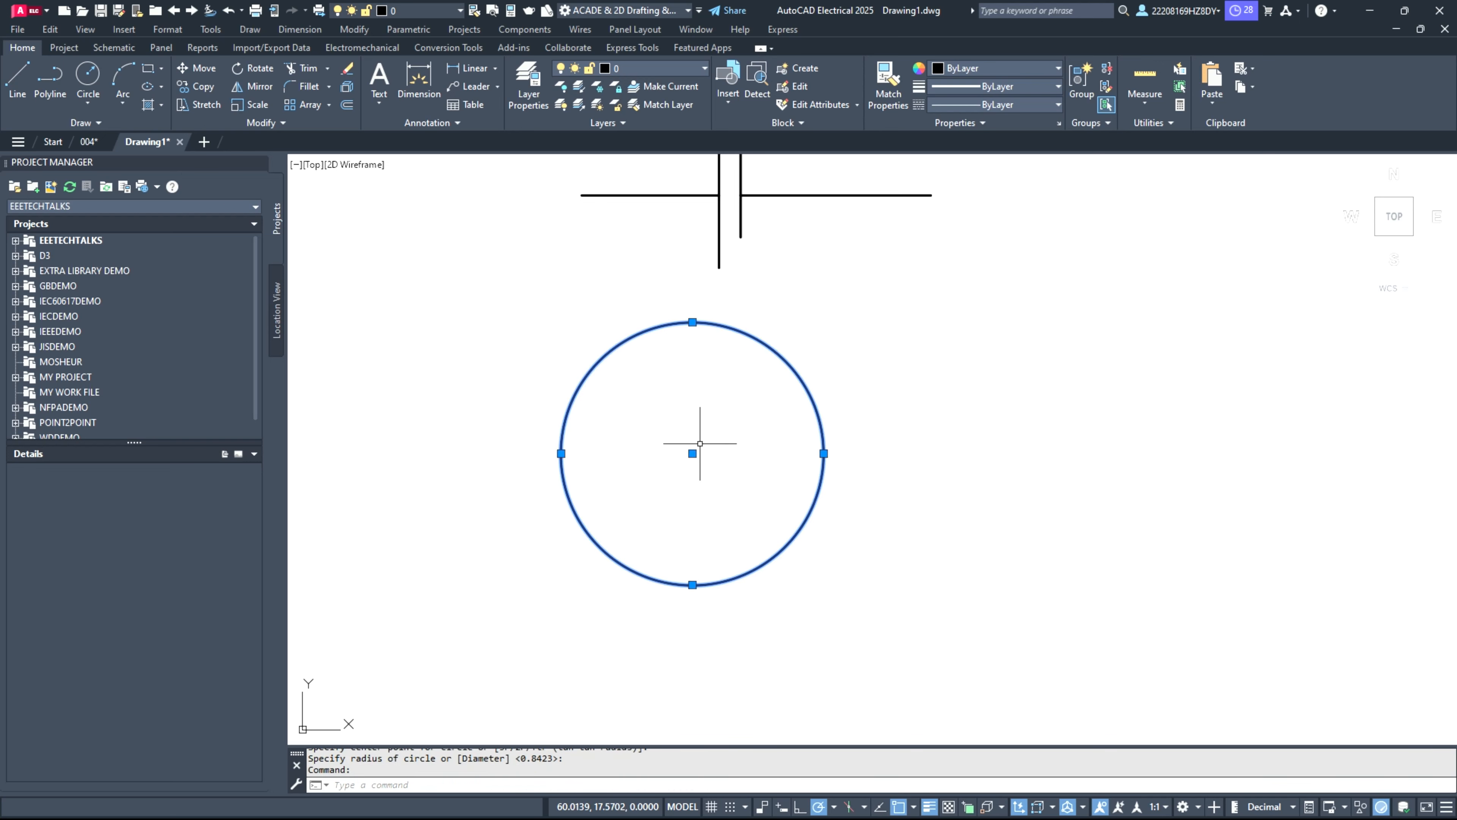
{"action": "left_click", "coordinate": [693, 453]}
{"action": "left_click", "coordinate": [750, 487]}
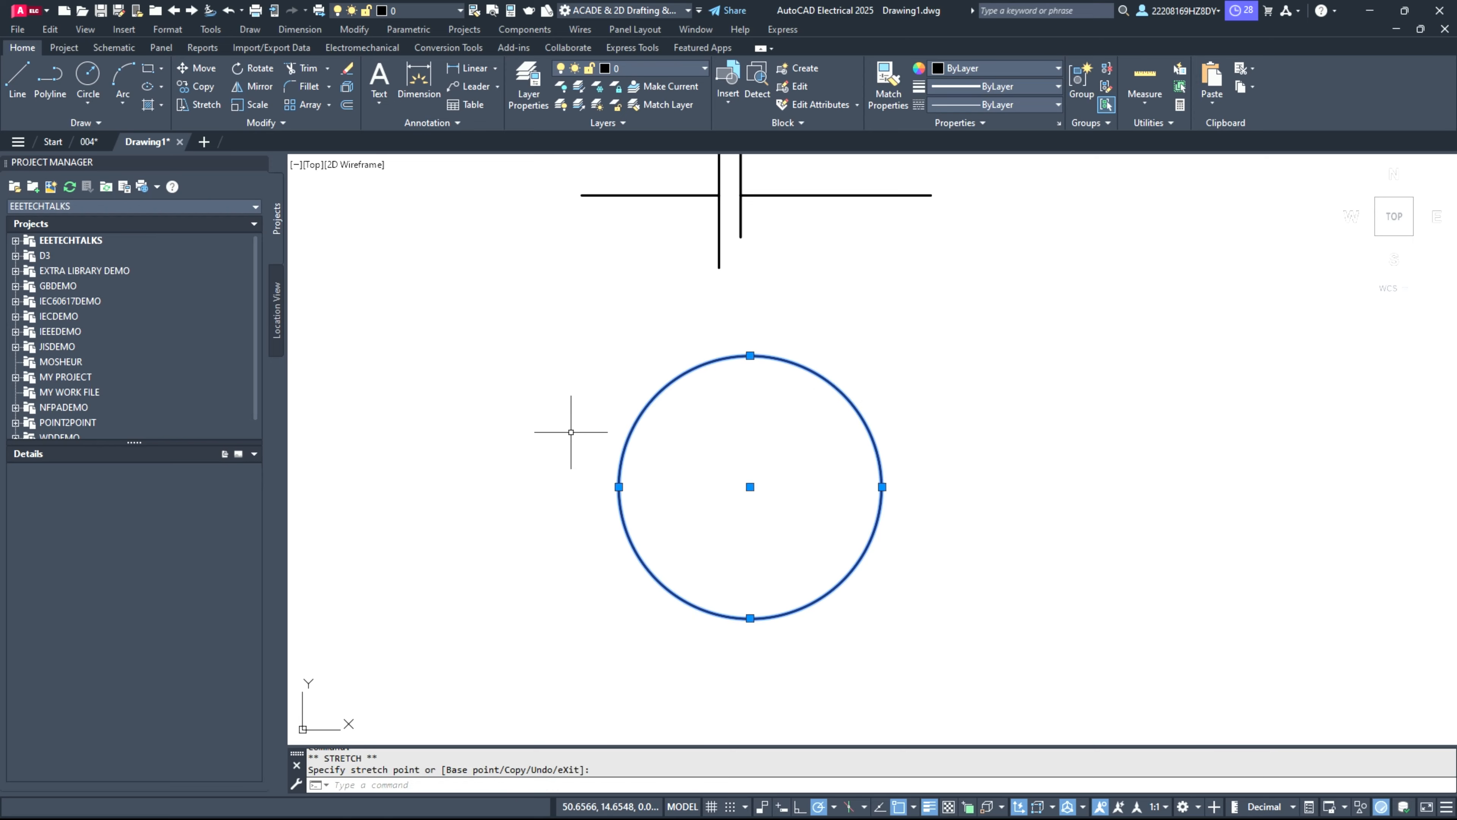
{"action": "key", "text": "Escape"}
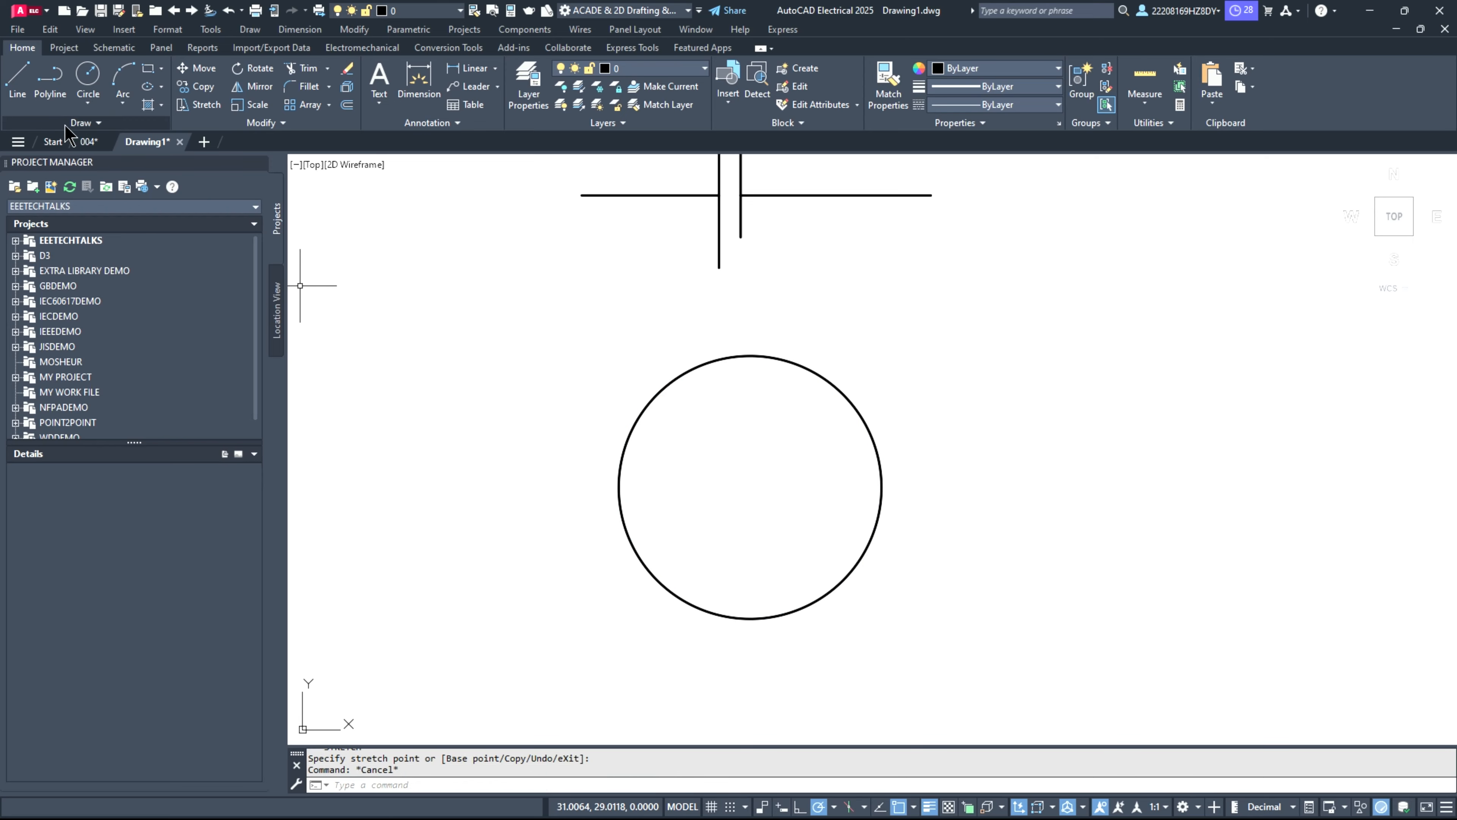
Step: Draw a sine-shaped fit-point spline inside the circle, with its crest toward the upper left and its trough toward the lower right
{"action": "left_click", "coordinate": [74, 126]}
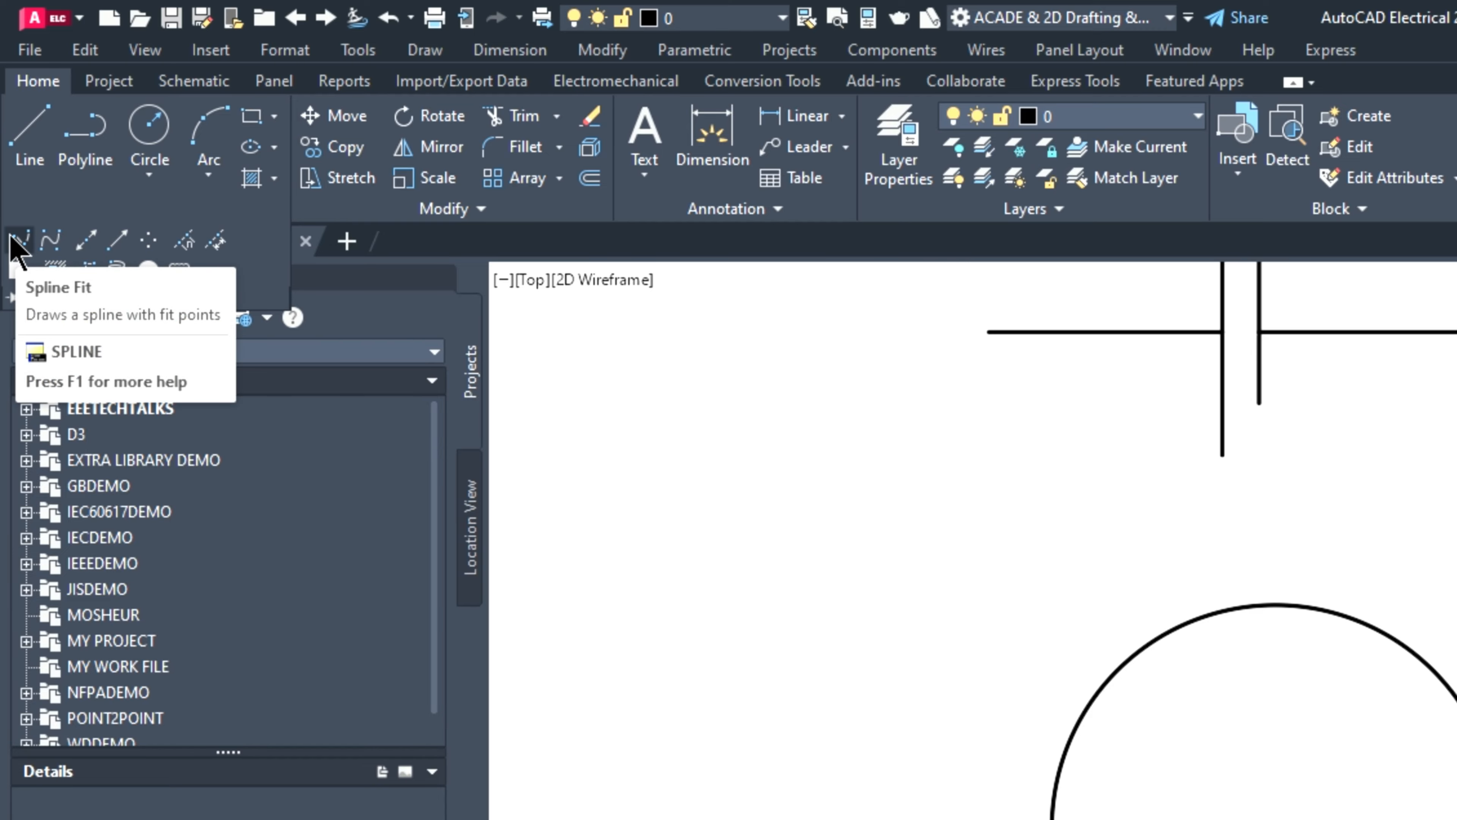
{"action": "left_click", "coordinate": [18, 244]}
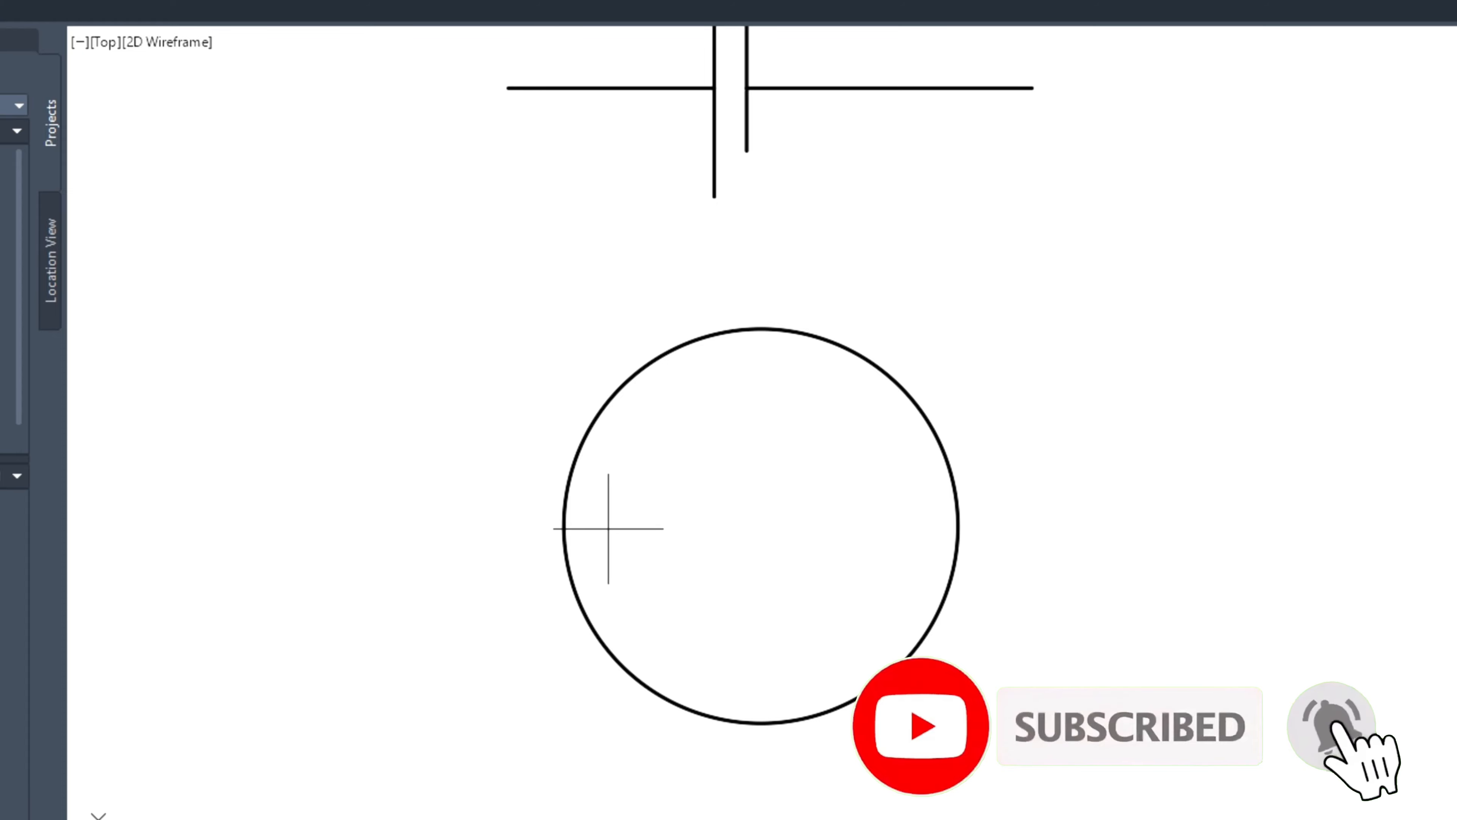
{"action": "left_click", "coordinate": [608, 527]}
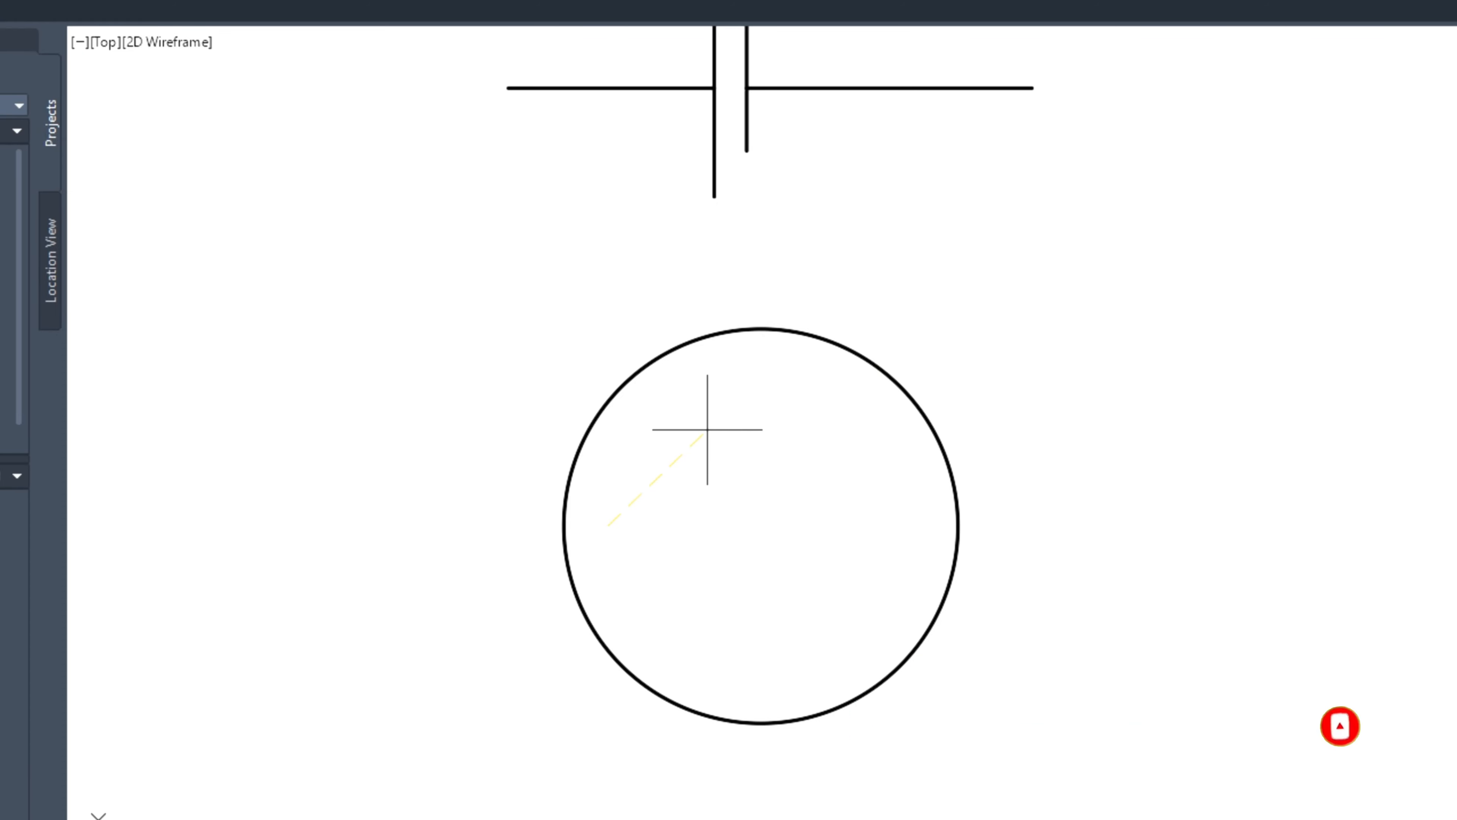
{"action": "left_click", "coordinate": [692, 418]}
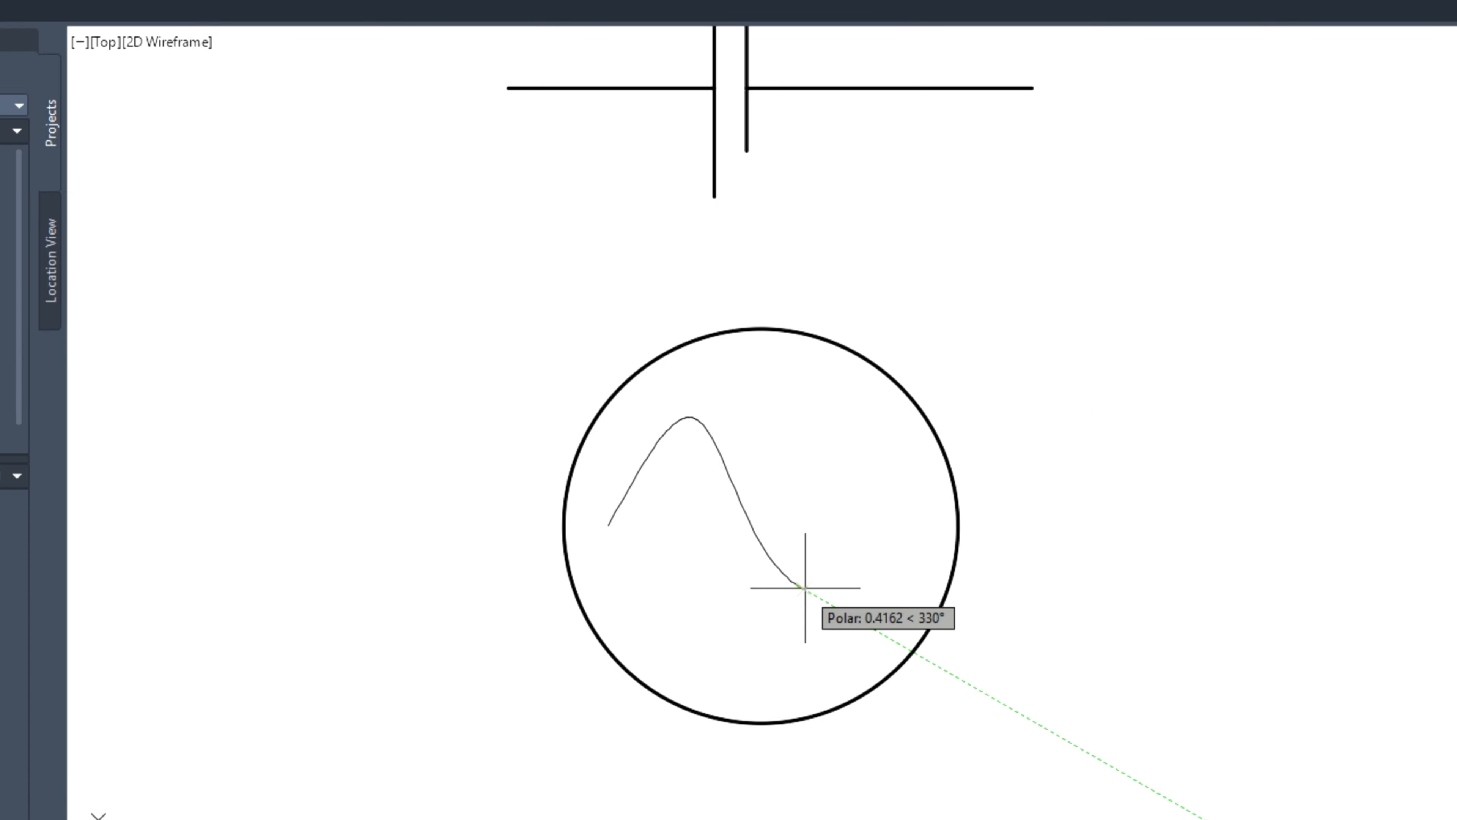
{"action": "left_click", "coordinate": [798, 584]}
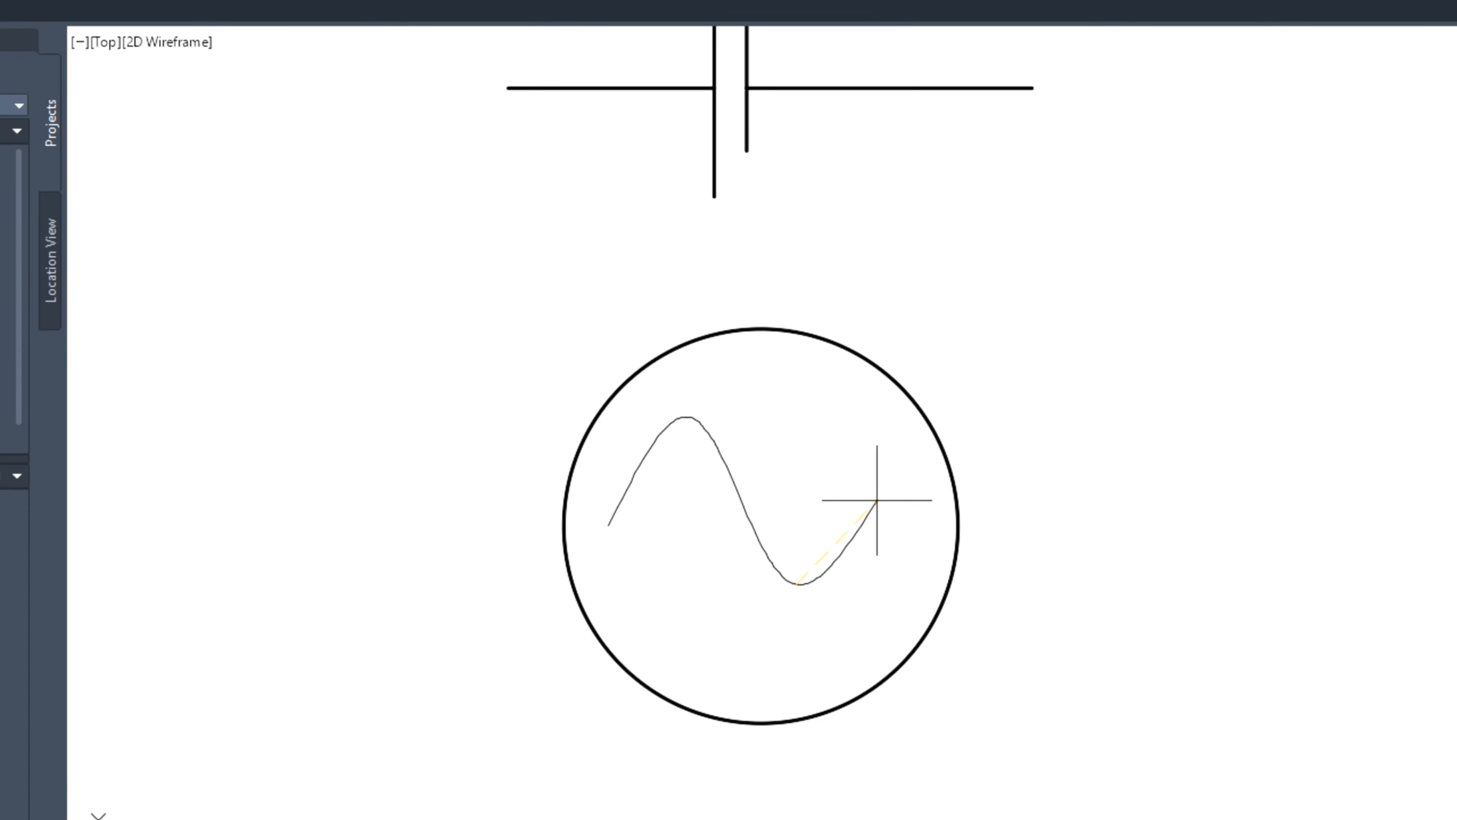
{"action": "left_click", "coordinate": [877, 500]}
{"action": "key", "text": "Return"}
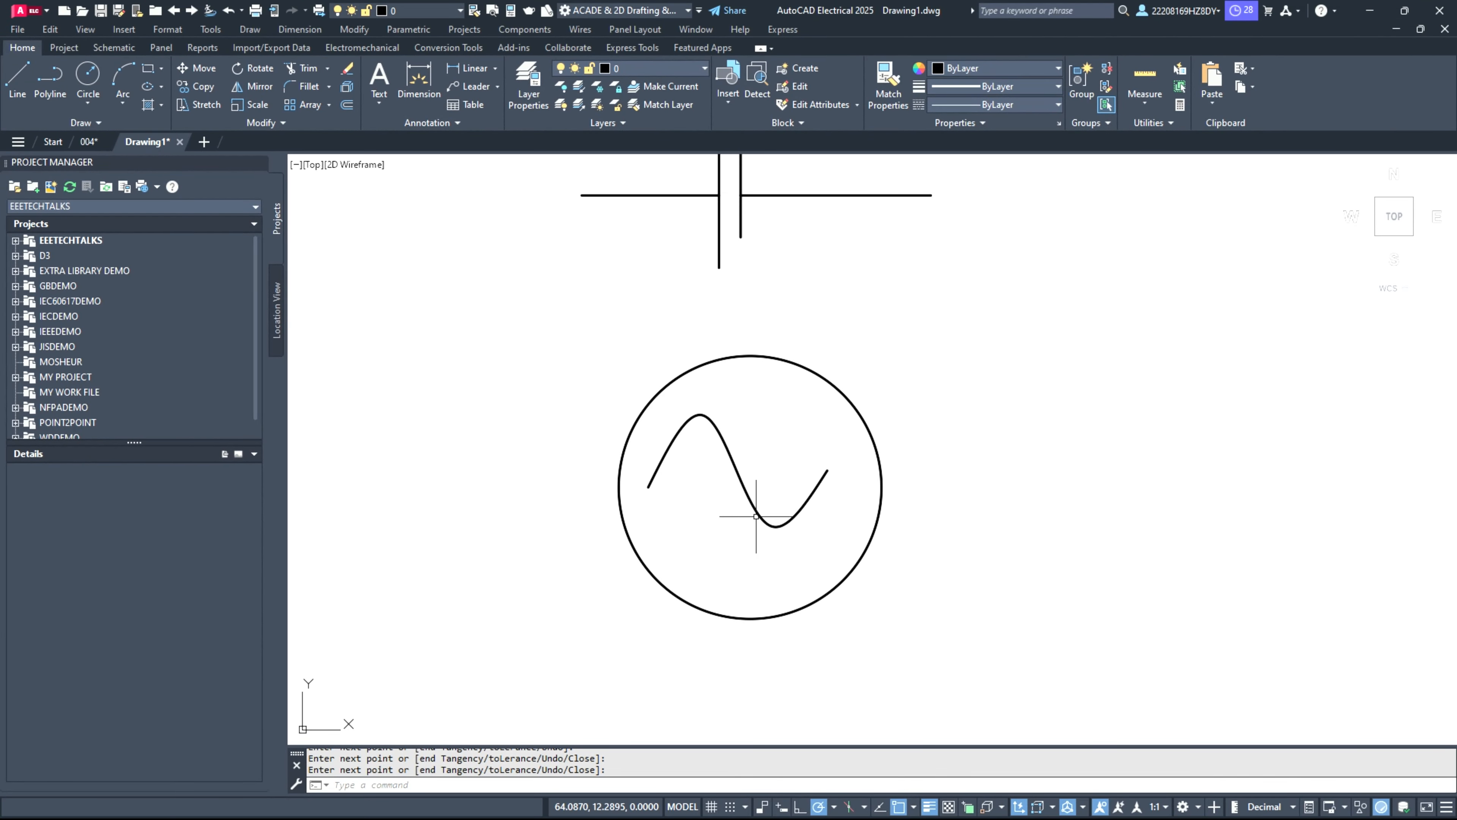
{"action": "key", "text": "Return"}
Step: Move the sine curve slightly down and to the right so that it sits centered inside the circle
{"action": "left_click", "coordinate": [742, 478]}
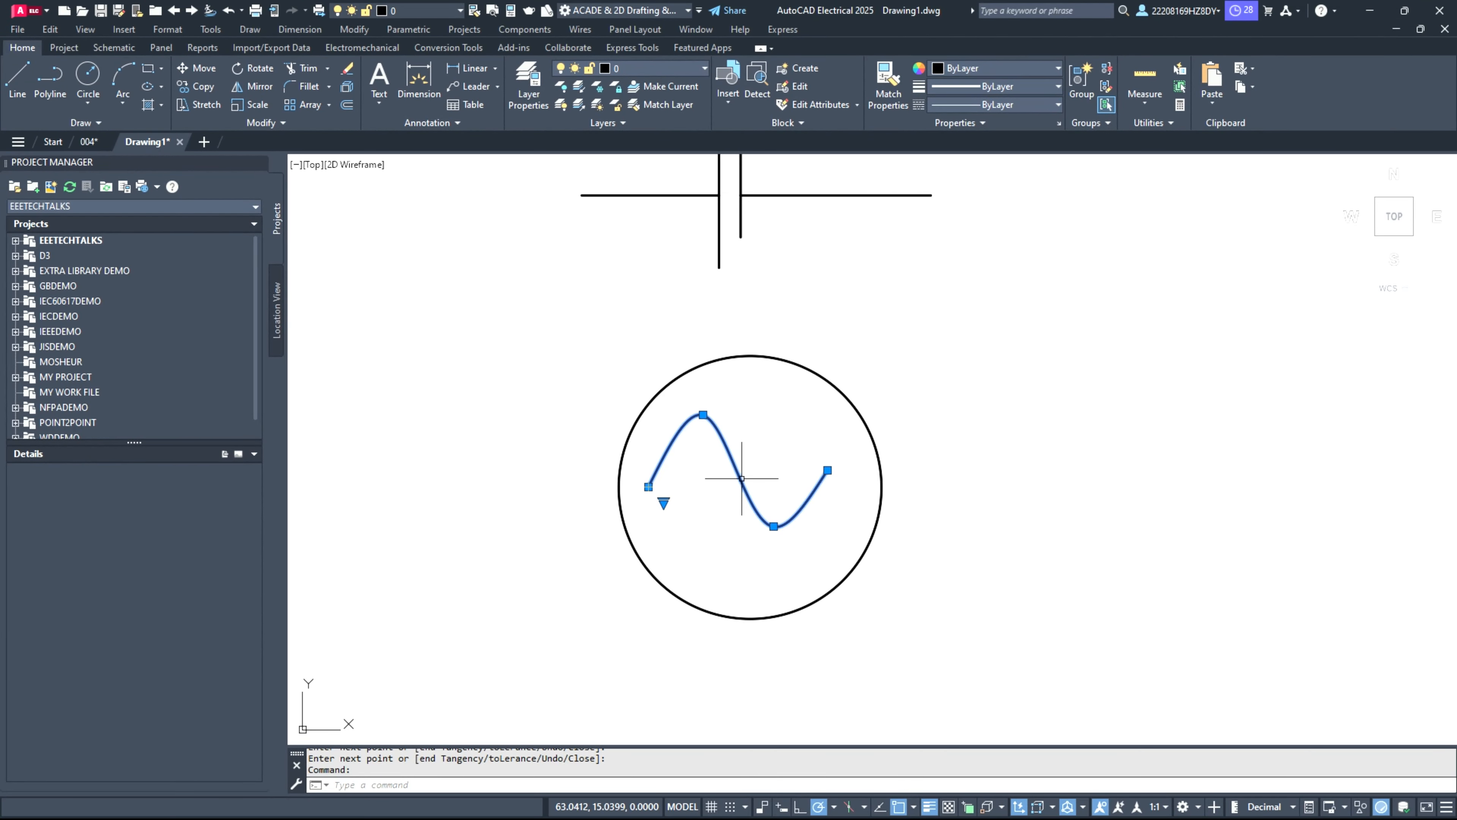
{"action": "type", "text": "m"}
{"action": "key", "text": "Return"}
{"action": "left_click", "coordinate": [691, 508]}
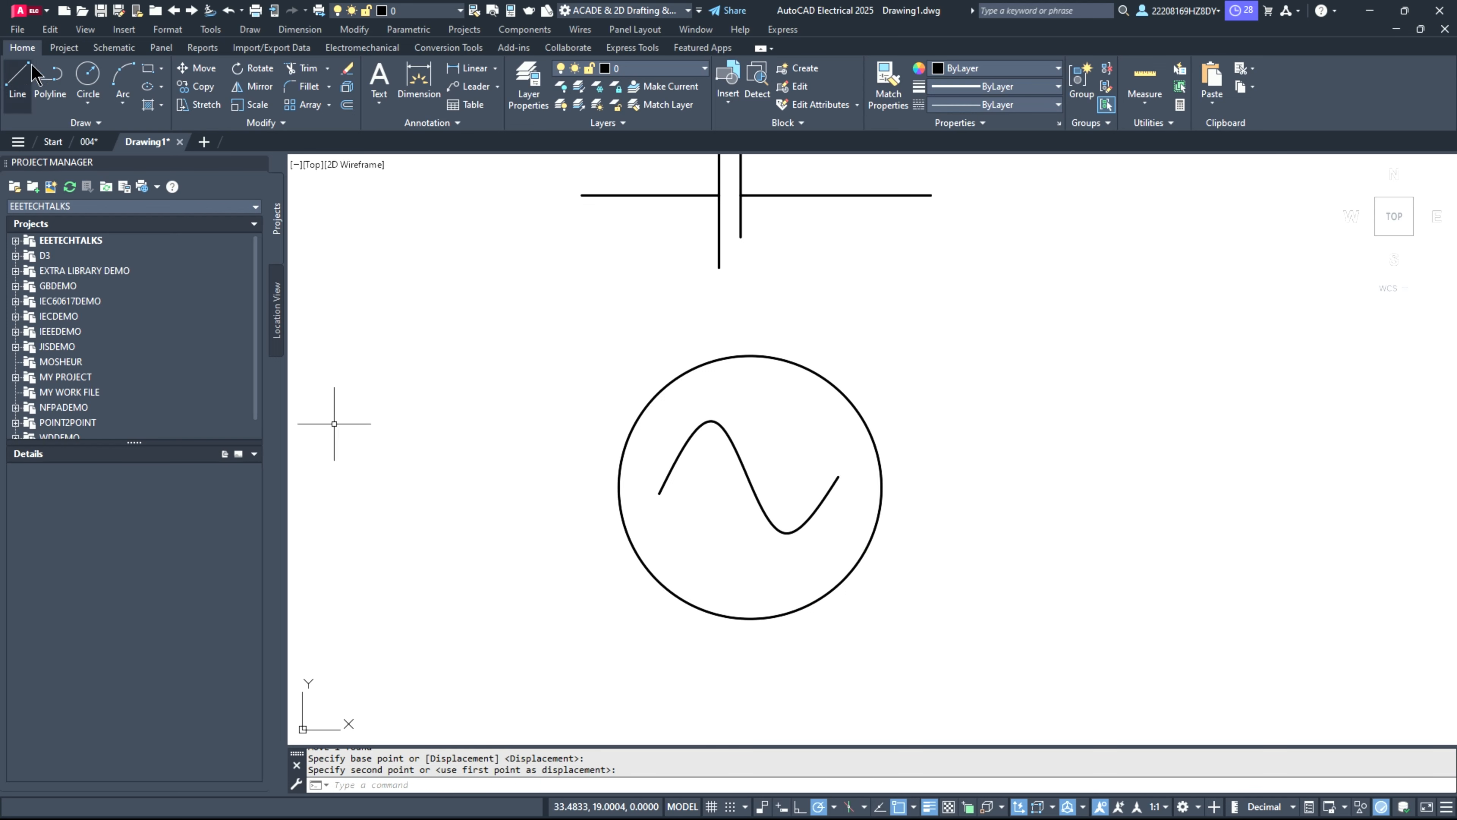
Step: Draw horizontal leads outward from the sine-wave circle, about 8 units long on its left side and about 8.5 units on its right
{"action": "left_click", "coordinate": [24, 83]}
{"action": "left_click", "coordinate": [619, 490]}
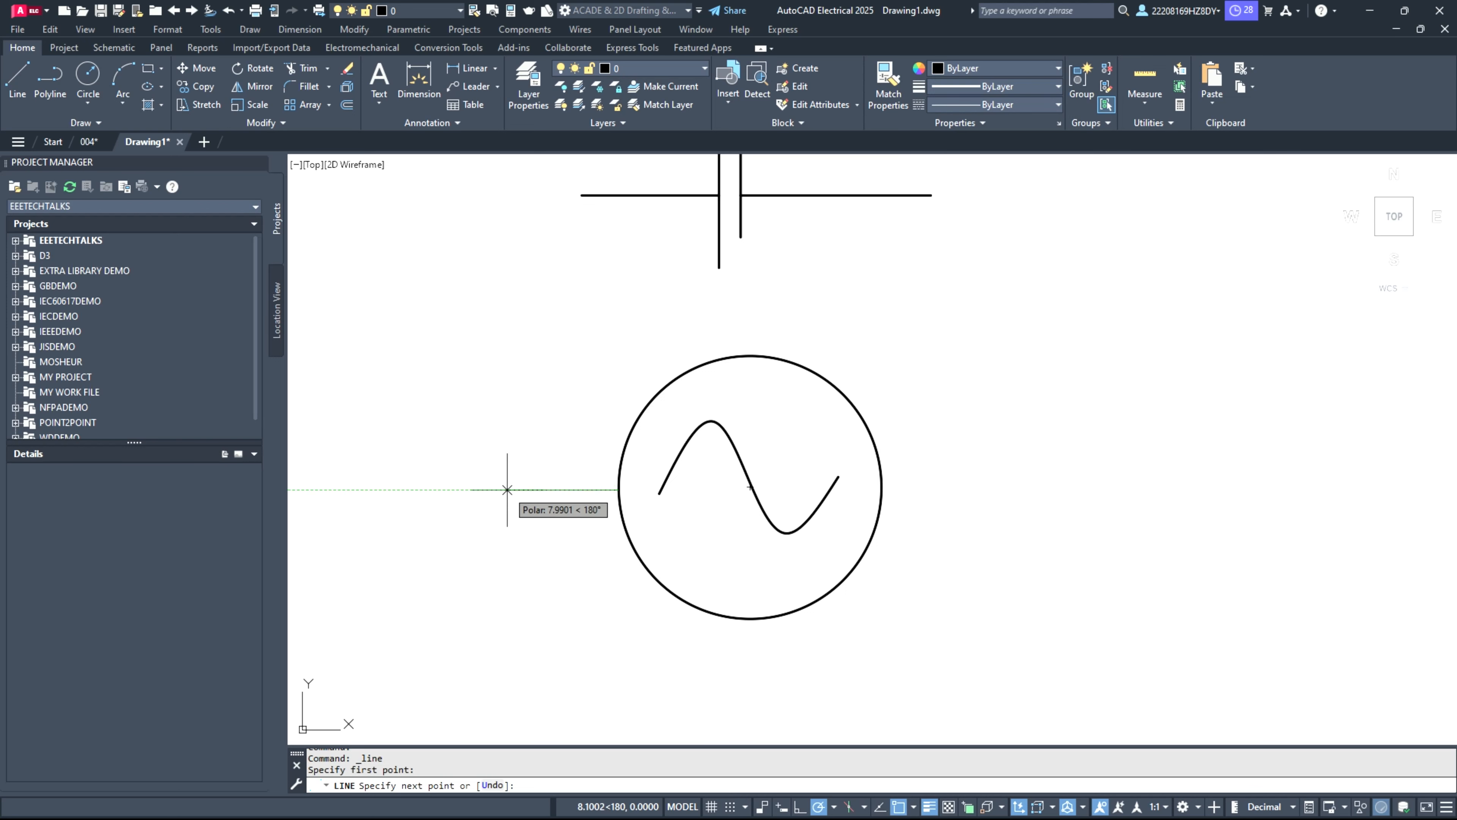
{"action": "left_click", "coordinate": [504, 490]}
{"action": "key", "text": "Return"}
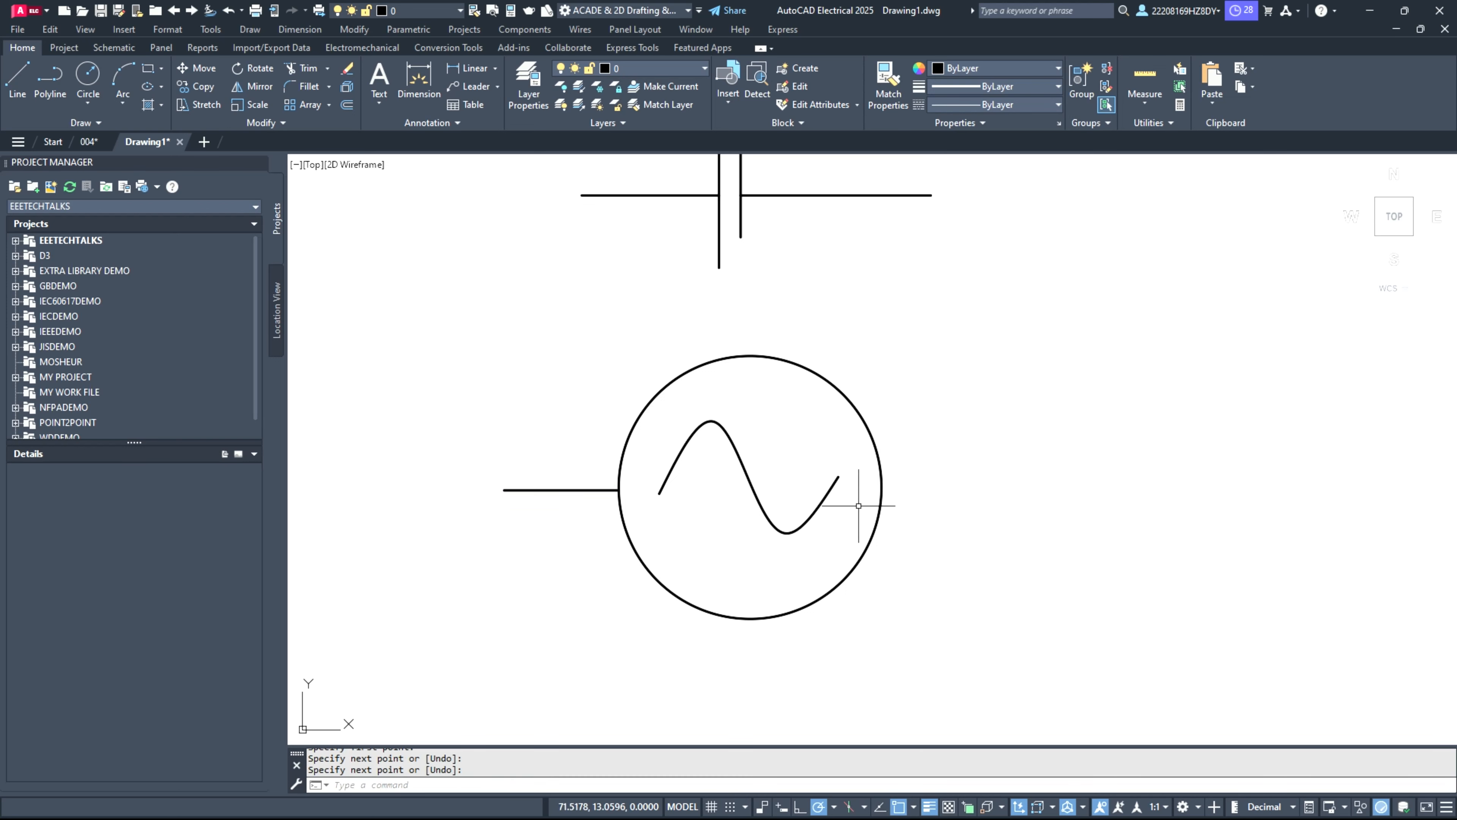
{"action": "key", "text": "Return"}
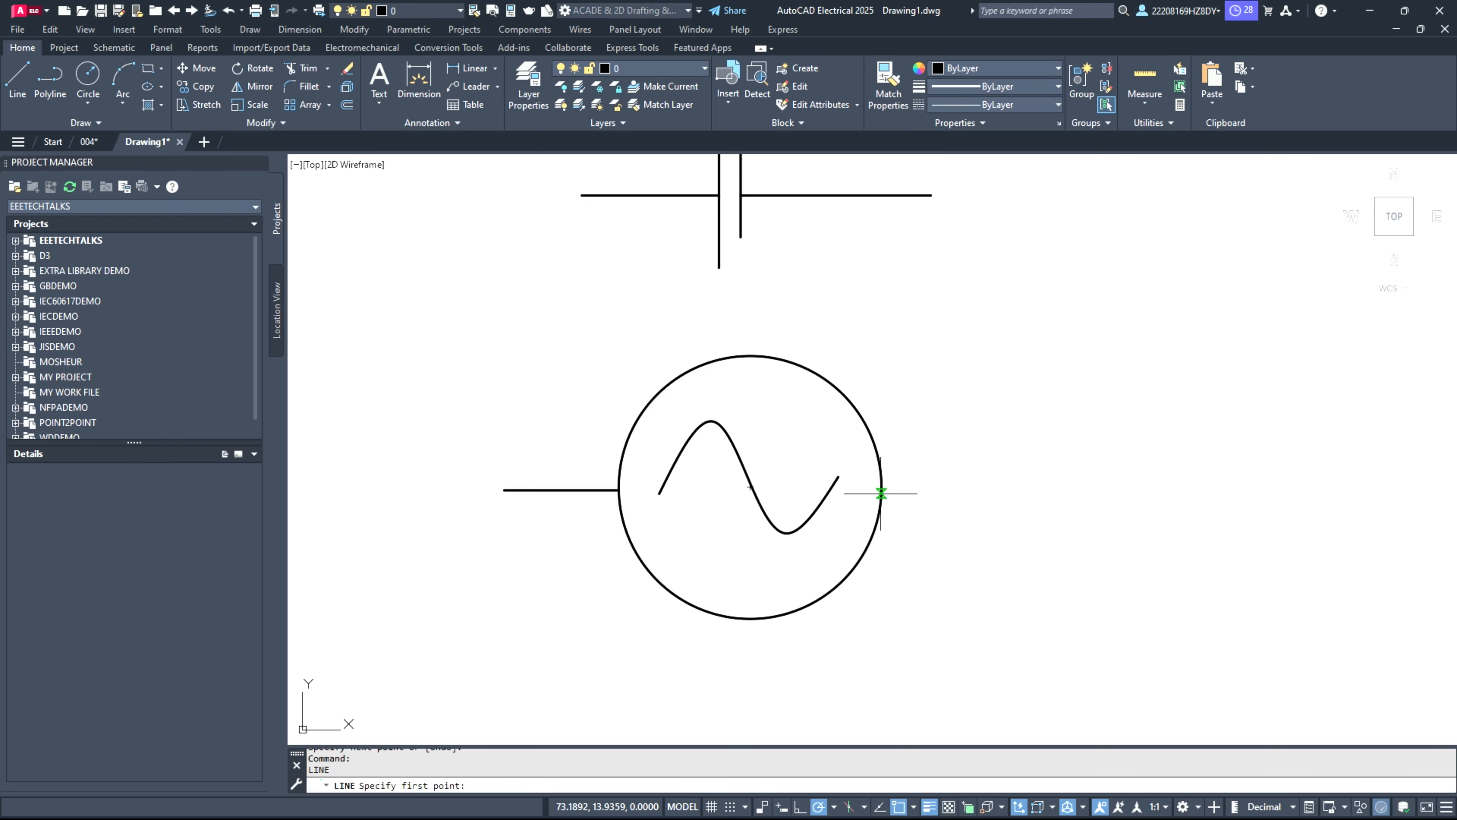
{"action": "left_click", "coordinate": [882, 491]}
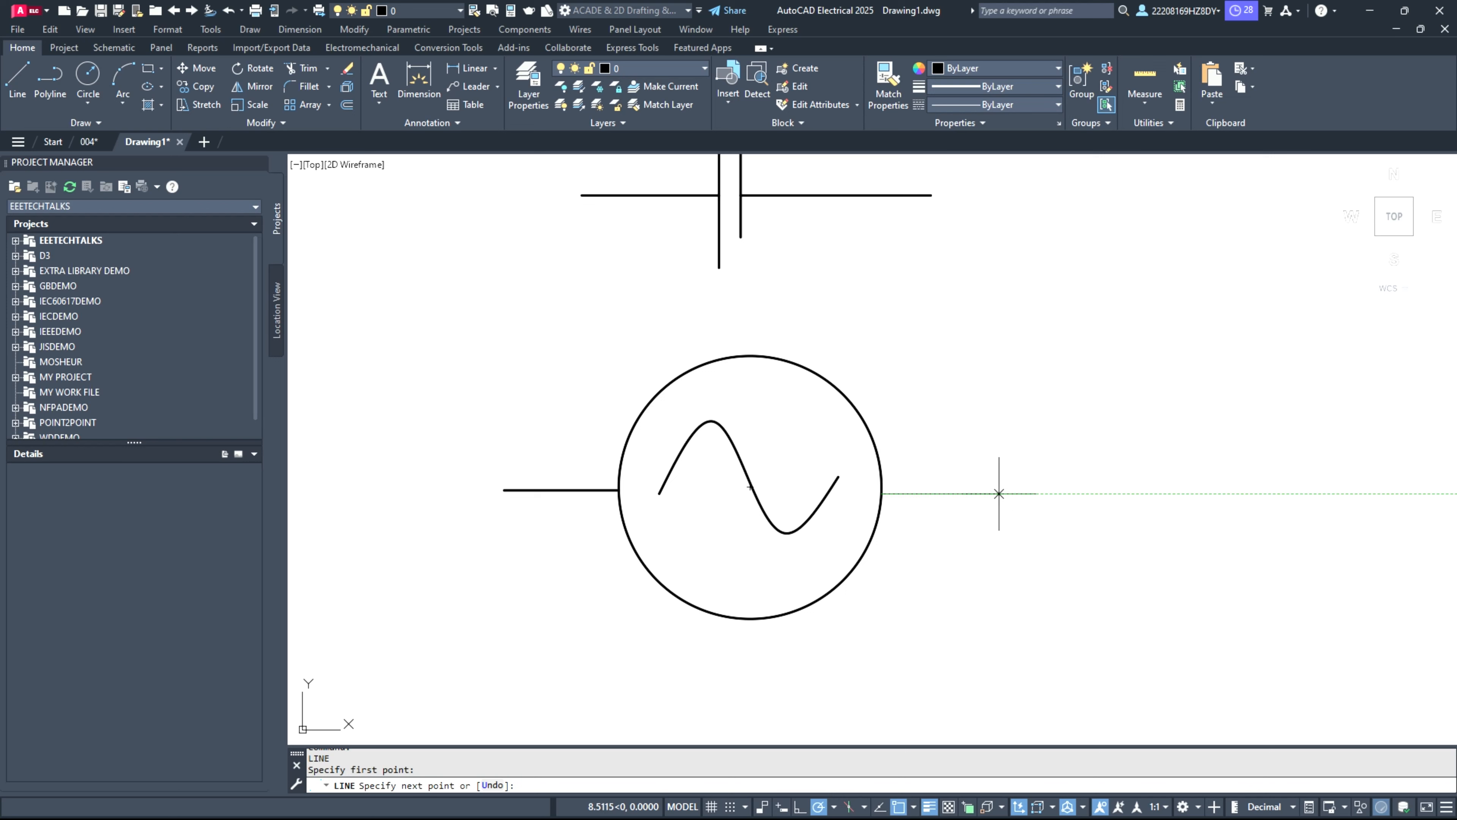
{"action": "left_click", "coordinate": [998, 493]}
{"action": "key", "text": "Return"}
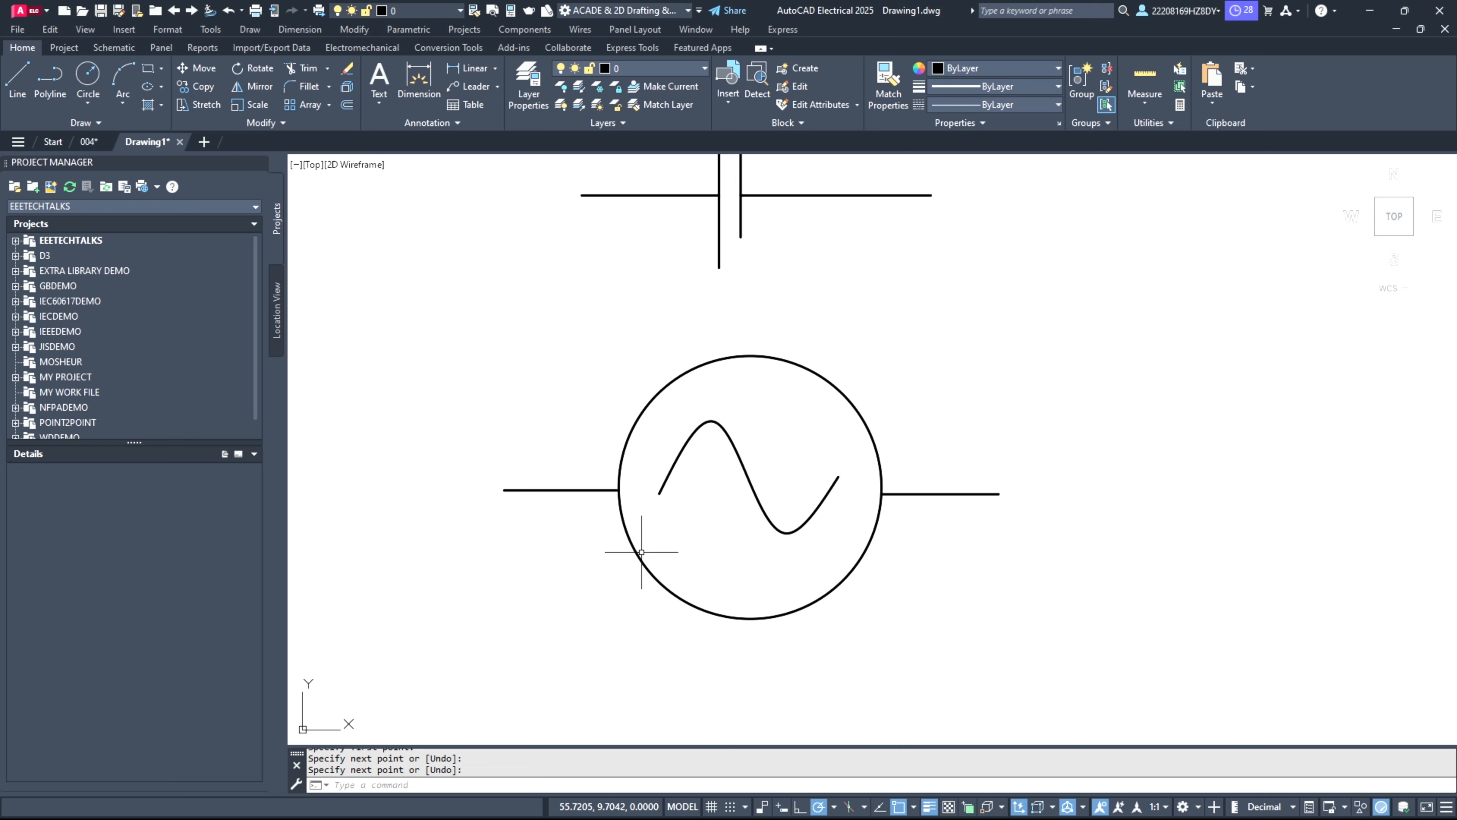
Step: Draw a circle with a radius of about 4.1 units in the empty area up and to the right of the sine-wave symbol
{"action": "scroll", "coordinate": [975, 462], "scroll_direction": "down", "scroll_amount": 1}
{"action": "scroll", "coordinate": [1374, 341], "scroll_direction": "up", "scroll_amount": 1}
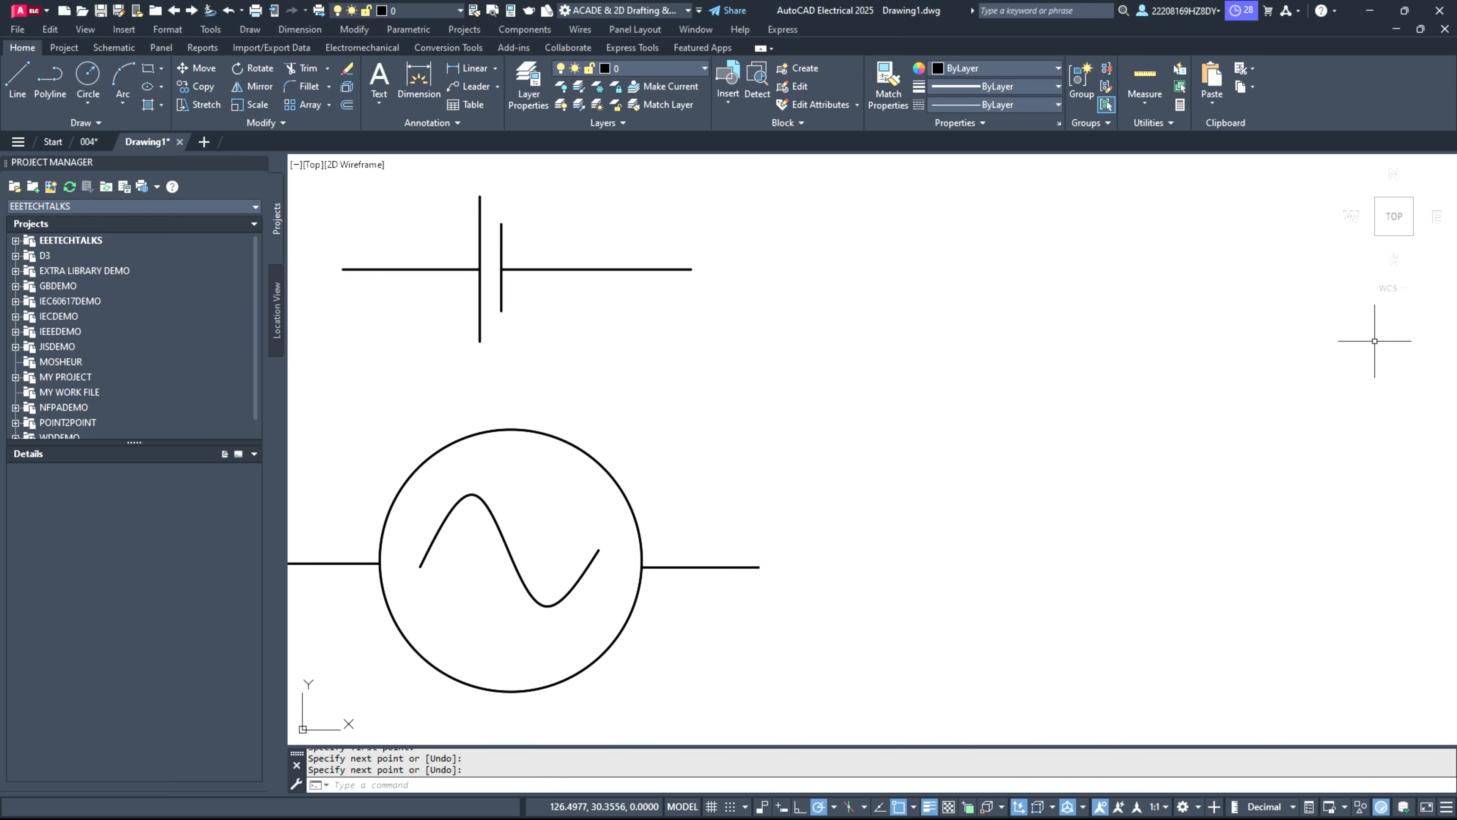
{"action": "scroll", "coordinate": [1374, 341], "scroll_direction": "up", "scroll_amount": 1}
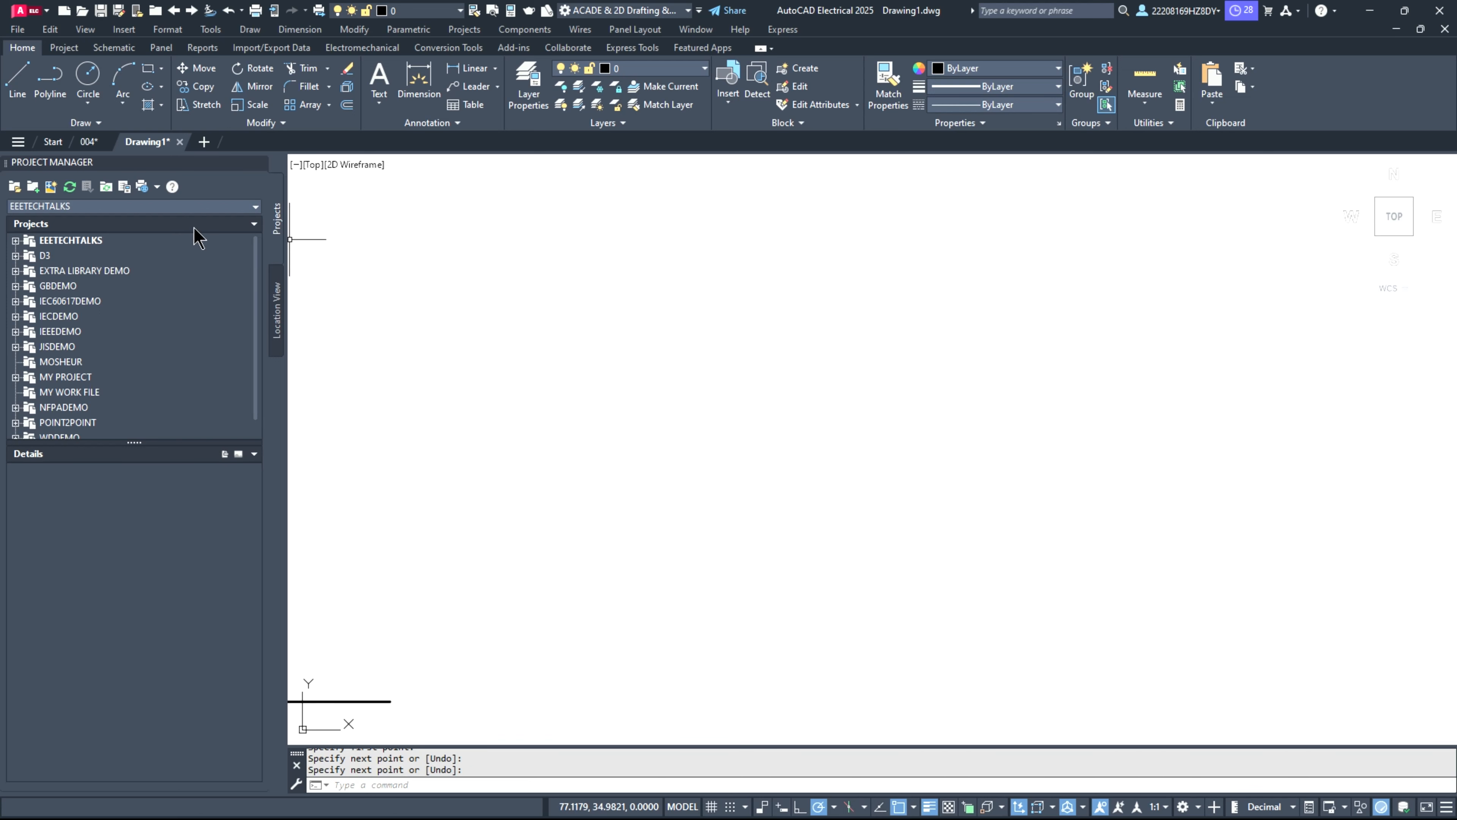
{"action": "left_click", "coordinate": [86, 74]}
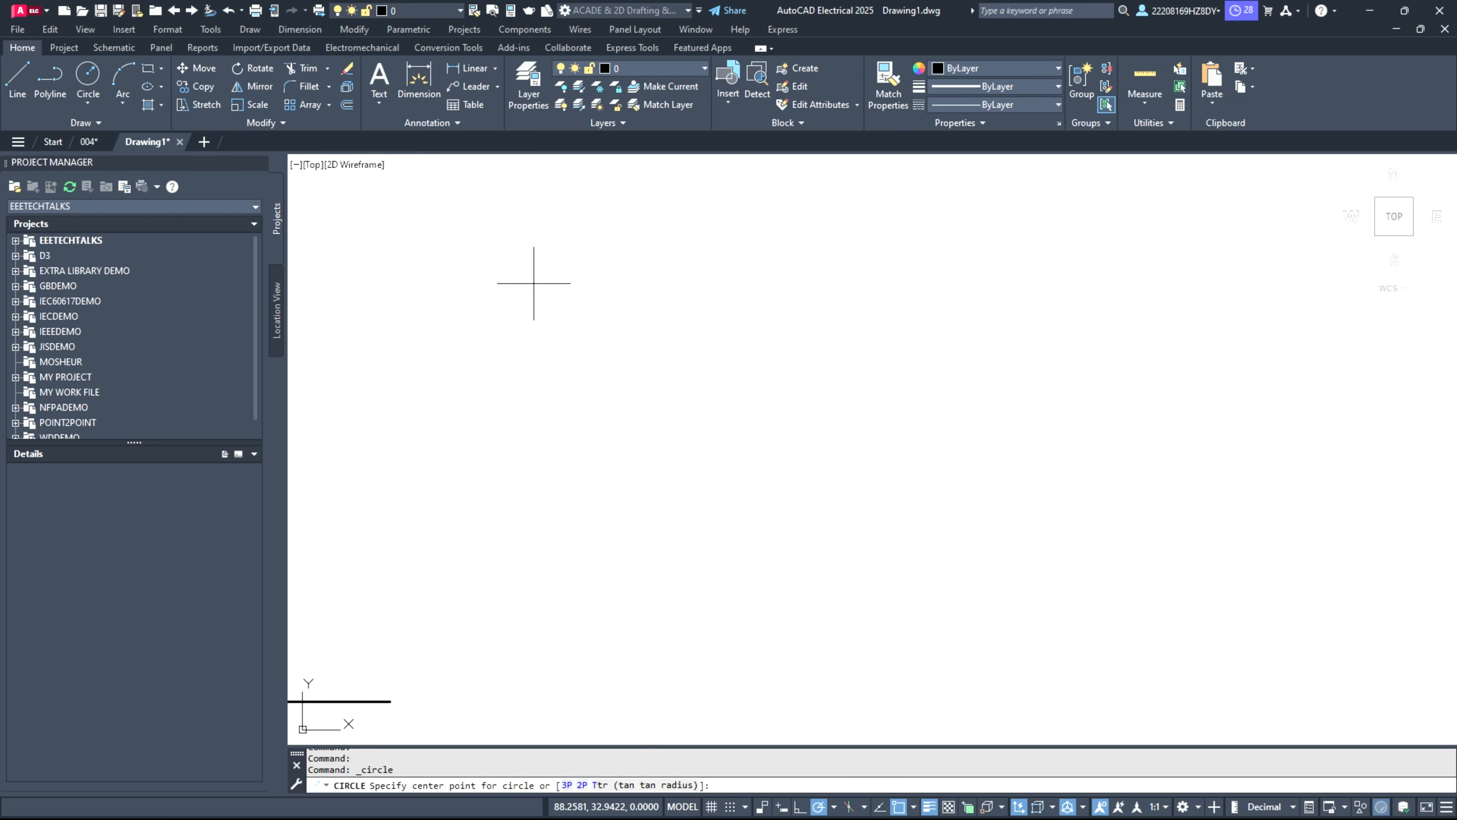
{"action": "left_click", "coordinate": [566, 336]}
{"action": "left_click", "coordinate": [650, 371]}
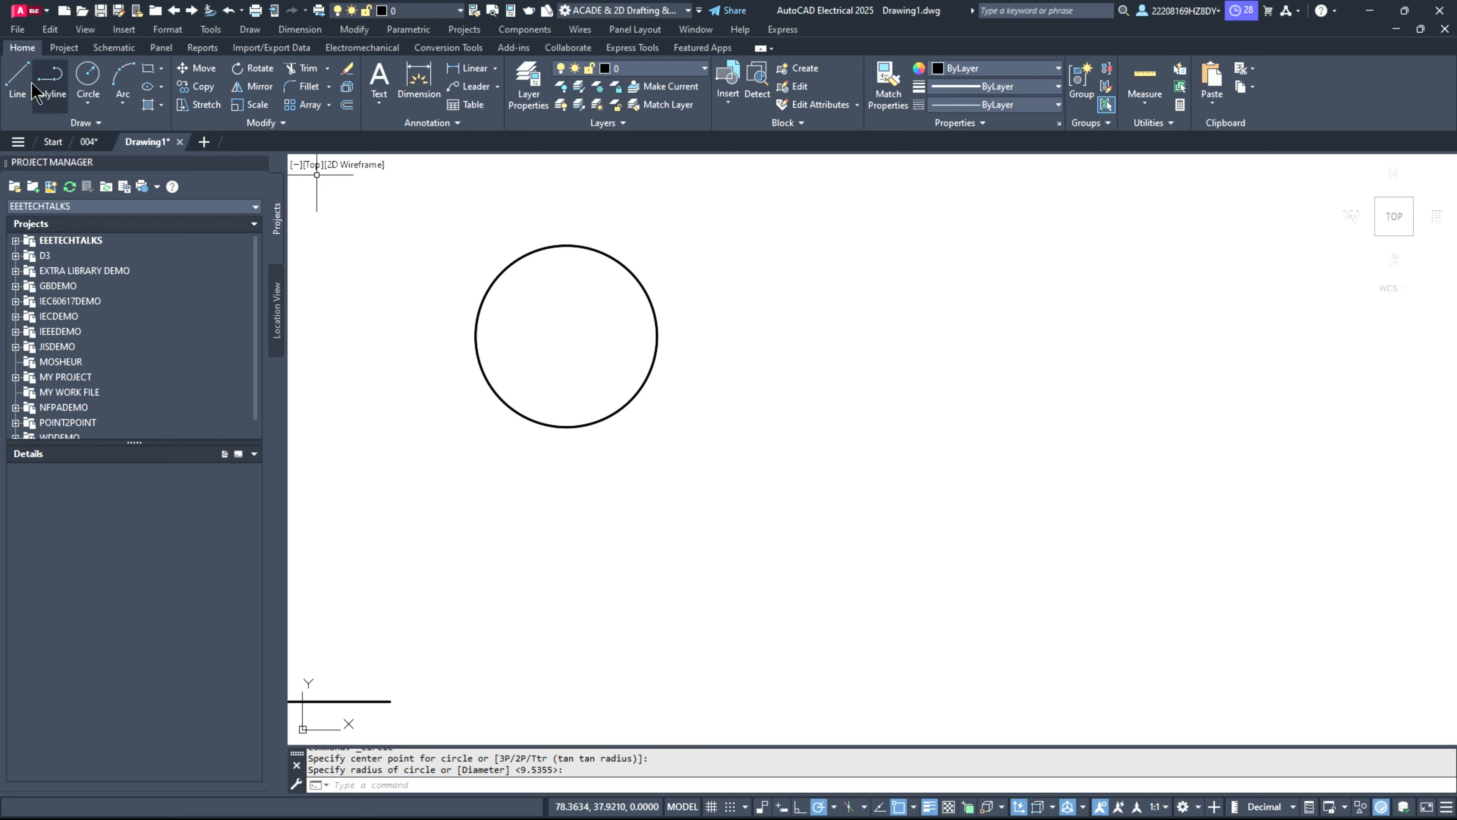
Step: Draw two crossing diagonal lines from edge to edge through the new circle's center to form a lamp symbol
{"action": "left_click", "coordinate": [18, 83]}
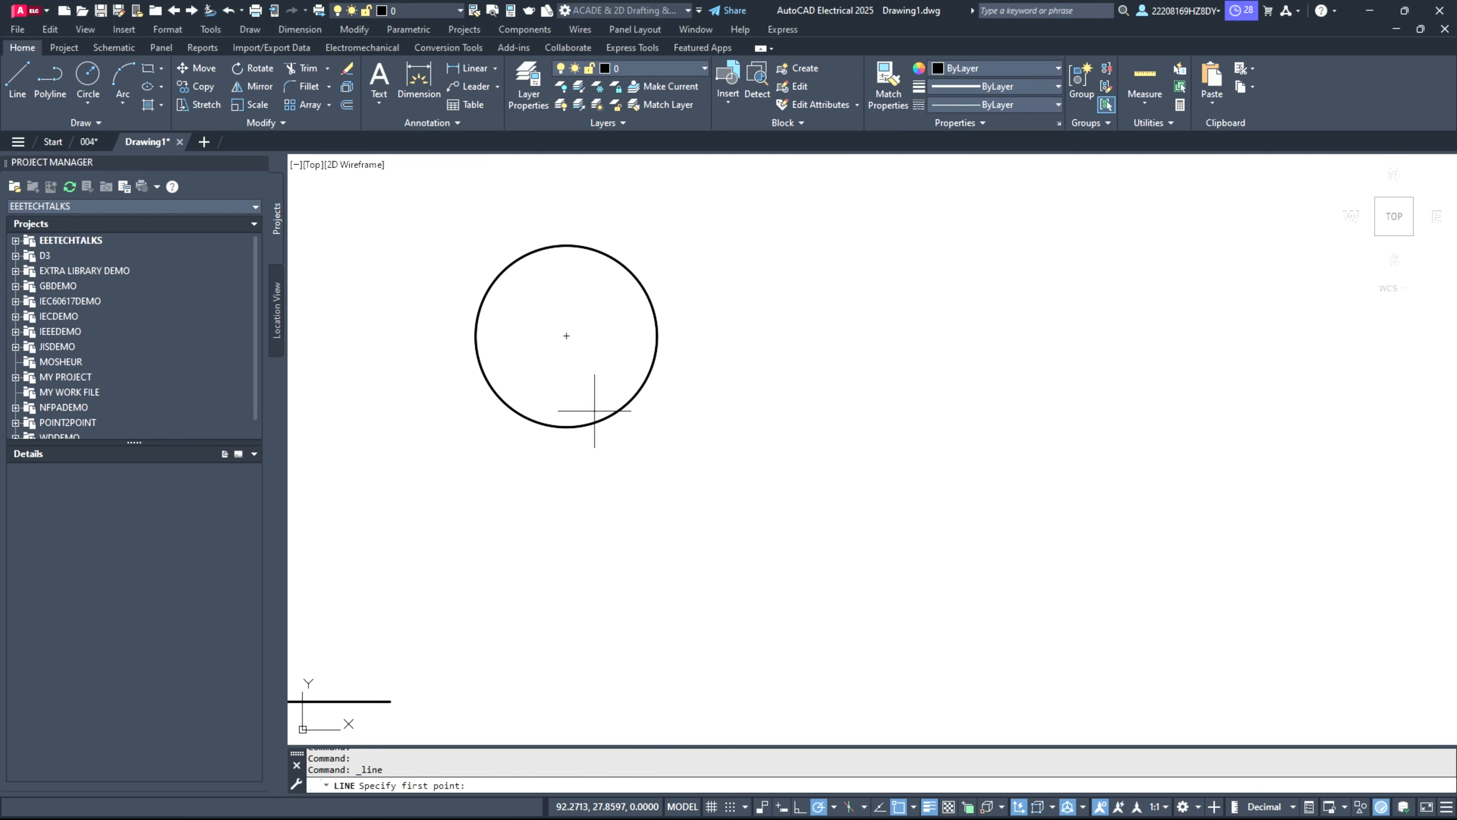
{"action": "left_click", "coordinate": [494, 389]}
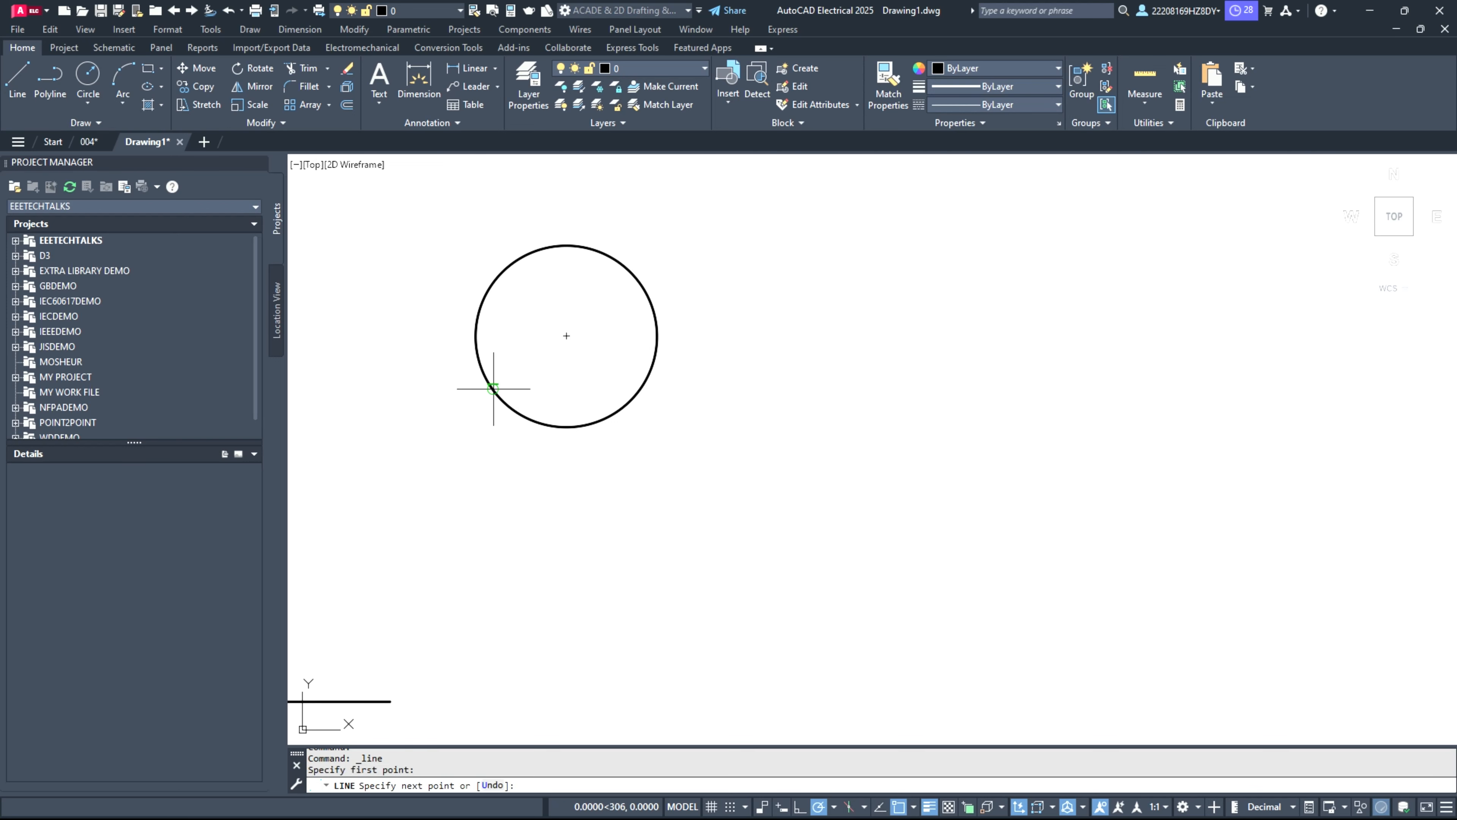
{"action": "left_click", "coordinate": [639, 284]}
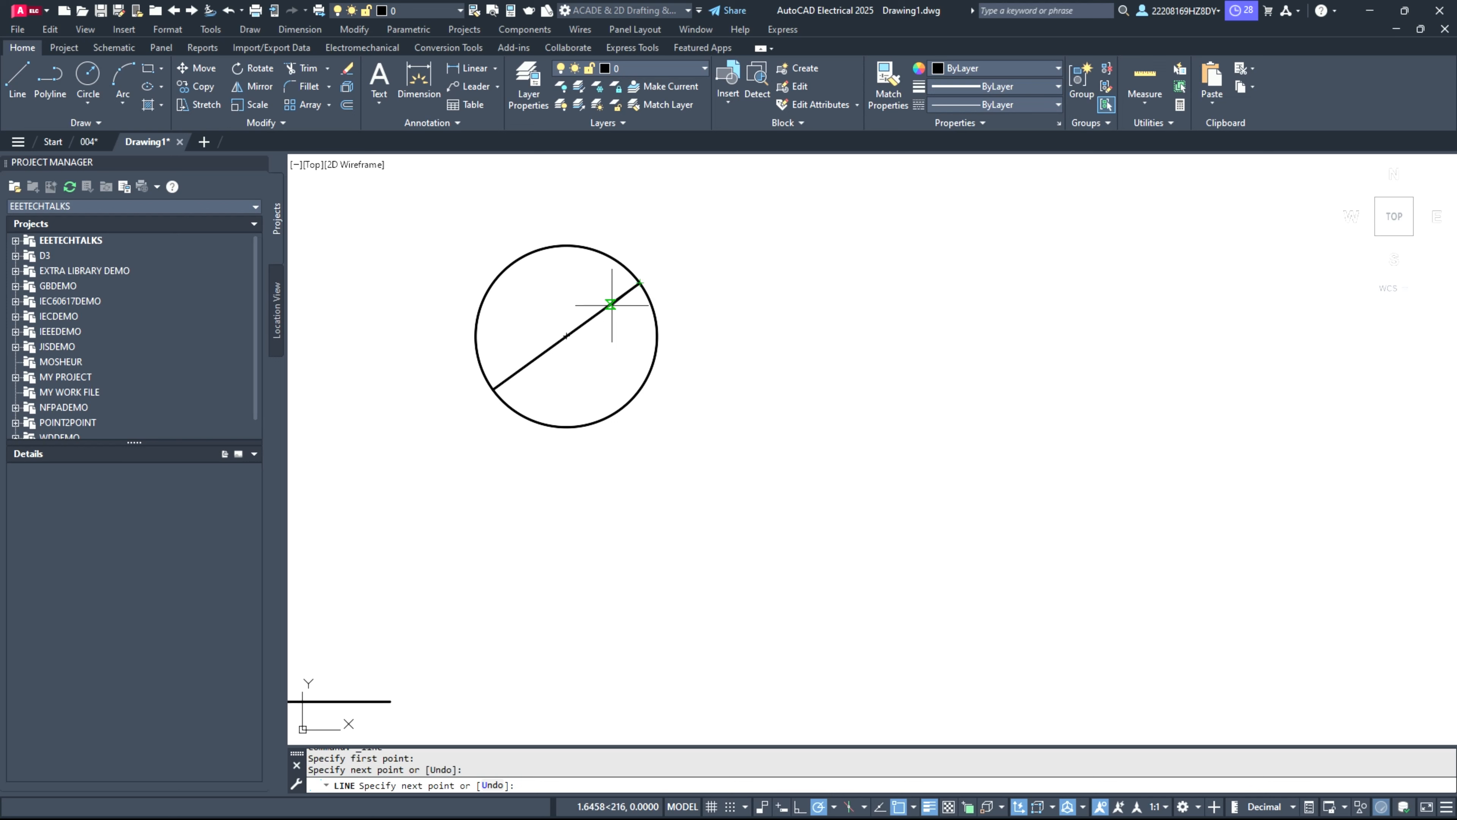
{"action": "key", "text": "Escape"}
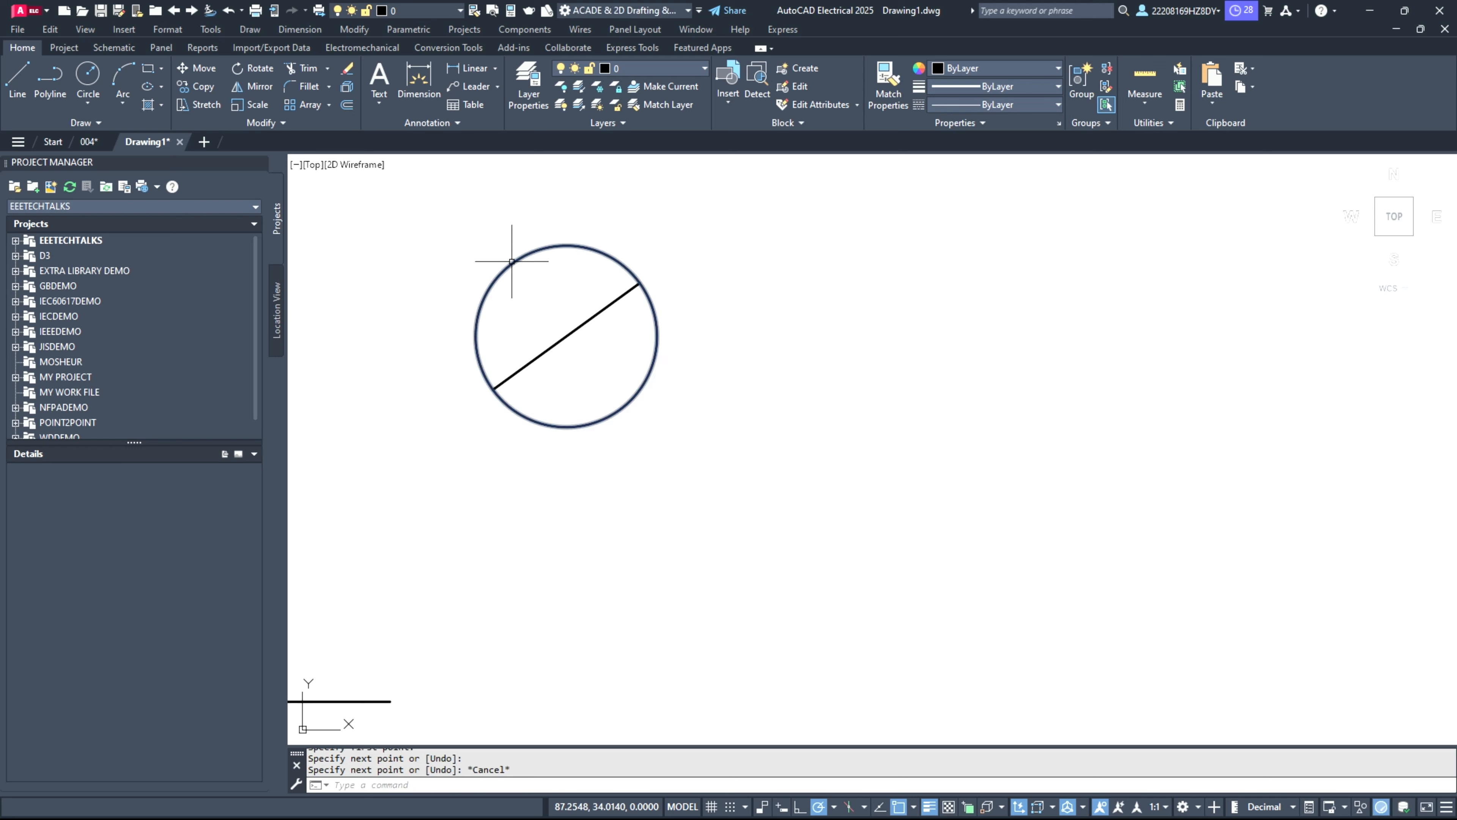
{"action": "key", "text": "Return"}
{"action": "left_click", "coordinate": [512, 263]}
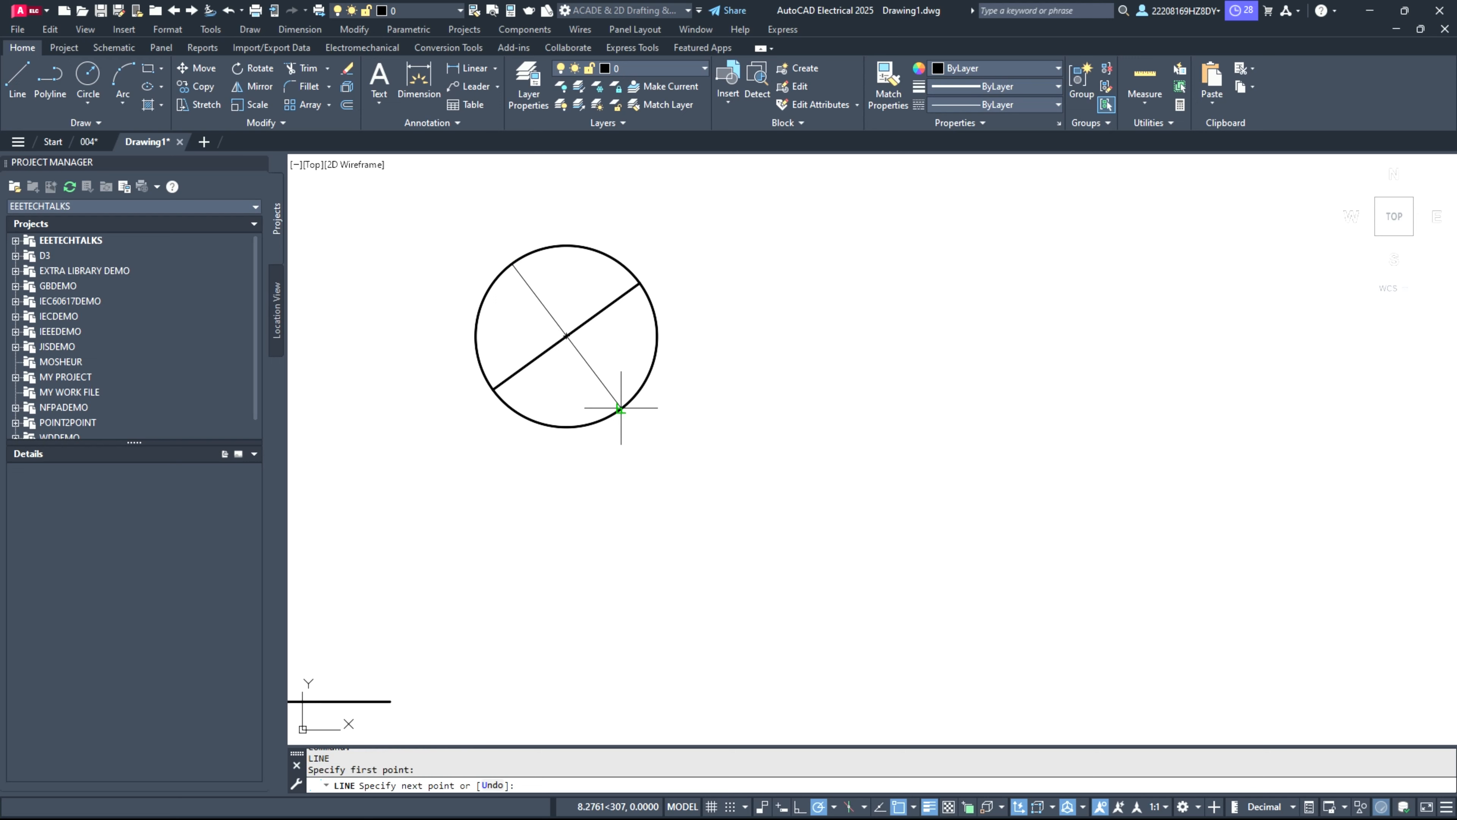
{"action": "left_click", "coordinate": [621, 408]}
{"action": "key", "text": "Escape"}
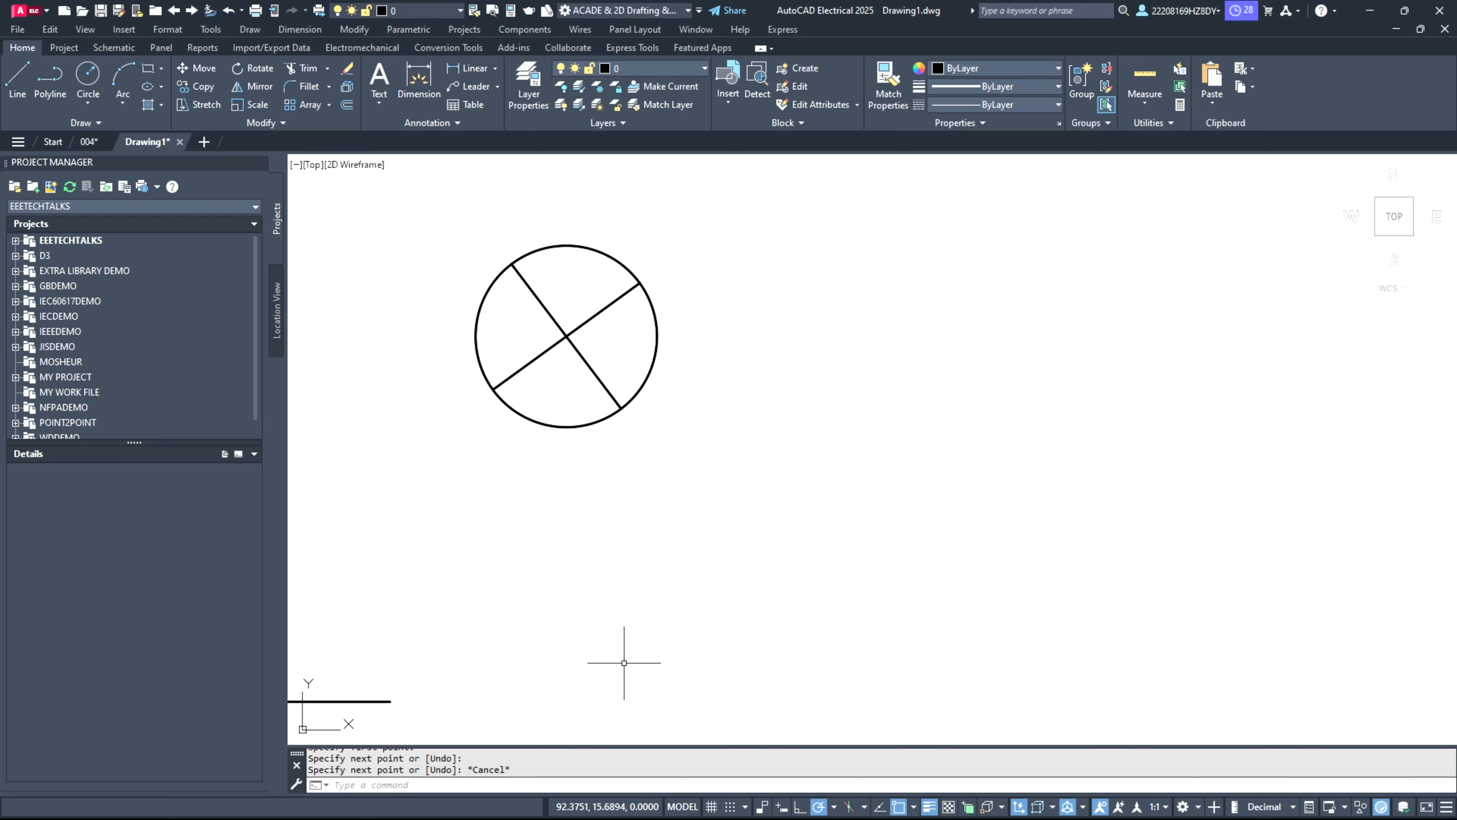
Step: Draw a slightly larger circle to the upper right of the lamp symbol
{"action": "left_click", "coordinate": [88, 74]}
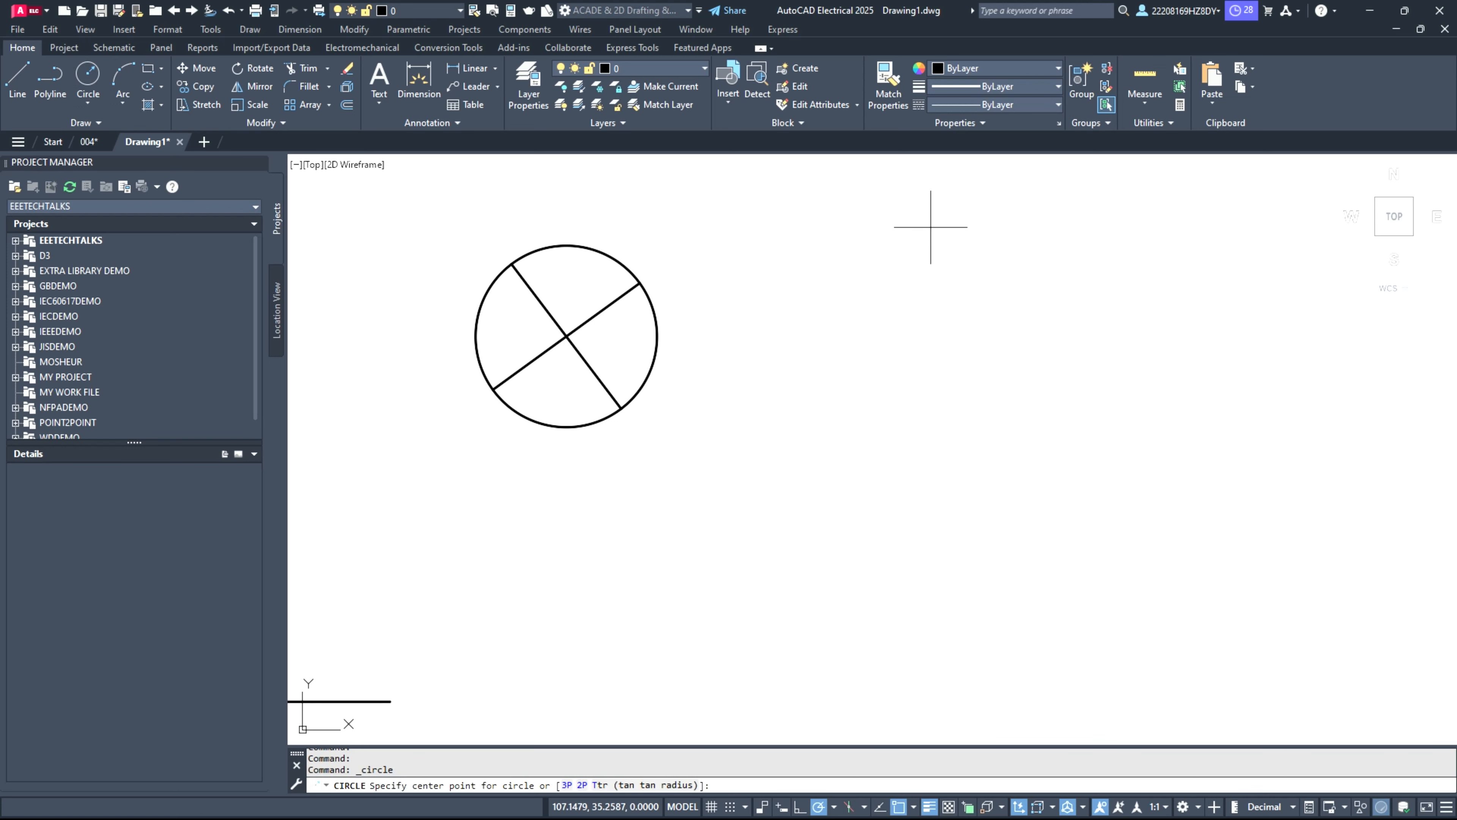
{"action": "left_click", "coordinate": [833, 261]}
{"action": "left_click", "coordinate": [907, 325]}
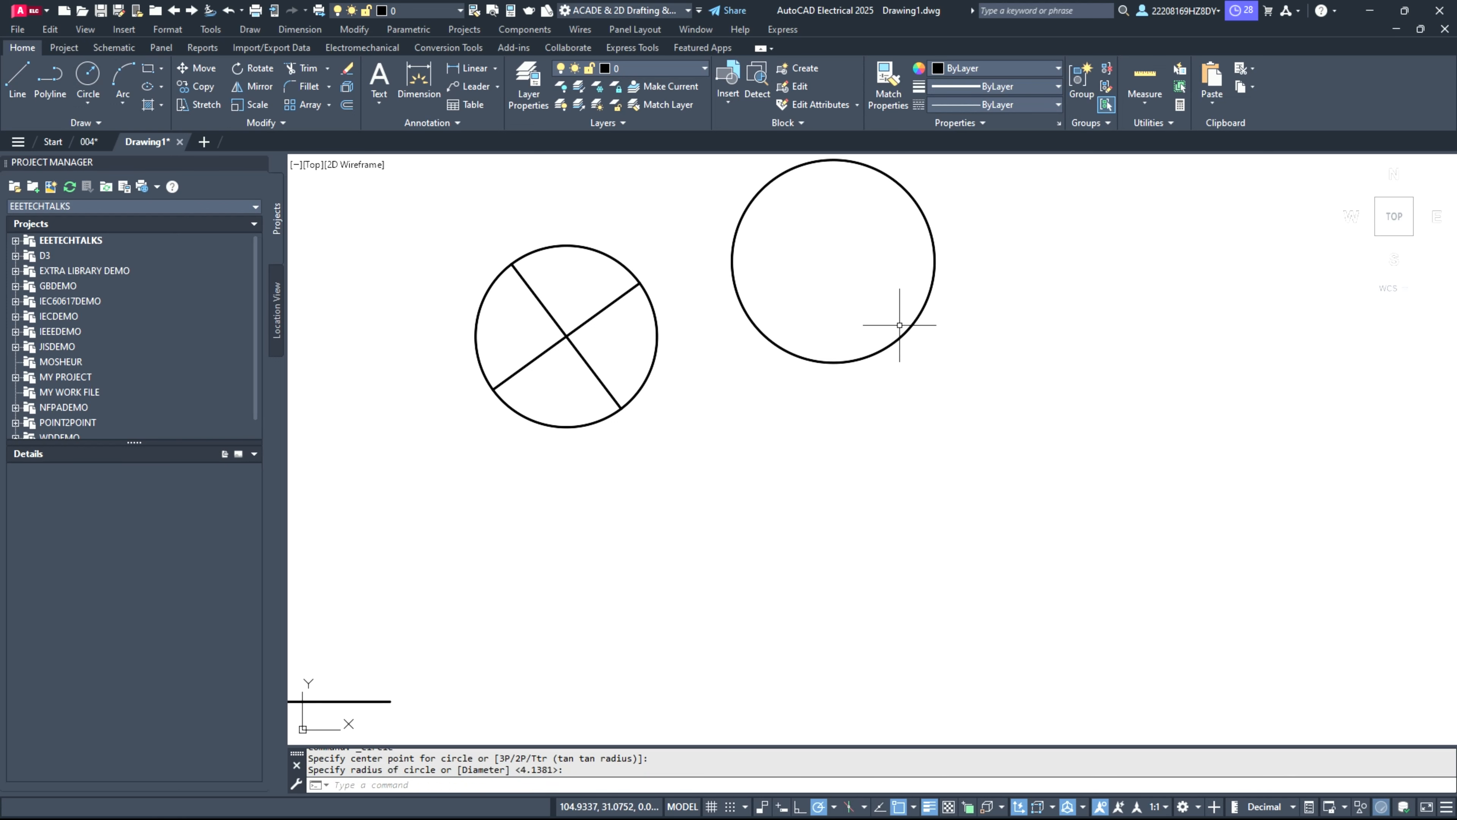
Step: Move the larger circle straight down by about 2.1 units using its center point
{"action": "left_click", "coordinate": [907, 325]}
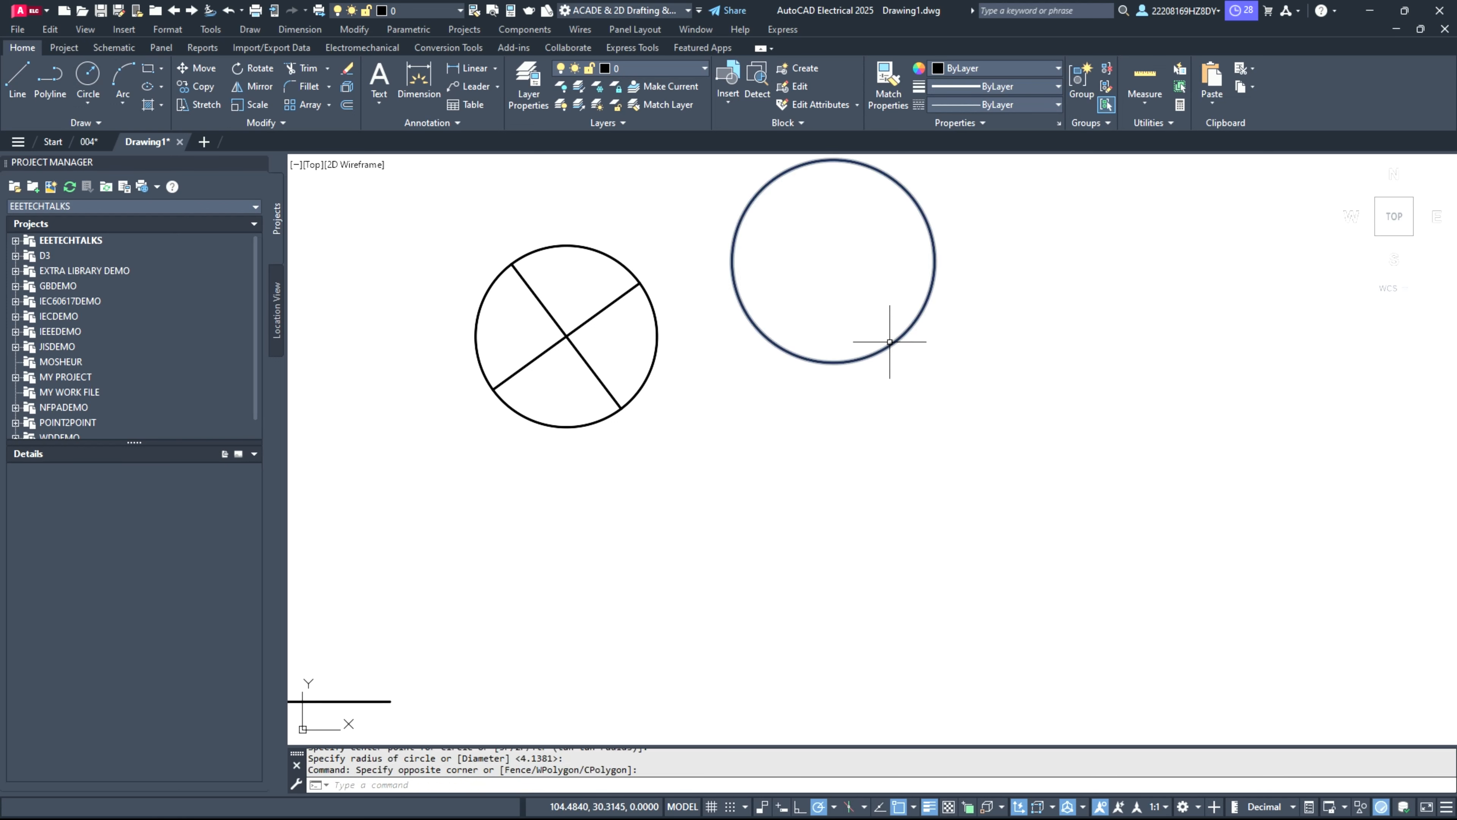
{"action": "left_click", "coordinate": [871, 335]}
{"action": "left_click", "coordinate": [833, 261]}
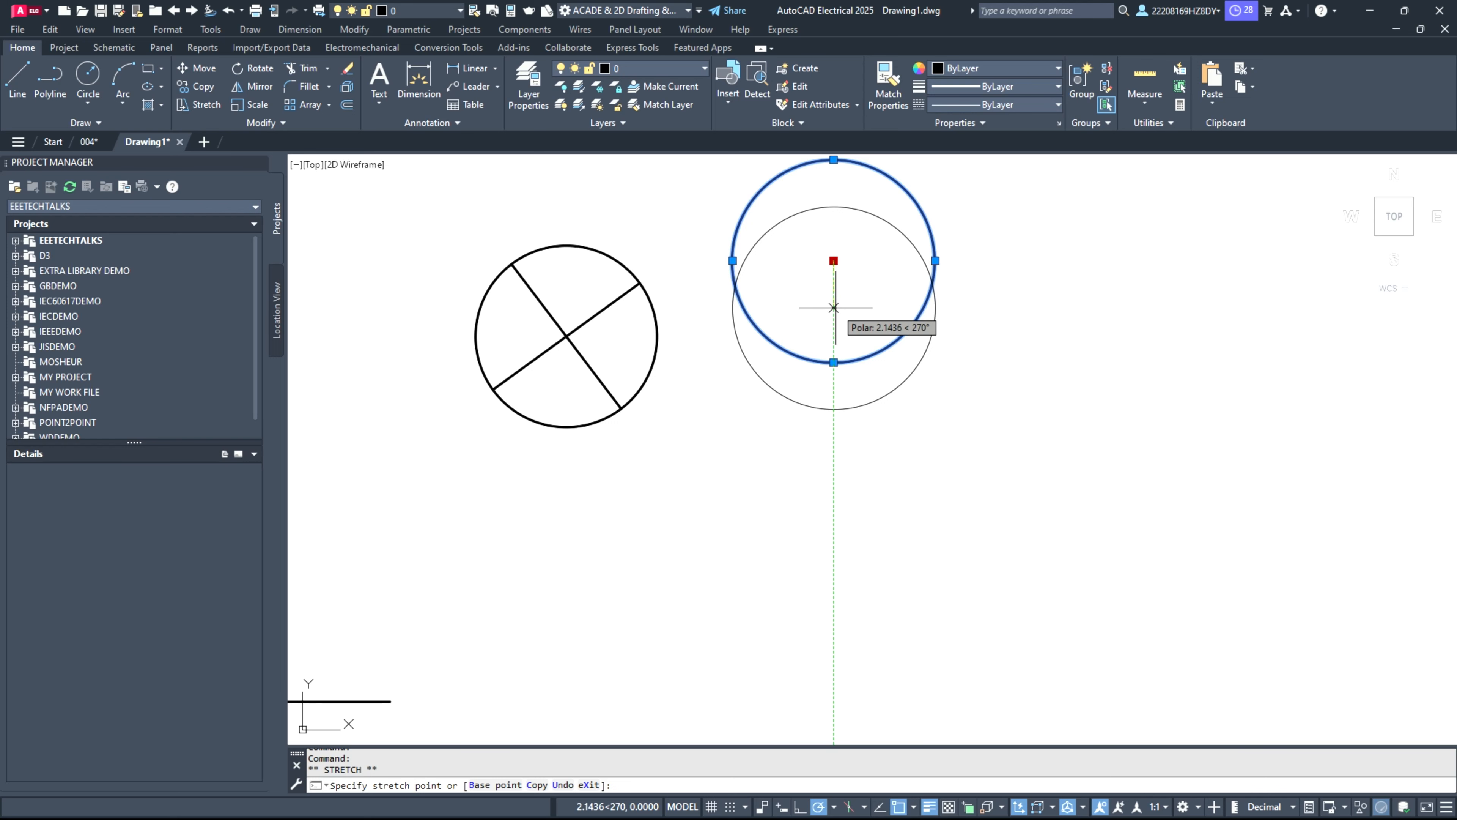
{"action": "left_click", "coordinate": [834, 308]}
{"action": "key", "text": "Escape"}
{"action": "left_click", "coordinate": [17, 81]}
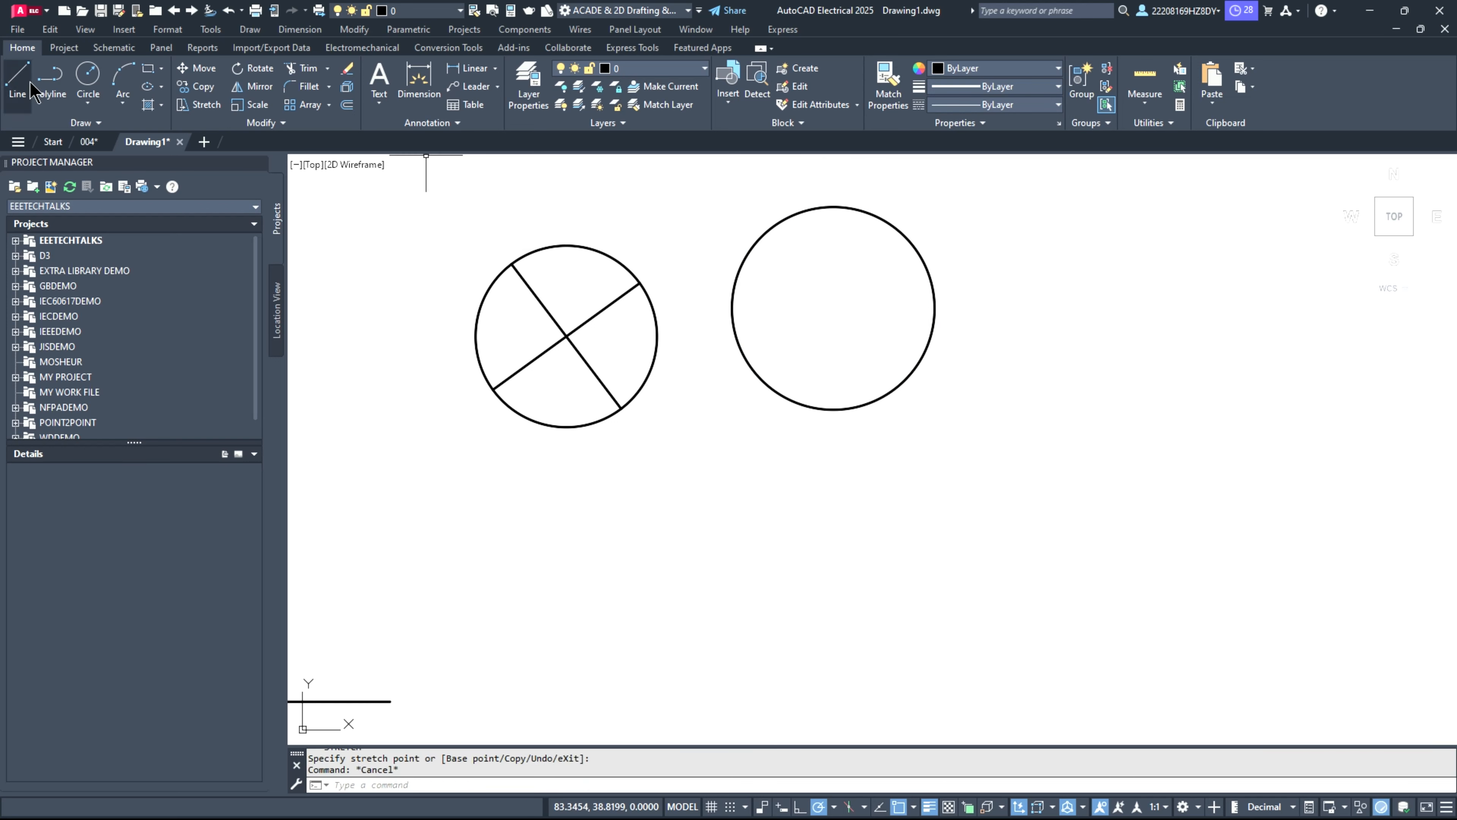
{"action": "left_click", "coordinate": [910, 238]}
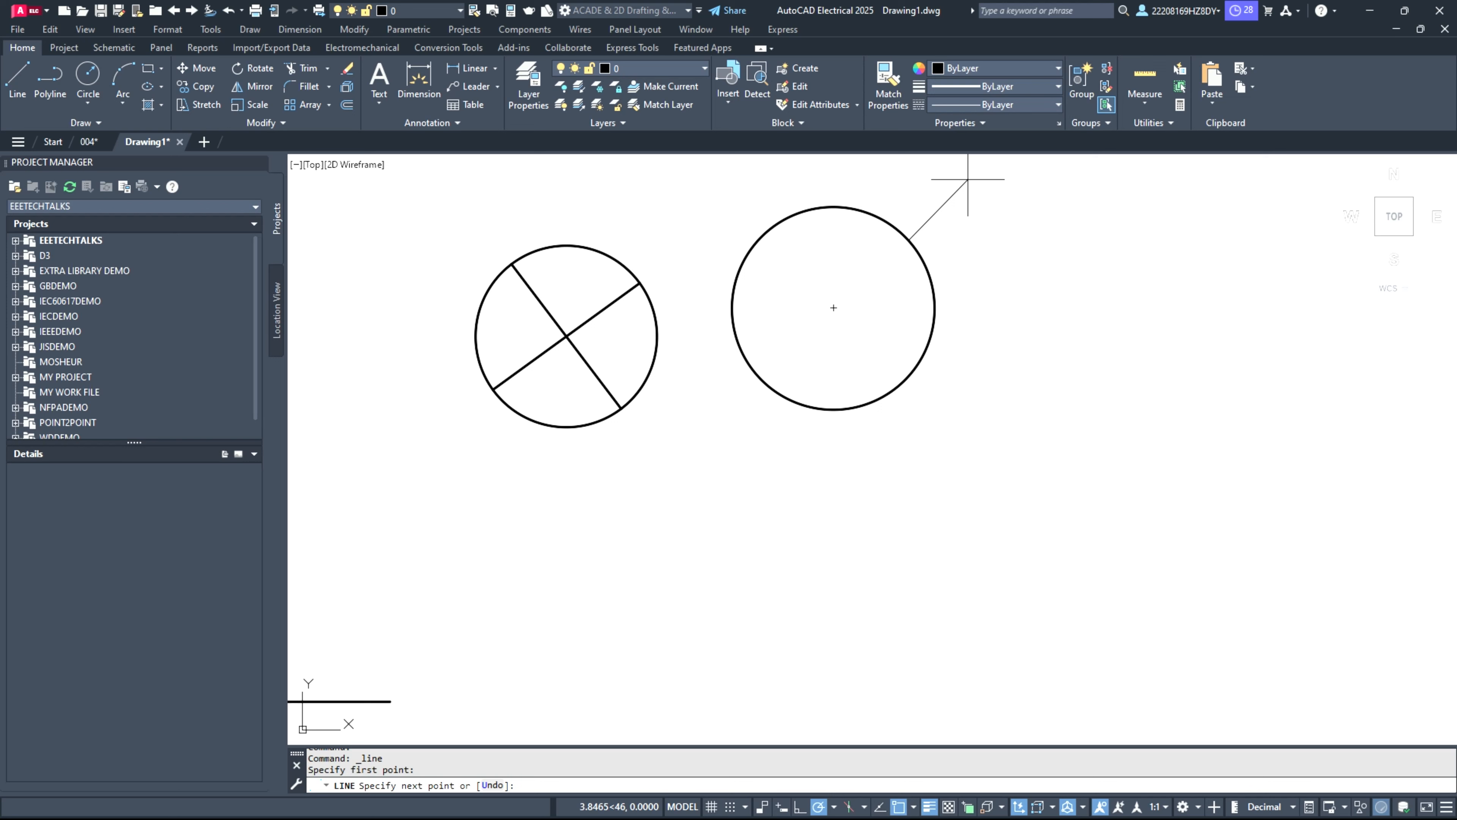
{"action": "key", "text": "Escape"}
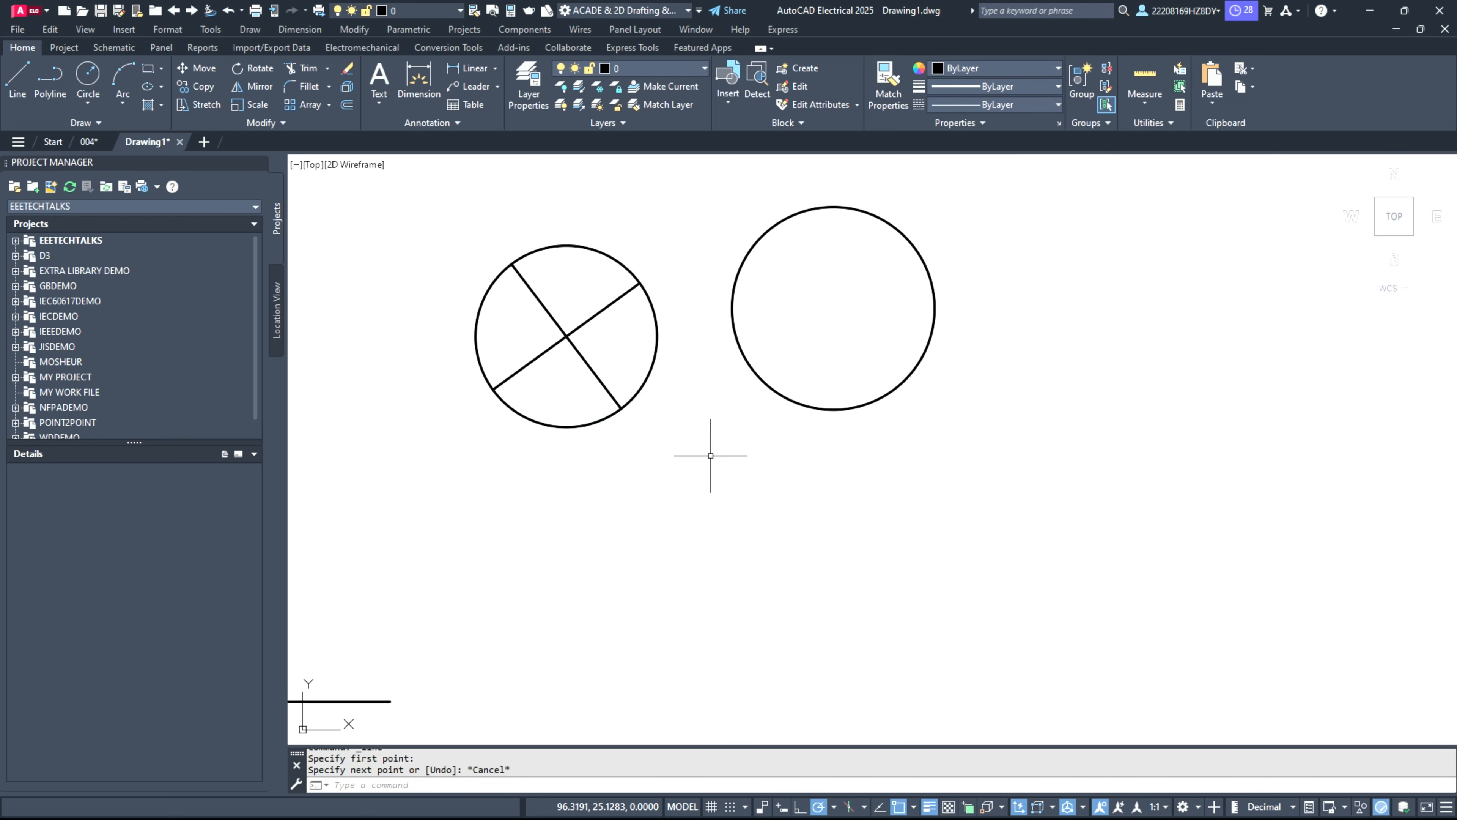
Step: Draw a diagonal line about 16 units long through the larger circle's center, extending past its edge at the lower left and upper right
{"action": "left_click", "coordinate": [15, 106]}
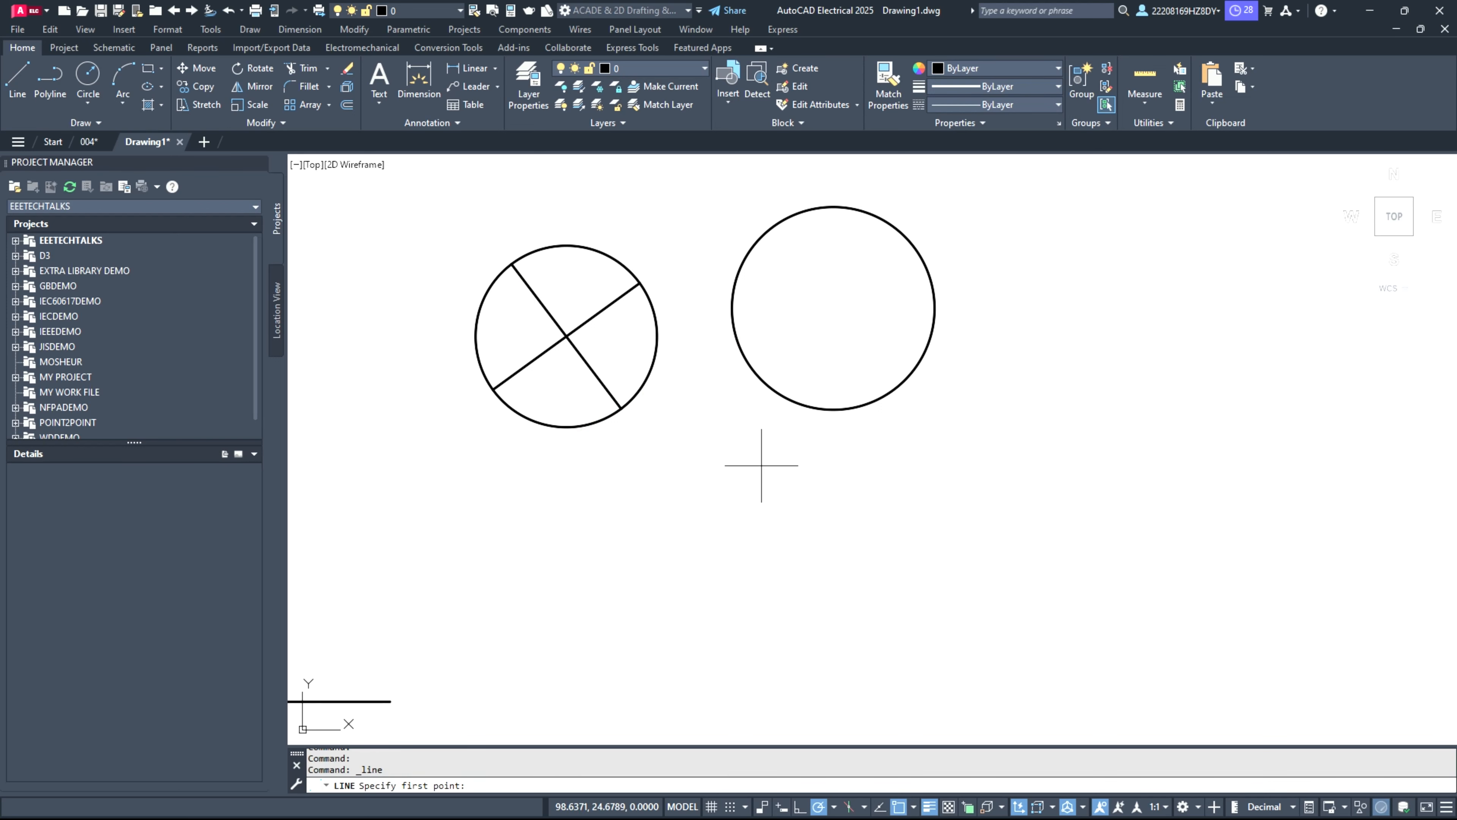
{"action": "left_click", "coordinate": [712, 424]}
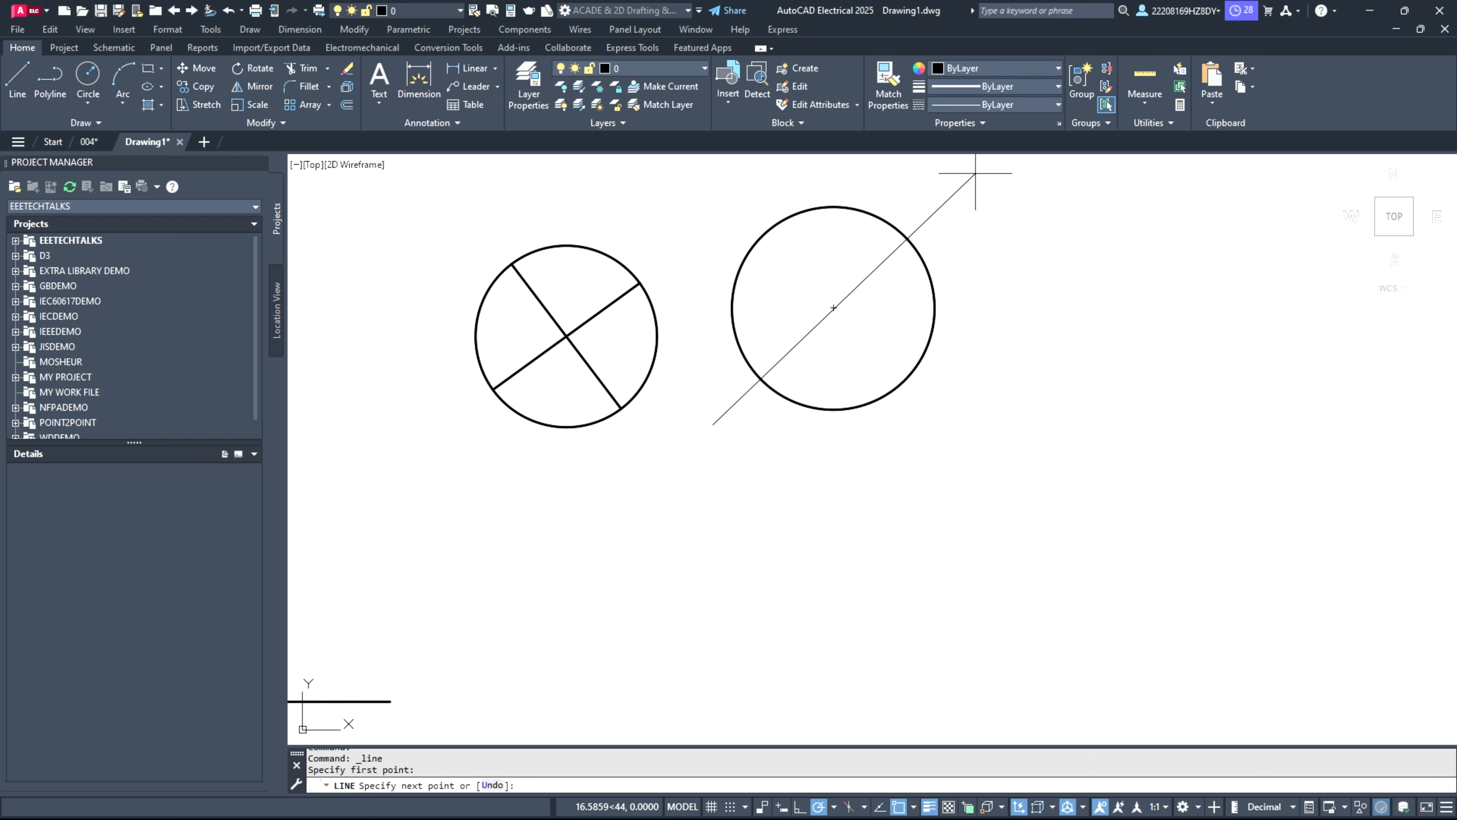
{"action": "left_click", "coordinate": [962, 184]}
{"action": "key", "text": "Return"}
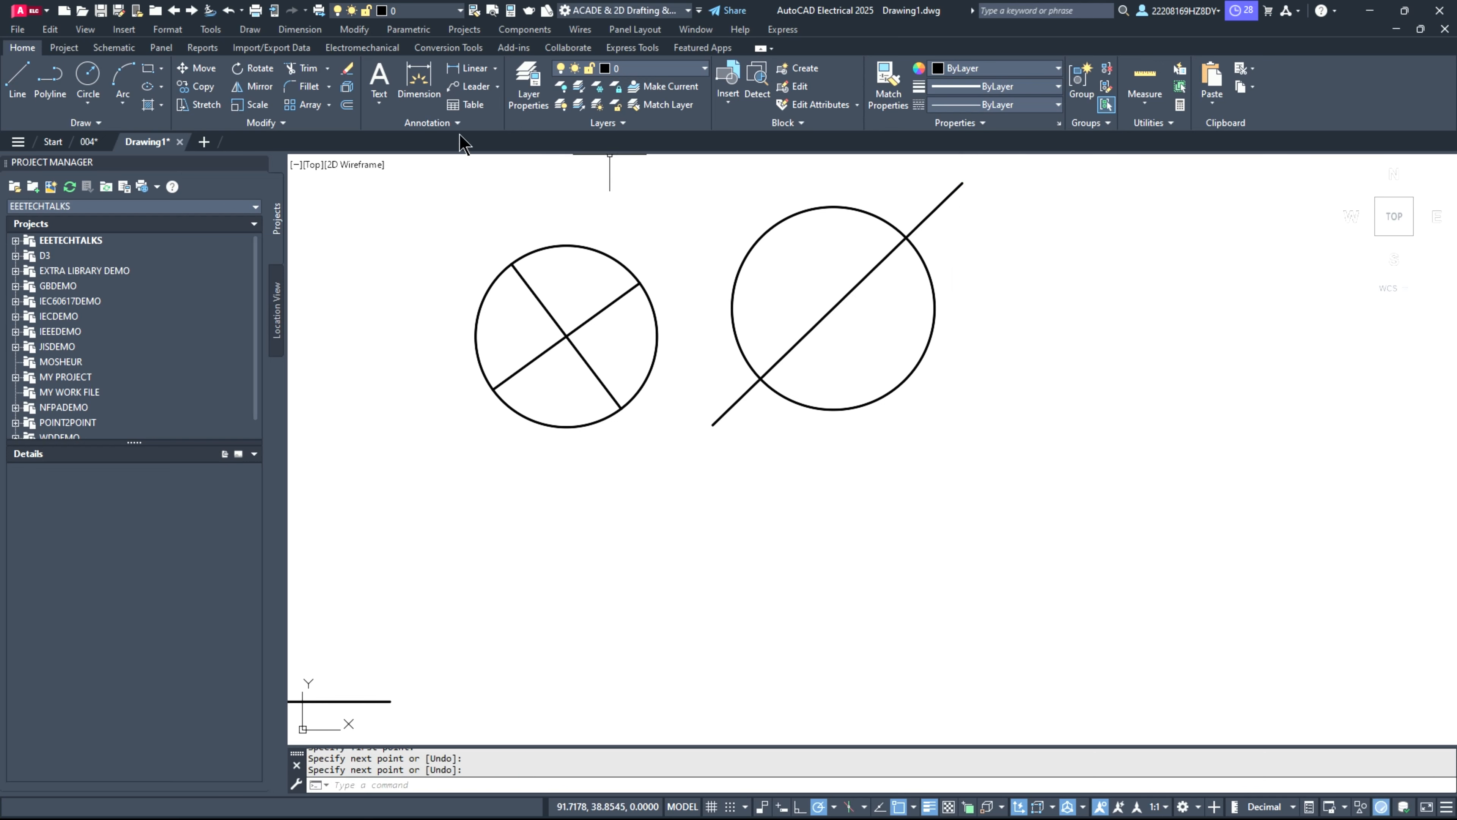
Step: Draw a second diagonal line about 16 units long through the larger circle's center, crossing the first from upper left to lower right
{"action": "left_click", "coordinate": [17, 80]}
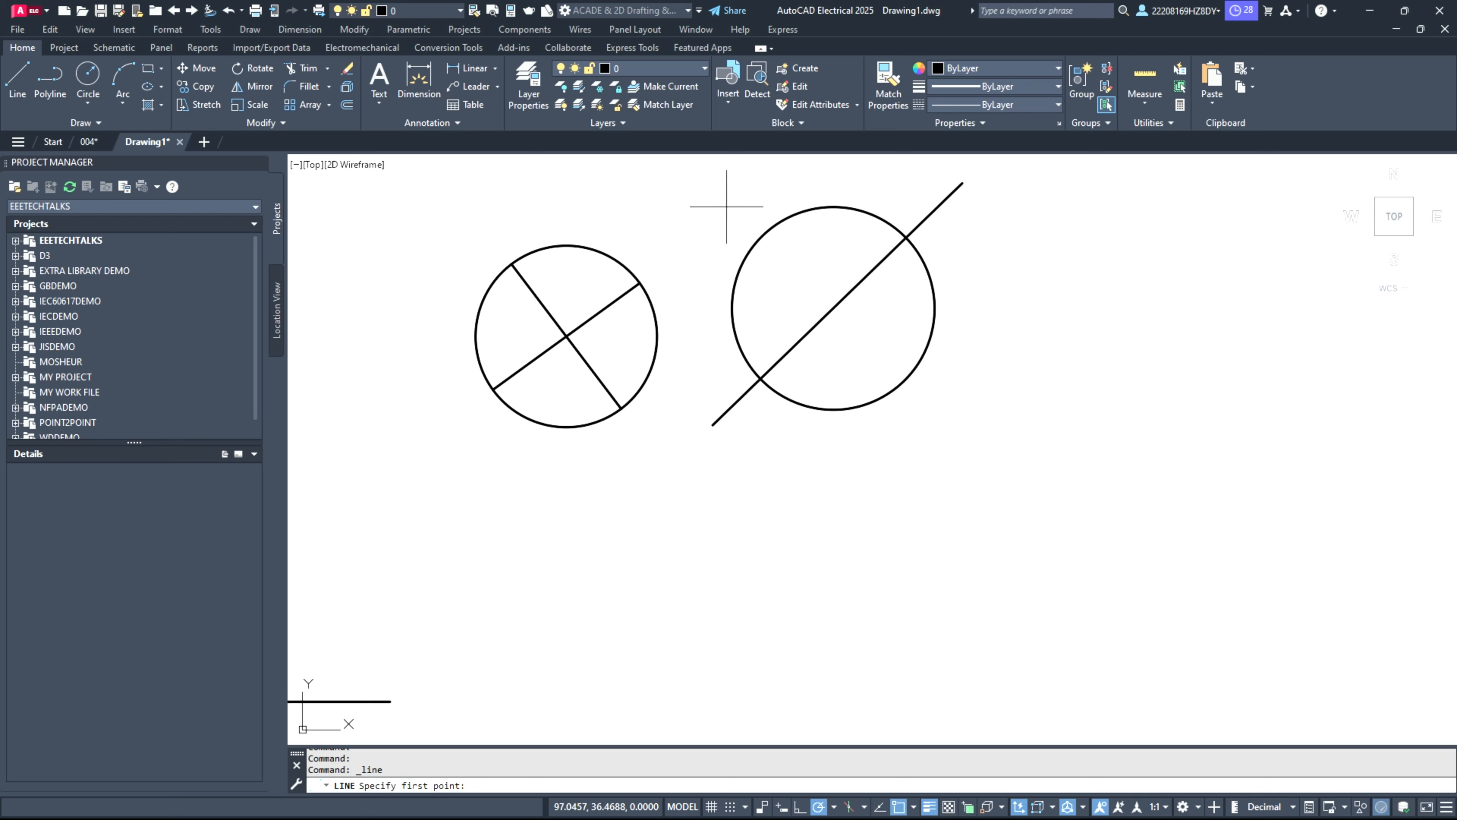
{"action": "left_click", "coordinate": [713, 181]}
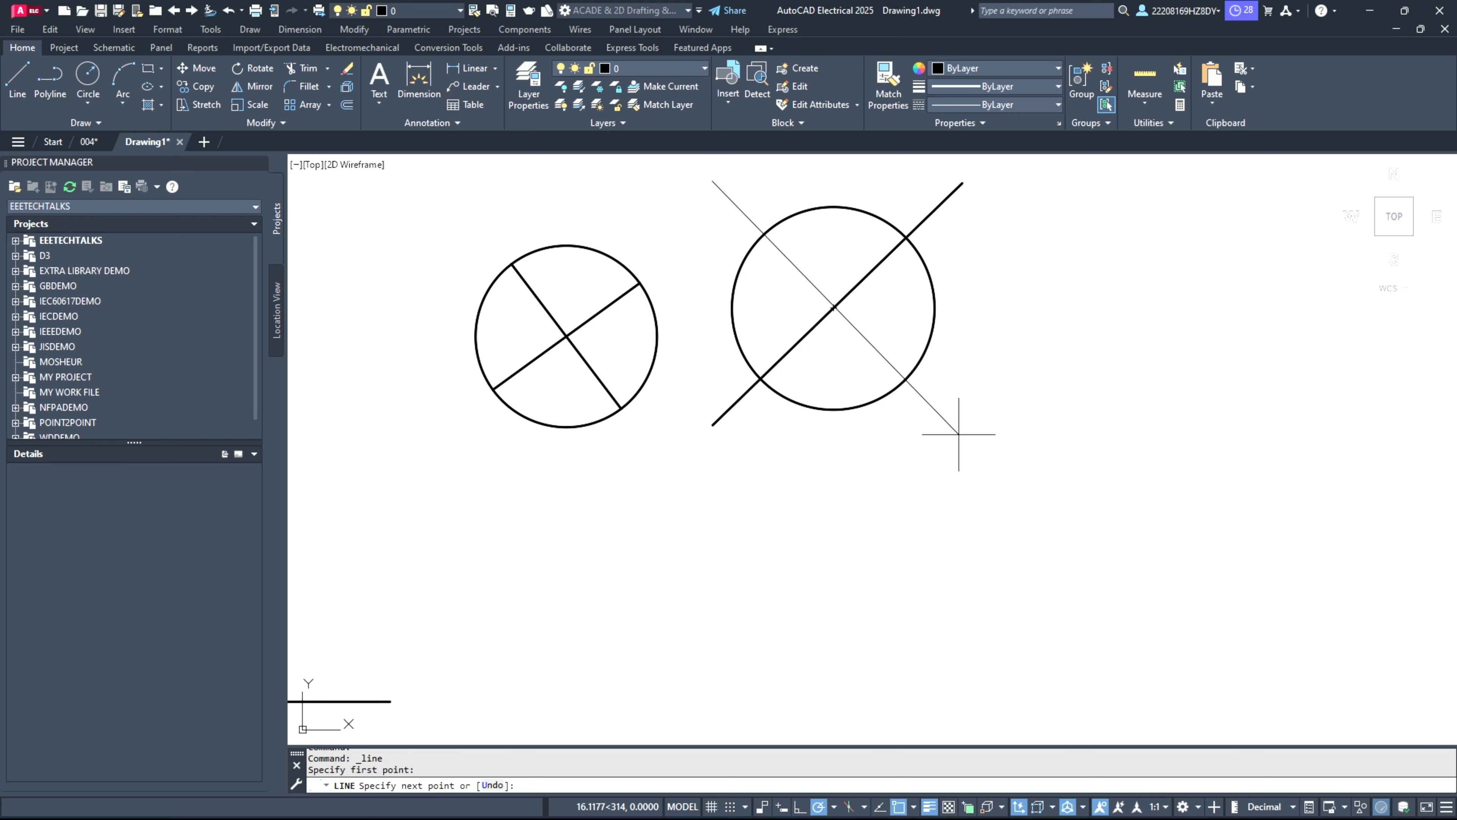
{"action": "left_click", "coordinate": [961, 439]}
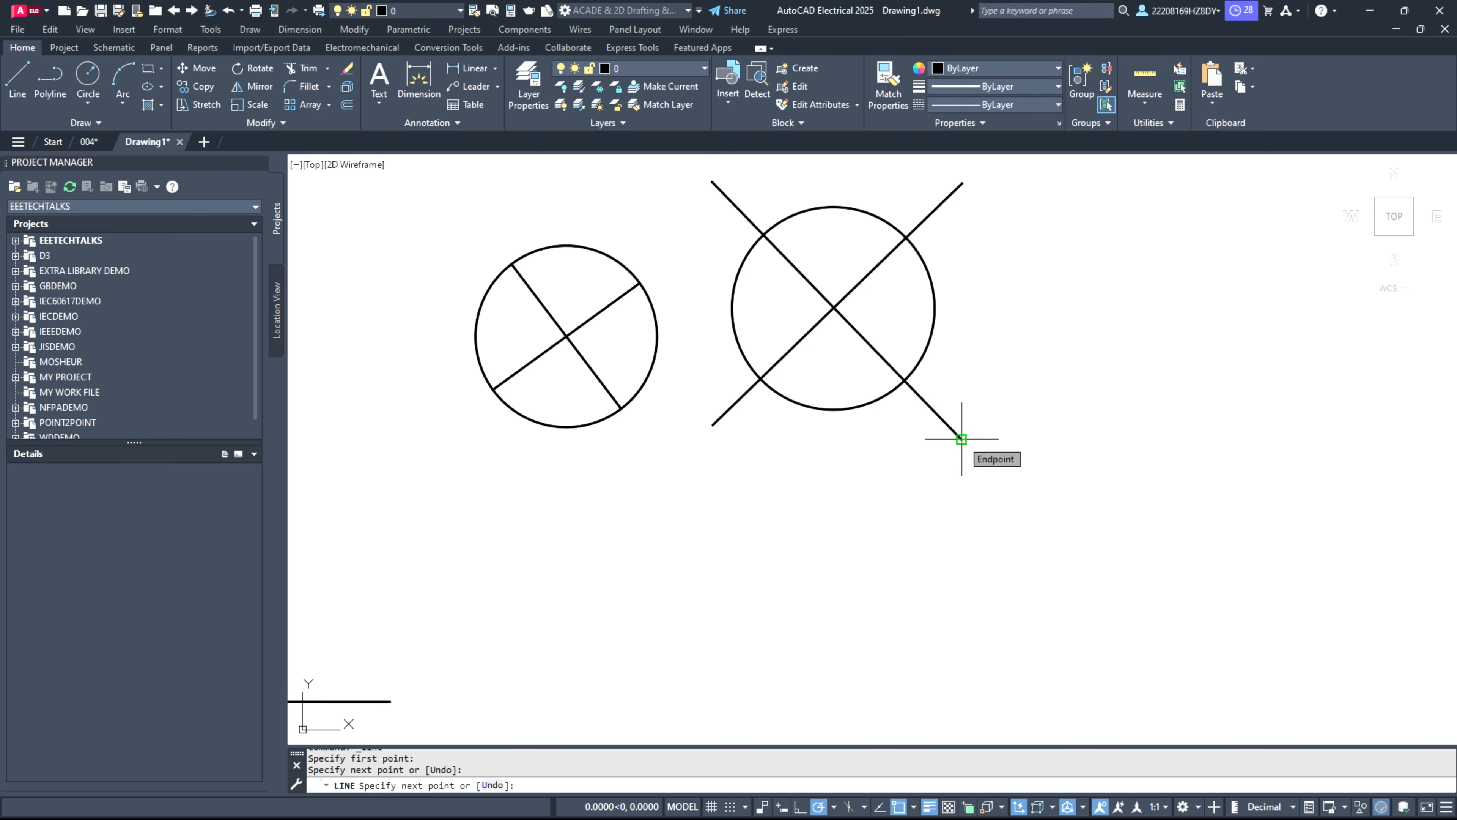
{"action": "key", "text": "Return"}
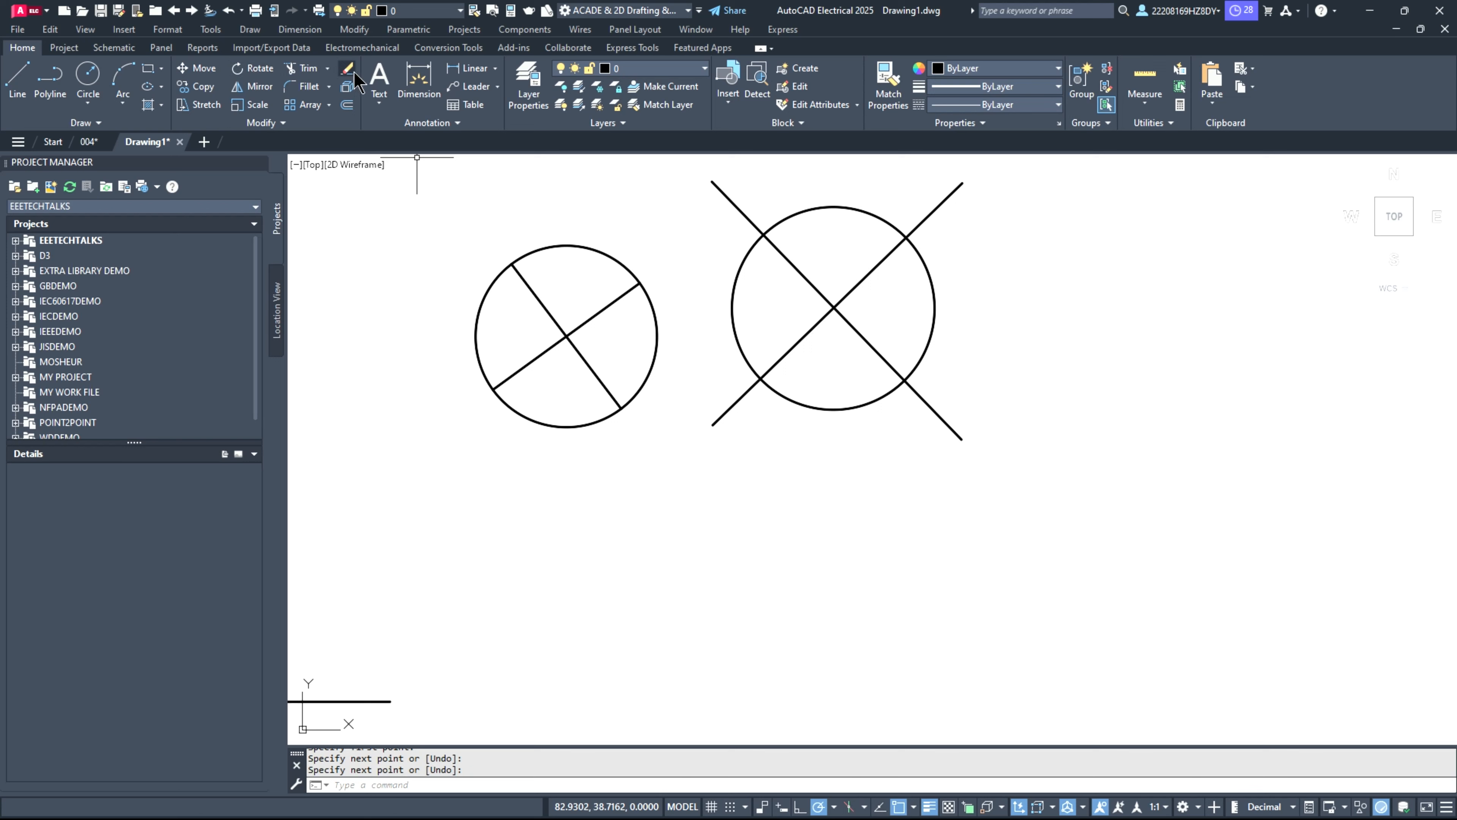
Step: Trim away the parts of both diagonal lines that lie inside the larger circle
{"action": "left_click", "coordinate": [298, 67]}
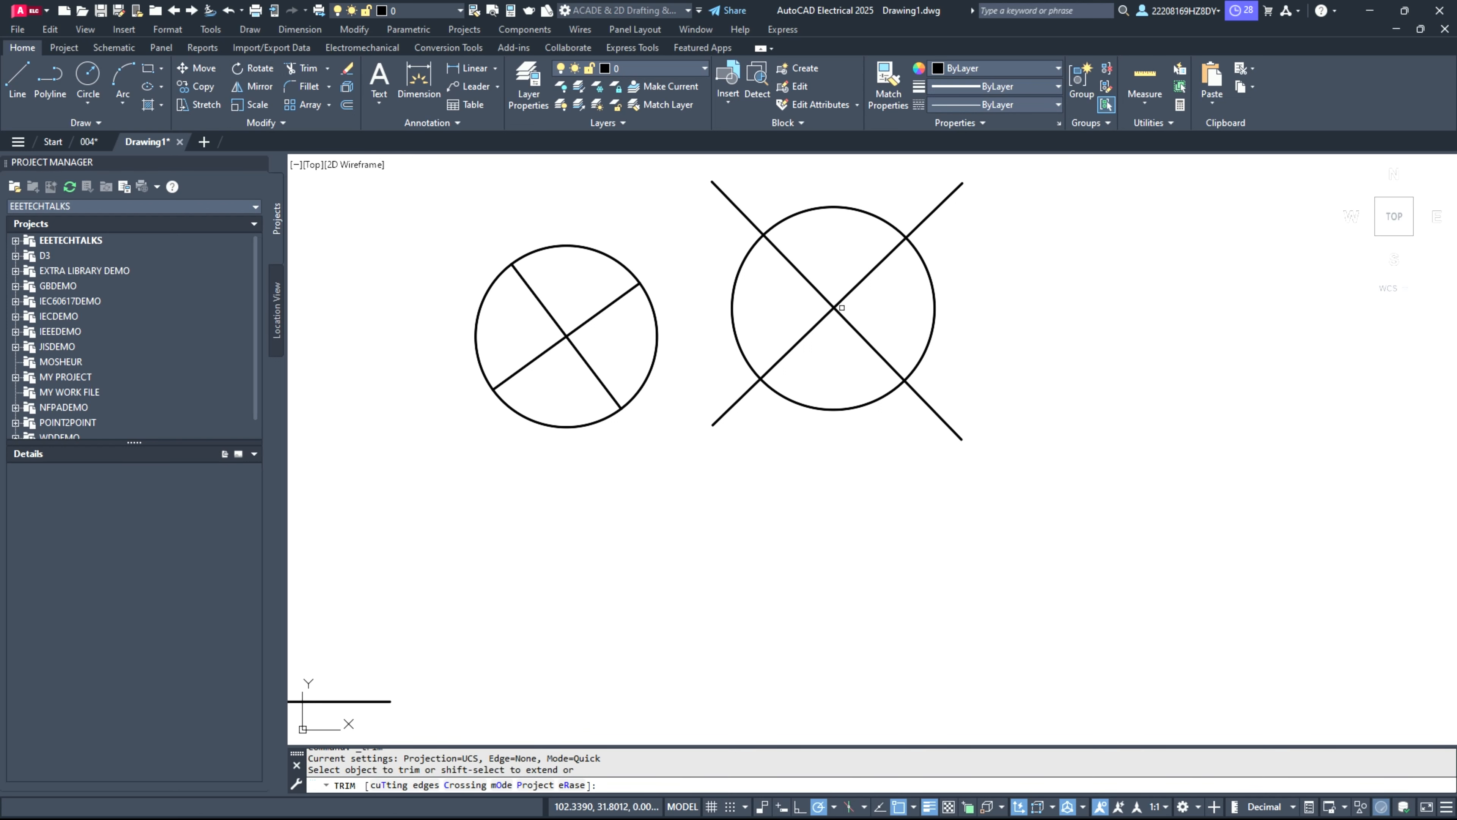
{"action": "left_click_drag", "start_coordinate": [825, 272], "coordinate": [860, 338]}
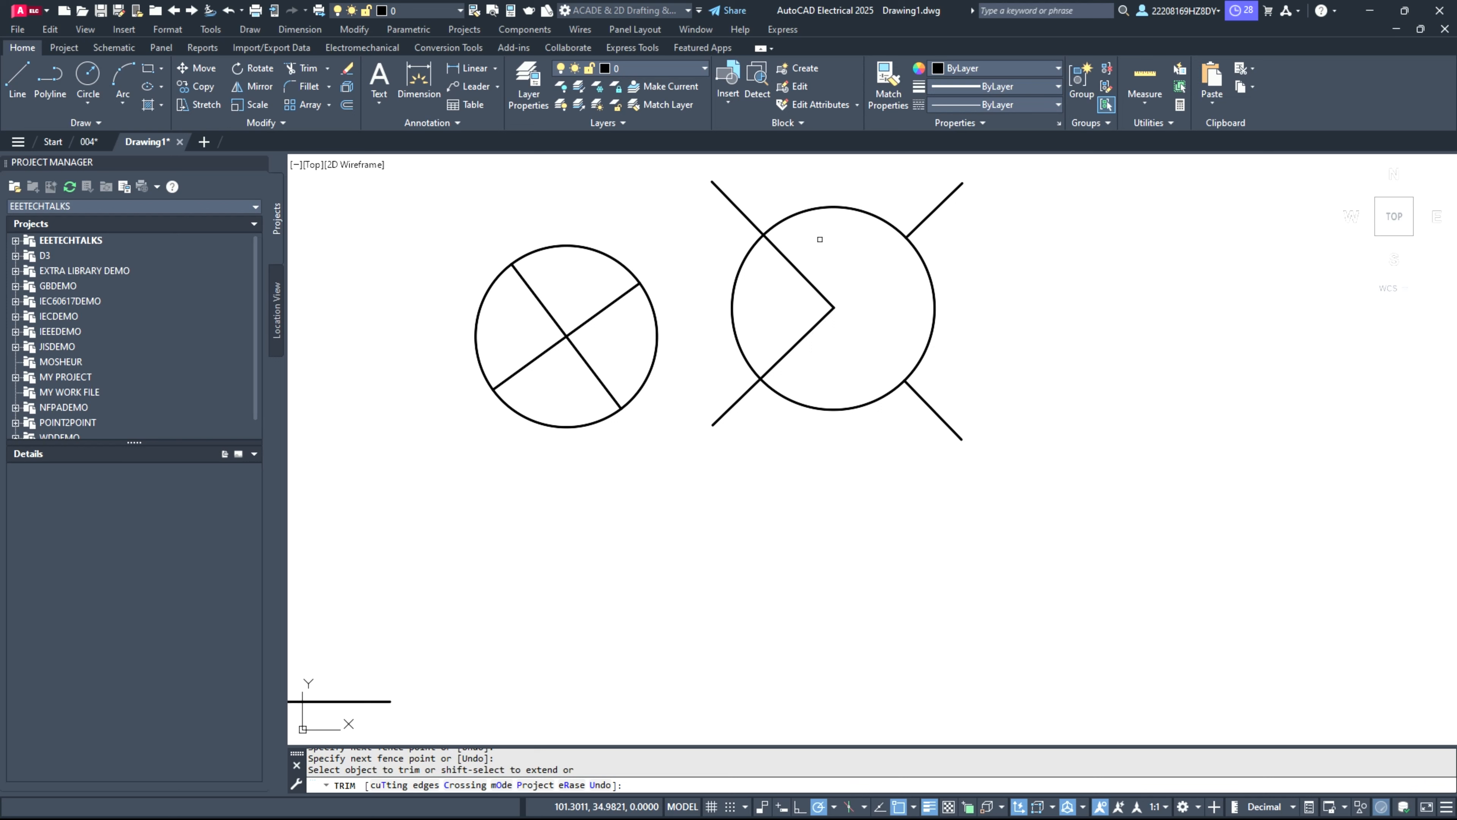
{"action": "left_click_drag", "start_coordinate": [819, 238], "coordinate": [807, 352]}
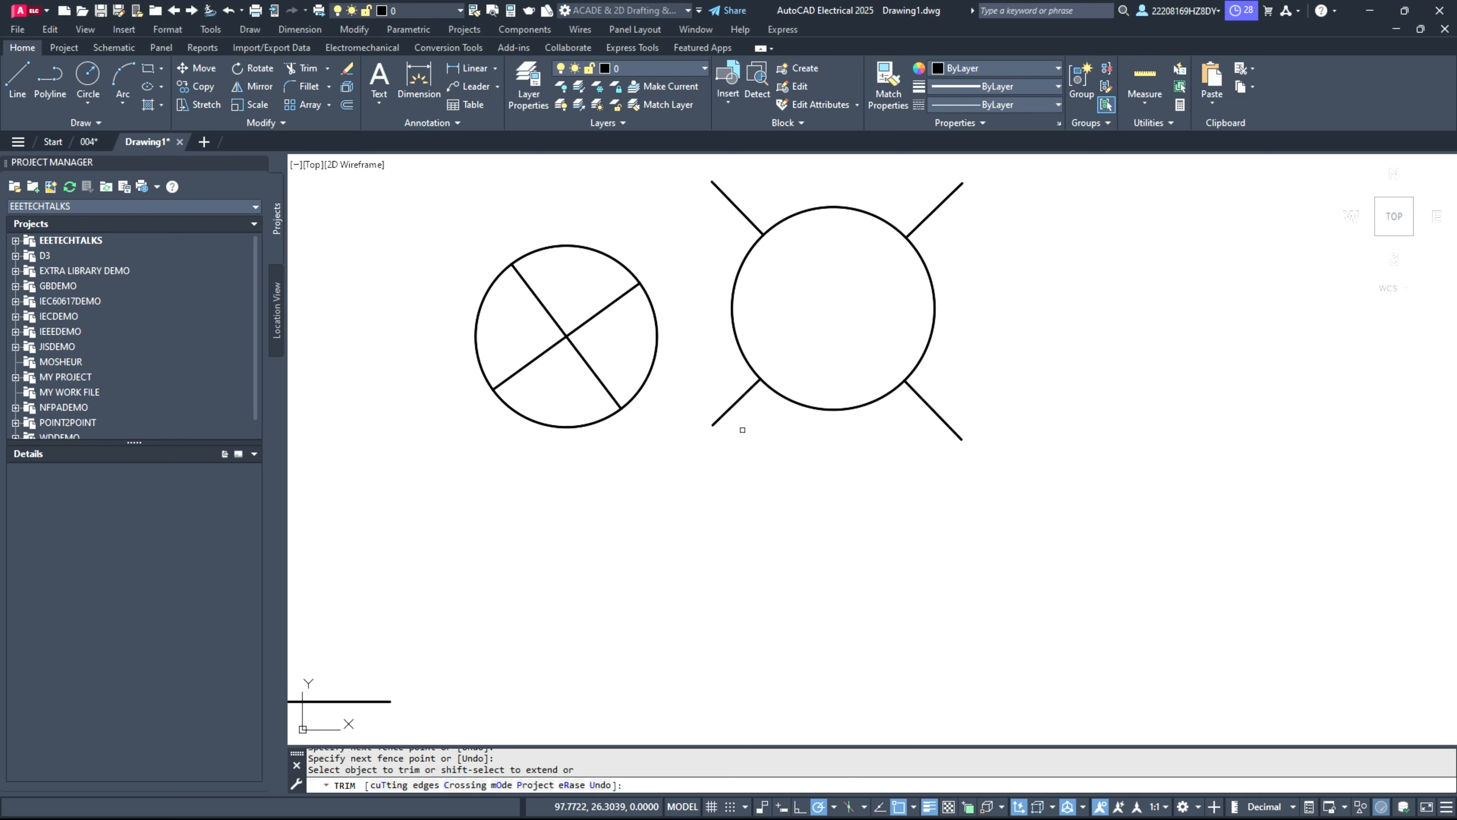
{"action": "key", "text": "Escape"}
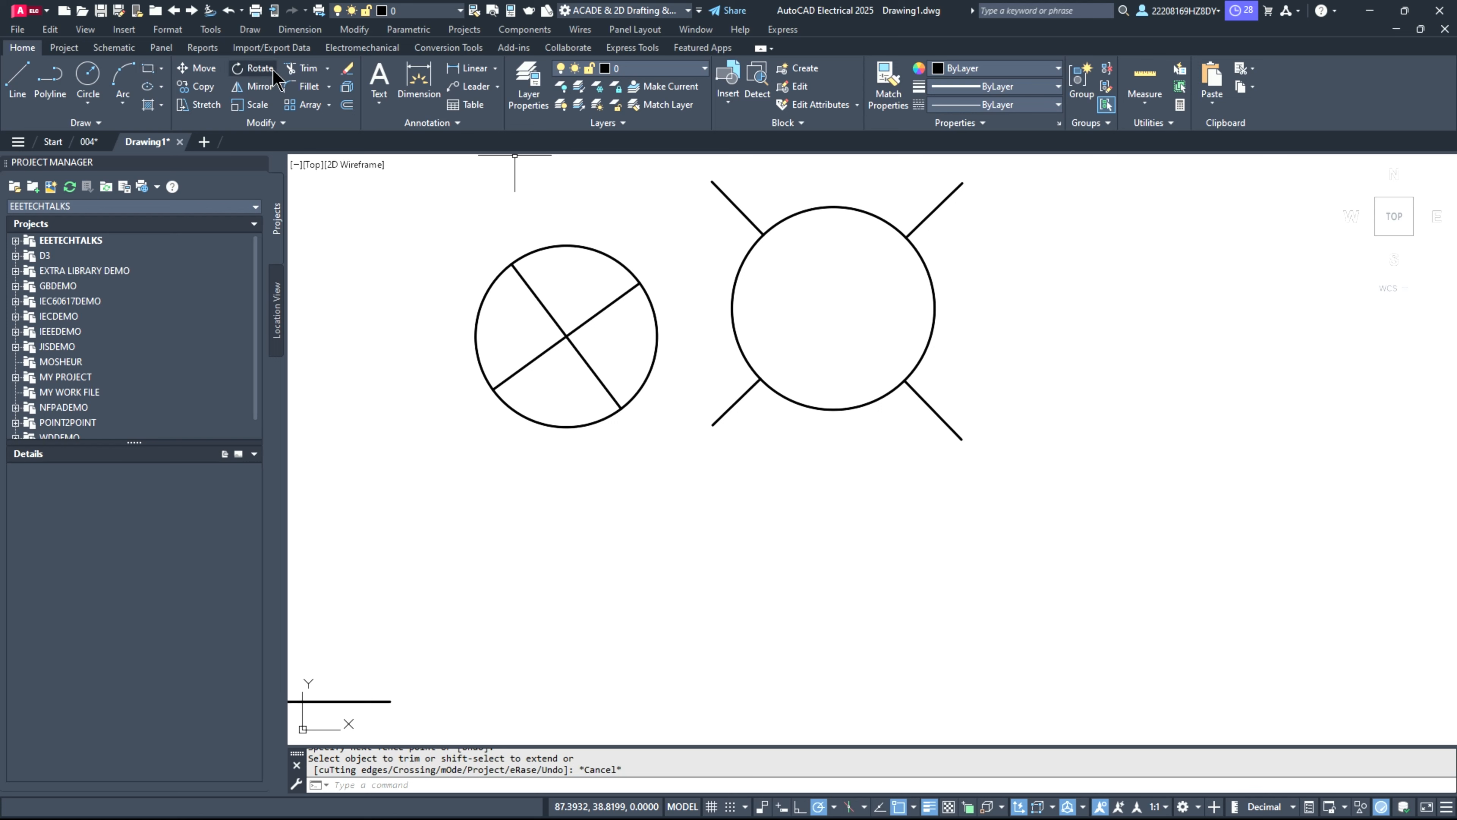
Step: Trim away the four diagonal stubs outside the larger circle, leaving only the circle
{"action": "left_click", "coordinate": [304, 68]}
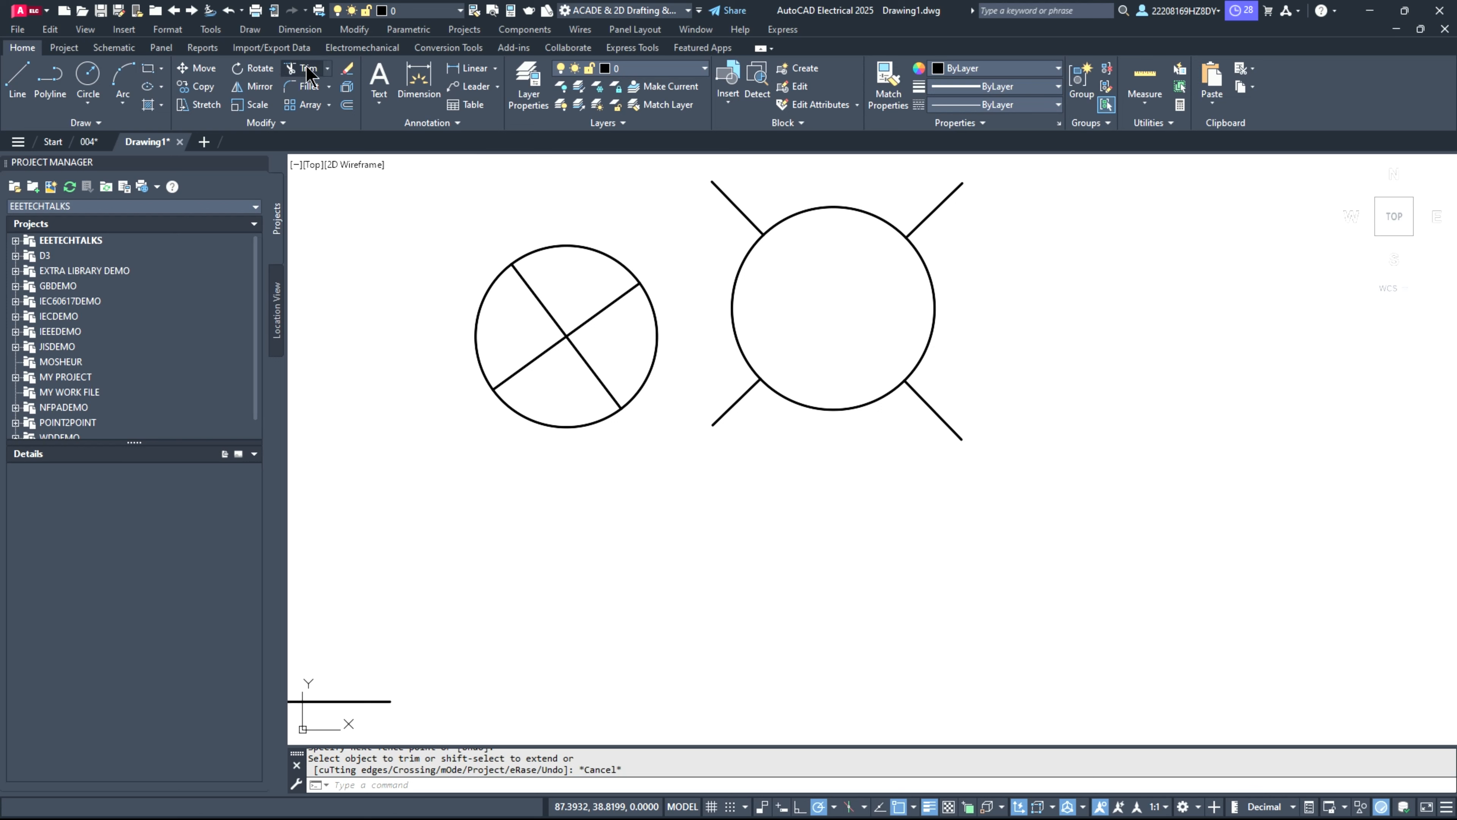
{"action": "left_click", "coordinate": [739, 394]}
{"action": "left_click", "coordinate": [970, 453]}
{"action": "key", "text": "Return"}
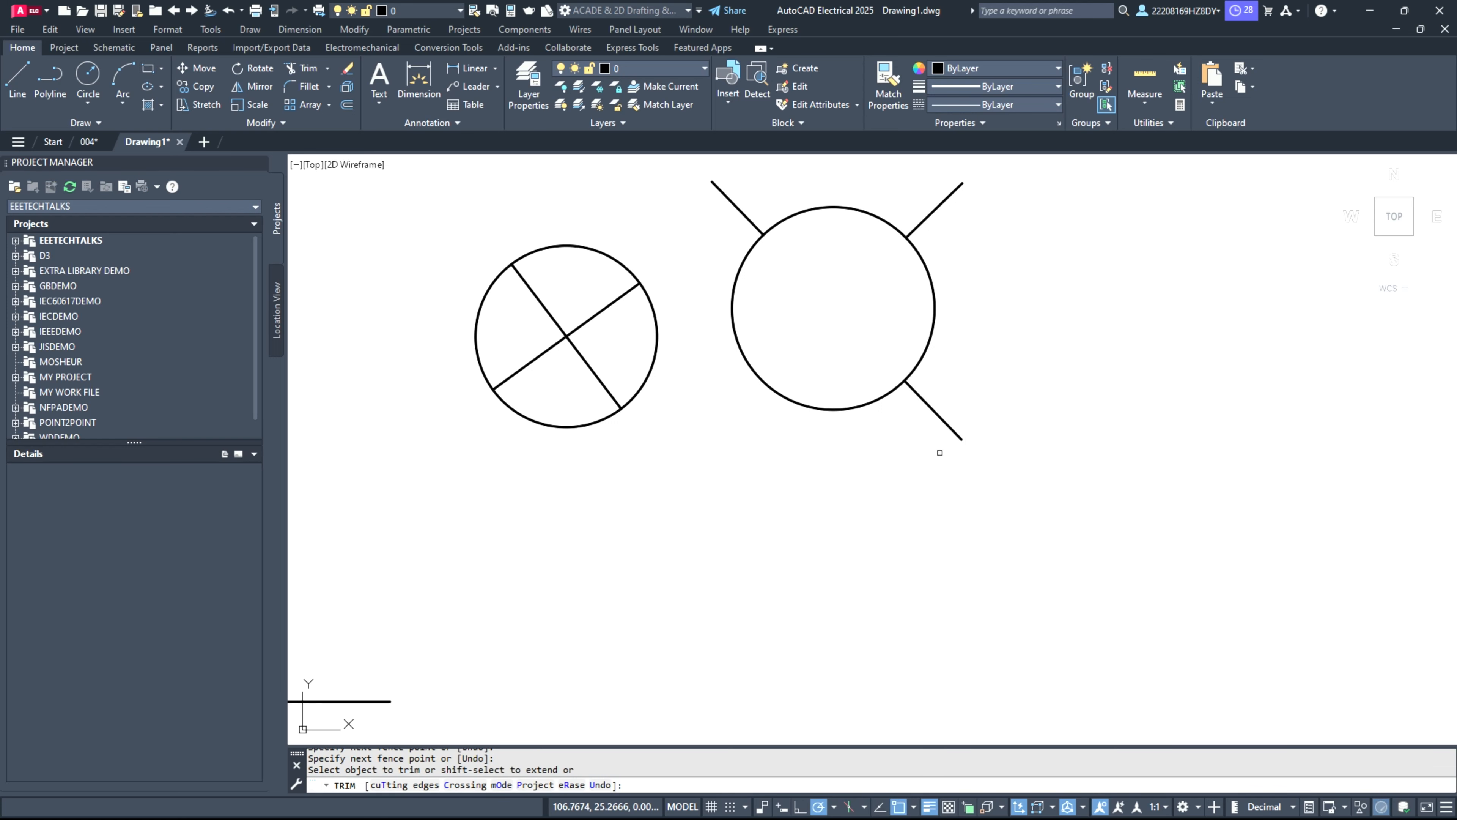
{"action": "left_click", "coordinate": [939, 452]}
{"action": "left_click", "coordinate": [956, 361]}
{"action": "key", "text": "Return"}
{"action": "left_click", "coordinate": [983, 234]}
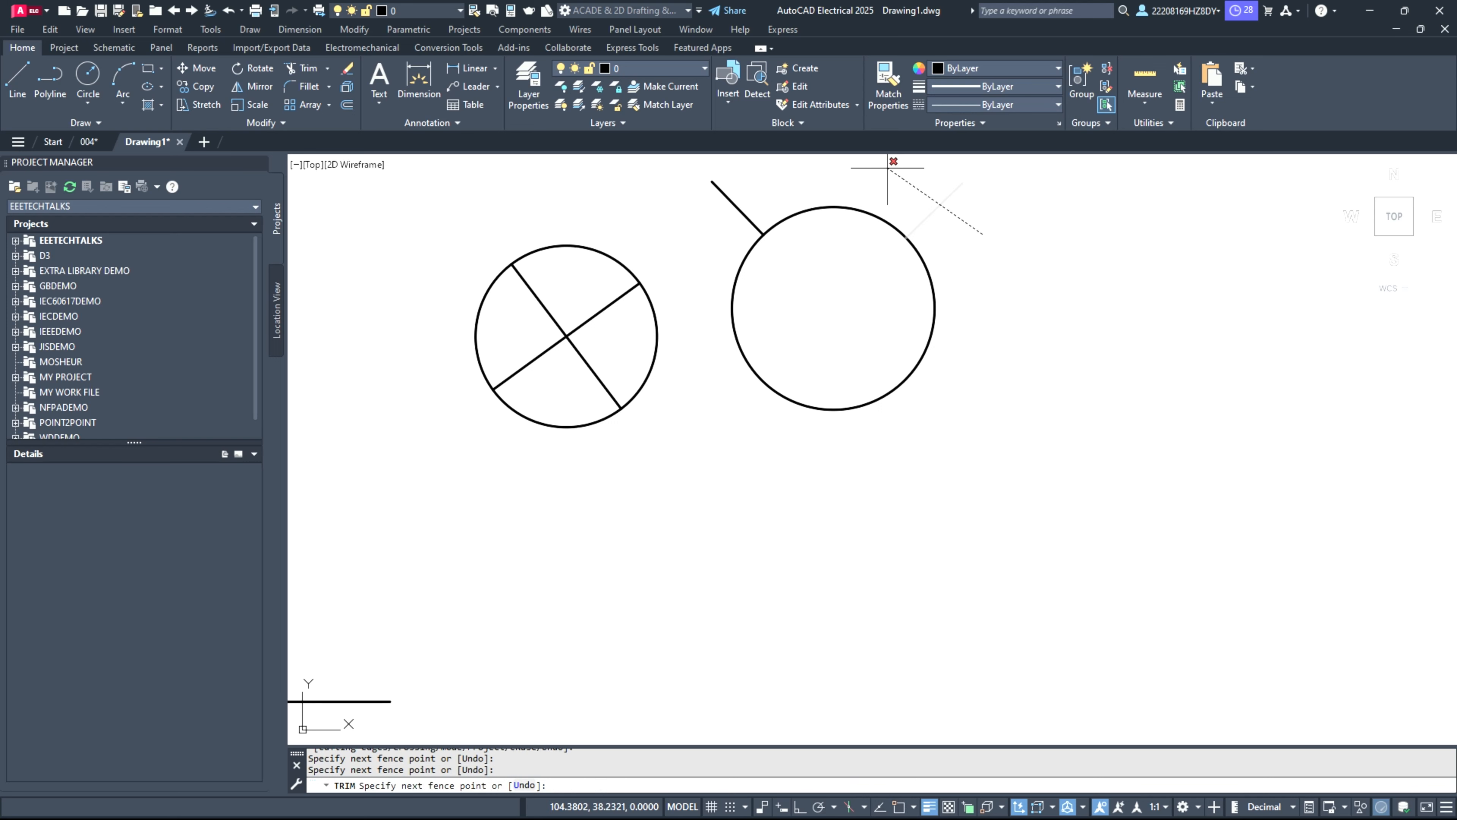
{"action": "left_click", "coordinate": [888, 168]}
{"action": "key", "text": "Return"}
{"action": "left_click", "coordinate": [754, 189]}
{"action": "left_click", "coordinate": [702, 240]}
{"action": "key", "text": "Return"}
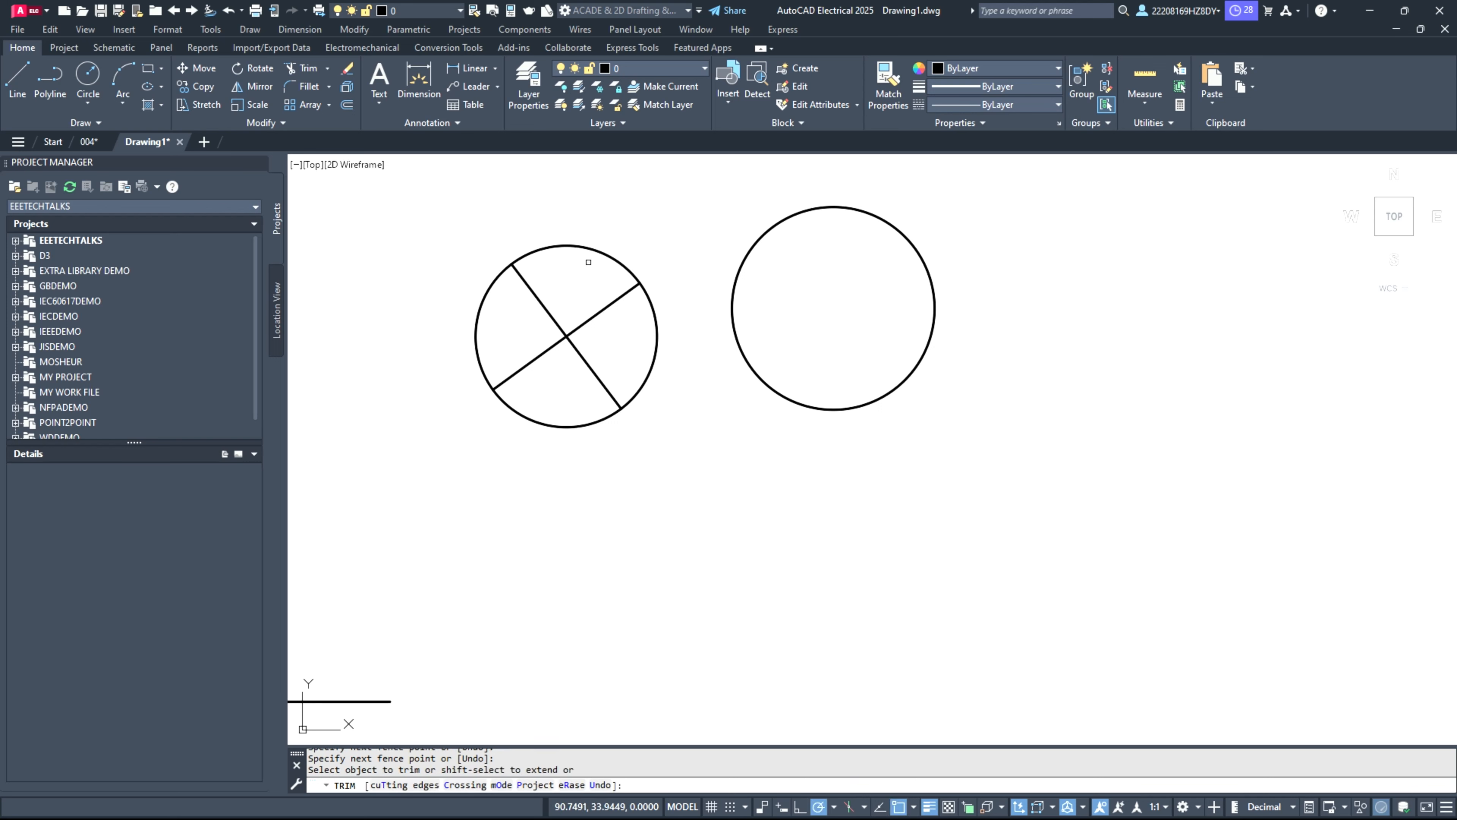
Step: Add single-line text "M" about 4 units high with 0 rotation inside the larger circle
{"action": "left_click", "coordinate": [379, 92]}
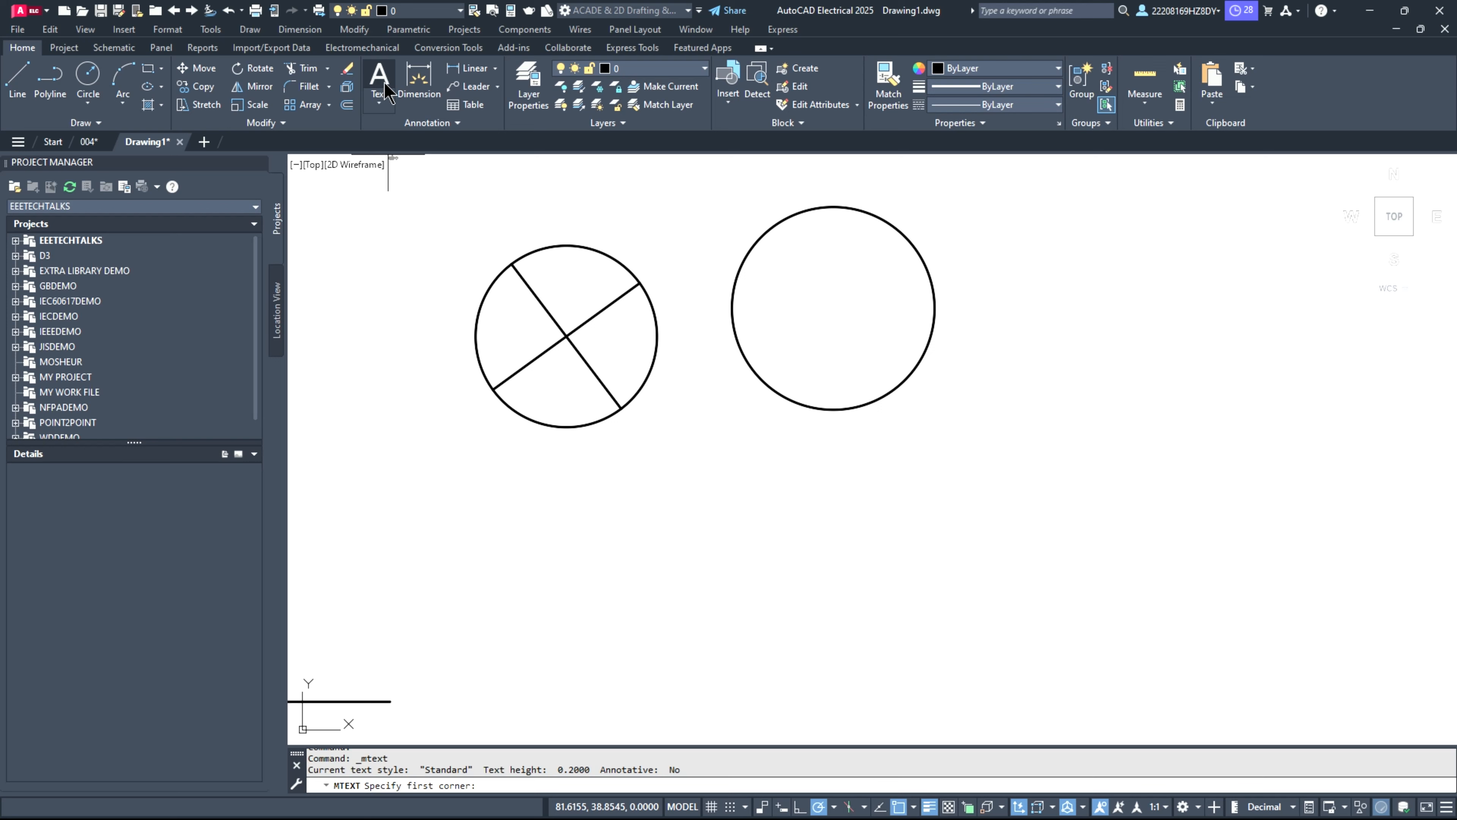
{"action": "left_click", "coordinate": [385, 102]}
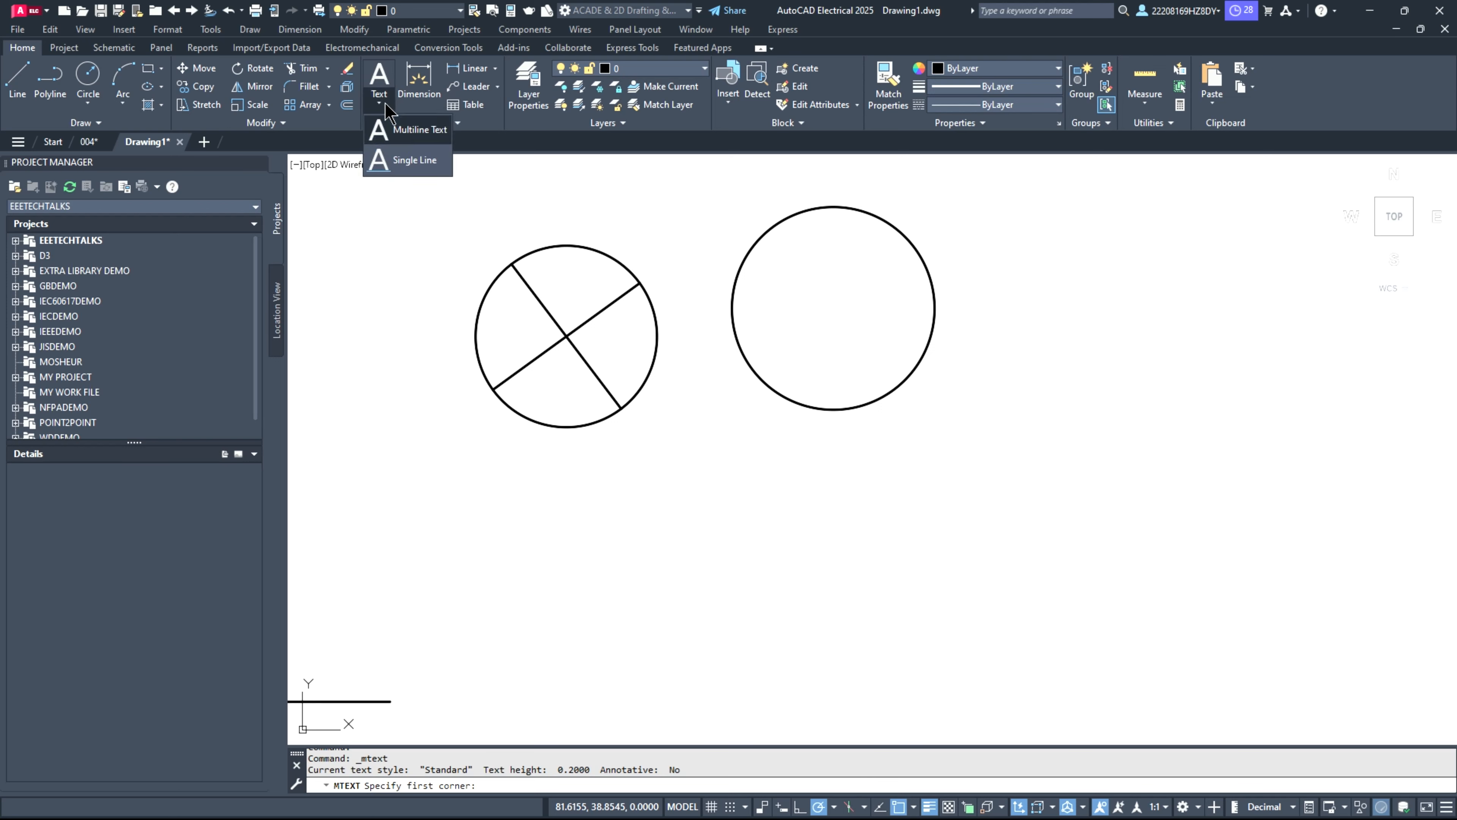
{"action": "left_click", "coordinate": [422, 165]}
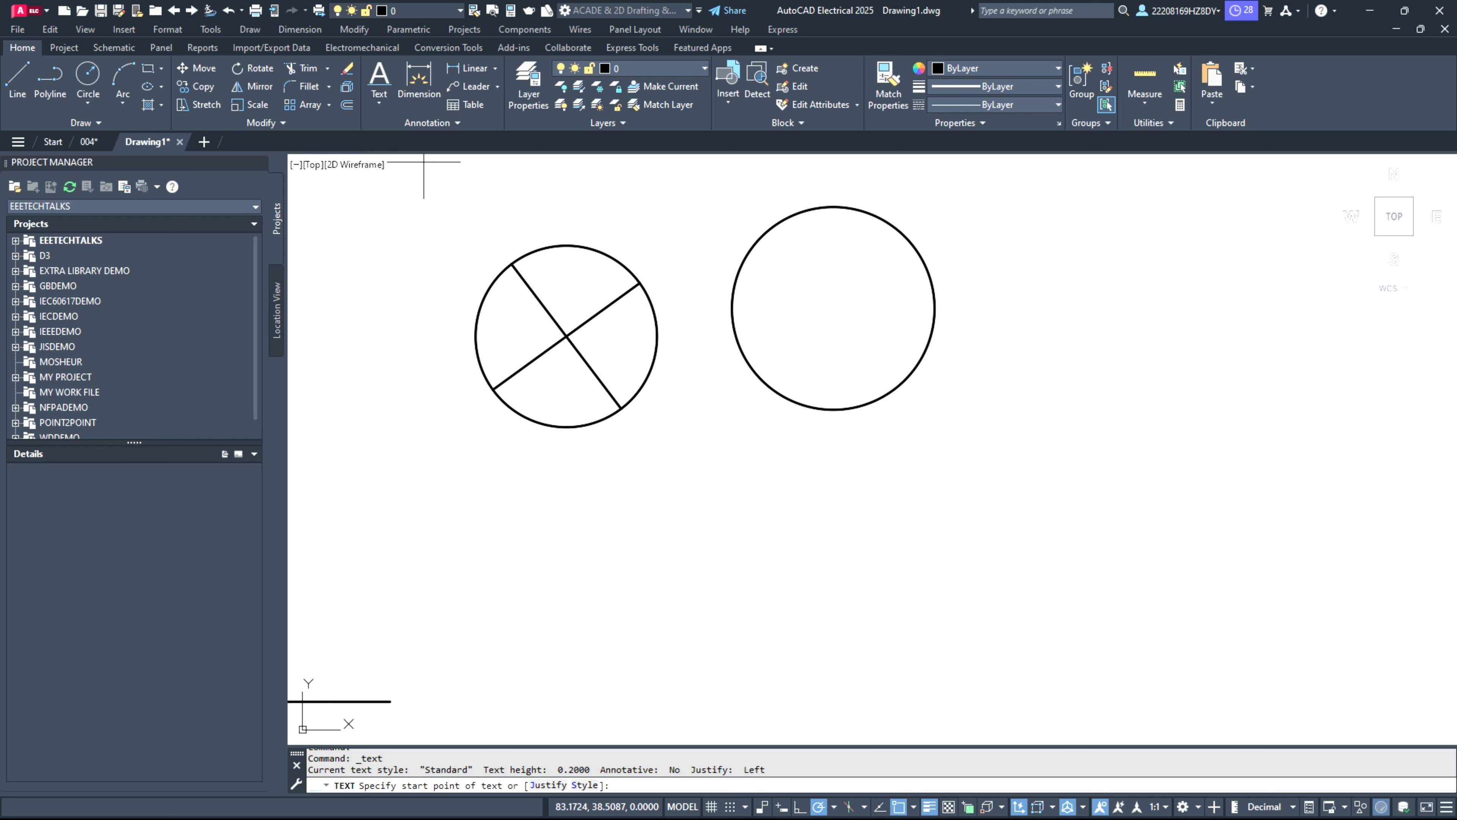
{"action": "left_click", "coordinate": [771, 305]}
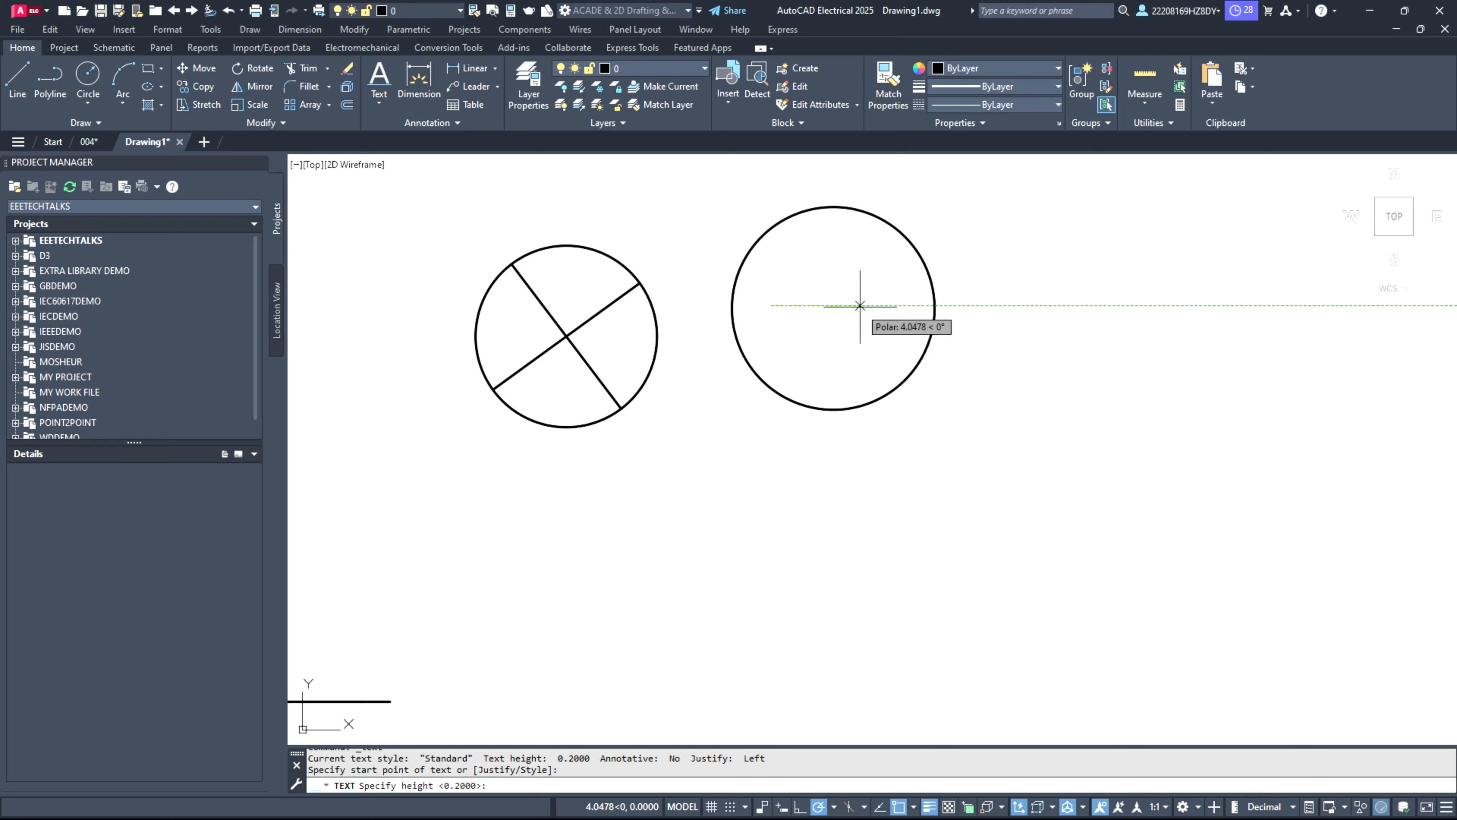
{"action": "key", "text": "Return"}
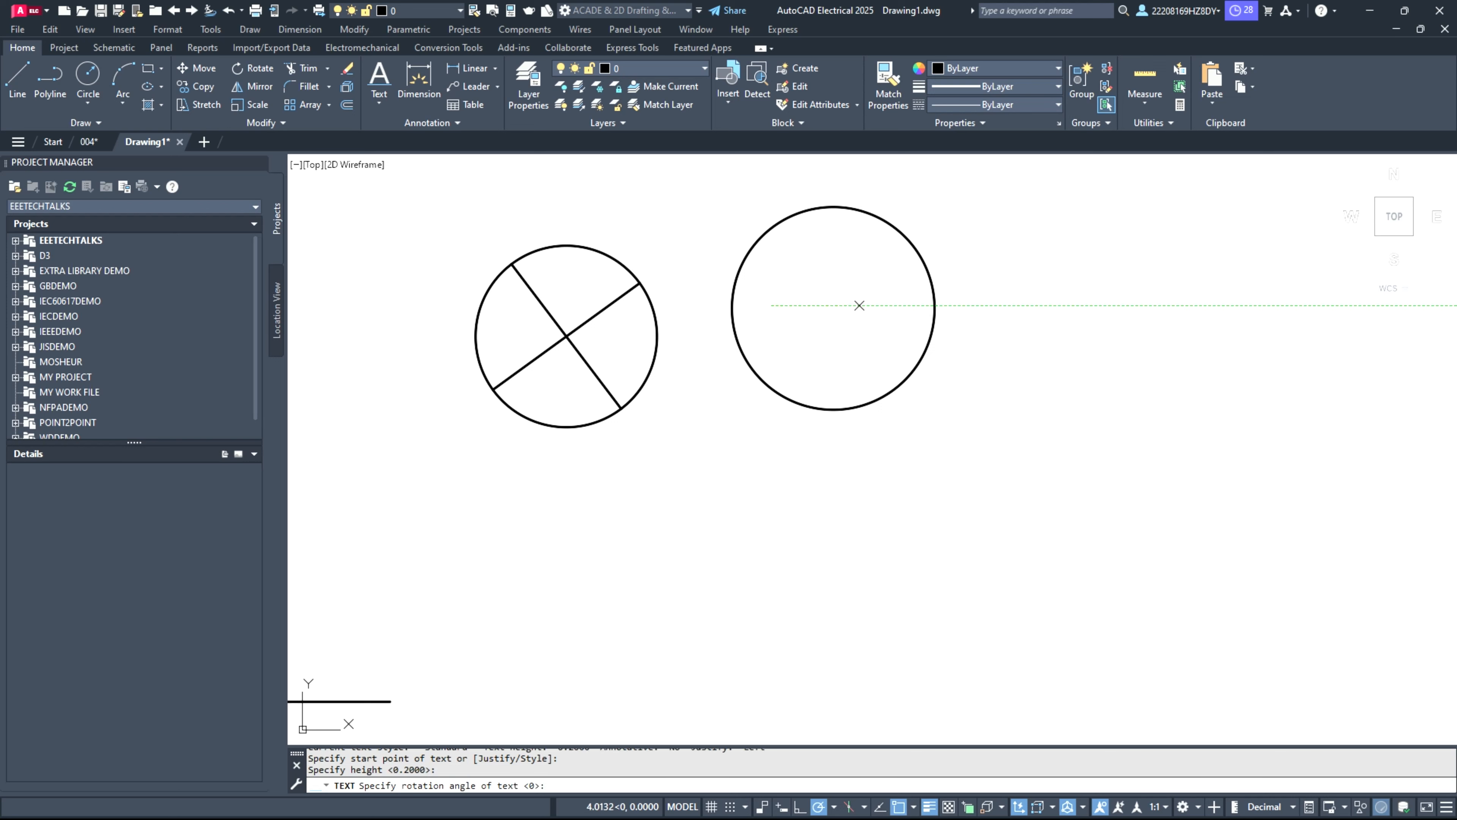
{"action": "key", "text": "Return"}
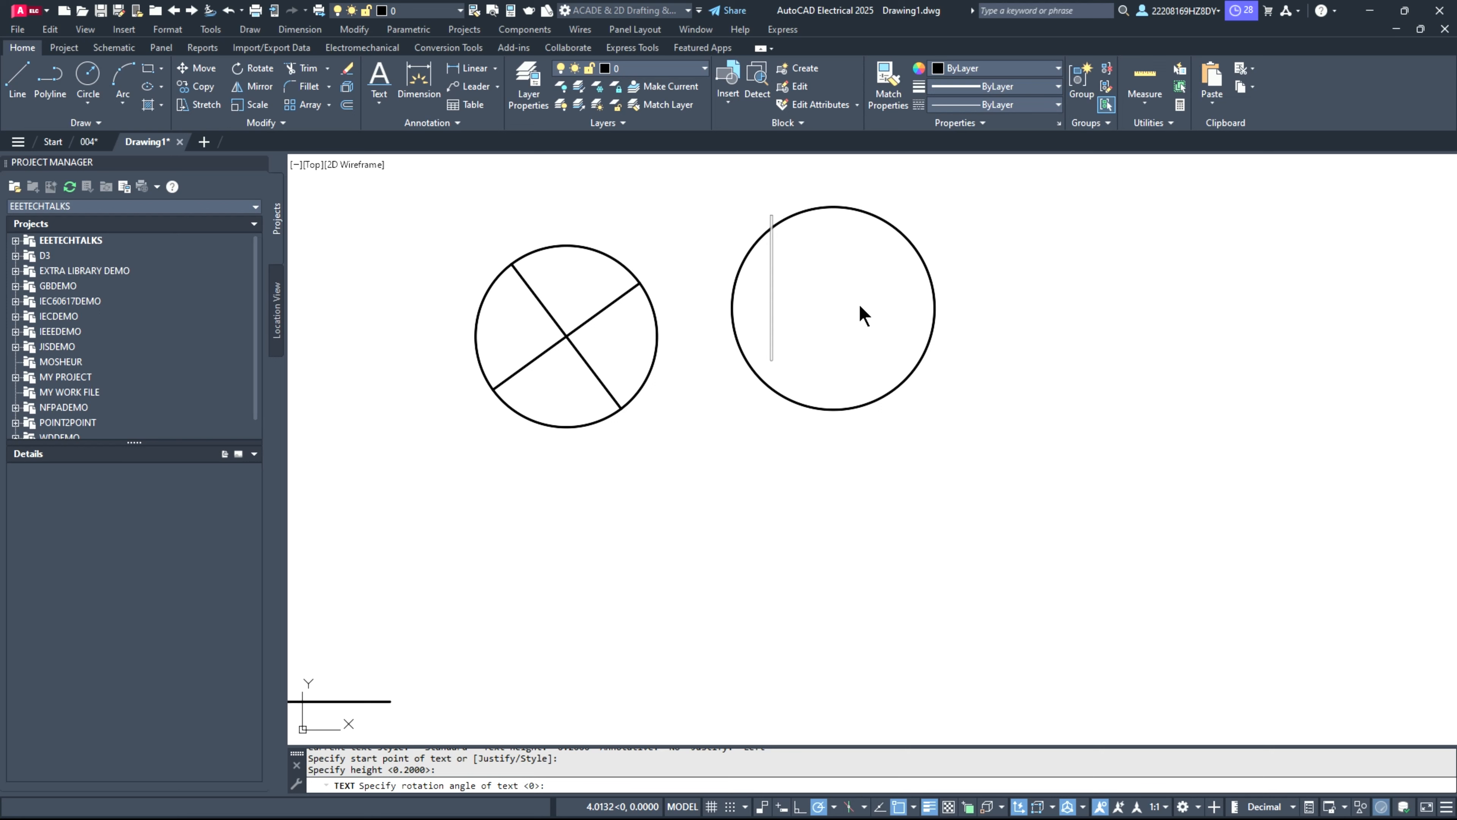
{"action": "type", "text": "MN"}
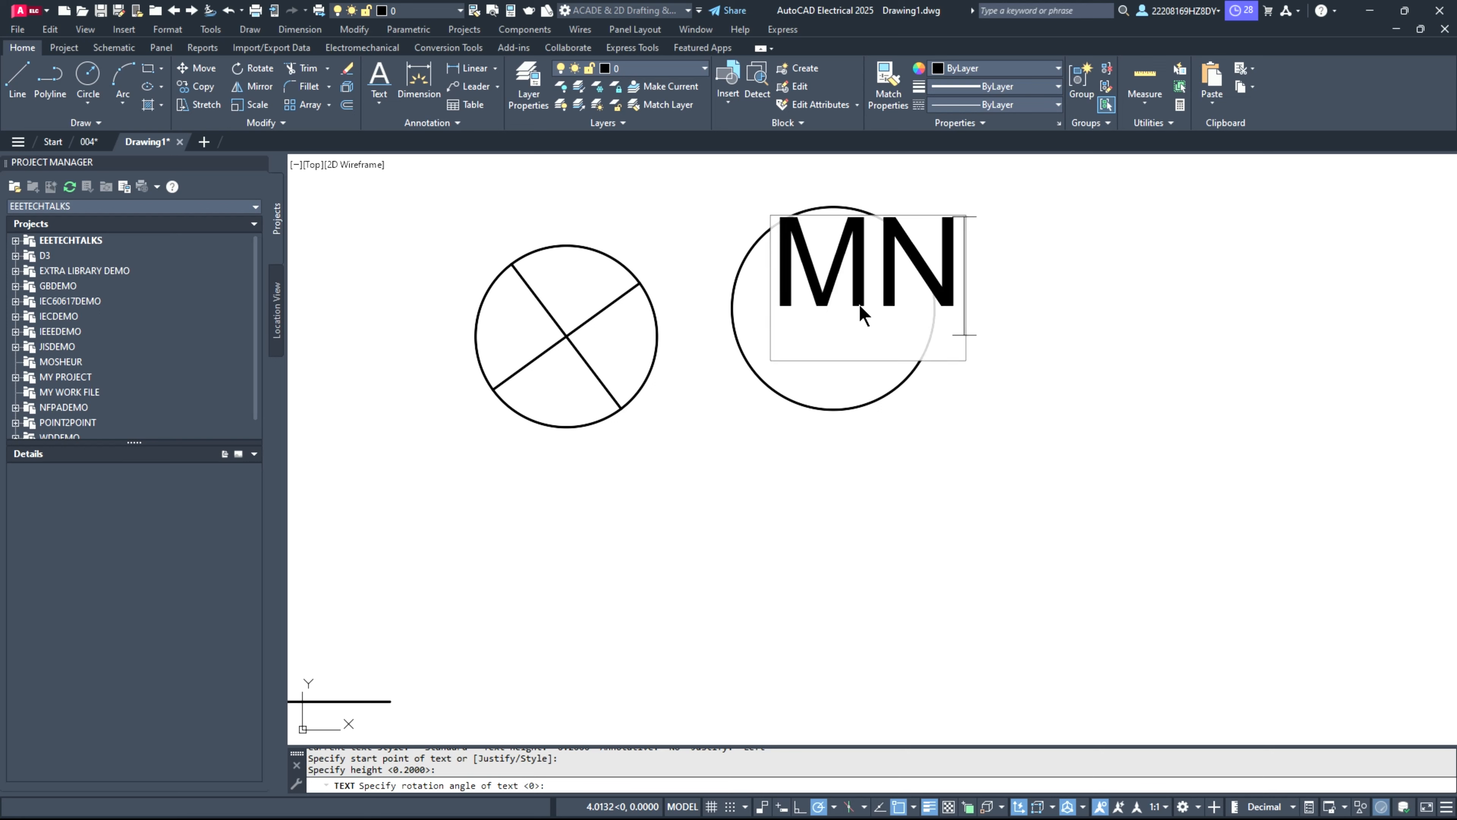
{"action": "key", "text": "BackSpace"}
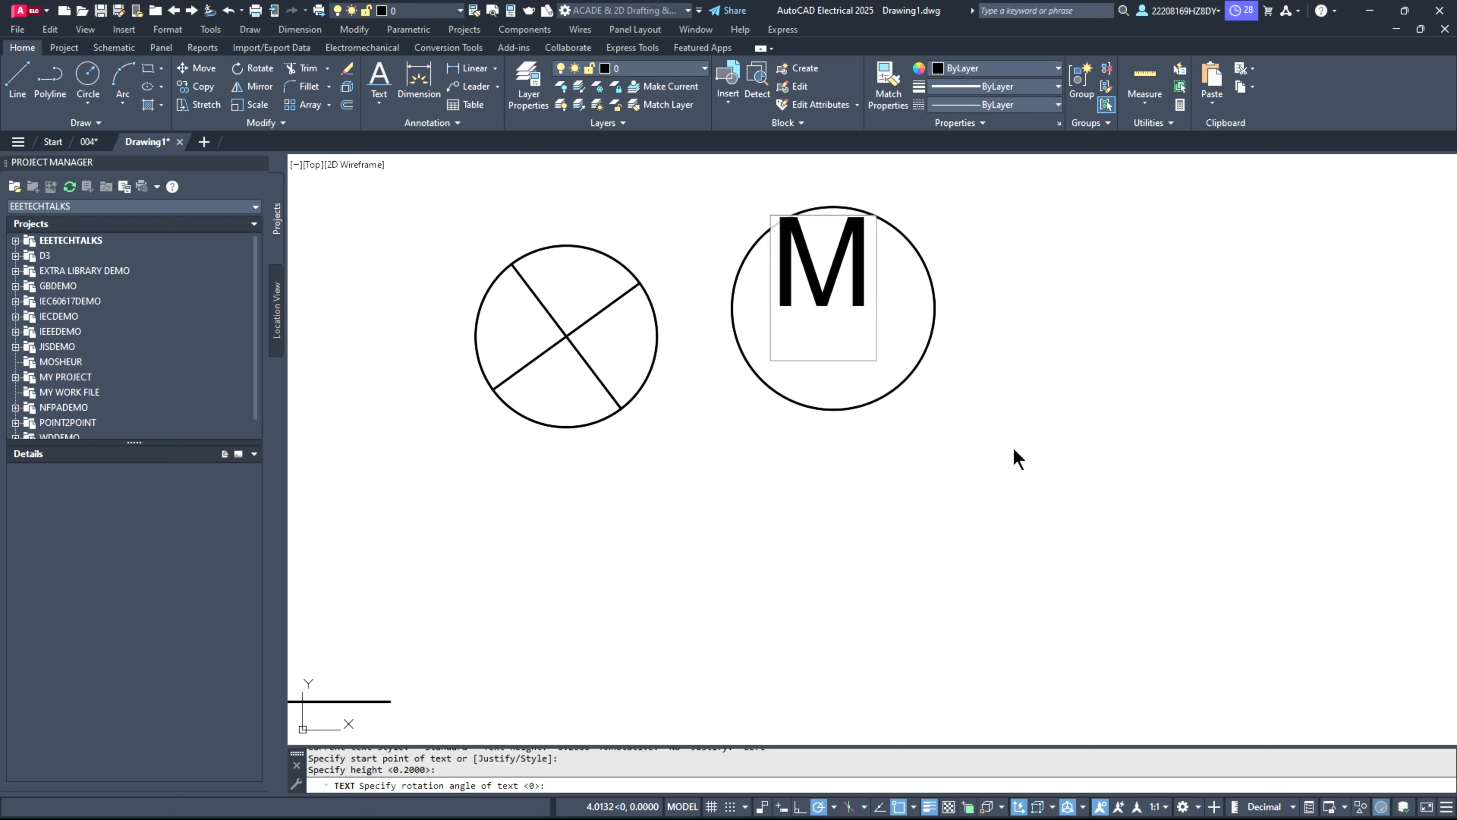
{"action": "left_click", "coordinate": [1012, 445]}
{"action": "key", "text": "Return"}
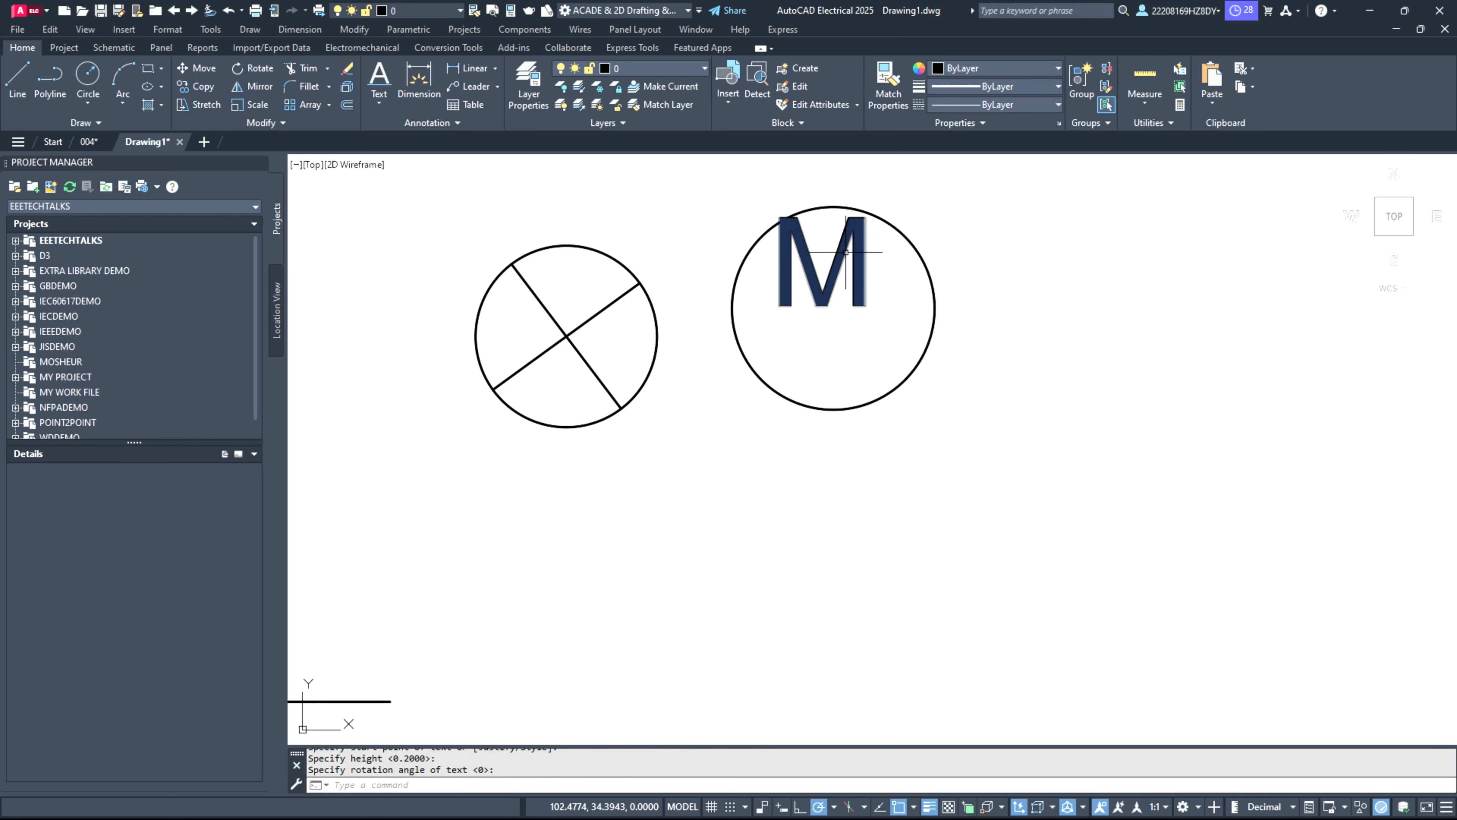
Step: Move the letter M down and slightly right to center it in the circle, completing the motor symbol
{"action": "left_click", "coordinate": [847, 251]}
{"action": "left_click", "coordinate": [819, 295]}
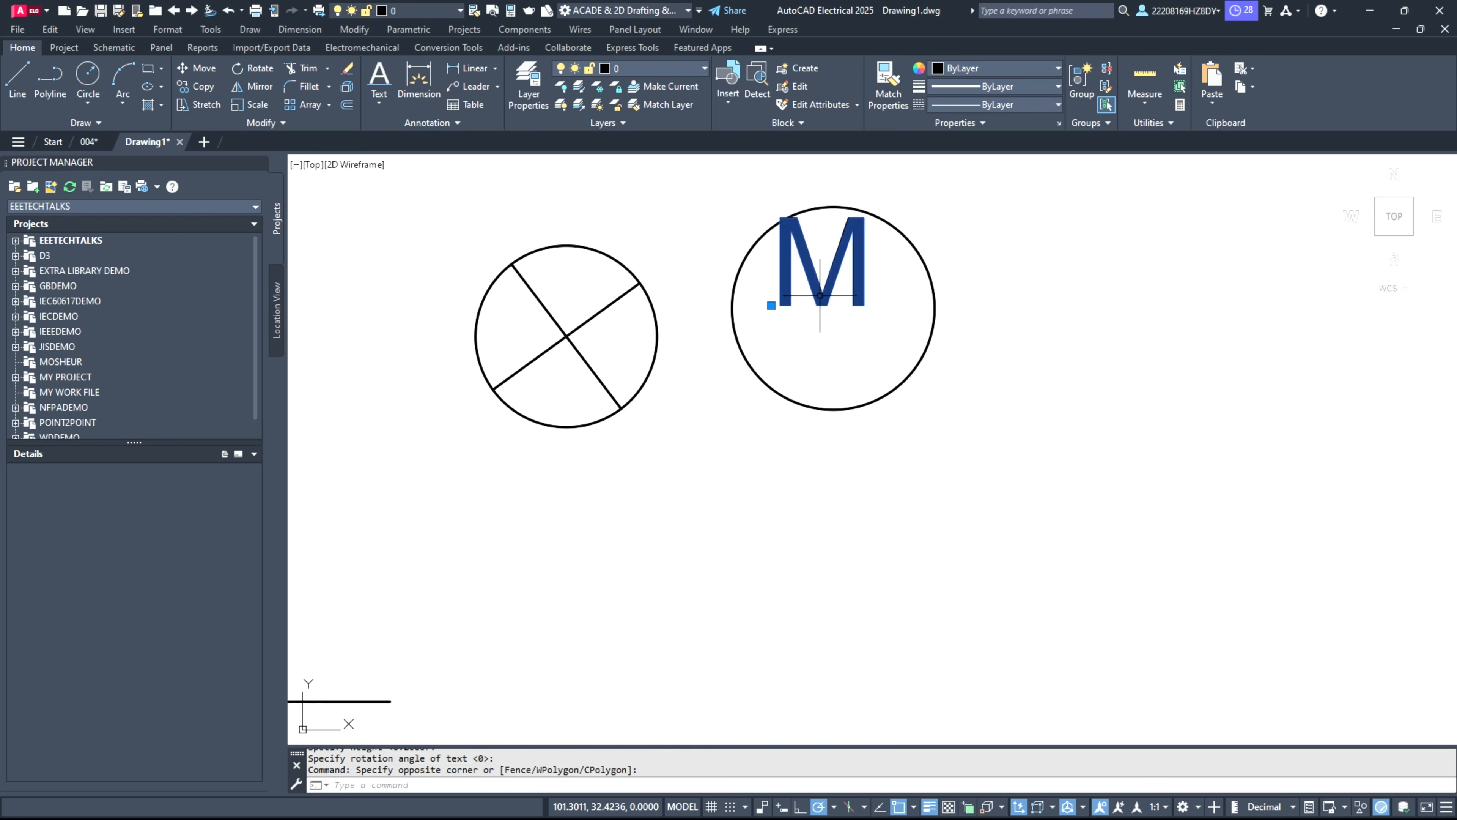
{"action": "left_click", "coordinate": [771, 305]}
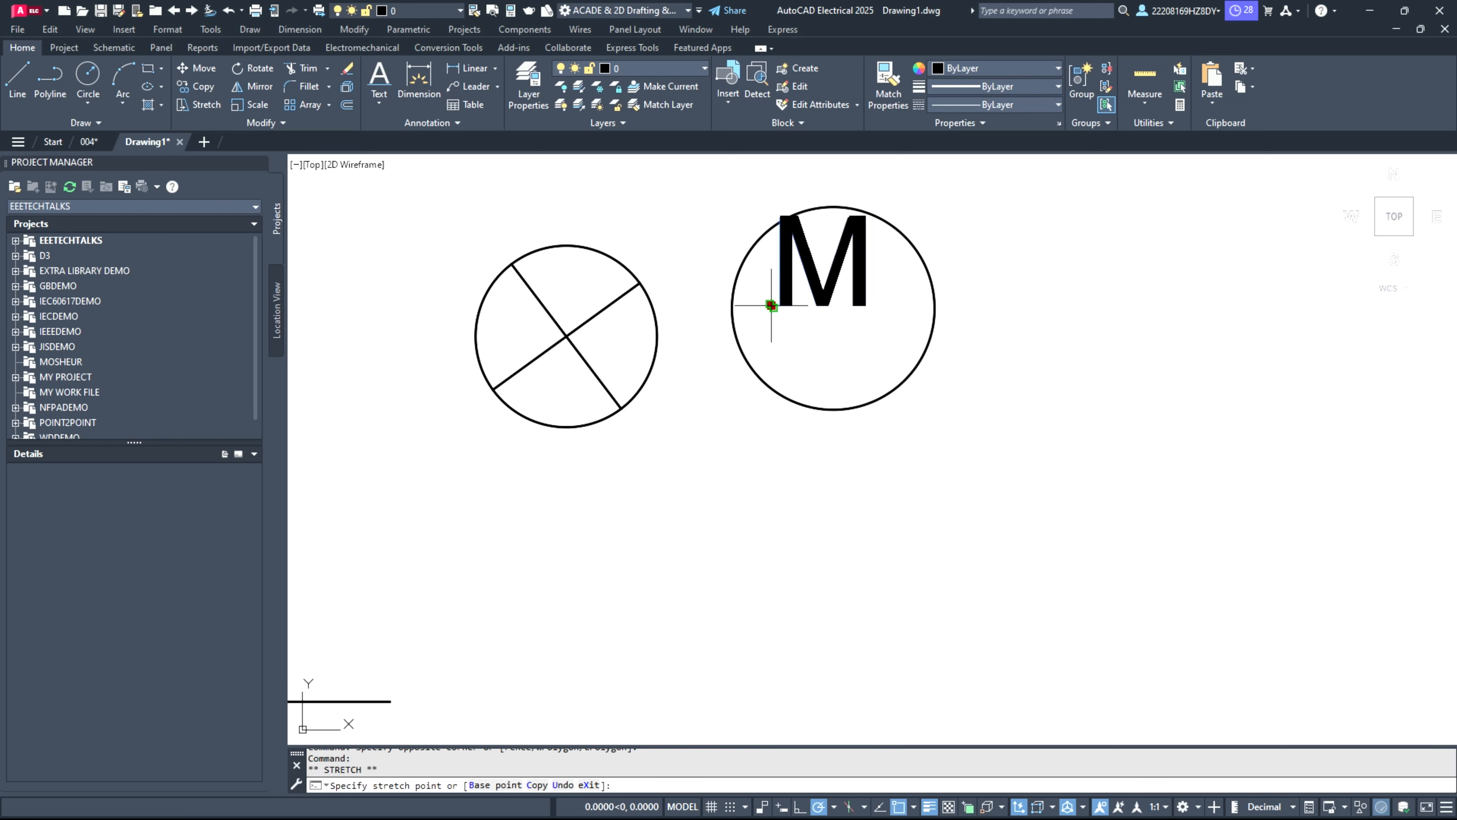
{"action": "left_click", "coordinate": [782, 351]}
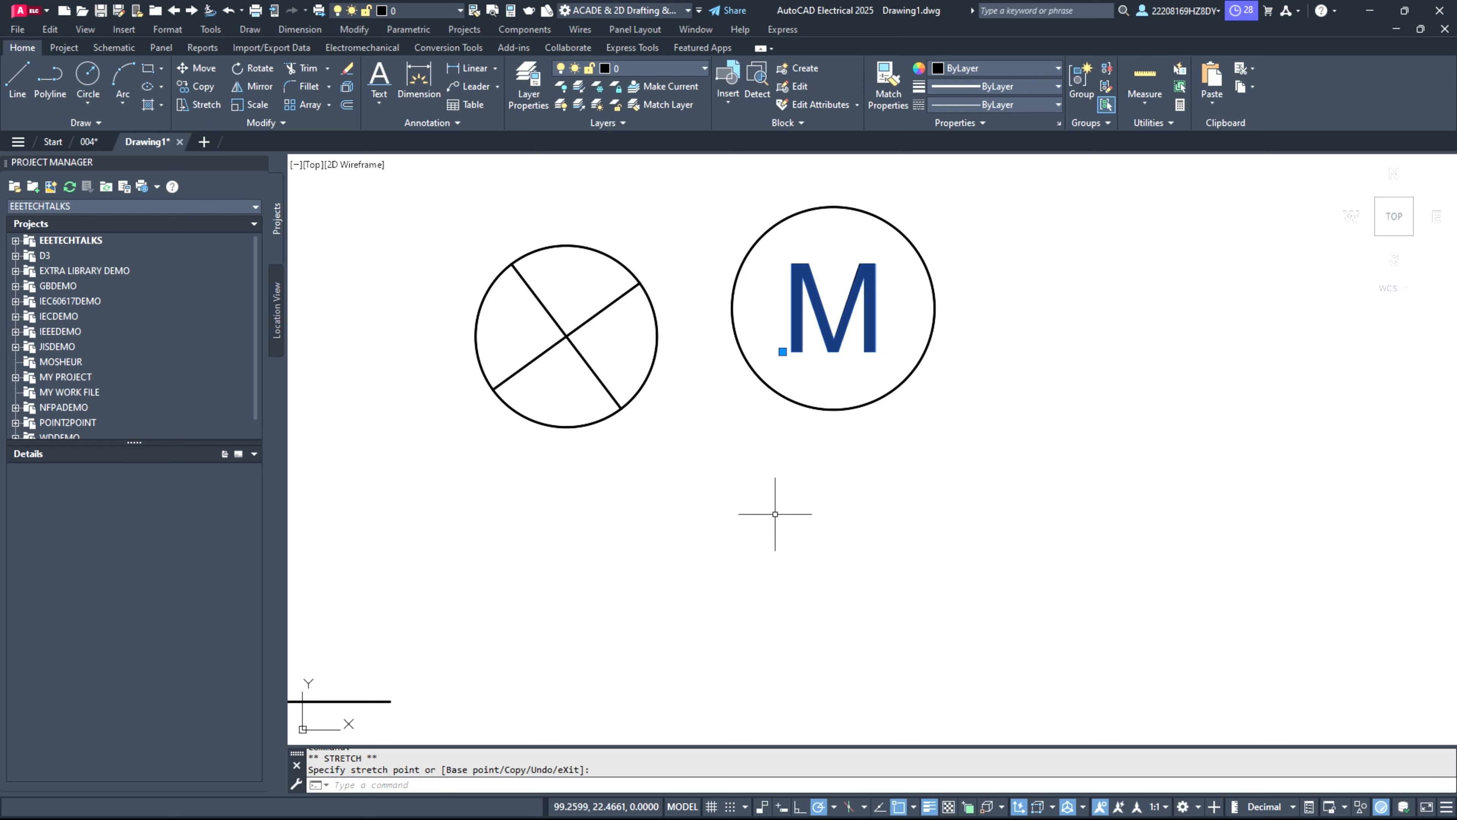
{"action": "key", "text": "Escape"}
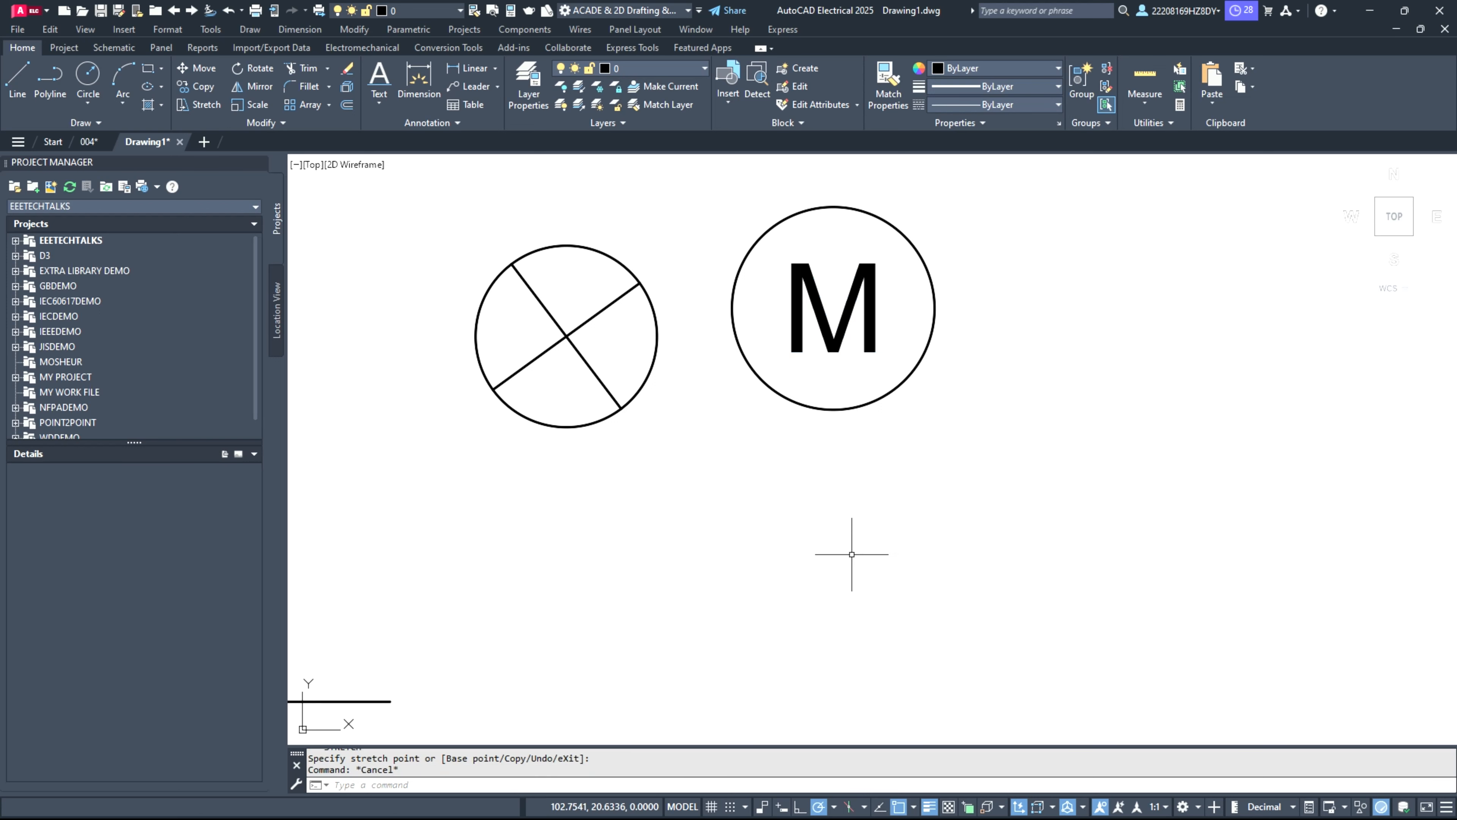
{"action": "left_click", "coordinate": [834, 343]}
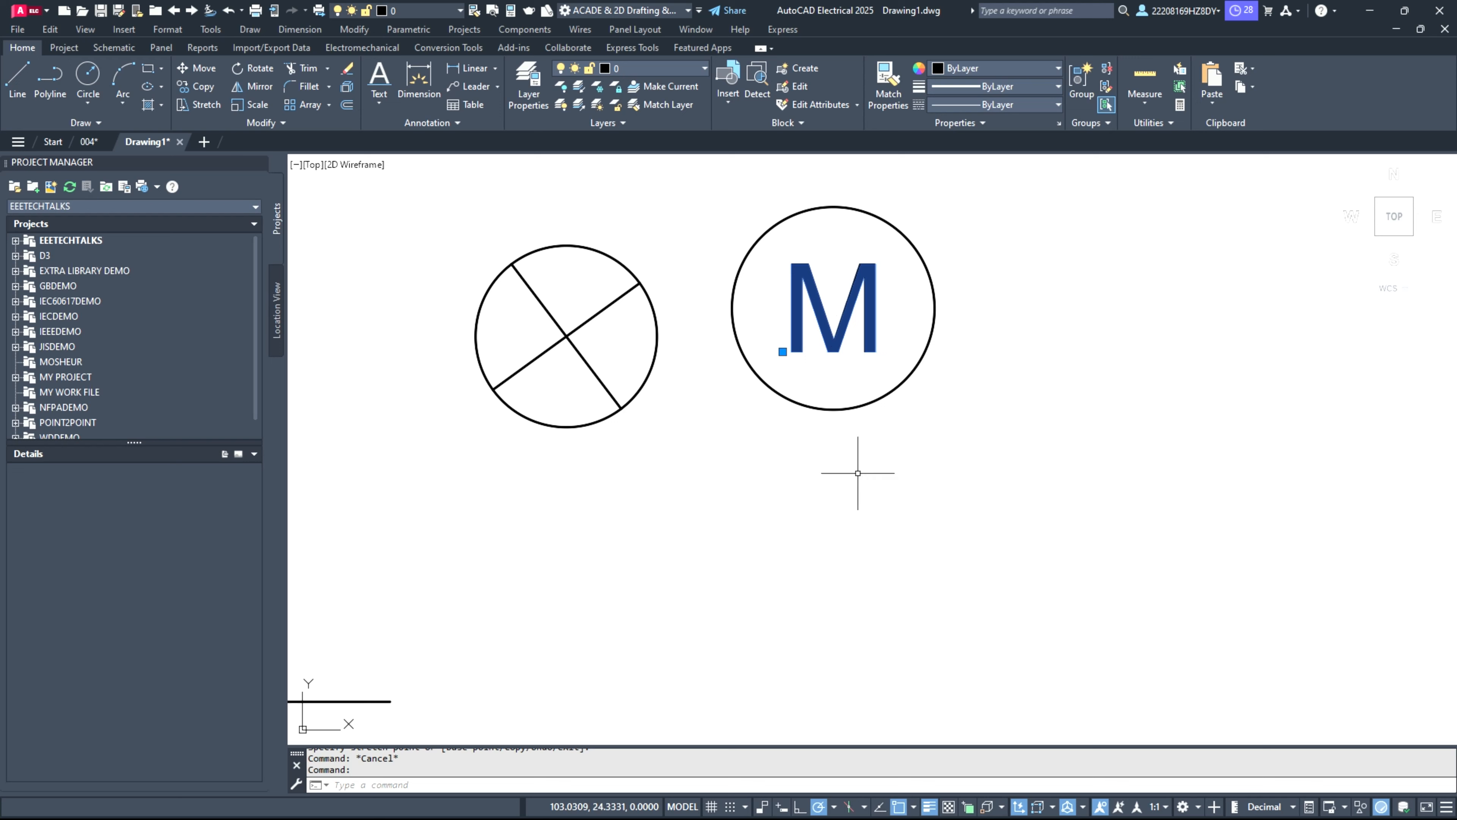
{"action": "key", "text": "Escape"}
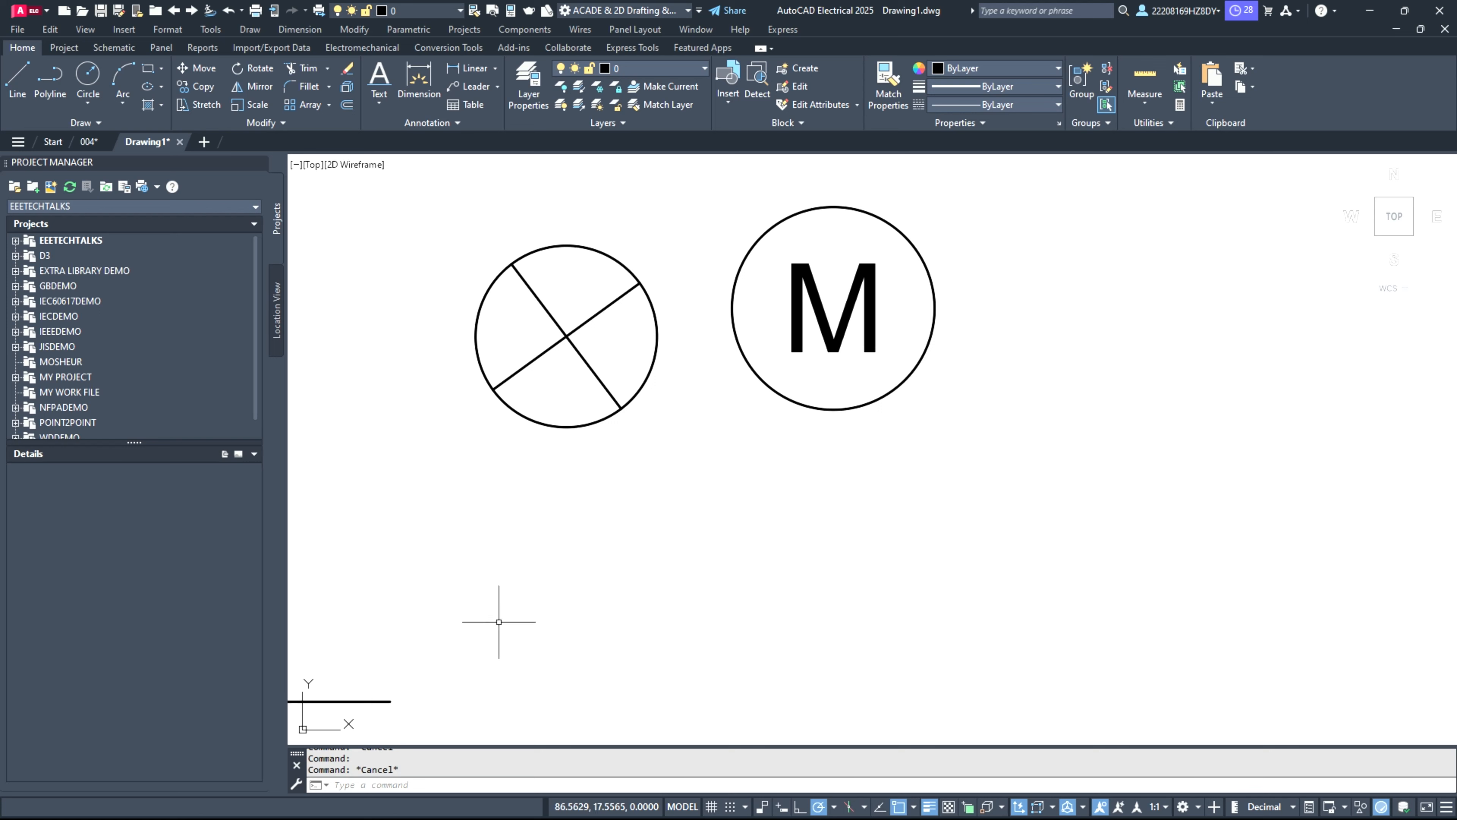
Step: Draw a horizontal line about 27 units long in an empty area of the drawing
{"action": "scroll", "coordinate": [513, 627], "scroll_direction": "down", "scroll_amount": 3}
{"action": "scroll", "coordinate": [487, 352], "scroll_direction": "up", "scroll_amount": 5}
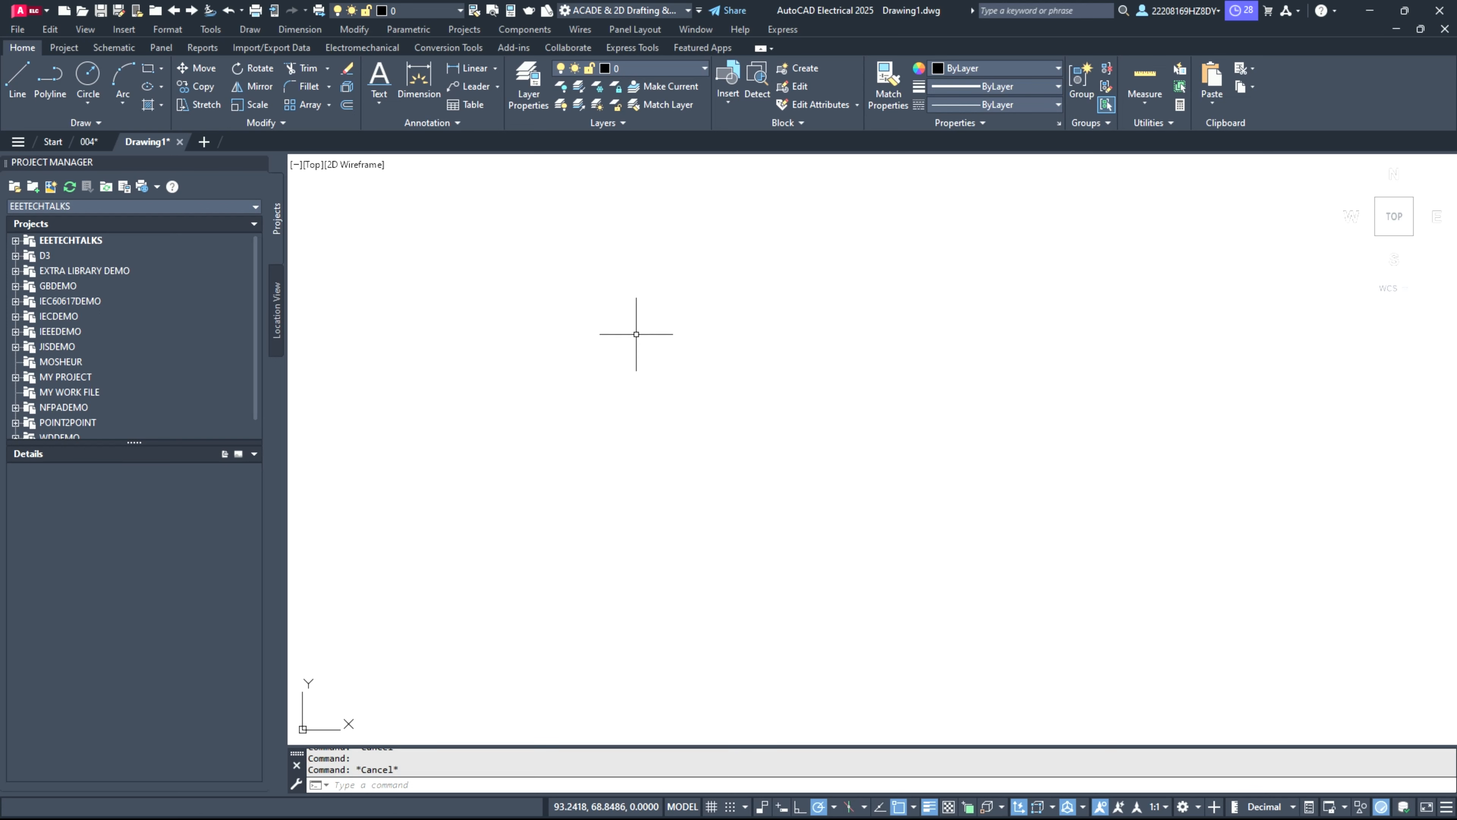
{"action": "left_click", "coordinate": [23, 102]}
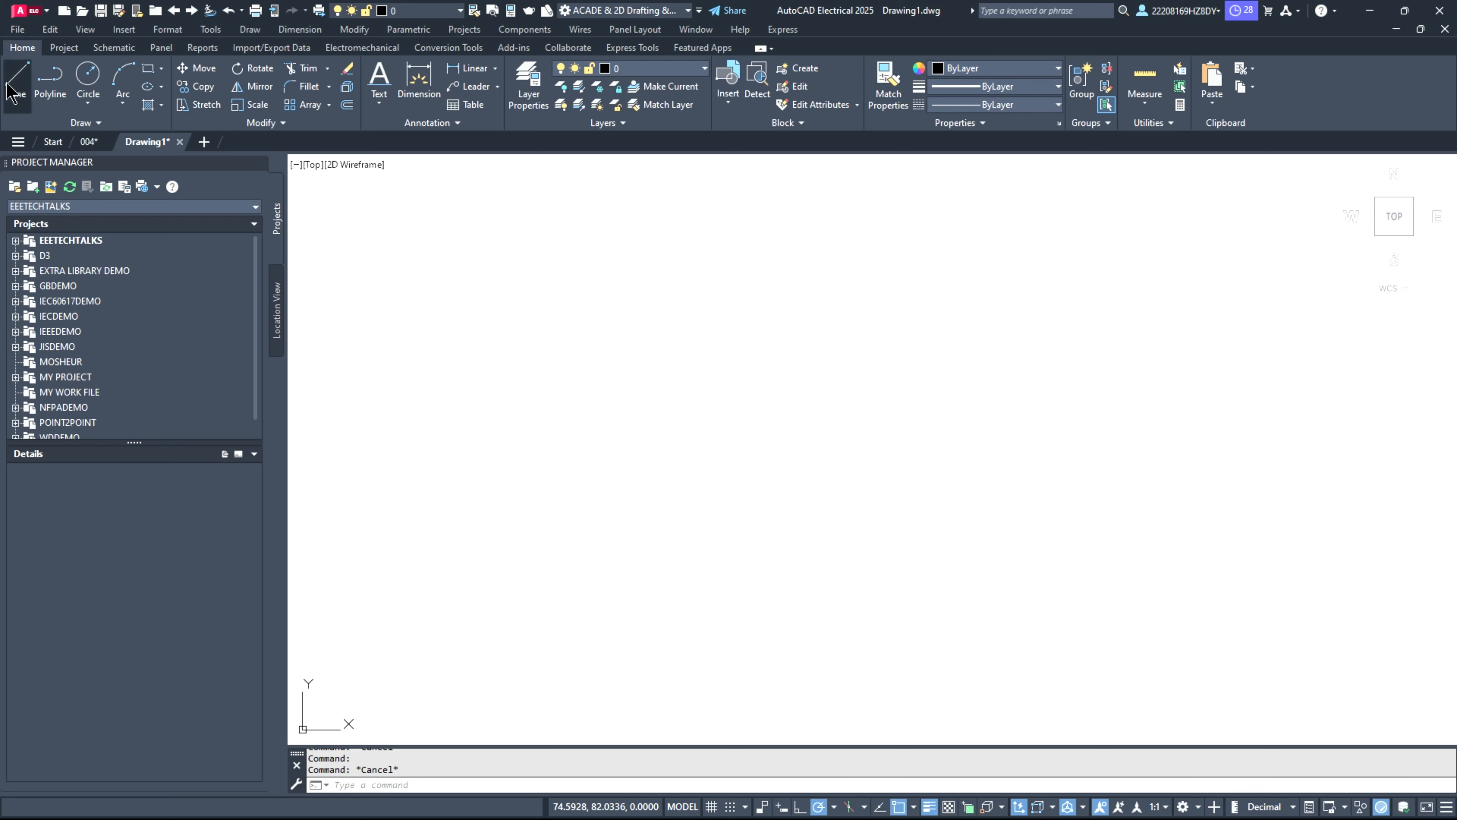
{"action": "left_click", "coordinate": [529, 399]}
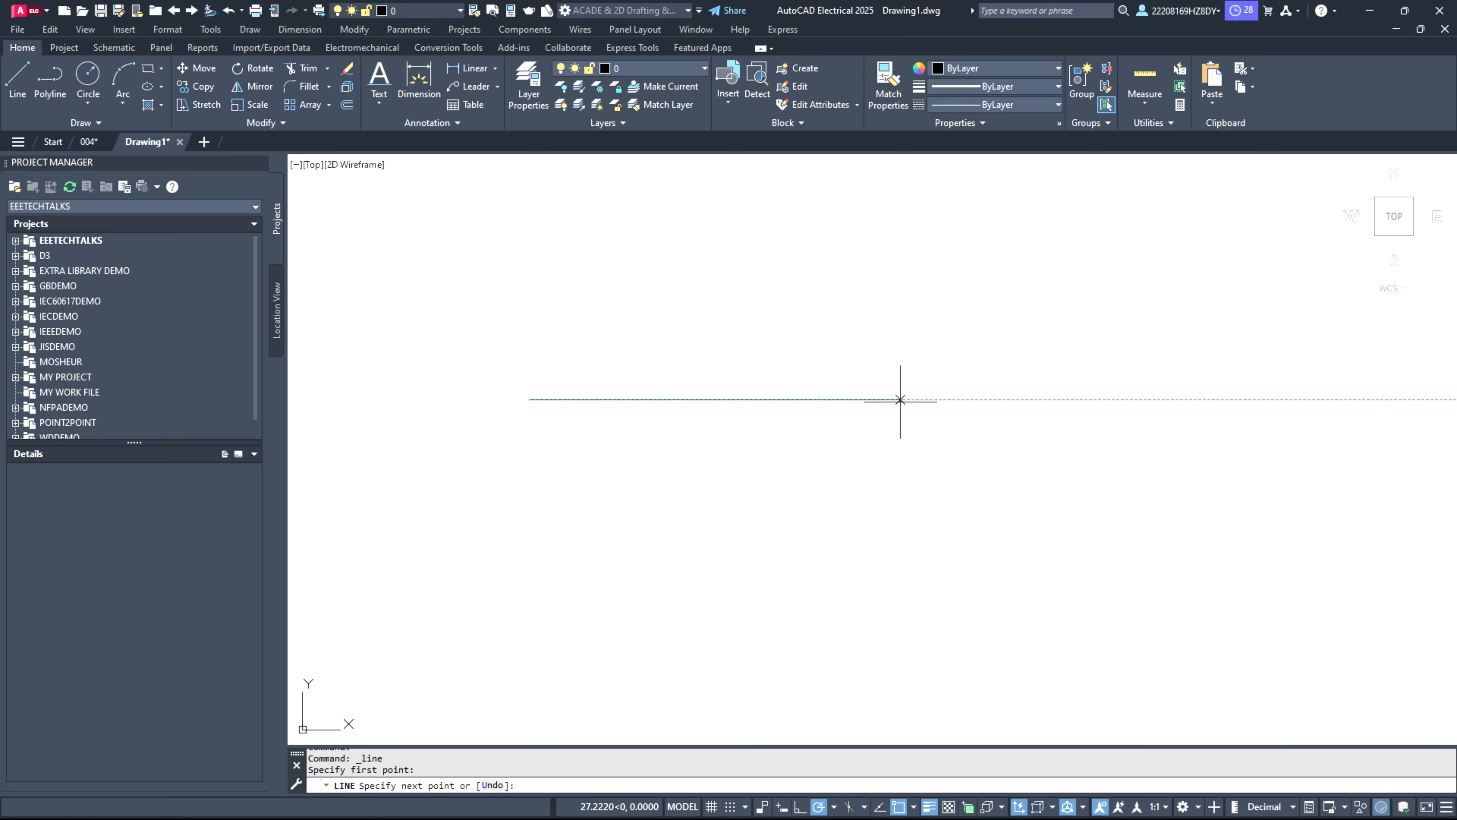
{"action": "left_click", "coordinate": [900, 399]}
{"action": "key", "text": "Return"}
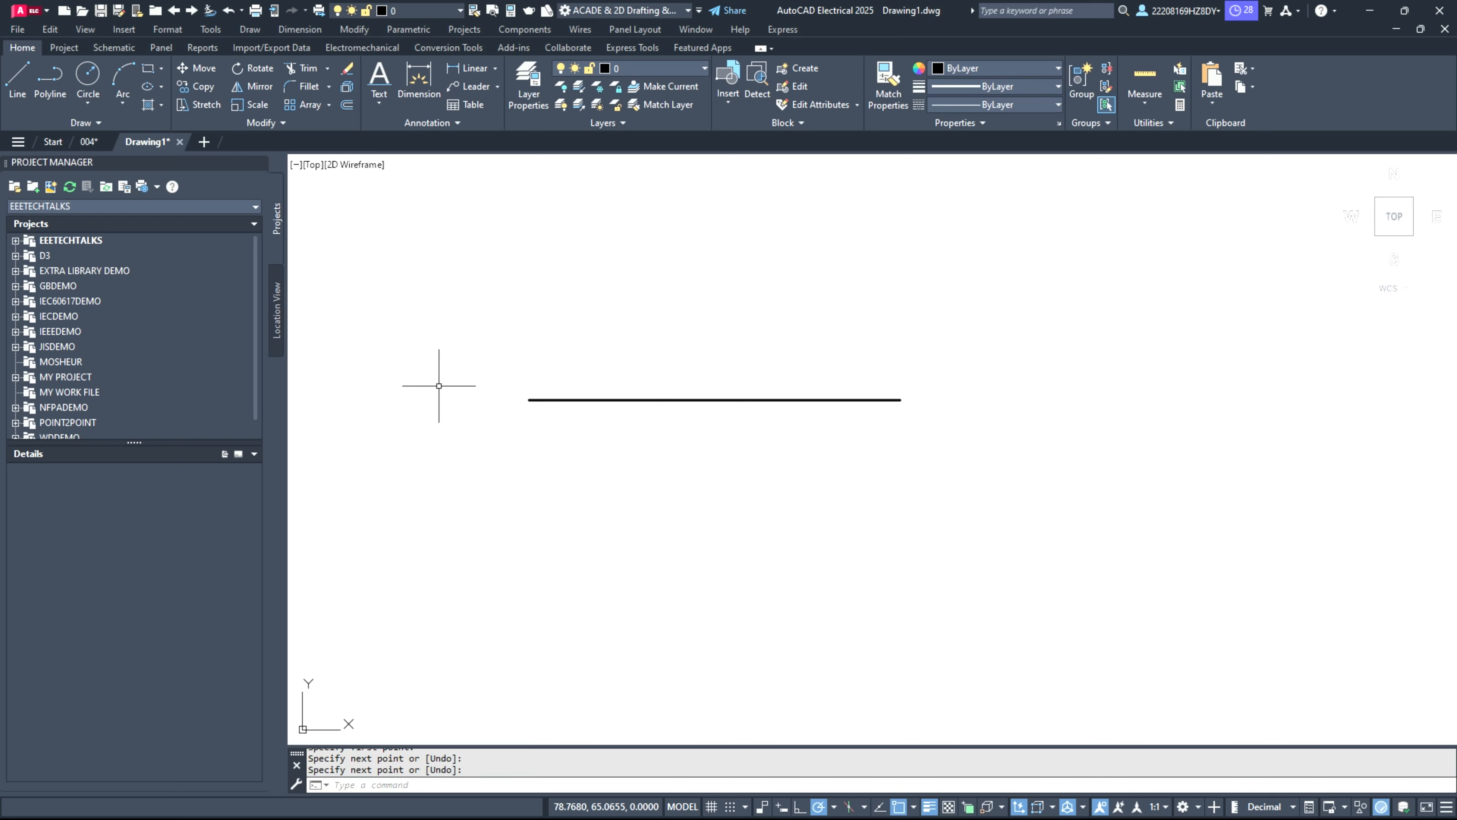
Step: Draw a circle with a radius of about 1.4 units centered on the horizontal line, roughly a quarter along from its left end
{"action": "left_click", "coordinate": [94, 77]}
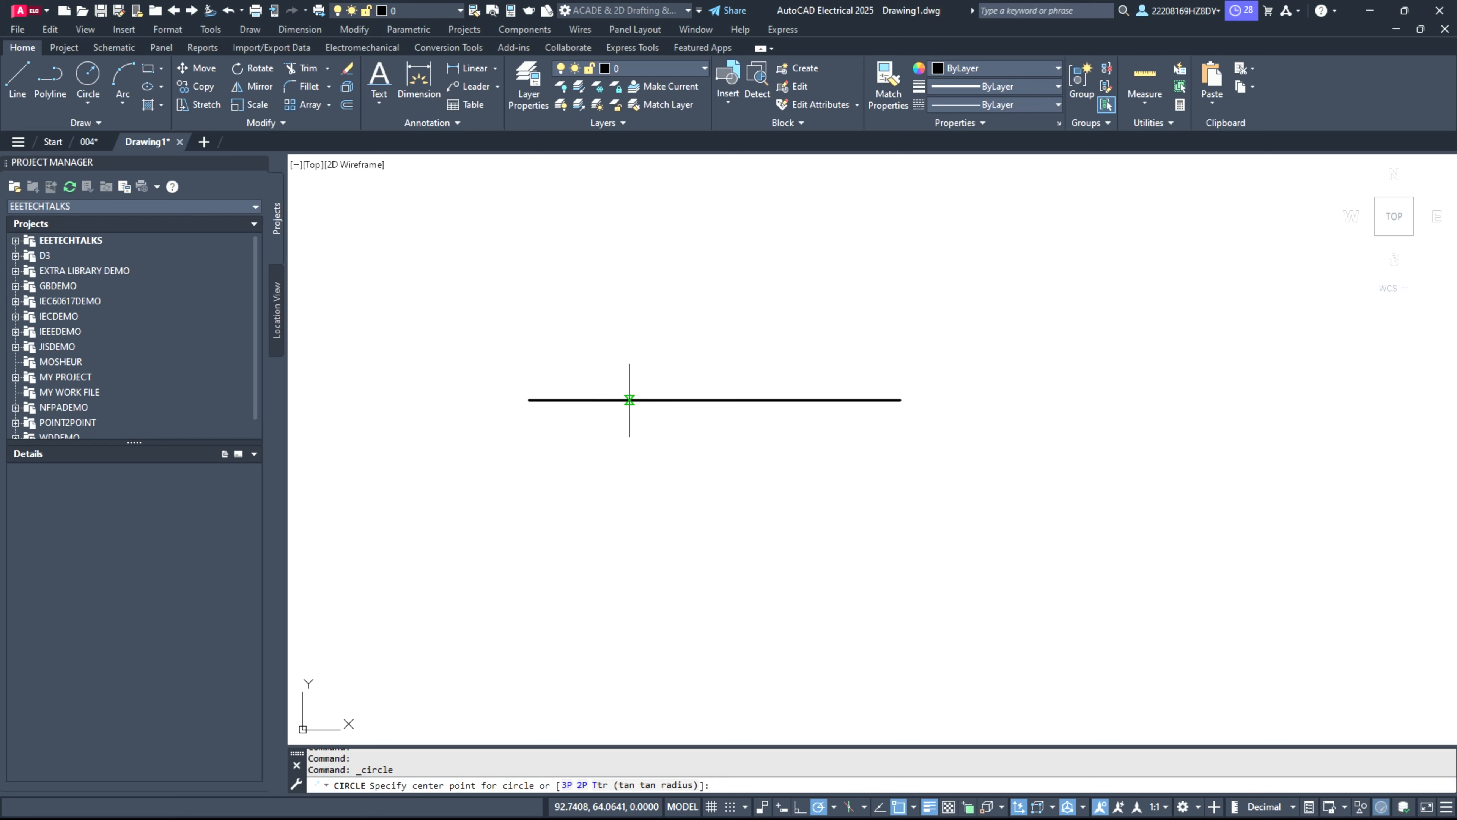
{"action": "left_click", "coordinate": [629, 400]}
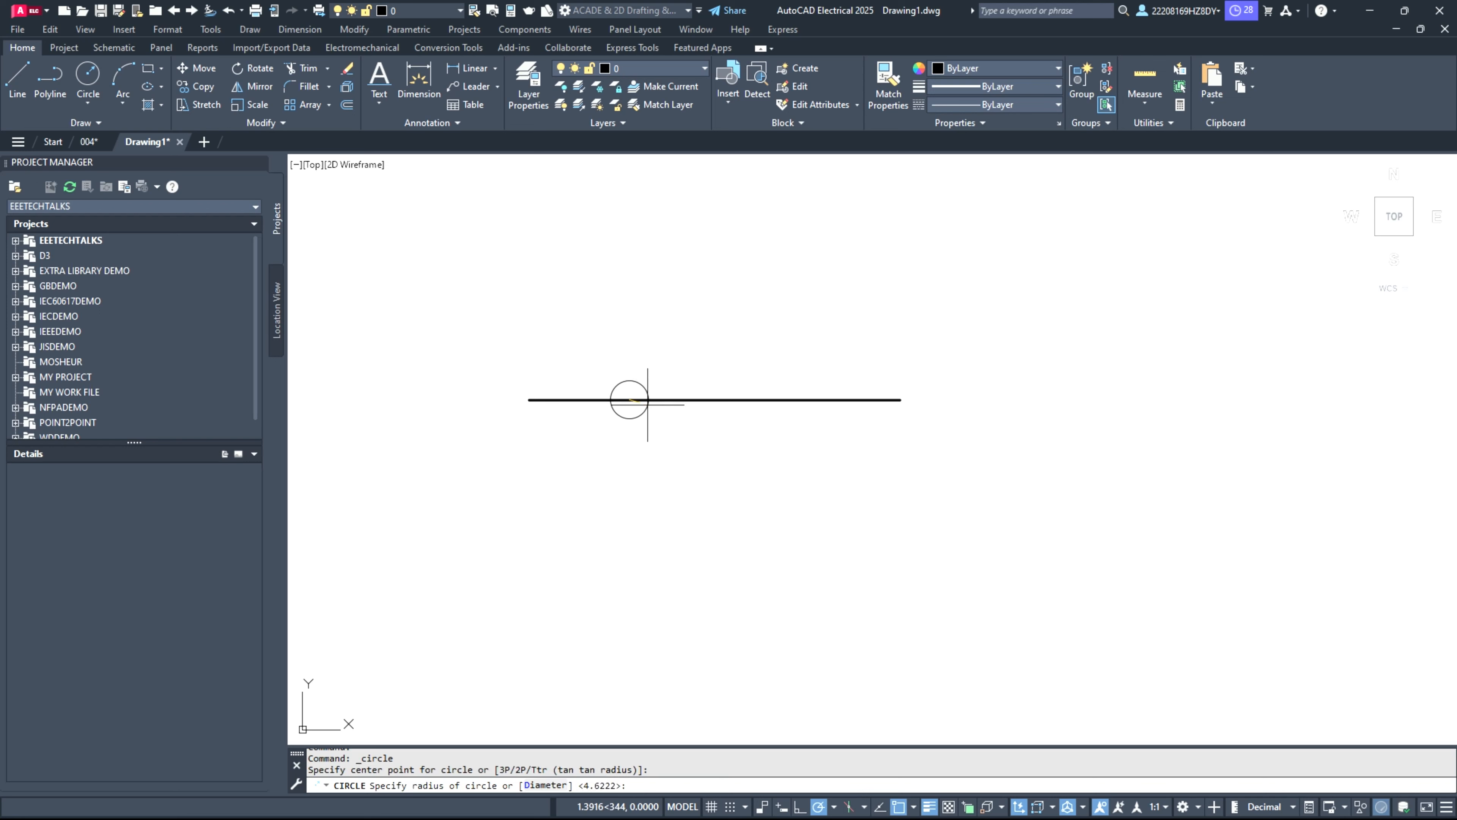
{"action": "left_click", "coordinate": [648, 404]}
Step: Copy the small circle and paste the duplicate over the horizontal line, roughly 70% along from its left end
{"action": "left_click", "coordinate": [634, 416]}
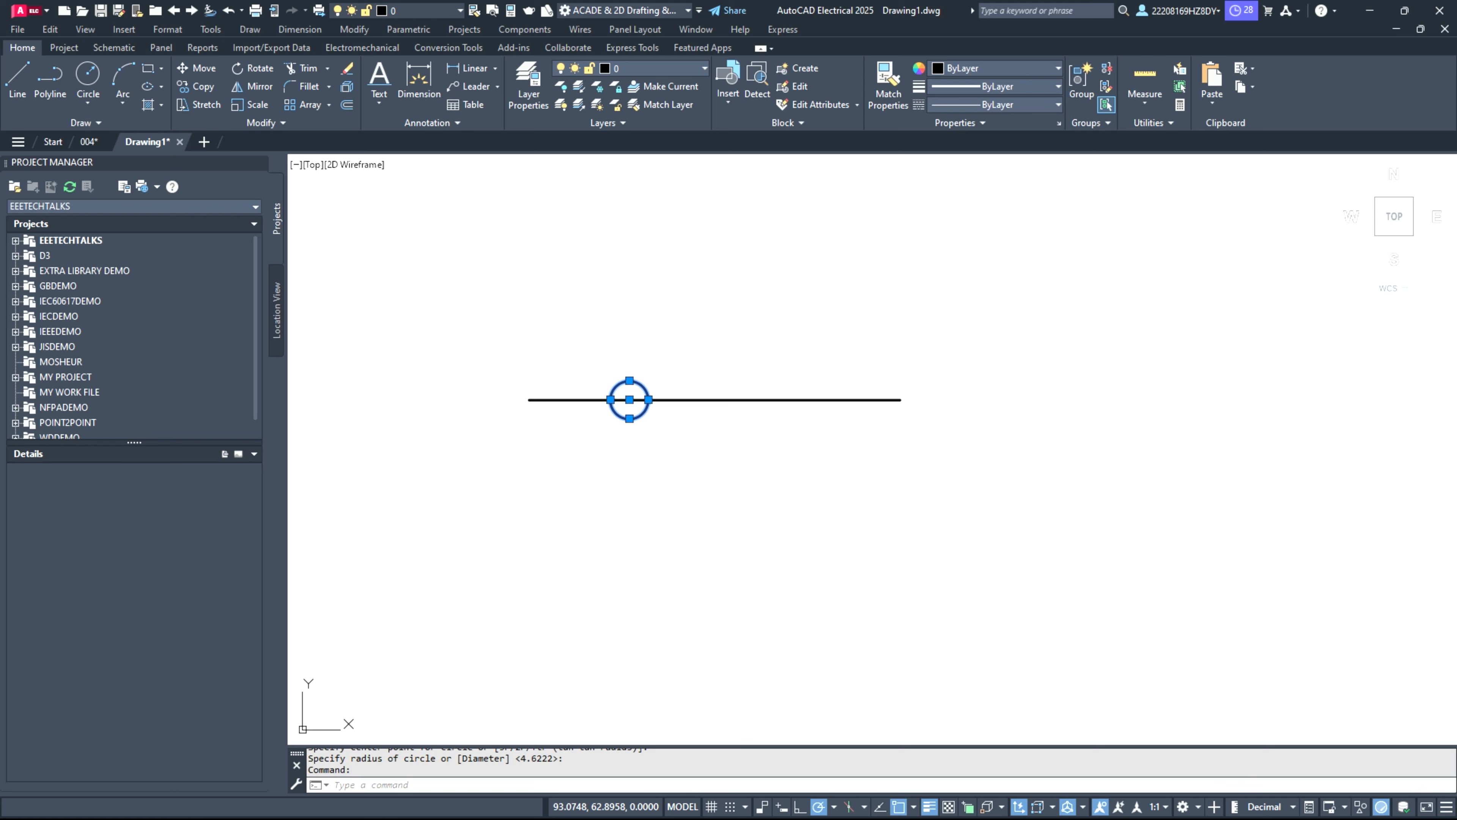
{"action": "key", "text": "ctrl+c"}
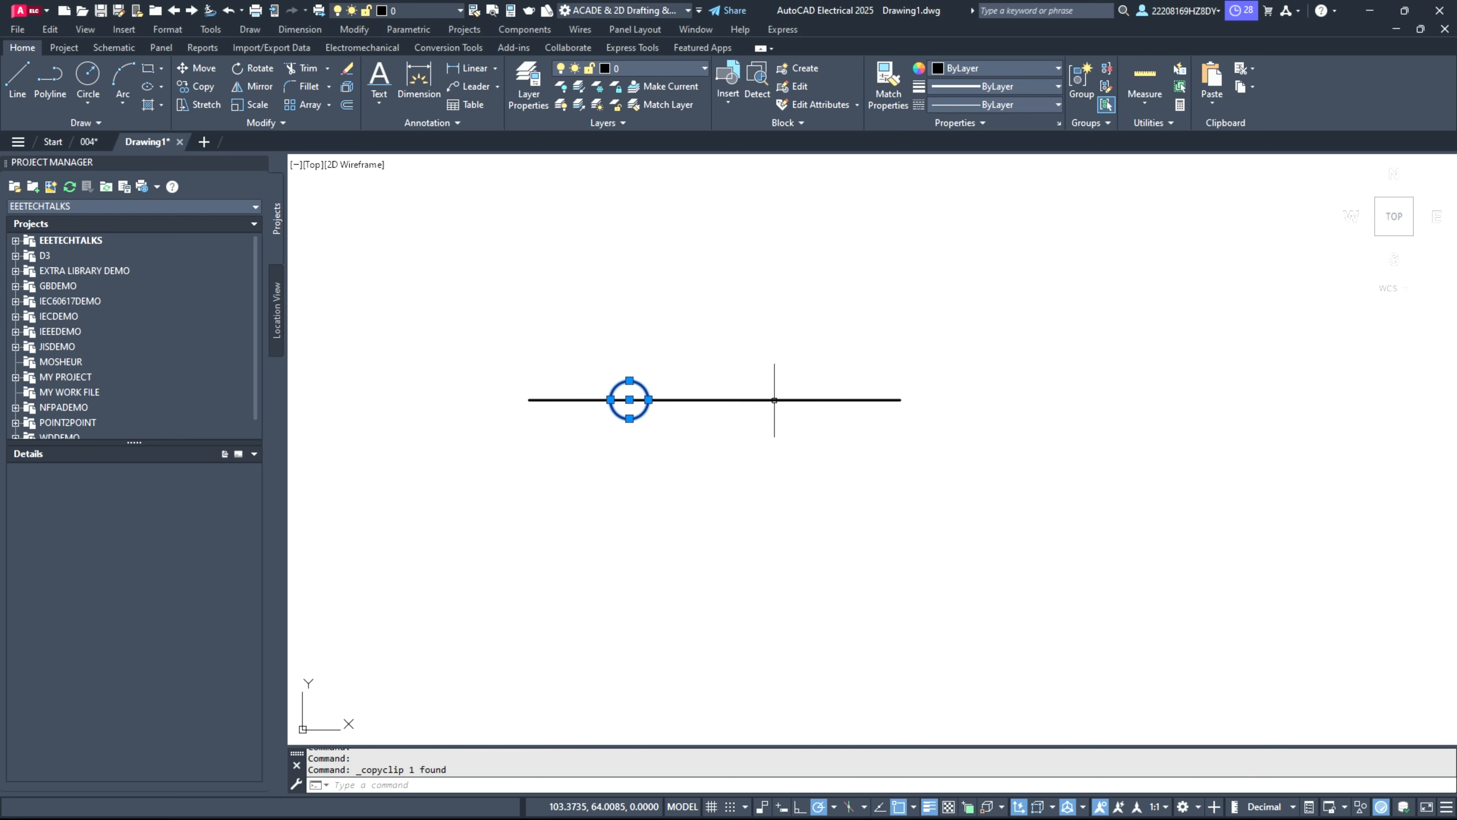
{"action": "key", "text": "ctrl+v"}
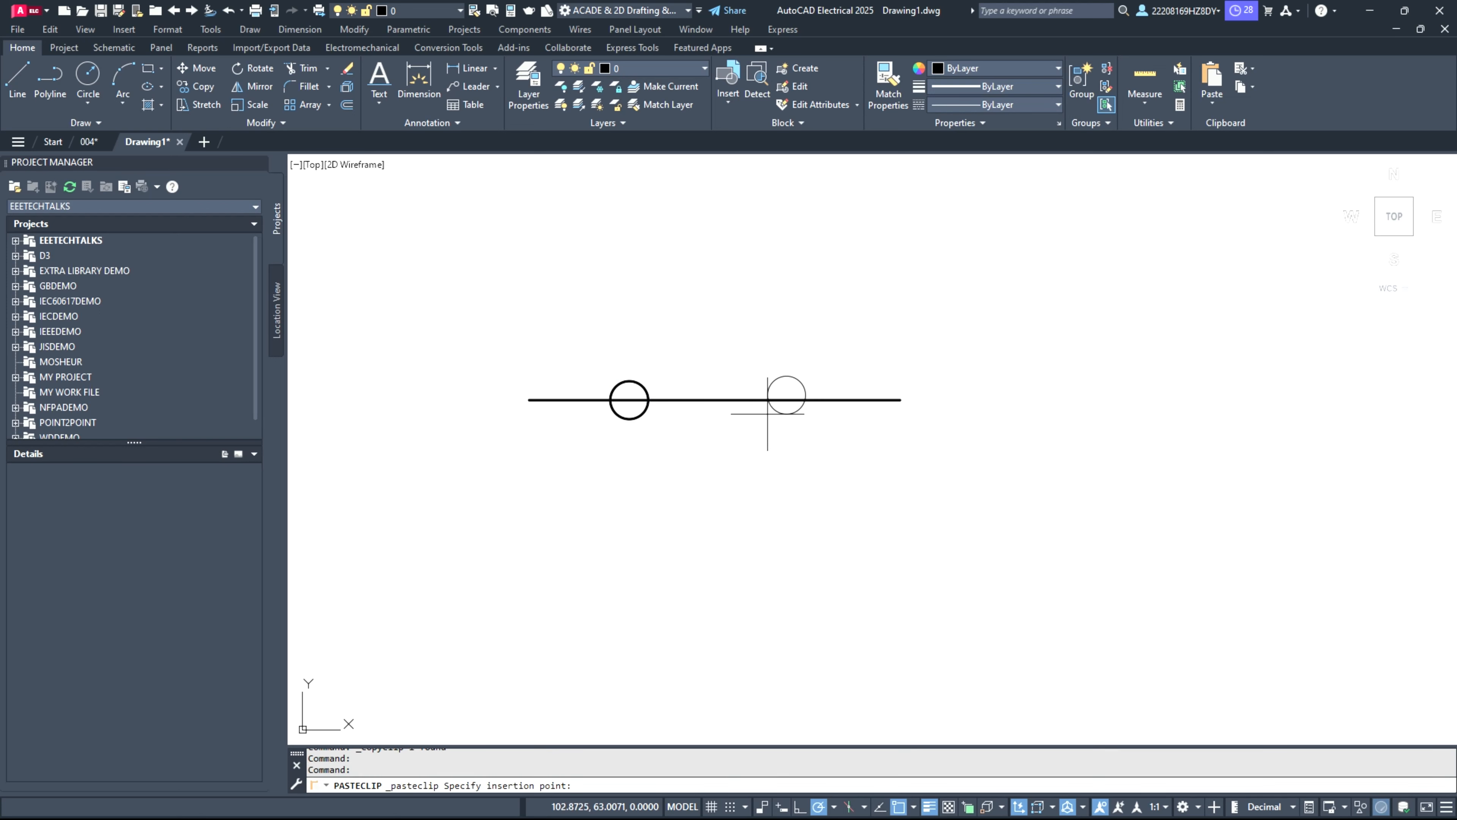
{"action": "scroll", "coordinate": [787, 412], "scroll_direction": "up", "scroll_amount": 8}
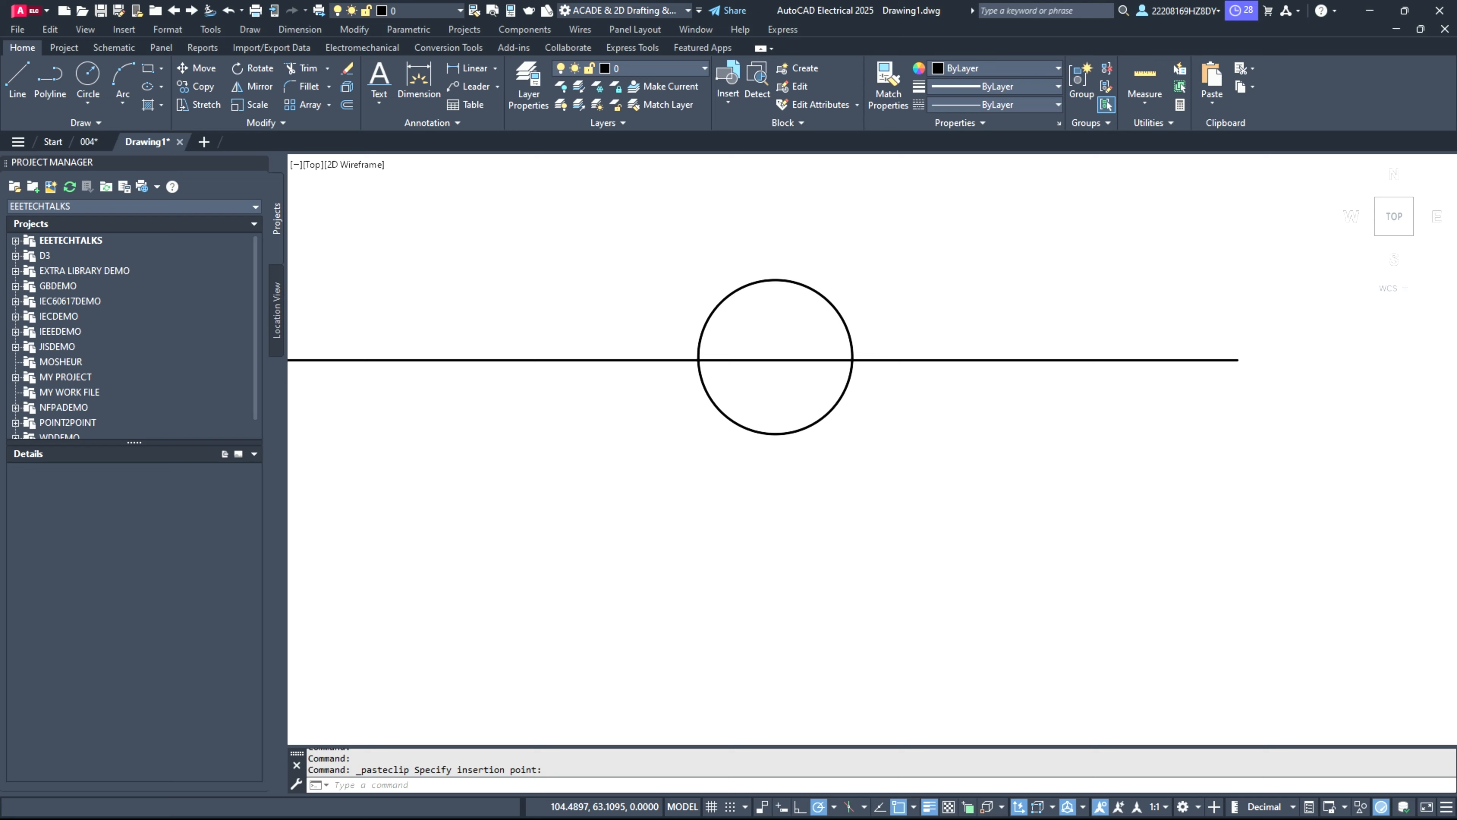
Step: Move the pasted circle straight down so its center snaps perpendicular onto the horizontal line
{"action": "left_click", "coordinate": [787, 449]}
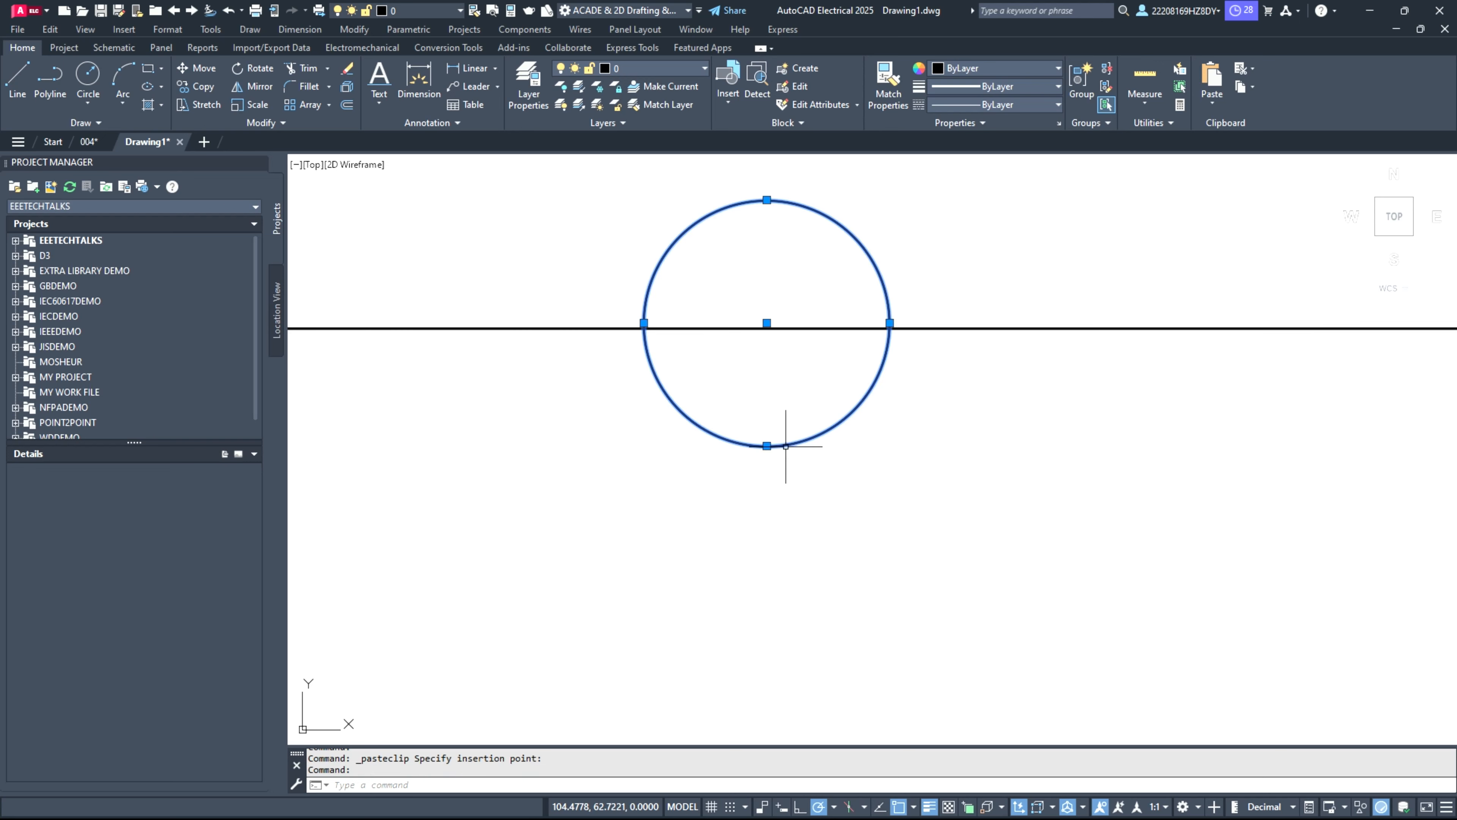
{"action": "left_click", "coordinate": [766, 322]}
{"action": "scroll", "coordinate": [767, 323], "scroll_direction": "up", "scroll_amount": 3}
{"action": "scroll", "coordinate": [768, 322], "scroll_direction": "up", "scroll_amount": 4}
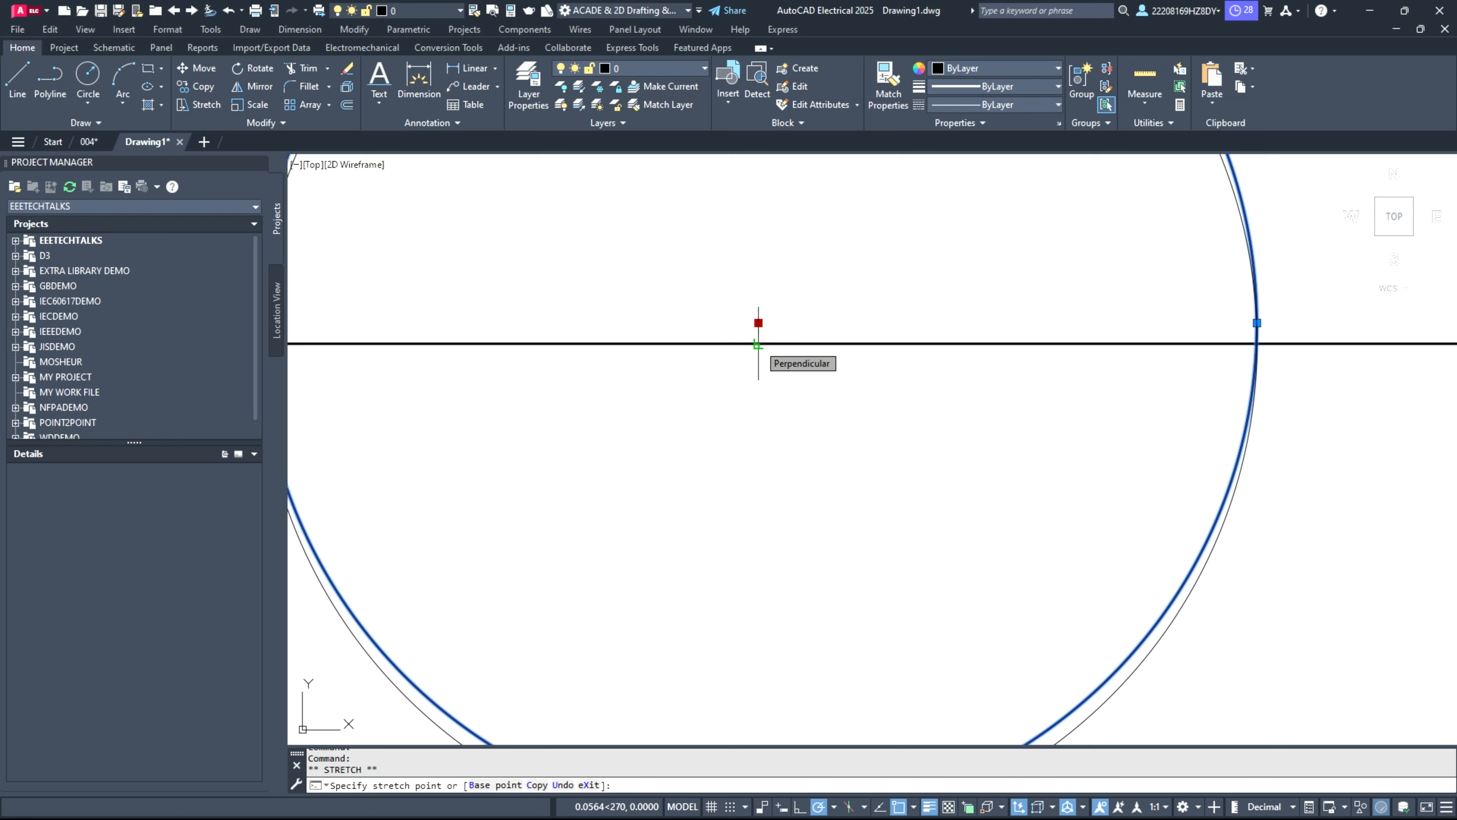
{"action": "left_click", "coordinate": [759, 343]}
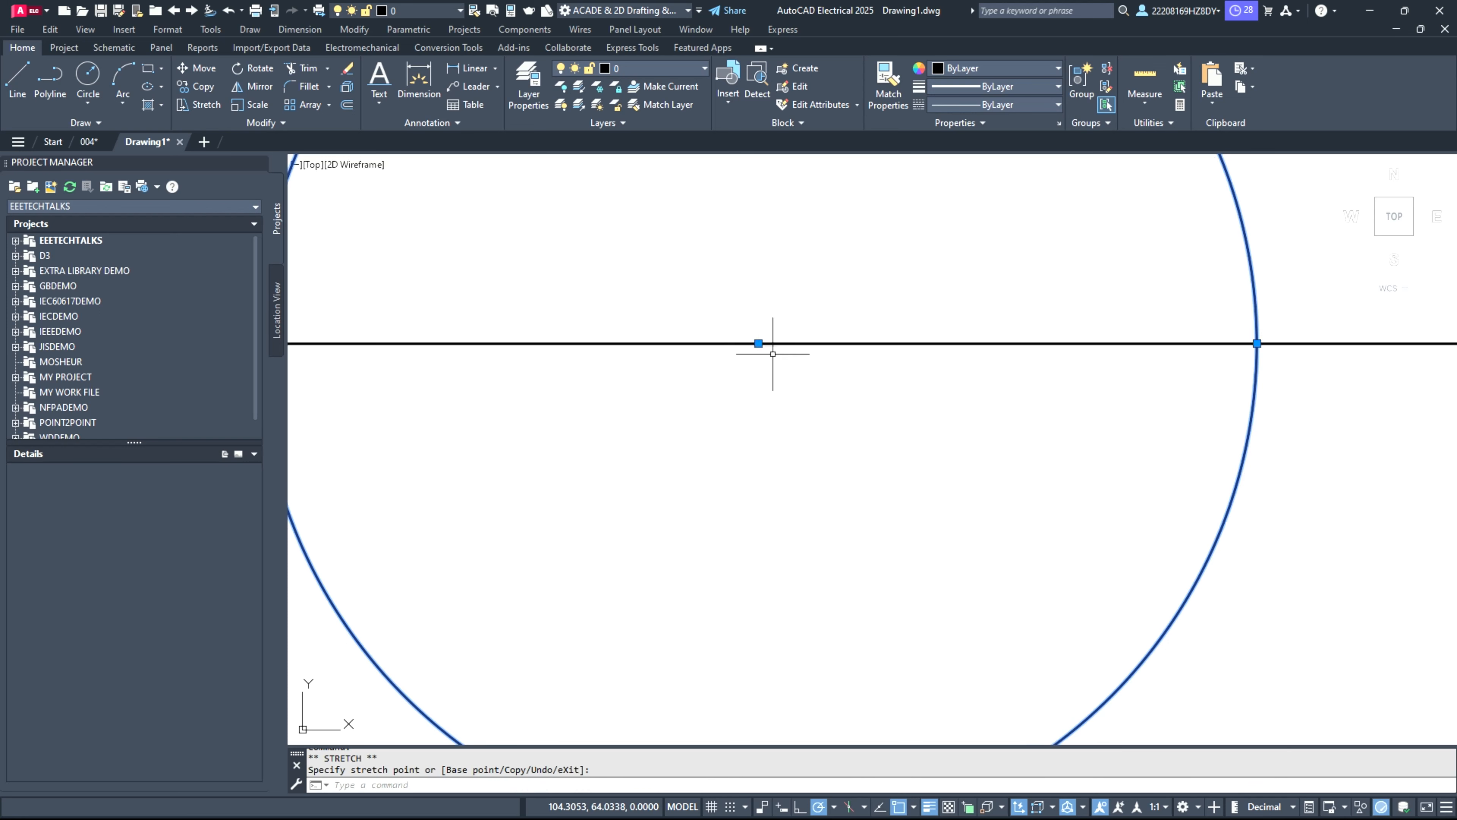
{"action": "scroll", "coordinate": [758, 450], "scroll_direction": "down", "scroll_amount": 4}
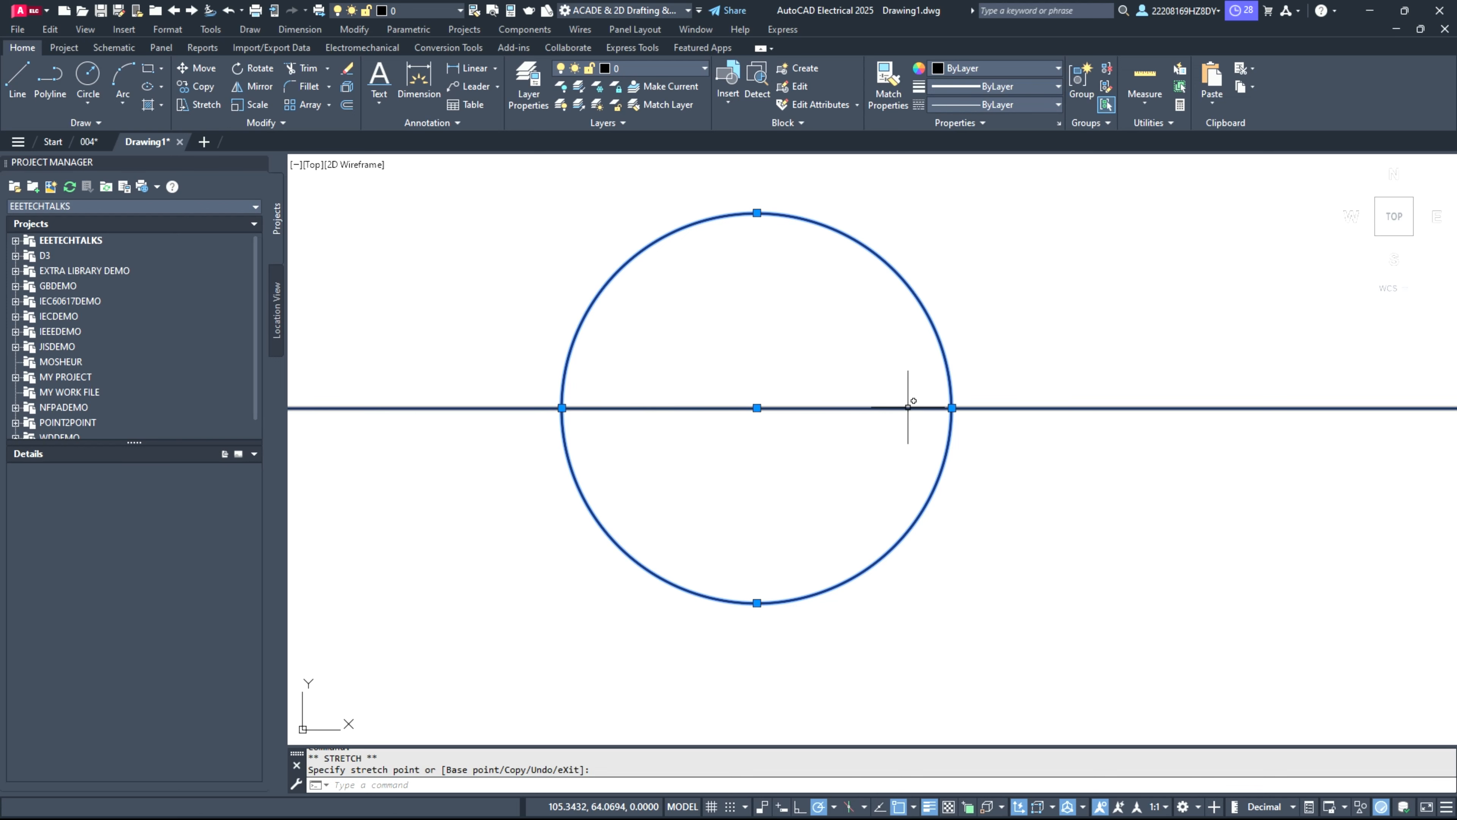
{"action": "scroll", "coordinate": [757, 450], "scroll_direction": "down", "scroll_amount": 5}
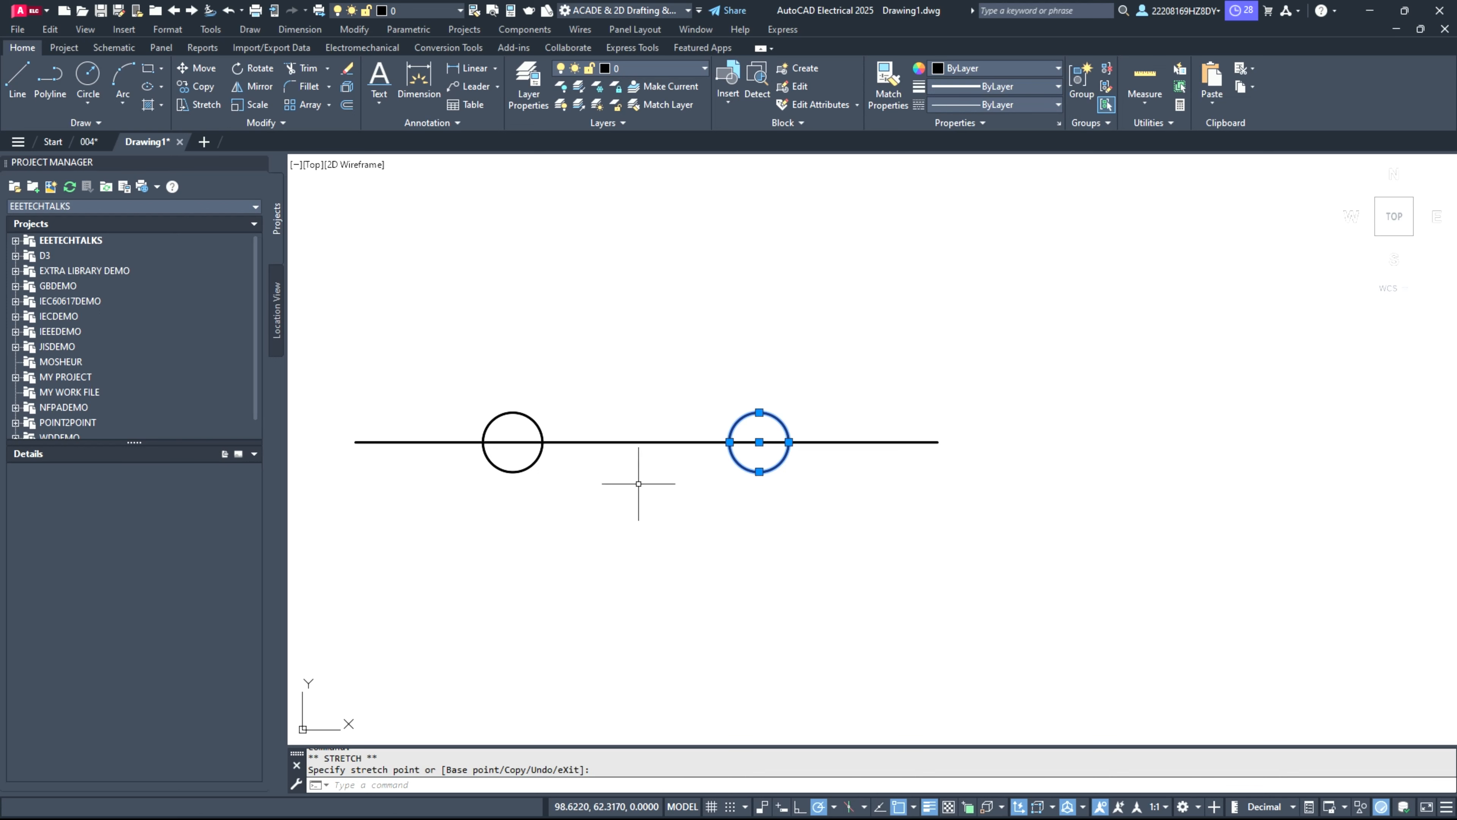
Step: Try to trim the horizontal line inside the left circle with the right circle preselected as the cutting edge, and undo it
{"action": "left_click", "coordinate": [304, 68]}
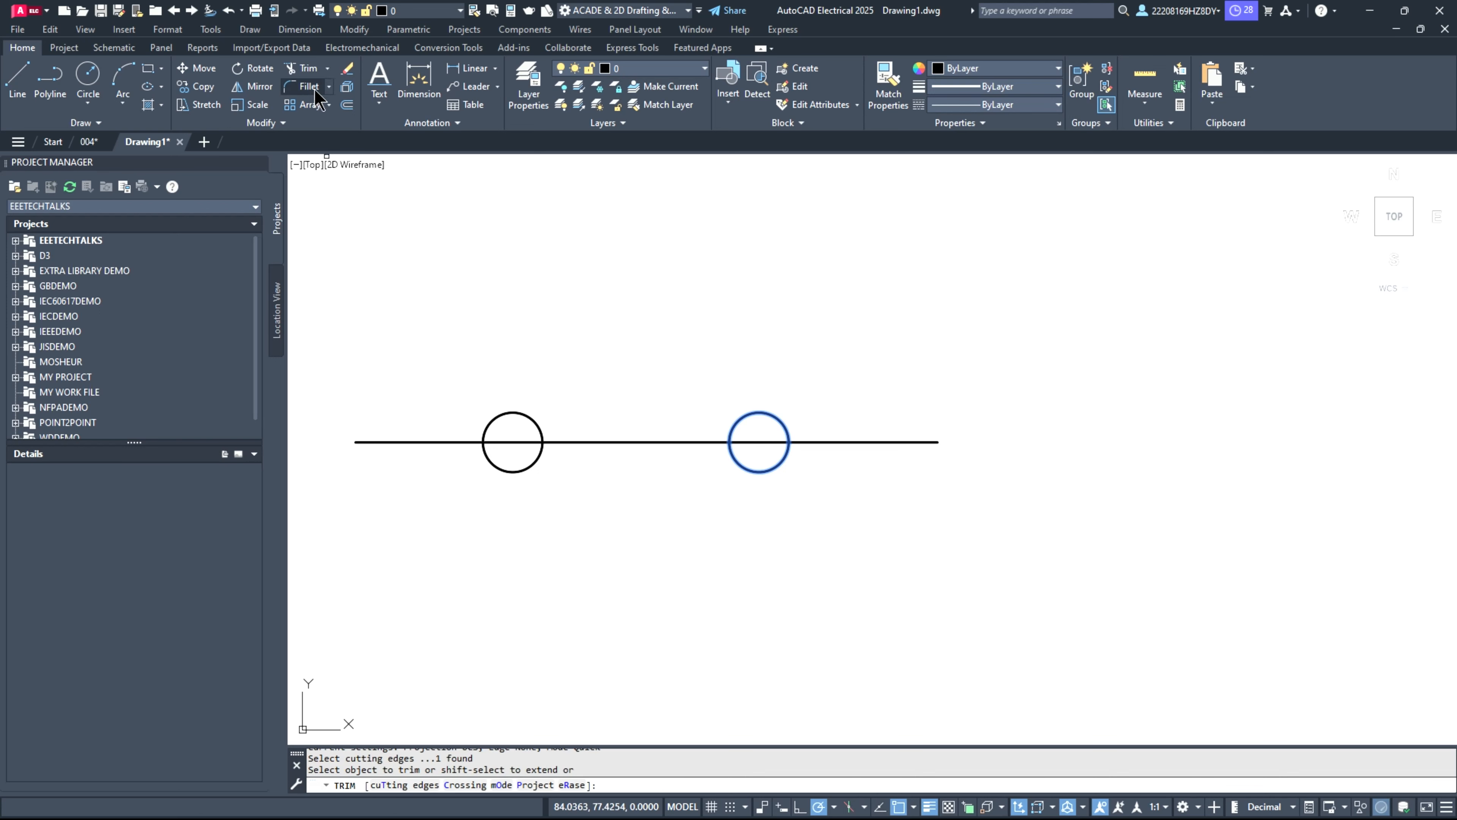
{"action": "left_click_drag", "start_coordinate": [507, 452], "coordinate": [507, 438]}
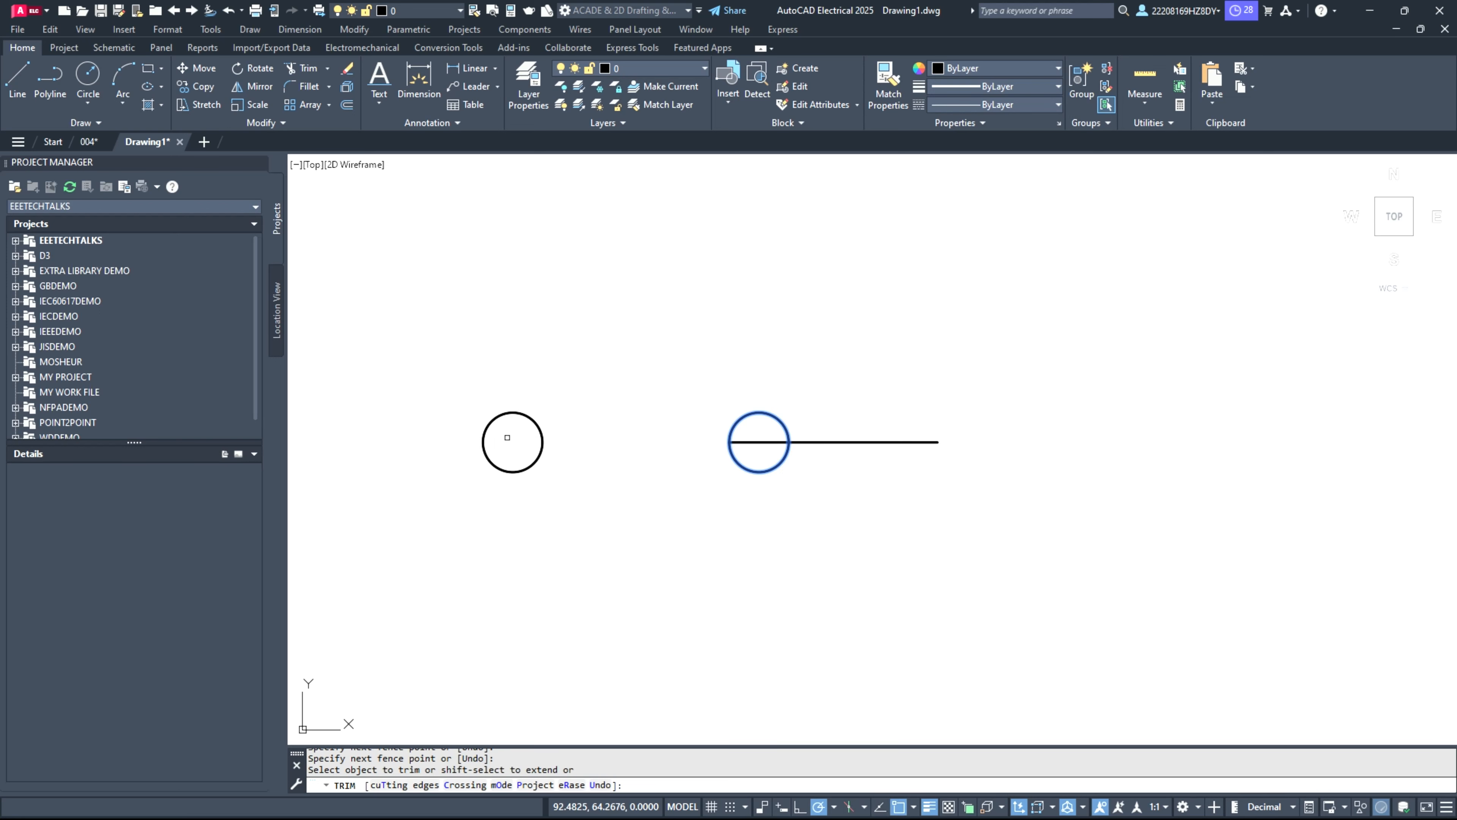
{"action": "key", "text": "ctrl+z"}
{"action": "key", "text": "Escape"}
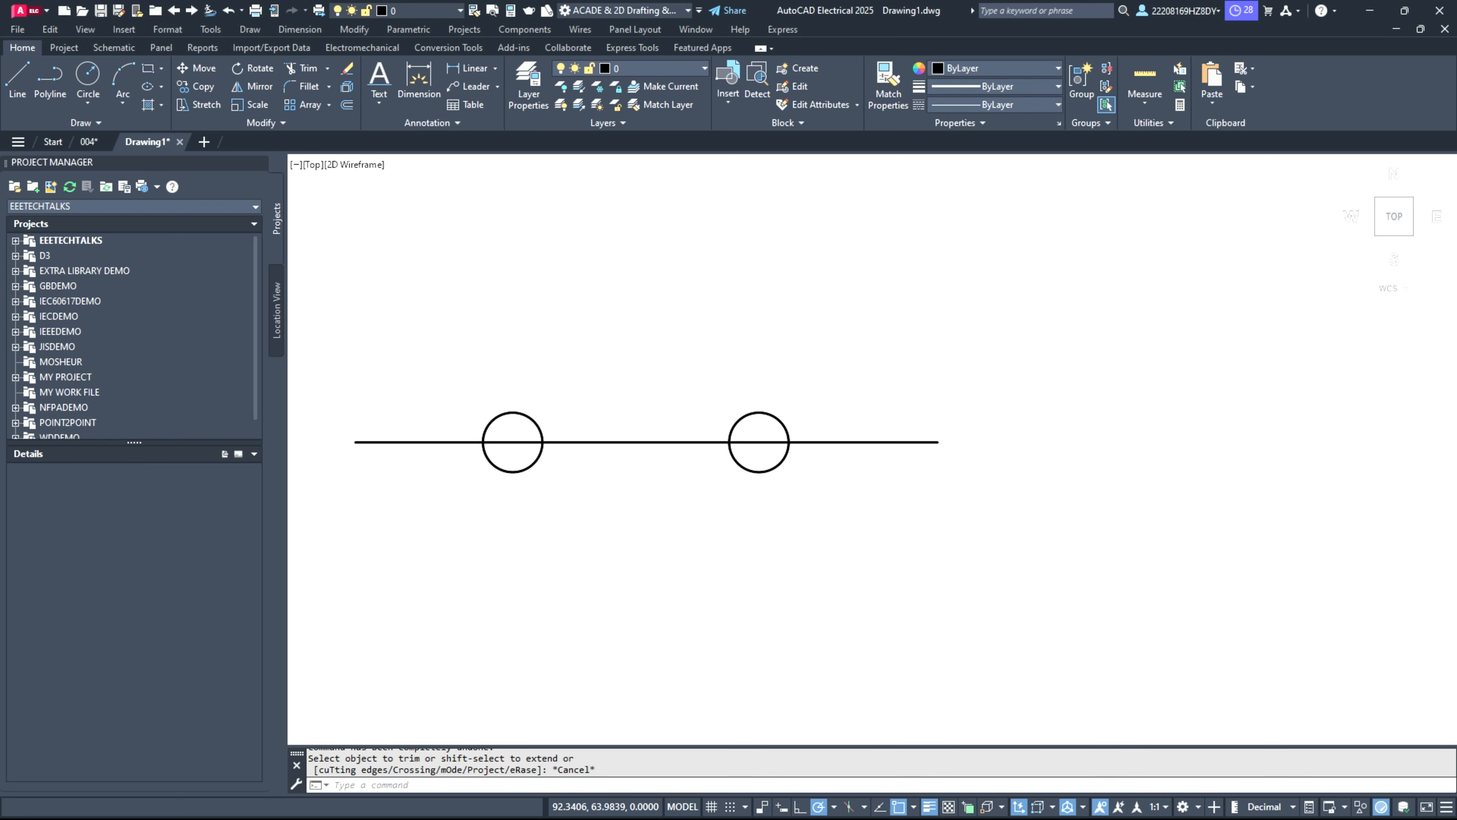
Step: Shift the left circle slightly to the left, snapping its center onto the horizontal line
{"action": "scroll", "coordinate": [503, 446], "scroll_direction": "up", "scroll_amount": 8}
{"action": "left_click", "coordinate": [648, 710]}
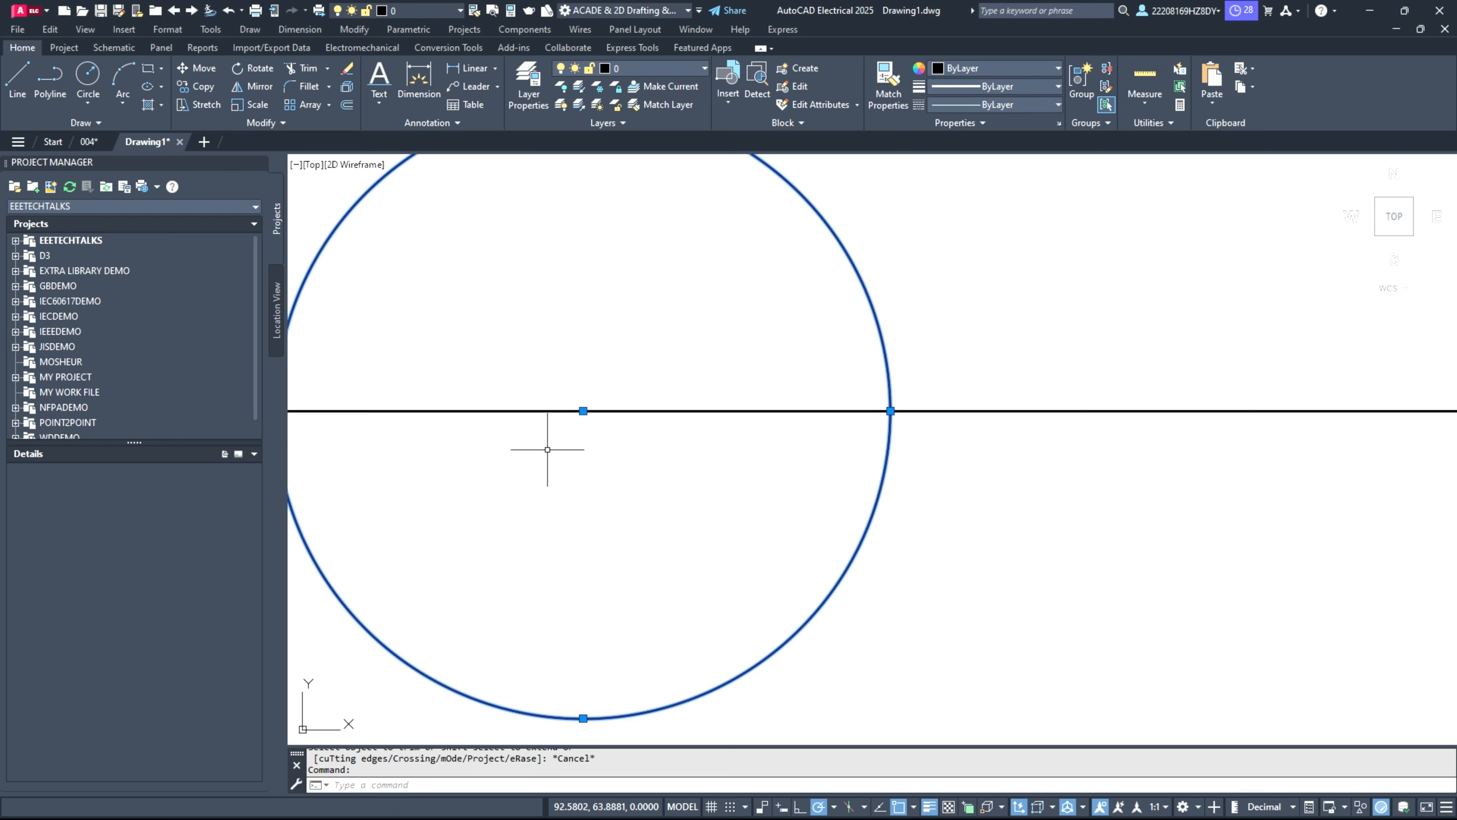
{"action": "left_click", "coordinate": [583, 411]}
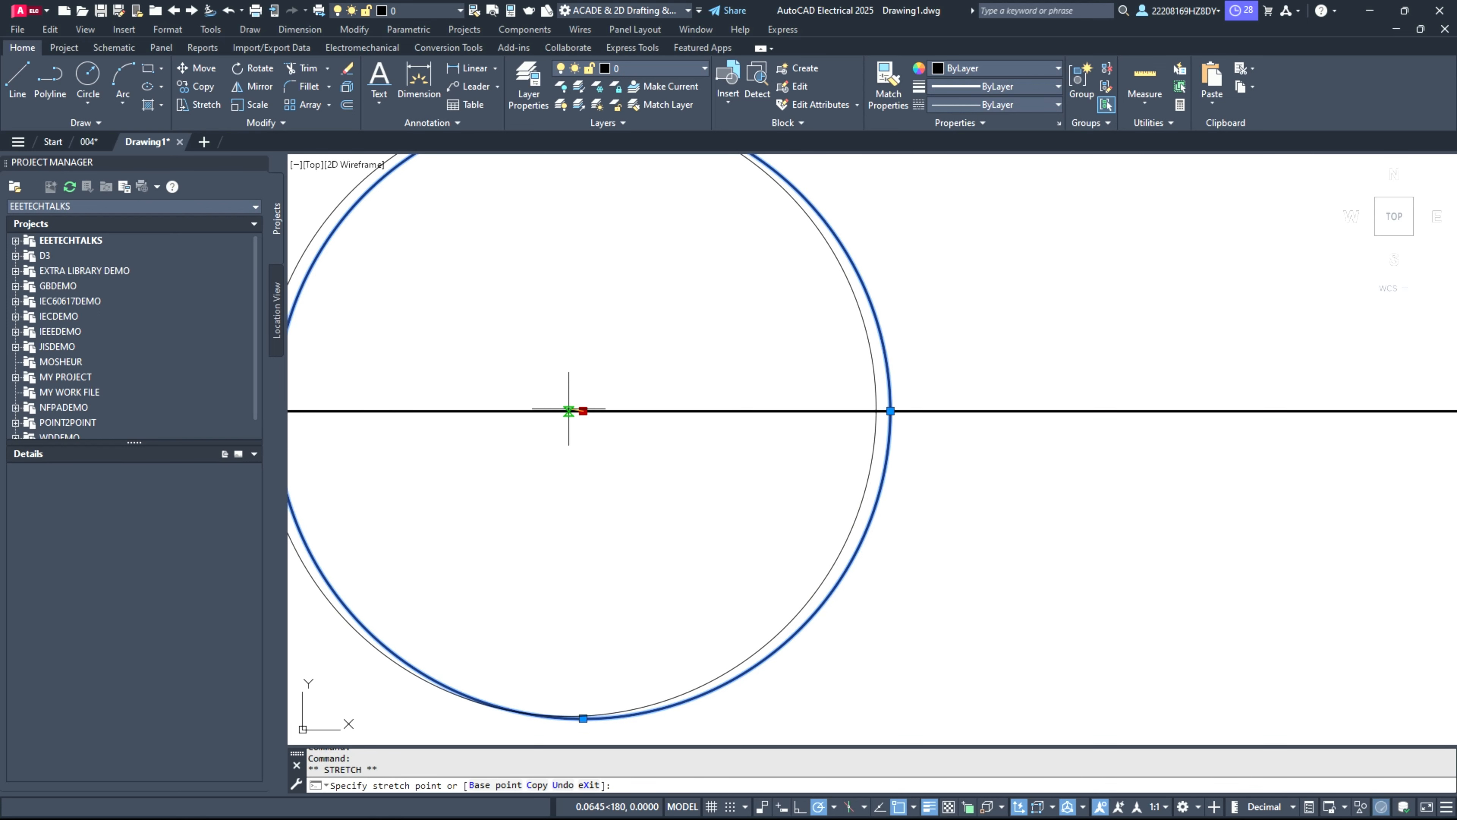
{"action": "scroll", "coordinate": [568, 410], "scroll_direction": "down", "scroll_amount": 6}
{"action": "key", "text": "Escape"}
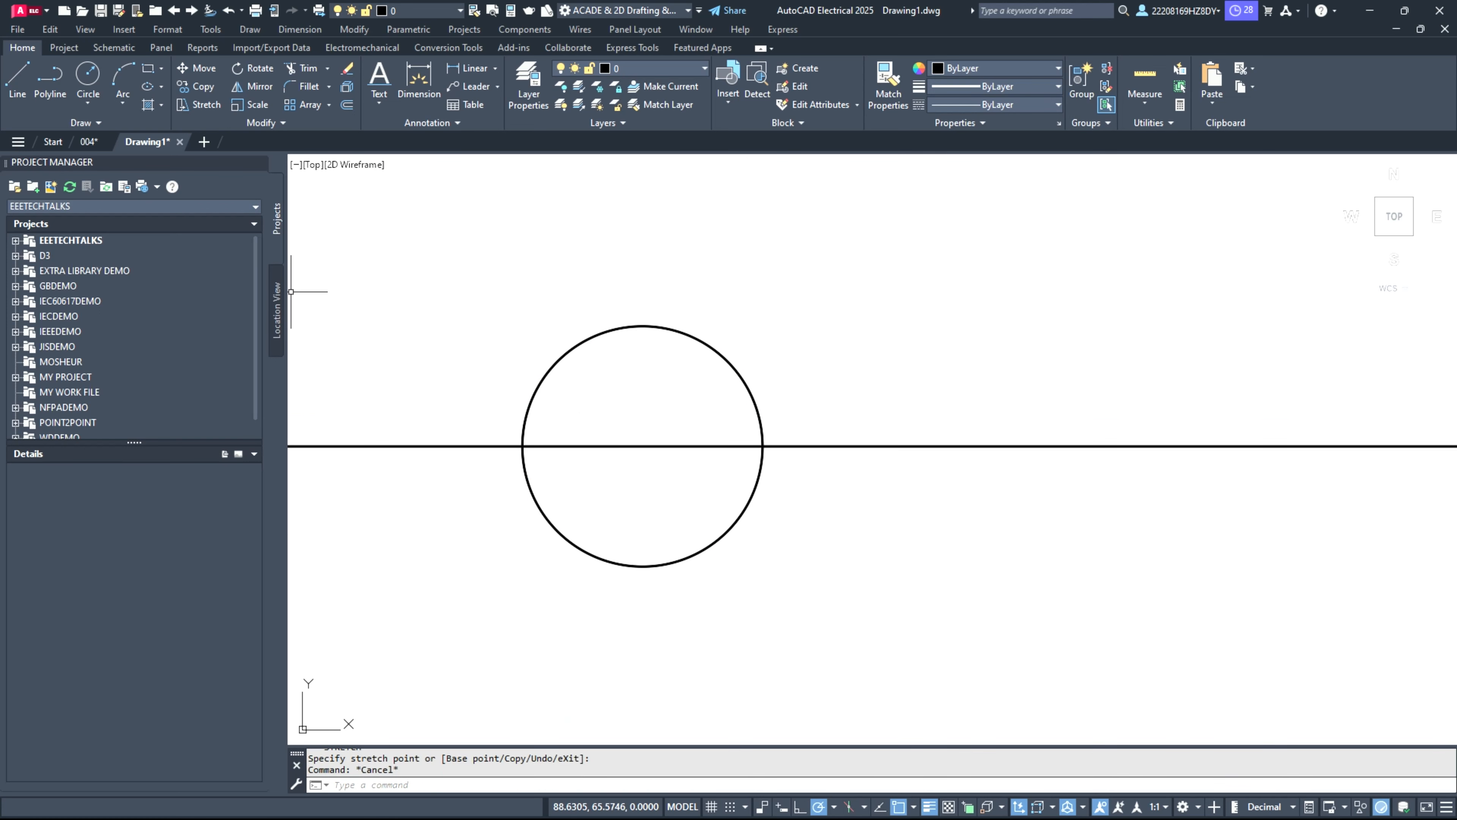
Step: Trim away the parts of the horizontal line that lie inside the left and right circles
{"action": "left_click", "coordinate": [304, 67]}
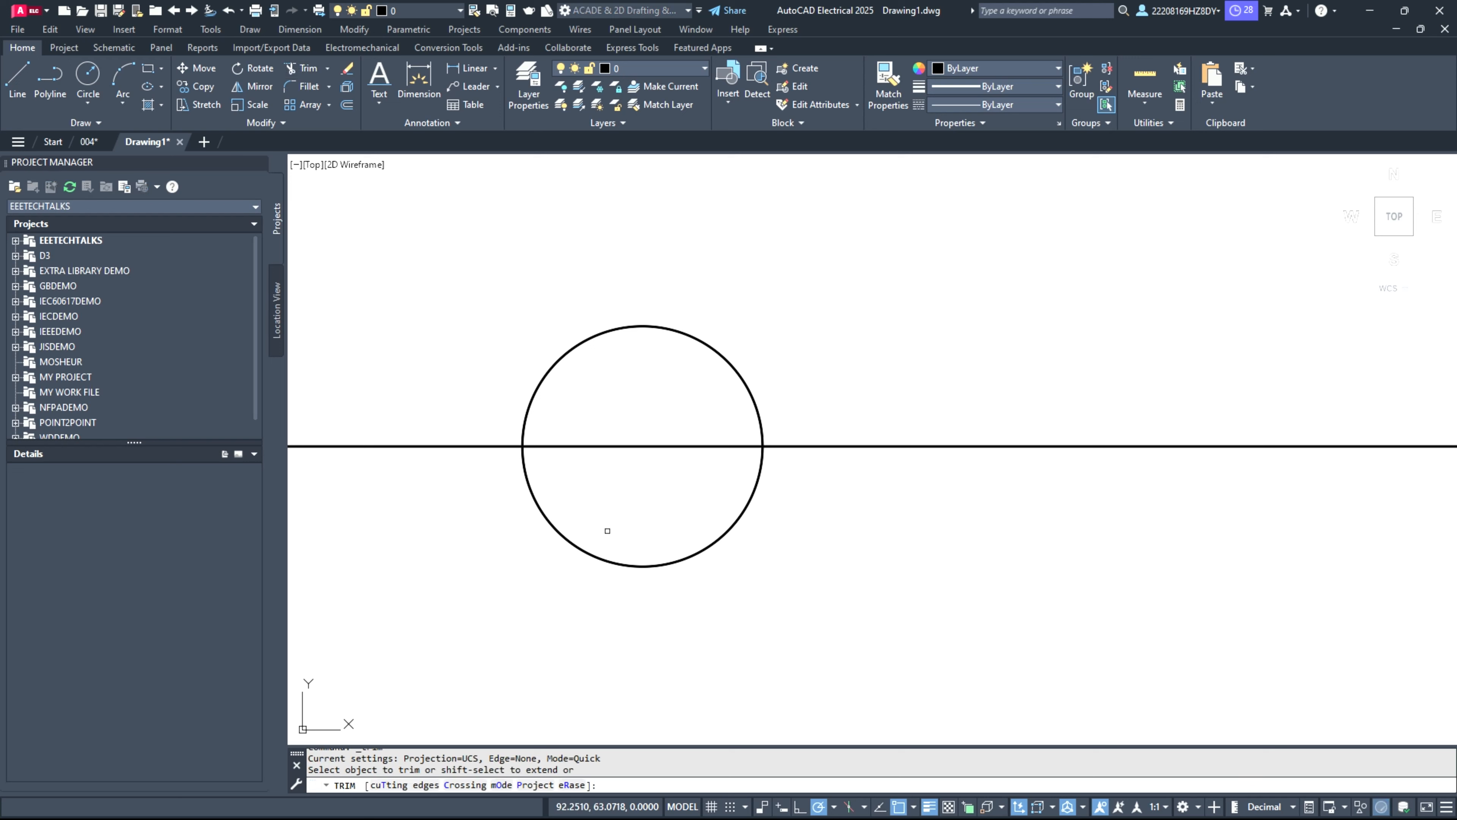
{"action": "left_click", "coordinate": [634, 443]}
{"action": "scroll", "coordinate": [1058, 620], "scroll_direction": "down", "scroll_amount": 6}
{"action": "scroll", "coordinate": [1349, 611], "scroll_direction": "up", "scroll_amount": 4}
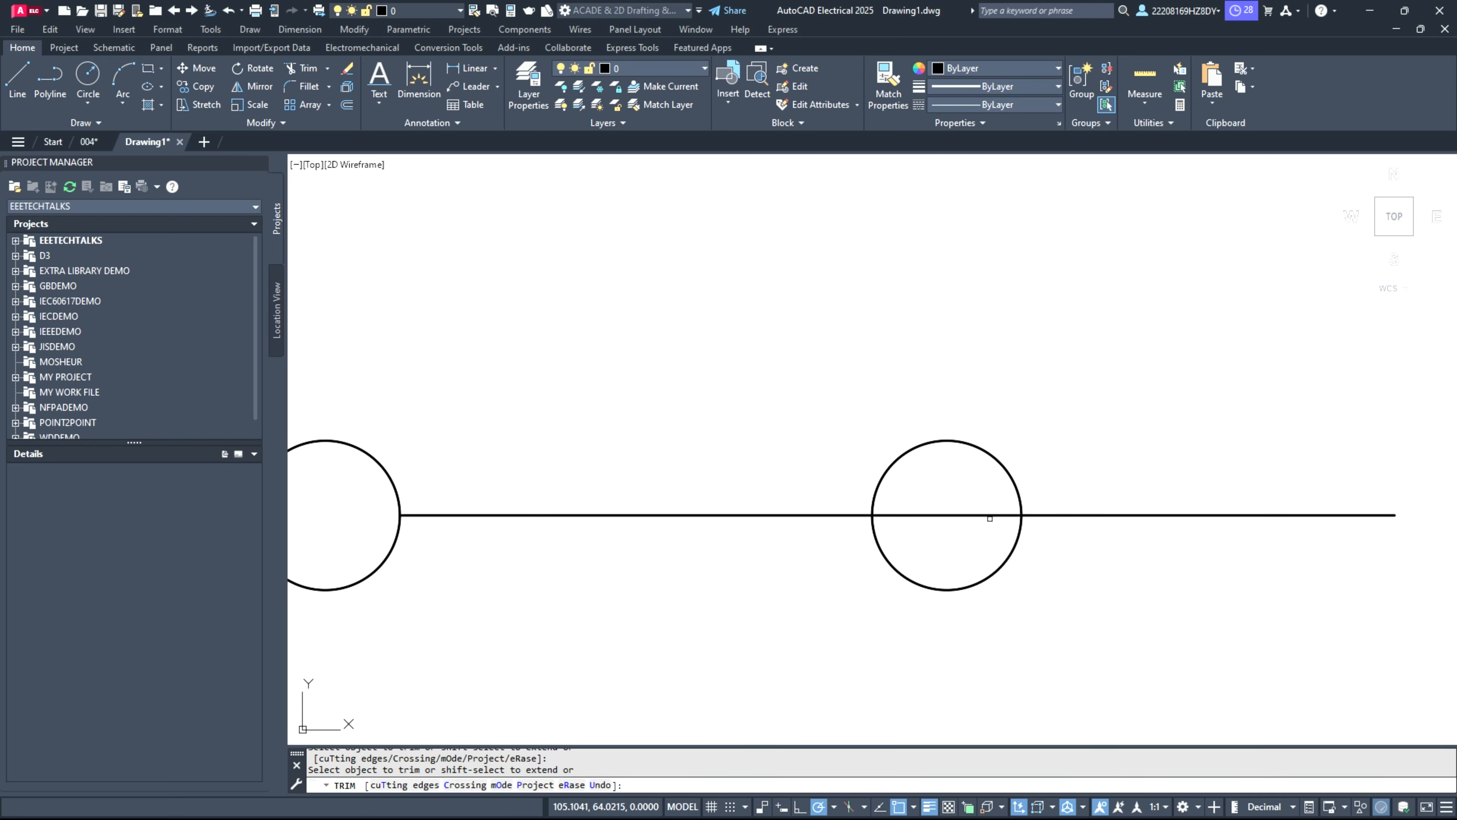
{"action": "left_click", "coordinate": [935, 514]}
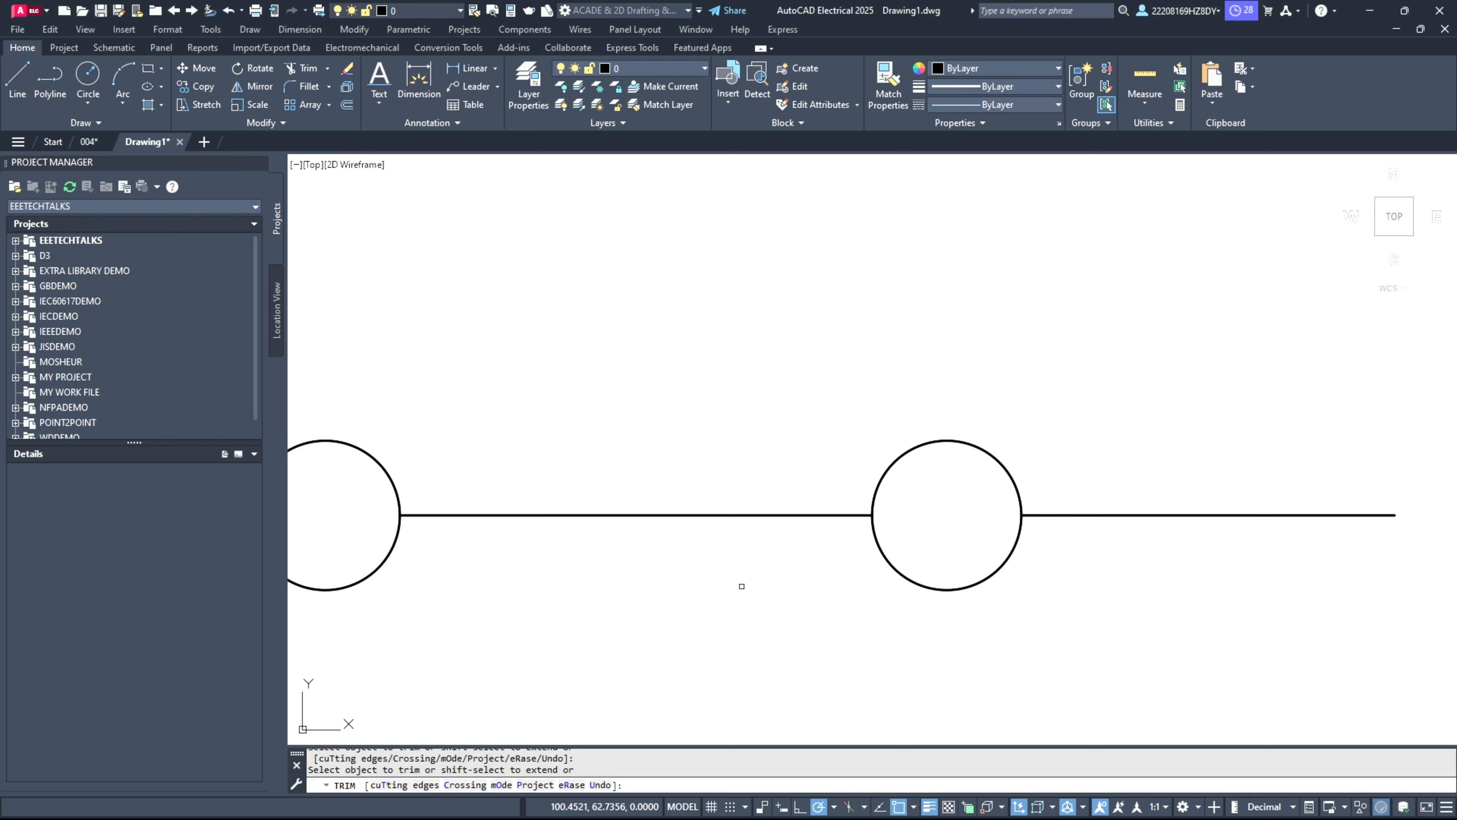
Step: Trim away the line segment between the two circles, leaving a gap for the switch contact
{"action": "scroll", "coordinate": [742, 586], "scroll_direction": "down", "scroll_amount": 4}
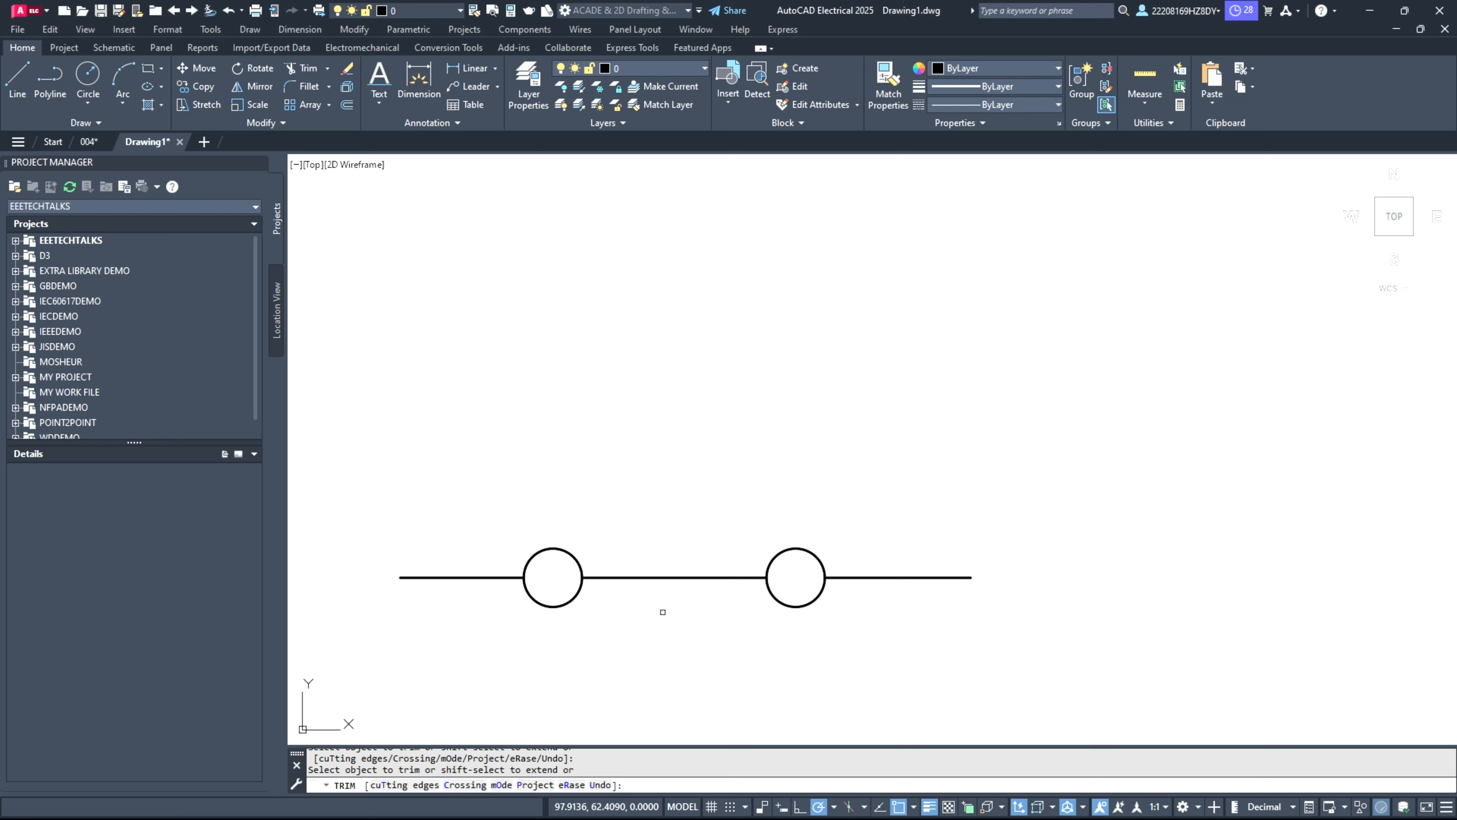
{"action": "scroll", "coordinate": [552, 611], "scroll_direction": "up", "scroll_amount": 2}
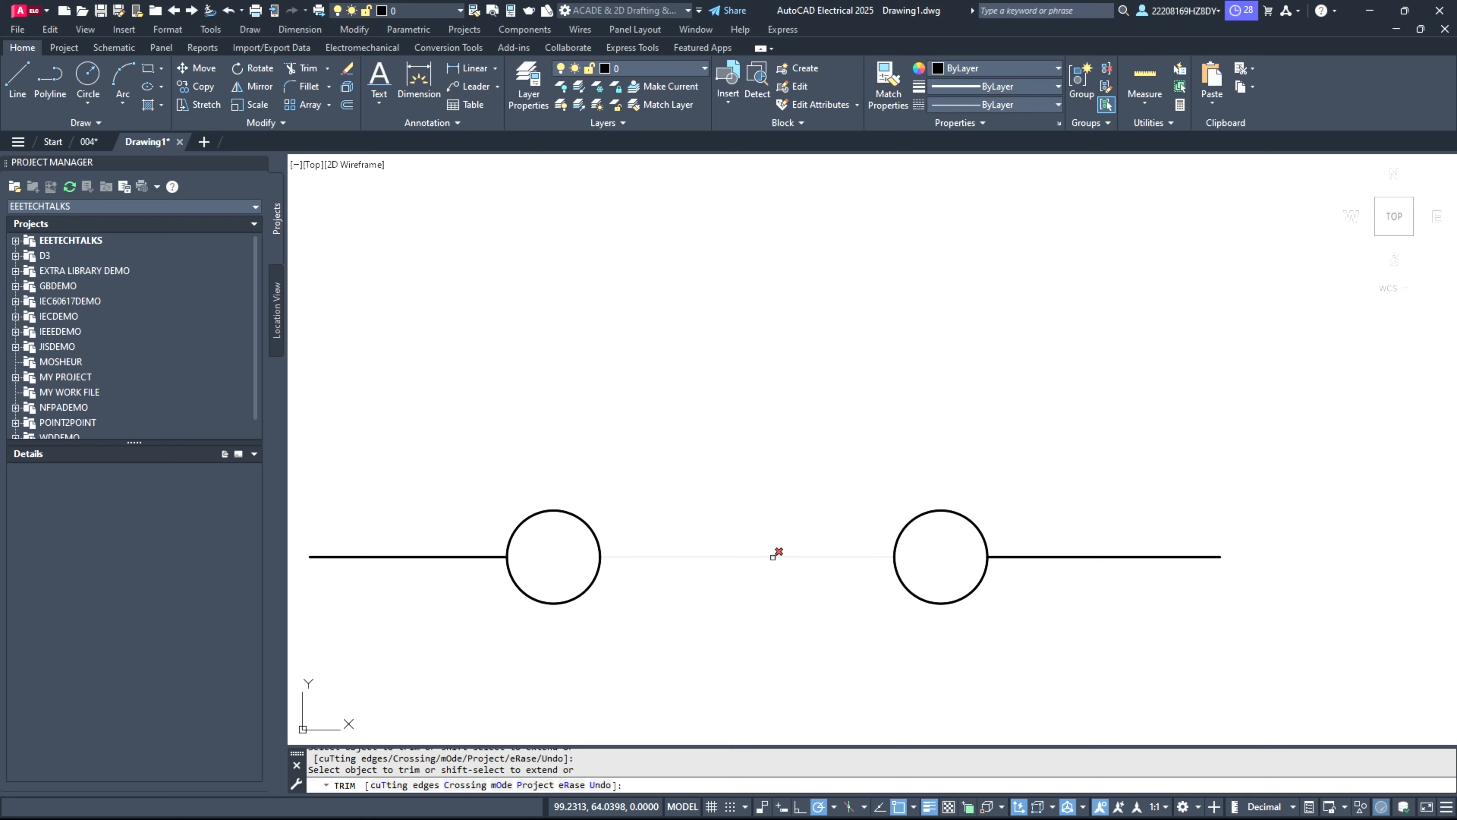
{"action": "left_click", "coordinate": [773, 555]}
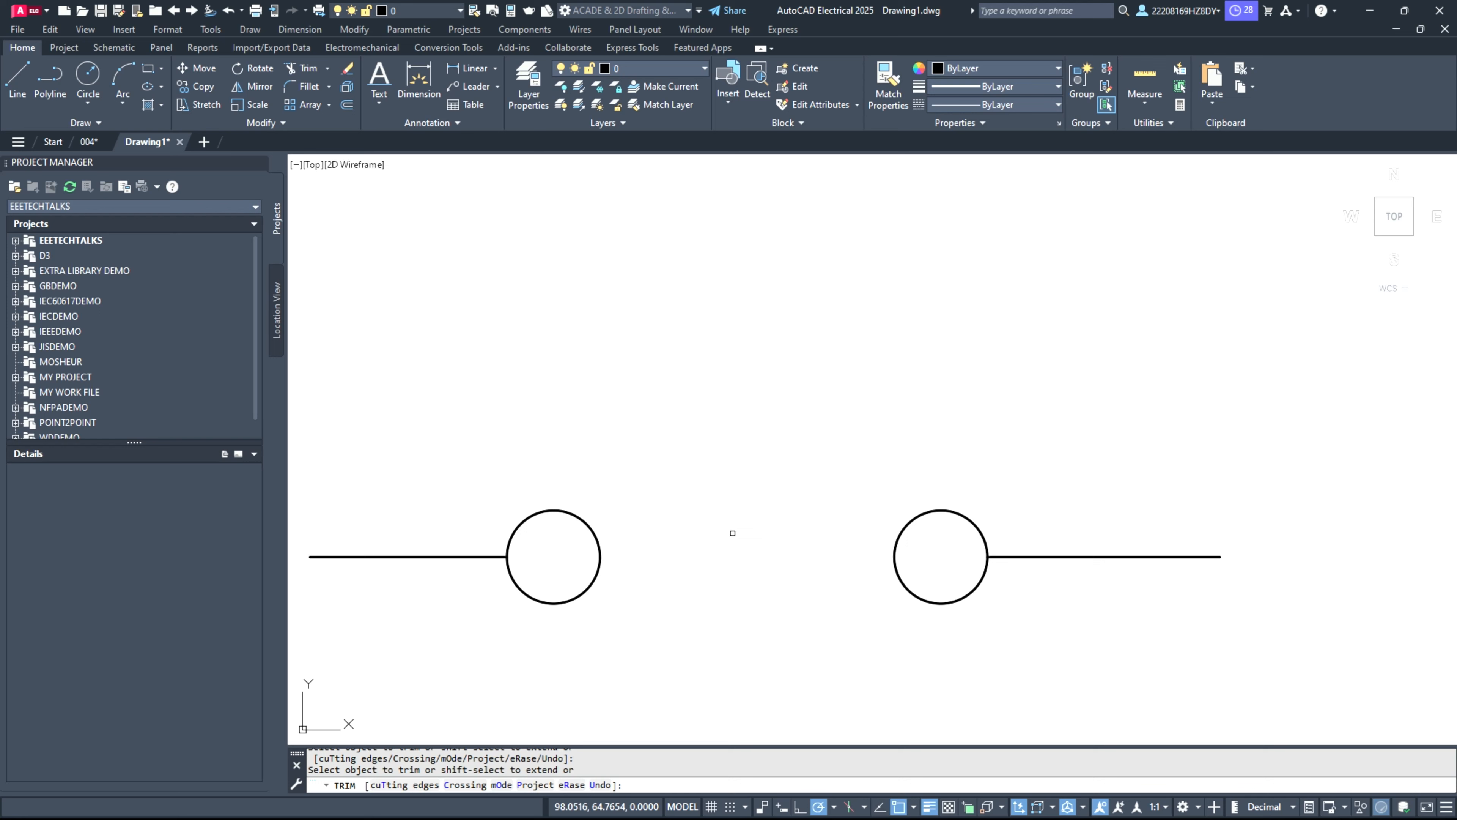
Step: With polar tracking at 30° increments, draw a switch arm about 11 units long rising at 30° from the left circle's upper-right edge
{"action": "left_click", "coordinate": [17, 81]}
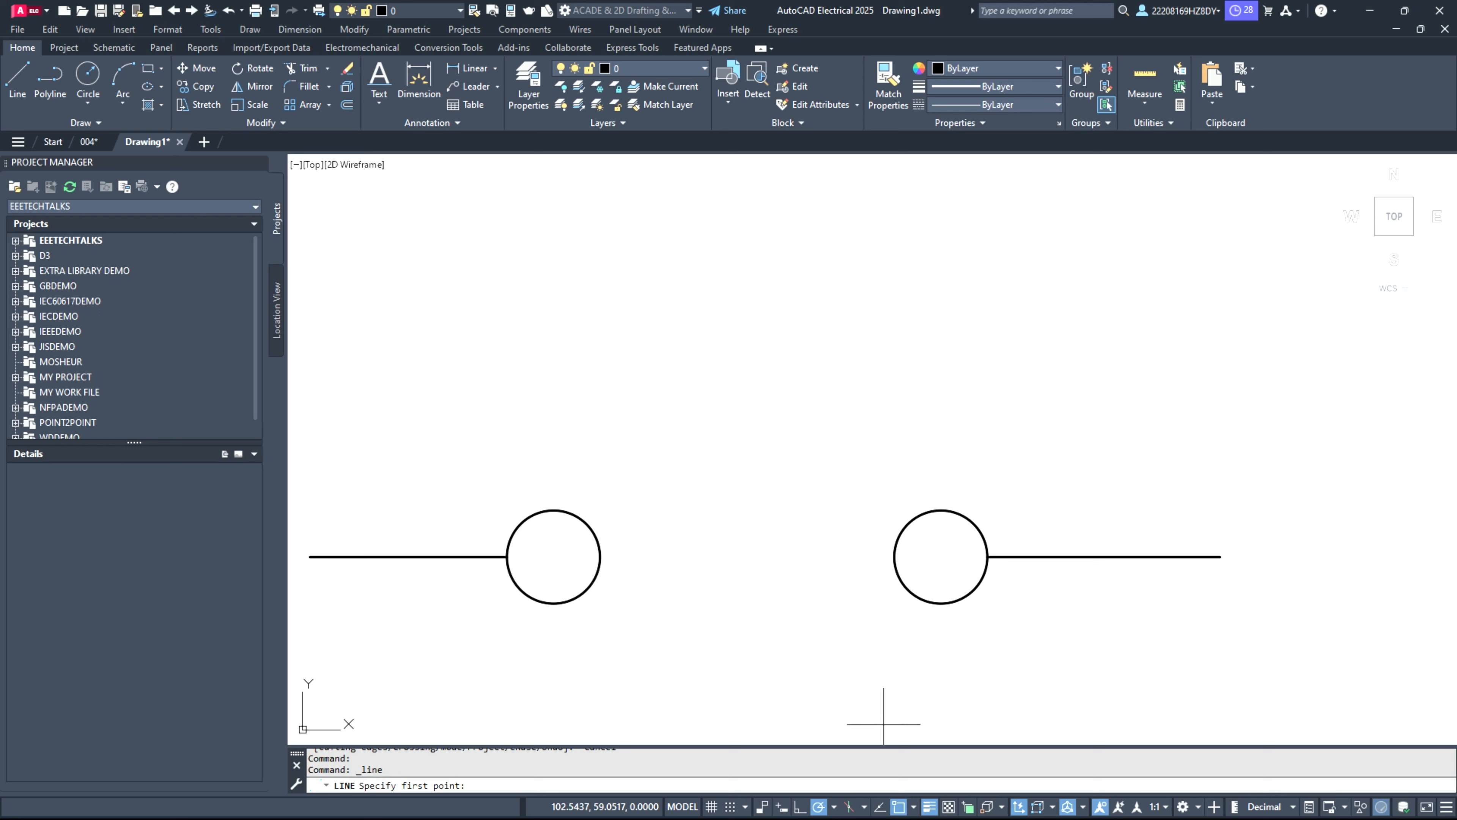
{"action": "left_click", "coordinate": [834, 807]}
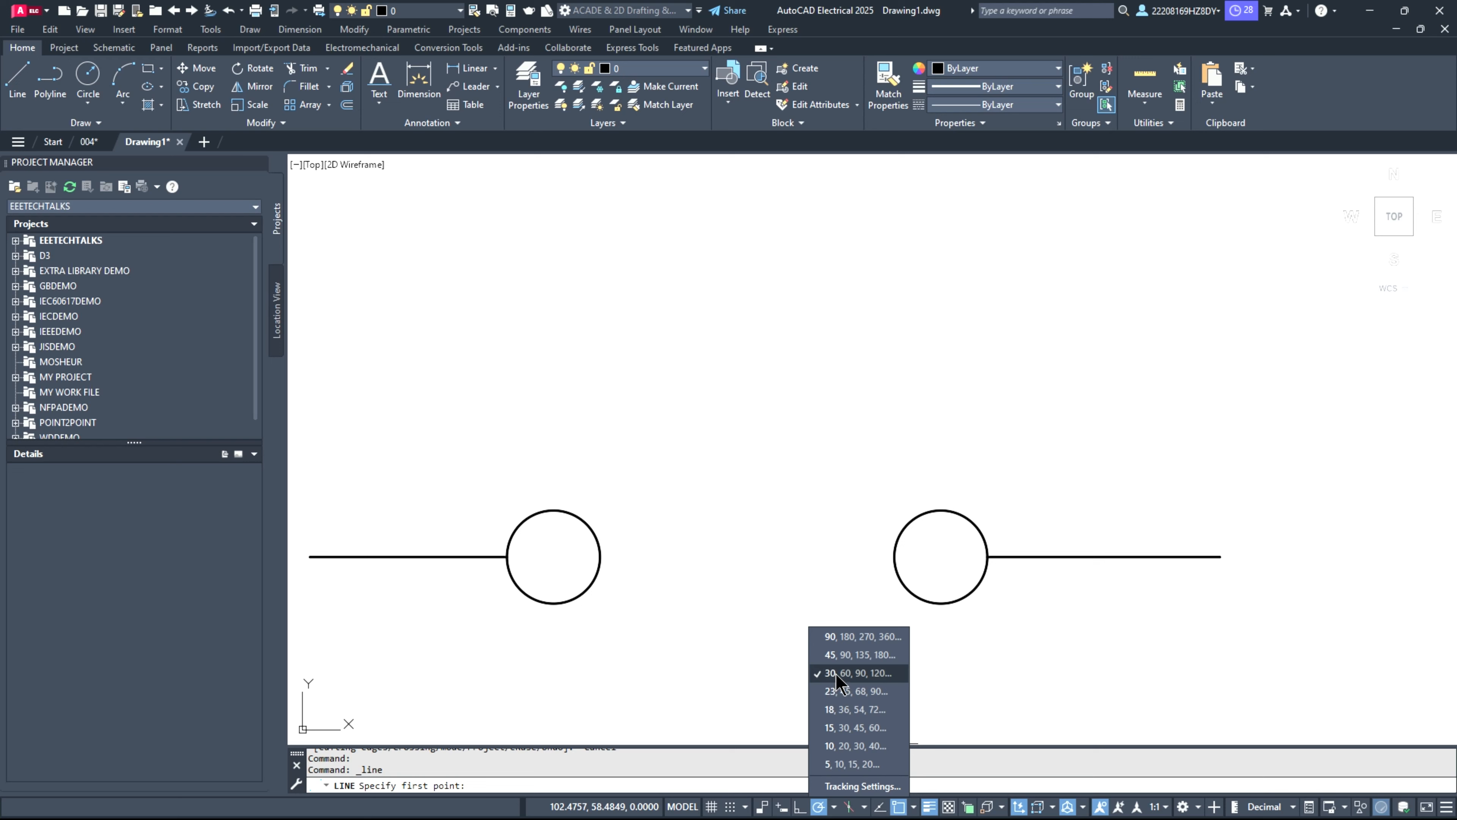
{"action": "left_click", "coordinate": [830, 645]}
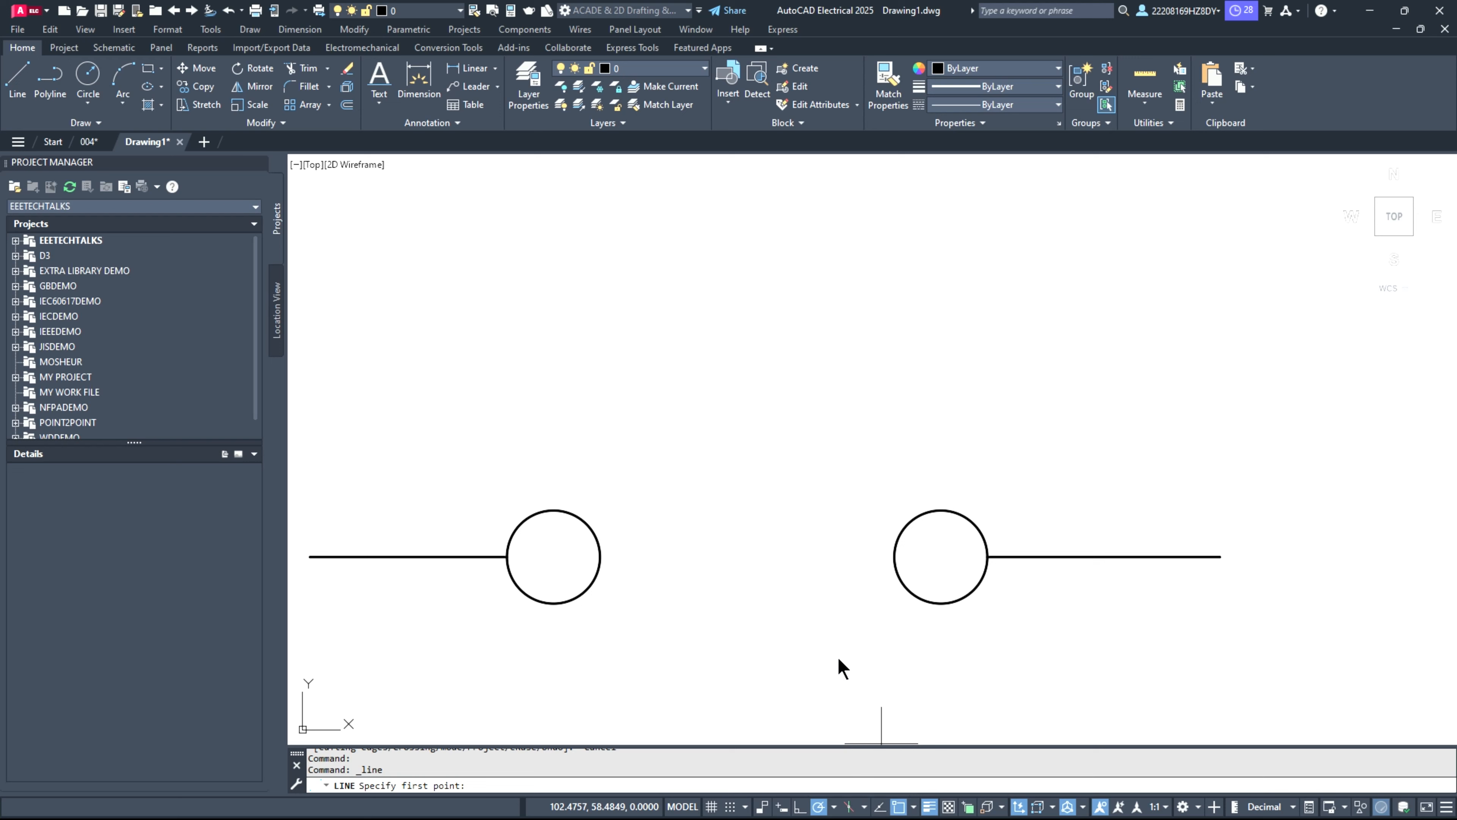
{"action": "left_click", "coordinate": [834, 806]}
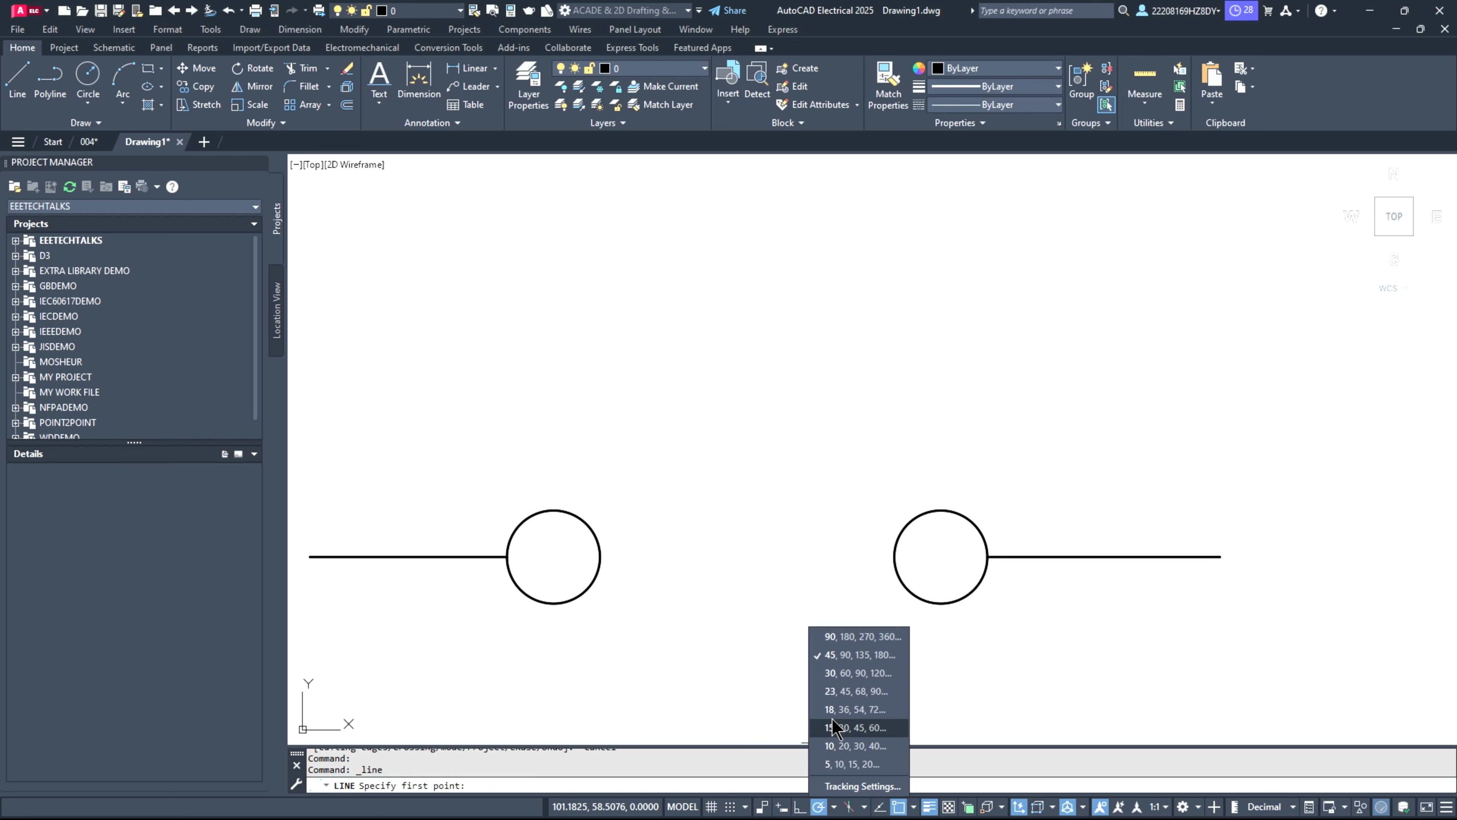
{"action": "left_click", "coordinate": [835, 674]}
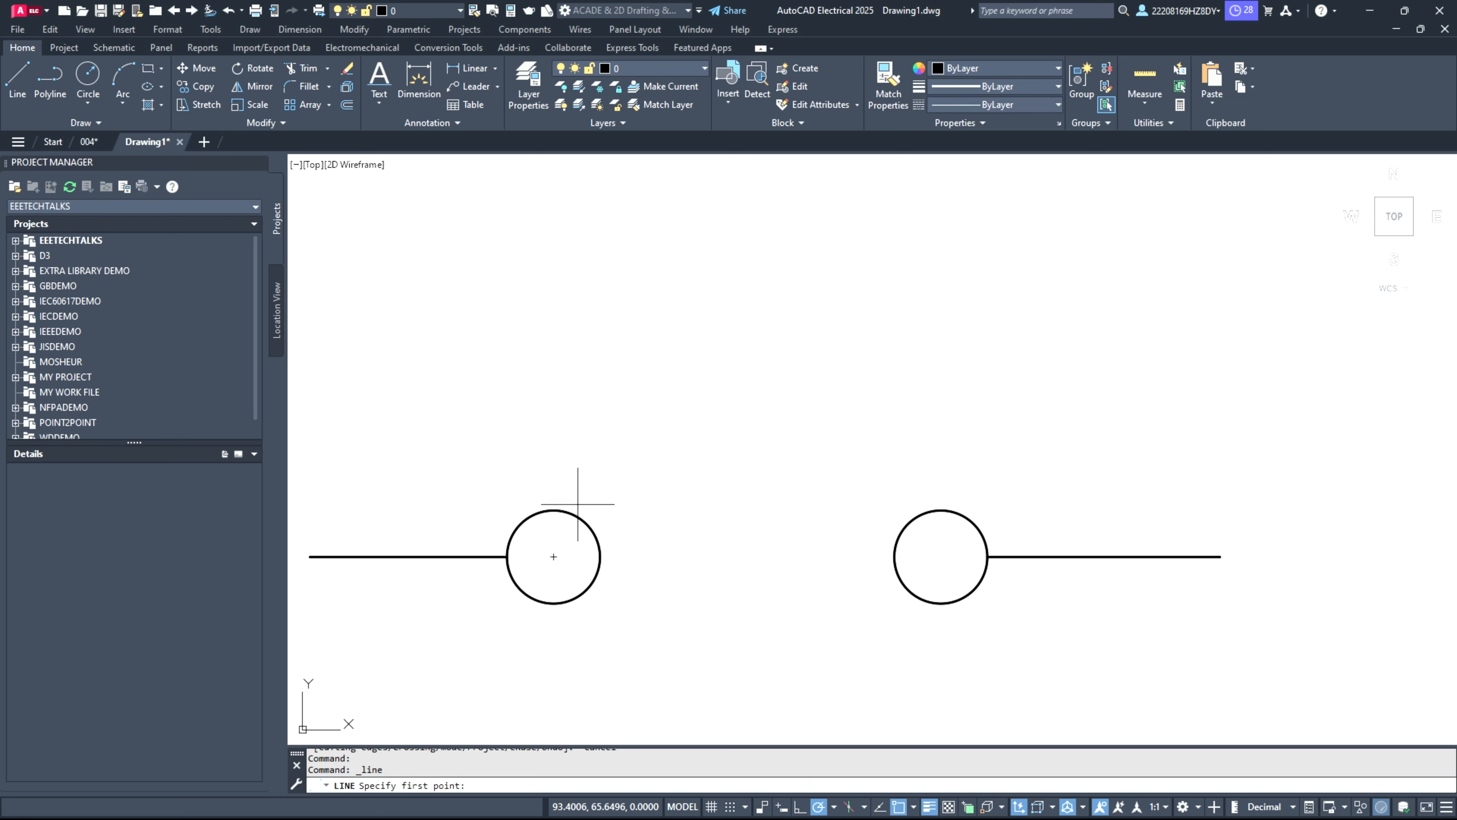
{"action": "left_click", "coordinate": [582, 518]}
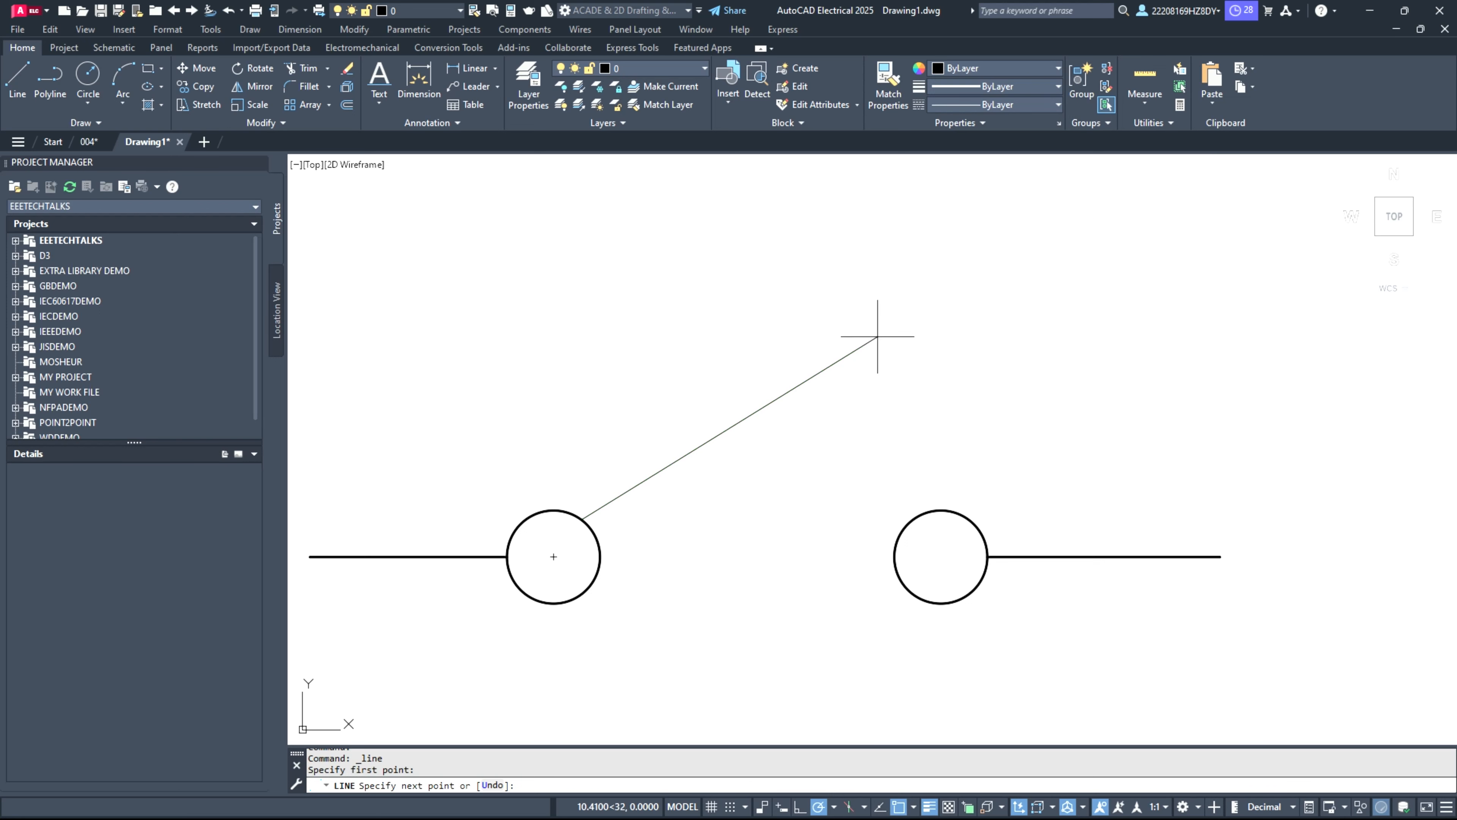
{"action": "left_click", "coordinate": [893, 339]}
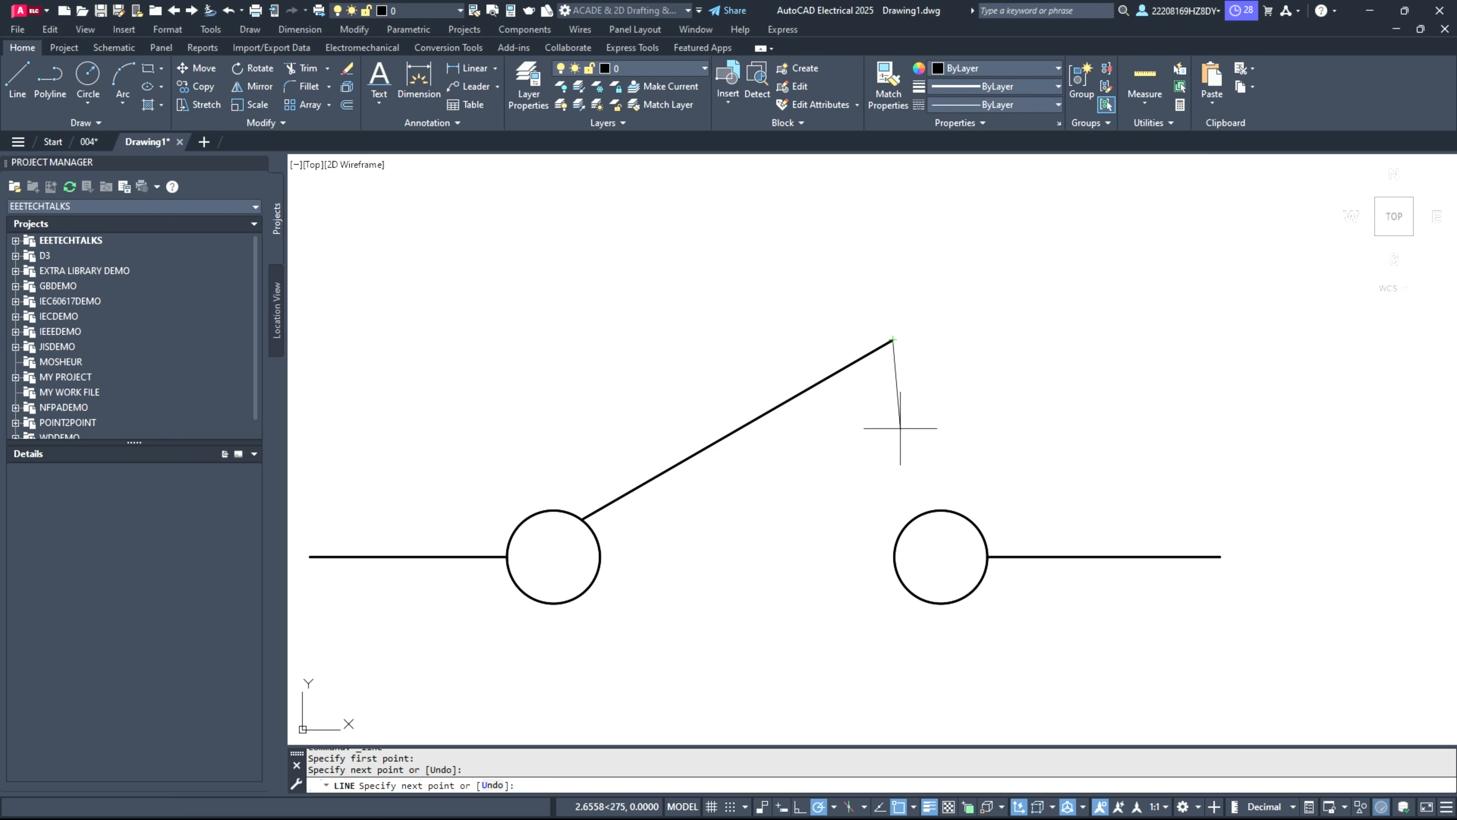
{"action": "key", "text": "Return"}
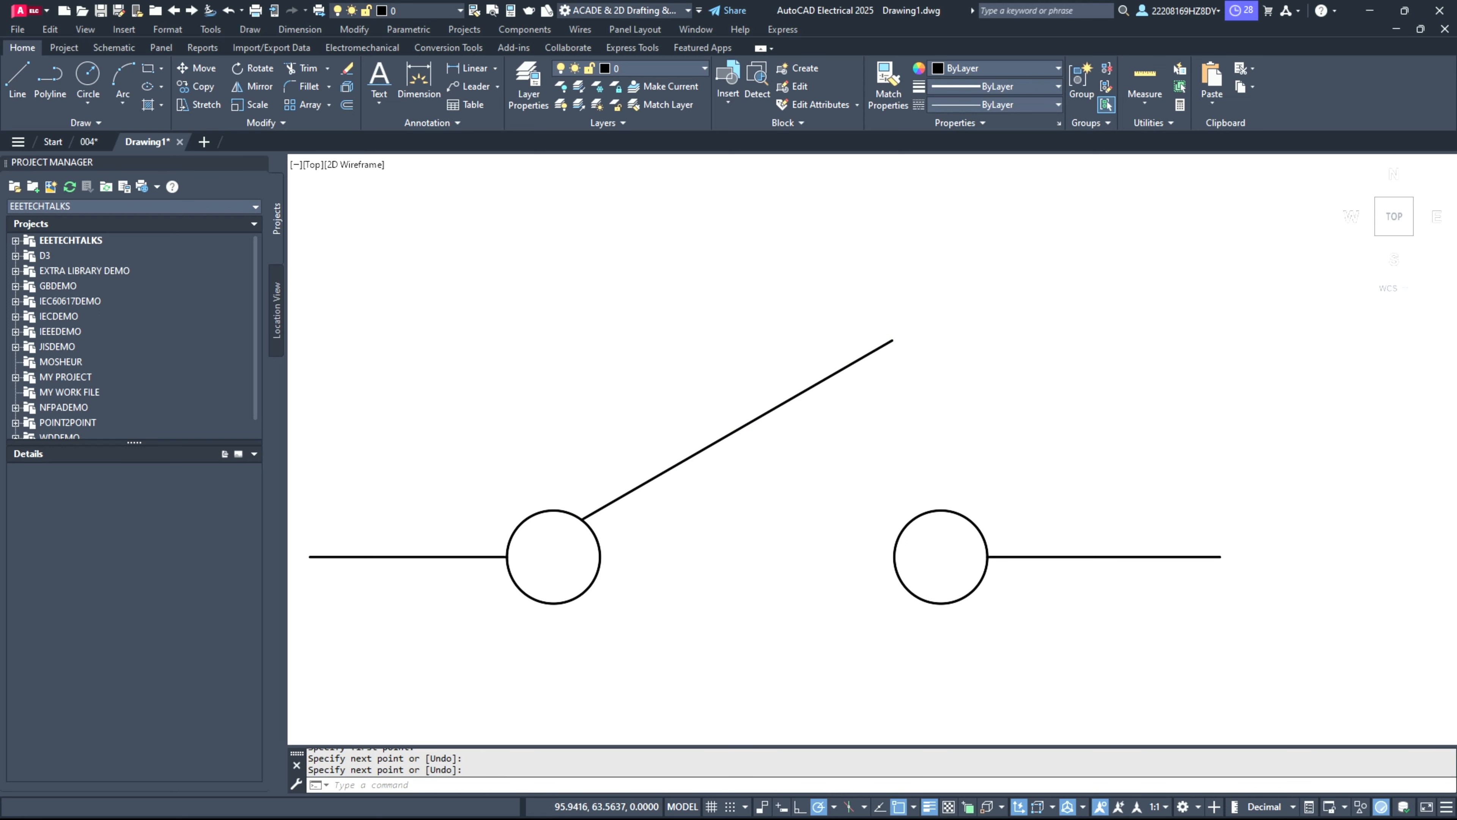
Step: Draw a circle with a radius of about 1.4 units in the empty area above the switch symbol's left circle
{"action": "scroll", "coordinate": [660, 573], "scroll_direction": "down", "scroll_amount": 2}
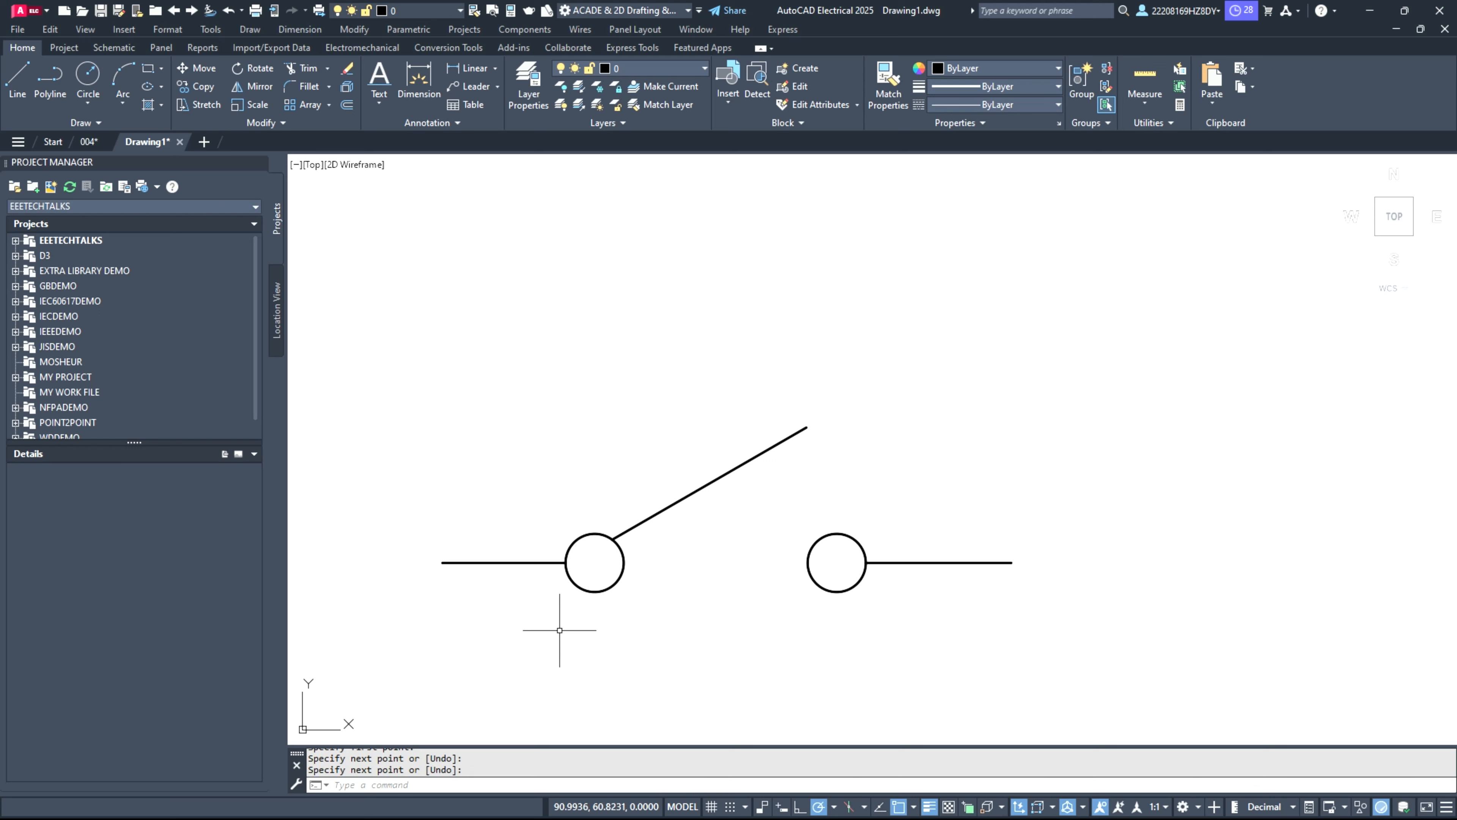
{"action": "scroll", "coordinate": [908, 591], "scroll_direction": "down", "scroll_amount": 2}
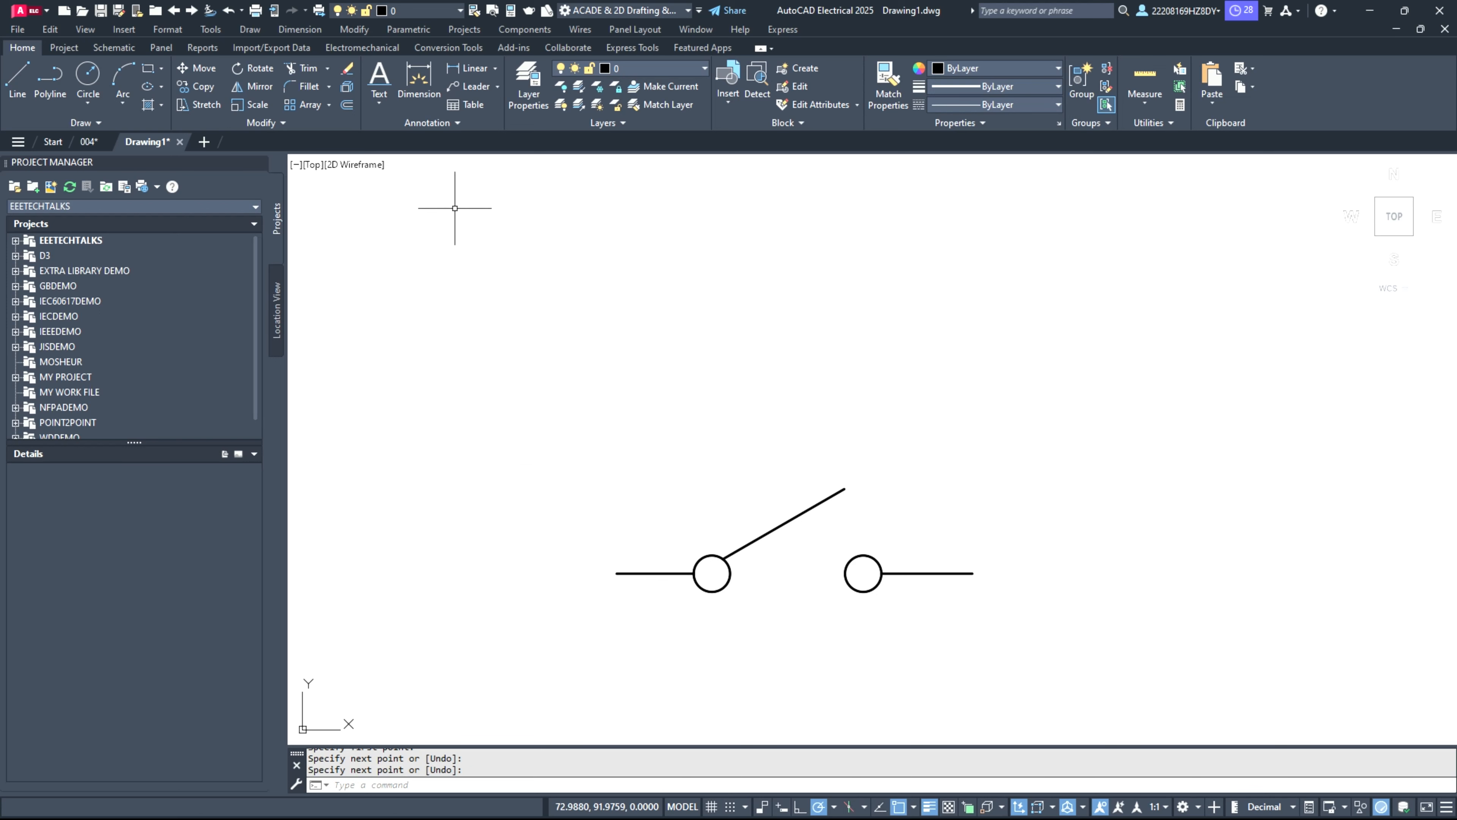
{"action": "left_click", "coordinate": [88, 78]}
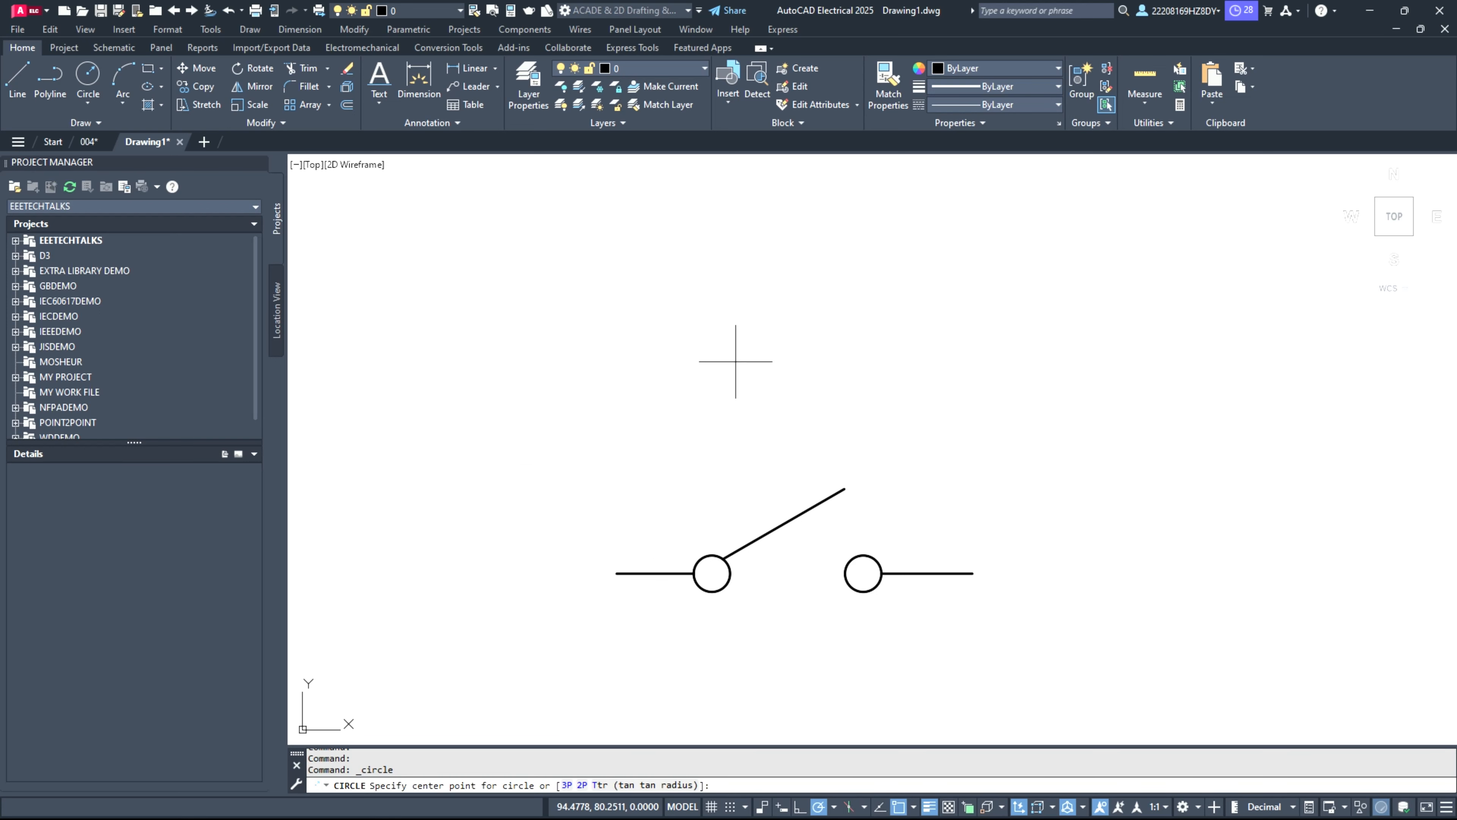
{"action": "left_click", "coordinate": [706, 343]}
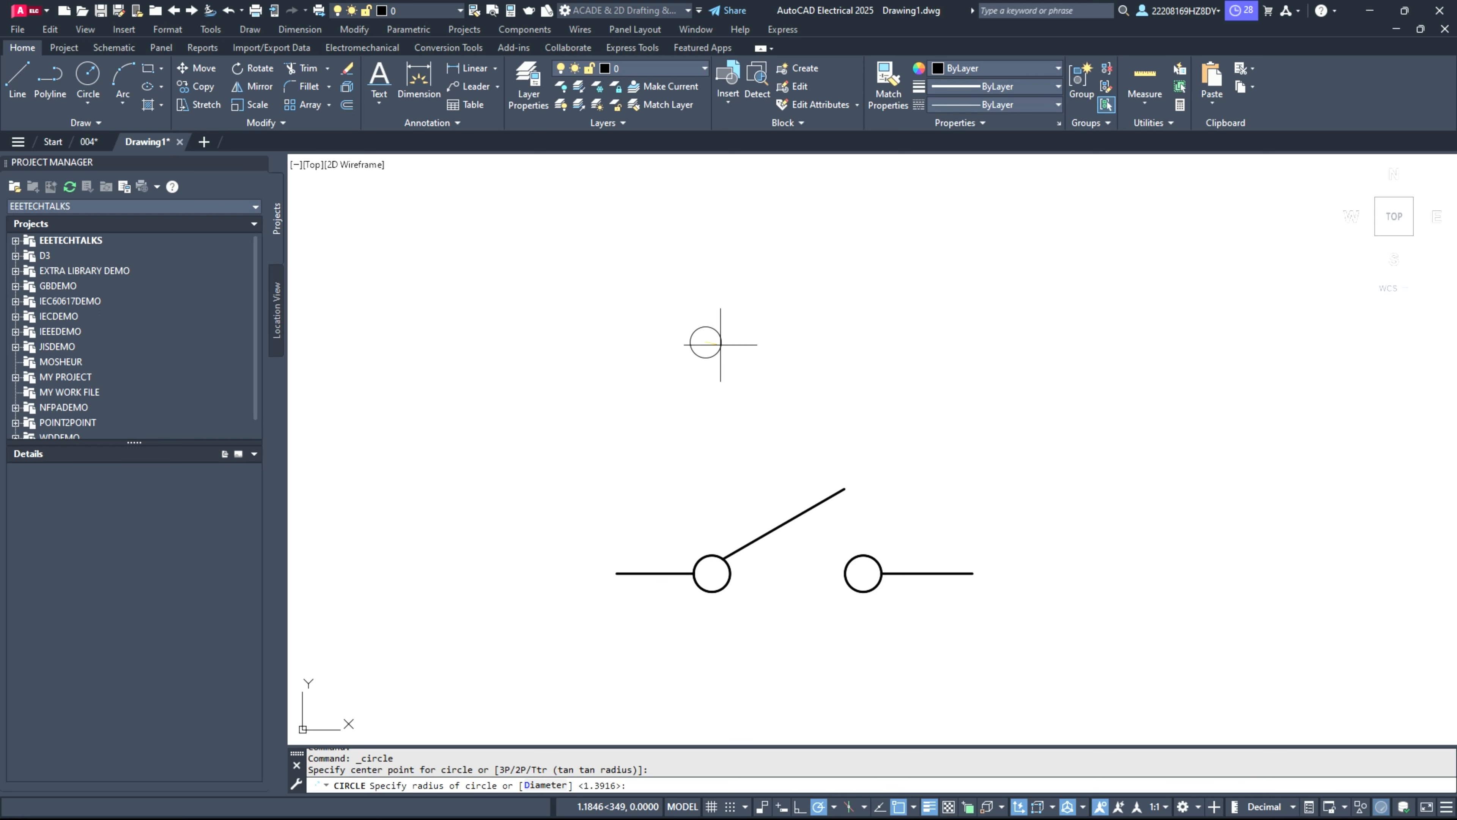
{"action": "left_click", "coordinate": [724, 342]}
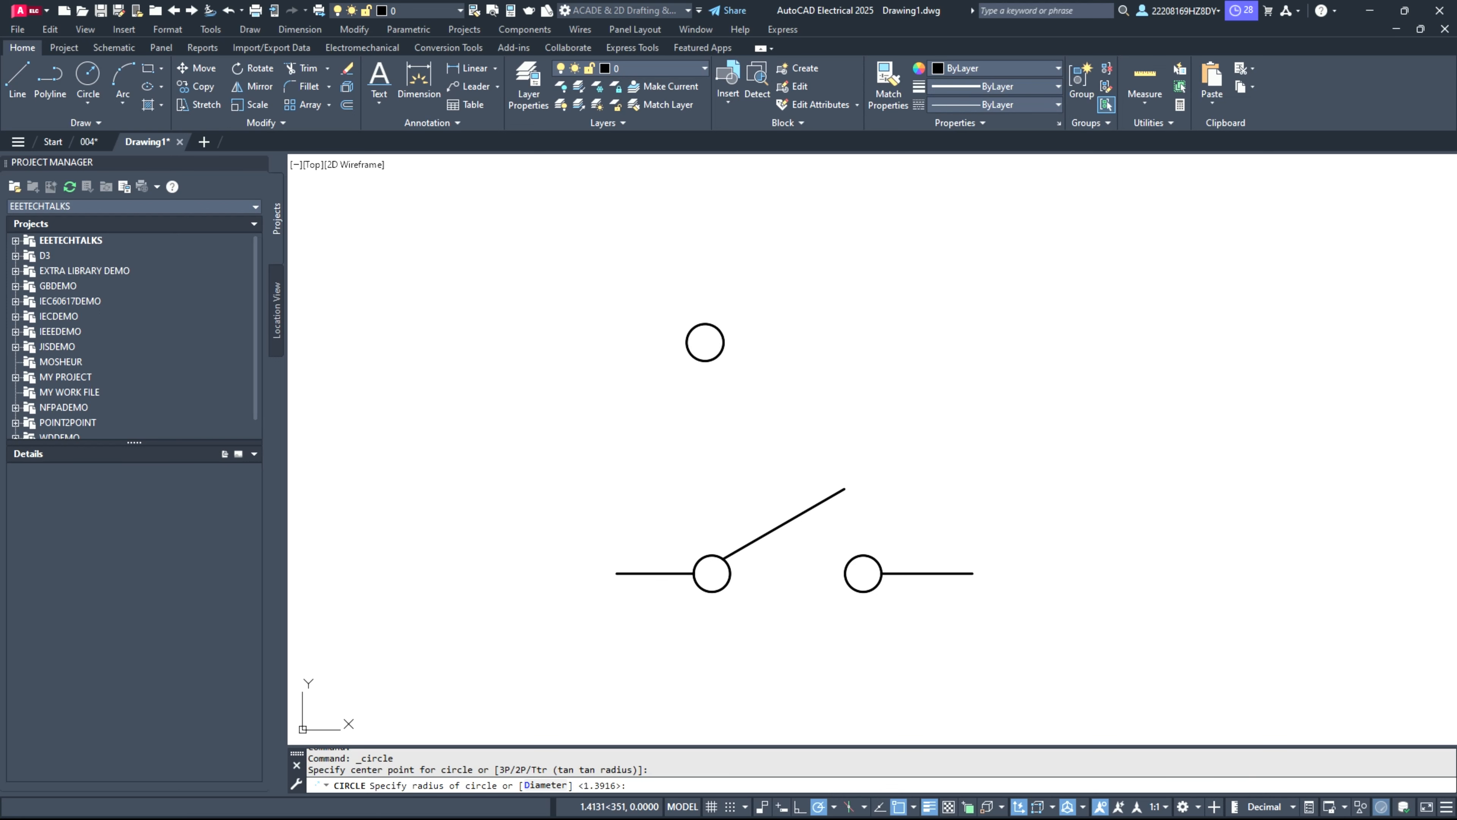
{"action": "scroll", "coordinate": [850, 349], "scroll_direction": "up", "scroll_amount": 4}
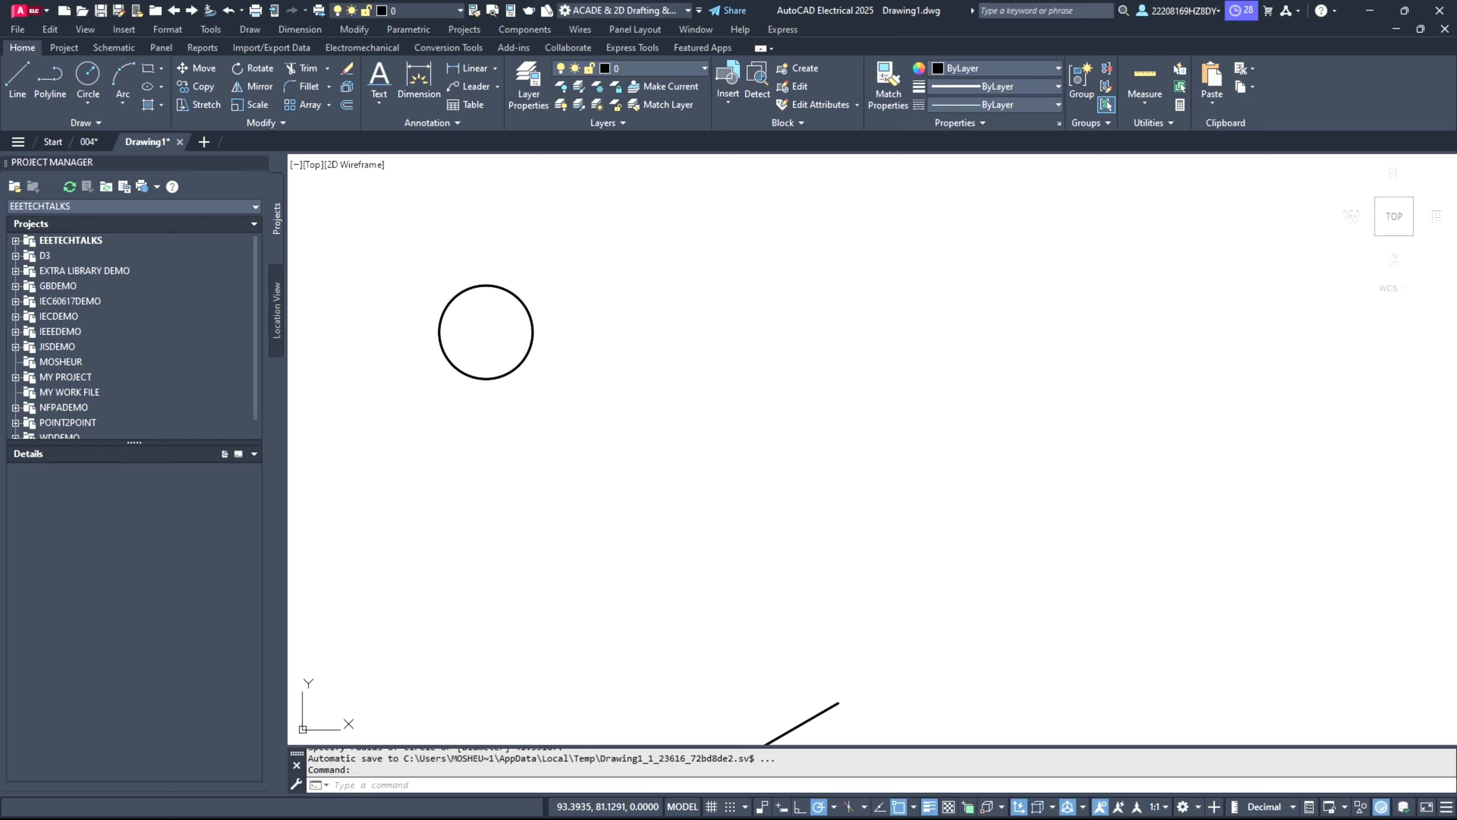
Step: Copy the circle and paste the duplicate to its right at about the same height
{"action": "left_click", "coordinate": [526, 352]}
{"action": "key", "text": "ctrl+c"}
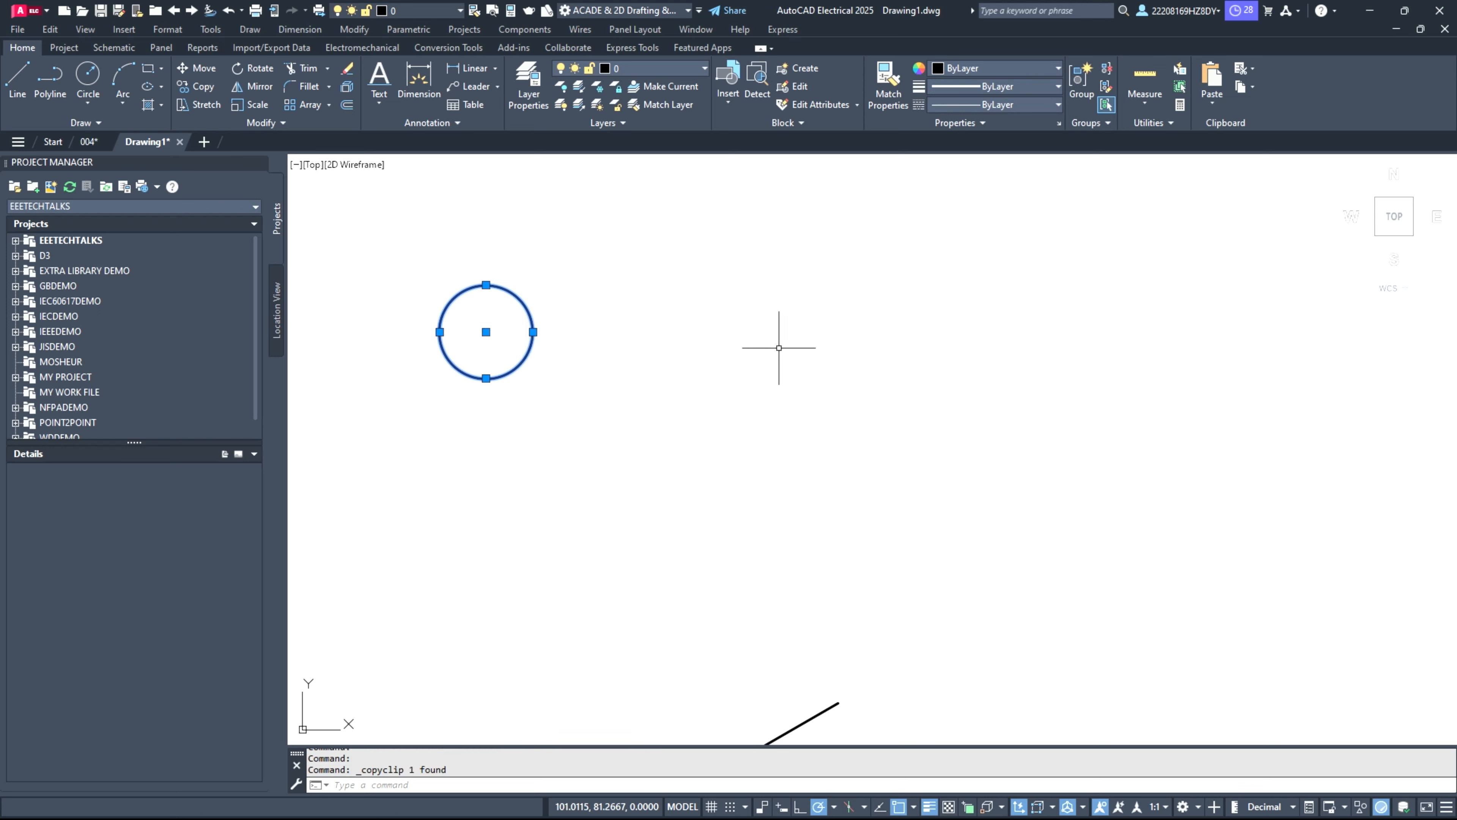
{"action": "key", "text": "ctrl+v"}
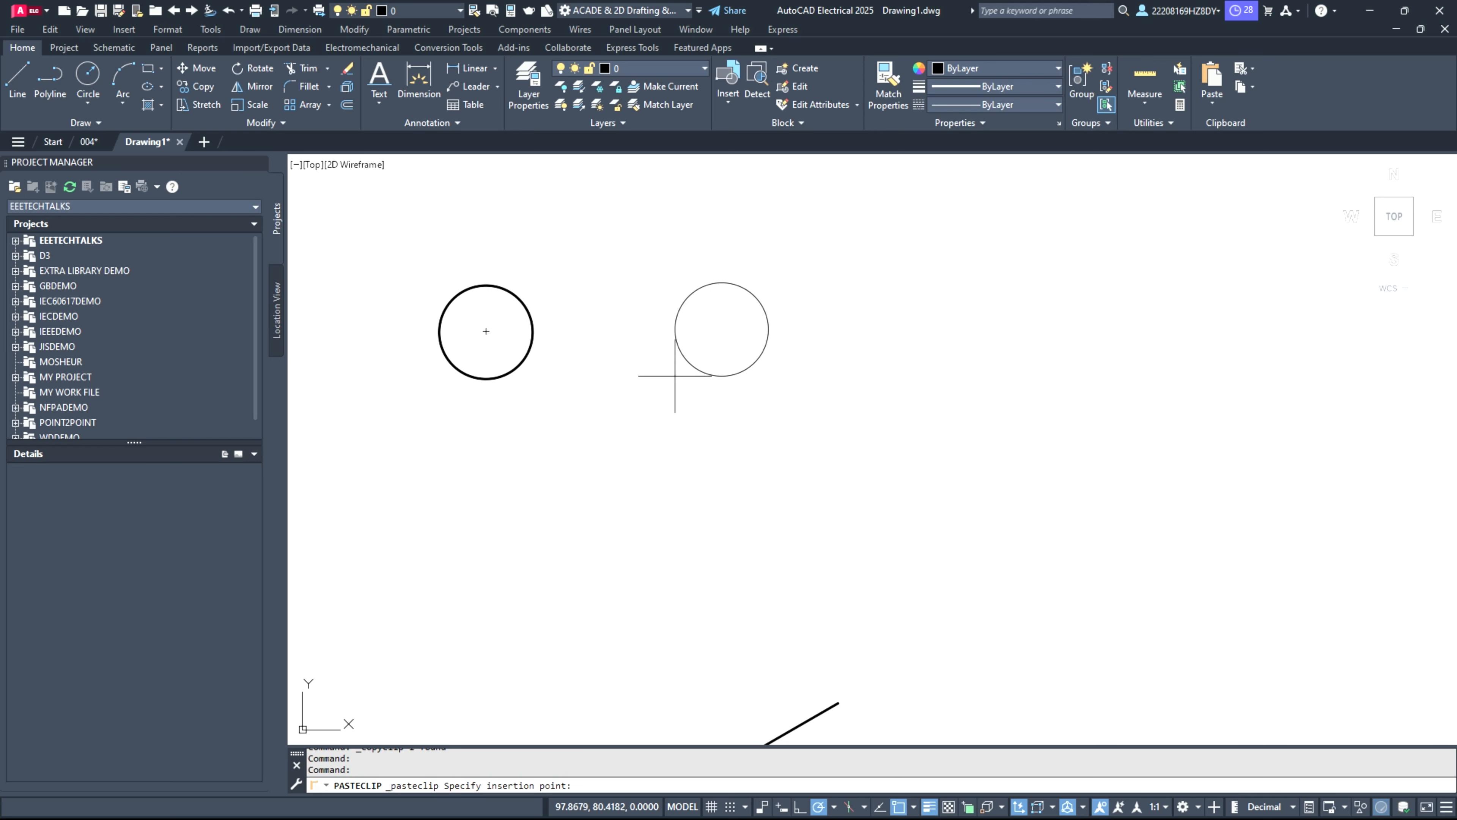
{"action": "left_click", "coordinate": [675, 380]}
{"action": "left_click", "coordinate": [17, 80]}
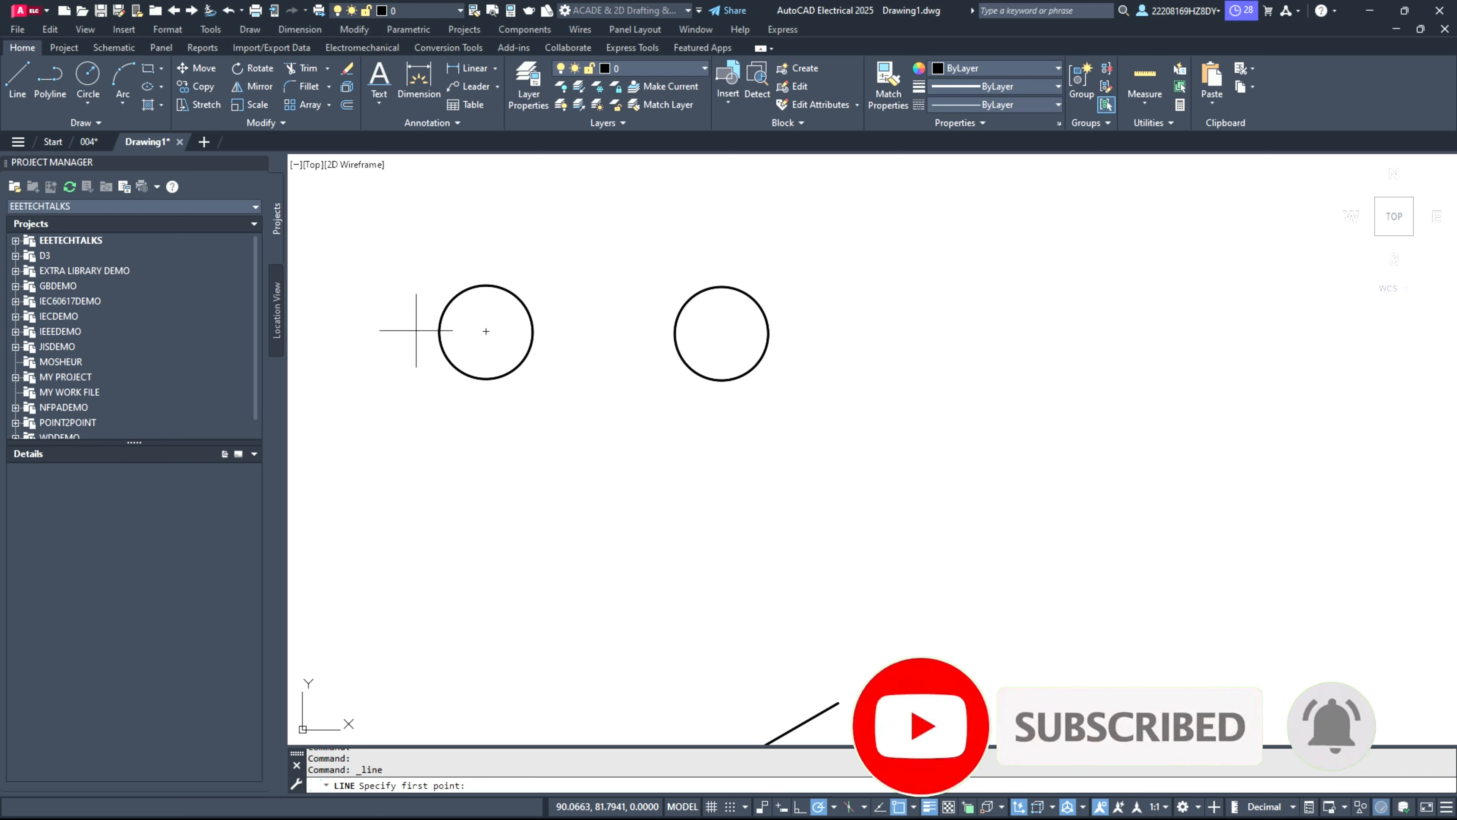
{"action": "left_click", "coordinate": [386, 331]}
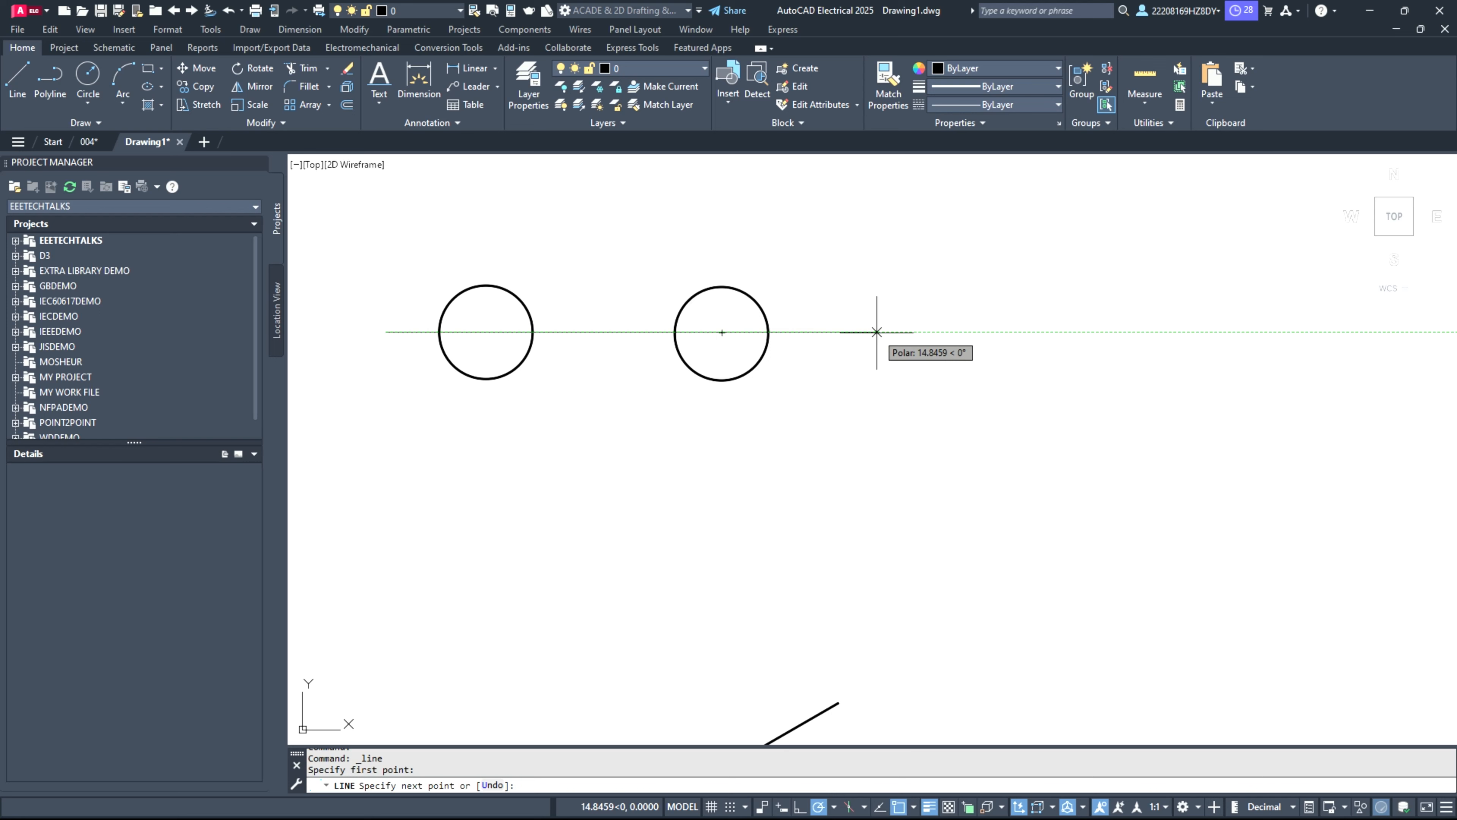
{"action": "key", "text": "Escape"}
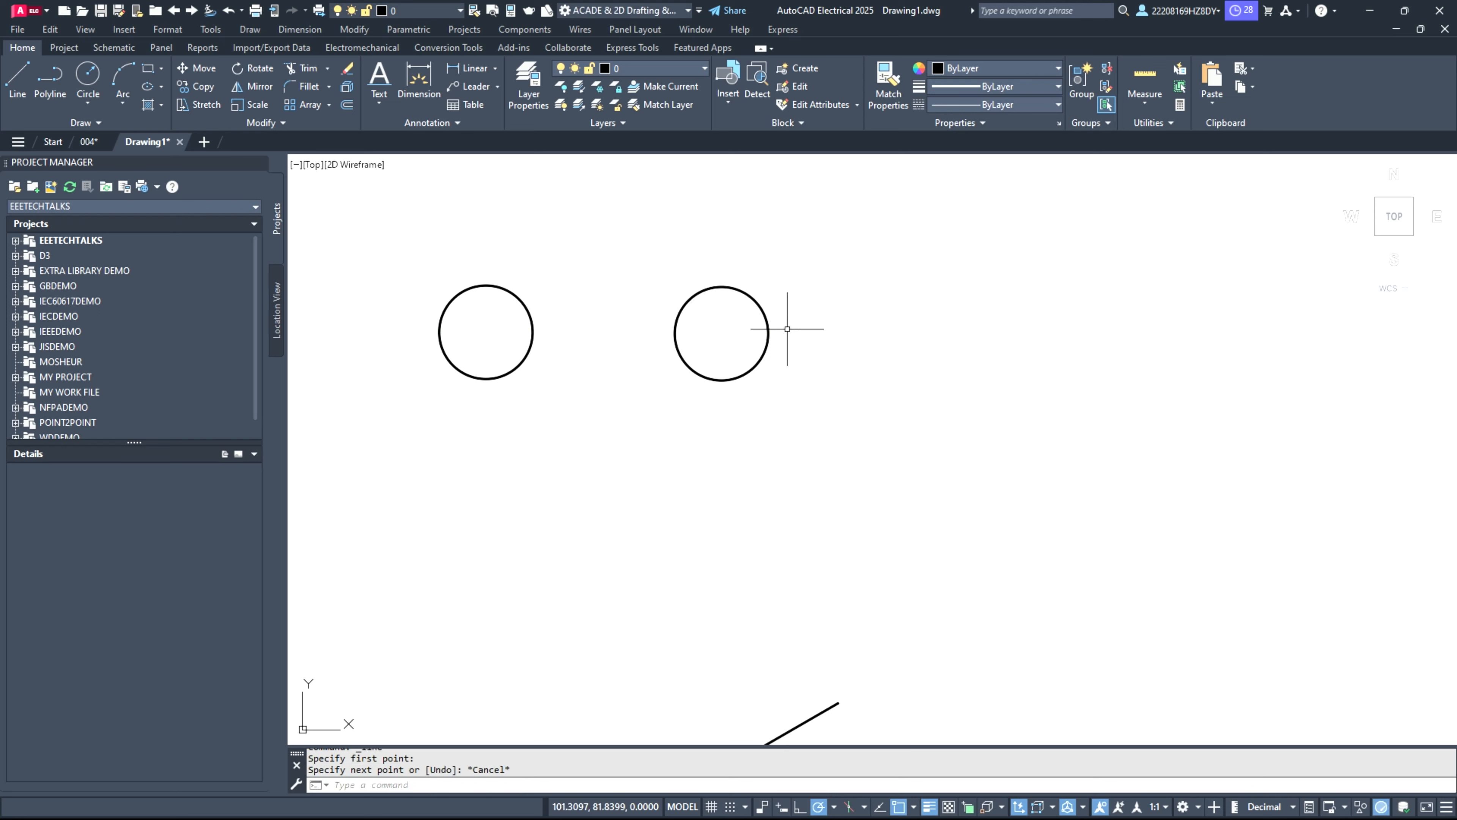
Step: Move the duplicated circle straight up so it sits above the level of the original circle
{"action": "left_click", "coordinate": [726, 287]}
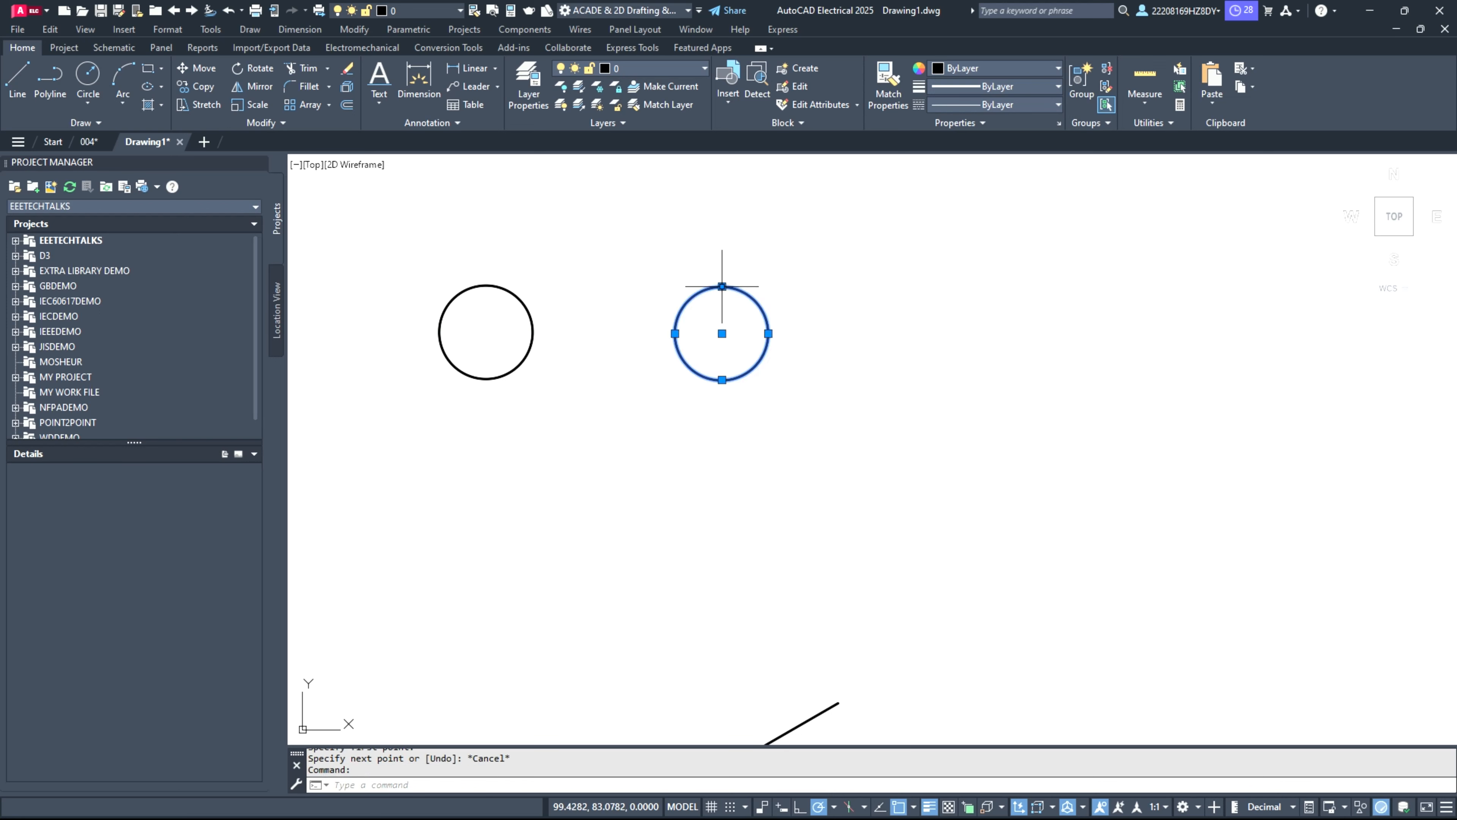
{"action": "left_click", "coordinate": [722, 334]}
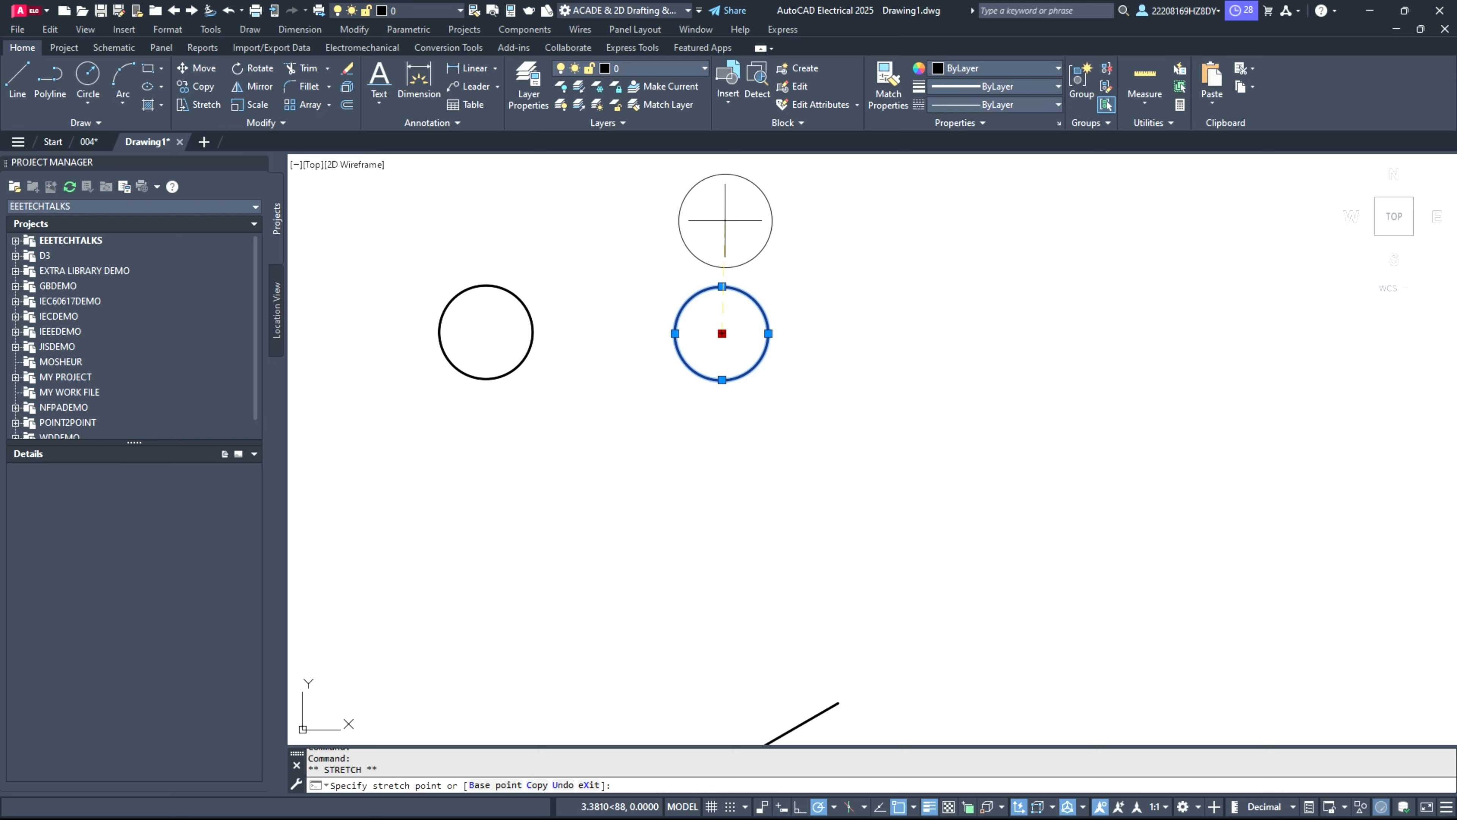
{"action": "left_click", "coordinate": [725, 209]}
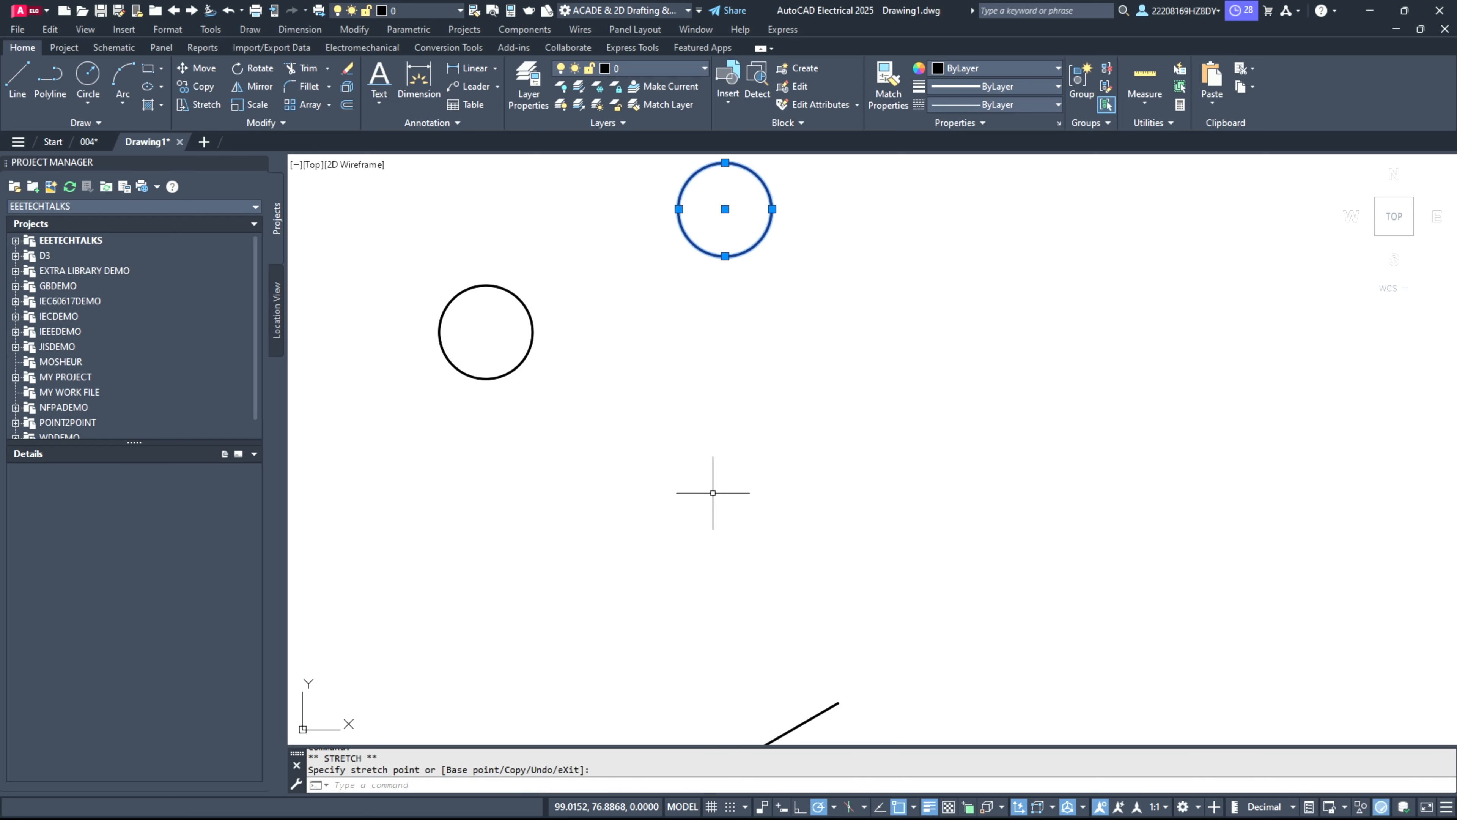
Step: Paste another copy of the circle below the raised one and shift it slightly down, below the original circle's level
{"action": "key", "text": "ctrl+v"}
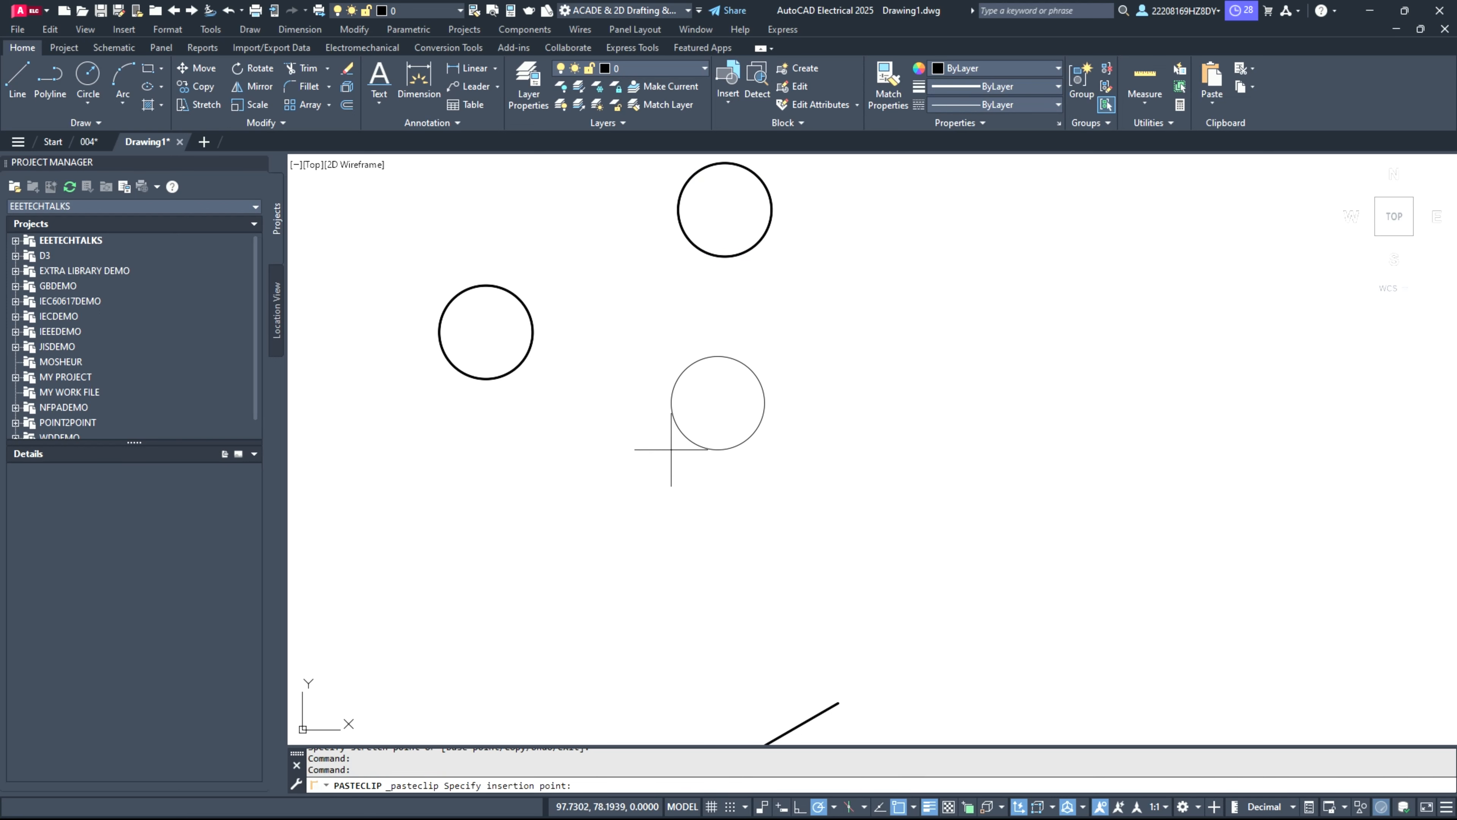
{"action": "left_click", "coordinate": [686, 449]}
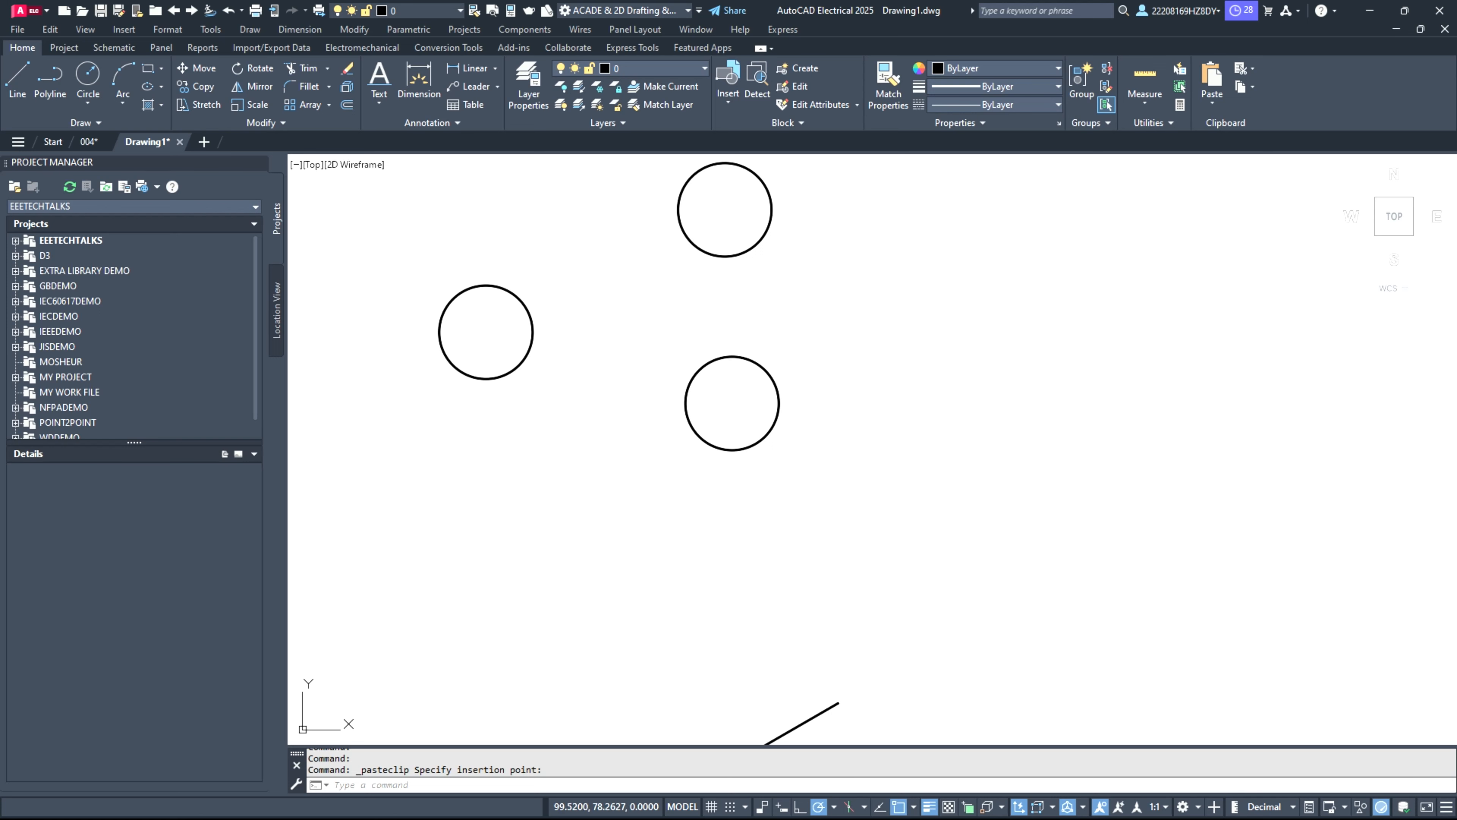
{"action": "left_click", "coordinate": [726, 449]}
{"action": "left_click", "coordinate": [733, 403]}
{"action": "left_click", "coordinate": [733, 421]}
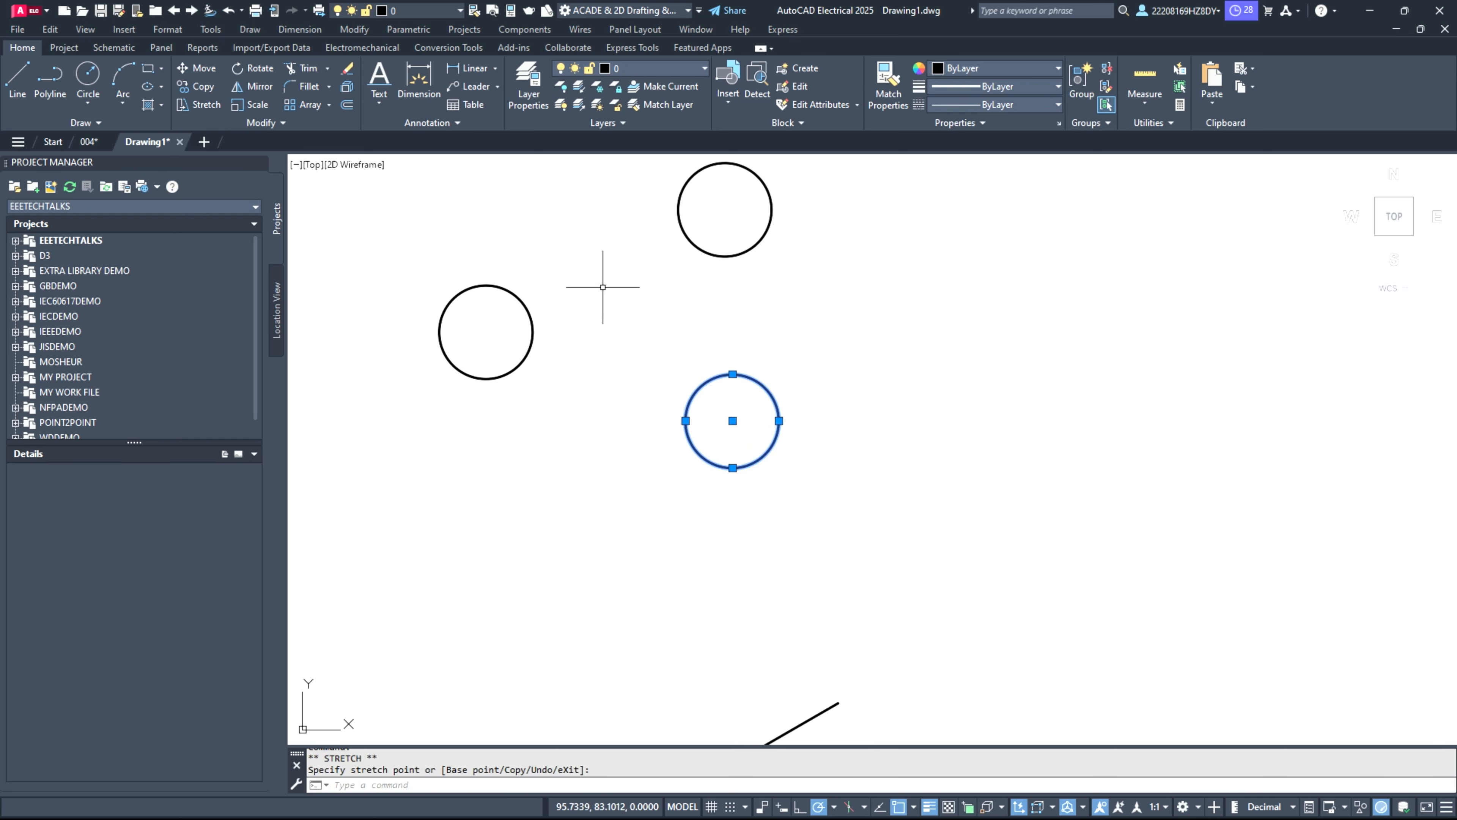
Step: Draw horizontal lines outward from the left circle's left and right quadrants, ending the right one between the two other circles
{"action": "left_click", "coordinate": [16, 80]}
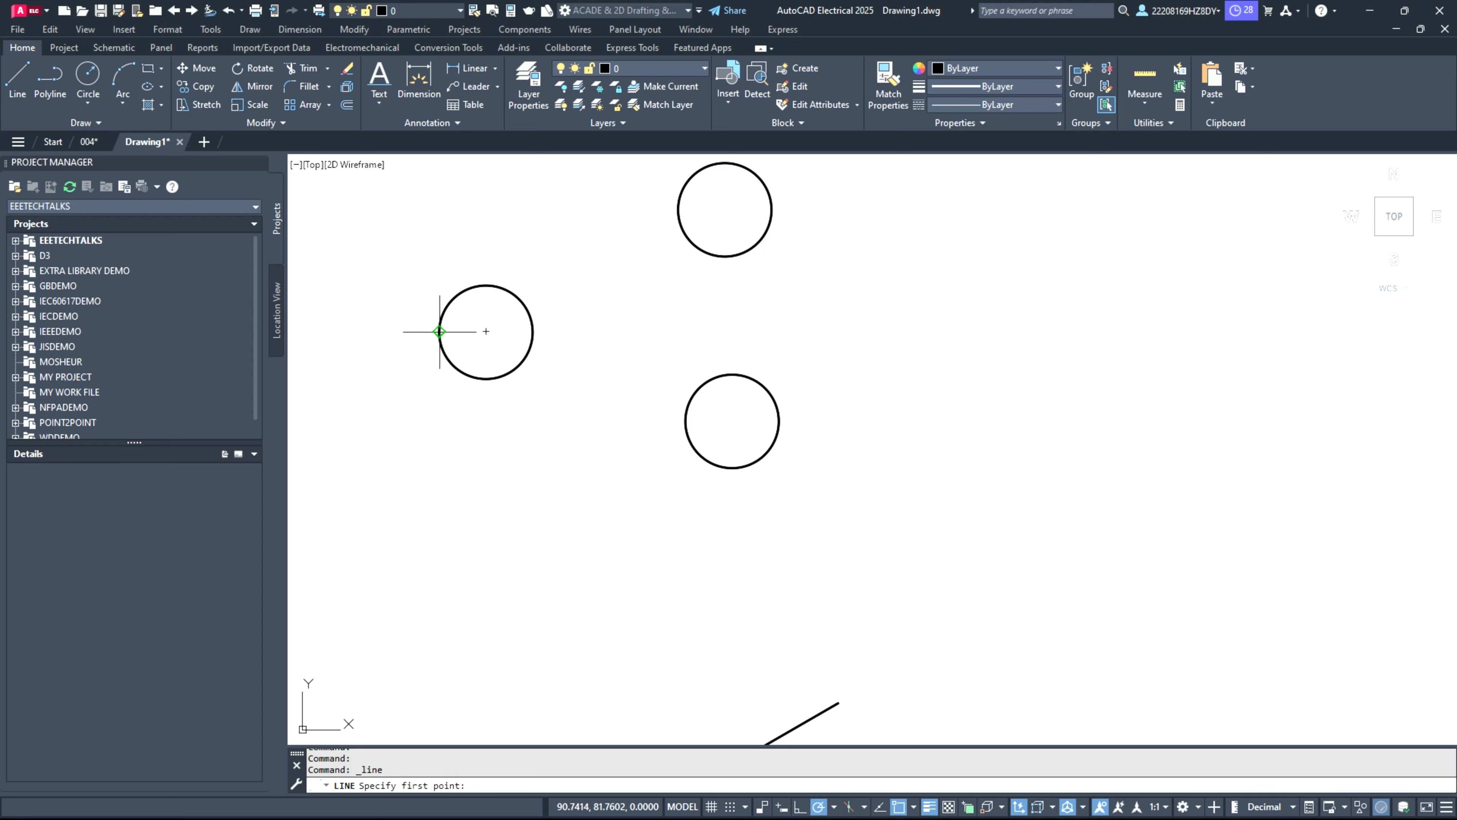
{"action": "left_click", "coordinate": [439, 332]}
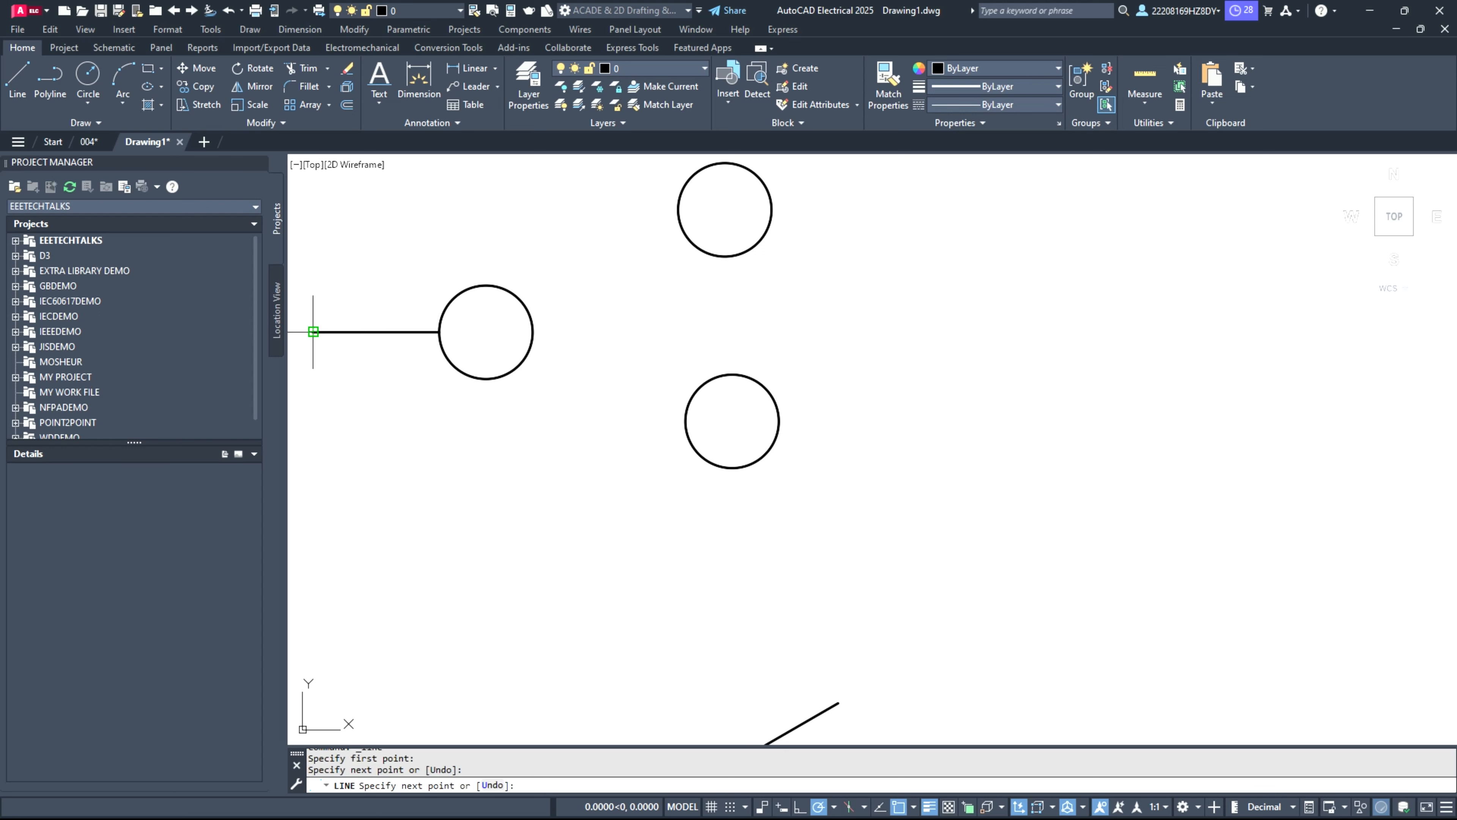
{"action": "key", "text": "Escape"}
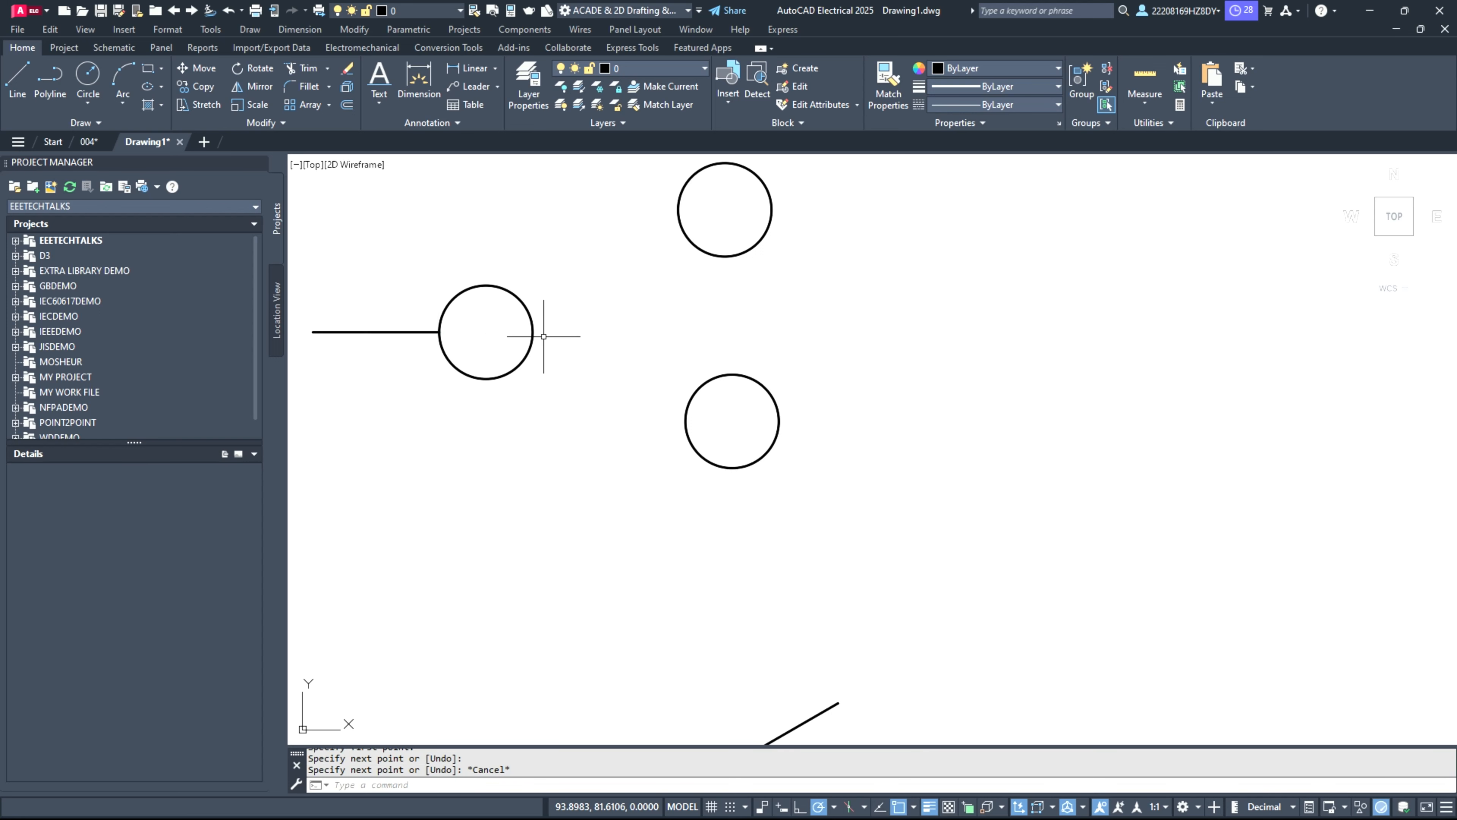
{"action": "left_click", "coordinate": [17, 97]}
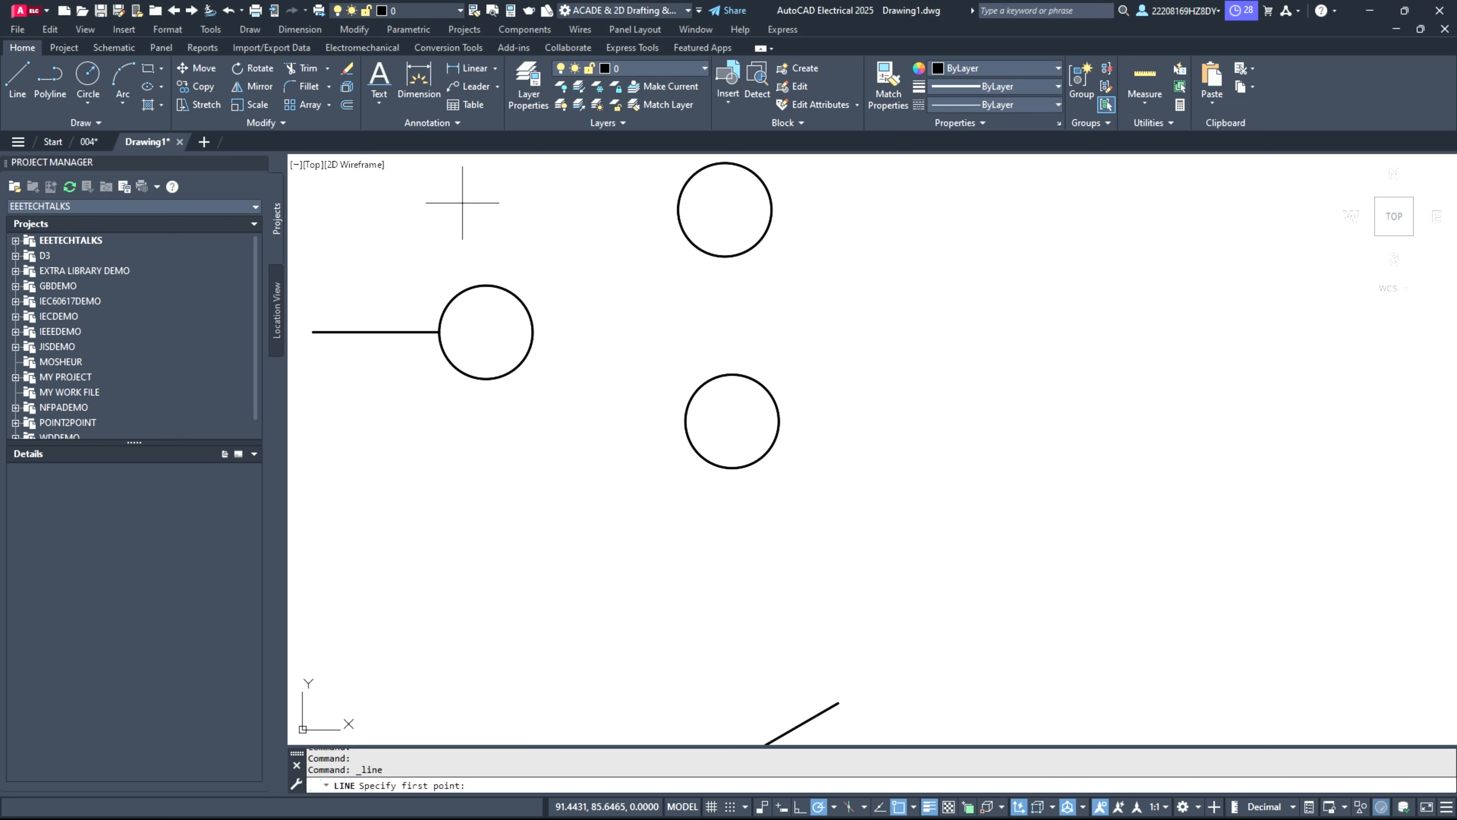
{"action": "left_click", "coordinate": [533, 331]}
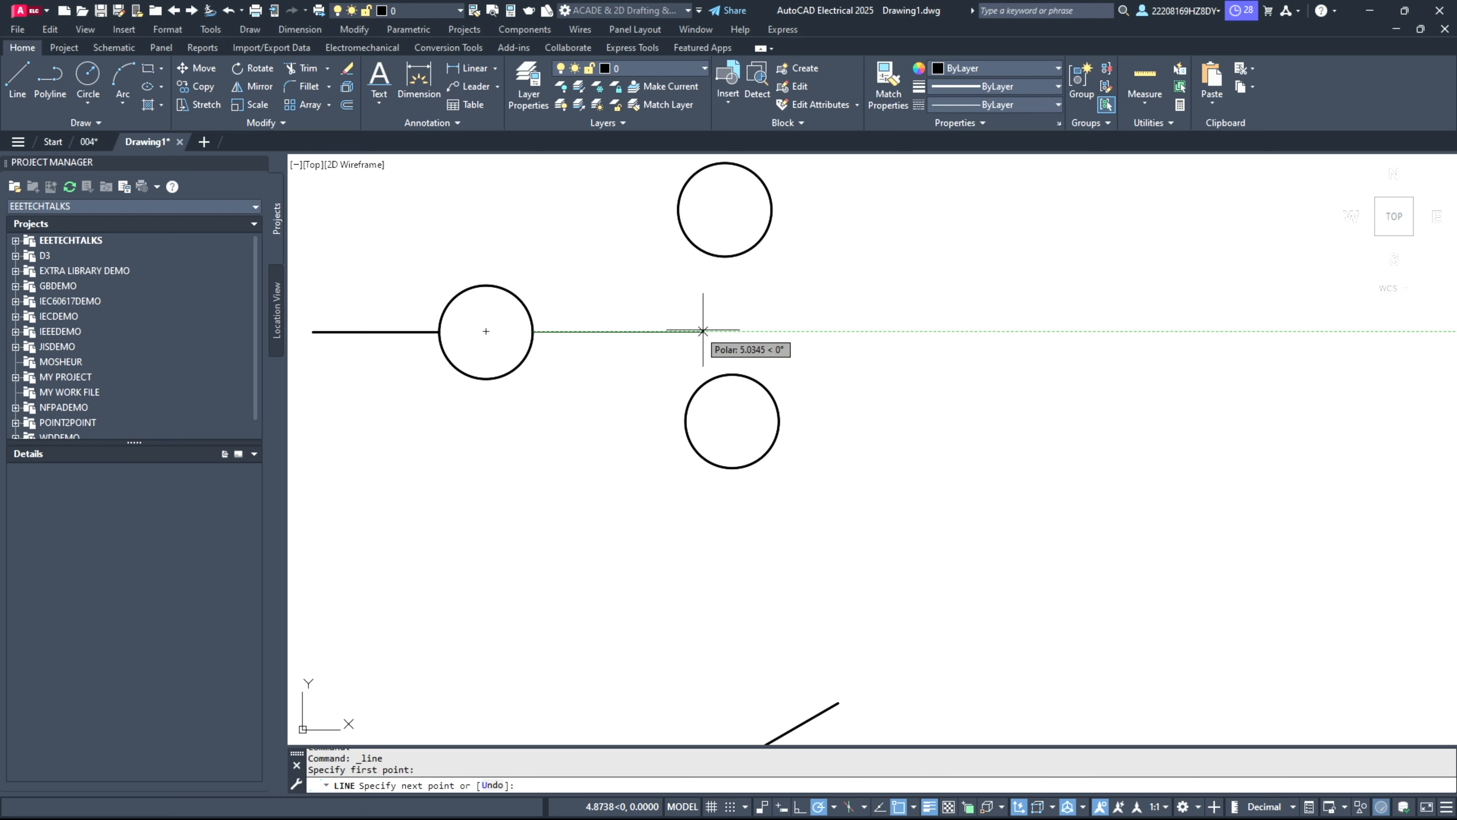
{"action": "left_click", "coordinate": [731, 331]}
{"action": "key", "text": "Return"}
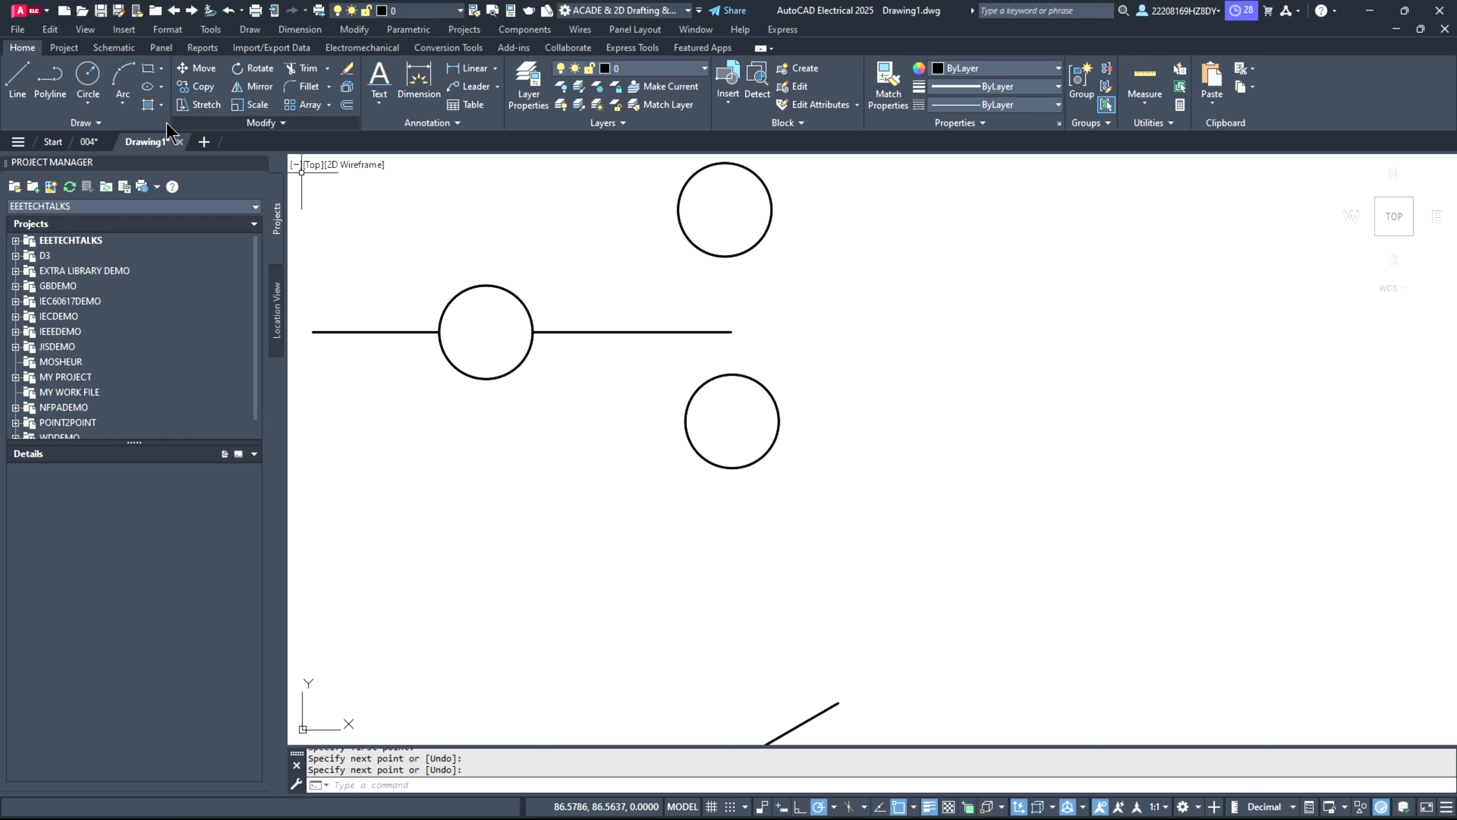
Step: Draw horizontal lines to the right from the upper and lower contact circles' right quadrants, about 6.4 and 6.9 units long
{"action": "left_click", "coordinate": [17, 80]}
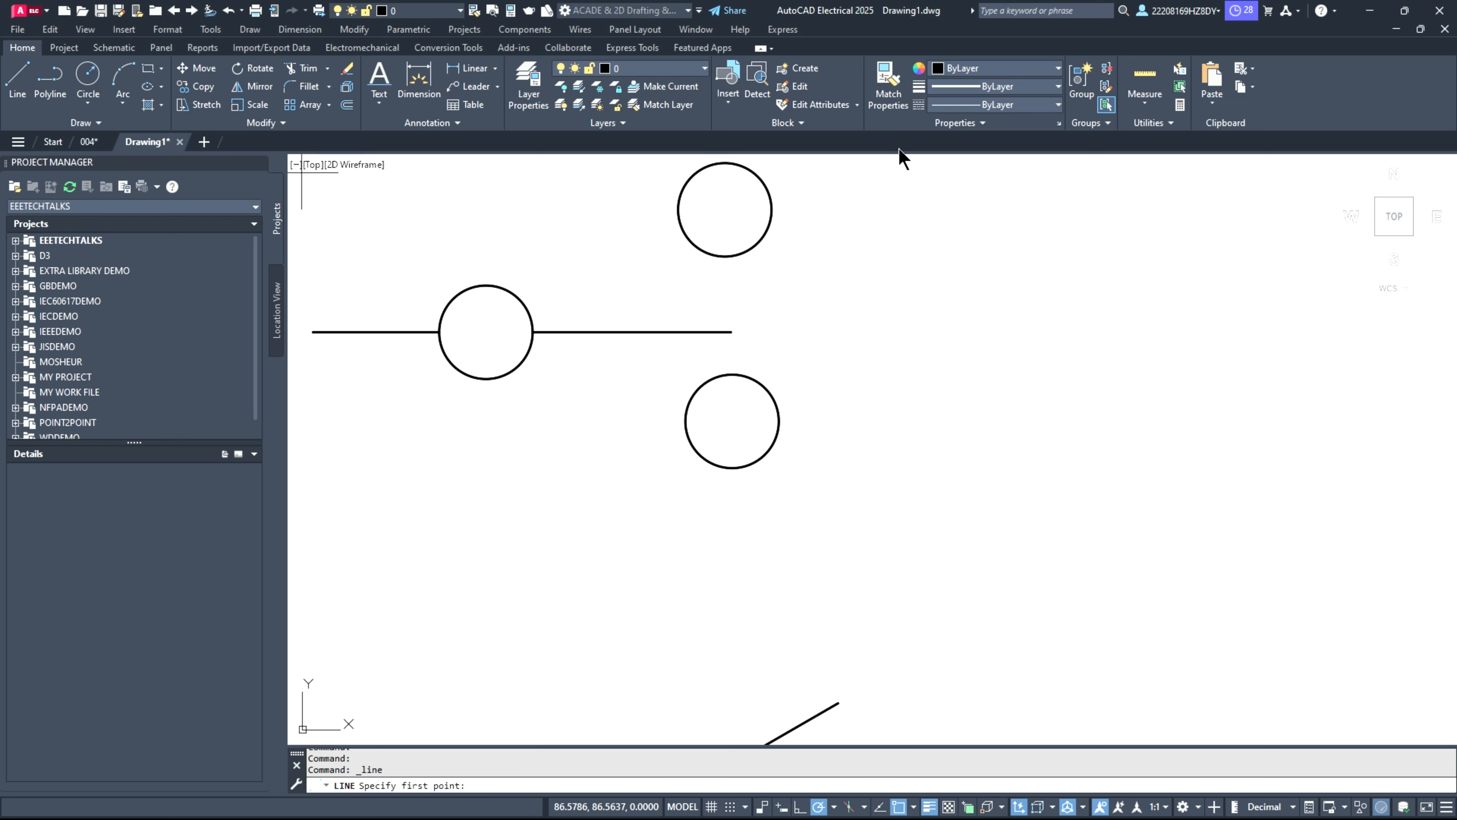
{"action": "left_click", "coordinate": [771, 209]}
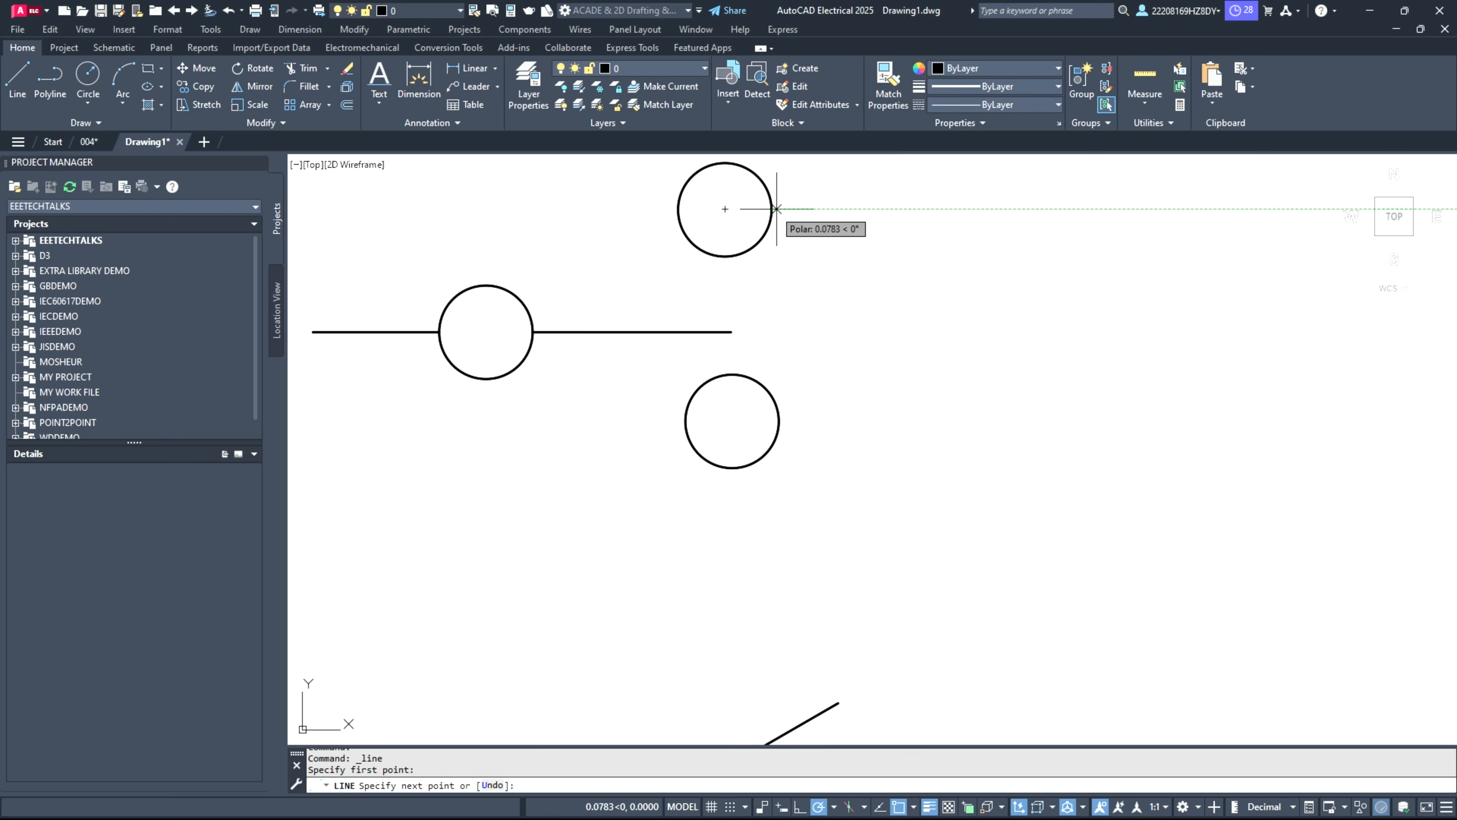
{"action": "left_click", "coordinate": [981, 209]}
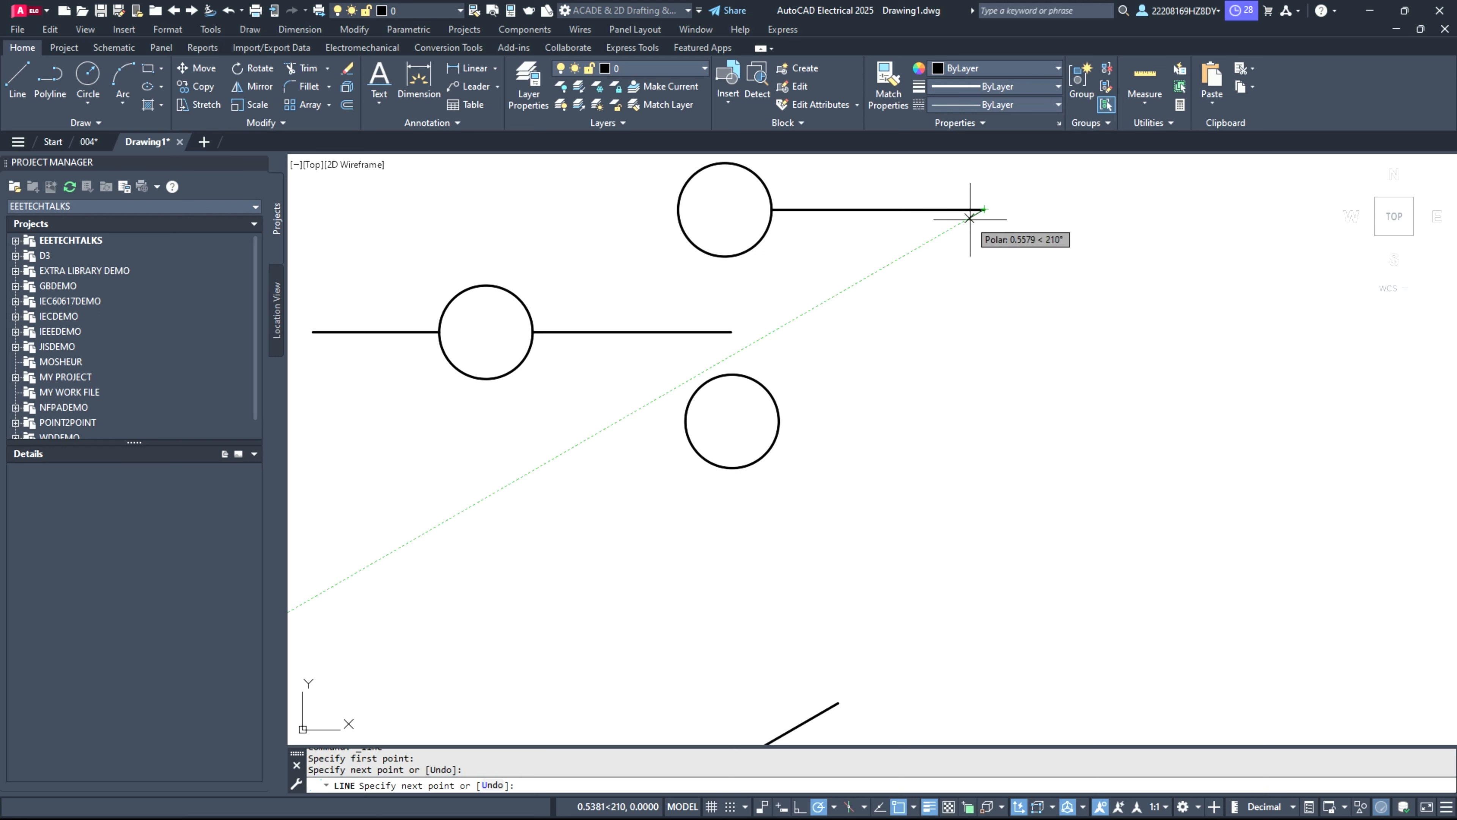
{"action": "key", "text": "Return"}
{"action": "key", "text": "Return"}
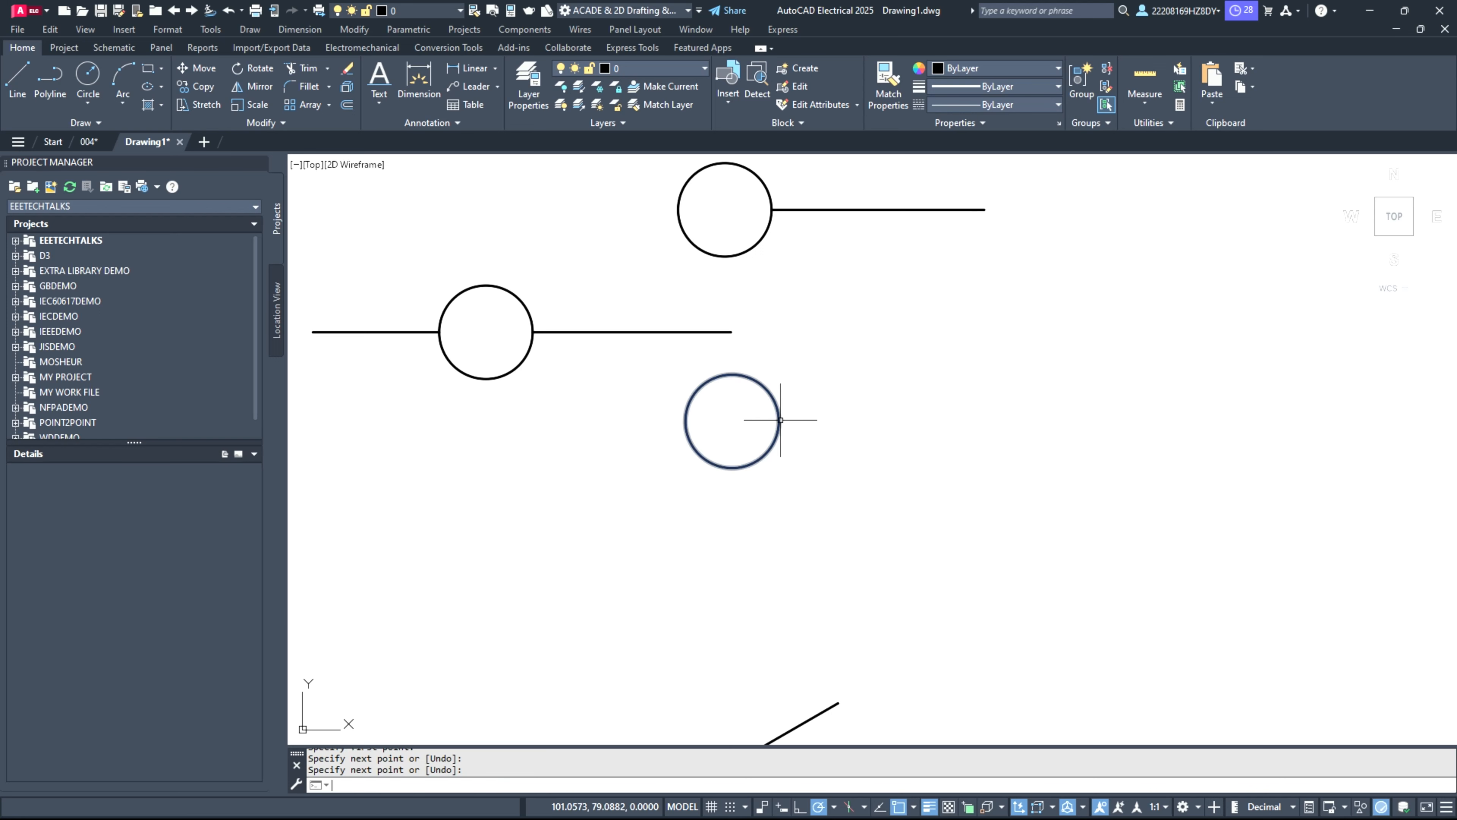
{"action": "left_click", "coordinate": [779, 421]}
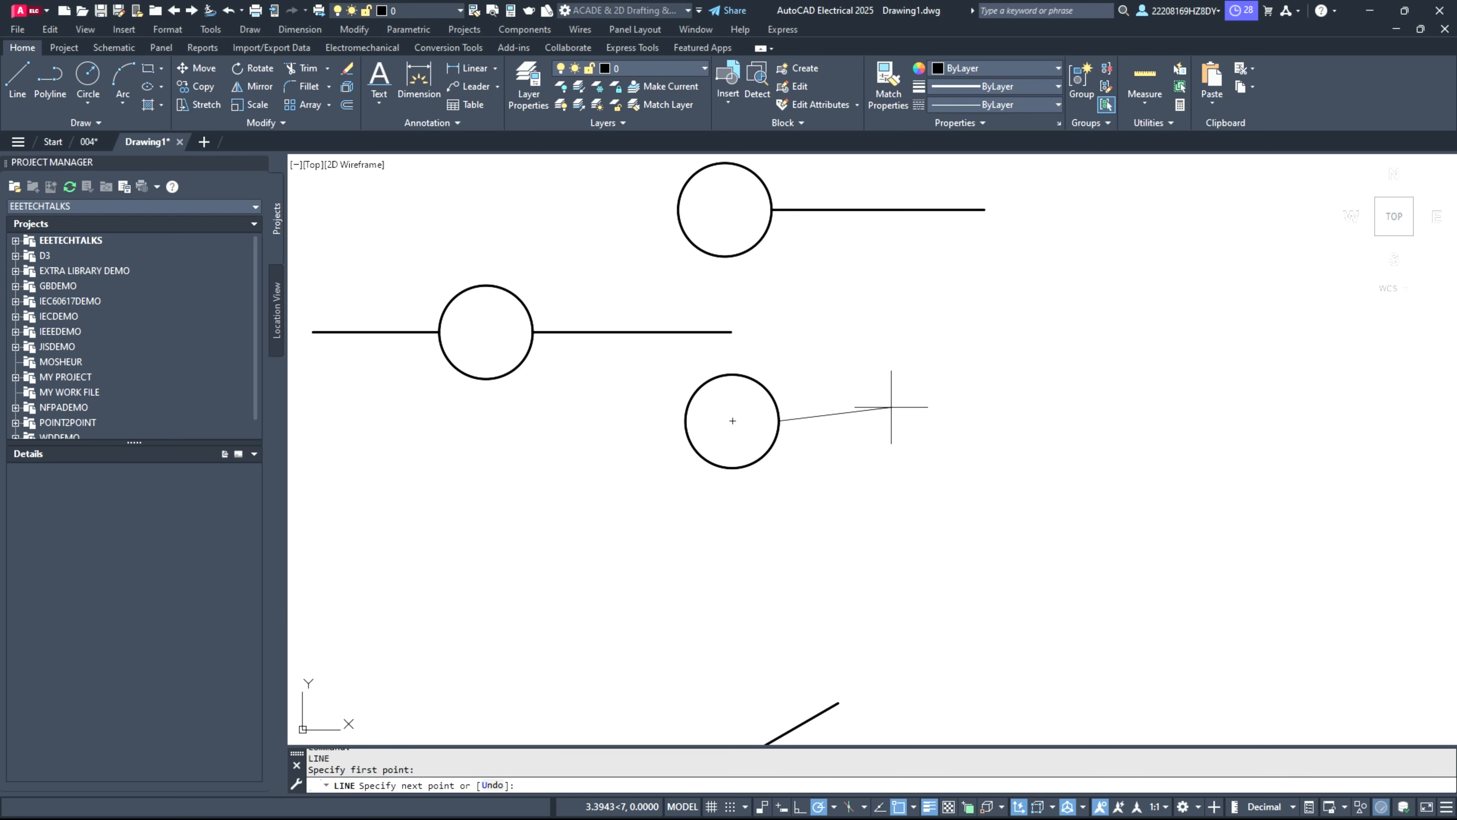
{"action": "left_click", "coordinate": [1007, 421]}
{"action": "key", "text": "Return"}
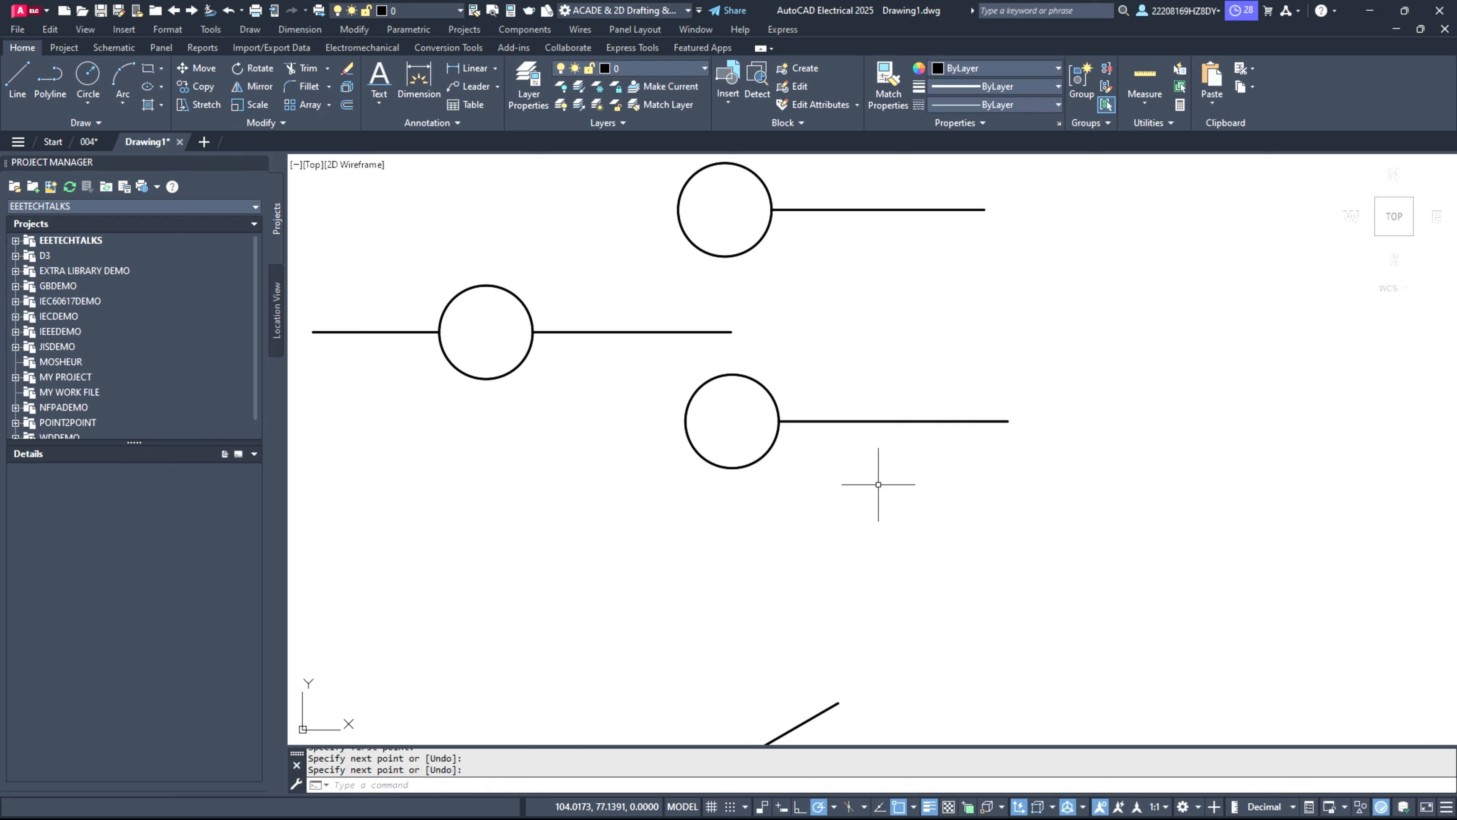
Step: Draw a small circle in the empty area to the right of the three-circle switch symbol
{"action": "scroll", "coordinate": [878, 483], "scroll_direction": "down", "scroll_amount": 2}
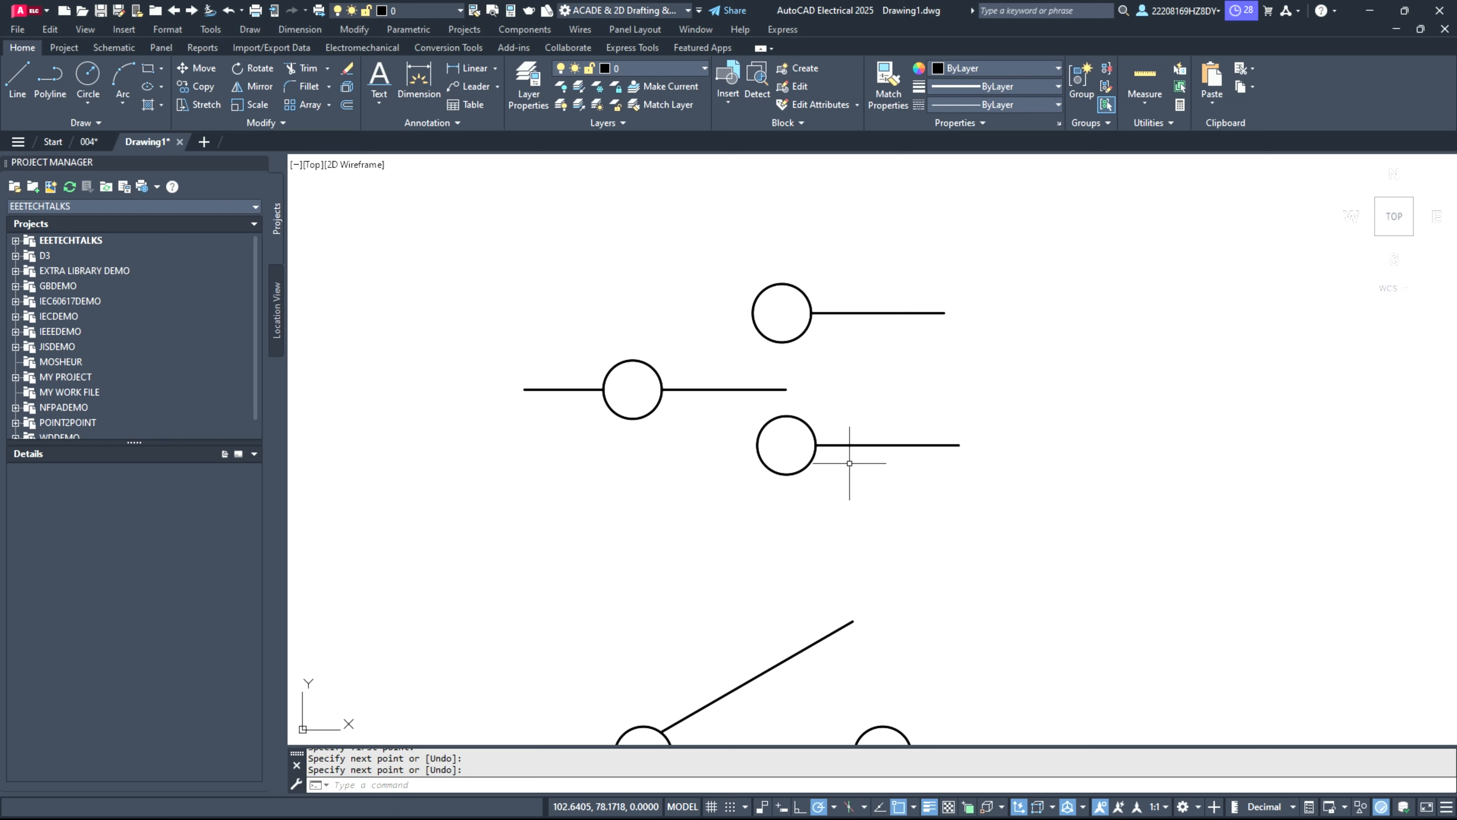
{"action": "scroll", "coordinate": [757, 496], "scroll_direction": "down", "scroll_amount": 2}
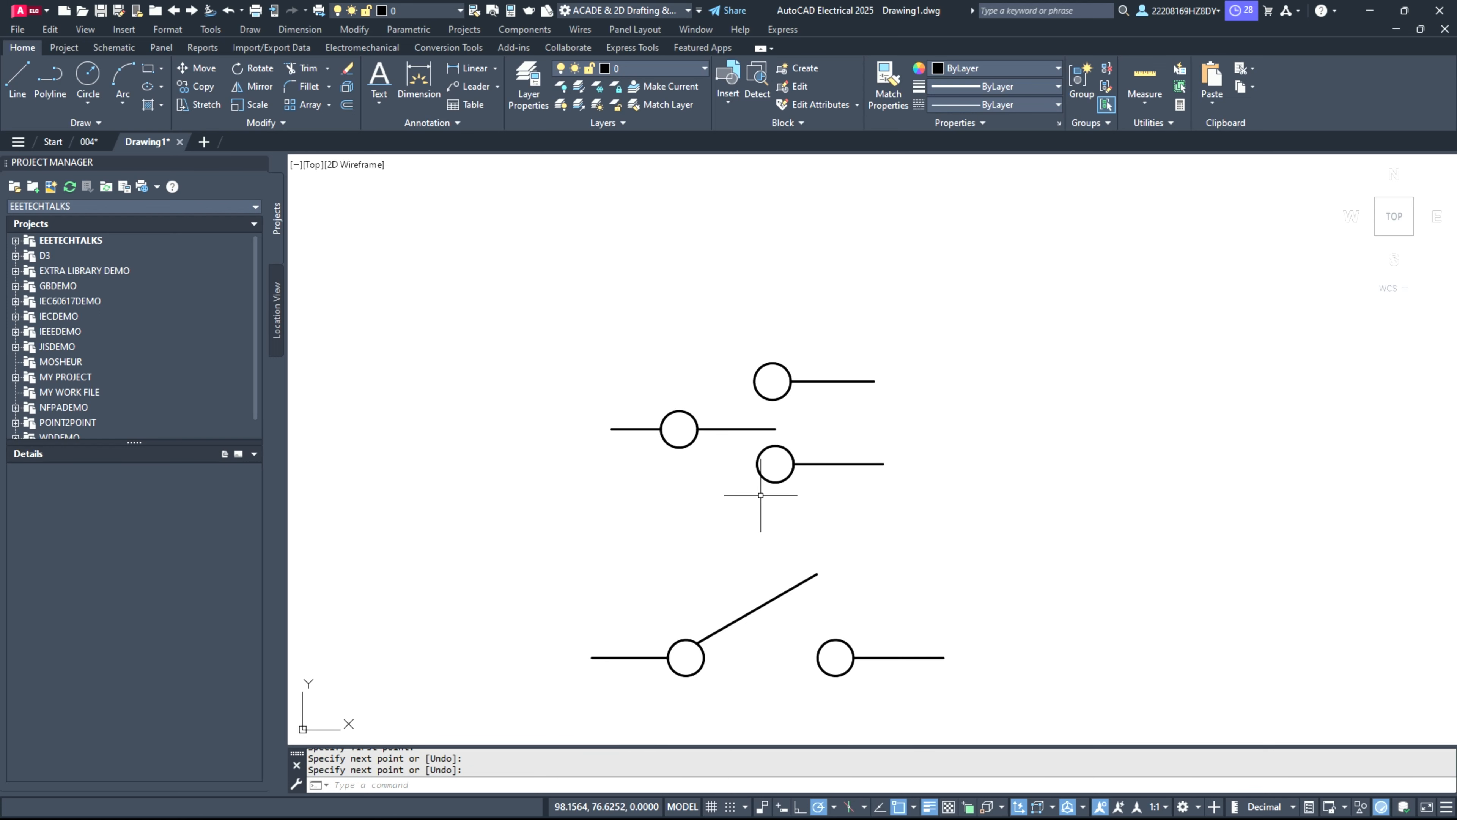
{"action": "scroll", "coordinate": [1184, 434], "scroll_direction": "up", "scroll_amount": 2}
{"action": "scroll", "coordinate": [1183, 434], "scroll_direction": "up", "scroll_amount": 1}
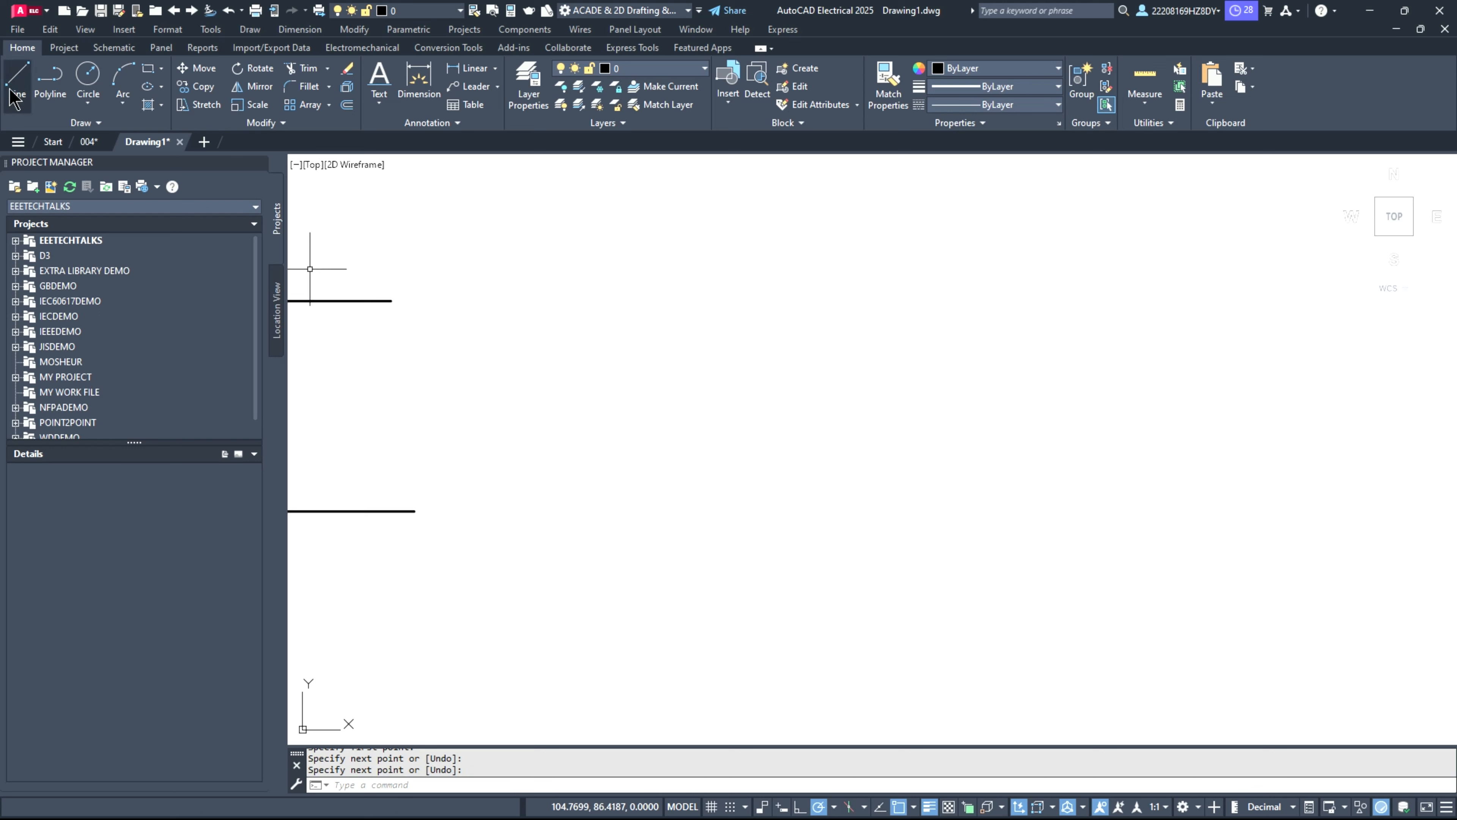
{"action": "left_click", "coordinate": [87, 86]}
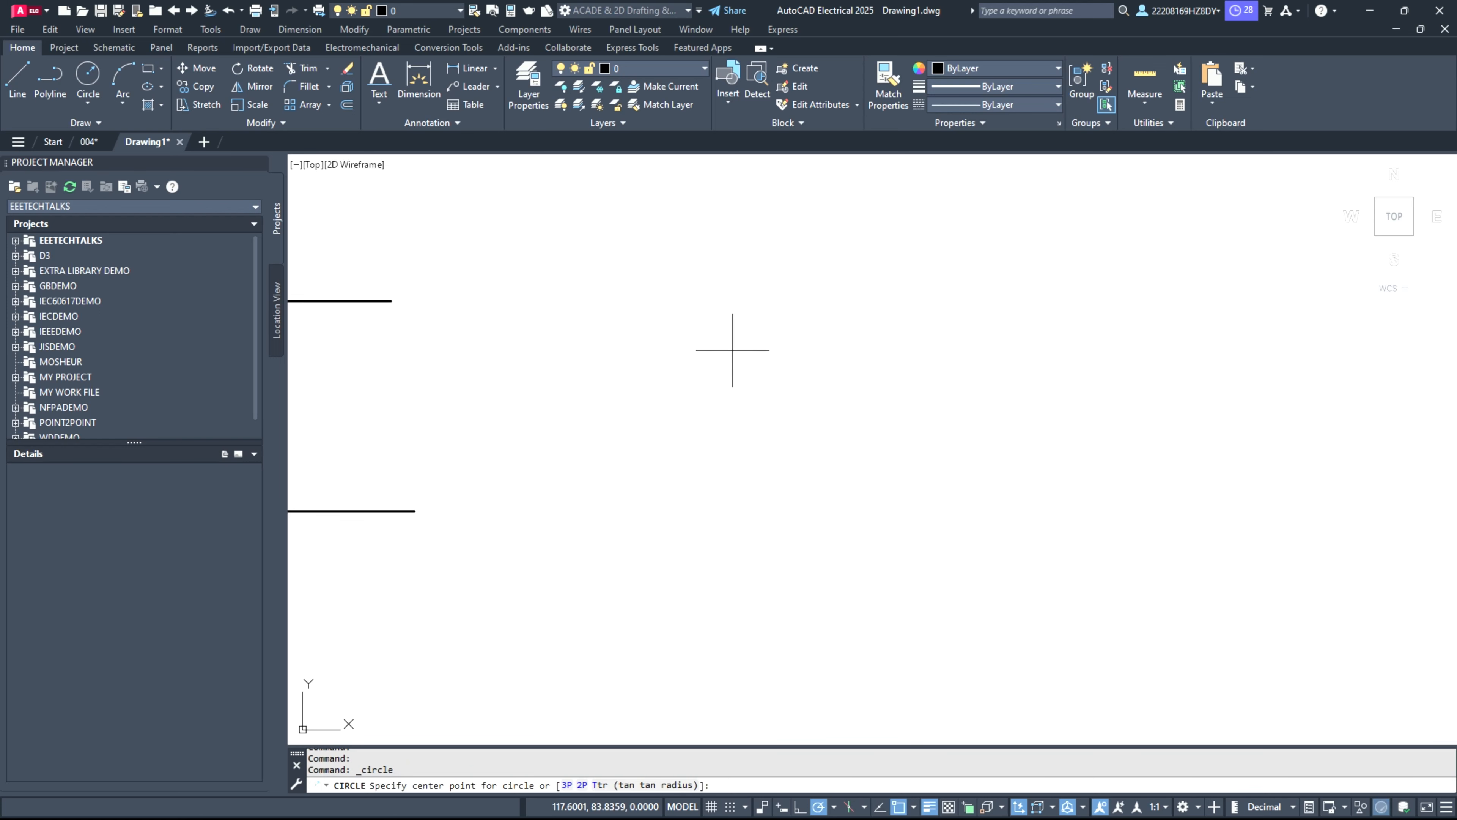
{"action": "left_click", "coordinate": [733, 310]}
{"action": "left_click", "coordinate": [765, 322]}
Step: Copy the new circle and paste three duplicates to form a two-by-two arrangement of circles
{"action": "left_click", "coordinate": [754, 336]}
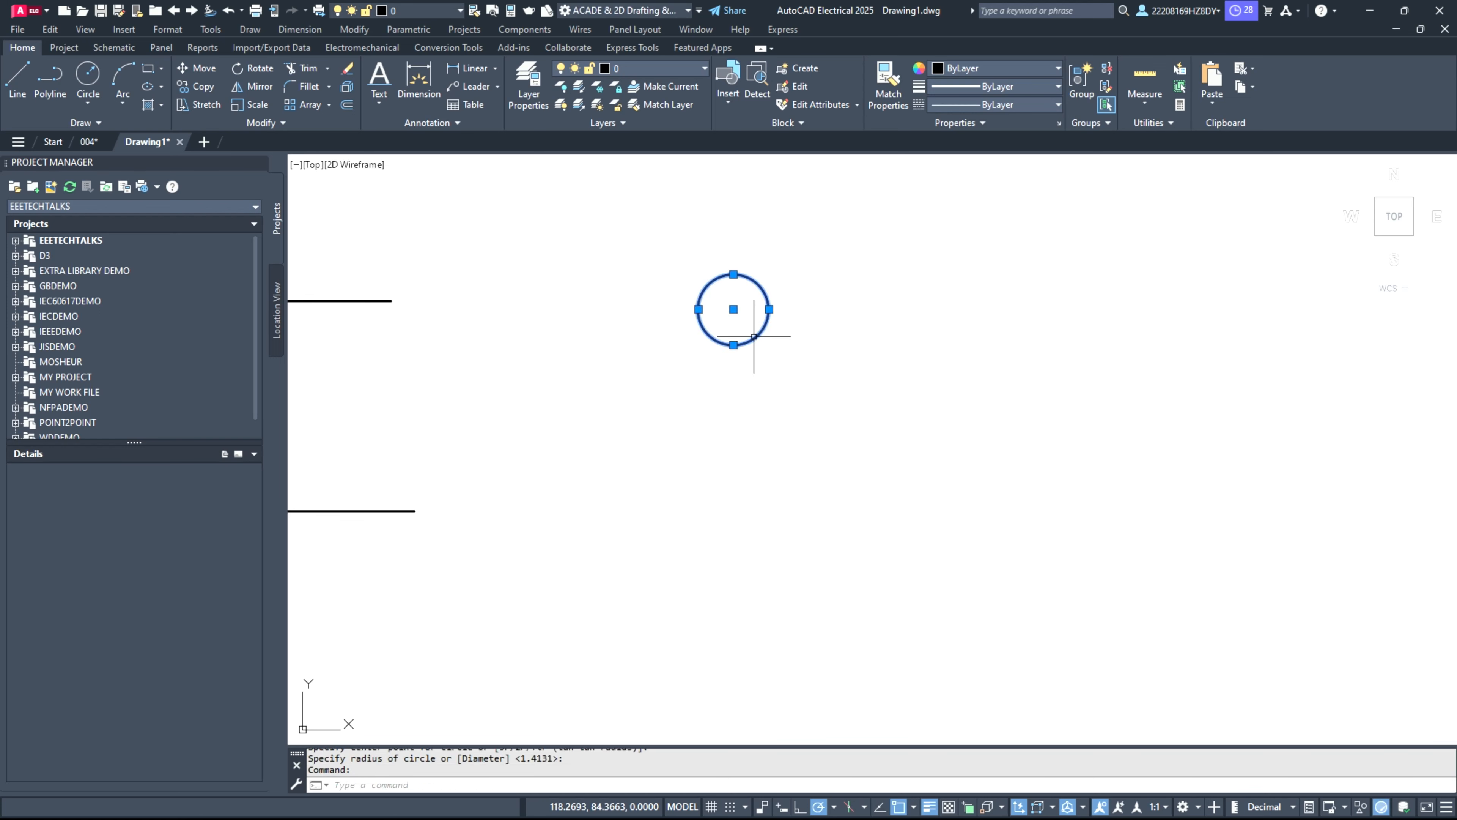
{"action": "key", "text": "ctrl+c"}
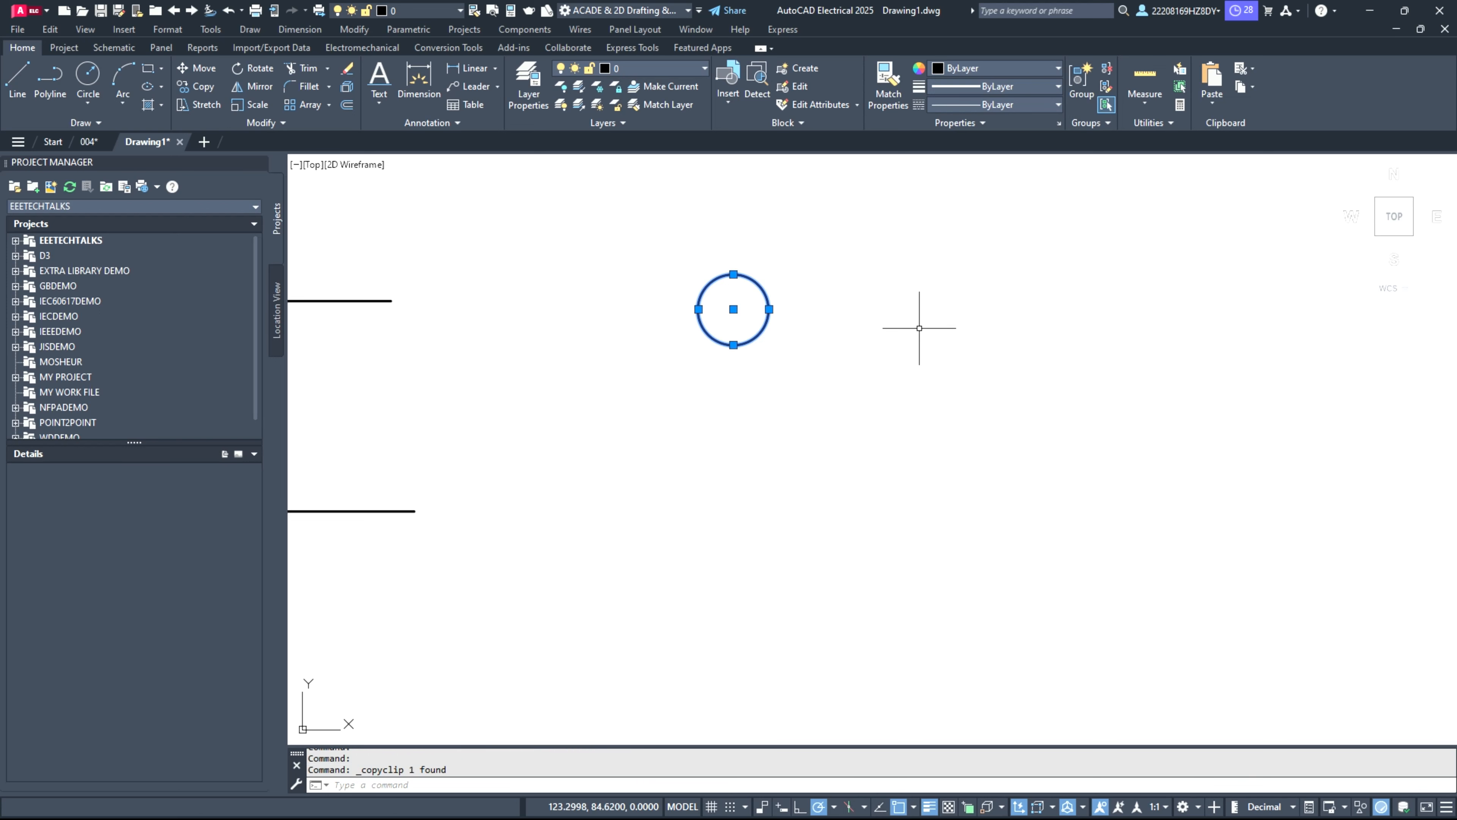
{"action": "key", "text": "ctrl+v"}
{"action": "left_click", "coordinate": [920, 350]}
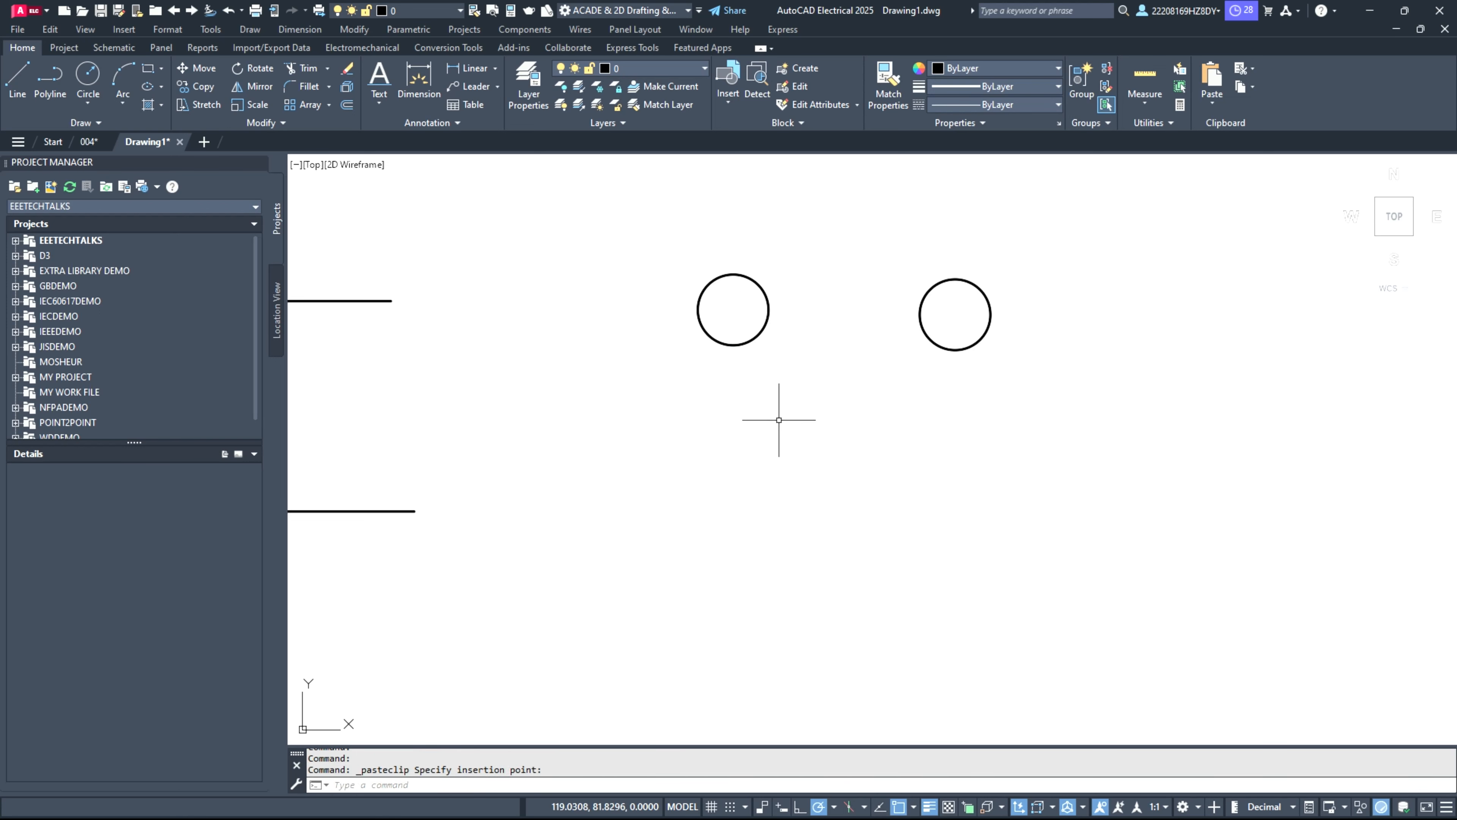
{"action": "key", "text": "ctrl+v"}
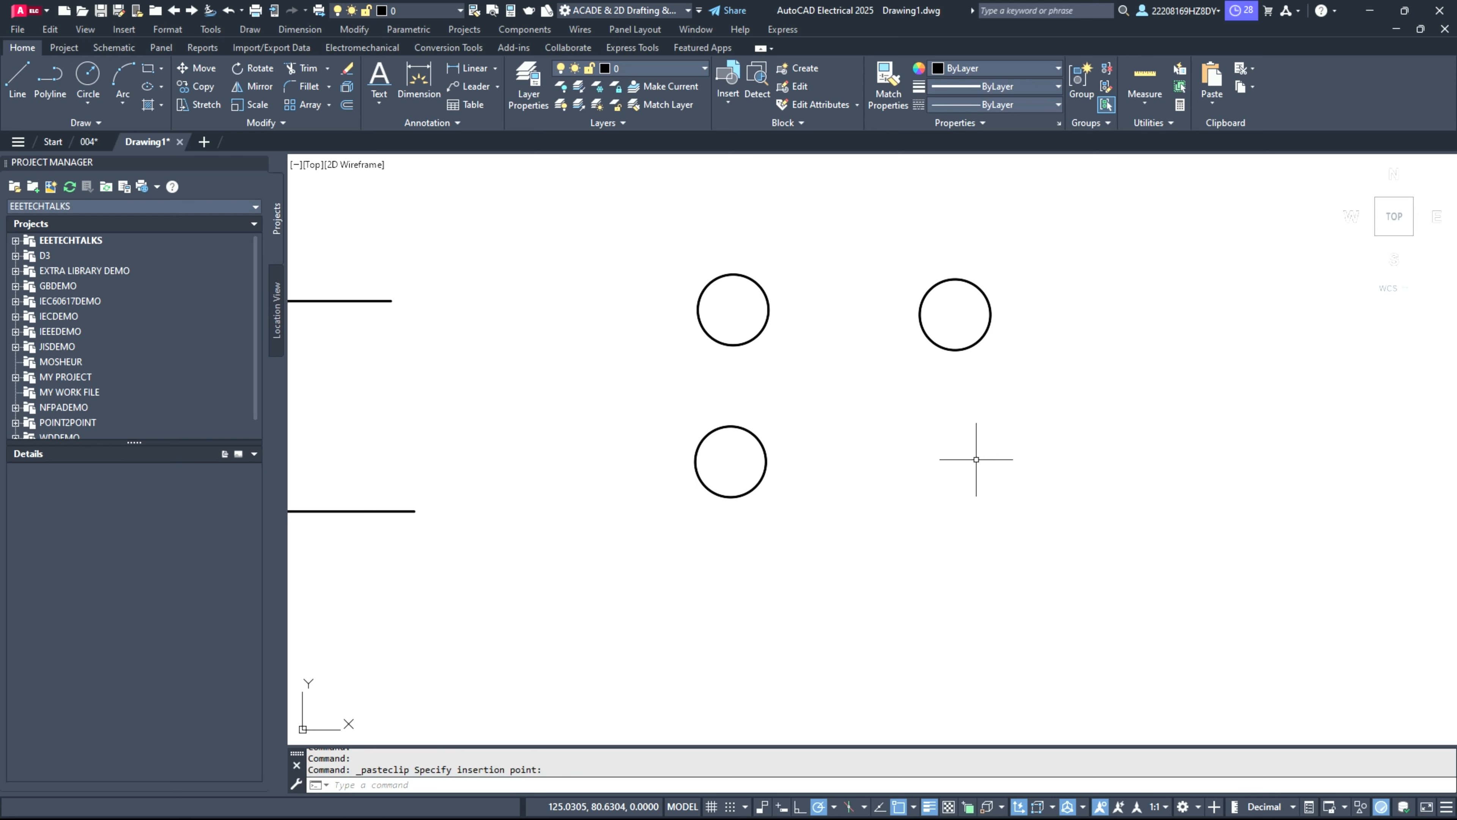
{"action": "left_click", "coordinate": [929, 492]}
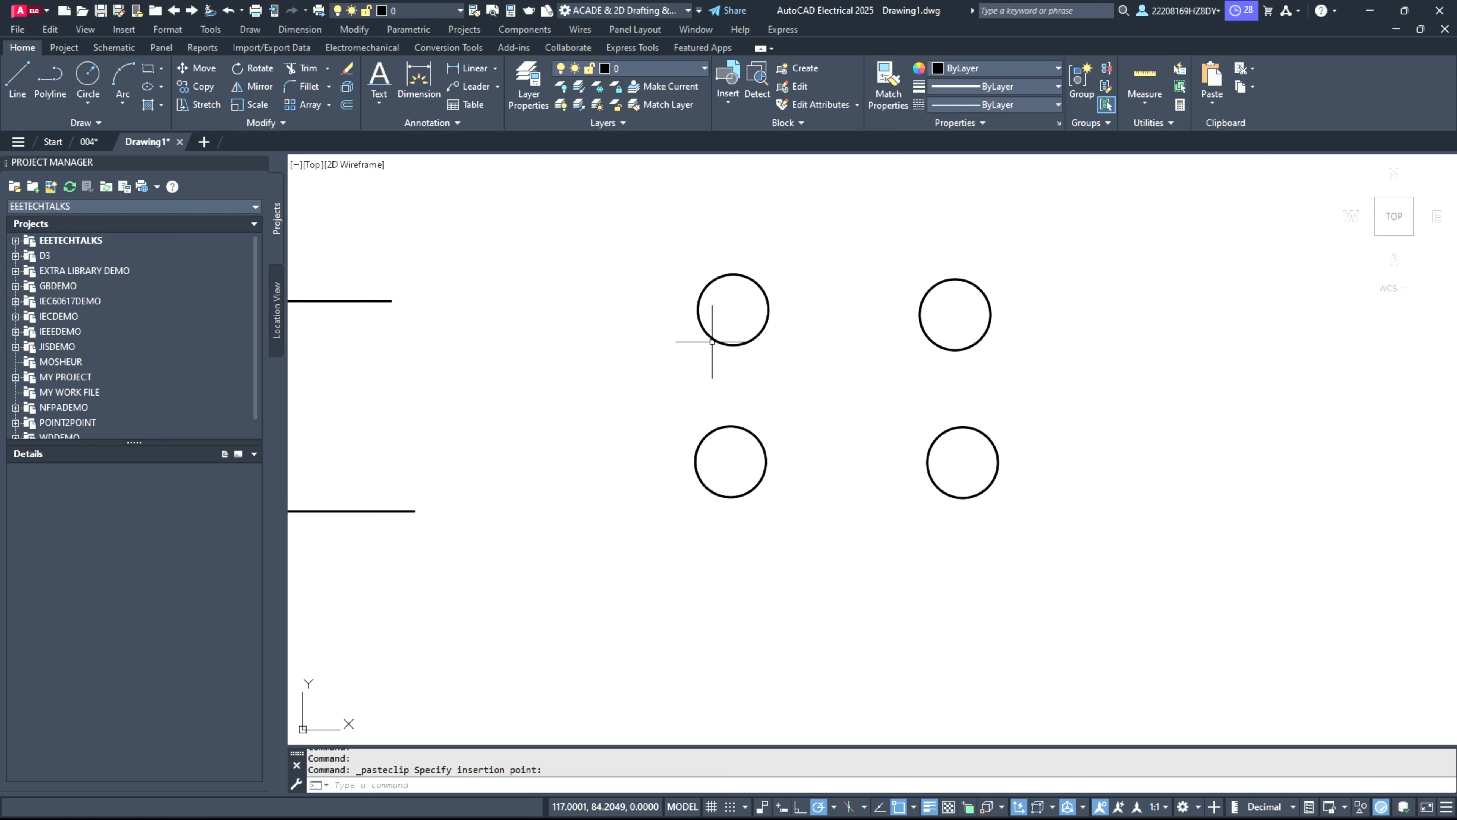
Step: Draw a horizontal line about 4.2 units long to the right from the upper-right circle's right quadrant
{"action": "left_click", "coordinate": [17, 80]}
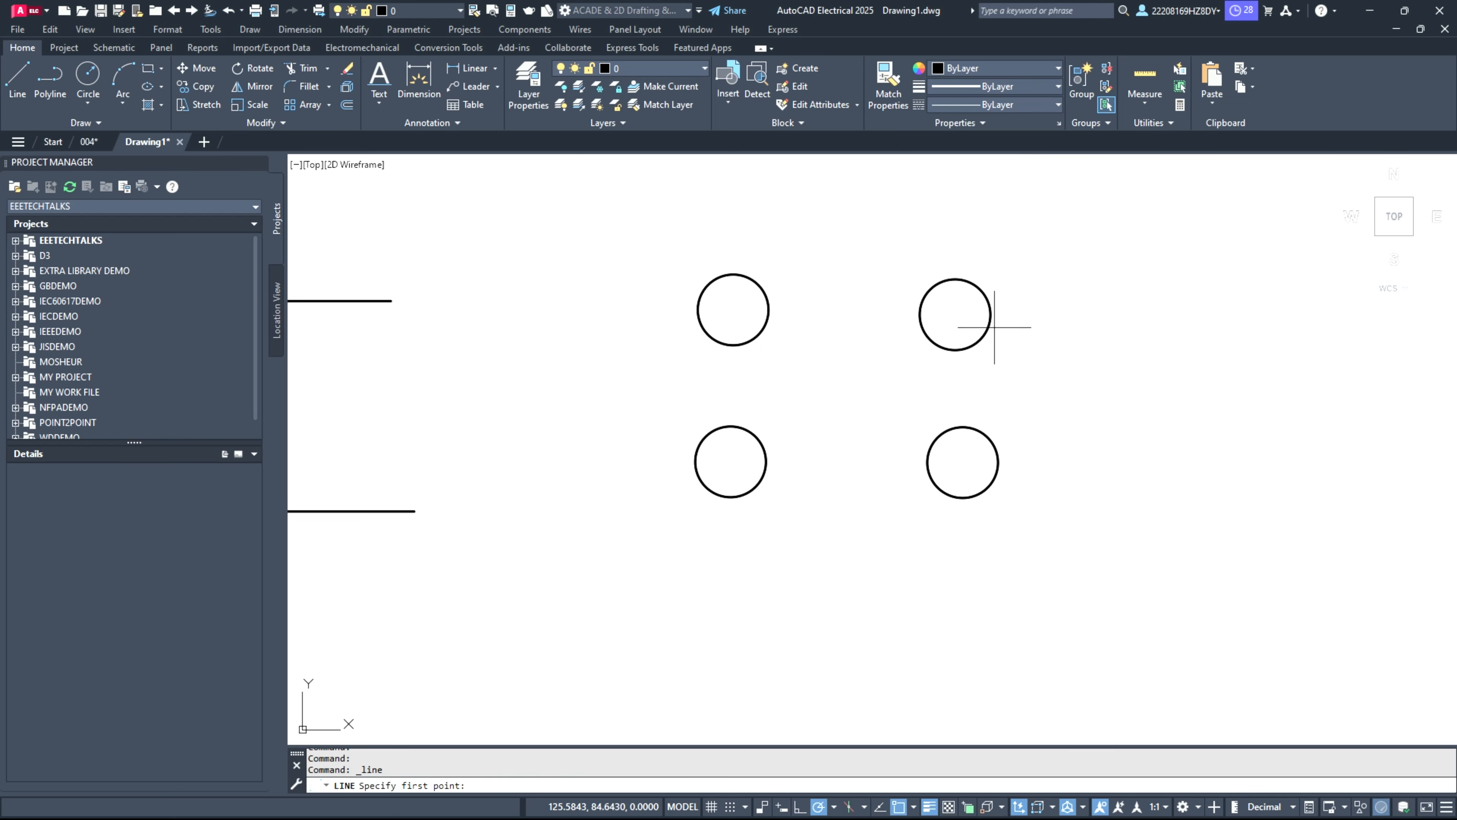
{"action": "left_click", "coordinate": [991, 315]}
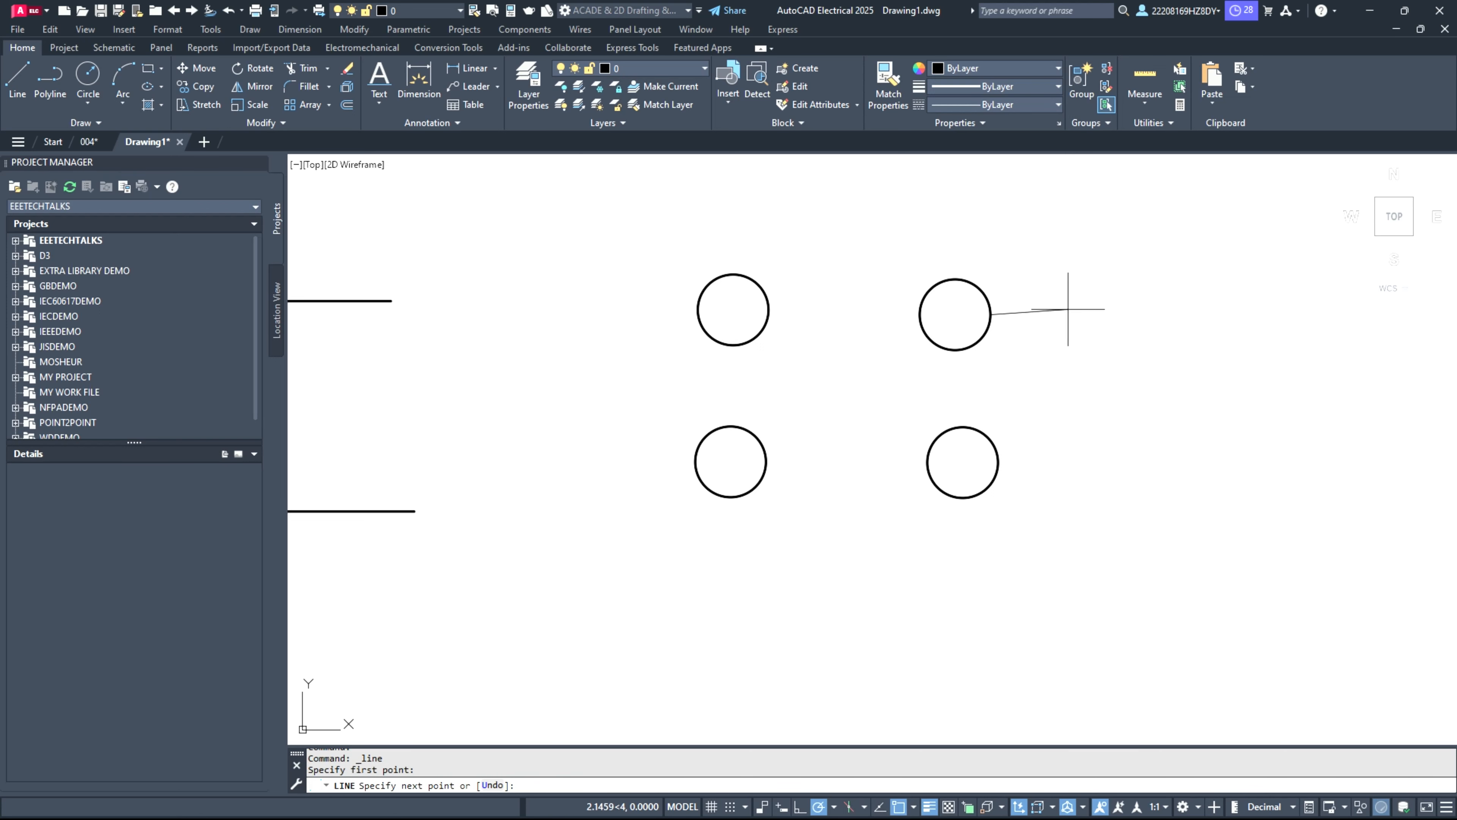
{"action": "left_click", "coordinate": [1130, 314]}
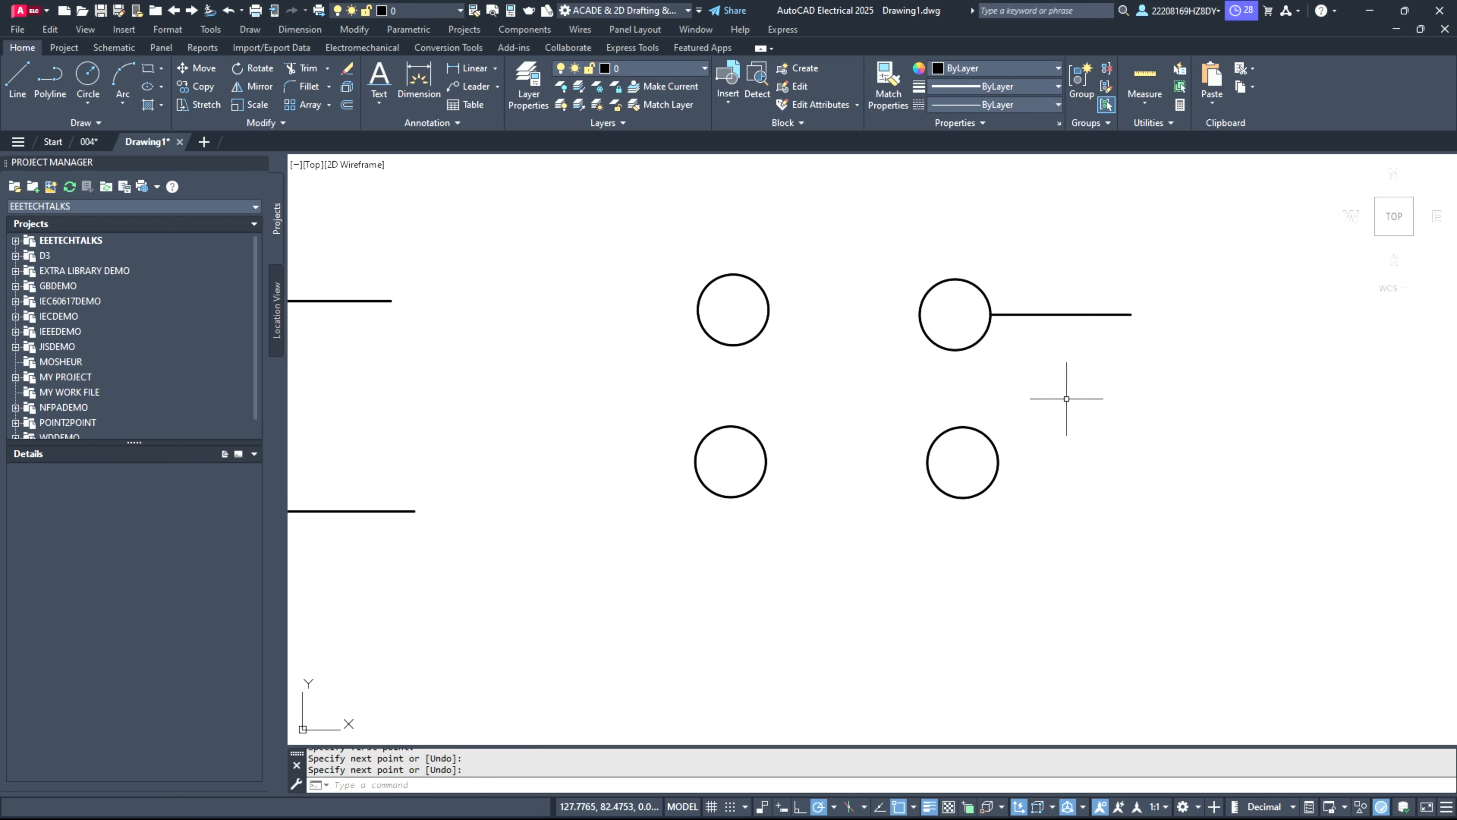
Step: Draw a horizontal line to the right from the lower-right circle's right quadrant, ending slightly beyond the line above it
{"action": "key", "text": "Return"}
{"action": "key", "text": "Return"}
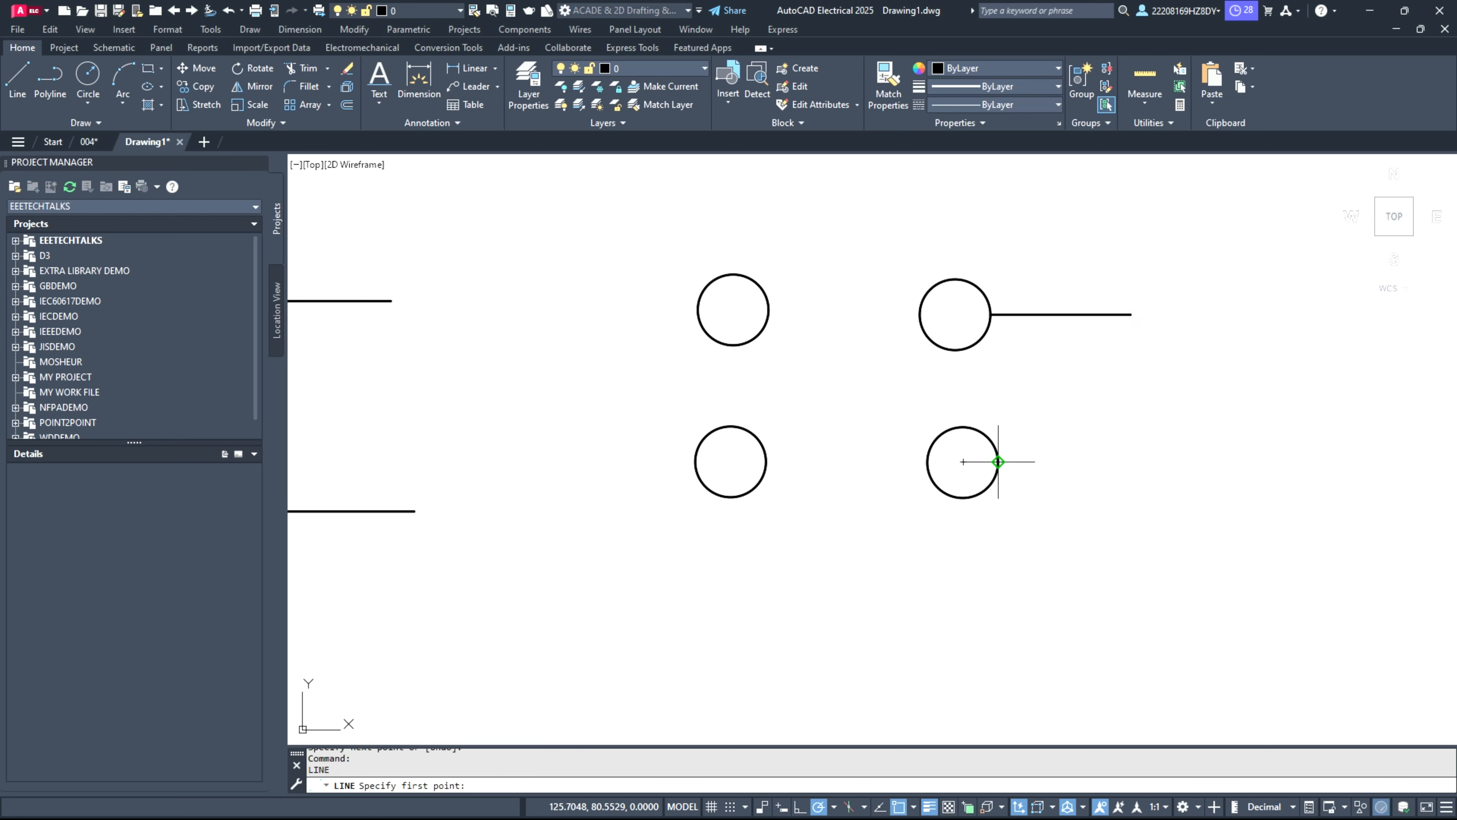
{"action": "left_click", "coordinate": [999, 462]}
{"action": "left_click", "coordinate": [1150, 462]}
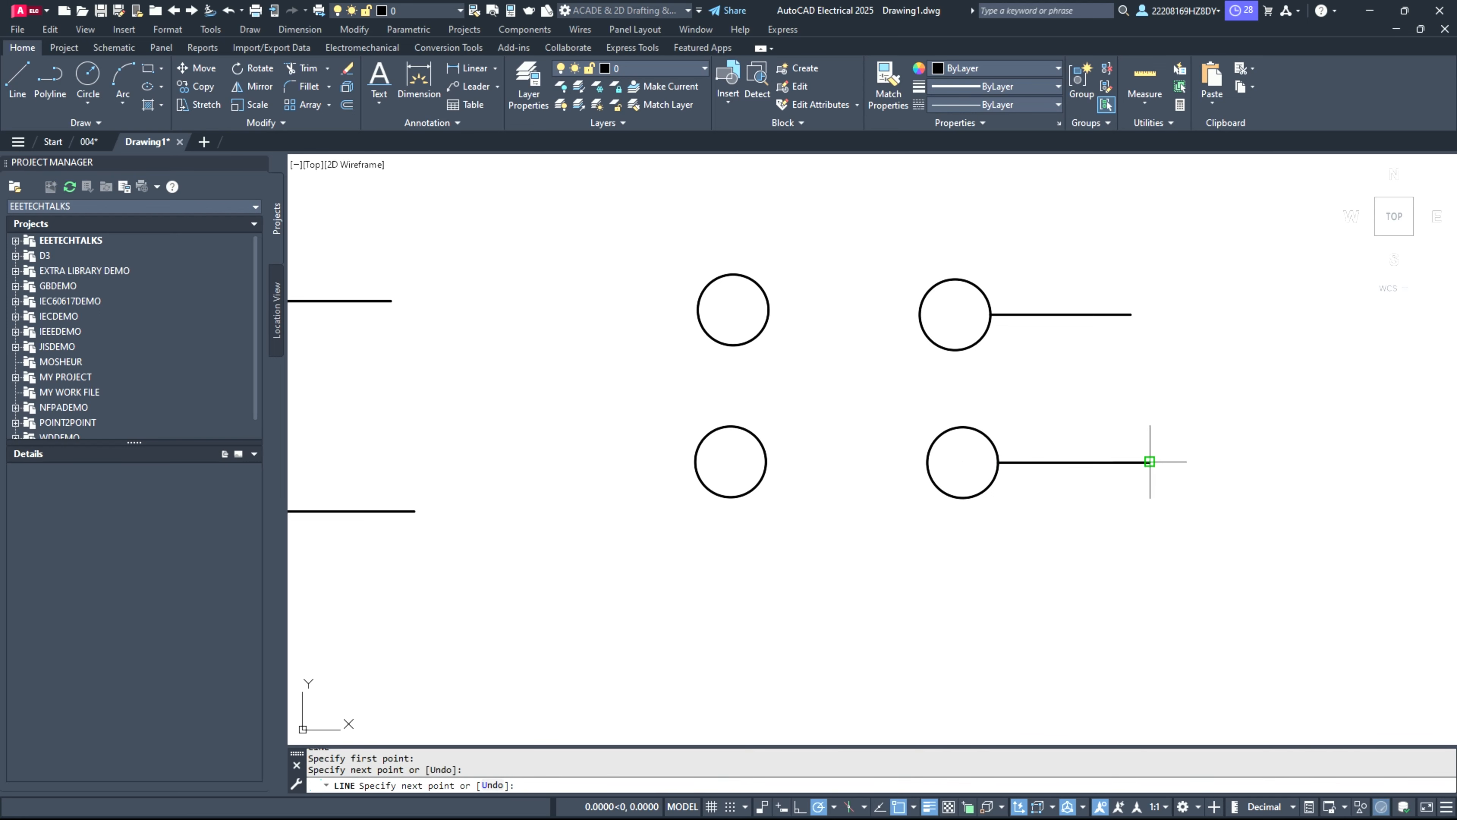
{"action": "key", "text": "Return"}
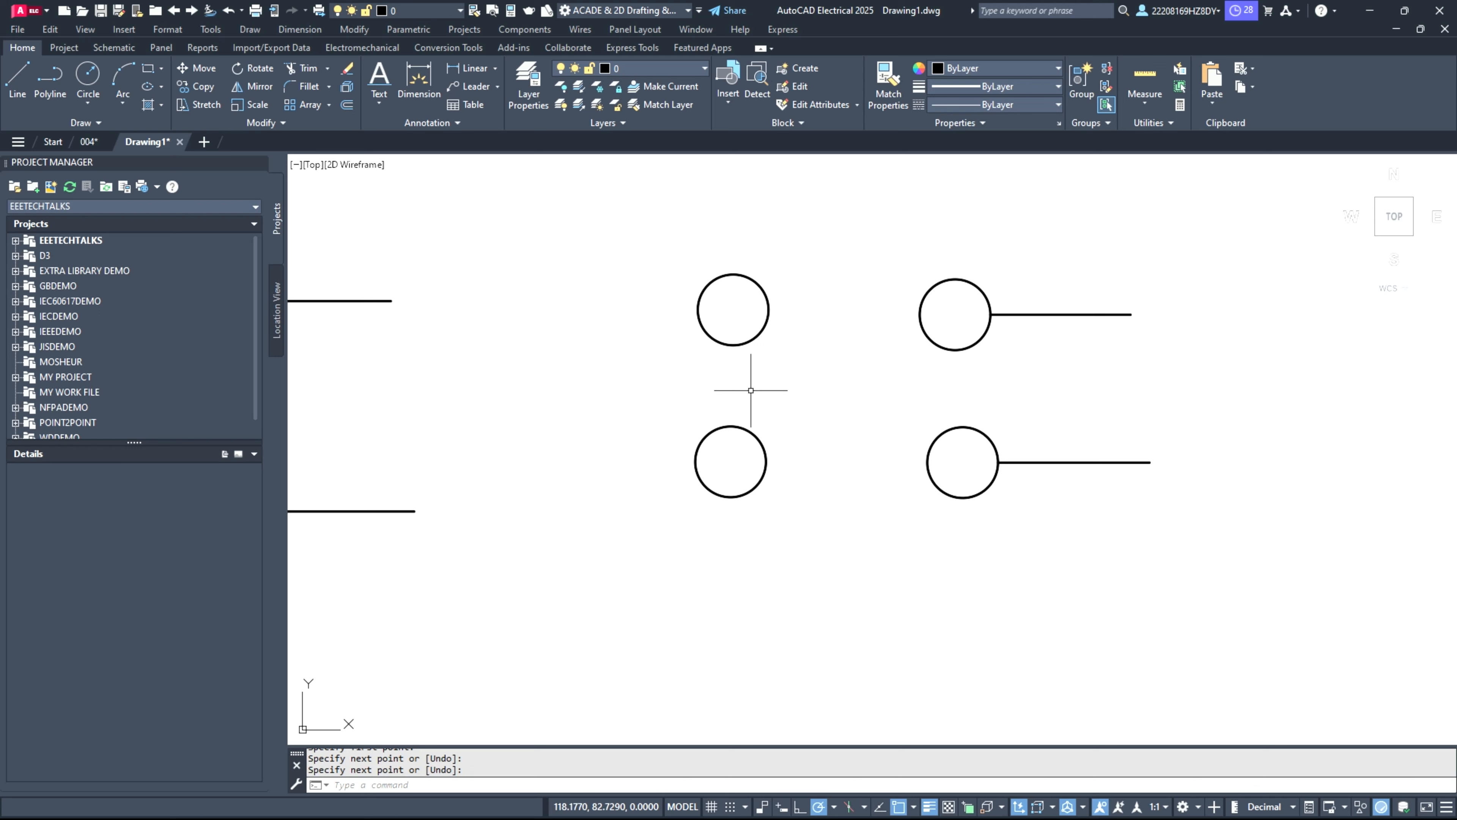
Step: Draw horizontal lines to the left from the upper-left and lower-left circles' left sides, about 2.8 and 3.3 units long
{"action": "left_click", "coordinate": [18, 81]}
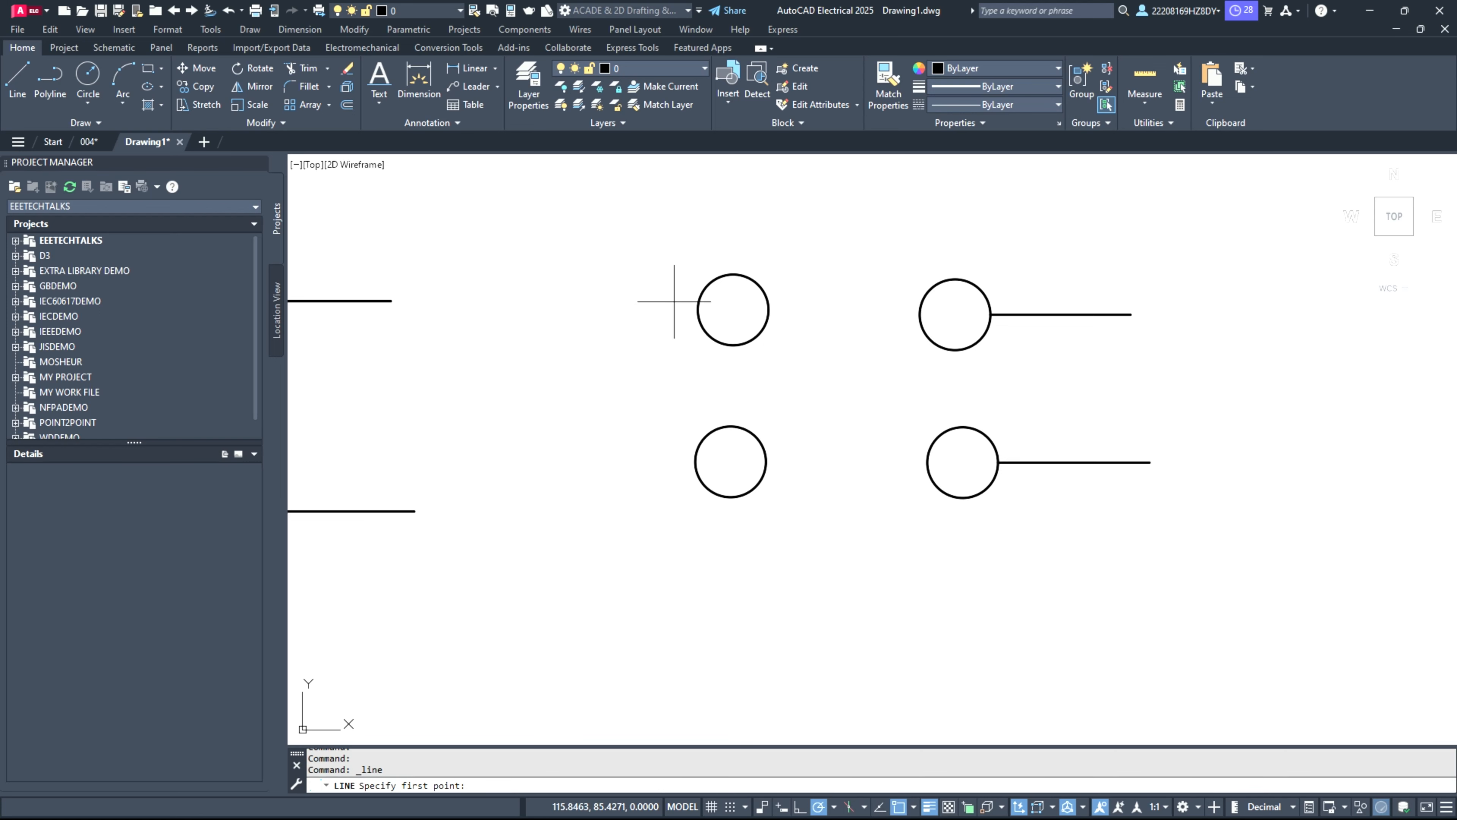
{"action": "left_click", "coordinate": [697, 309]}
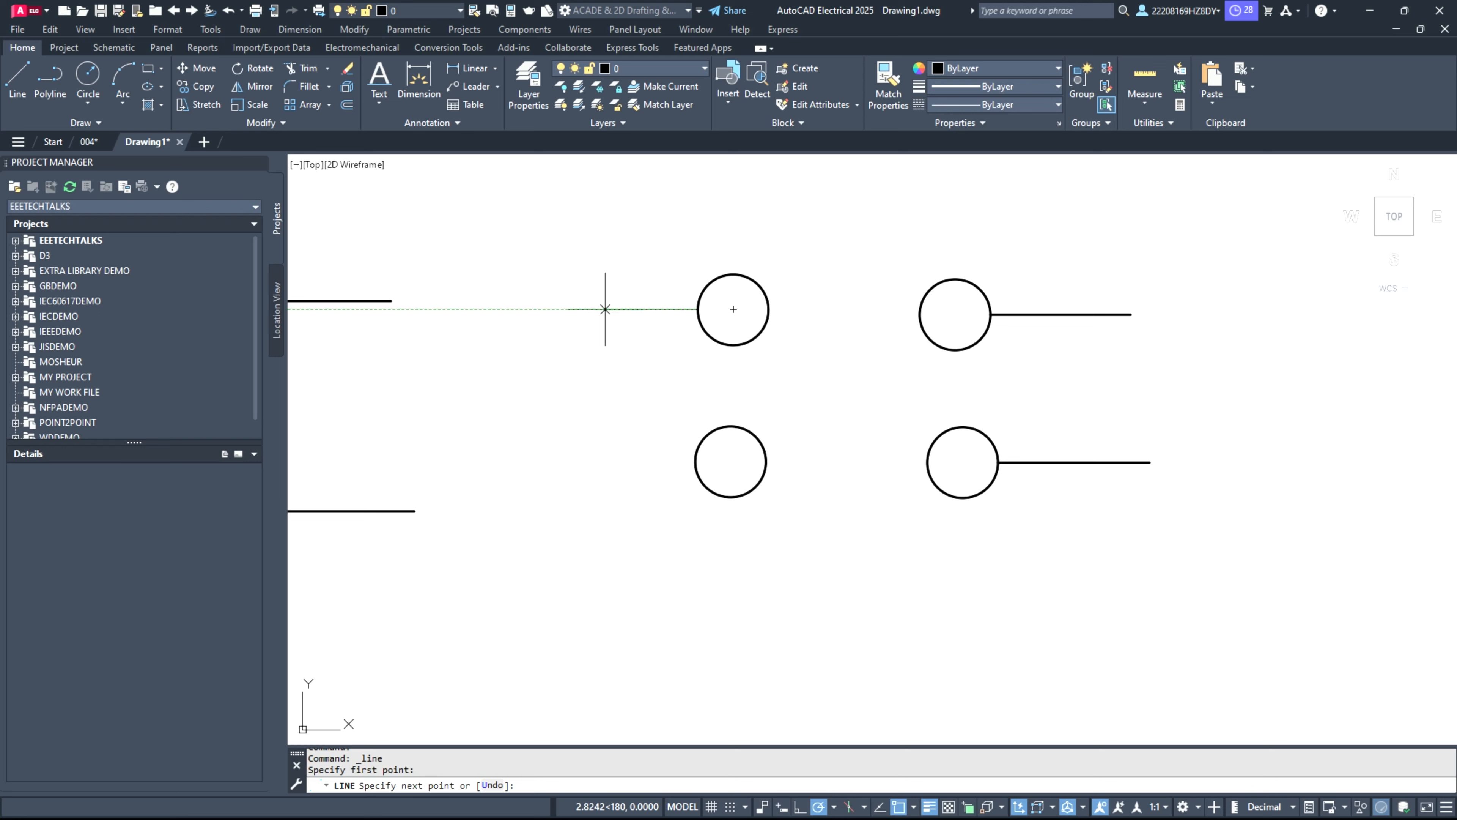
{"action": "left_click", "coordinate": [605, 310]}
{"action": "key", "text": "Return"}
{"action": "key", "text": "Return"}
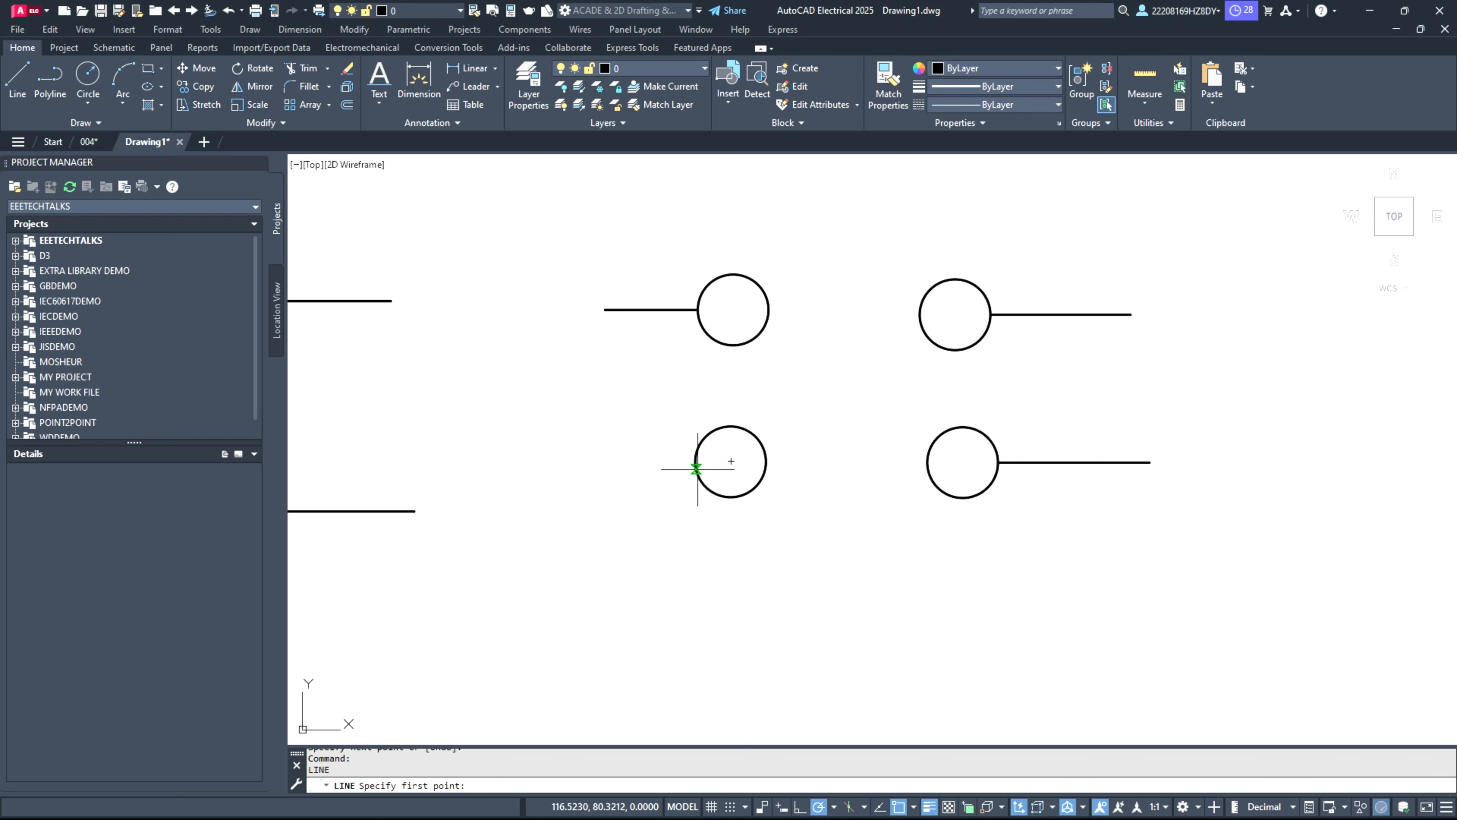
{"action": "left_click", "coordinate": [696, 464]}
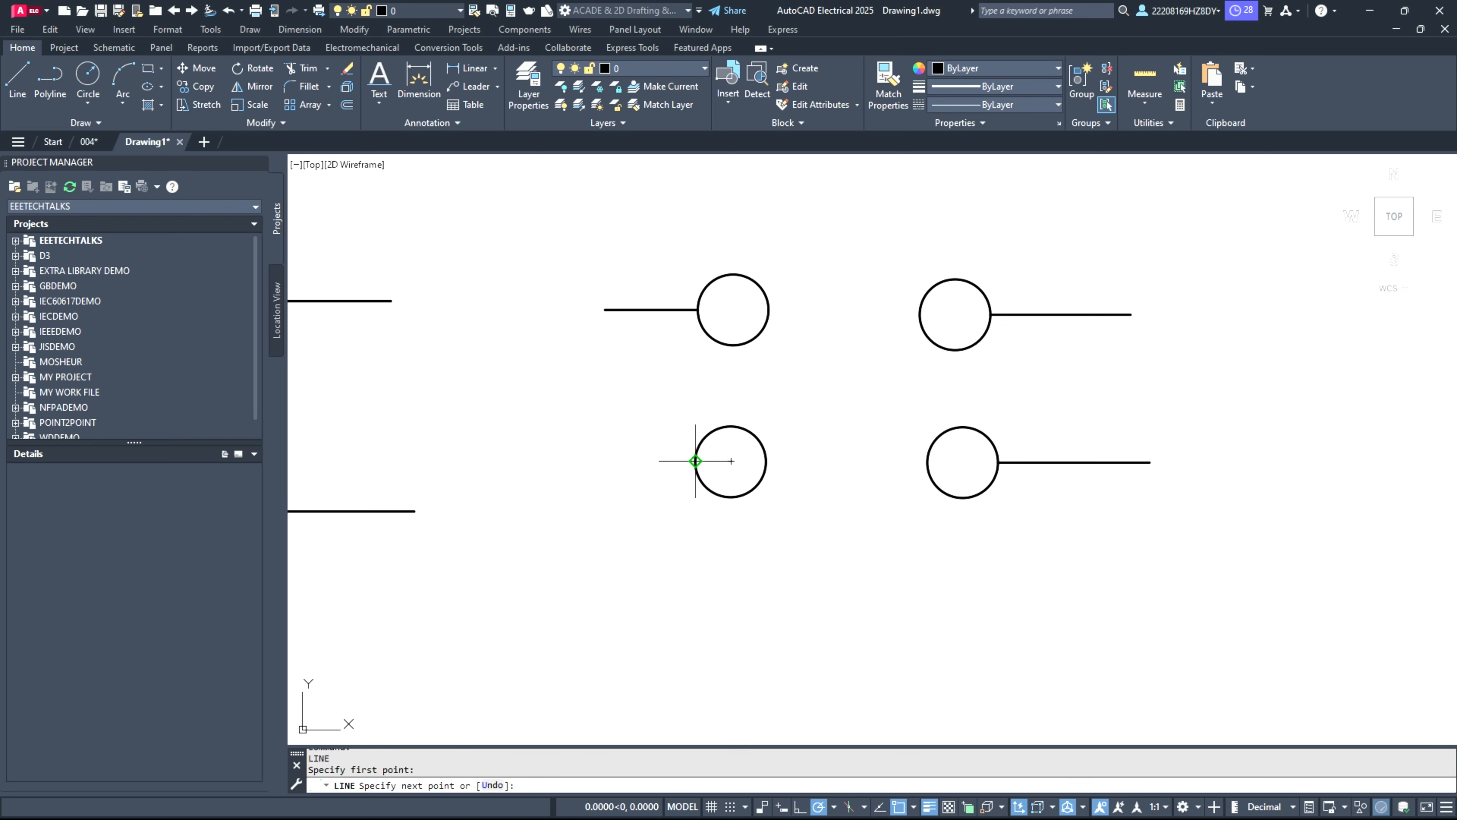
{"action": "left_click", "coordinate": [588, 461]}
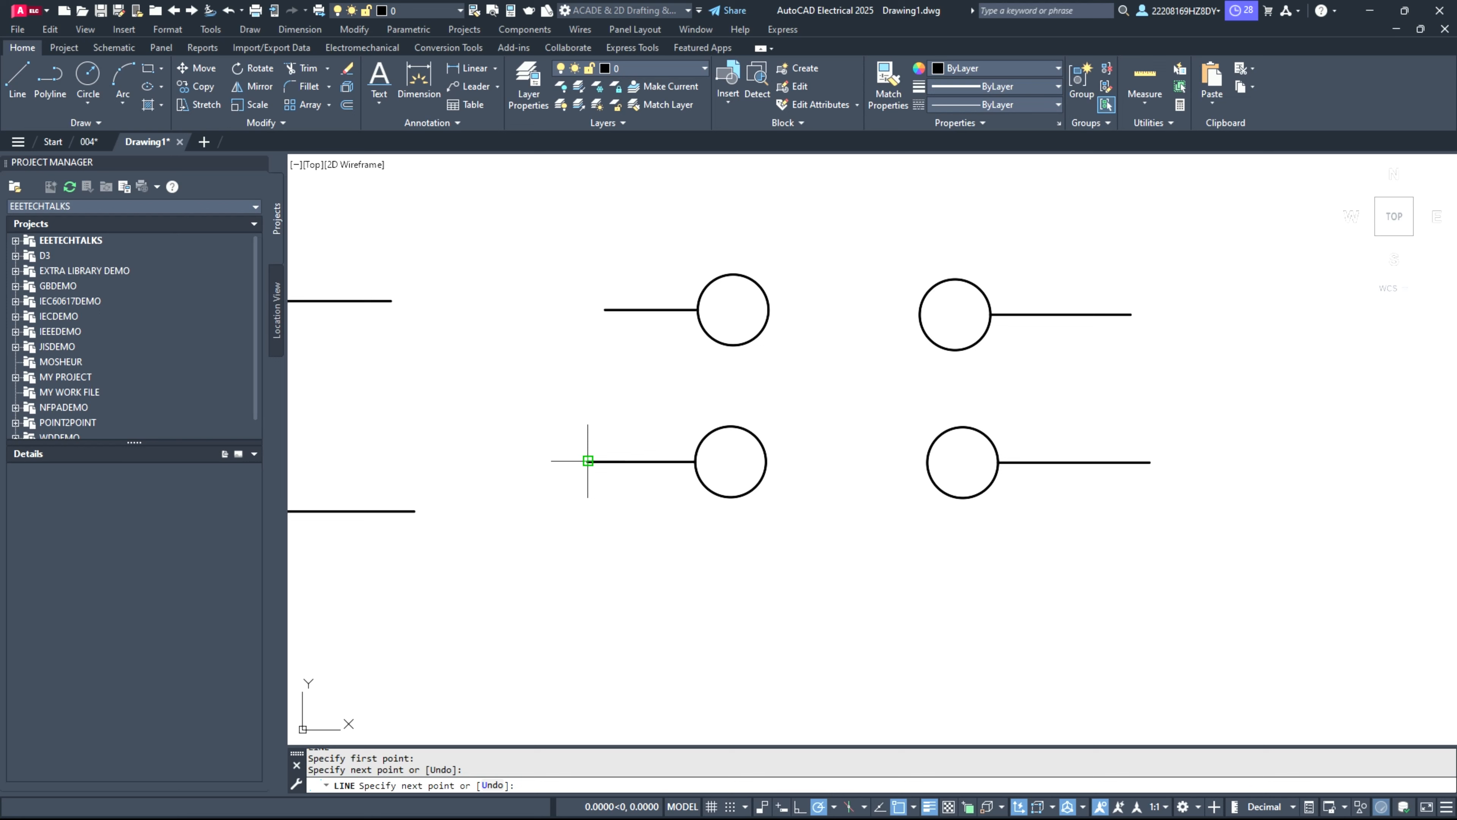
{"action": "key", "text": "Return"}
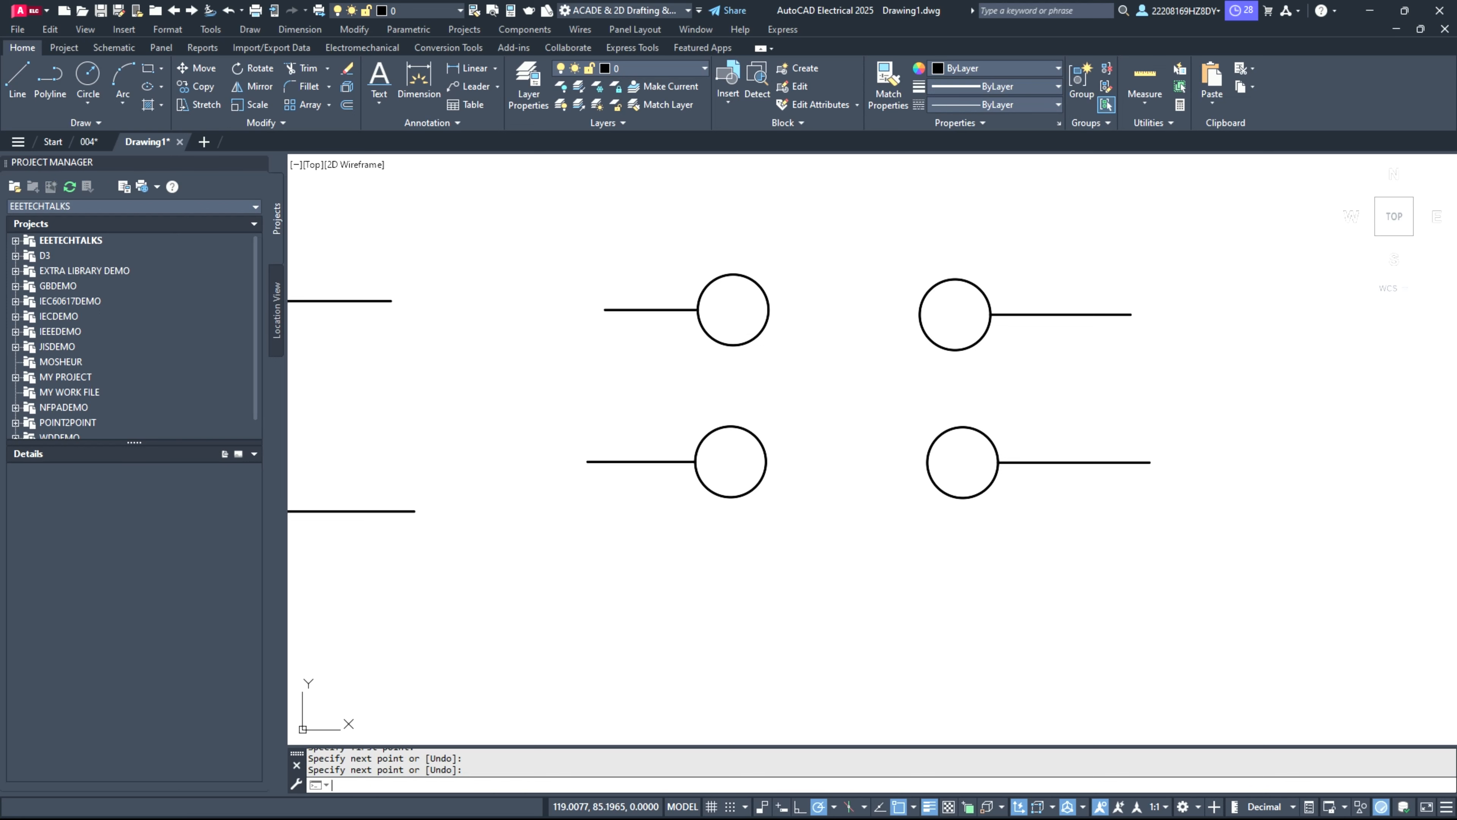
Step: Draw switch arms rising at 30° from the right sides of the upper-left and lower-left circles, about 4.9 and 5.0 units long
{"action": "key", "text": "Return"}
{"action": "left_click", "coordinate": [769, 309]}
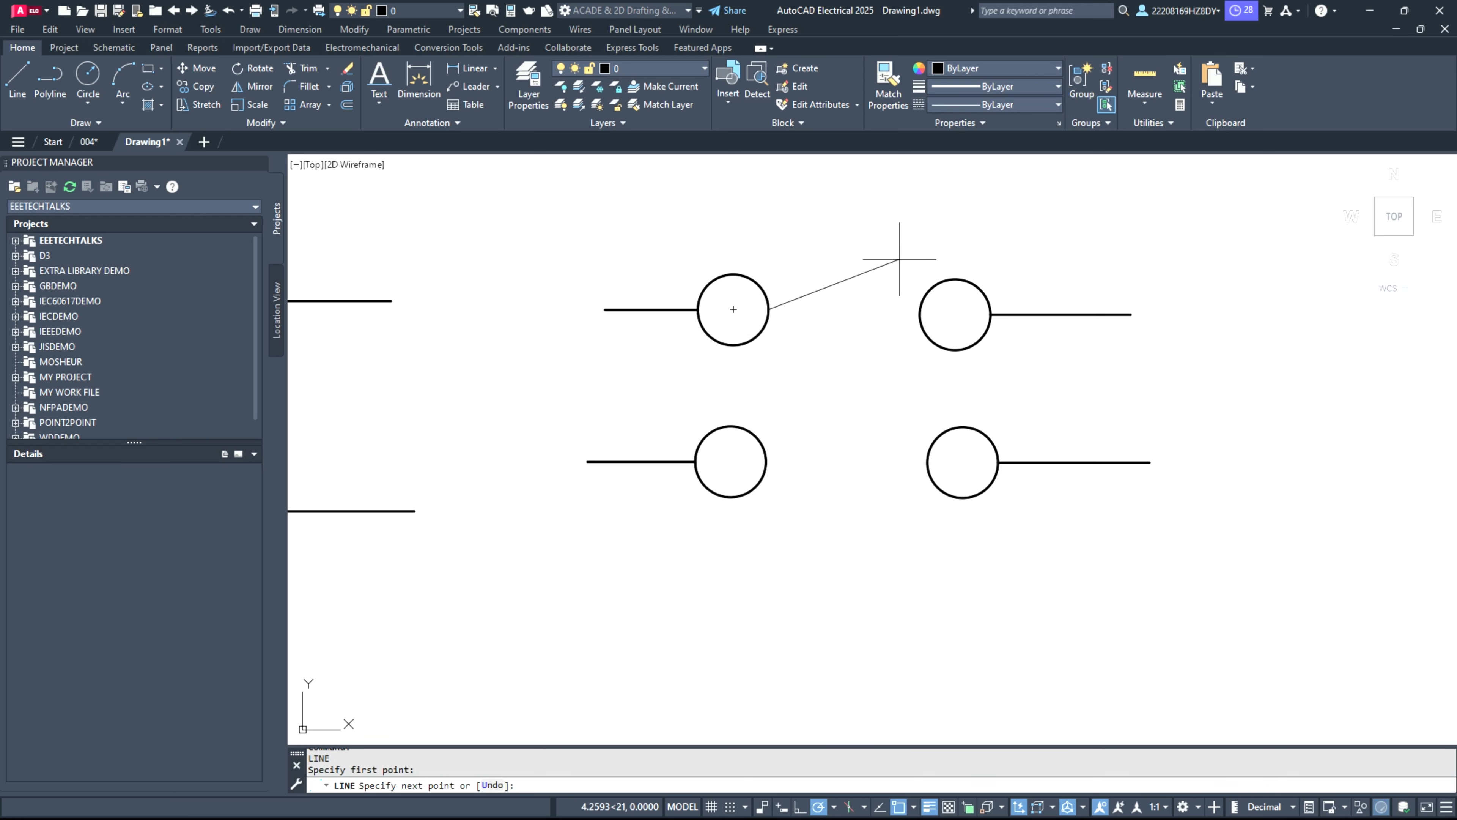
{"action": "left_click", "coordinate": [907, 229]}
{"action": "key", "text": "Return"}
{"action": "key", "text": "Return"}
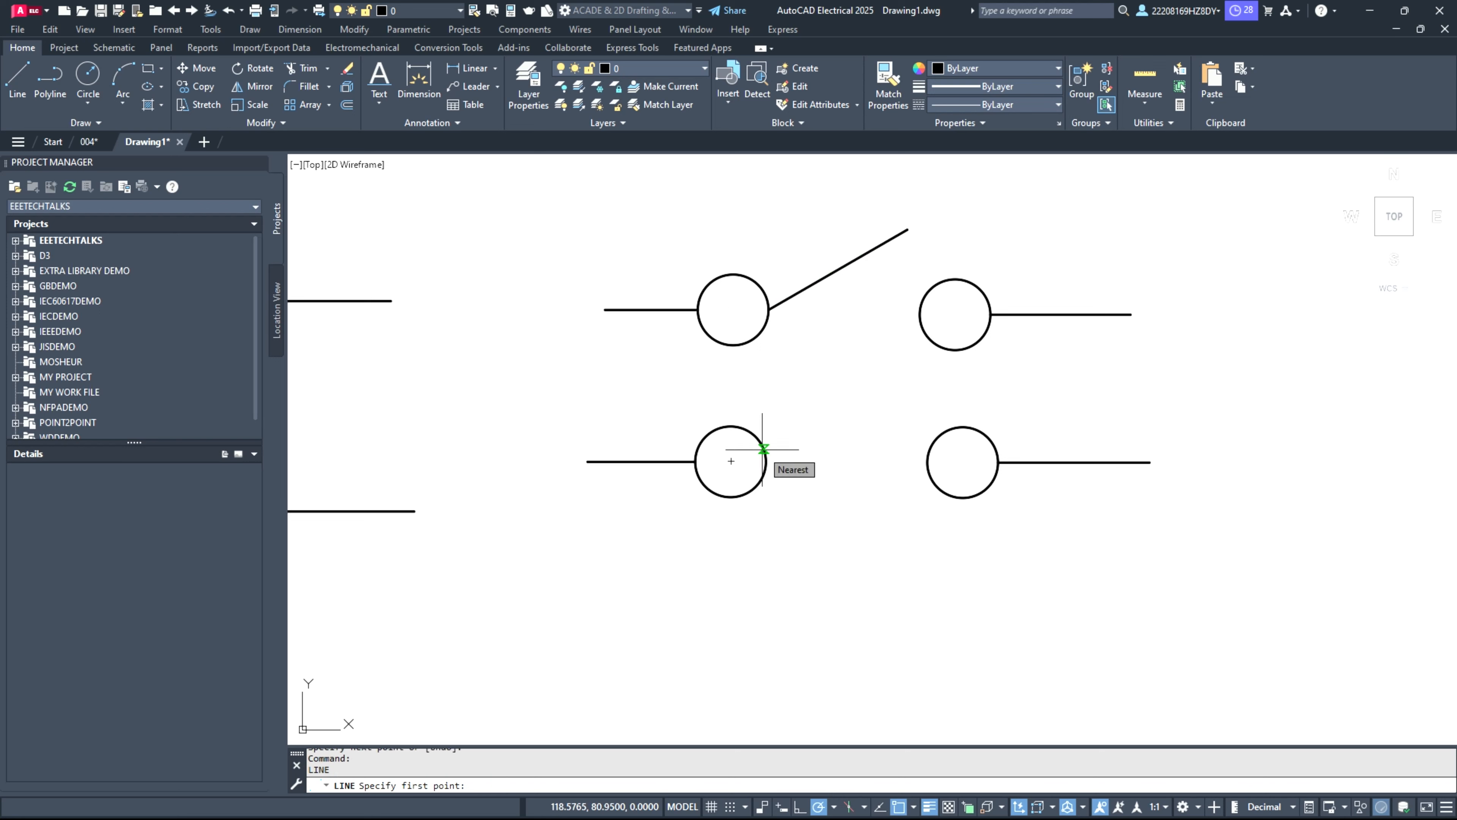
{"action": "left_click", "coordinate": [764, 446]}
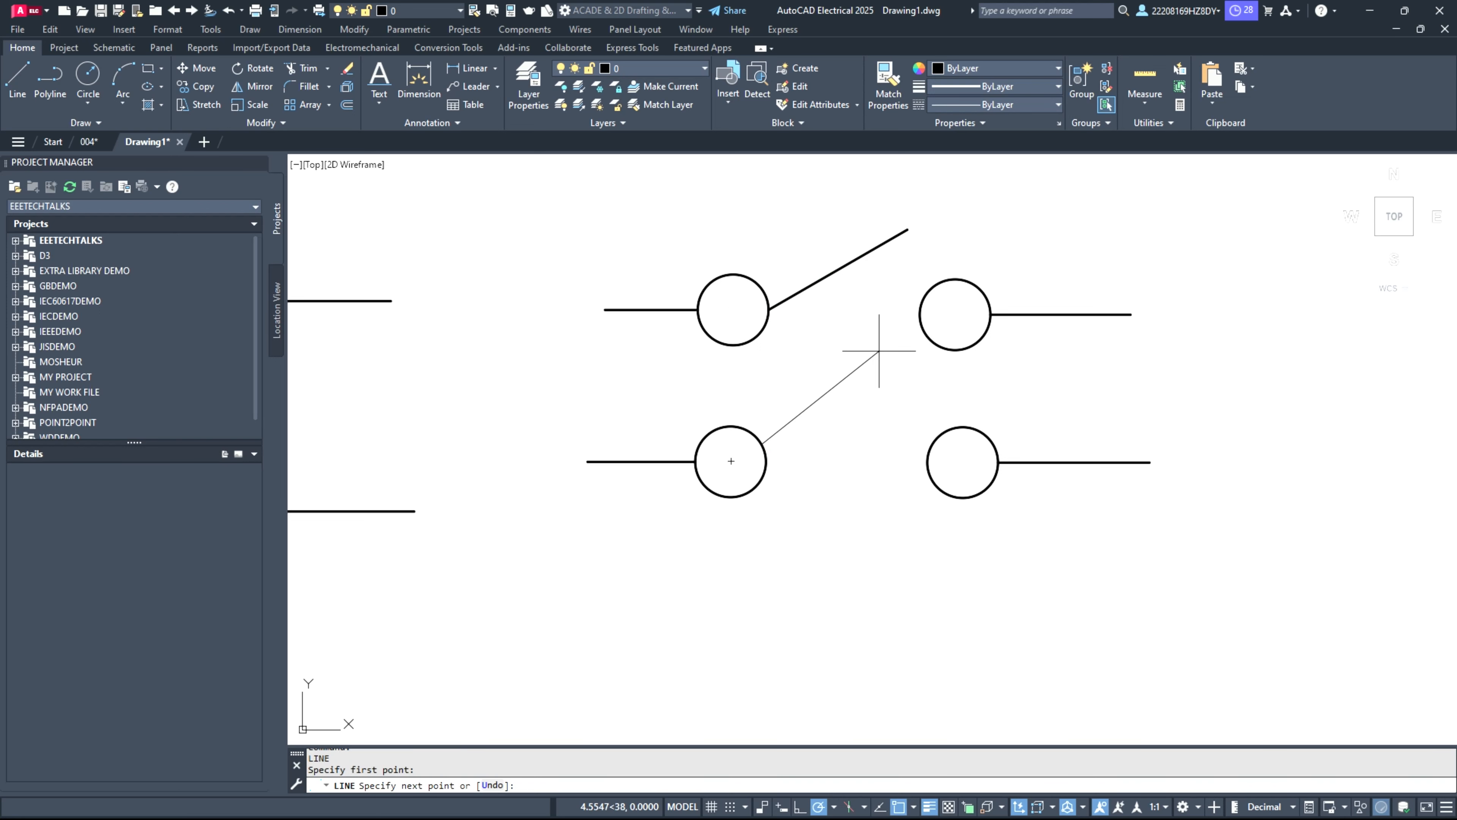
{"action": "left_click", "coordinate": [904, 362]}
{"action": "key", "text": "Escape"}
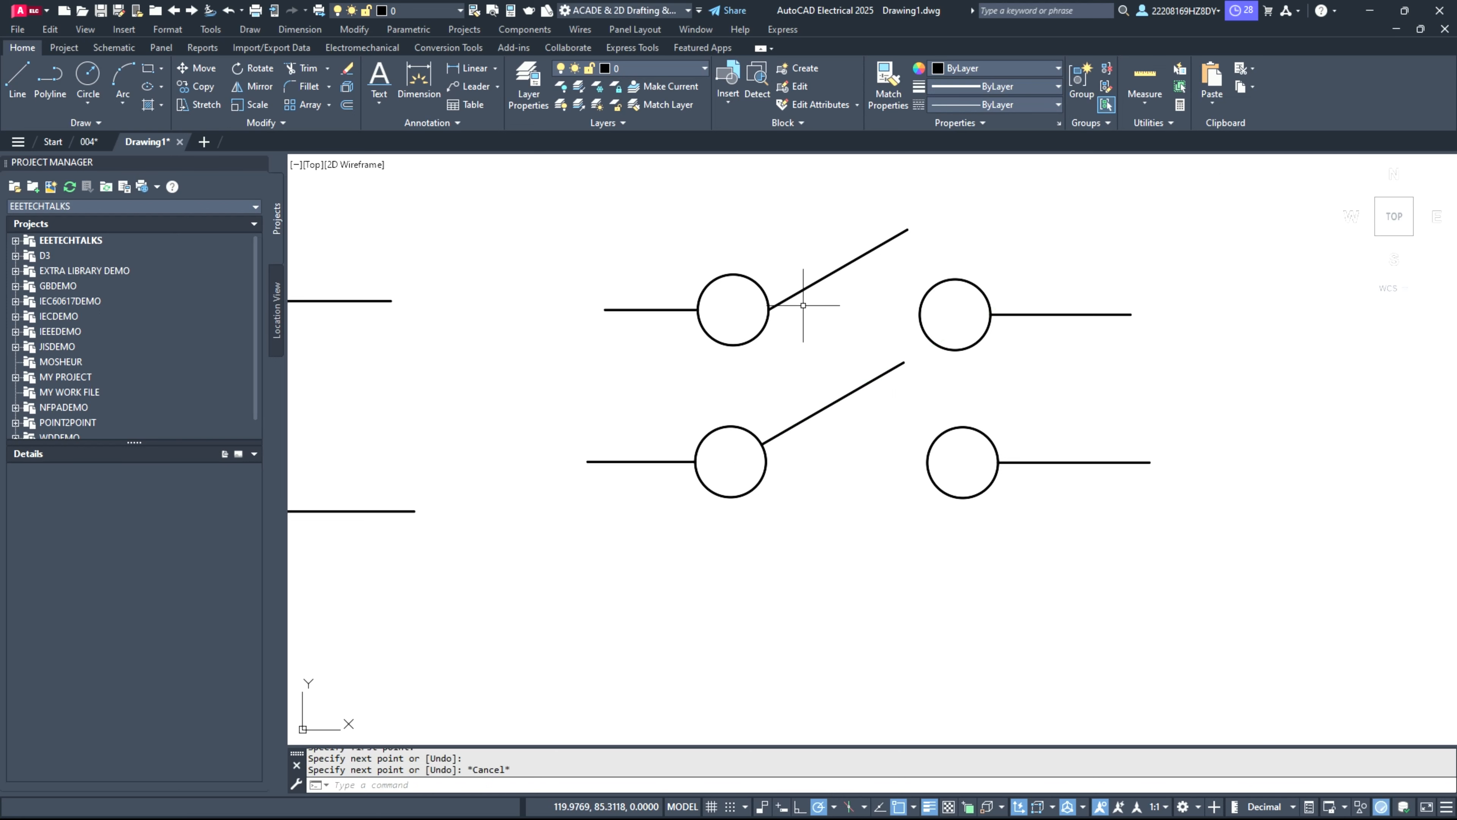
Step: Draw a vertical line about 4 units long connecting the middle of the upper switch arm down to the lower arm
{"action": "left_click", "coordinate": [18, 81]}
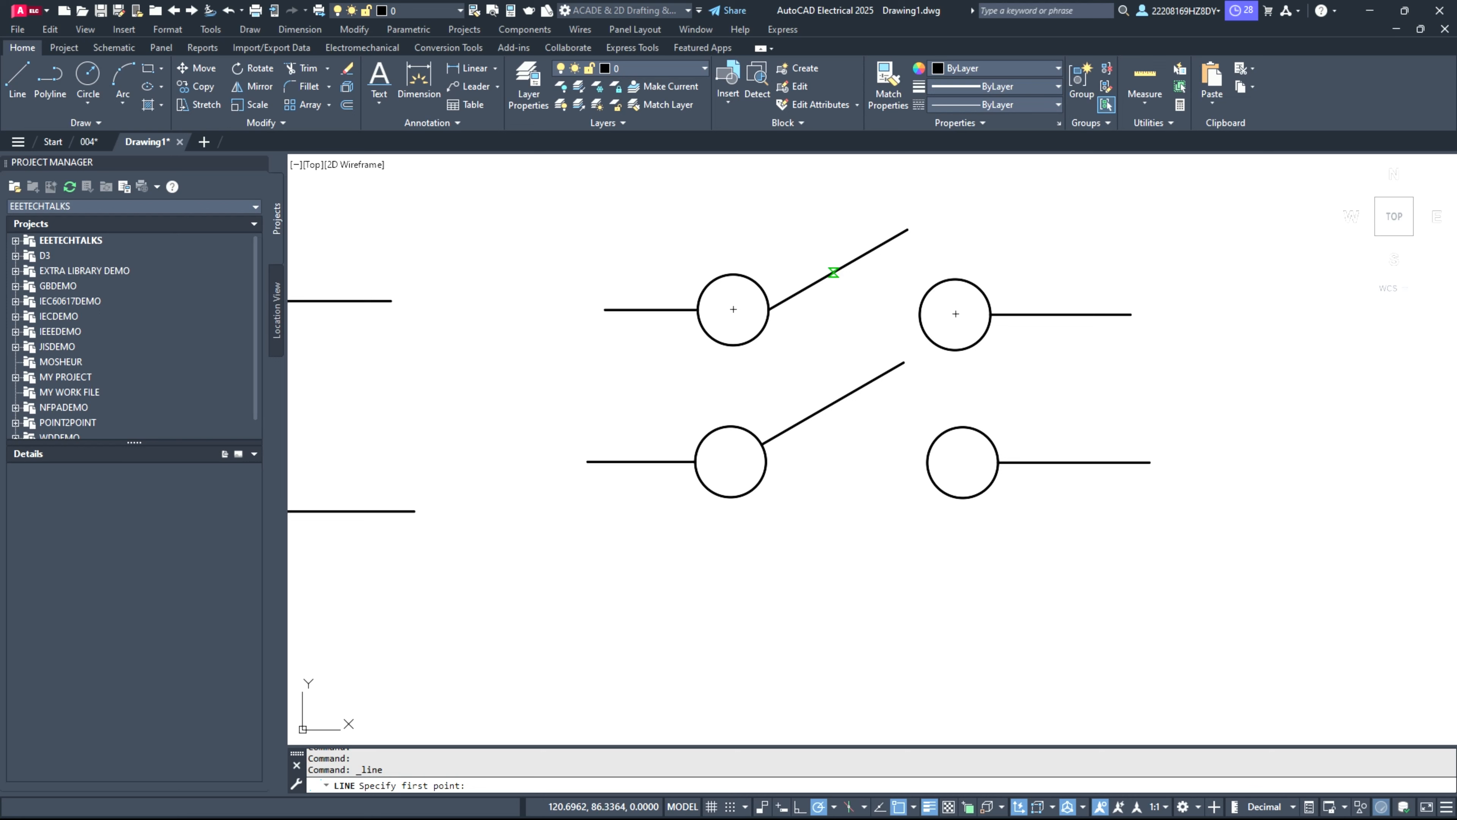
{"action": "left_click", "coordinate": [834, 274]}
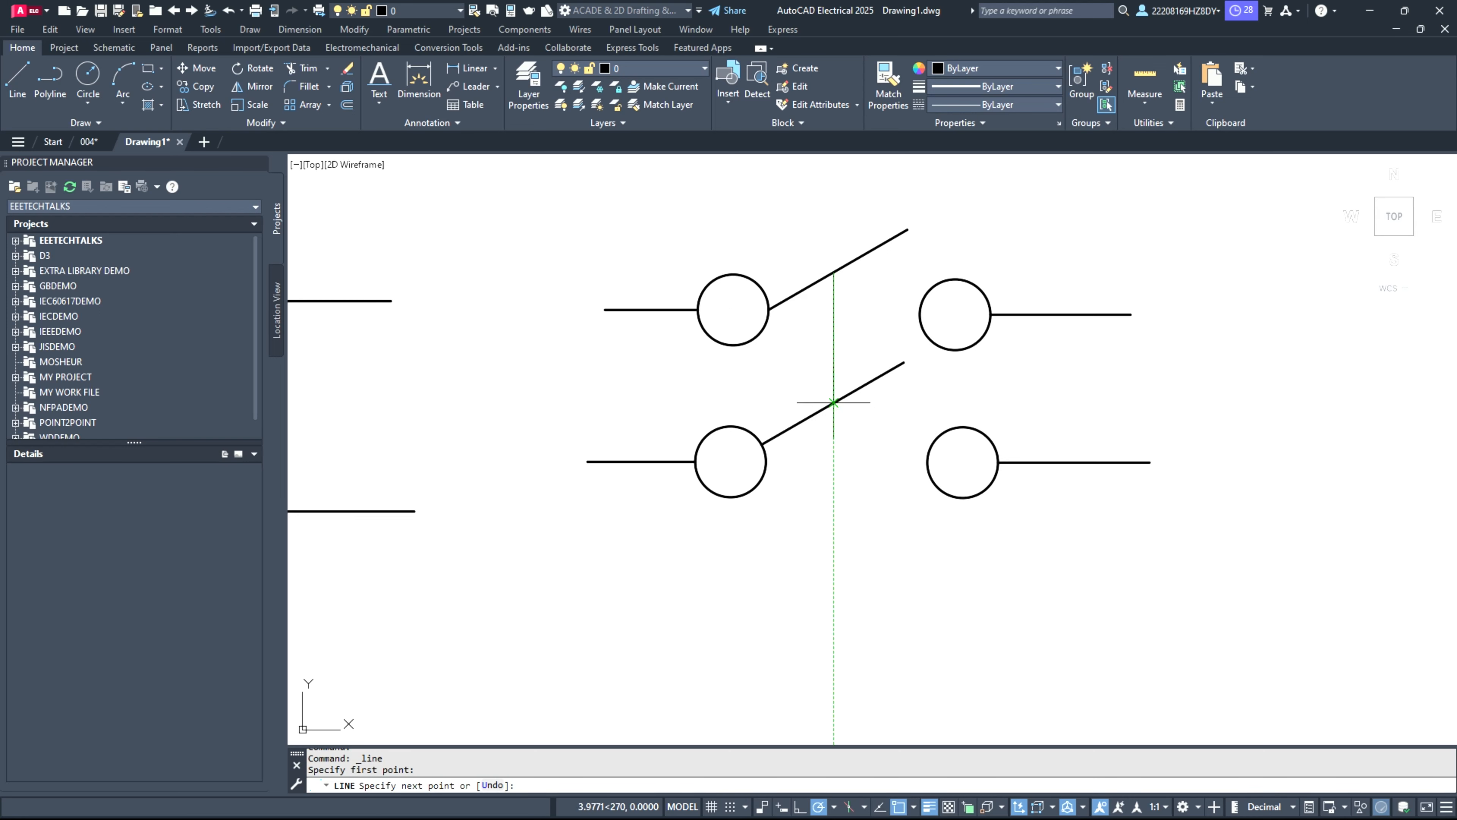
{"action": "left_click", "coordinate": [834, 402]}
{"action": "key", "text": "Escape"}
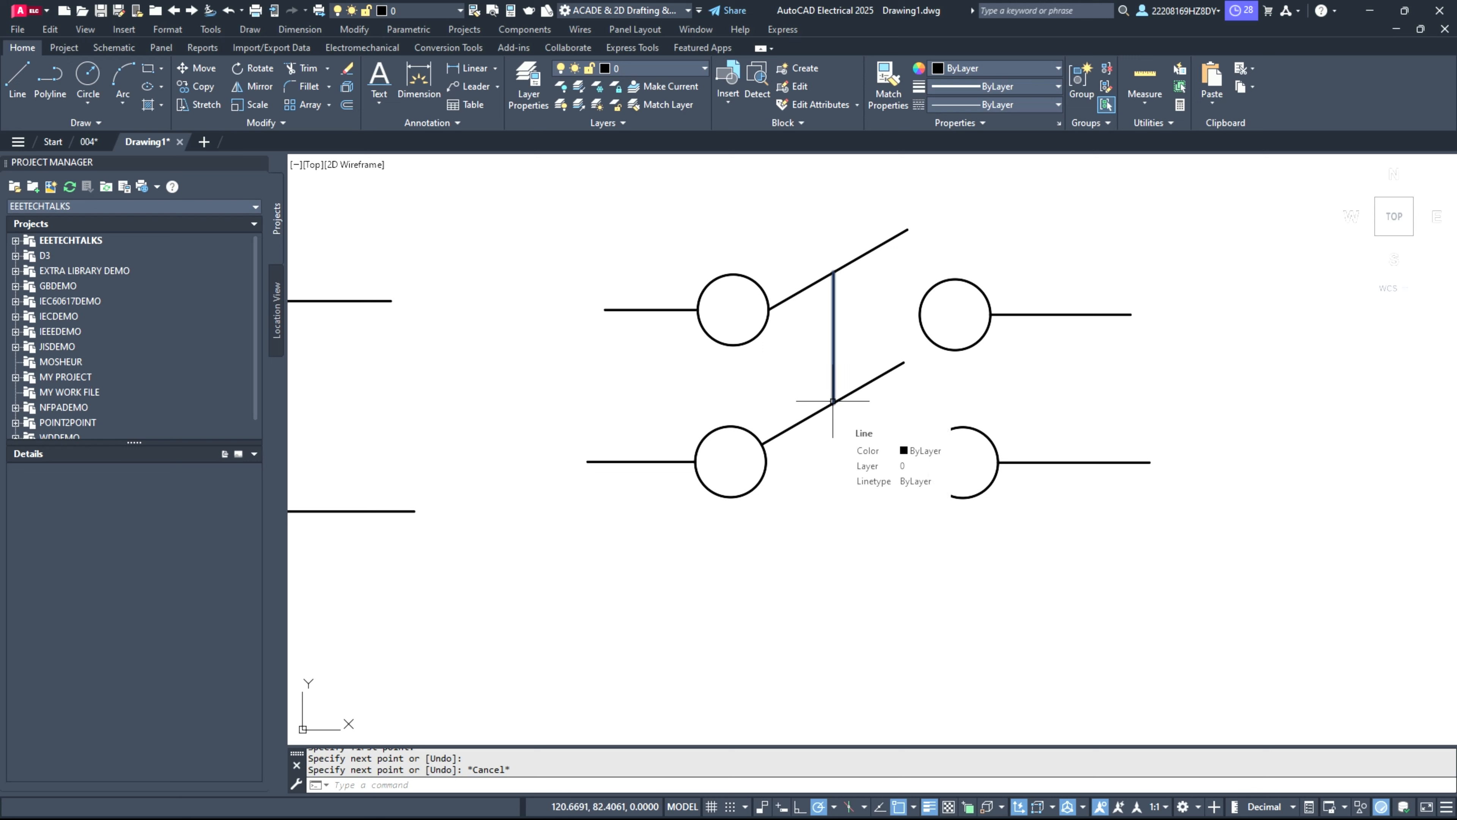
Step: Select the vertical line linking the two switch arms
{"action": "left_click", "coordinate": [832, 360]}
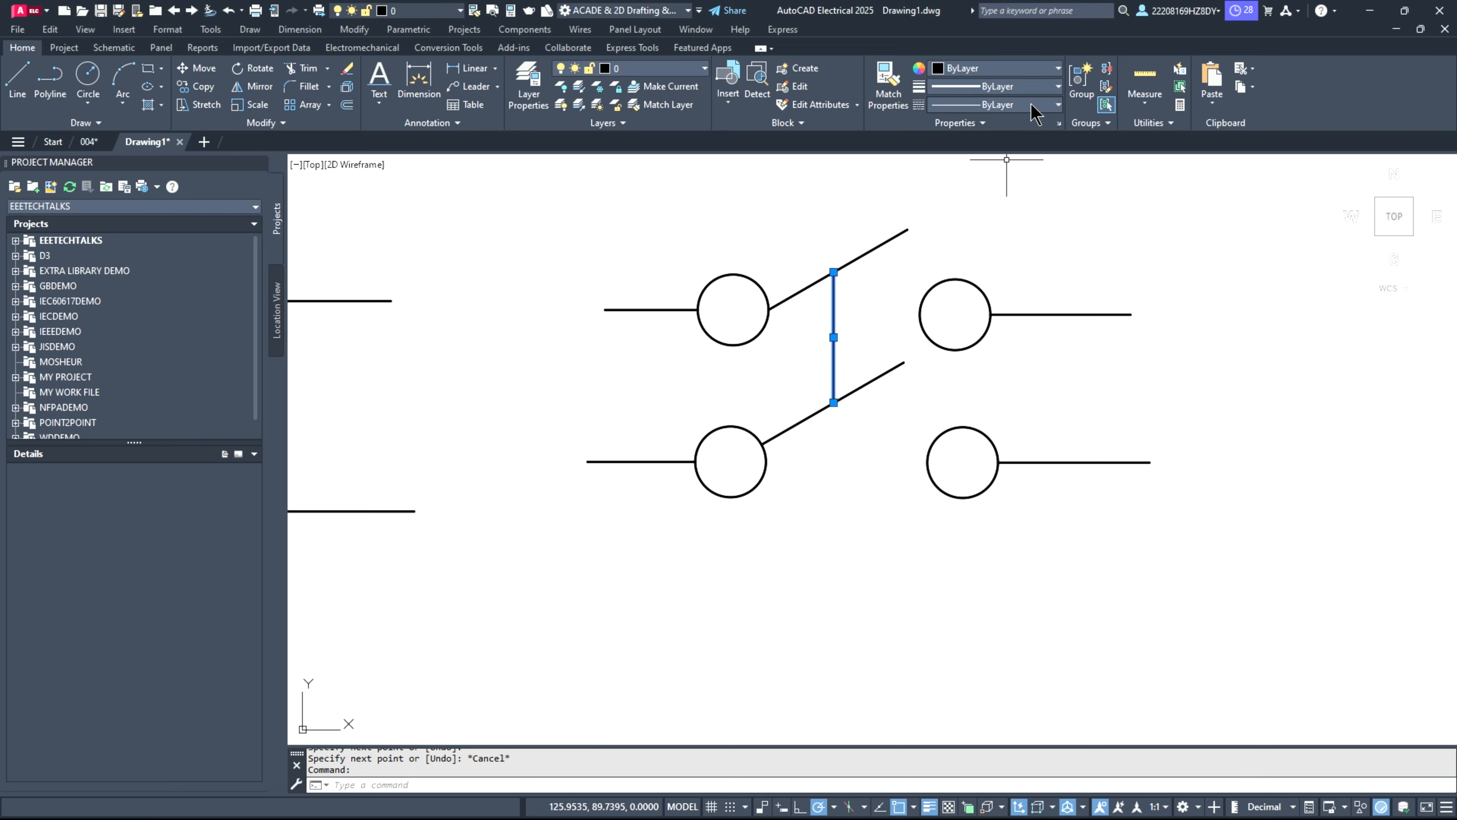
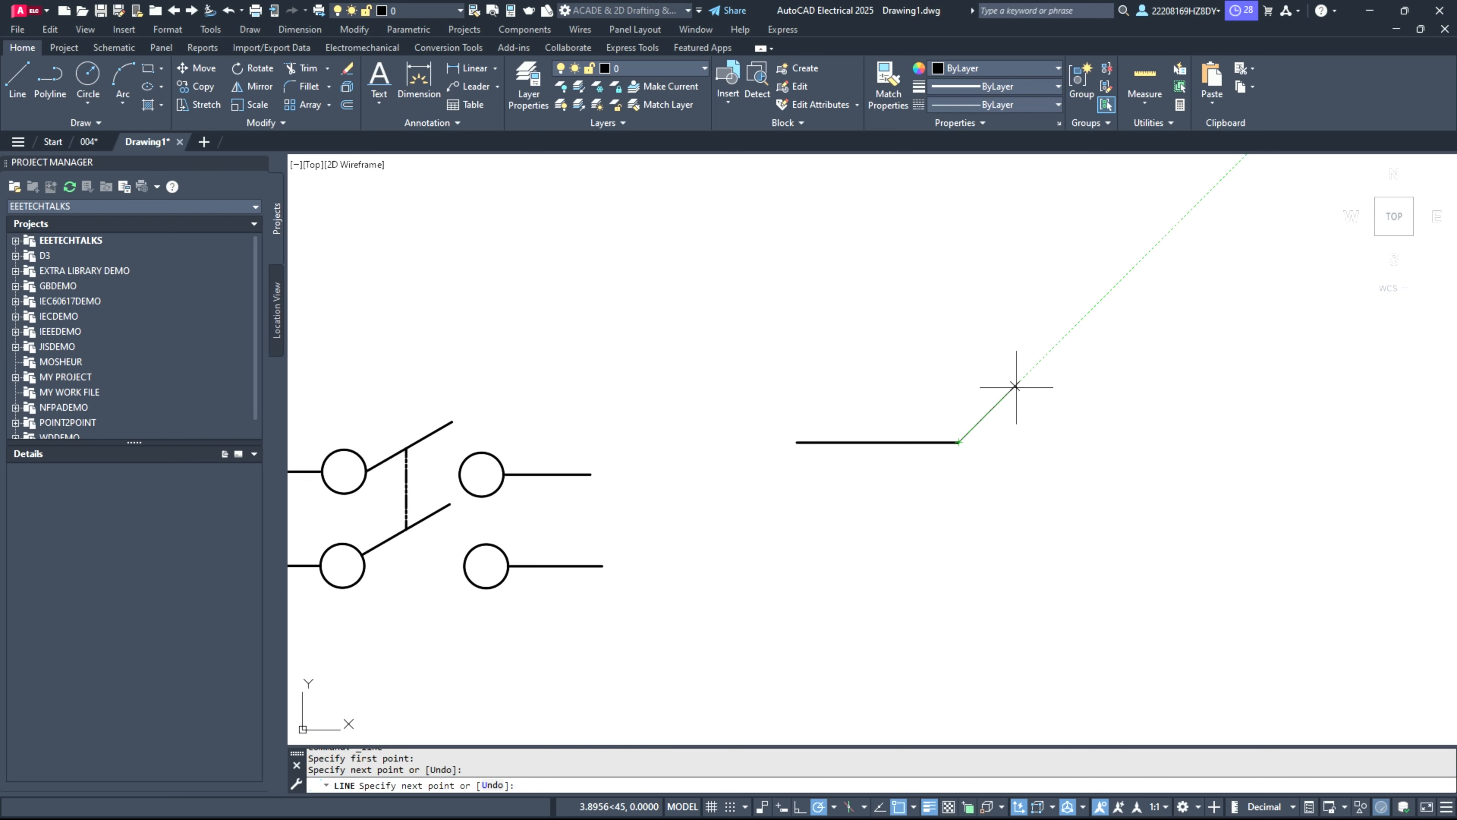
Step: Draw a resistor zigzag from the horizontal lead's right end, with segments about 3.9, 5.8, 5.7, 7.2 and 3.9 units, plus a horizontal end lead
{"action": "left_click", "coordinate": [1014, 386]}
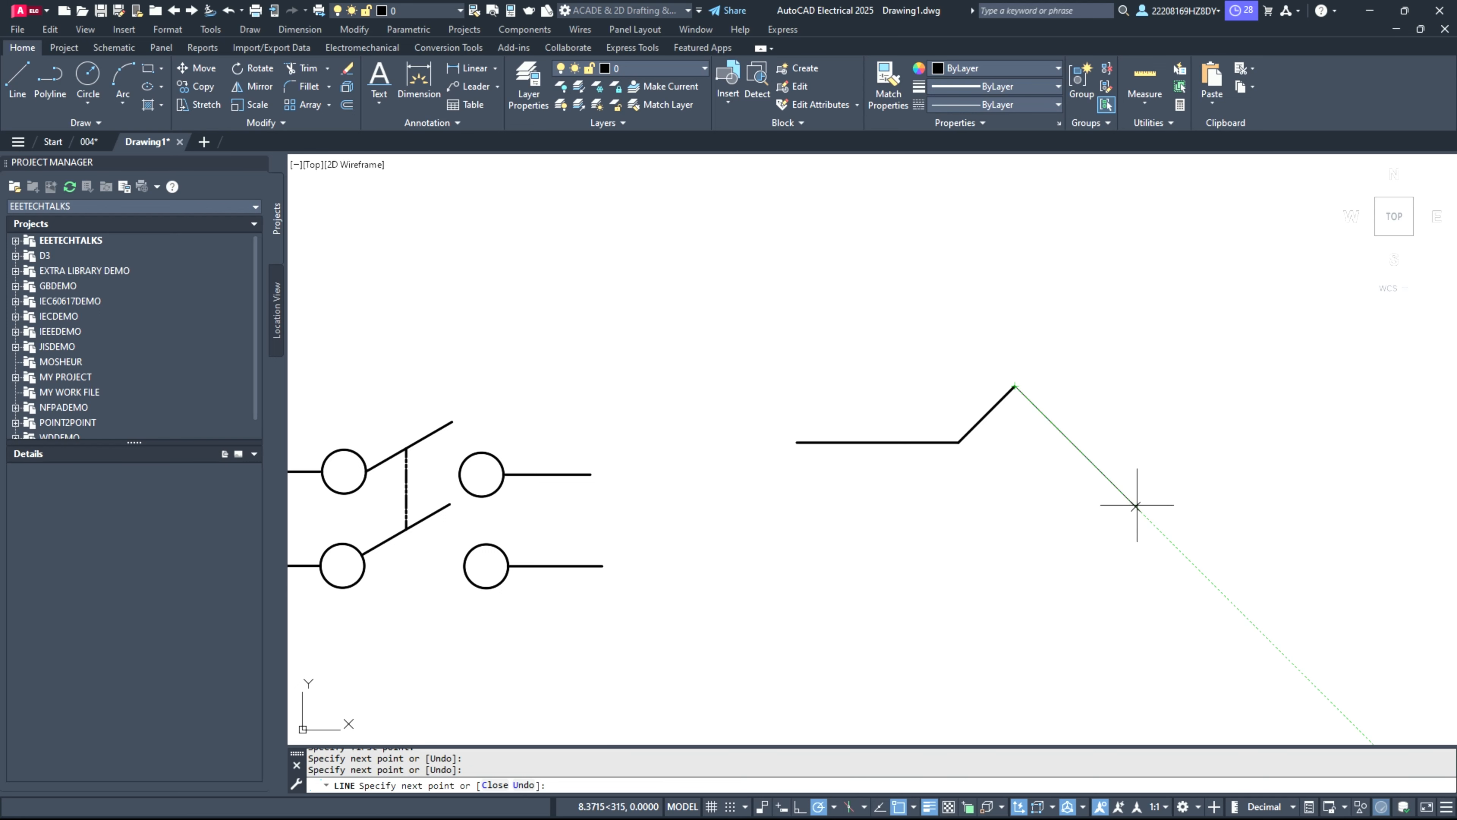
{"action": "left_click", "coordinate": [1098, 470]}
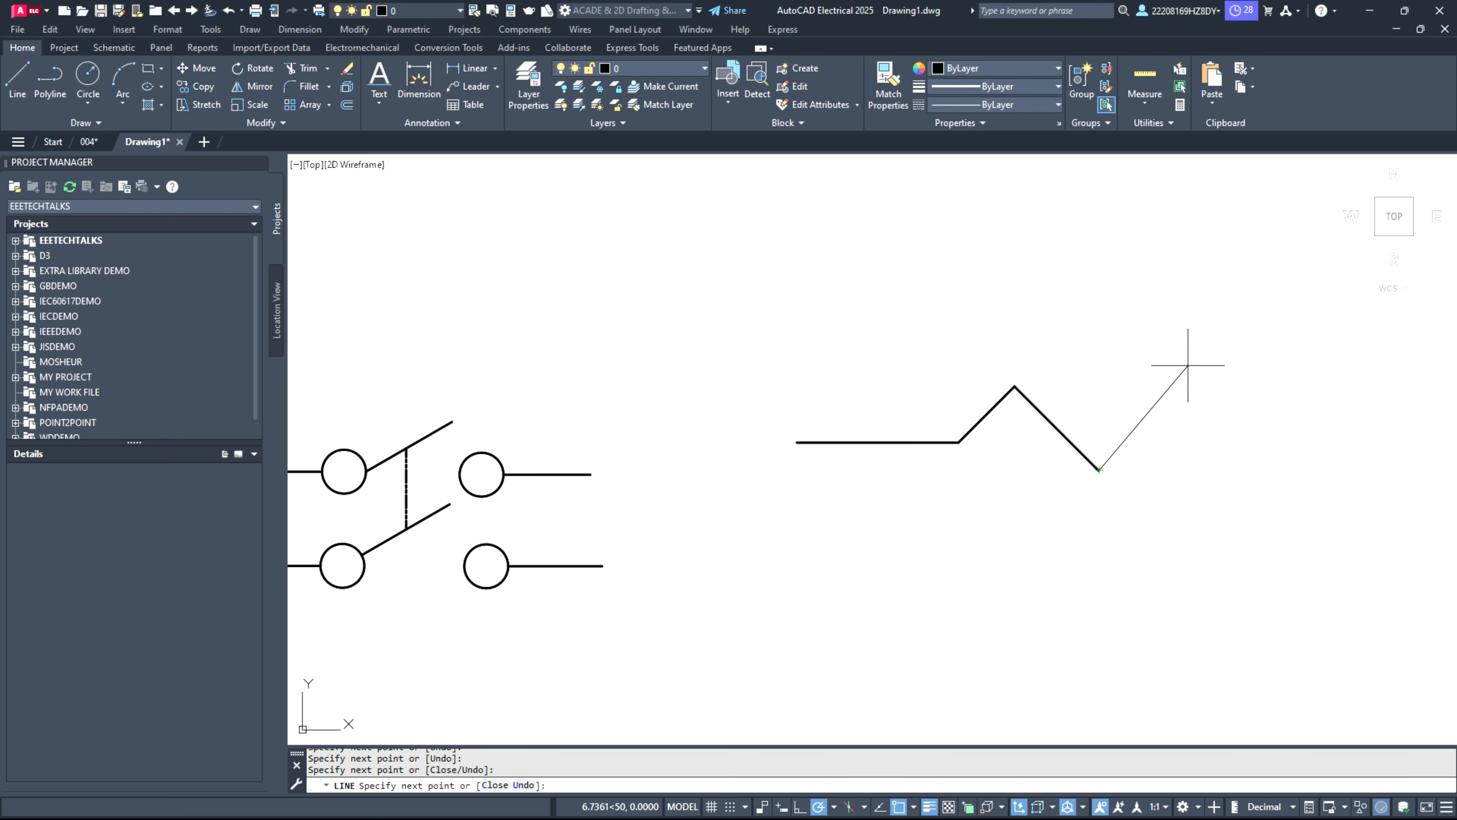
{"action": "left_click", "coordinate": [1180, 387]}
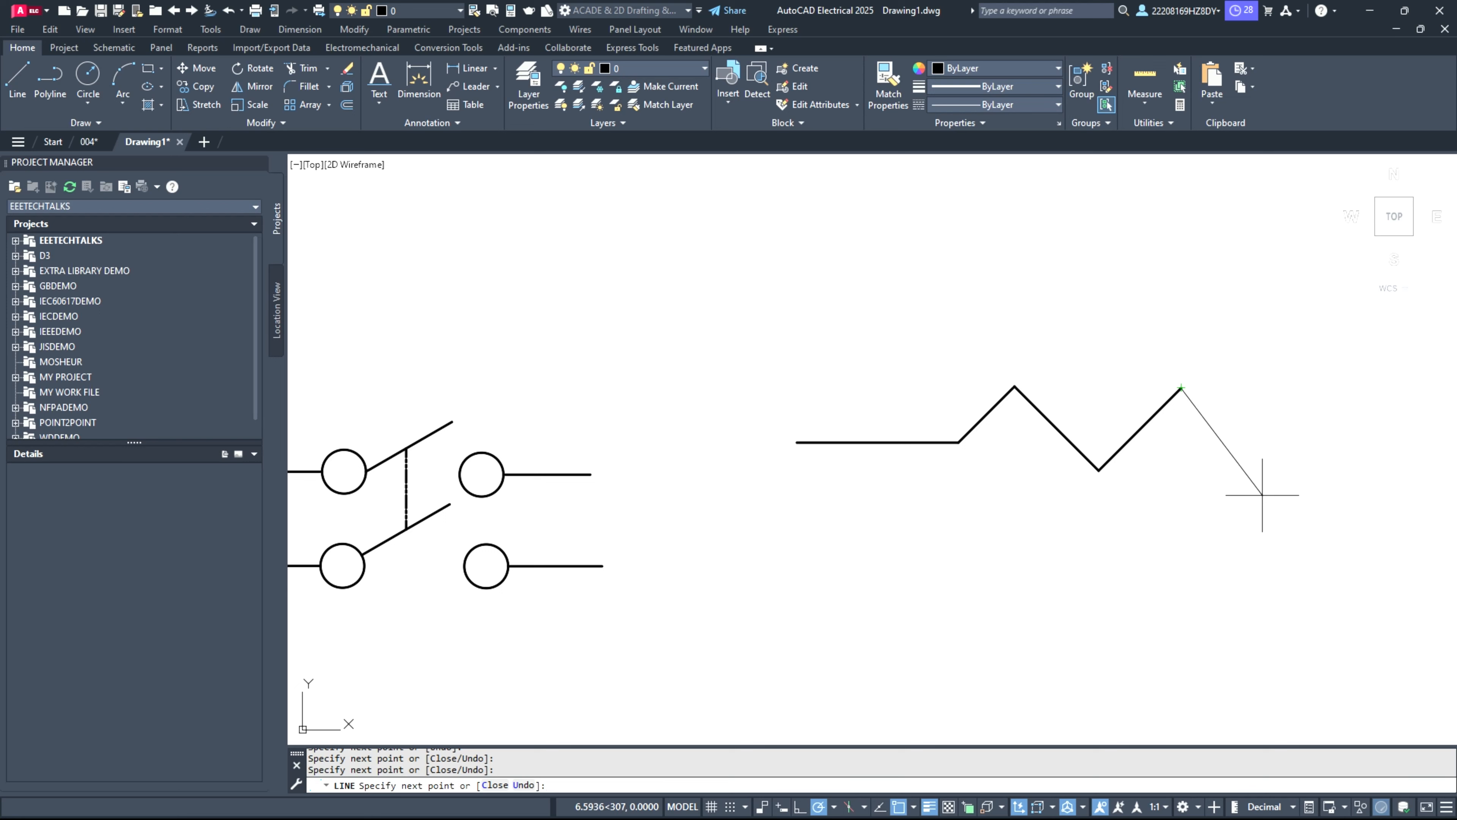
{"action": "left_click", "coordinate": [1285, 491]}
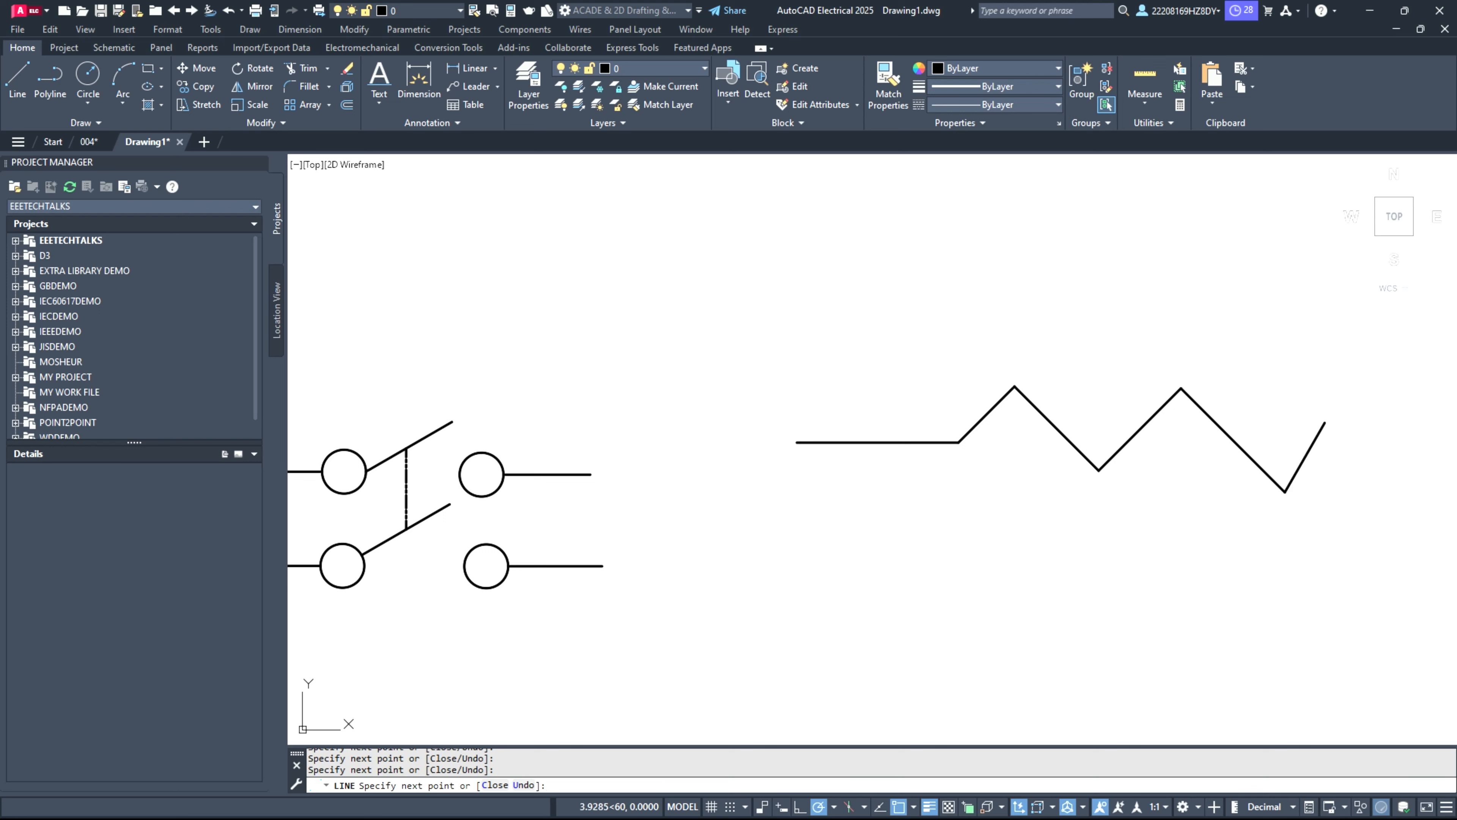
{"action": "left_click", "coordinate": [1325, 422]}
{"action": "left_click", "coordinate": [1418, 422]}
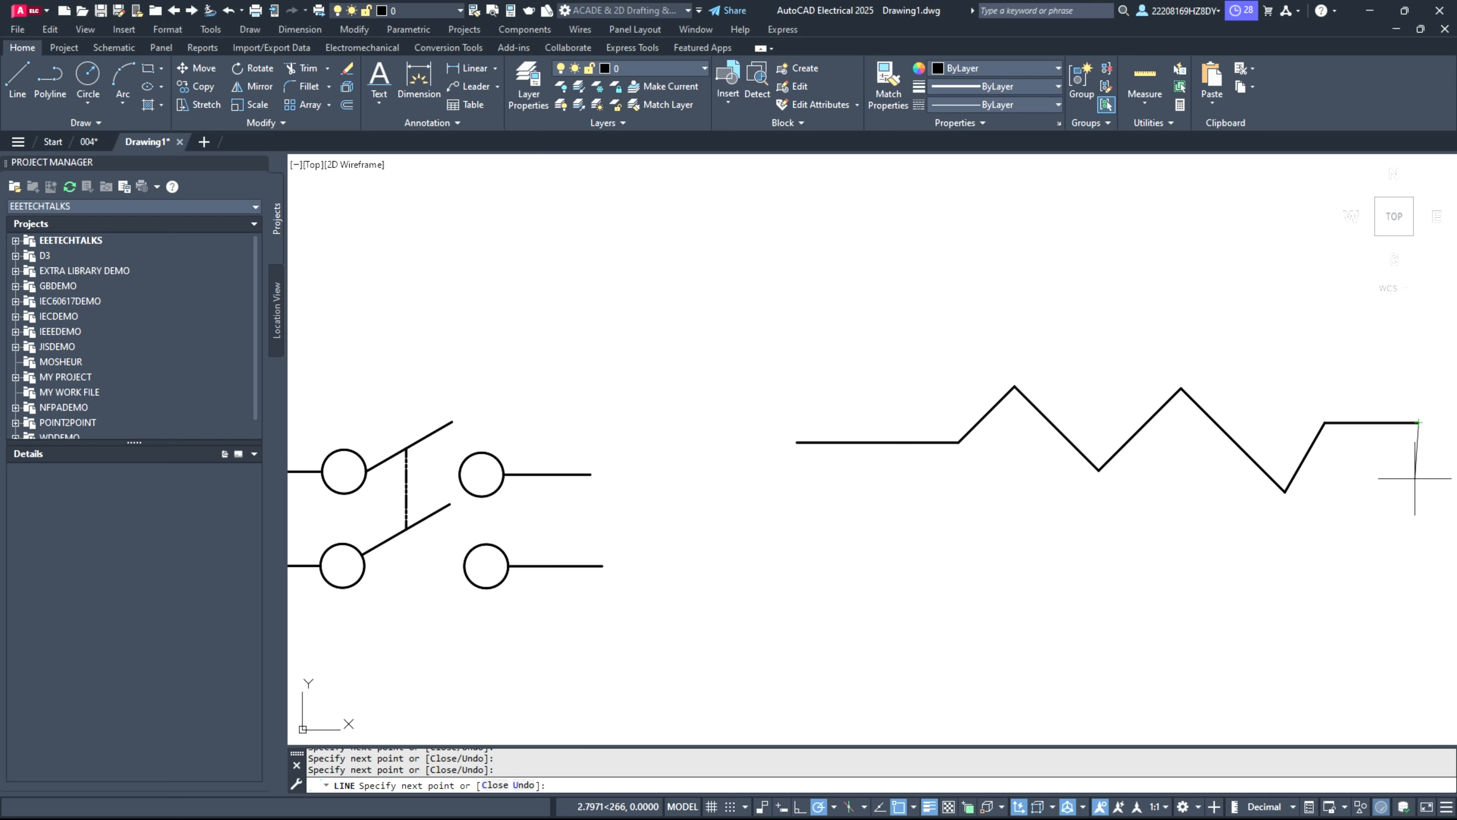
{"action": "key", "text": "Return"}
{"action": "scroll", "coordinate": [1061, 505], "scroll_direction": "down", "scroll_amount": 4}
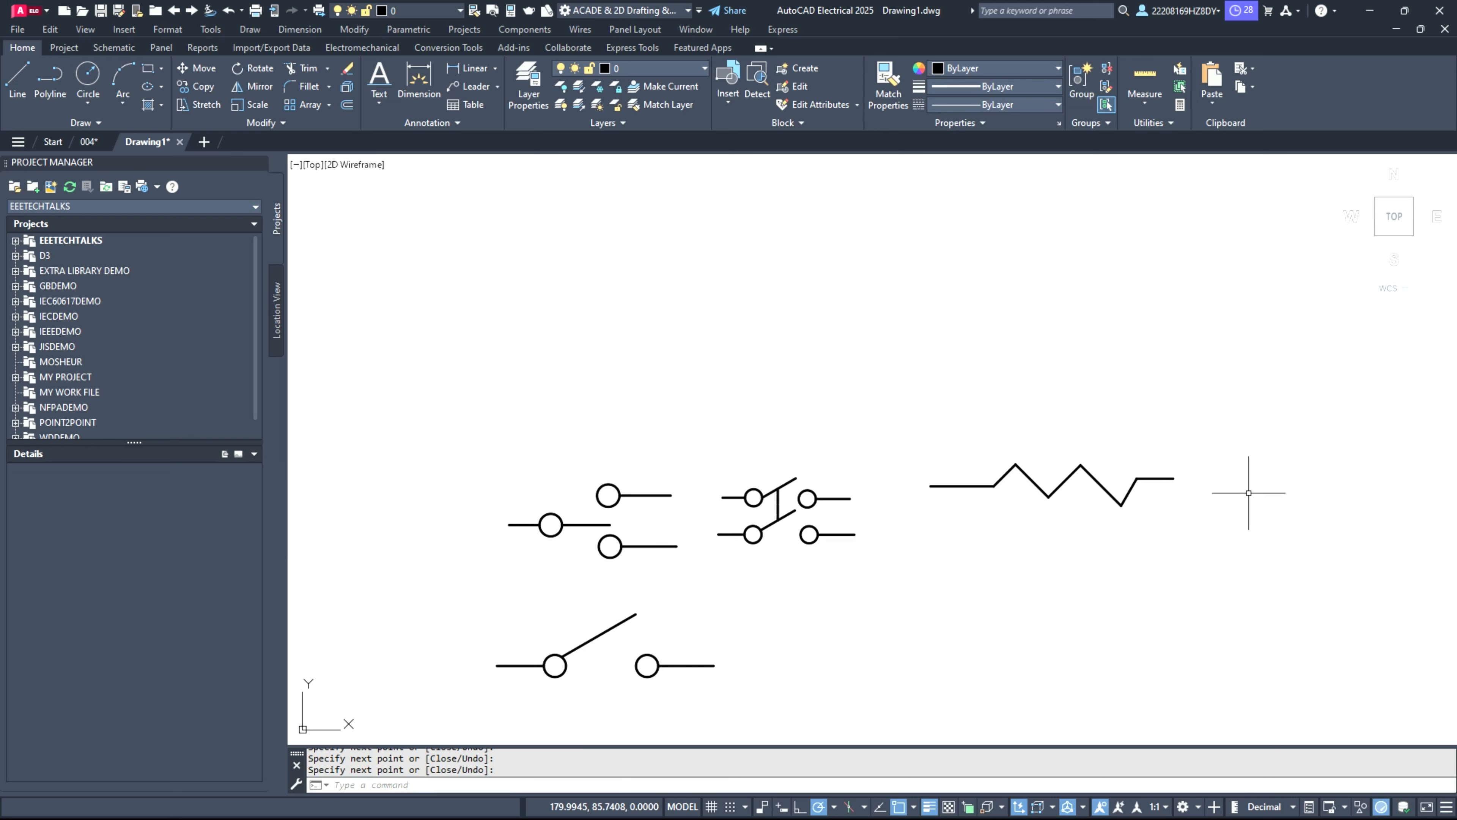
Step: Draw a vertical line about 19 units long downward in the empty area below the existing symbols
{"action": "scroll", "coordinate": [1176, 496], "scroll_direction": "up", "scroll_amount": 2}
{"action": "scroll", "coordinate": [1175, 496], "scroll_direction": "up", "scroll_amount": 2}
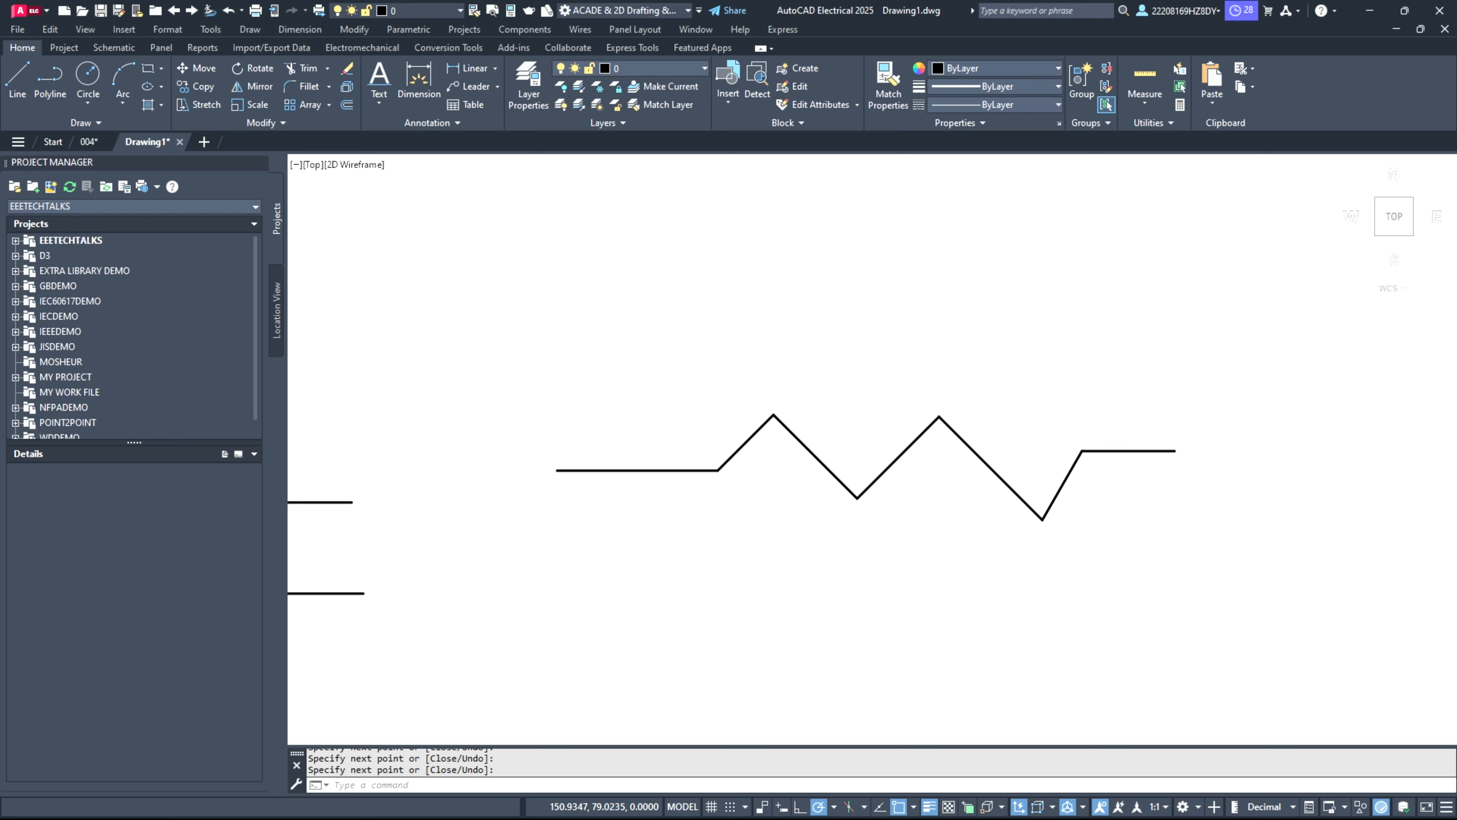
{"action": "scroll", "coordinate": [781, 617], "scroll_direction": "down", "scroll_amount": 2}
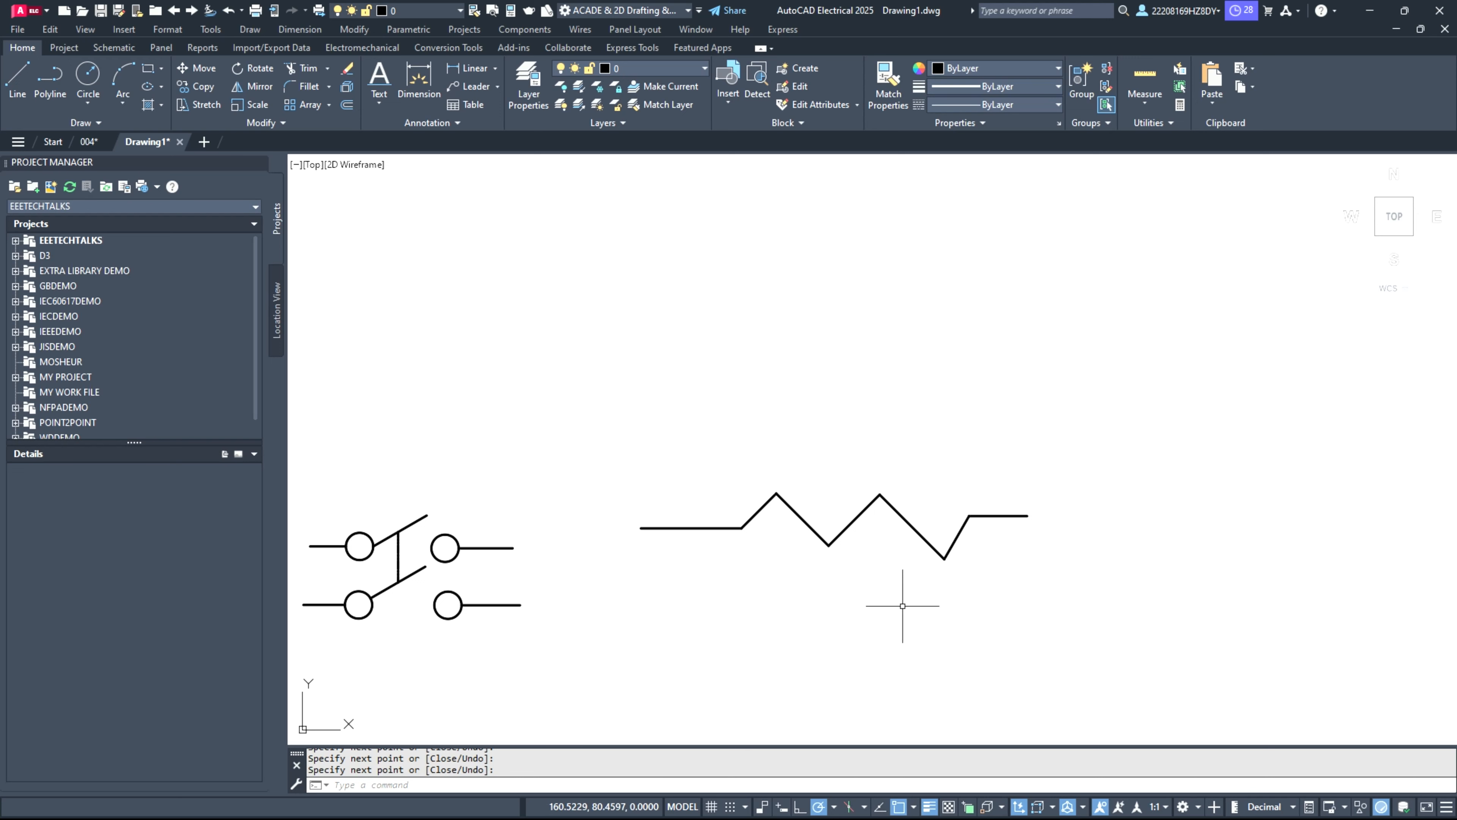
{"action": "scroll", "coordinate": [835, 411], "scroll_direction": "down", "scroll_amount": 2}
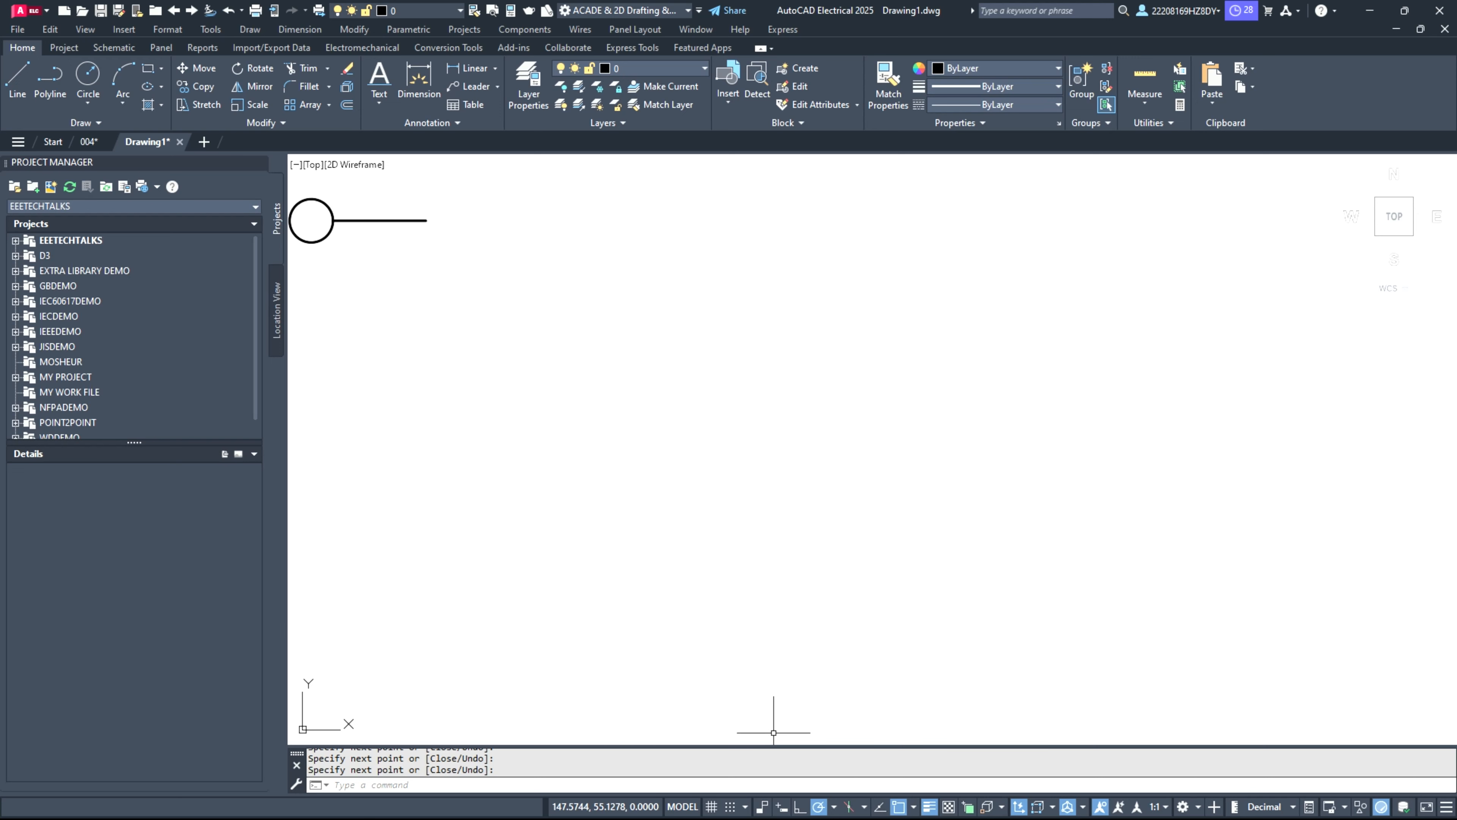
{"action": "left_click", "coordinate": [18, 83]}
{"action": "left_click", "coordinate": [806, 255]}
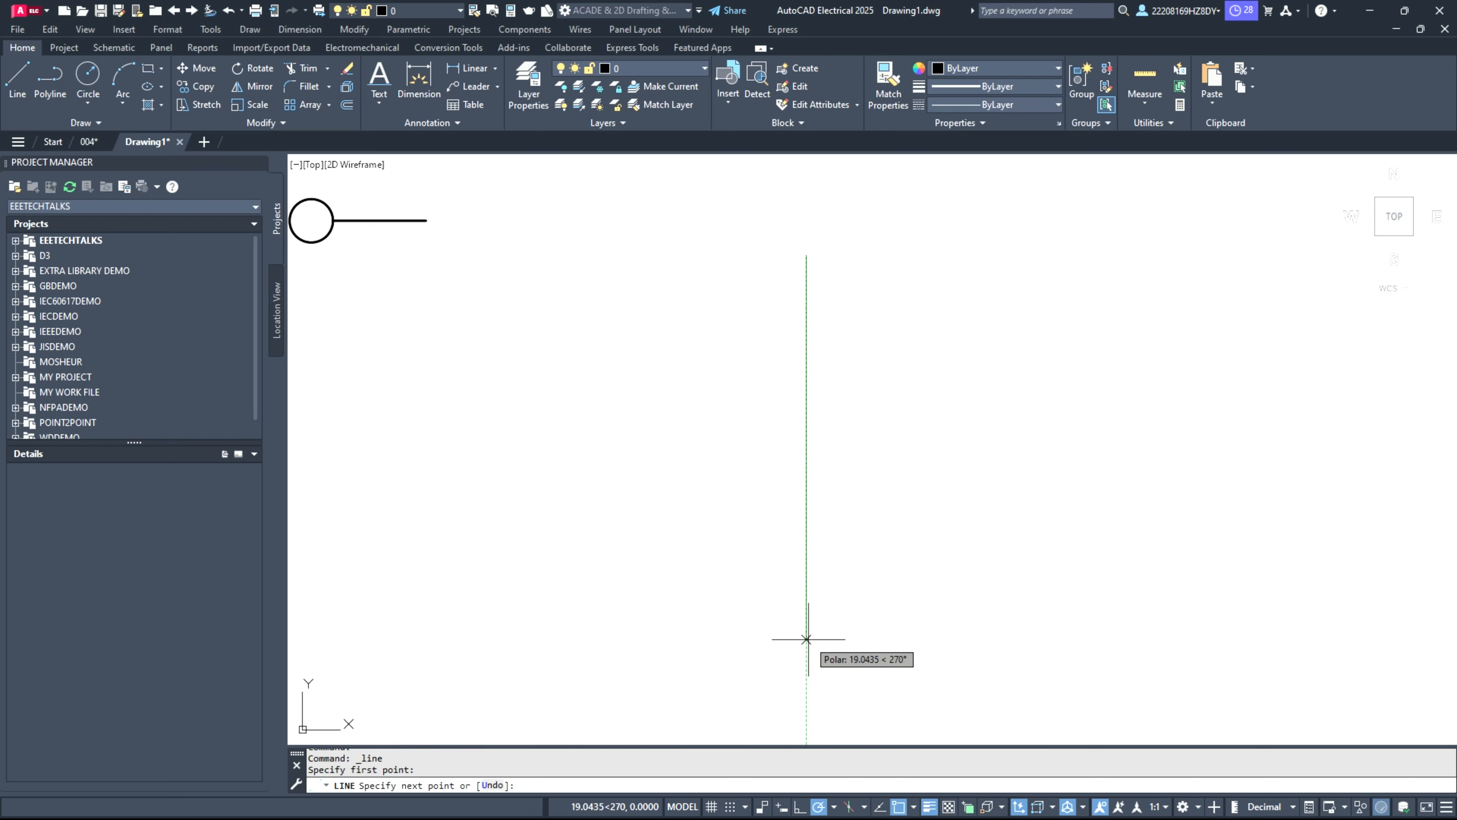
{"action": "left_click", "coordinate": [806, 639]}
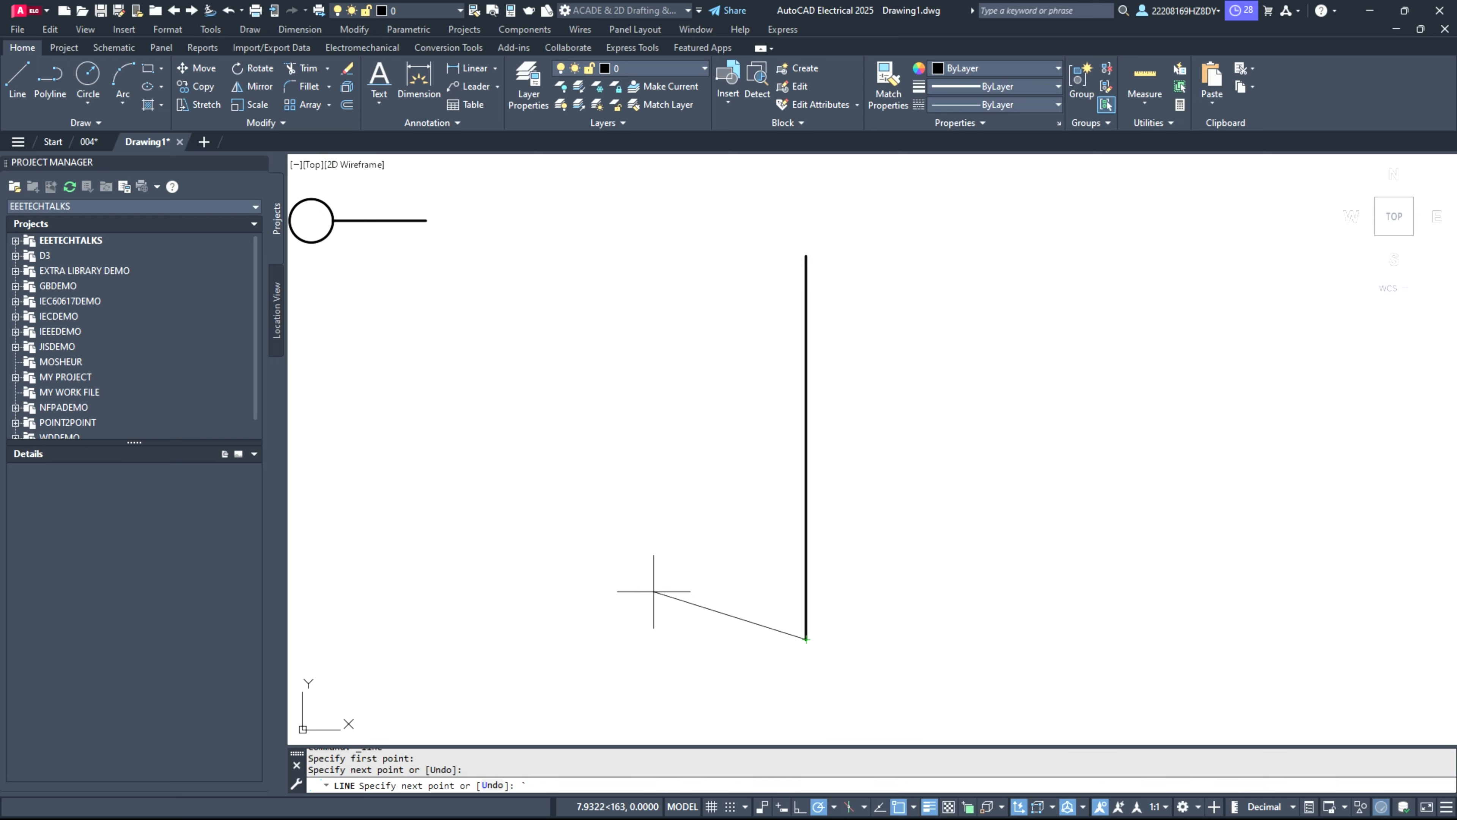
{"action": "key", "text": "Escape"}
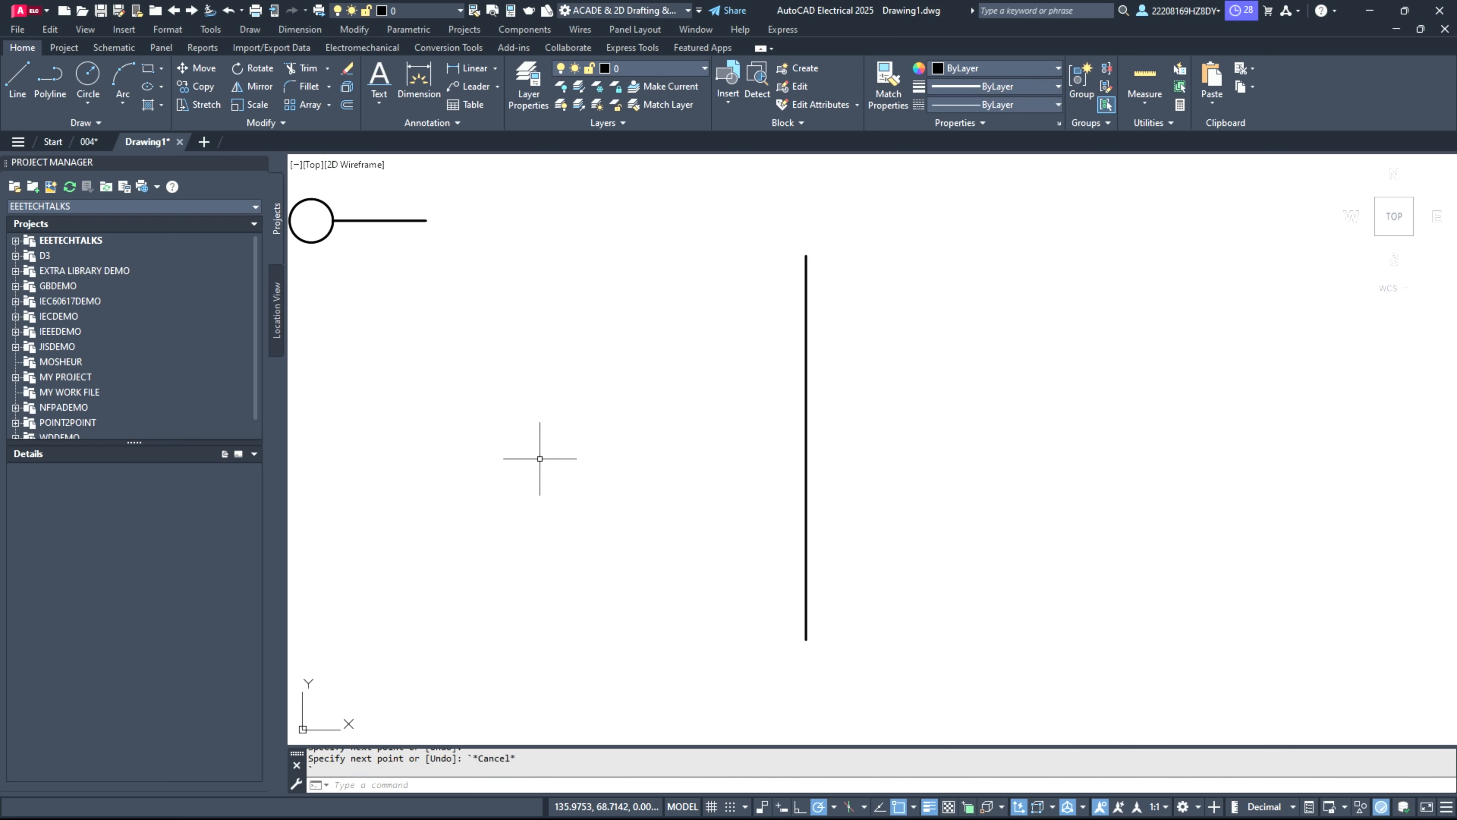
Step: Draw a circle of about 0.9 units radius centred on the vertical line near its upper end
{"action": "left_click", "coordinate": [88, 80]}
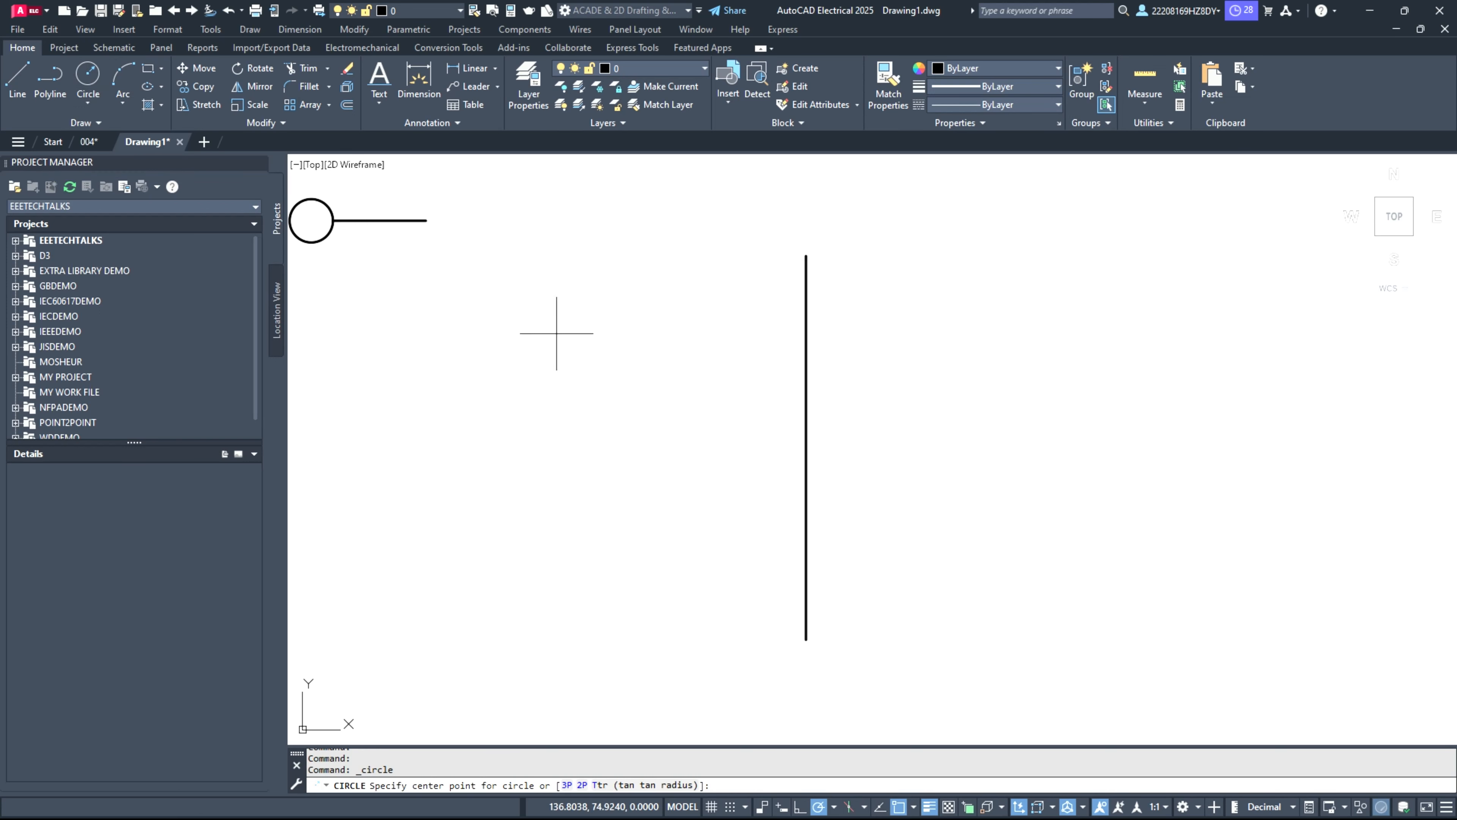
{"action": "left_click", "coordinate": [806, 314]}
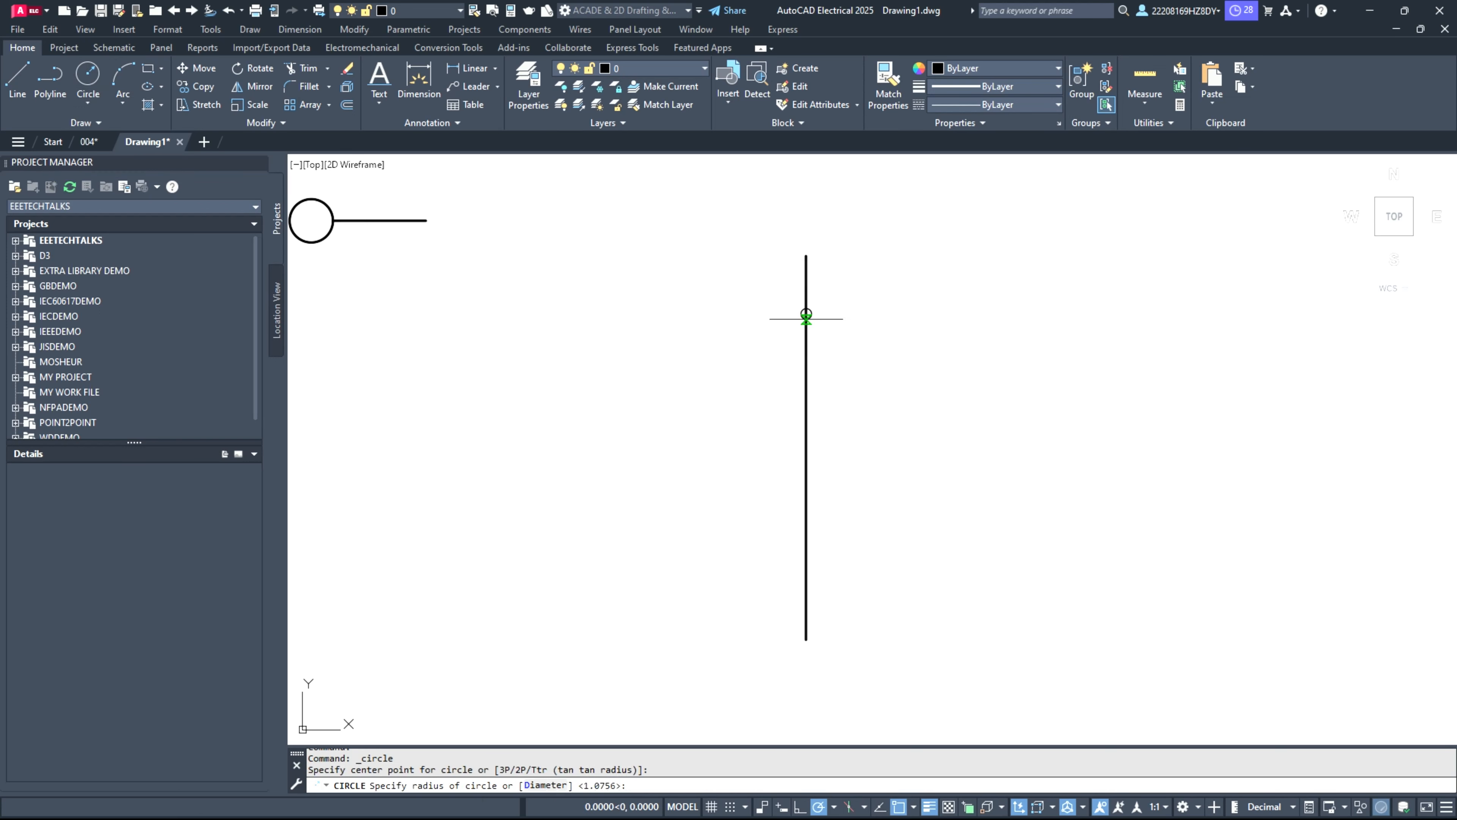
{"action": "left_click", "coordinate": [806, 332]}
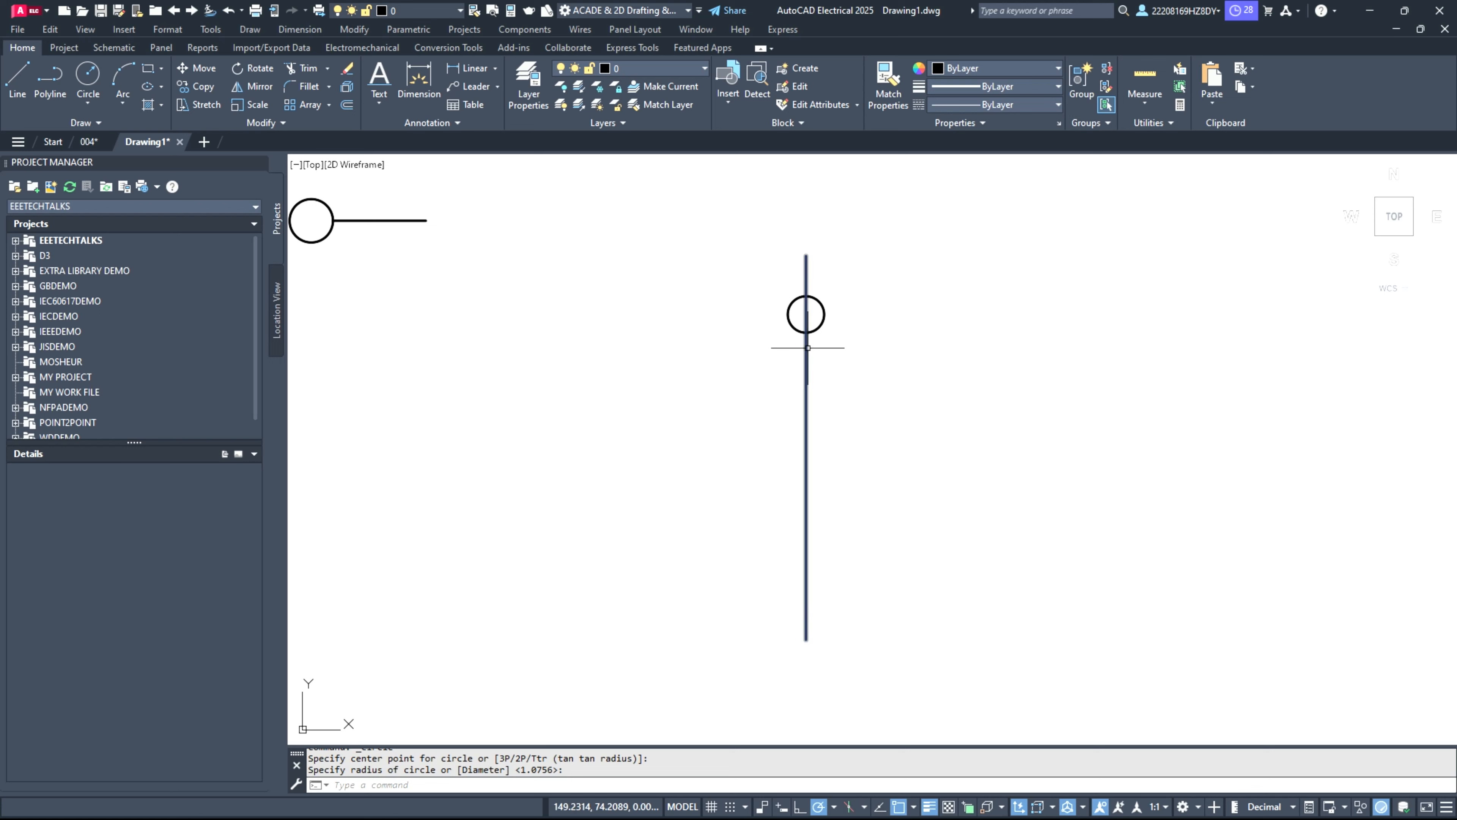
Step: Draw a trial second circle on the vertical line just below the first one and delete it
{"action": "scroll", "coordinate": [797, 342], "scroll_direction": "up", "scroll_amount": 2}
{"action": "scroll", "coordinate": [801, 348], "scroll_direction": "up", "scroll_amount": 2}
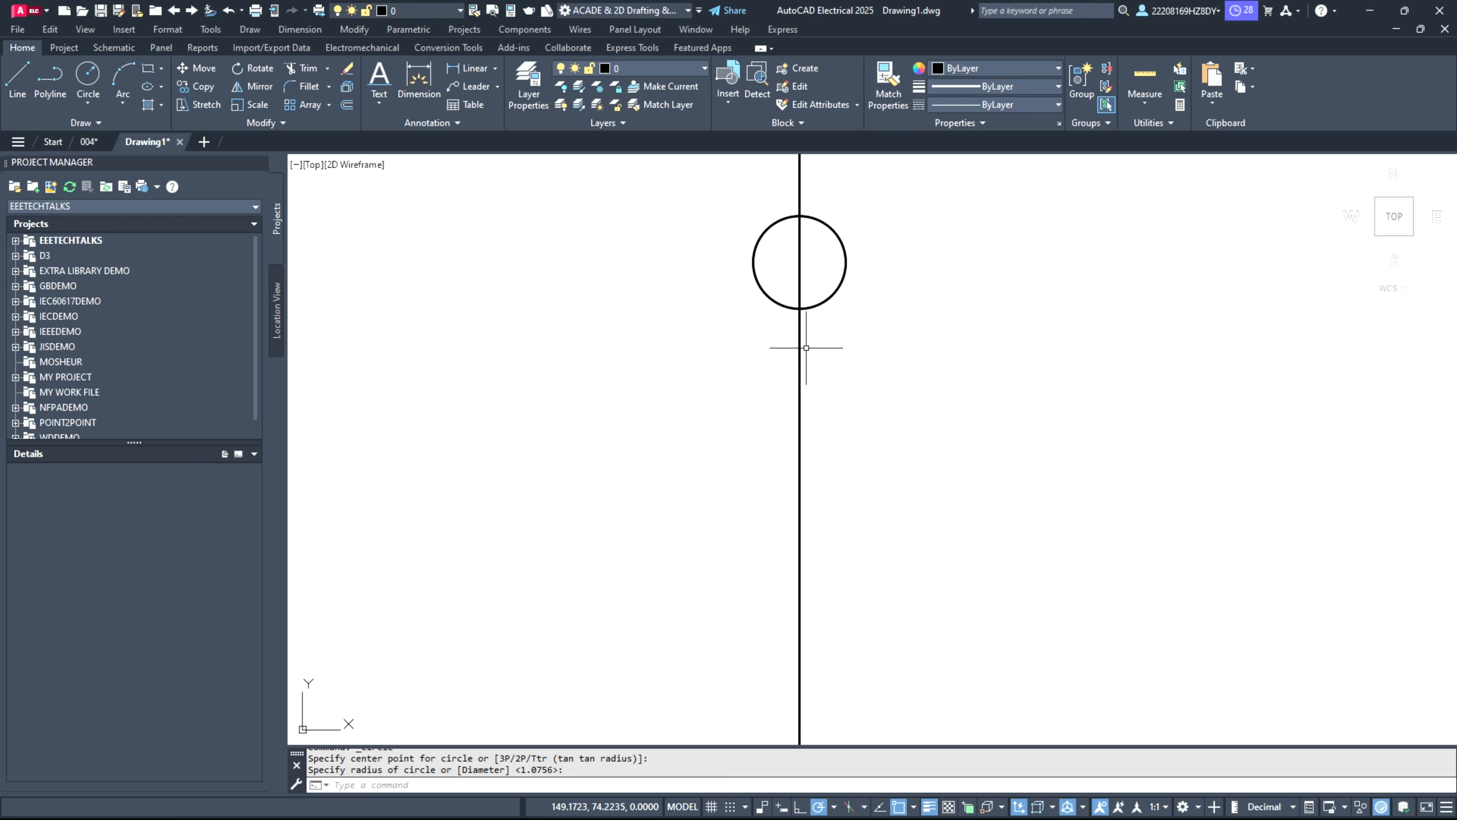
{"action": "left_click", "coordinate": [87, 81]}
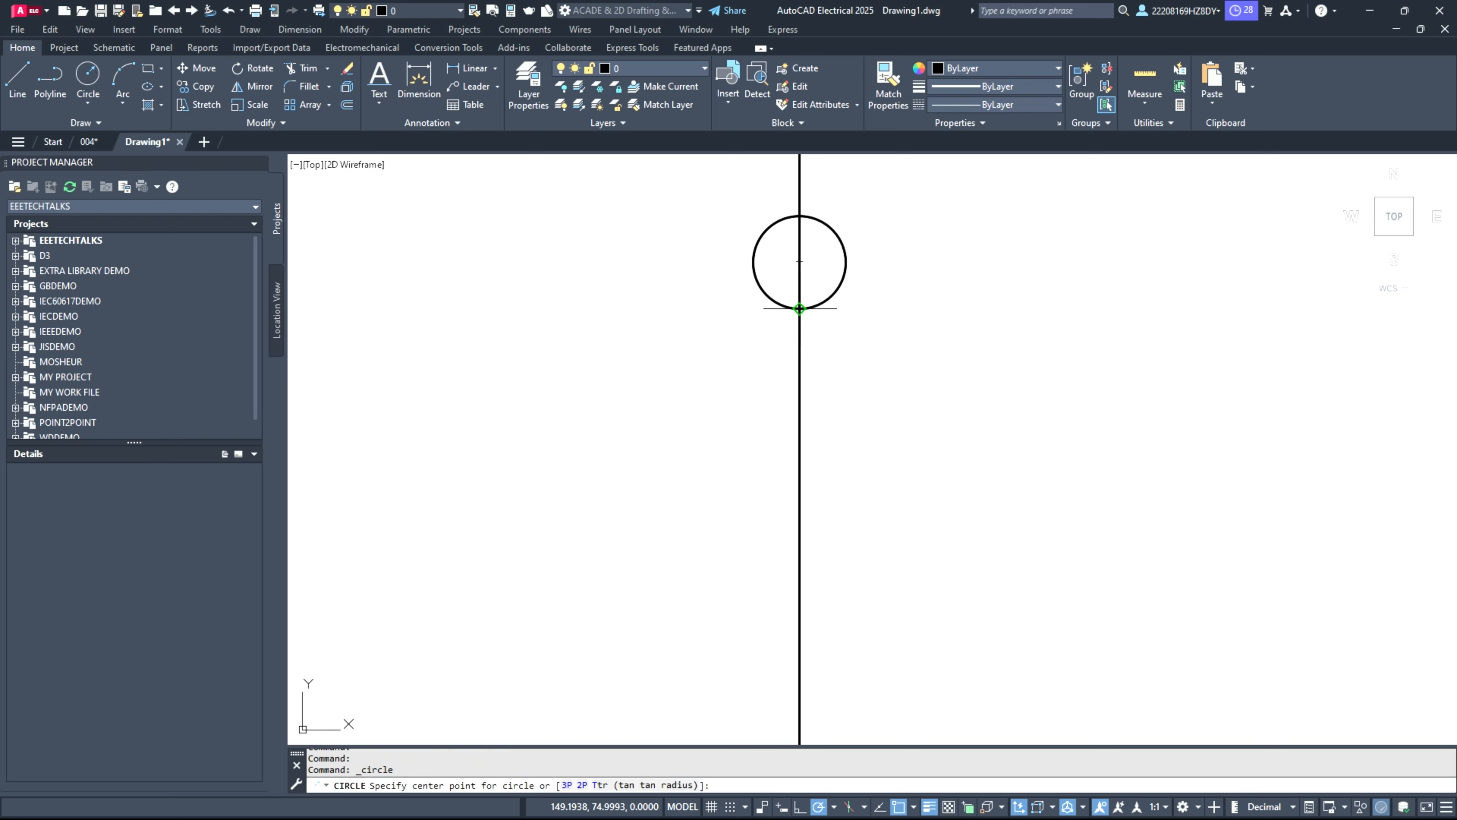
{"action": "left_click", "coordinate": [799, 365]}
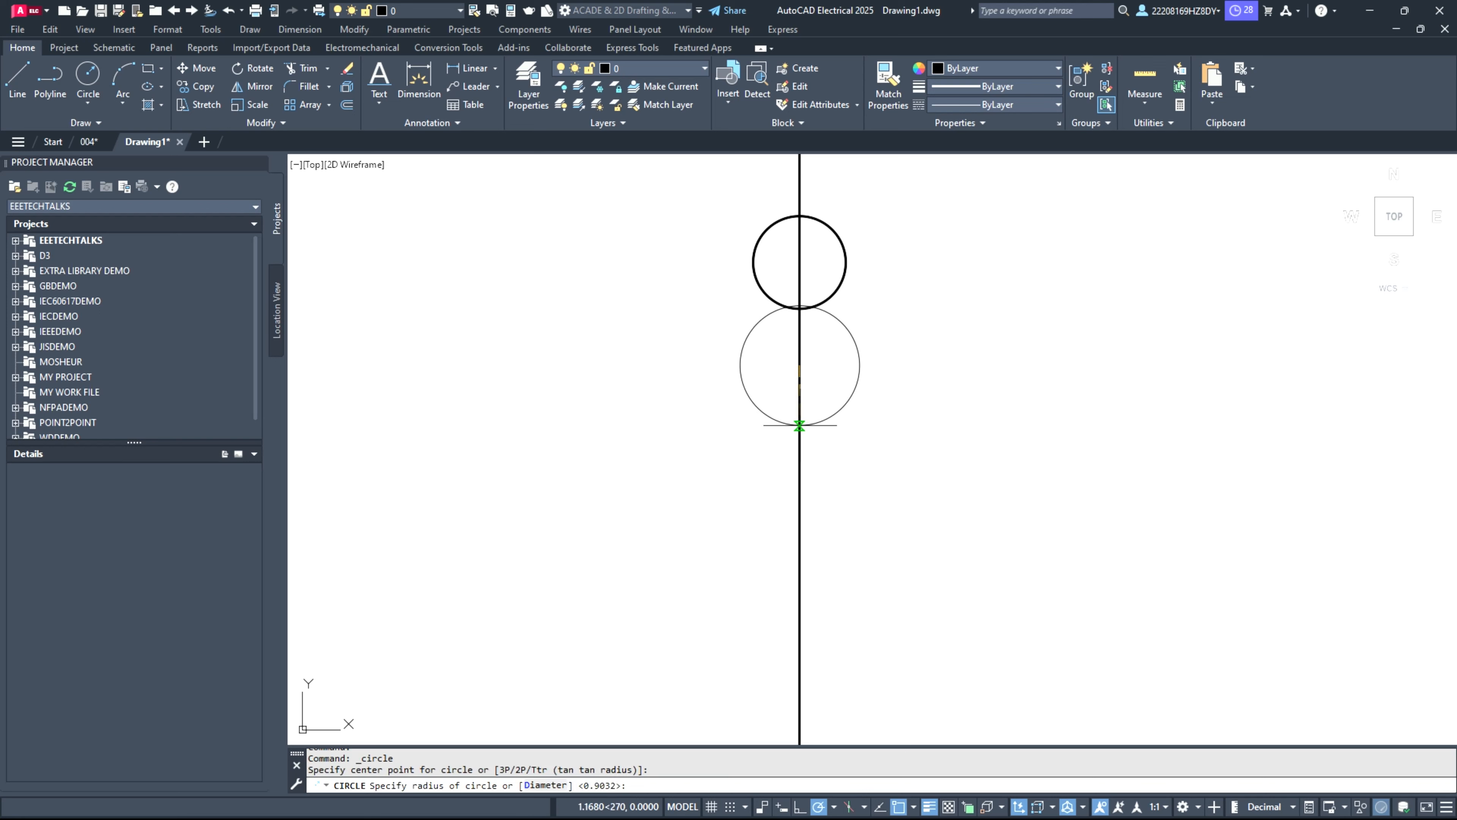
{"action": "left_click", "coordinate": [800, 421]}
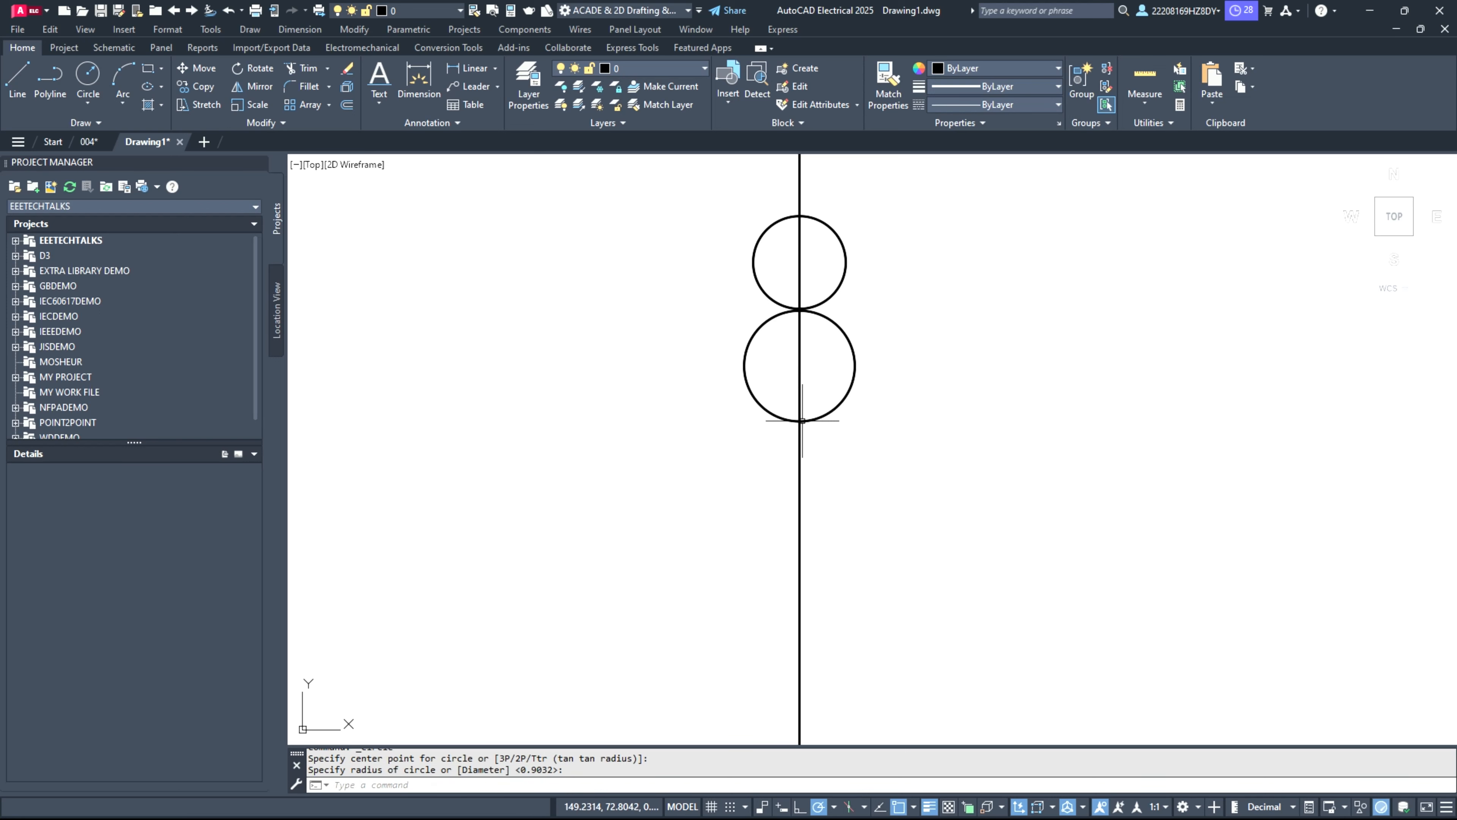
{"action": "left_click", "coordinate": [854, 379]}
{"action": "key", "text": "Delete"}
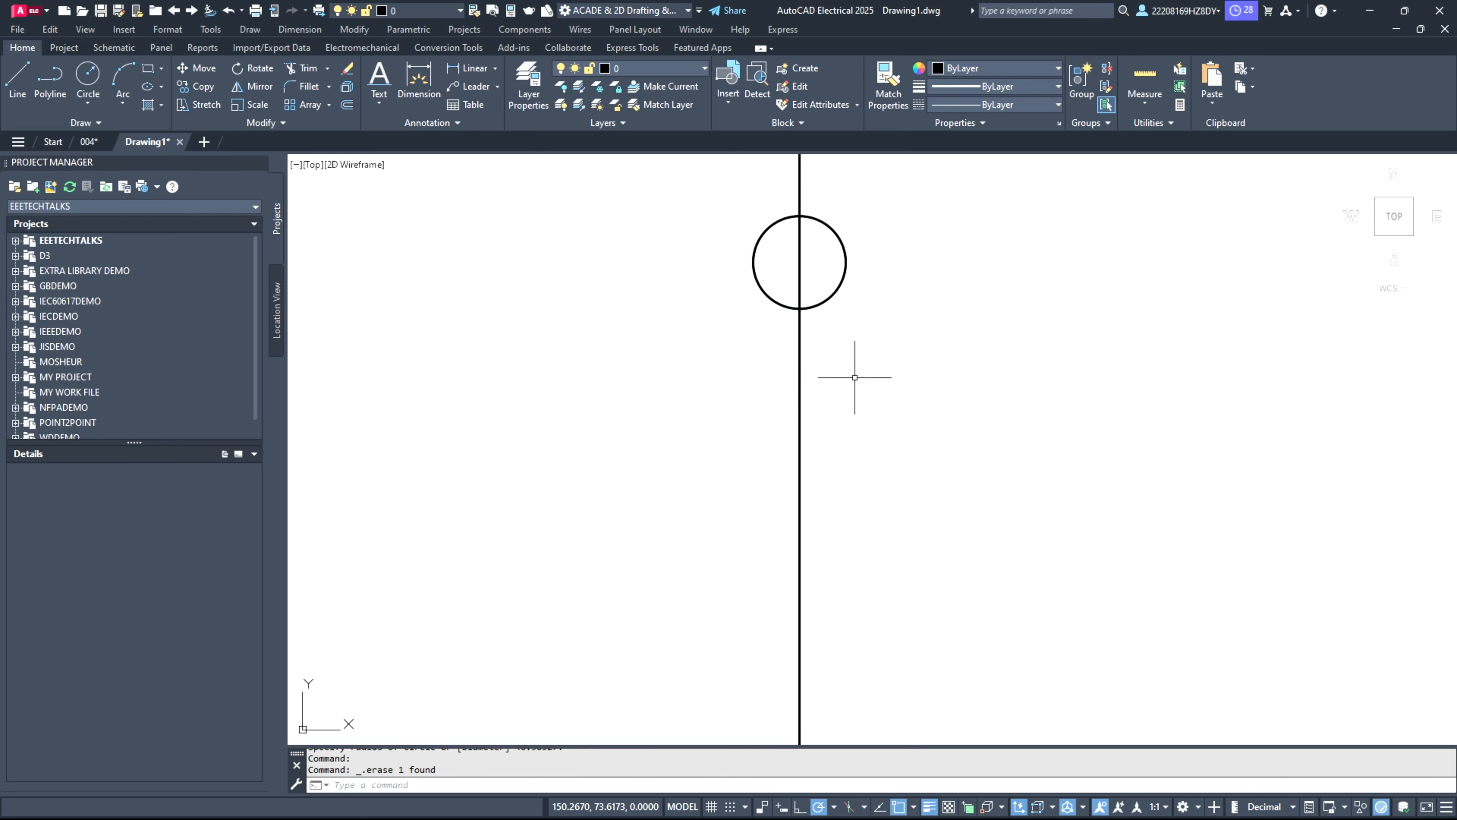
Step: Copy the circle and paste the copy directly below the original on the vertical line, touching it
{"action": "left_click", "coordinate": [839, 288]}
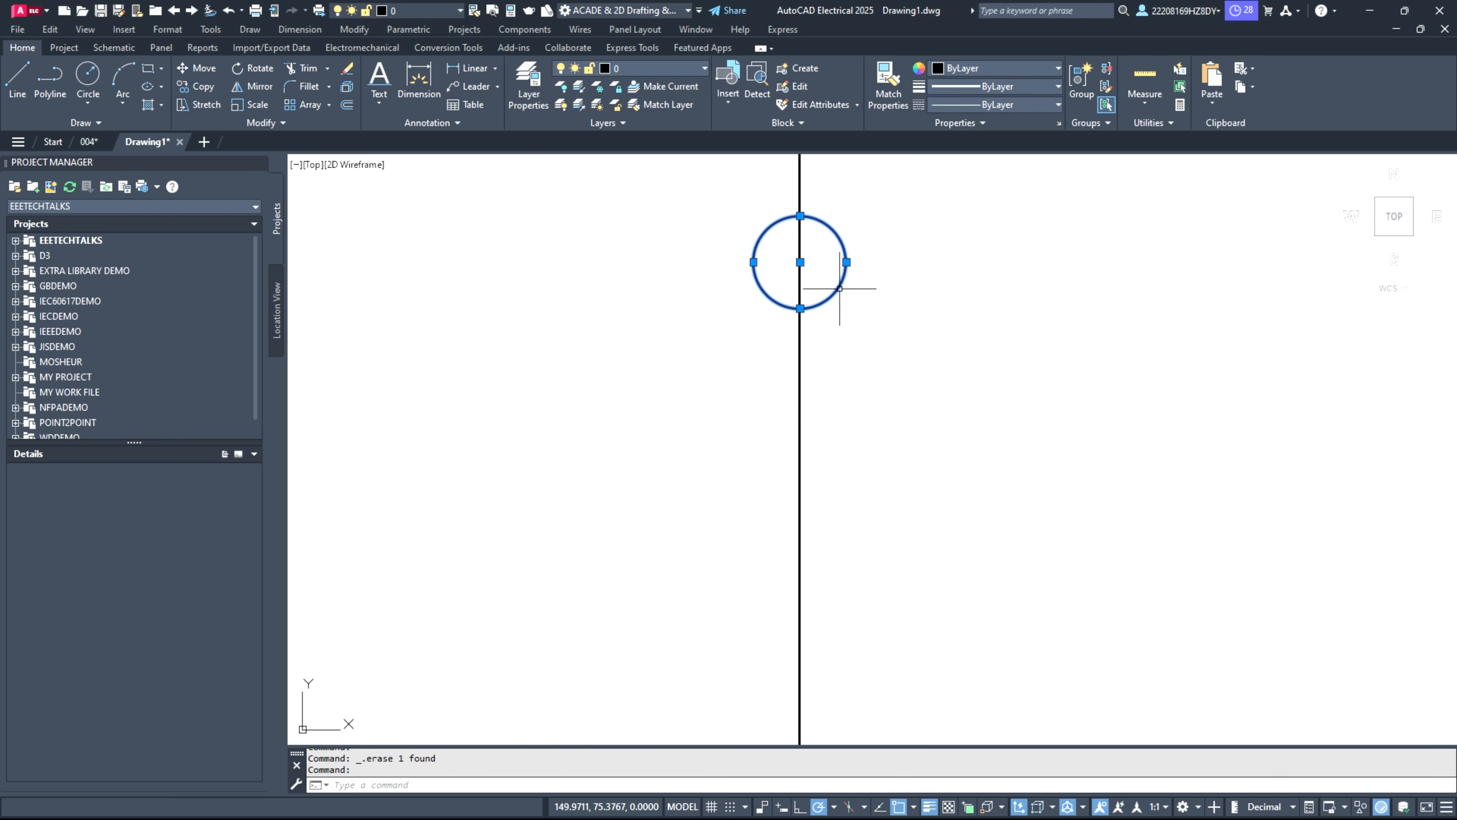
{"action": "key", "text": "ctrl+c"}
{"action": "key", "text": "ctrl+v"}
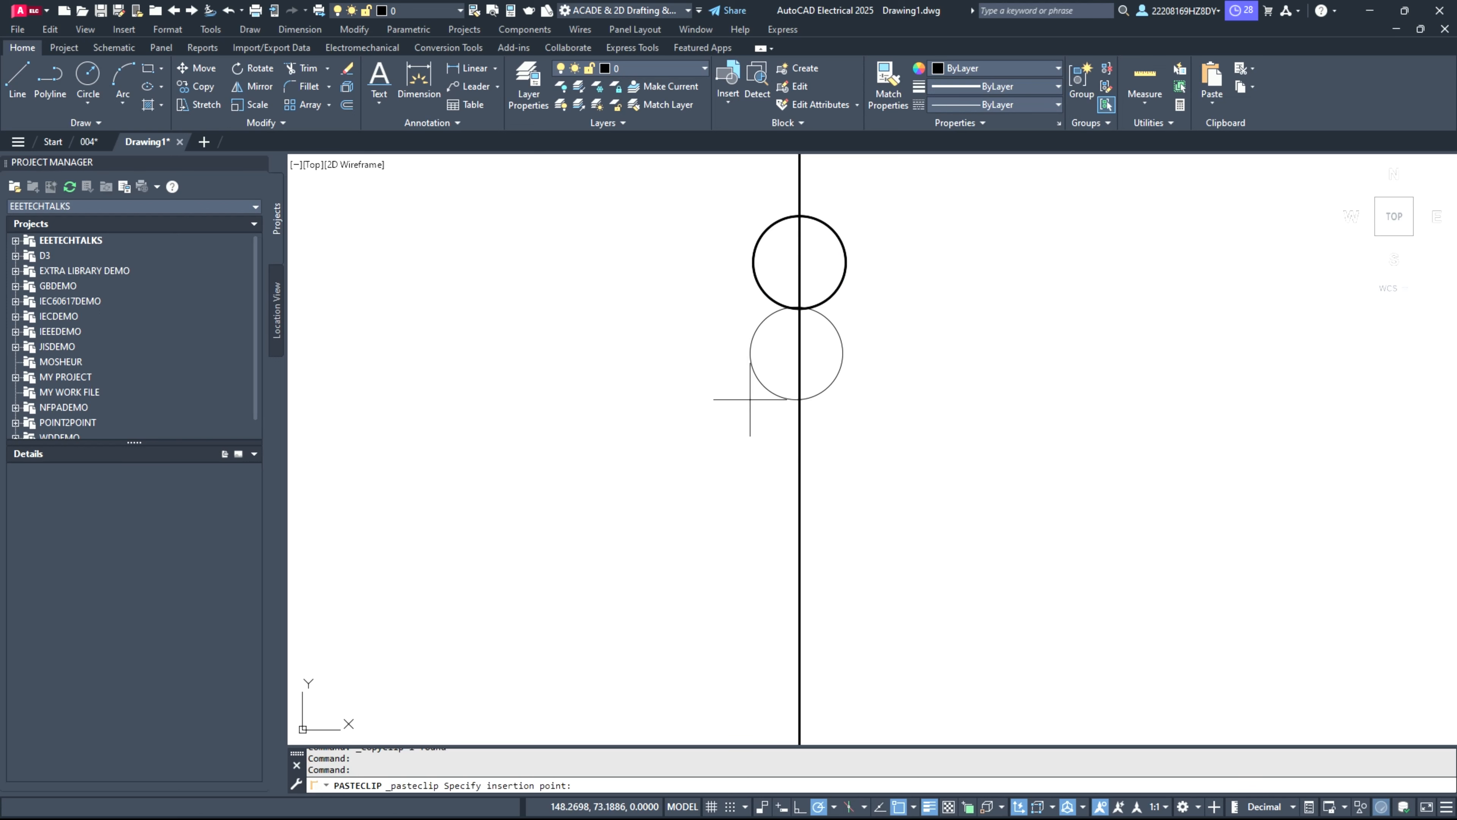
{"action": "scroll", "coordinate": [750, 403], "scroll_direction": "up", "scroll_amount": 4}
{"action": "scroll", "coordinate": [750, 403], "scroll_direction": "down", "scroll_amount": 2}
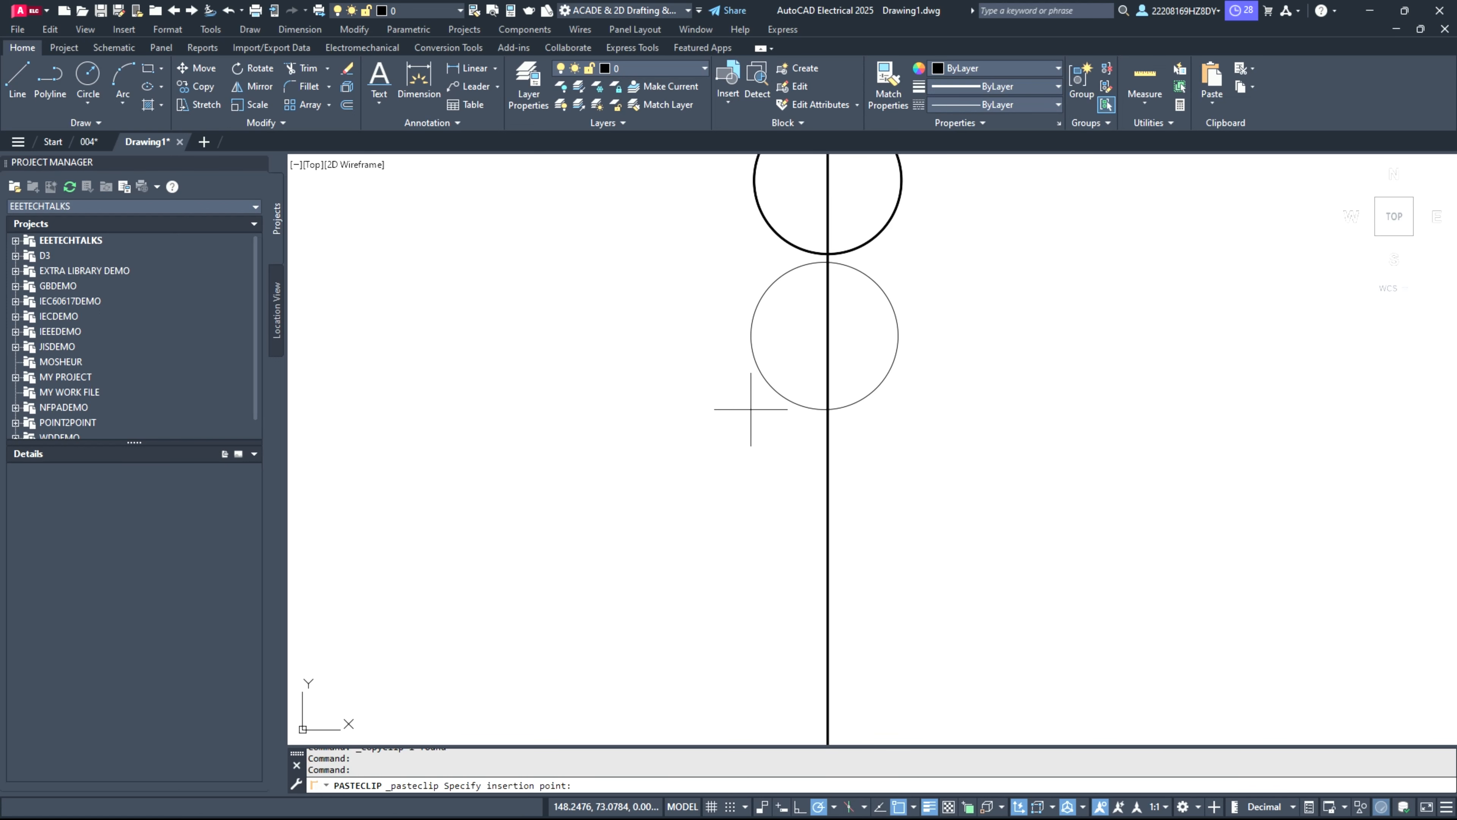
{"action": "left_click", "coordinate": [750, 402]}
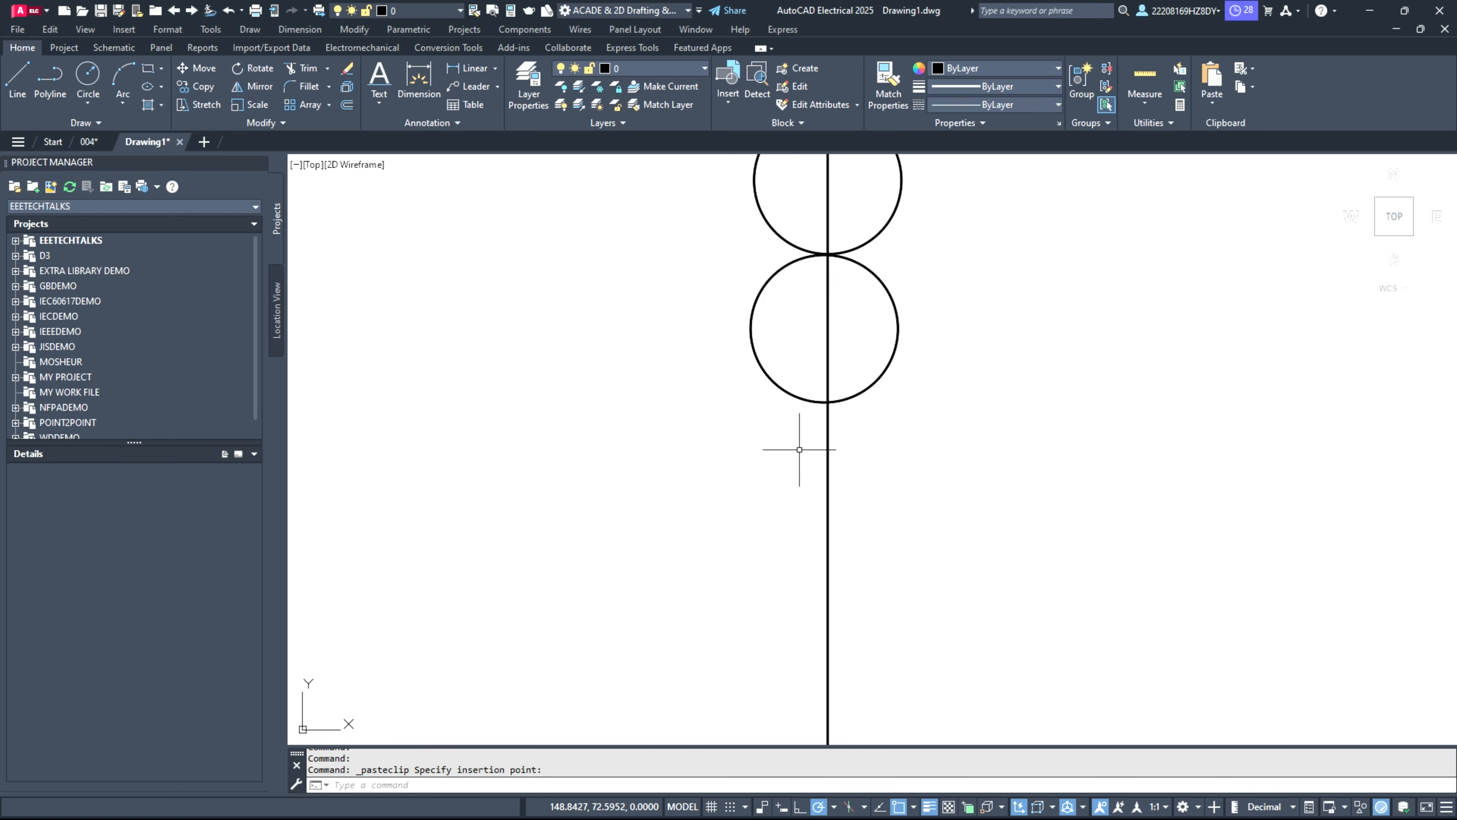
Step: Paste three more copies of the circle down the vertical line, each touching the one above
{"action": "key", "text": "ctrl+v"}
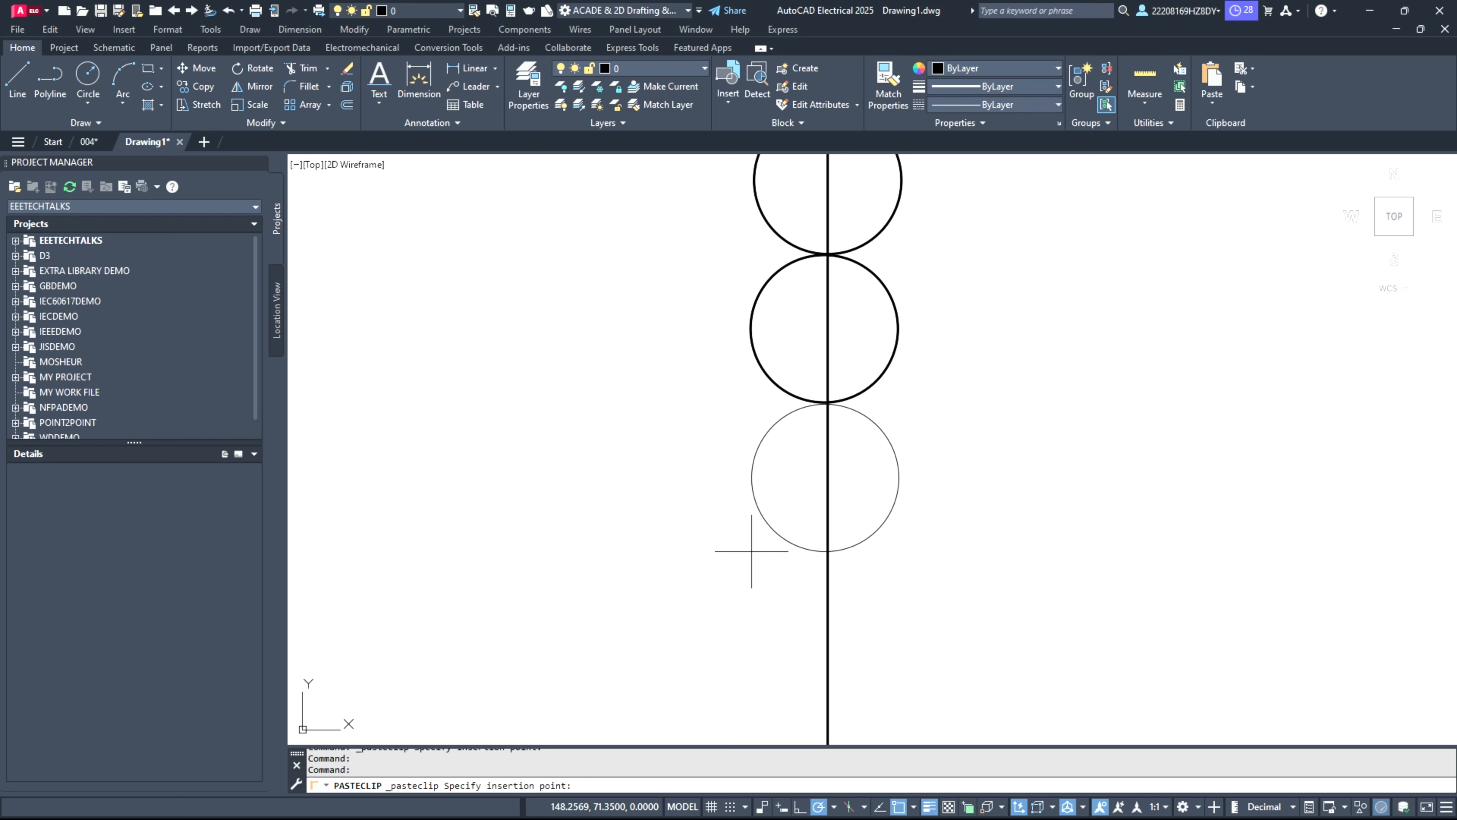
{"action": "left_click", "coordinate": [754, 549]}
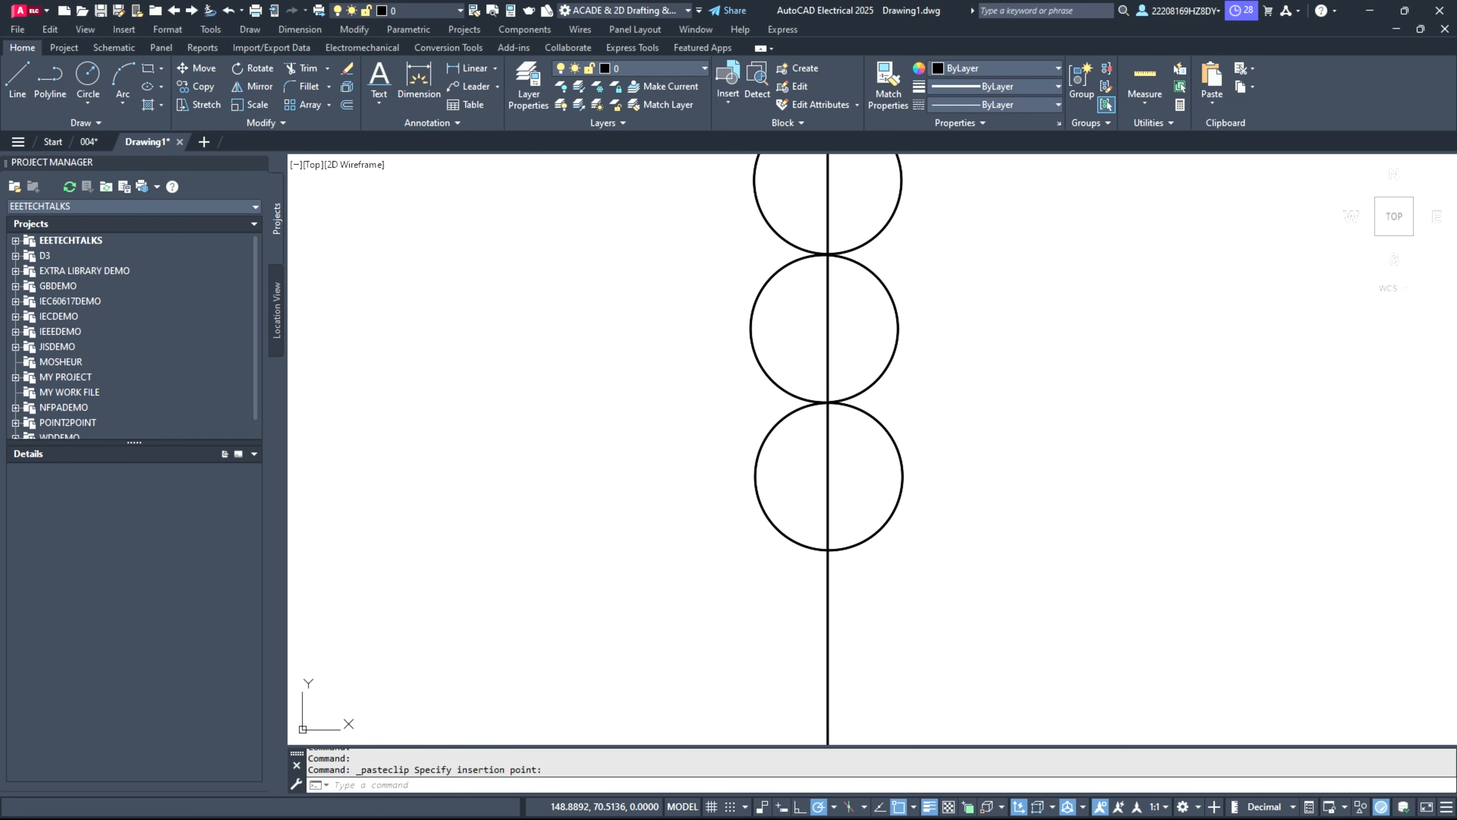
{"action": "key", "text": "ctrl+v"}
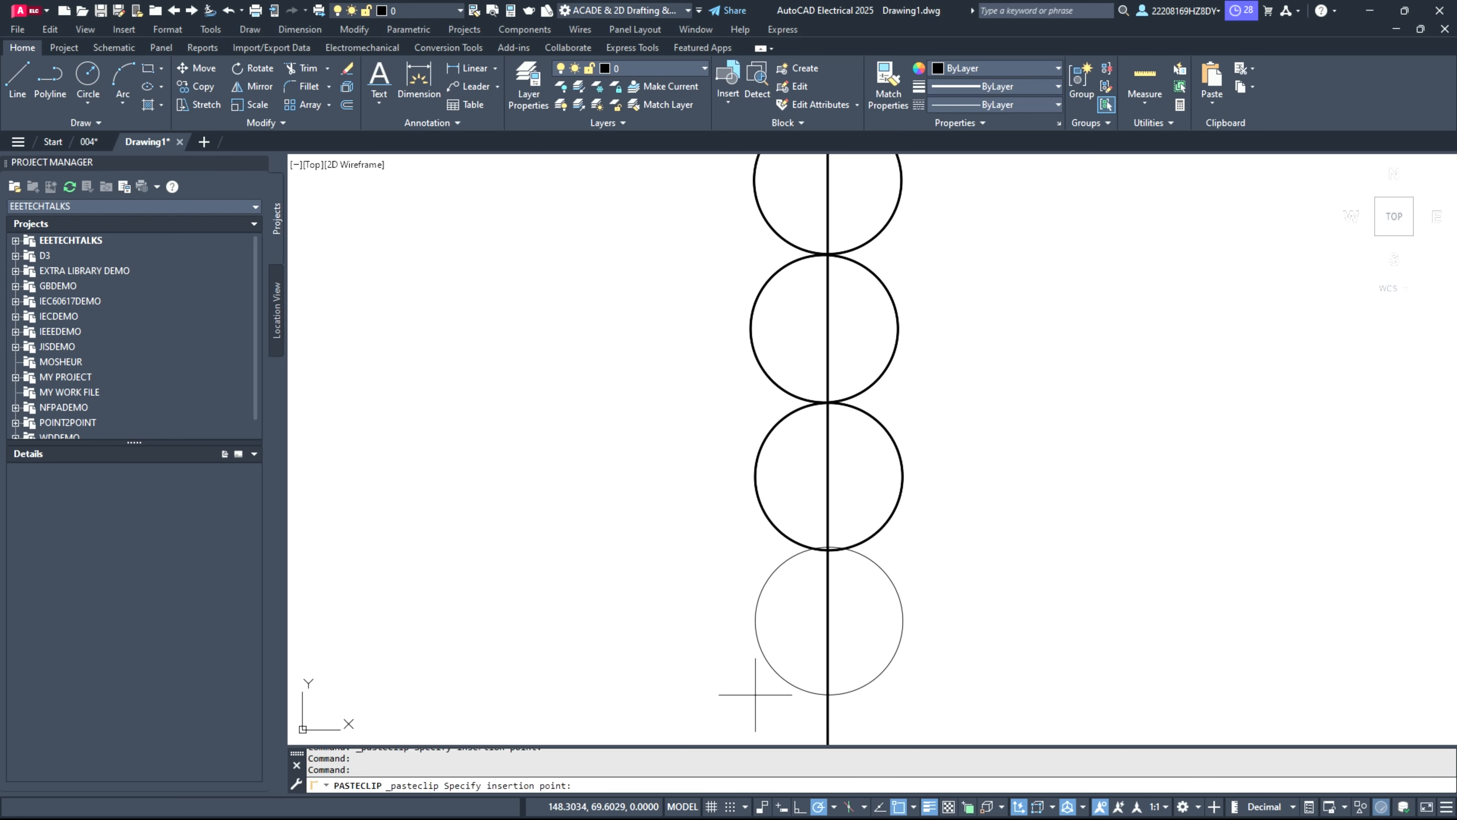
{"action": "left_click", "coordinate": [758, 698]}
{"action": "scroll", "coordinate": [674, 596], "scroll_direction": "down", "scroll_amount": 3}
{"action": "scroll", "coordinate": [738, 688], "scroll_direction": "up", "scroll_amount": 1}
{"action": "scroll", "coordinate": [739, 688], "scroll_direction": "up", "scroll_amount": 2}
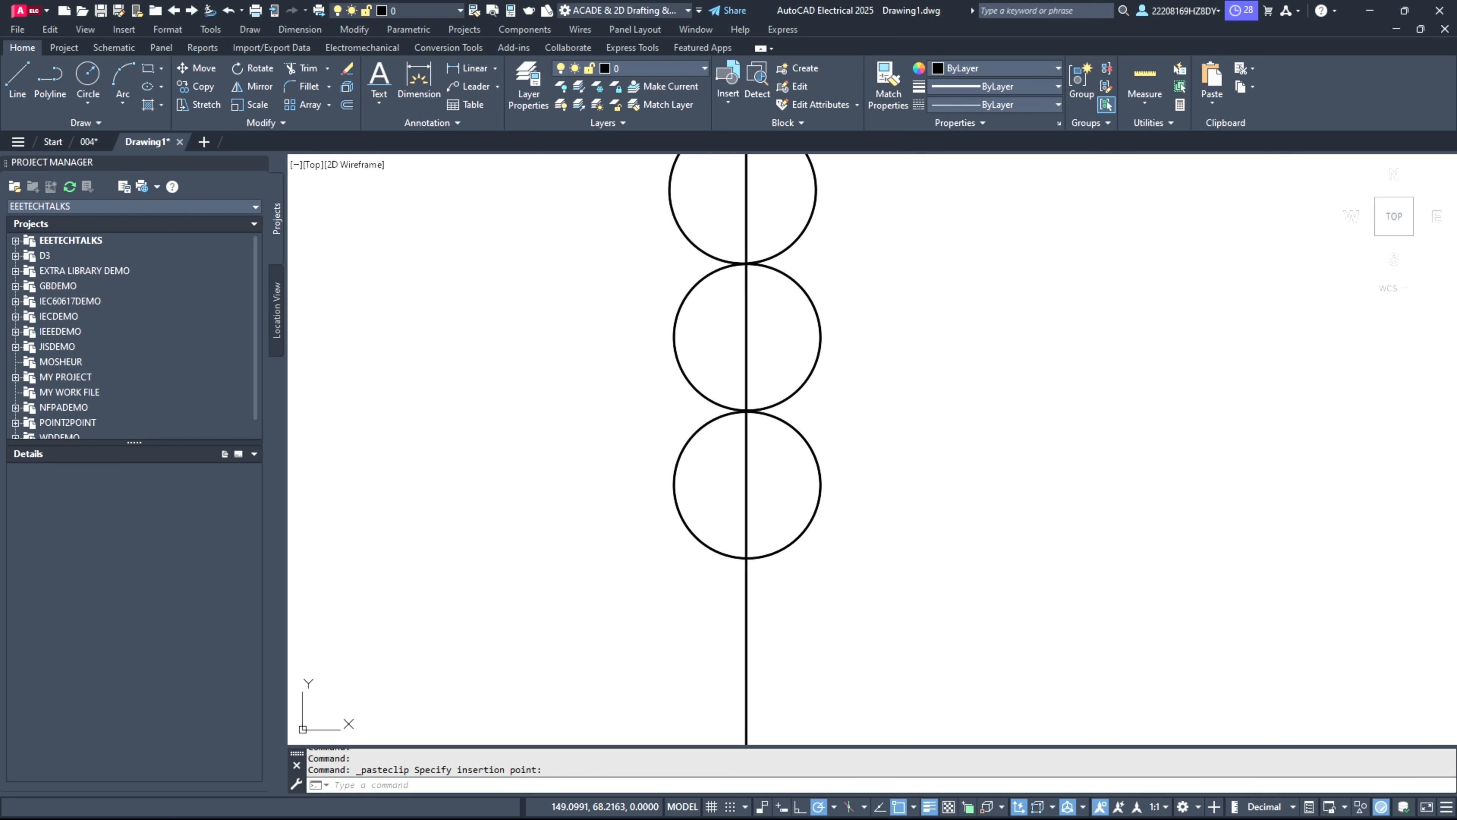
{"action": "key", "text": "ctrl+v"}
{"action": "left_click", "coordinate": [675, 703]}
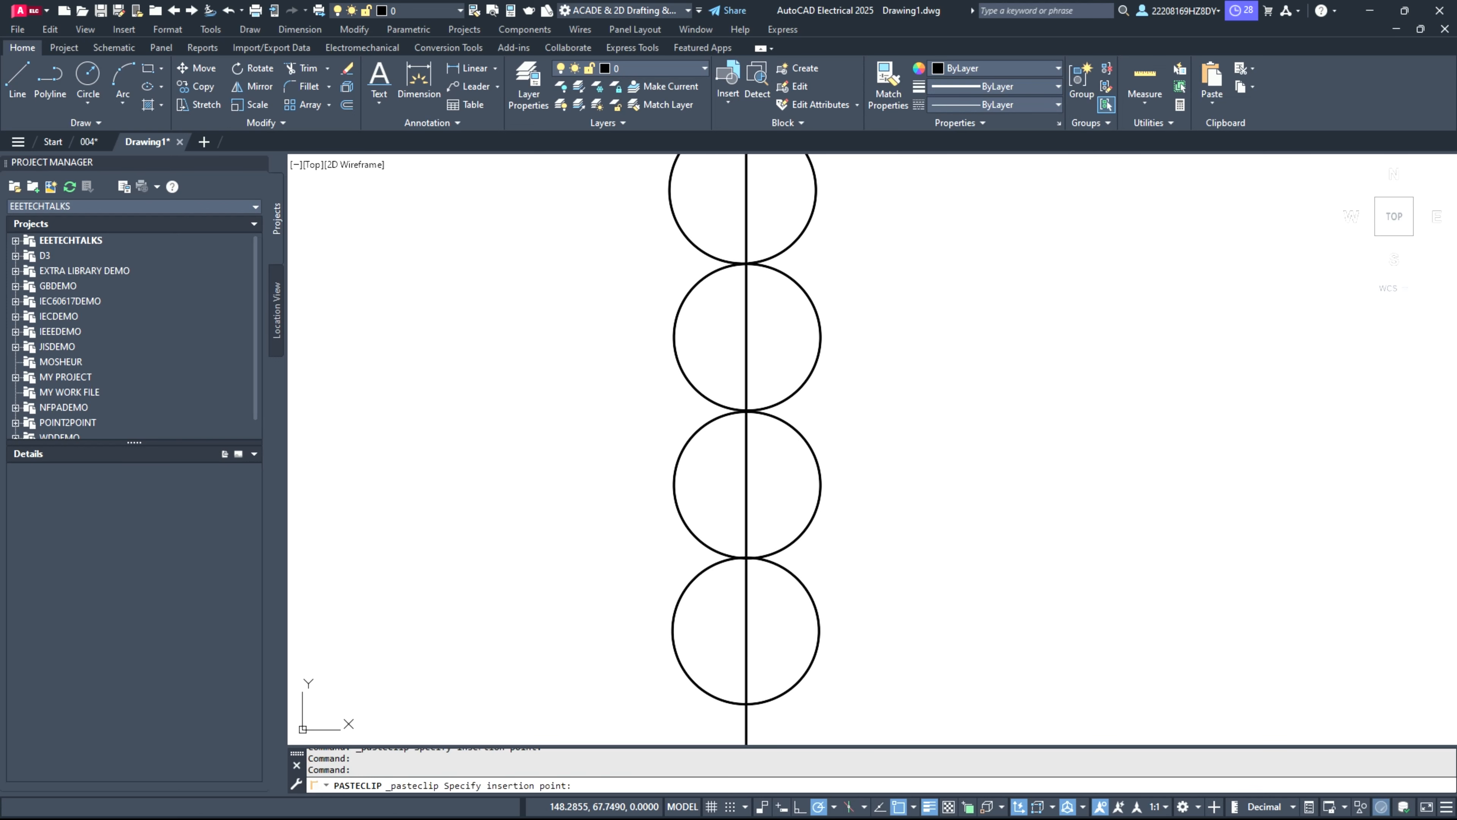
{"action": "key", "text": "Escape"}
Step: Shift the lowest circle by its centre point so that it is centred on the vertical line
{"action": "scroll", "coordinate": [832, 690], "scroll_direction": "up", "scroll_amount": 2}
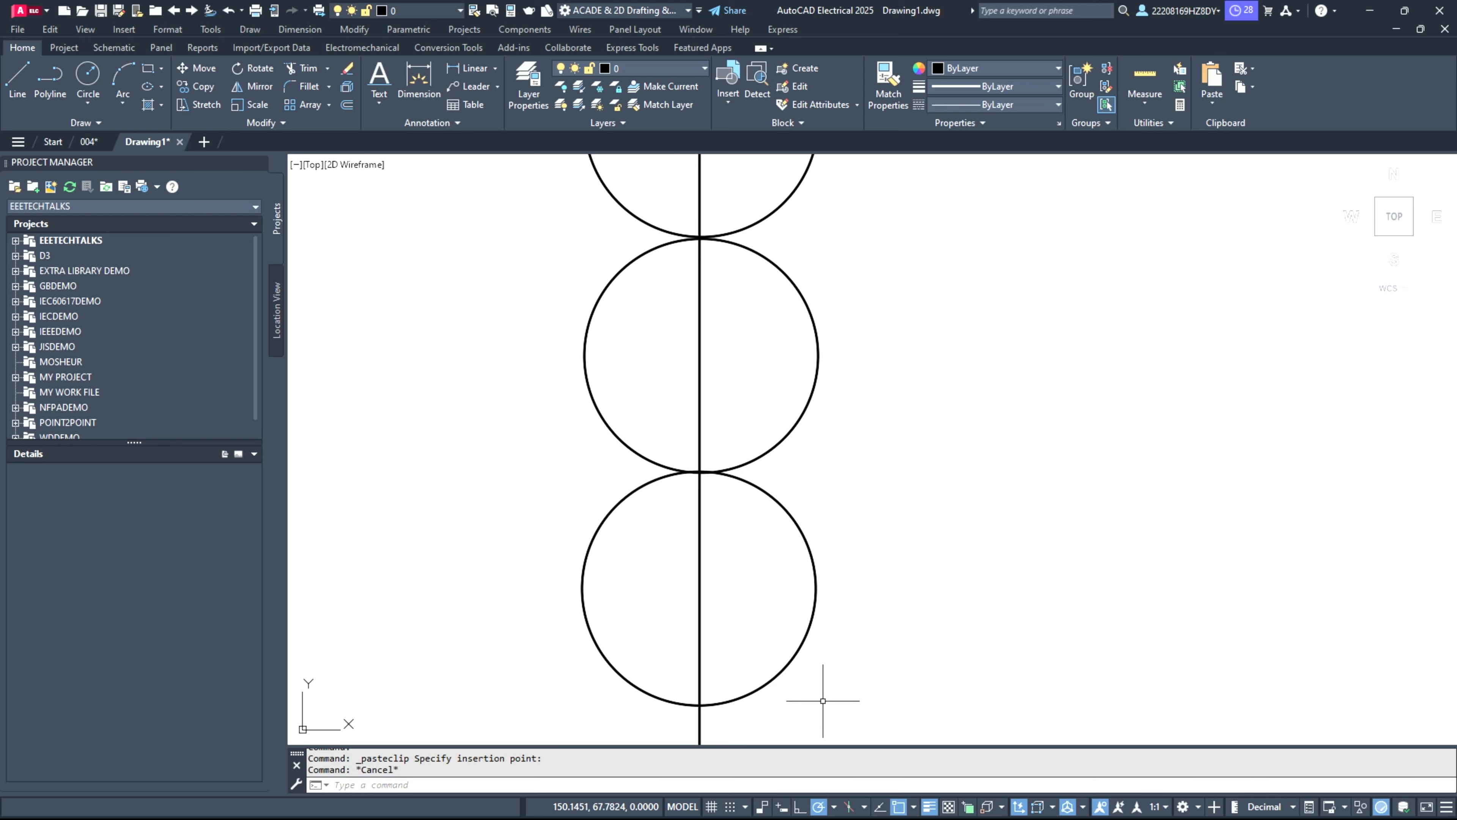
{"action": "left_click", "coordinate": [784, 675]}
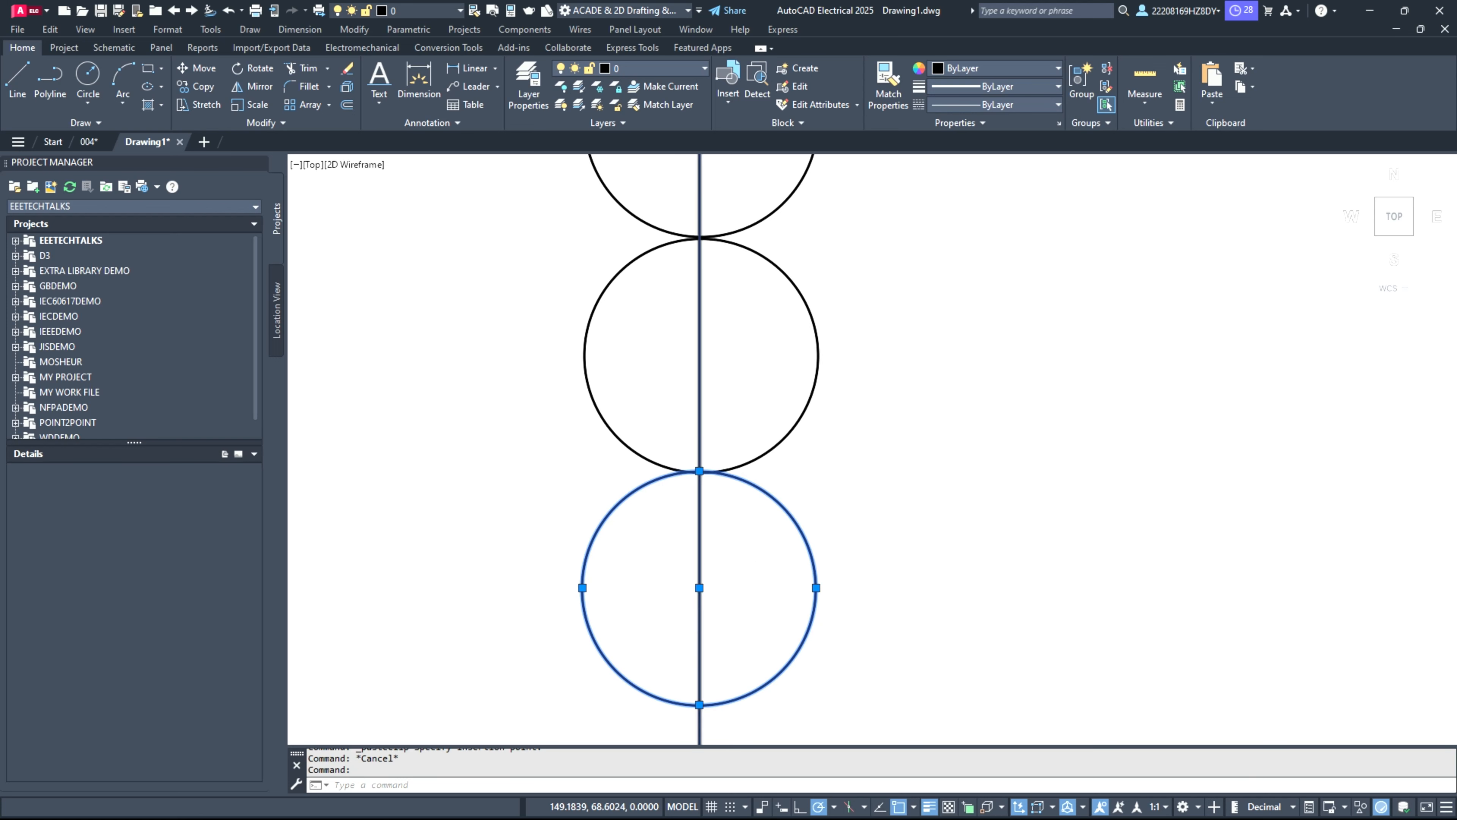
{"action": "scroll", "coordinate": [699, 592], "scroll_direction": "up", "scroll_amount": 8}
{"action": "left_click", "coordinate": [691, 556]}
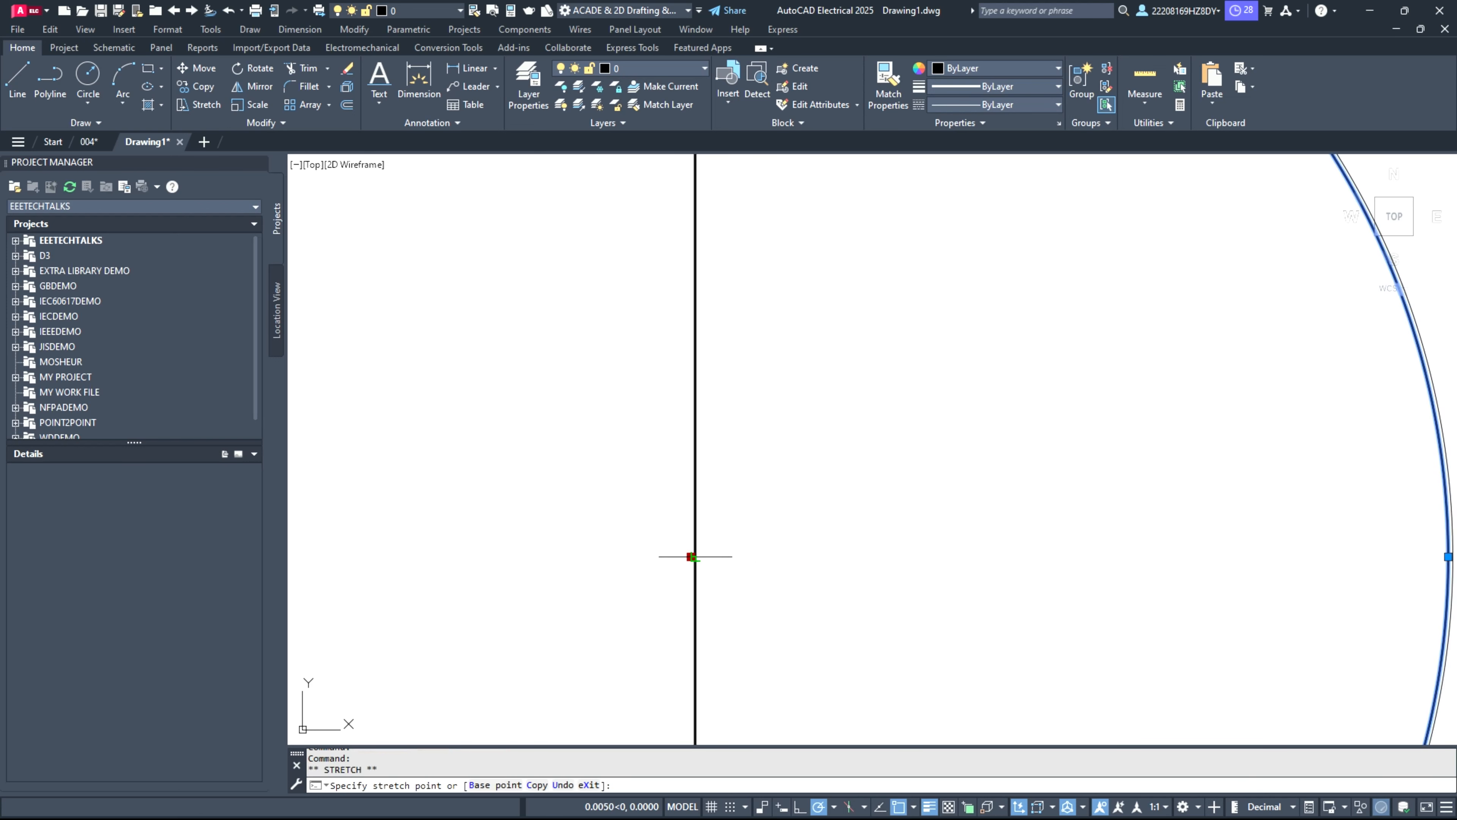
{"action": "left_click", "coordinate": [676, 521]}
{"action": "scroll", "coordinate": [680, 514], "scroll_direction": "down", "scroll_amount": 8}
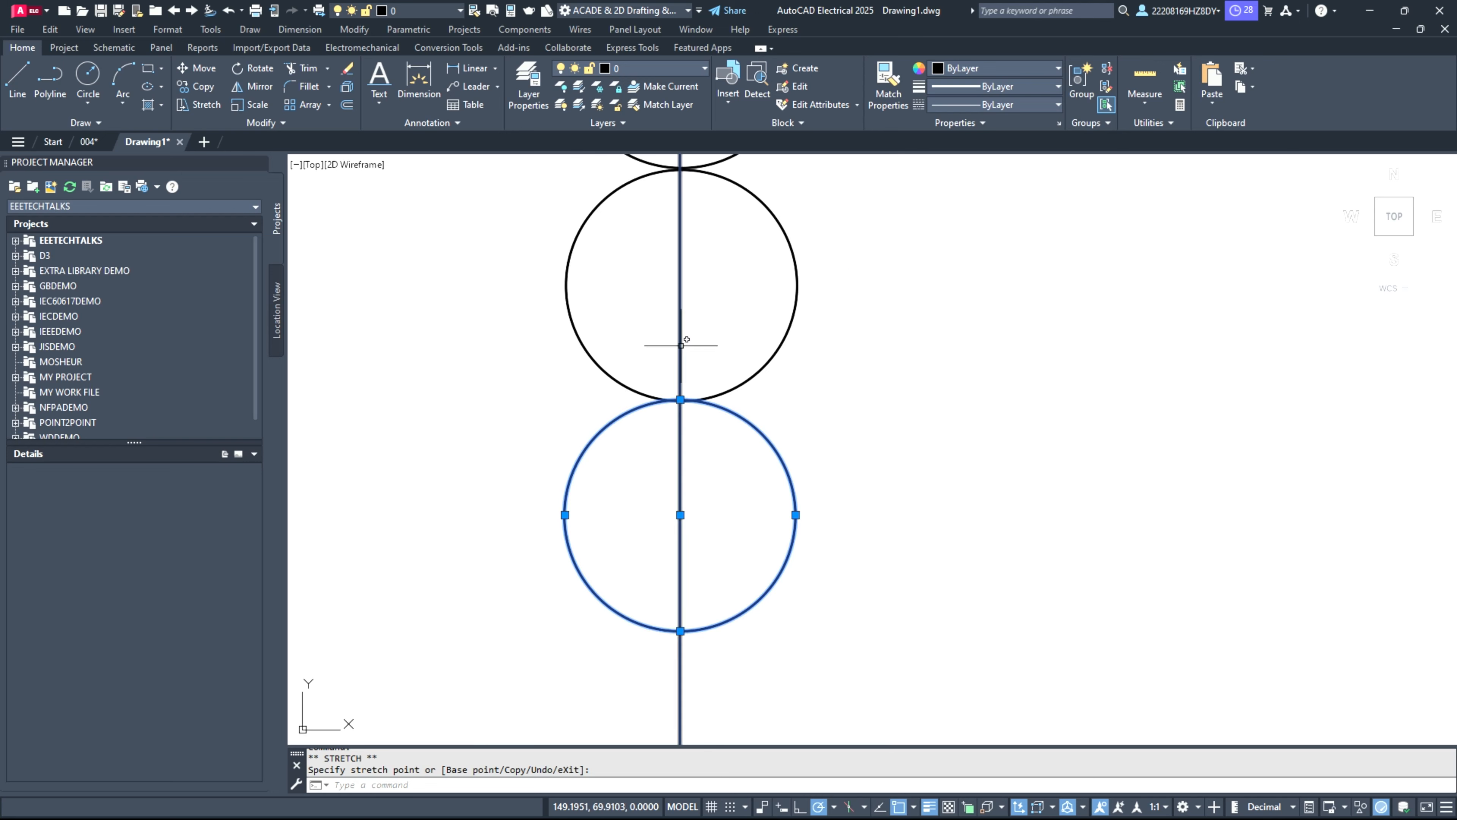
Step: Shift the second-lowest circle by its centre point onto the vertical line
{"action": "scroll", "coordinate": [685, 219], "scroll_direction": "up", "scroll_amount": 2}
{"action": "left_click", "coordinate": [761, 489]}
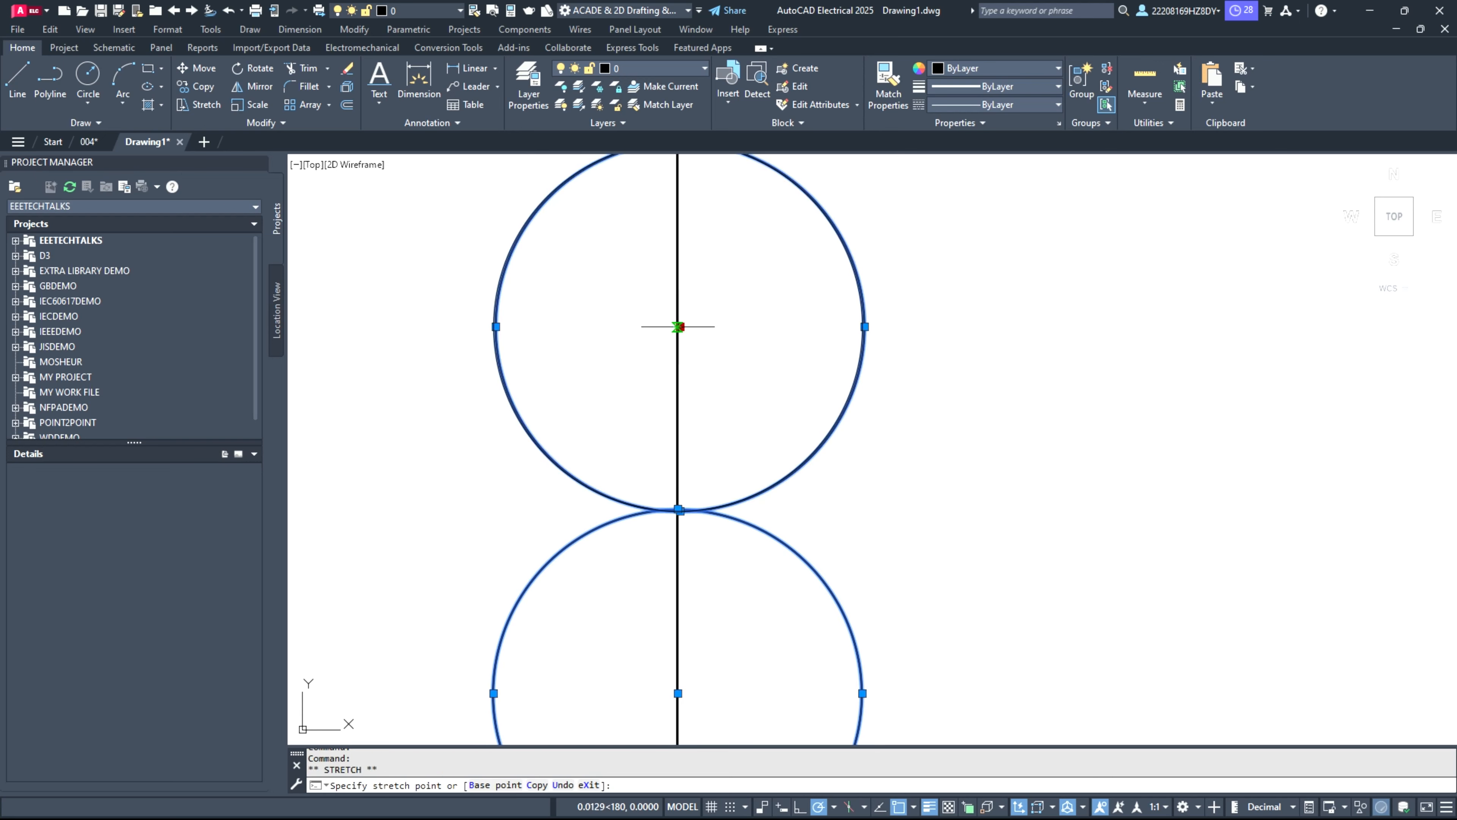
{"action": "left_click", "coordinate": [679, 326]}
{"action": "scroll", "coordinate": [684, 310], "scroll_direction": "down", "scroll_amount": 6}
{"action": "scroll", "coordinate": [686, 216], "scroll_direction": "up", "scroll_amount": 6}
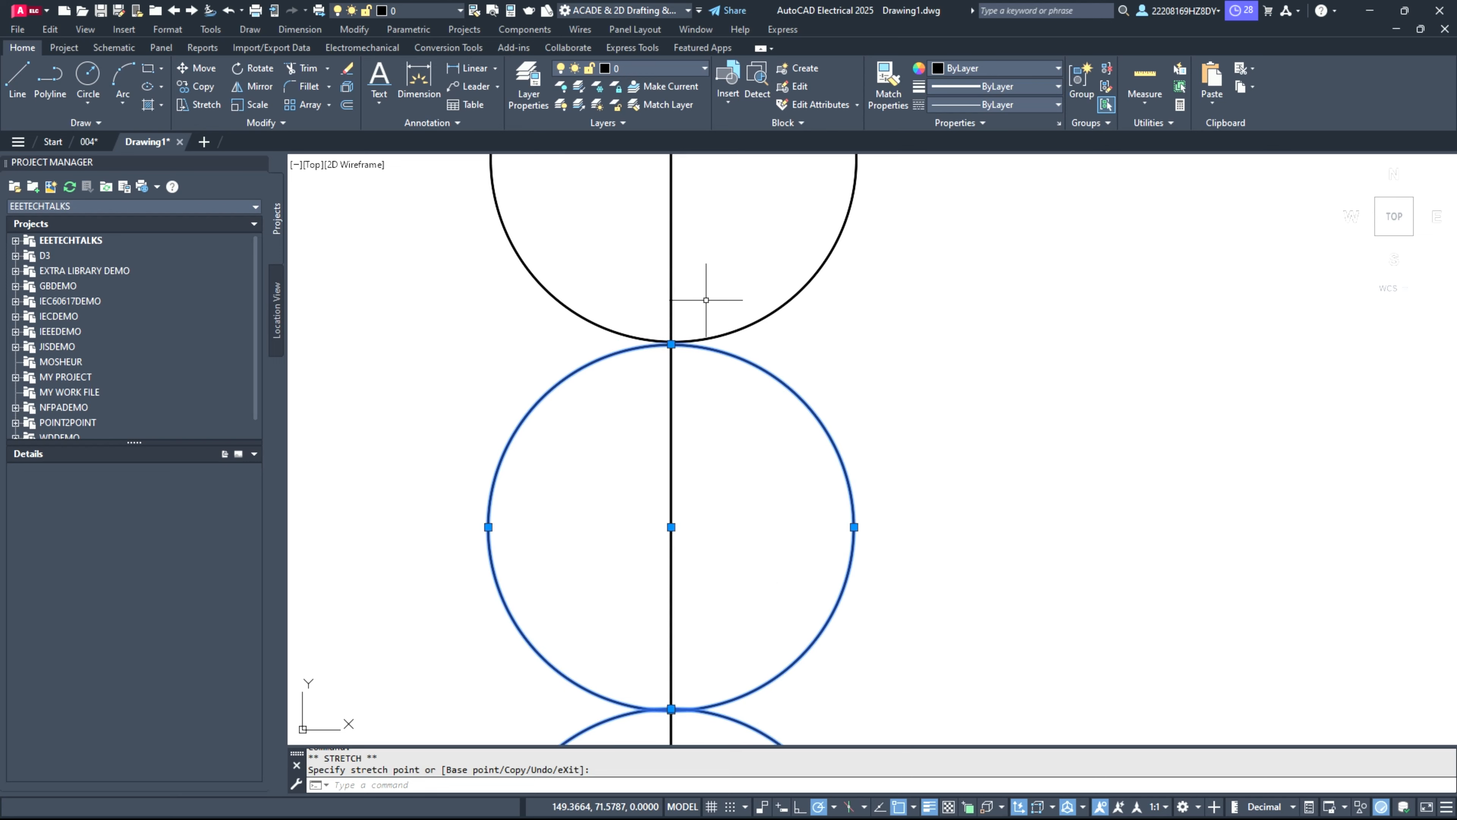
Step: Shift the middle circle by its centre point so that it is centred on the vertical line
{"action": "scroll", "coordinate": [706, 303], "scroll_direction": "down", "scroll_amount": 7}
{"action": "scroll", "coordinate": [672, 263], "scroll_direction": "up", "scroll_amount": 3}
{"action": "left_click", "coordinate": [803, 482]}
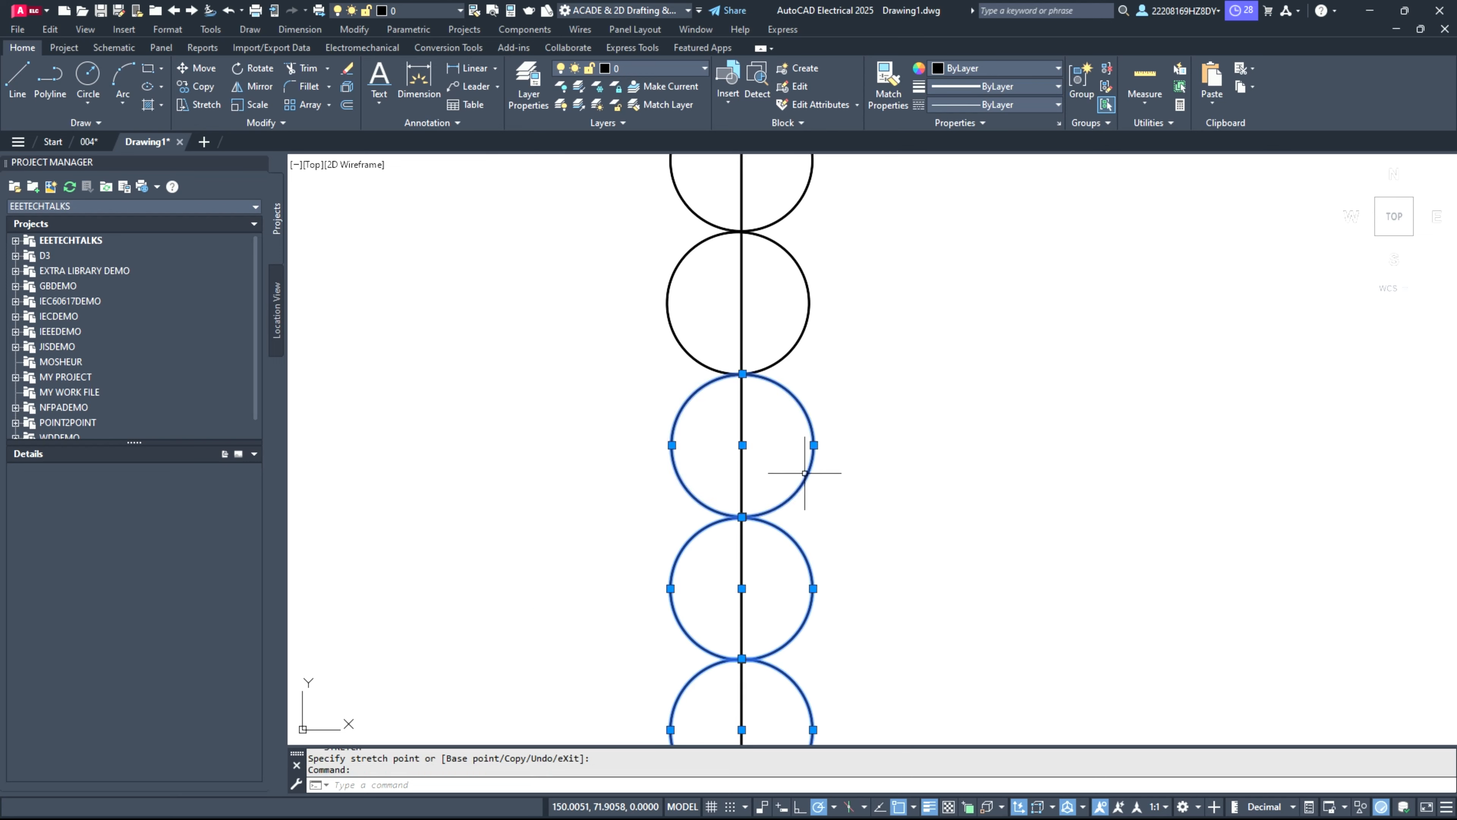
{"action": "left_click", "coordinate": [742, 445]}
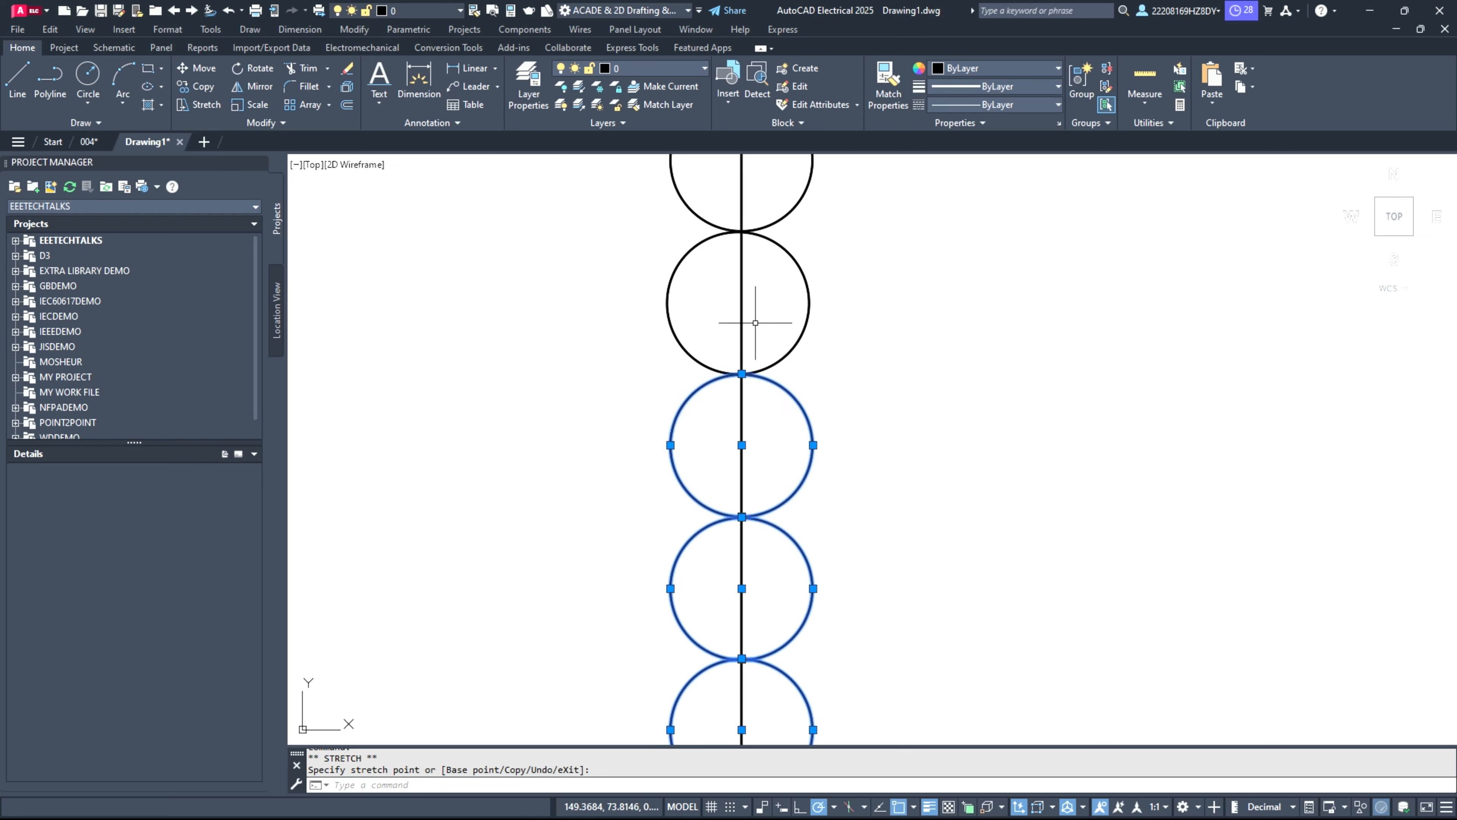
Step: Shift the second circle from the top by its centre point onto the vertical line
{"action": "left_click", "coordinate": [738, 303]}
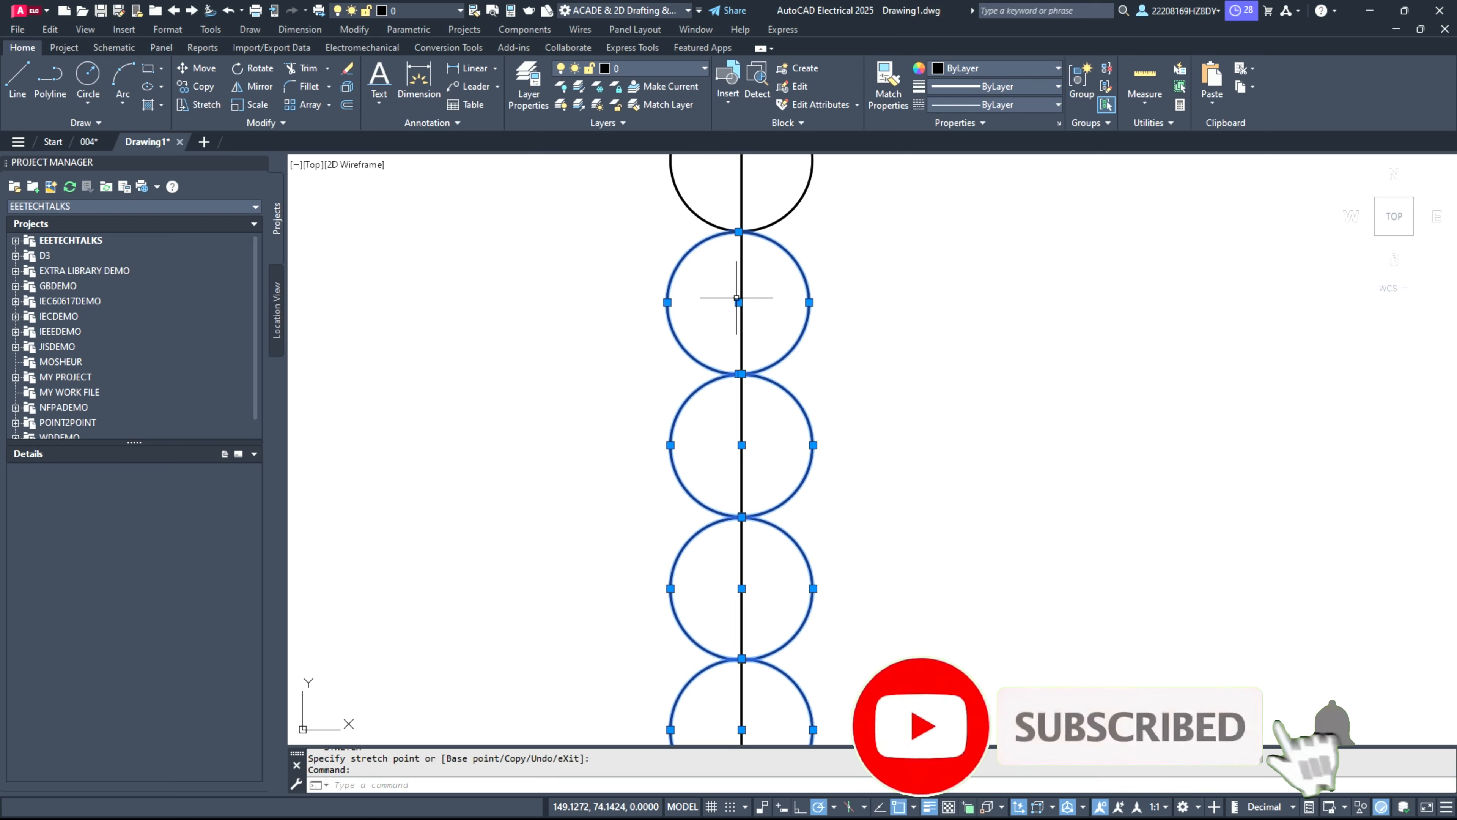
{"action": "left_click", "coordinate": [738, 302]}
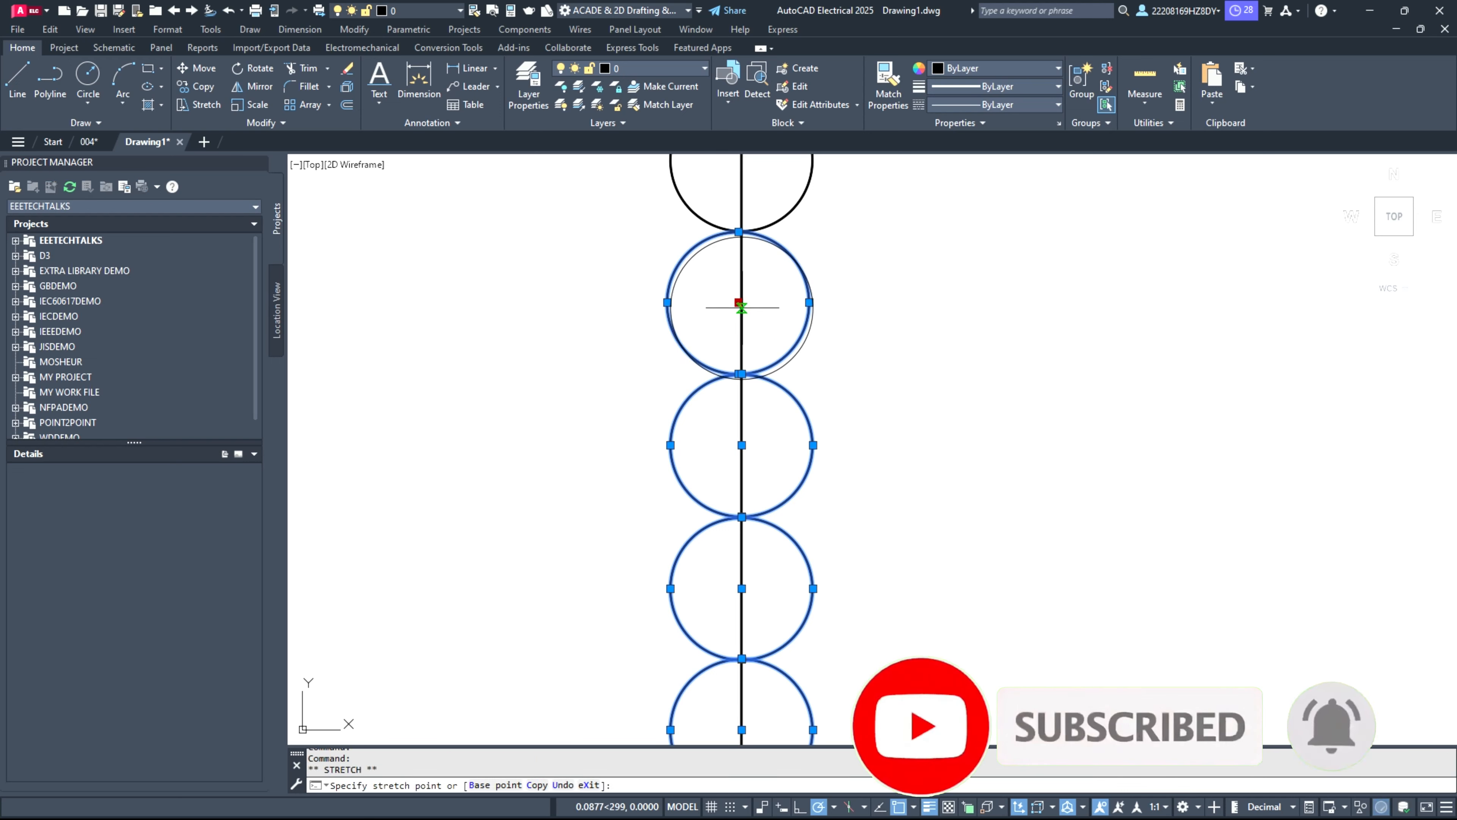
{"action": "left_click", "coordinate": [742, 302]}
Step: Examine the centres and contact points of the stacked circles along the vertical line, and clear the selection
{"action": "scroll", "coordinate": [737, 286], "scroll_direction": "up", "scroll_amount": 4}
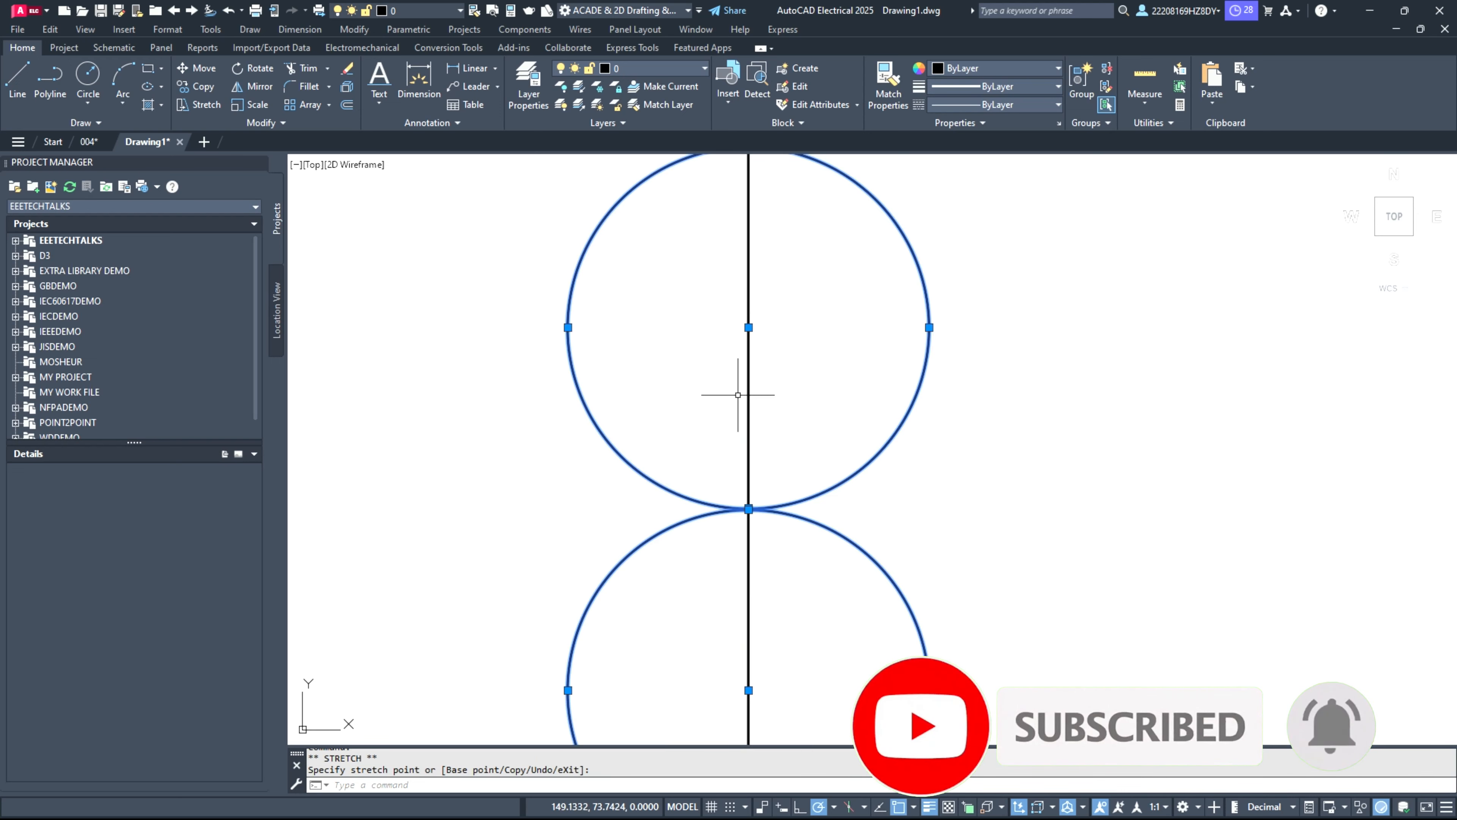
{"action": "scroll", "coordinate": [740, 392], "scroll_direction": "down", "scroll_amount": 8}
{"action": "scroll", "coordinate": [755, 312], "scroll_direction": "up", "scroll_amount": 4}
{"action": "scroll", "coordinate": [713, 327], "scroll_direction": "down", "scroll_amount": 4}
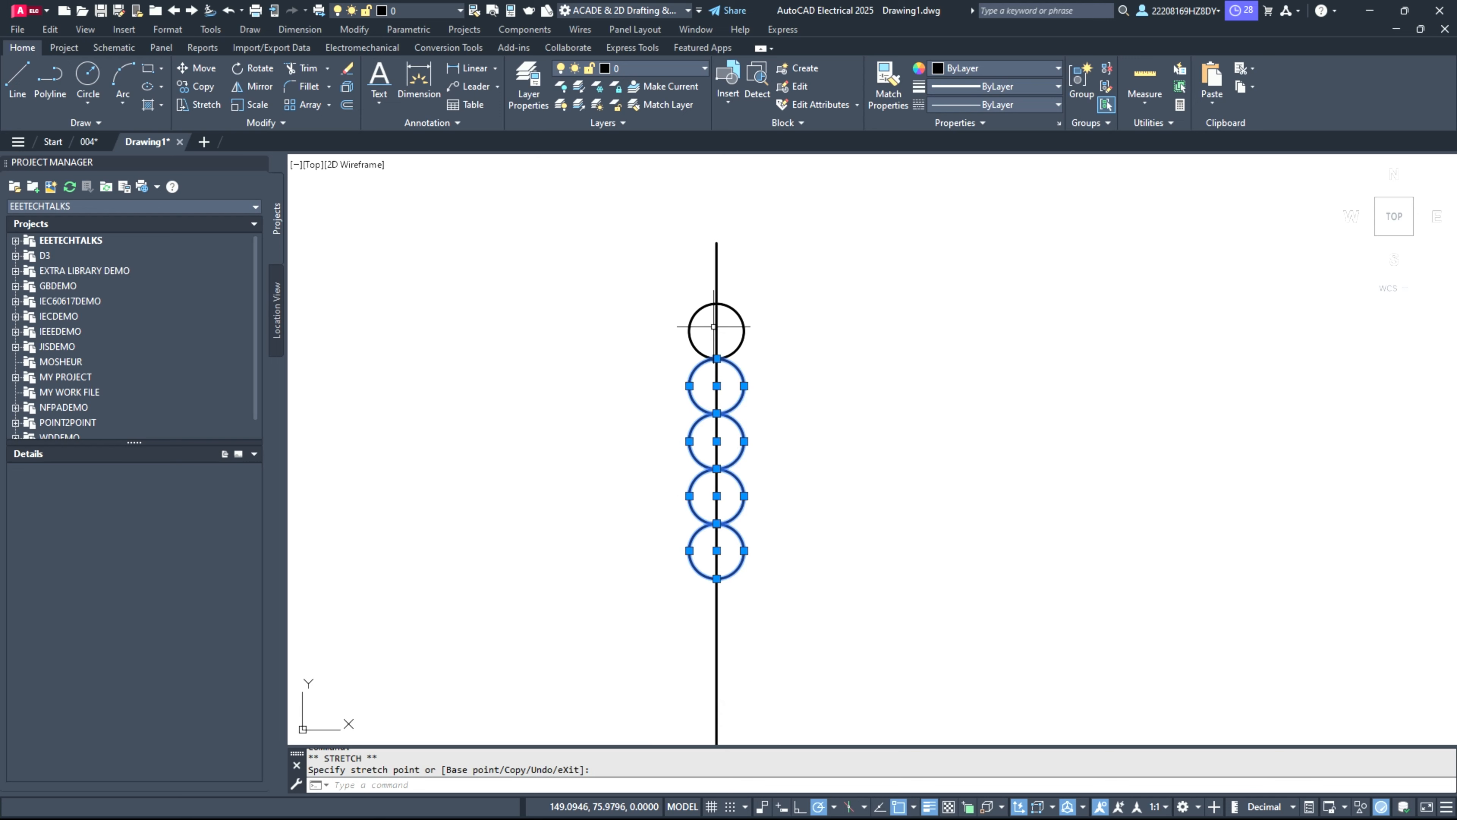
{"action": "scroll", "coordinate": [721, 341], "scroll_direction": "up", "scroll_amount": 6}
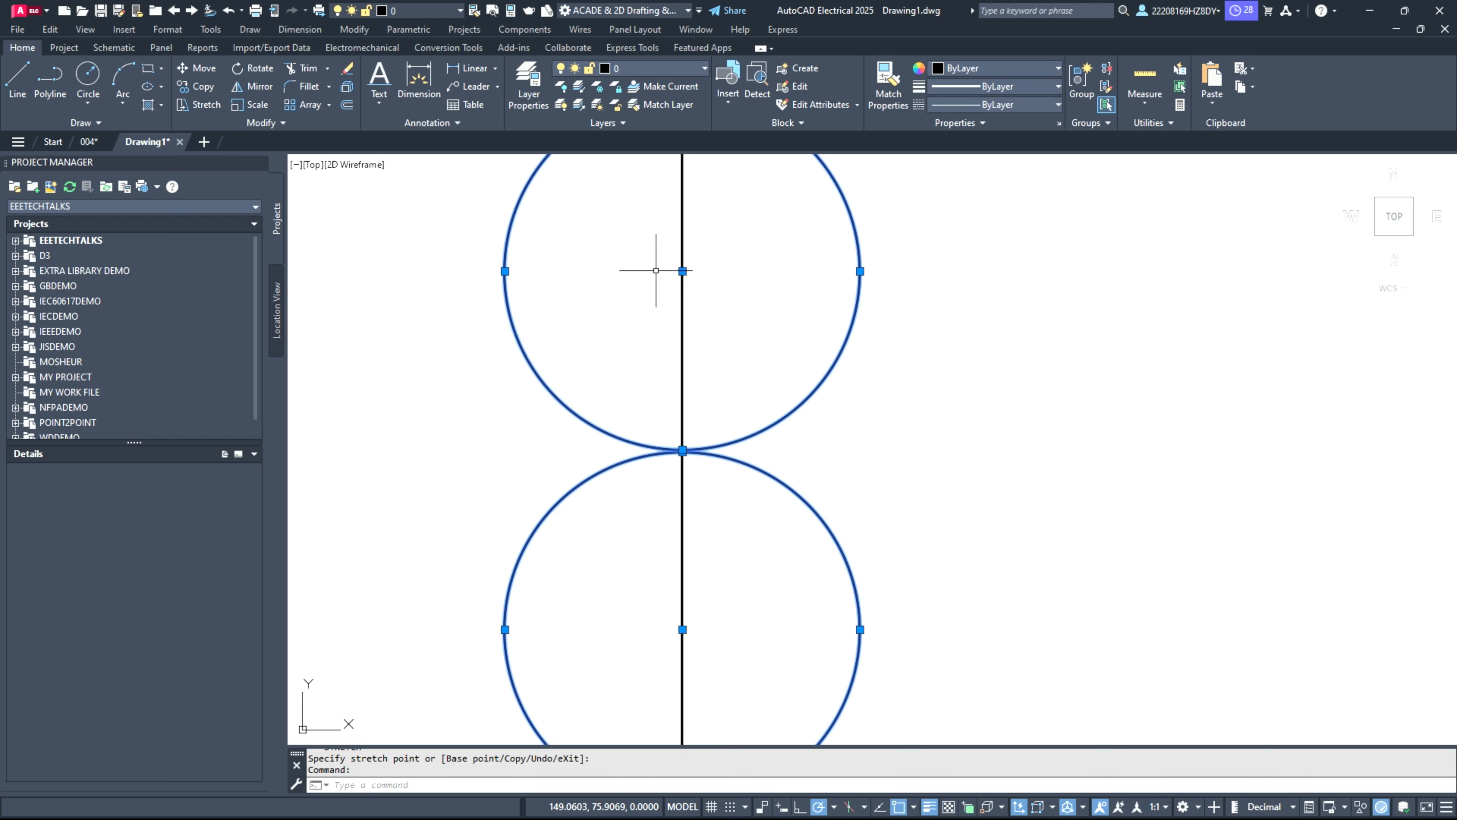
{"action": "scroll", "coordinate": [666, 287], "scroll_direction": "up", "scroll_amount": 6}
{"action": "scroll", "coordinate": [761, 296], "scroll_direction": "down", "scroll_amount": 2}
{"action": "scroll", "coordinate": [769, 219], "scroll_direction": "down", "scroll_amount": 8}
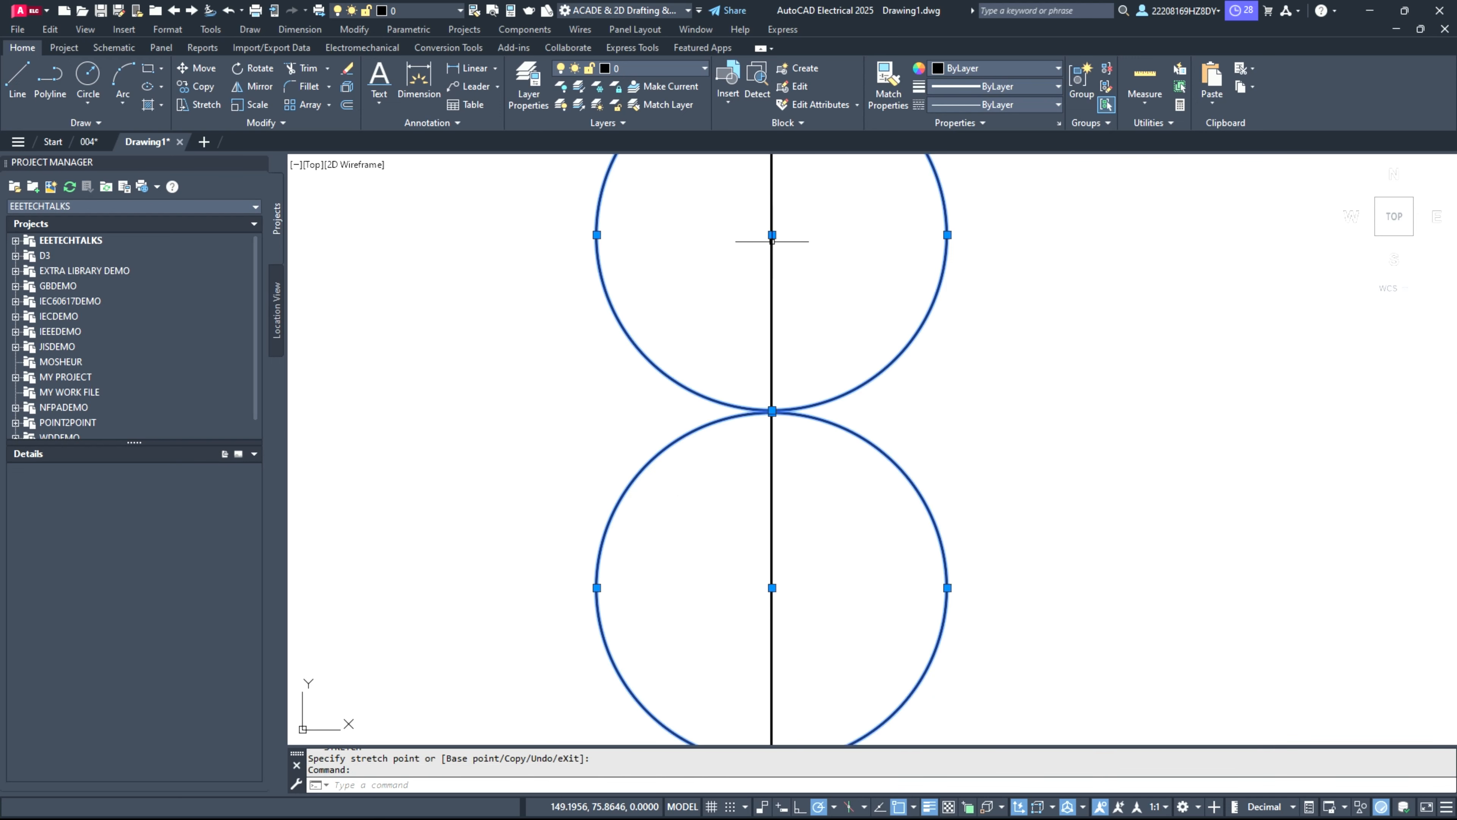
{"action": "left_click", "coordinate": [618, 273]}
{"action": "key", "text": "Escape"}
{"action": "key", "text": "Escape"}
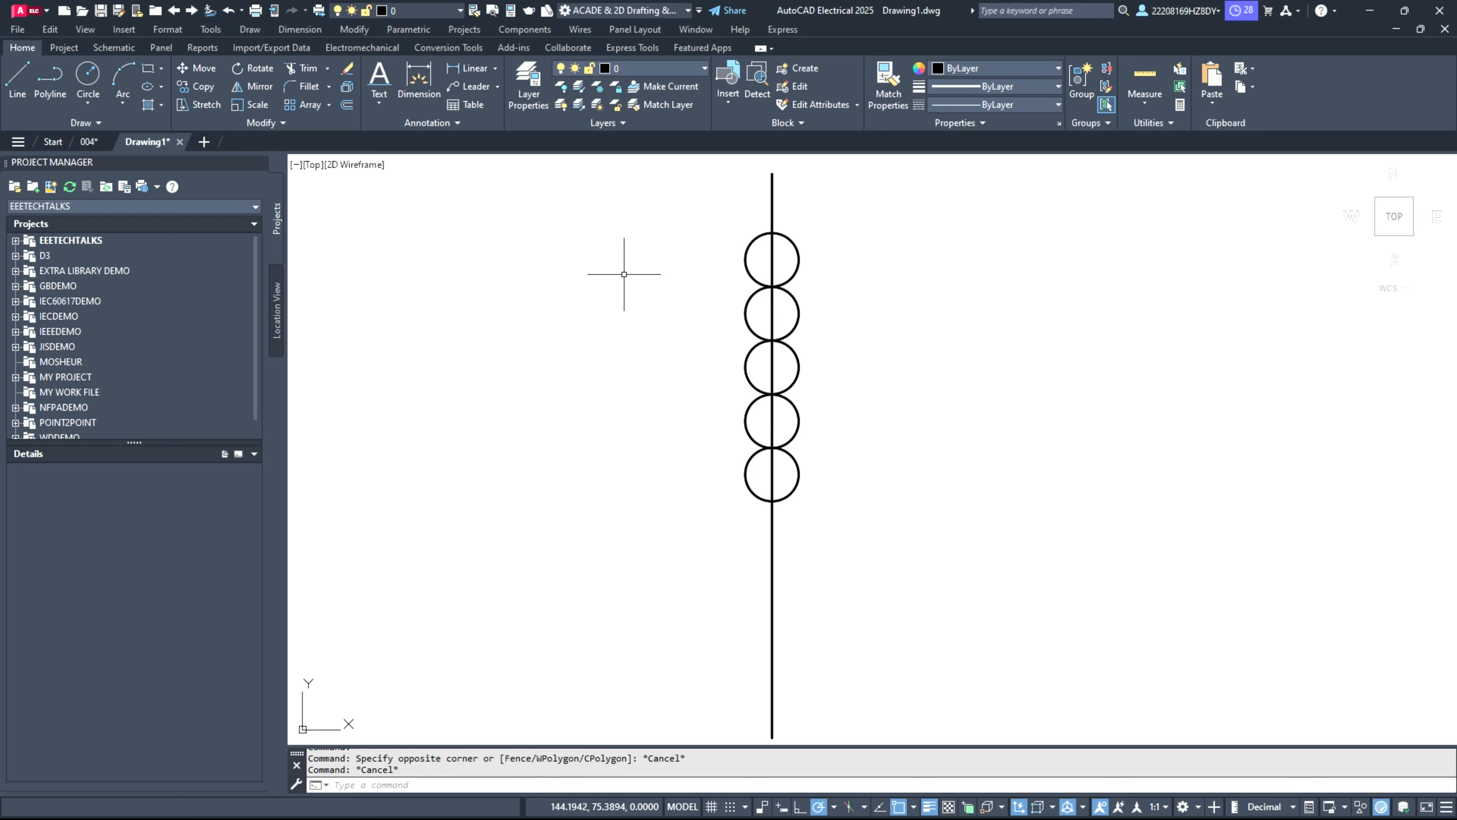
Step: Trim away the left halves of the five circles and the vertical line segments running through them
{"action": "left_click", "coordinate": [306, 69]}
{"action": "left_click_drag", "start_coordinate": [754, 202], "coordinate": [750, 503]}
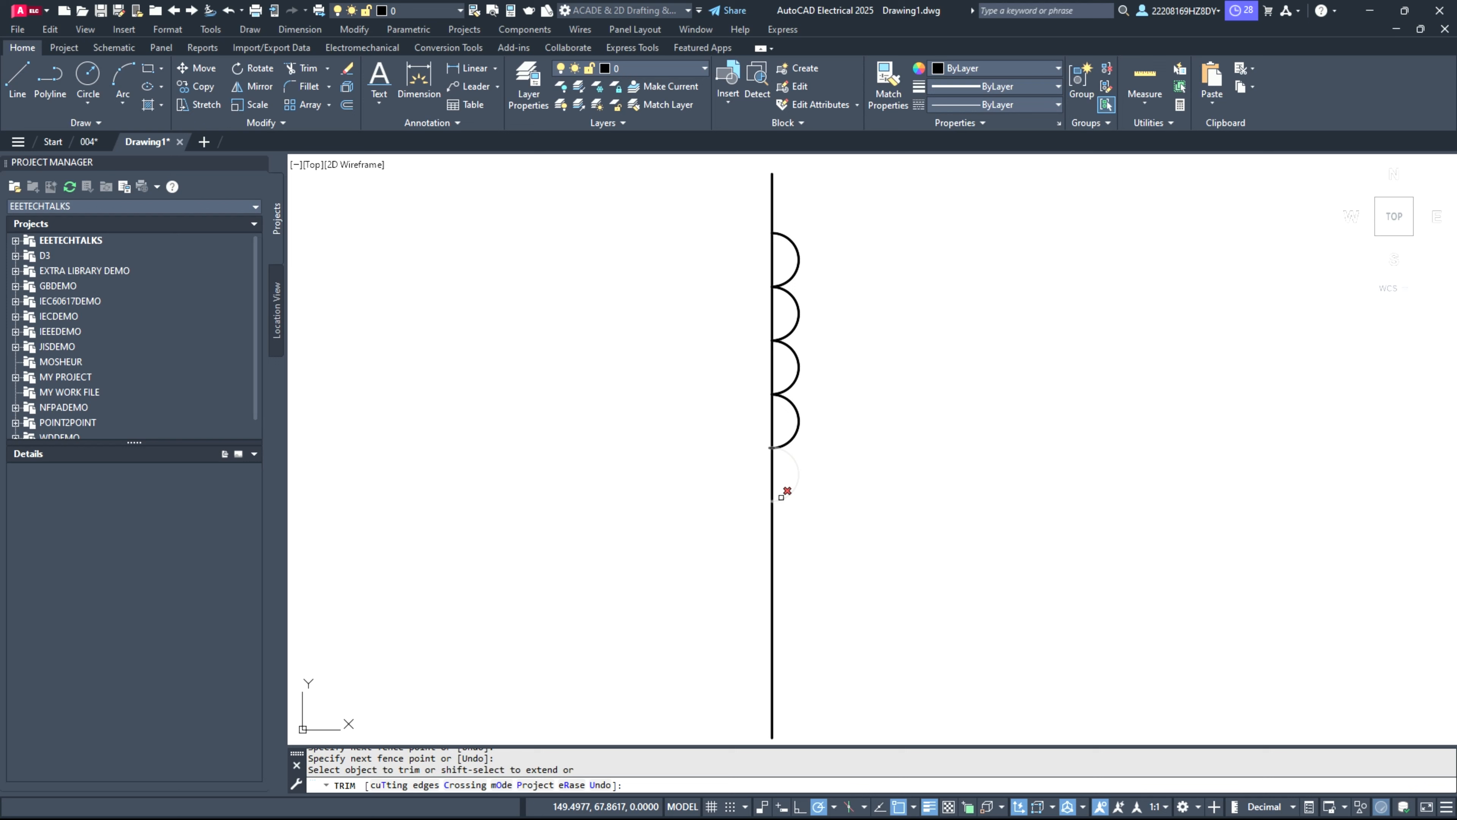
{"action": "left_click", "coordinate": [773, 476]}
{"action": "left_click", "coordinate": [771, 414]}
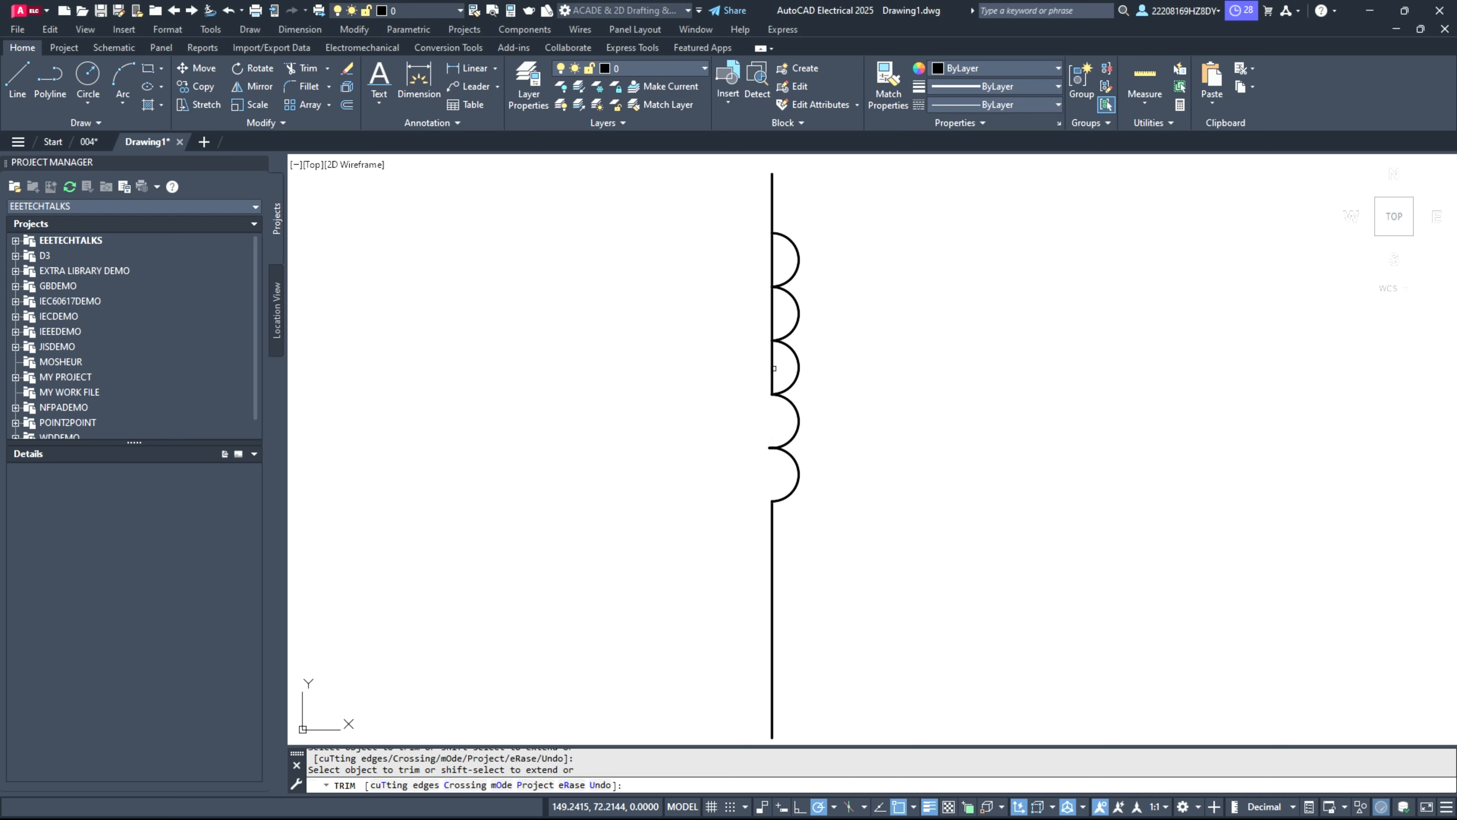
{"action": "left_click", "coordinate": [770, 367]}
{"action": "left_click", "coordinate": [769, 309]}
{"action": "left_click_drag", "start_coordinate": [776, 256], "coordinate": [770, 260]}
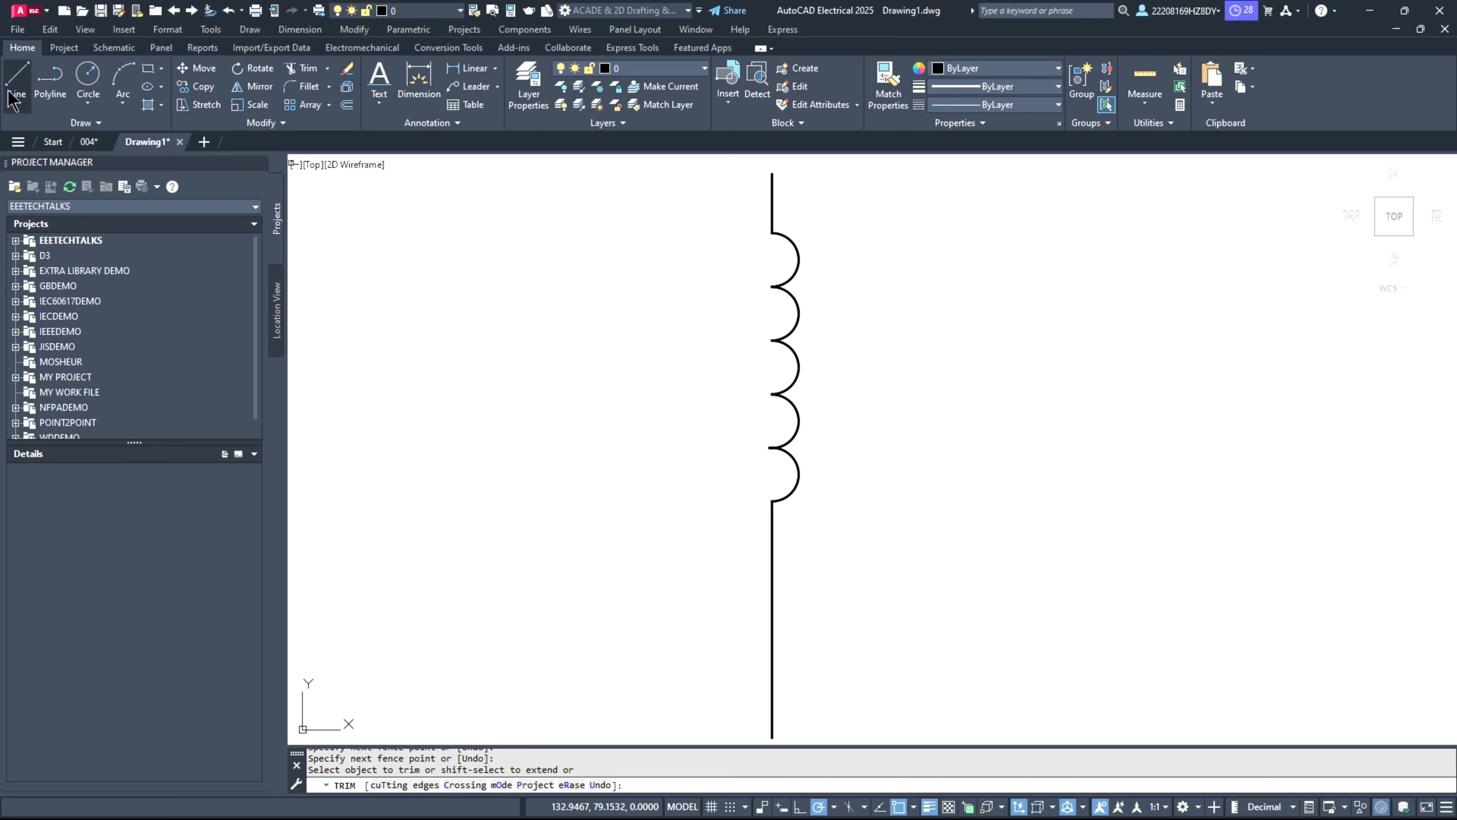
Step: Draw a vertical core line just right of the coil, spanning roughly the height of its arcs
{"action": "left_click", "coordinate": [17, 80]}
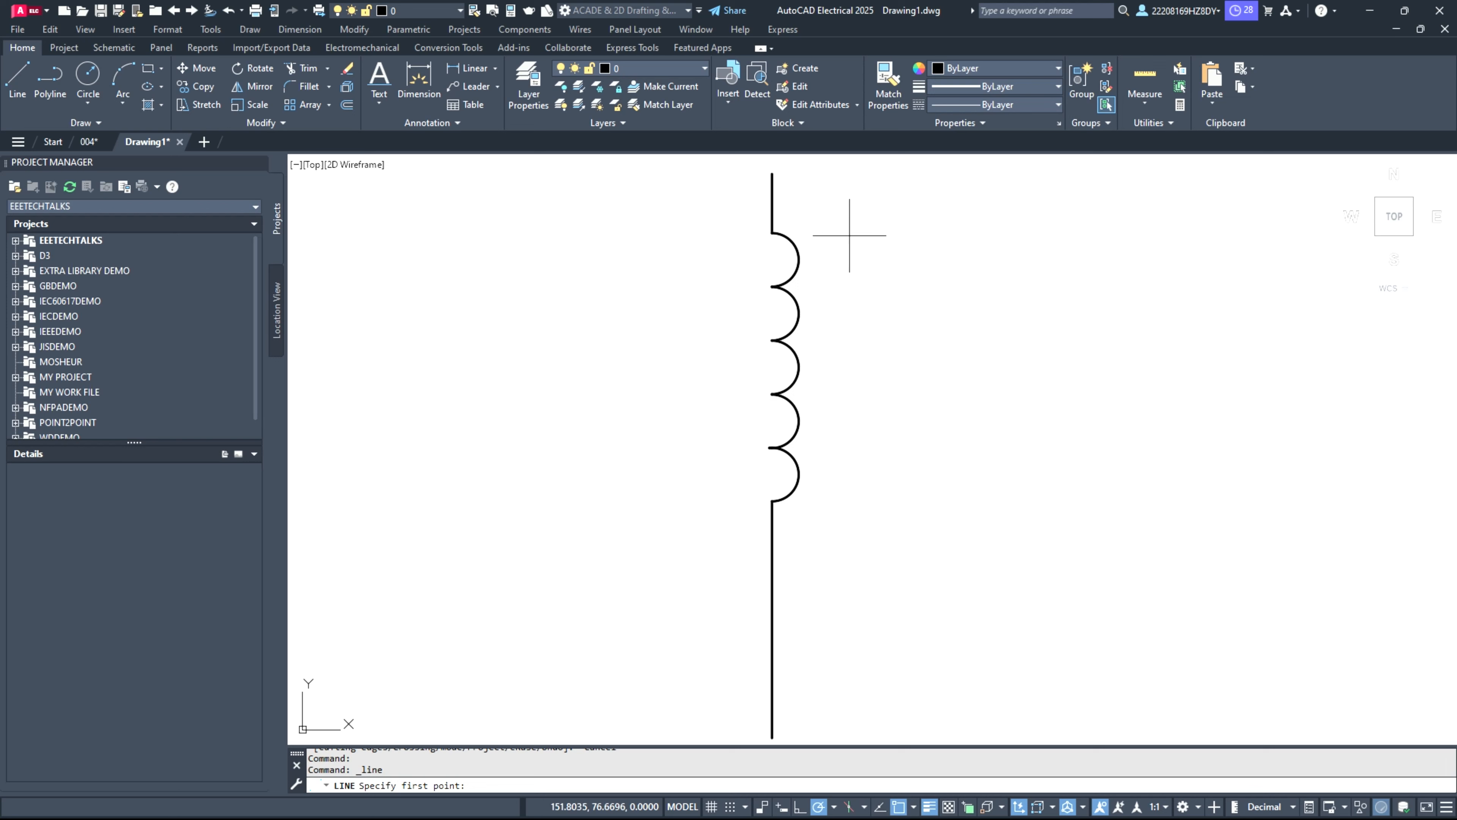
{"action": "left_click", "coordinate": [831, 235]}
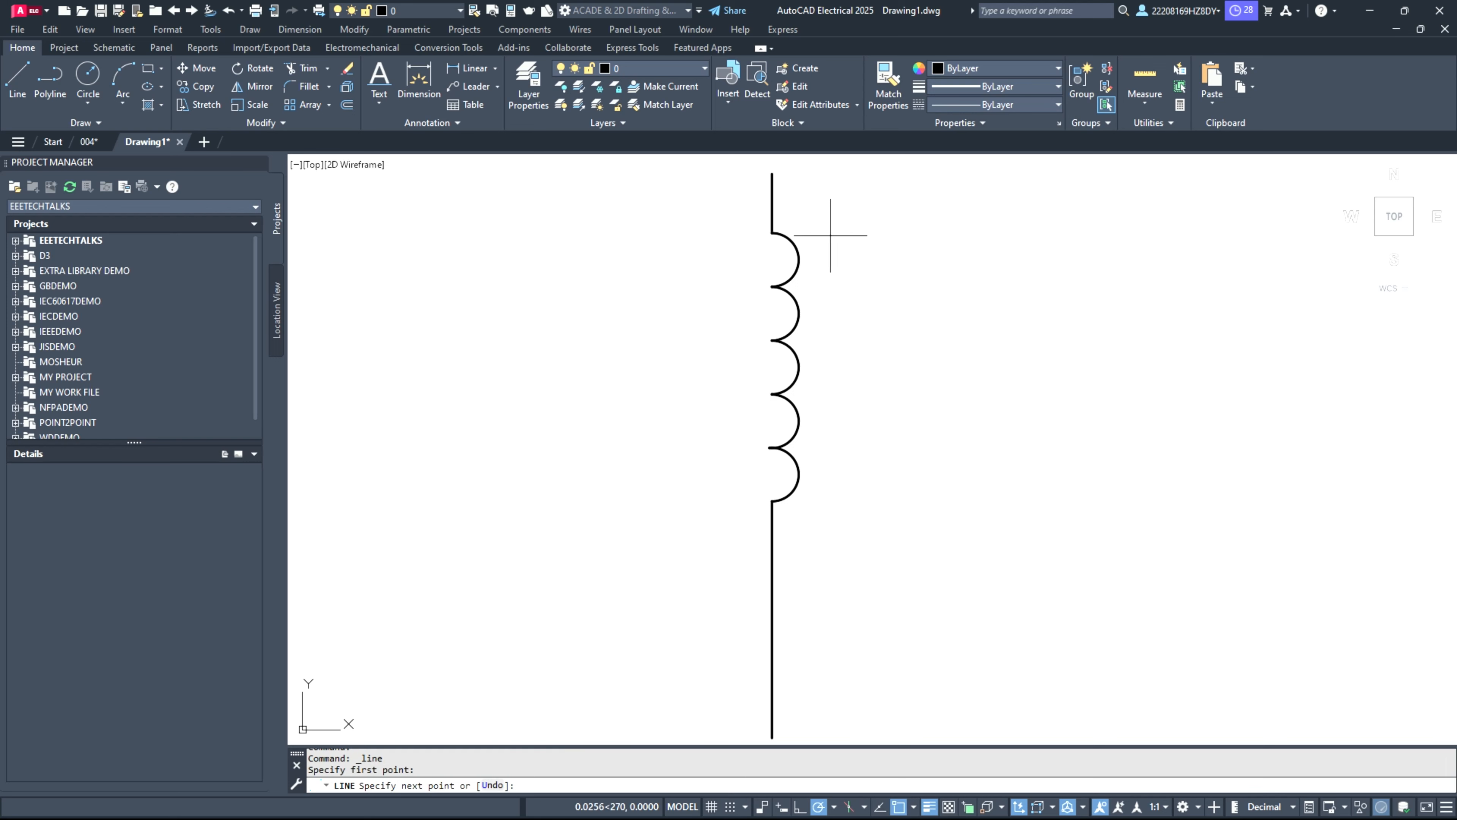
{"action": "left_click", "coordinate": [830, 491]}
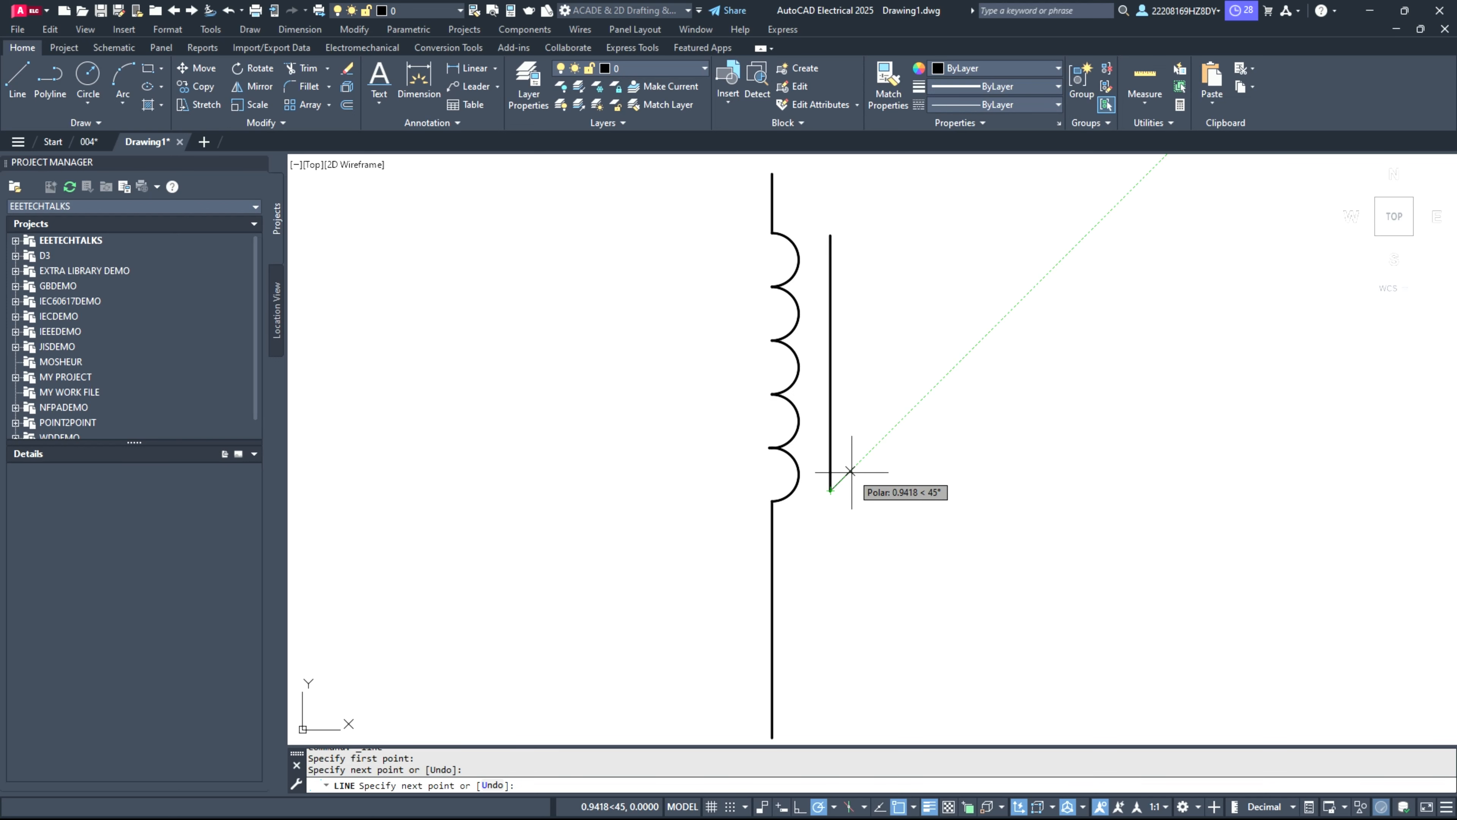
{"action": "key", "text": "Escape"}
Step: Copy the vertical core line and paste the copy a short distance to its right
{"action": "left_click", "coordinate": [832, 441]}
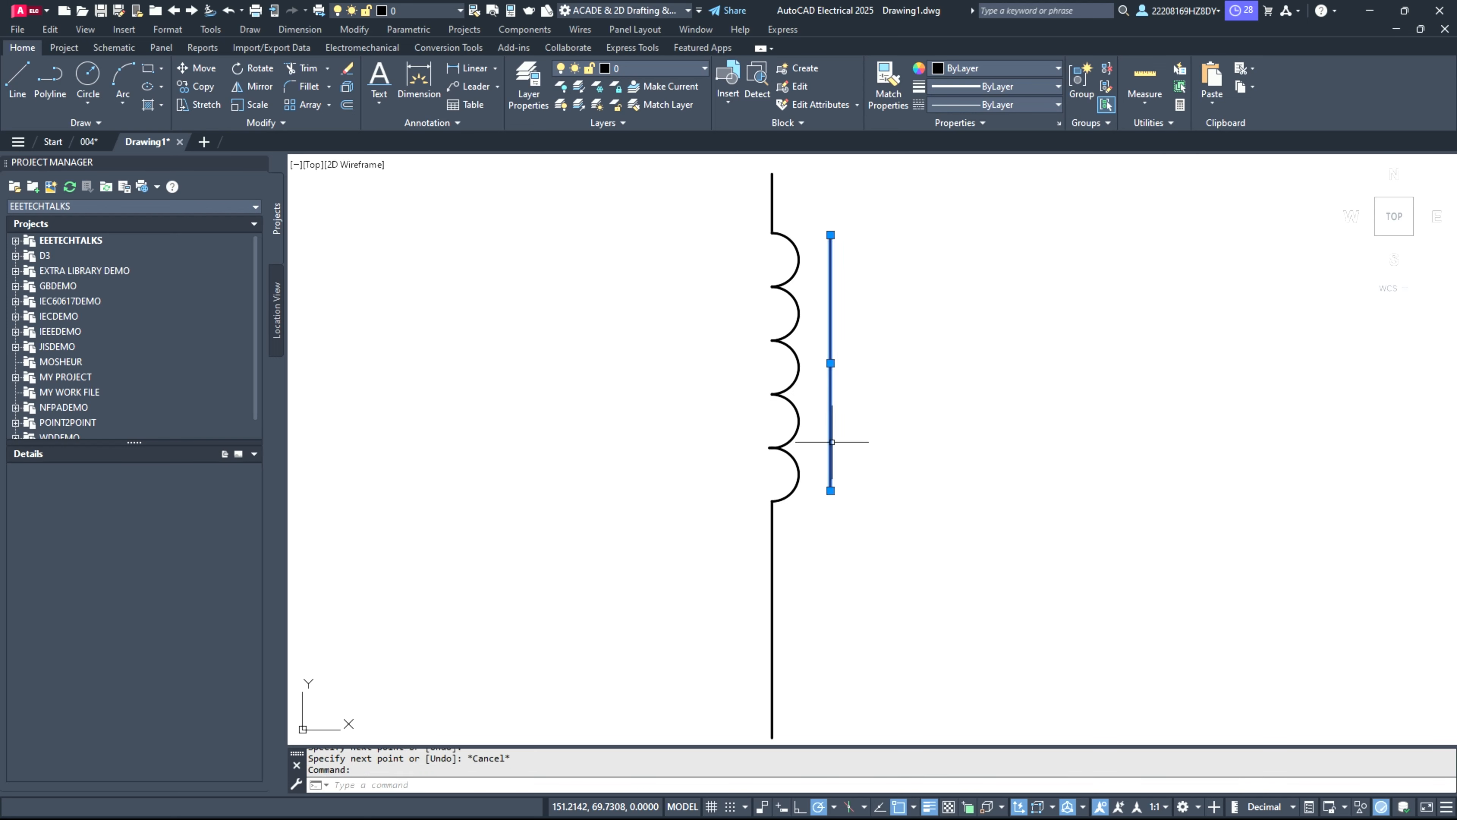
{"action": "key", "text": "ctrl+c"}
{"action": "key", "text": "ctrl+v"}
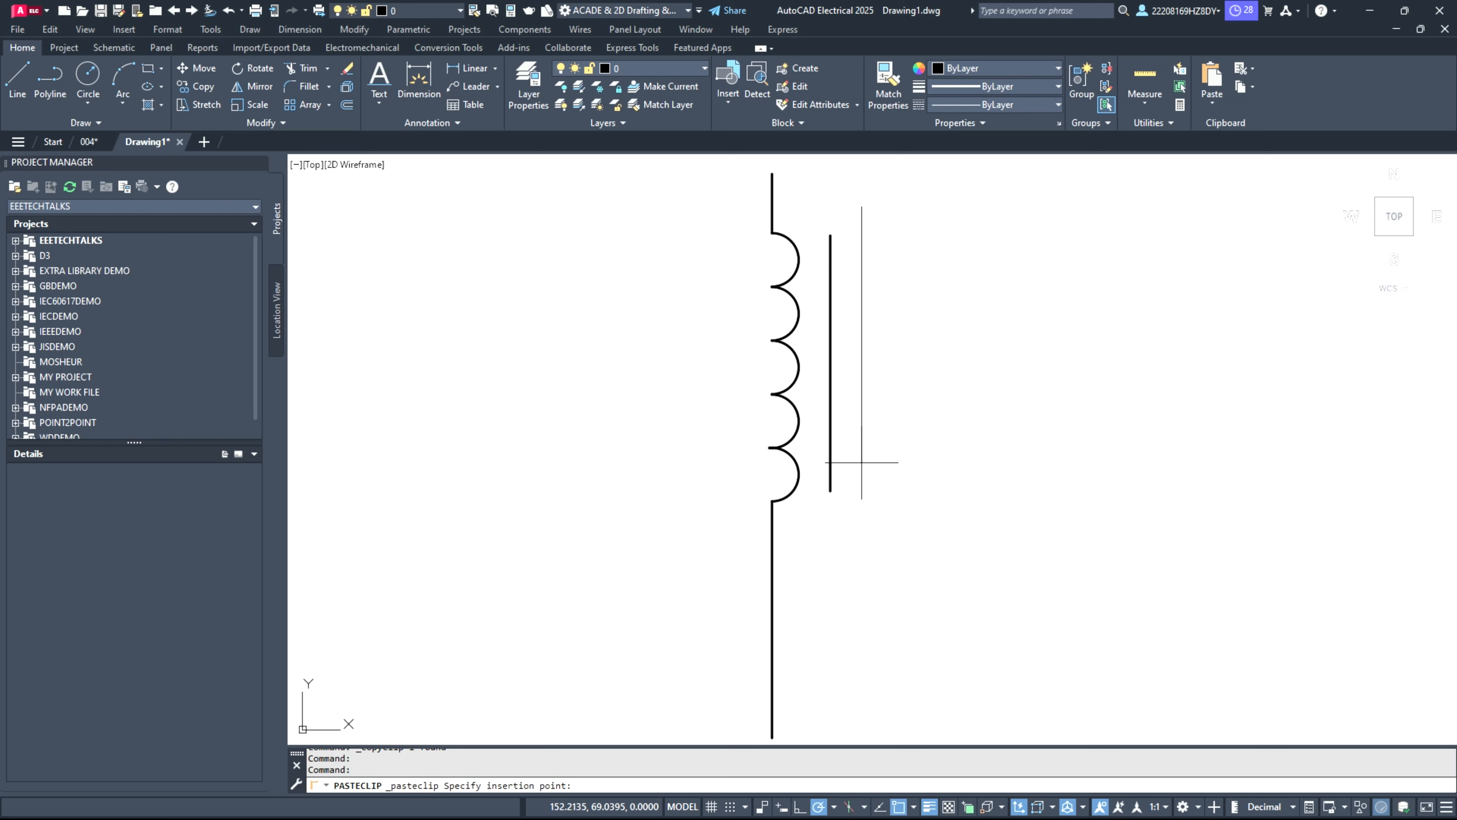
{"action": "left_click", "coordinate": [862, 462]}
Step: Shift the pasted core line straight down by its midpoint about 1 unit, level with the first core line
{"action": "left_click", "coordinate": [867, 330]}
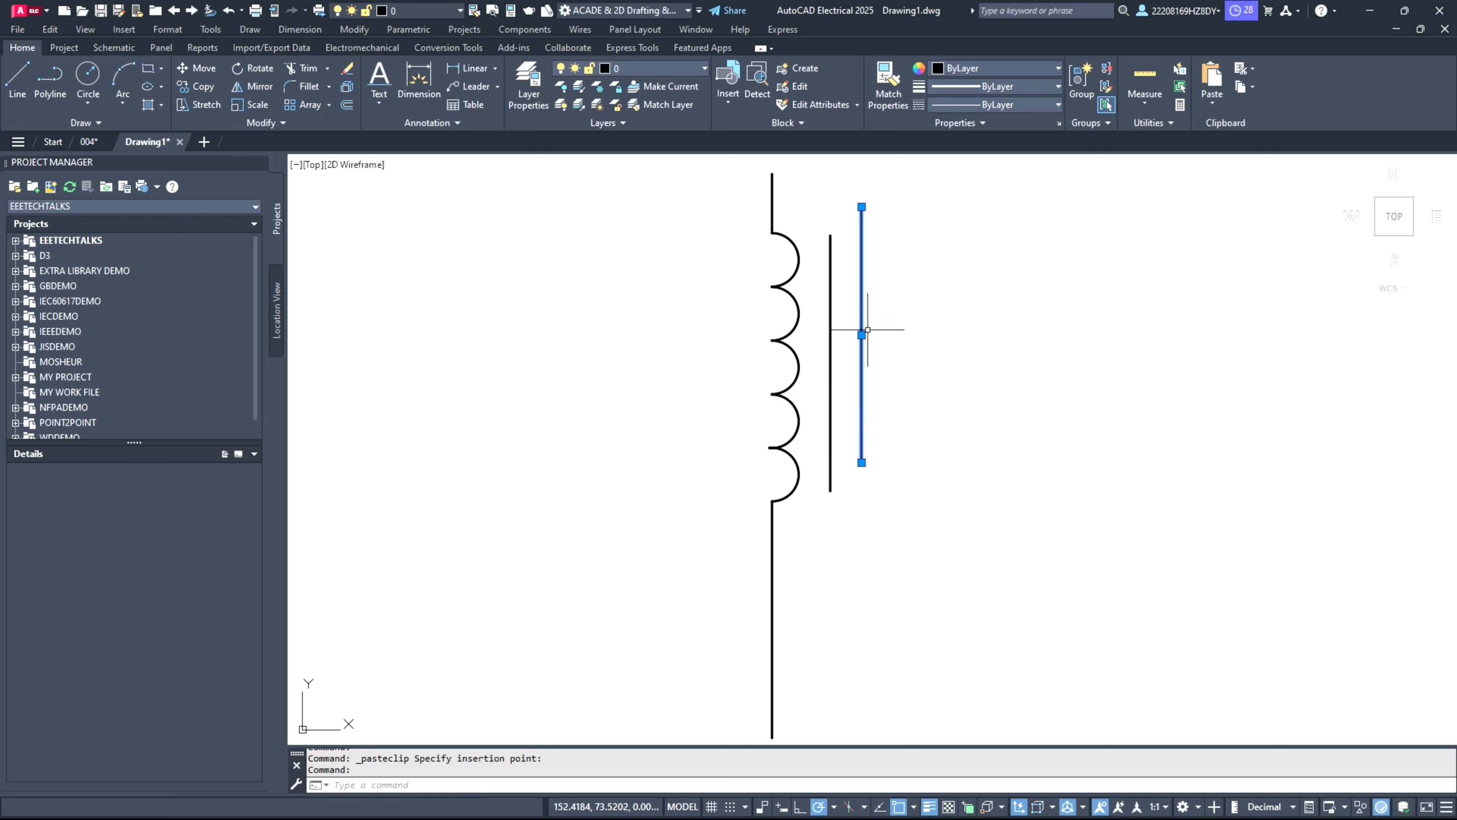
{"action": "left_click", "coordinate": [862, 334]}
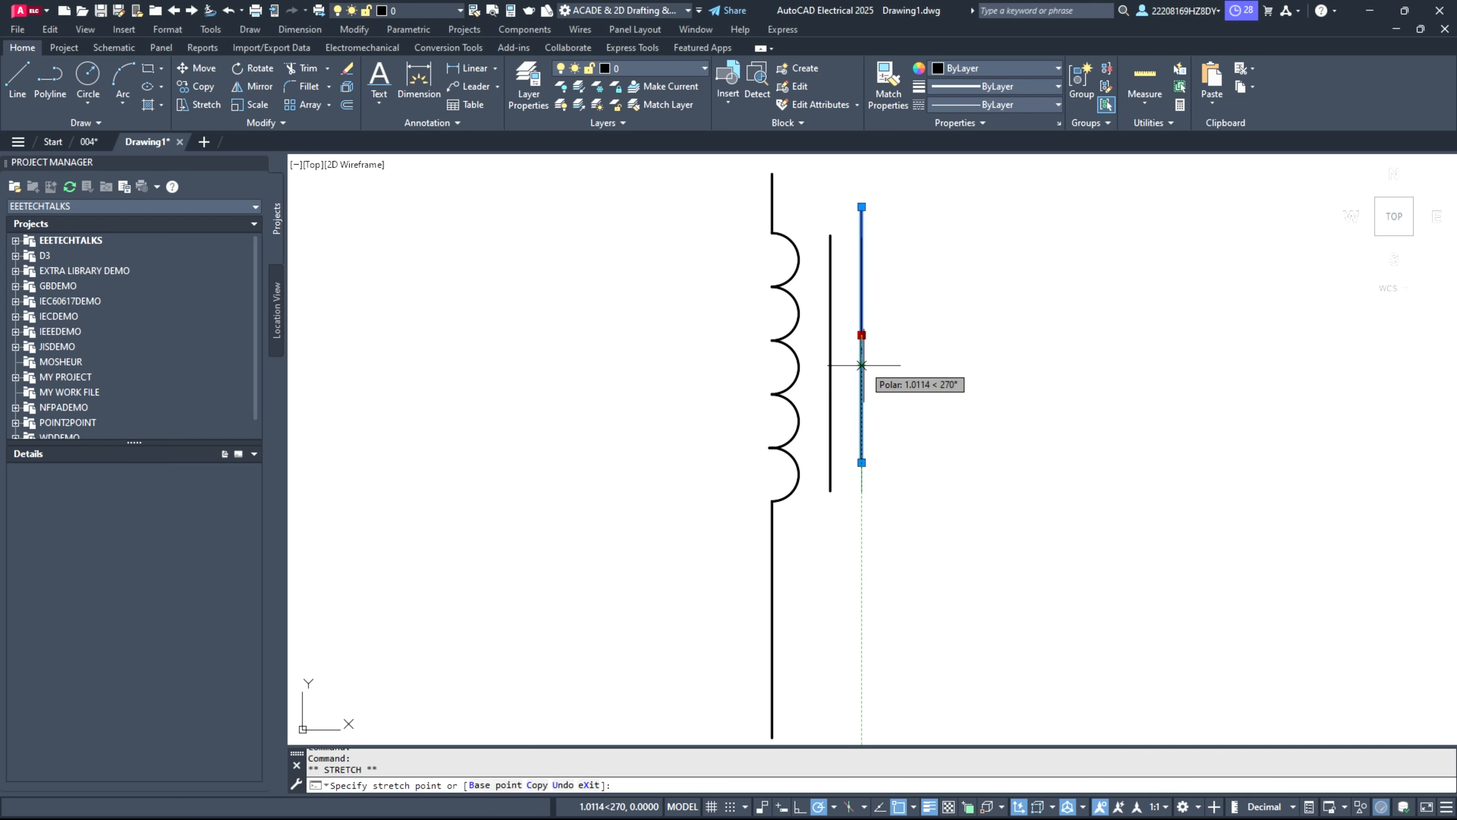
{"action": "left_click", "coordinate": [862, 365]}
{"action": "key", "text": "Escape"}
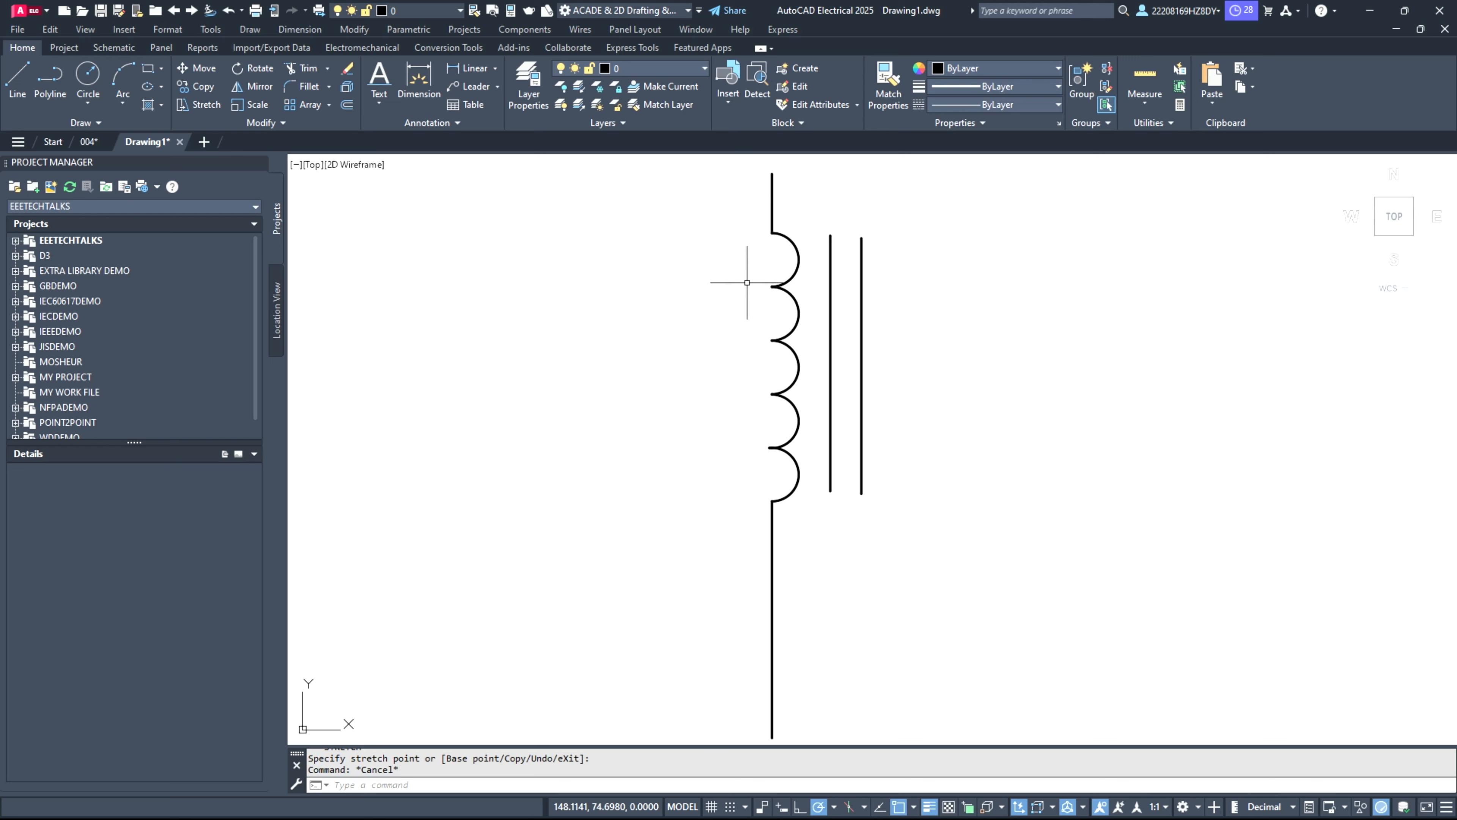
Step: Copy the coil with its upper and lower leads about 4.9 units to the right, beyond the two core lines
{"action": "left_click", "coordinate": [739, 171]}
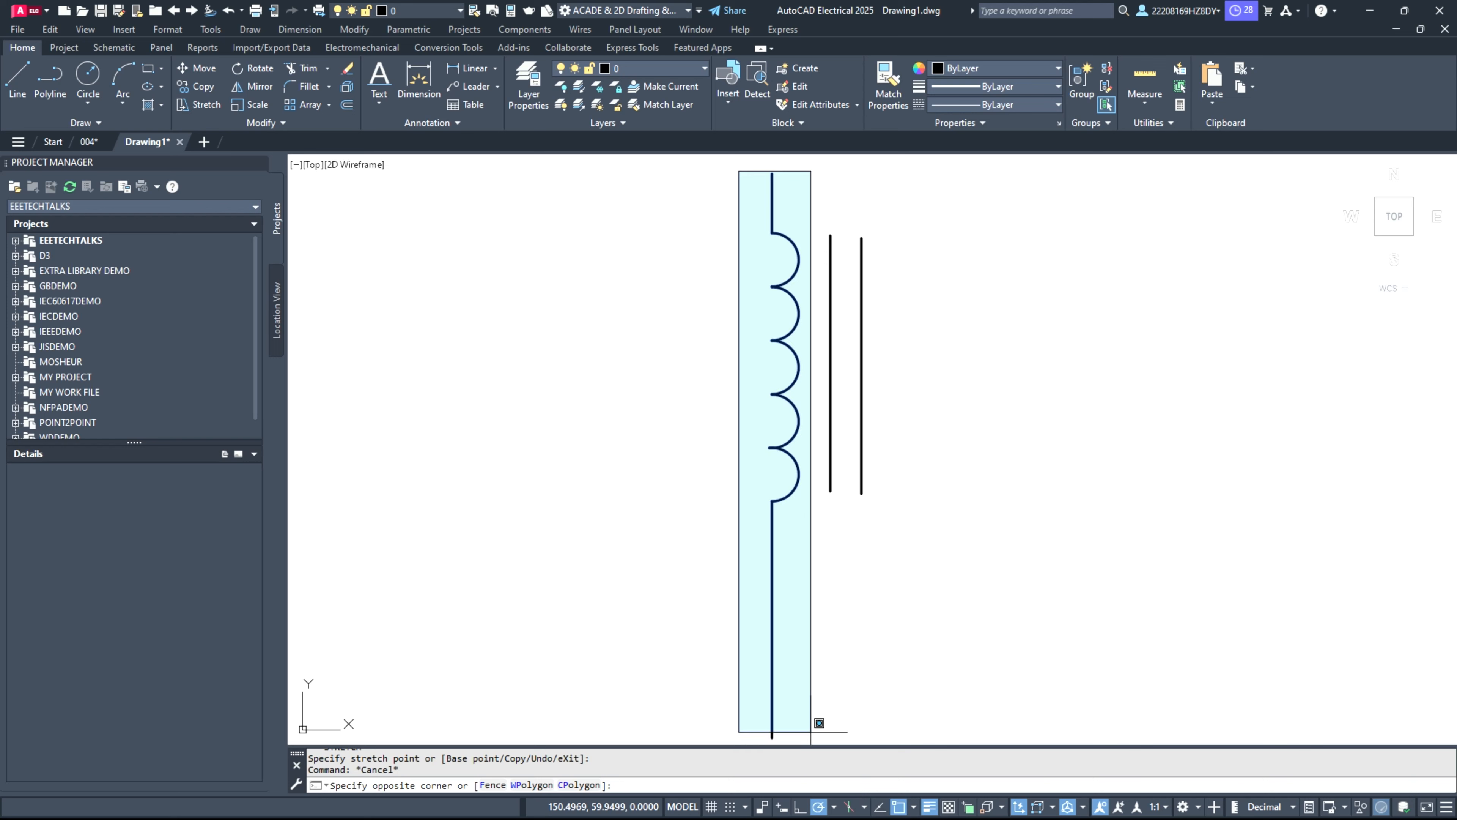
{"action": "left_click", "coordinate": [811, 743]}
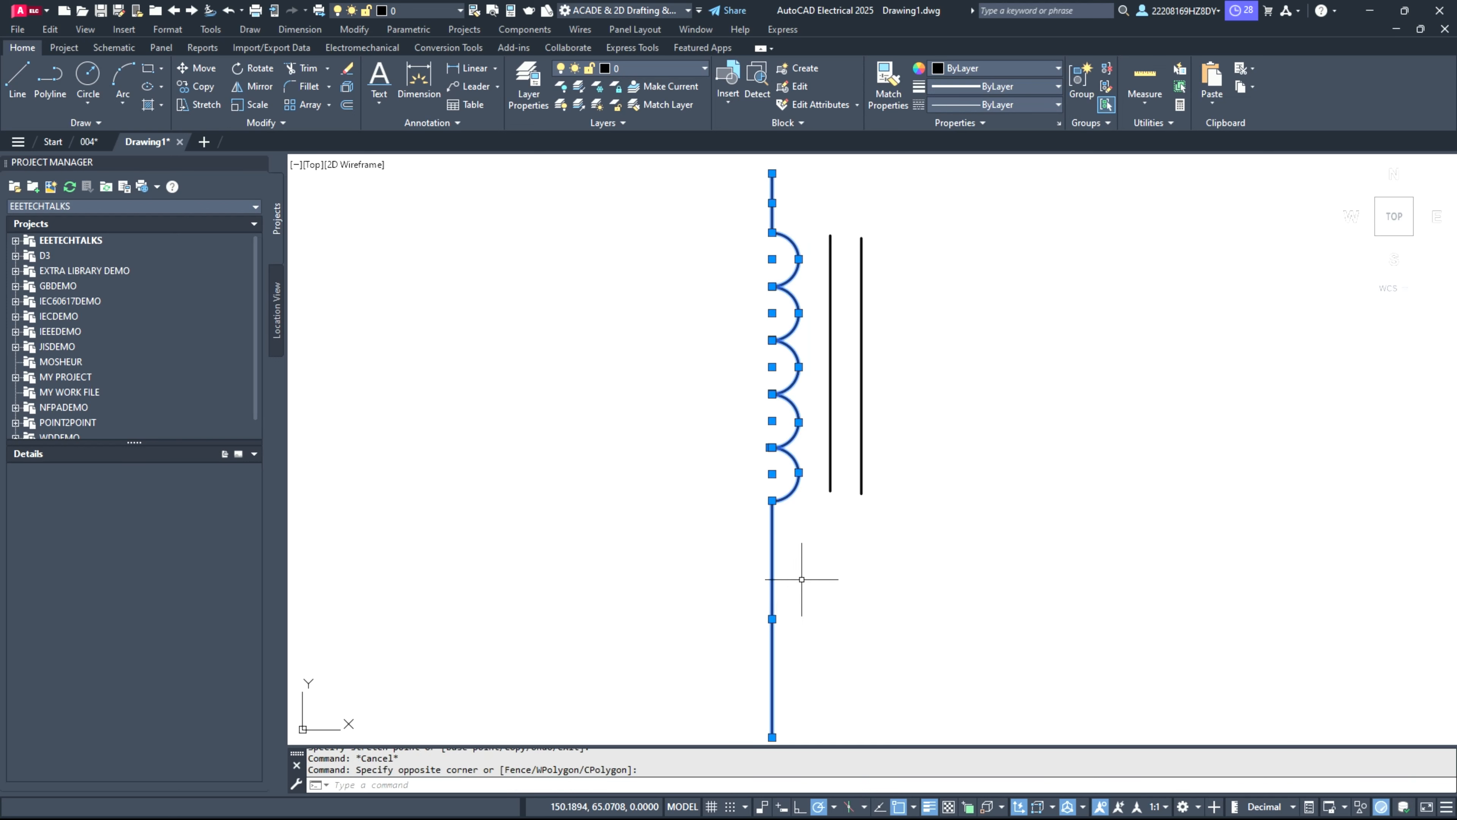
{"action": "left_click", "coordinate": [201, 88]}
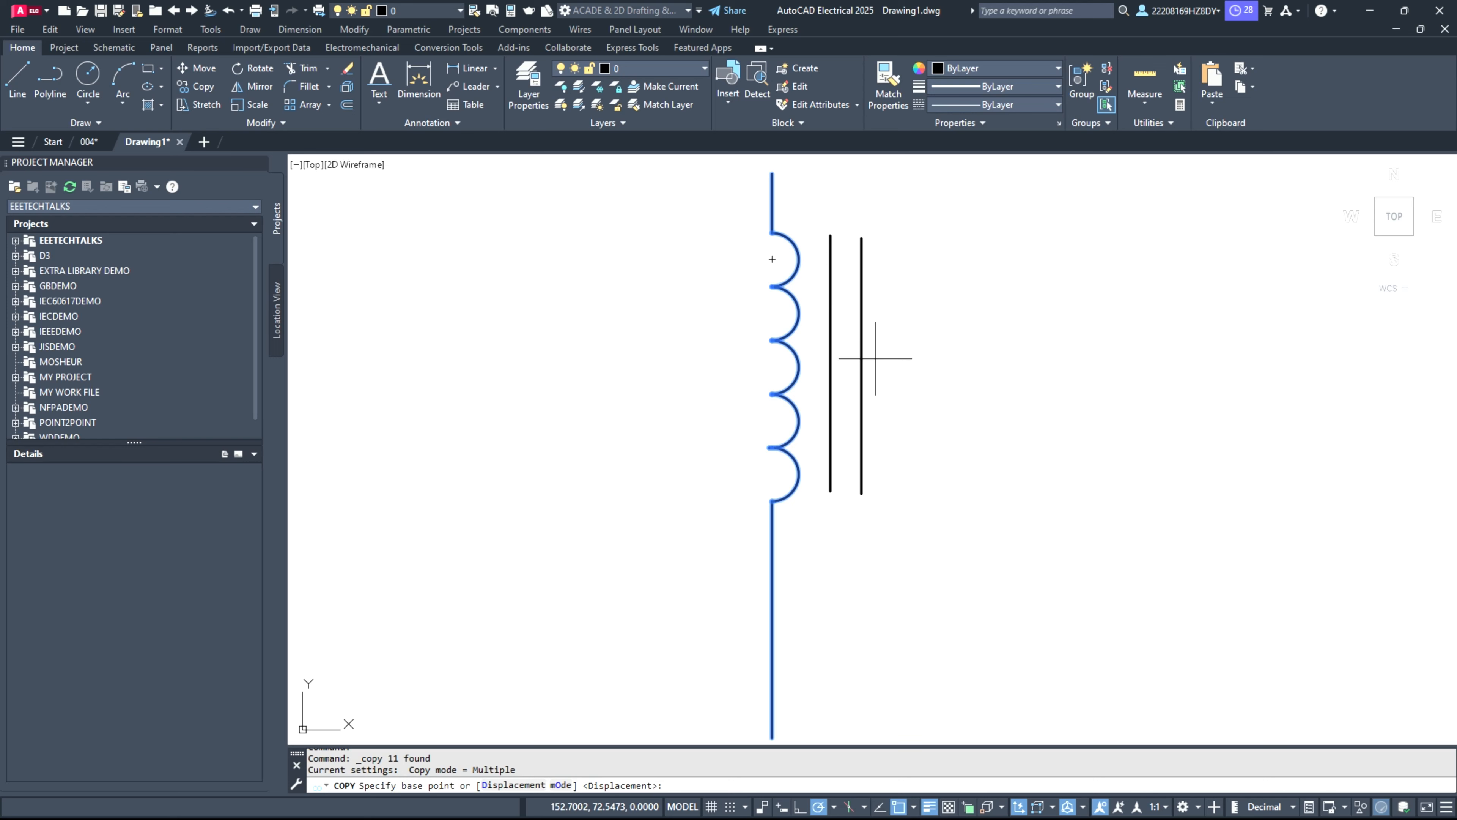
{"action": "left_click", "coordinate": [794, 352]}
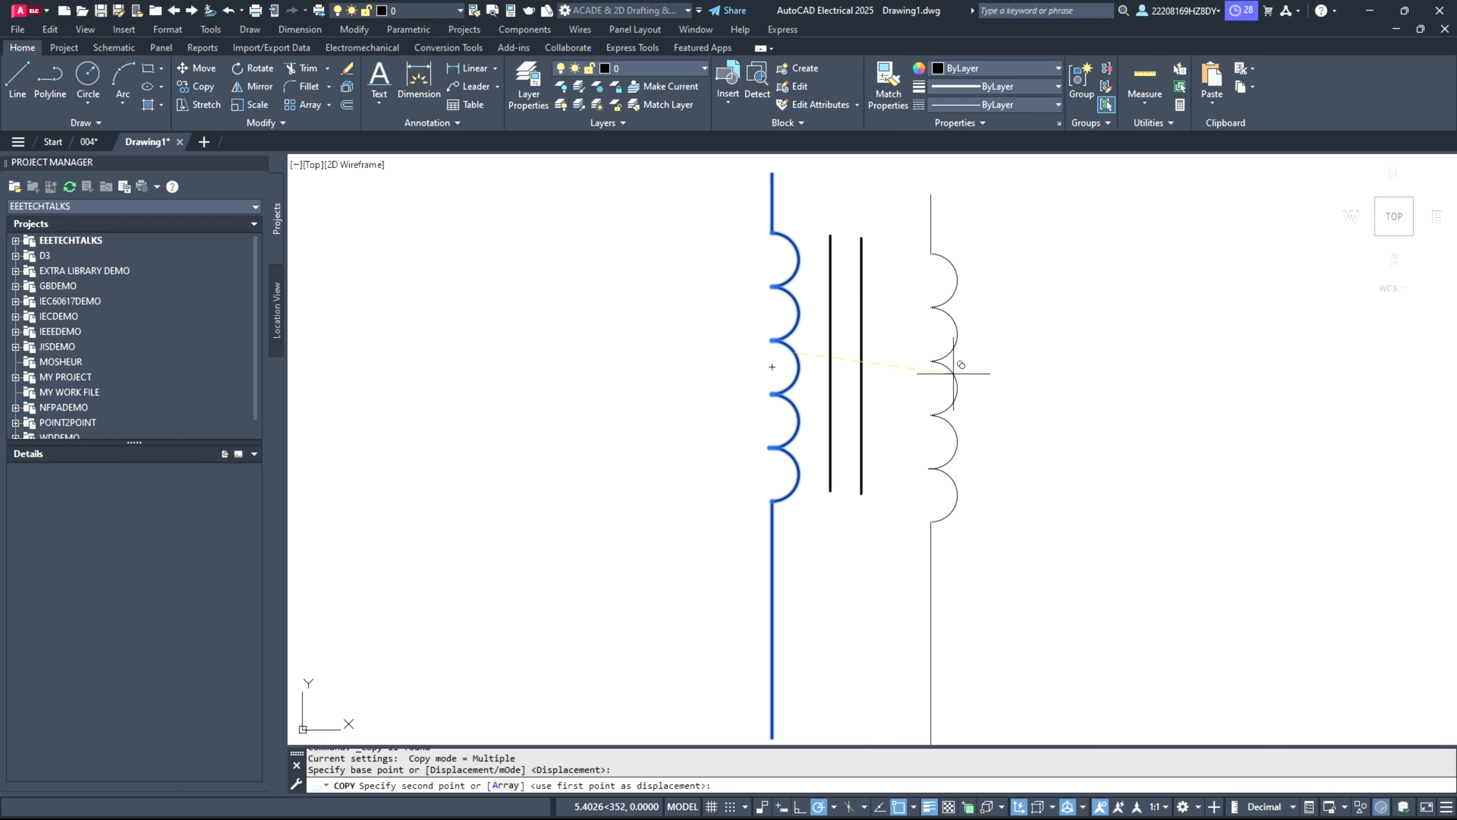
{"action": "left_click", "coordinate": [939, 357]}
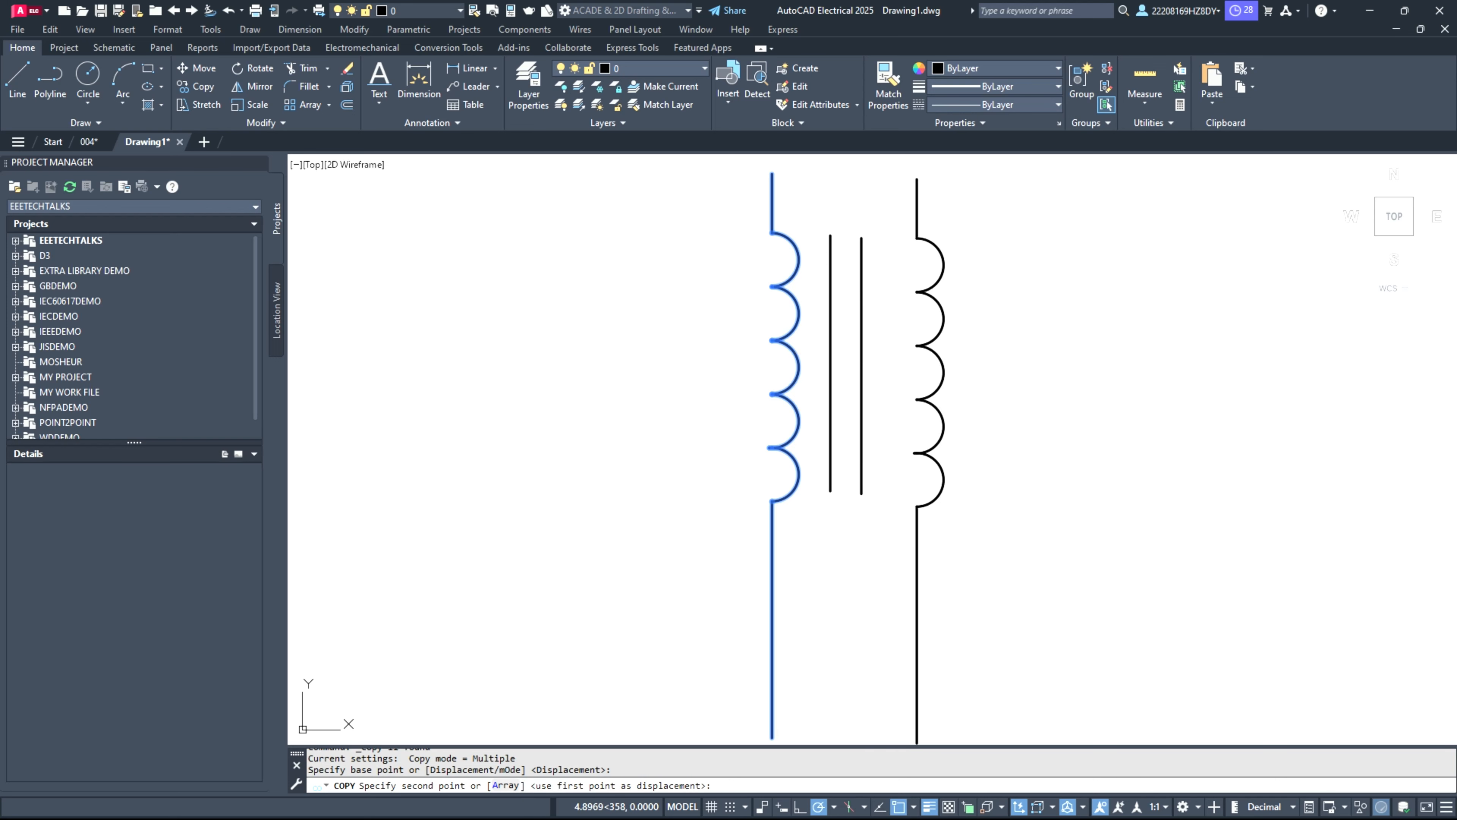
{"action": "key", "text": "Escape"}
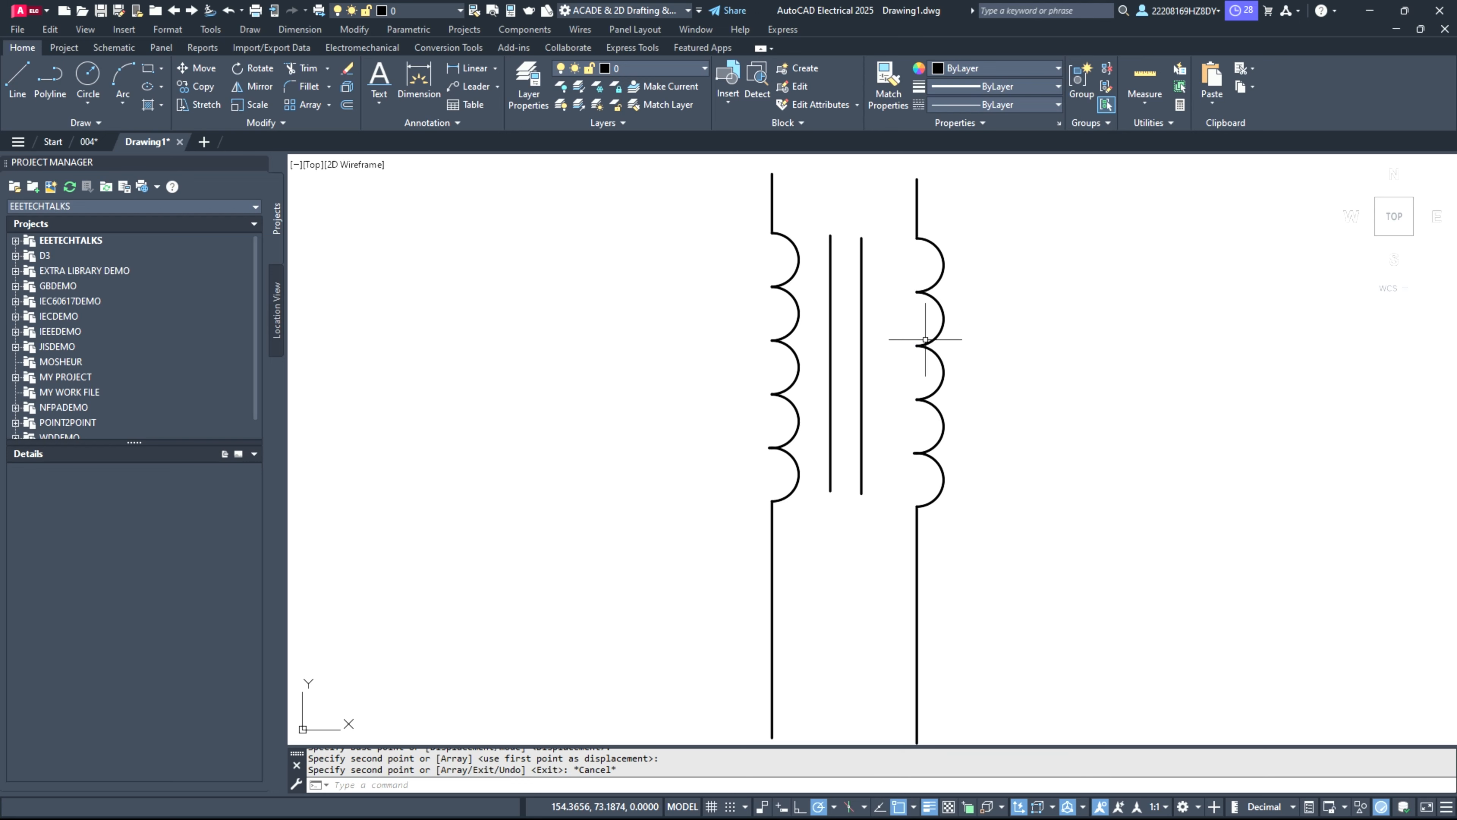
Step: Rotate the copied coil and its leads about 180° around the right edge of its middle arc, so the arcs face the core lines
{"action": "scroll", "coordinate": [883, 399], "scroll_direction": "down", "scroll_amount": 2}
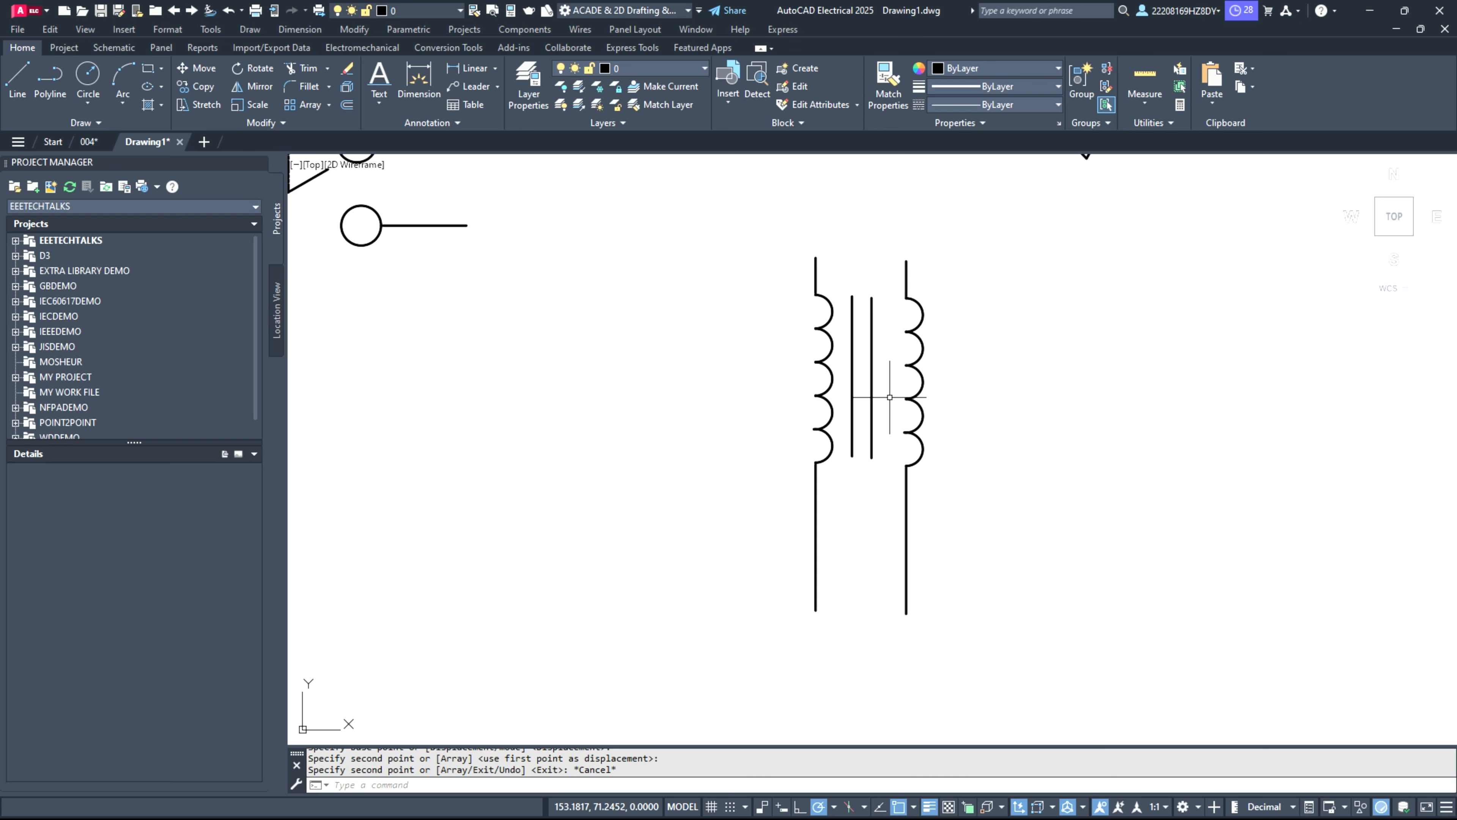
{"action": "left_click", "coordinate": [893, 243]}
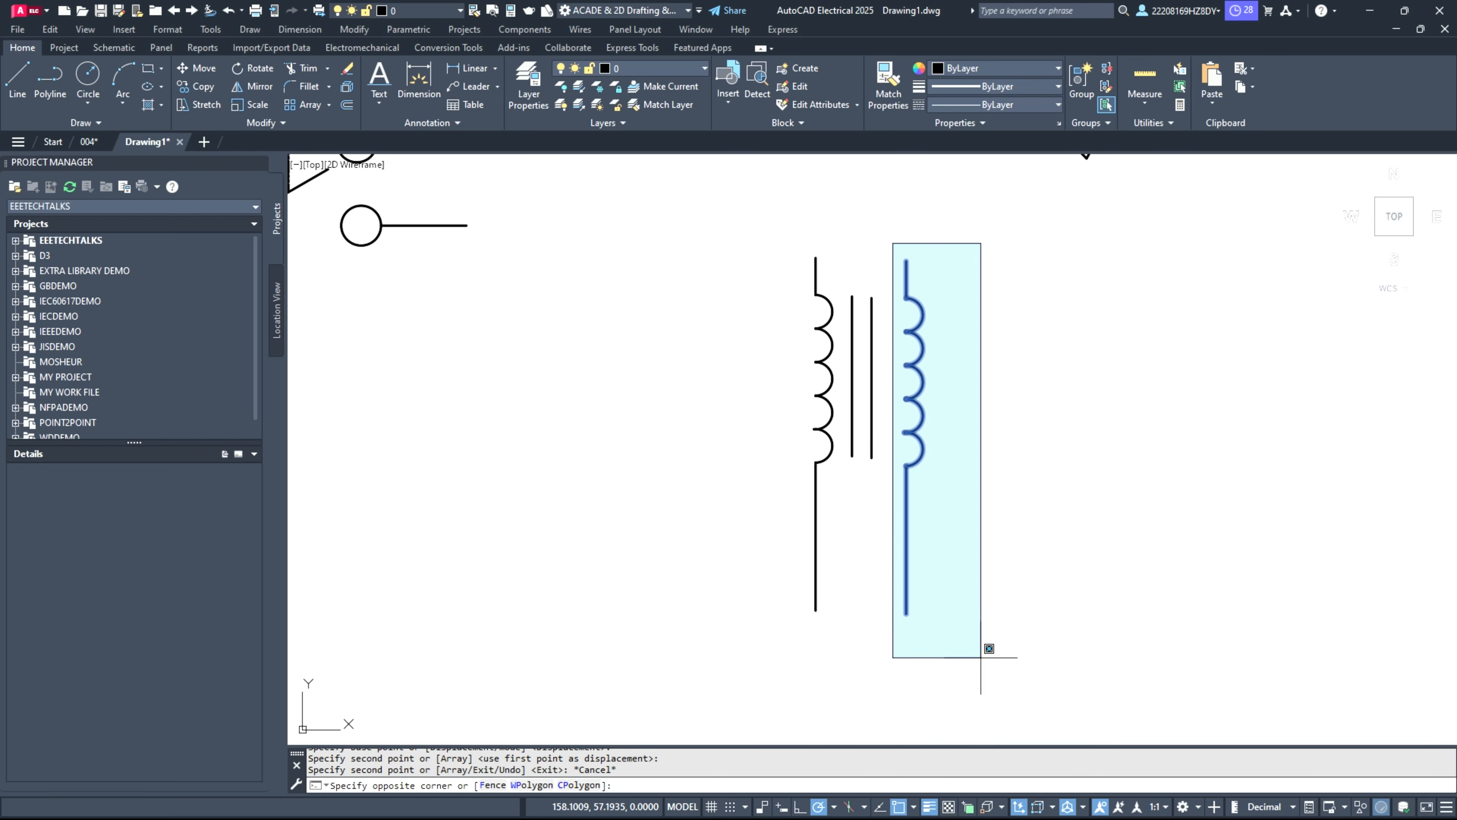
{"action": "left_click", "coordinate": [980, 657]}
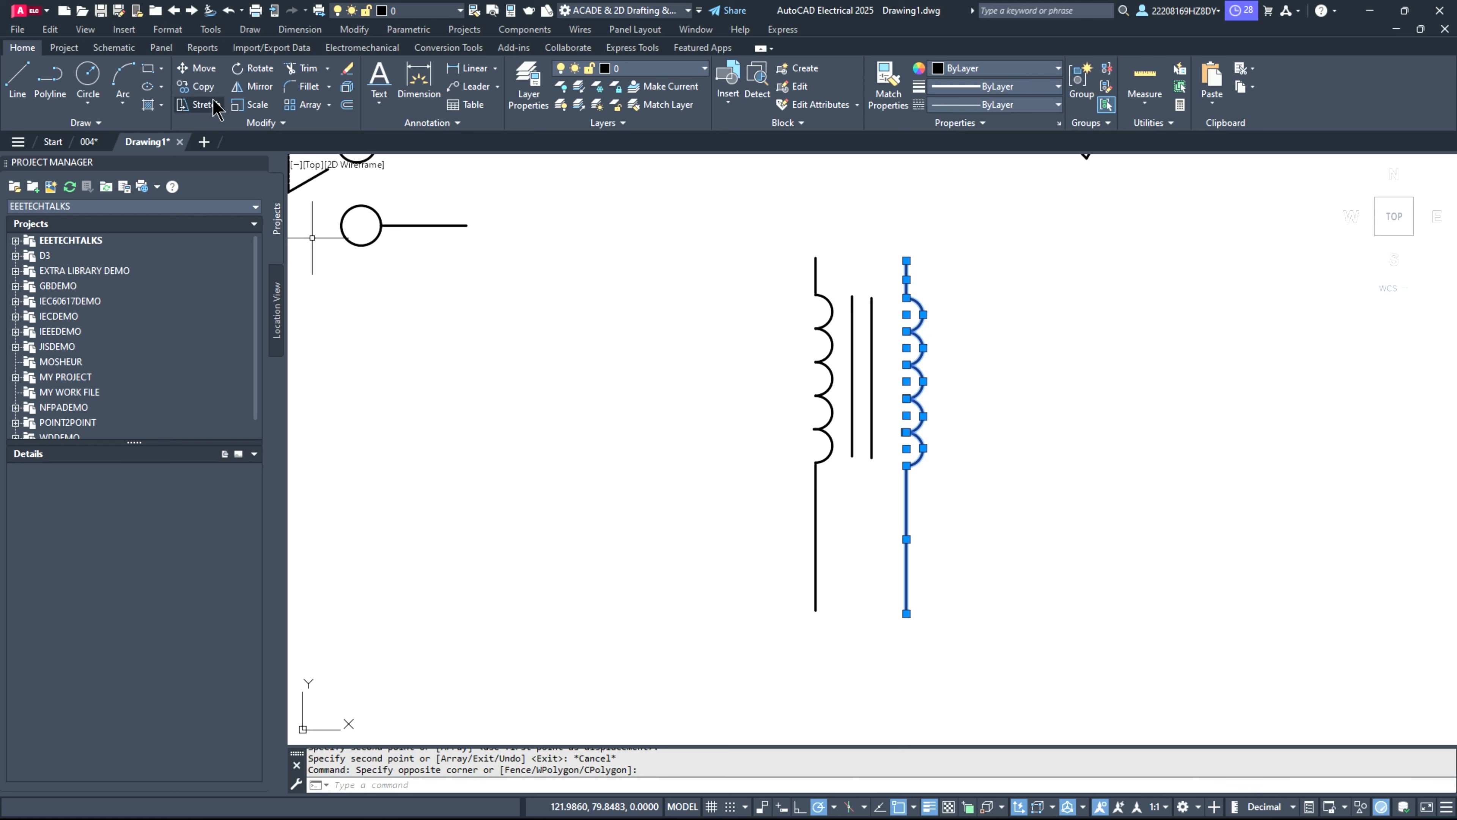
{"action": "left_click", "coordinate": [264, 70]}
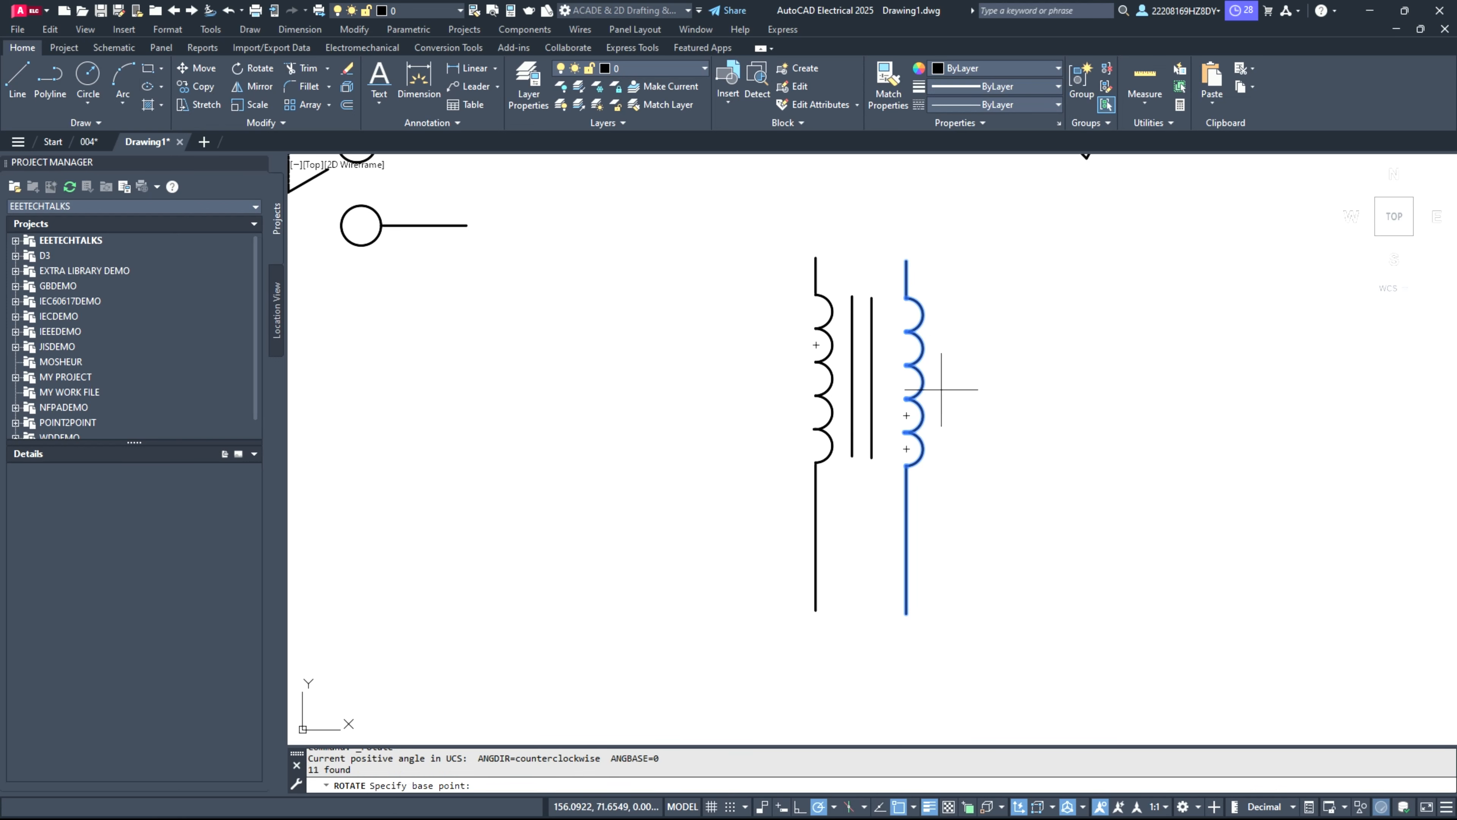
{"action": "left_click", "coordinate": [923, 381]}
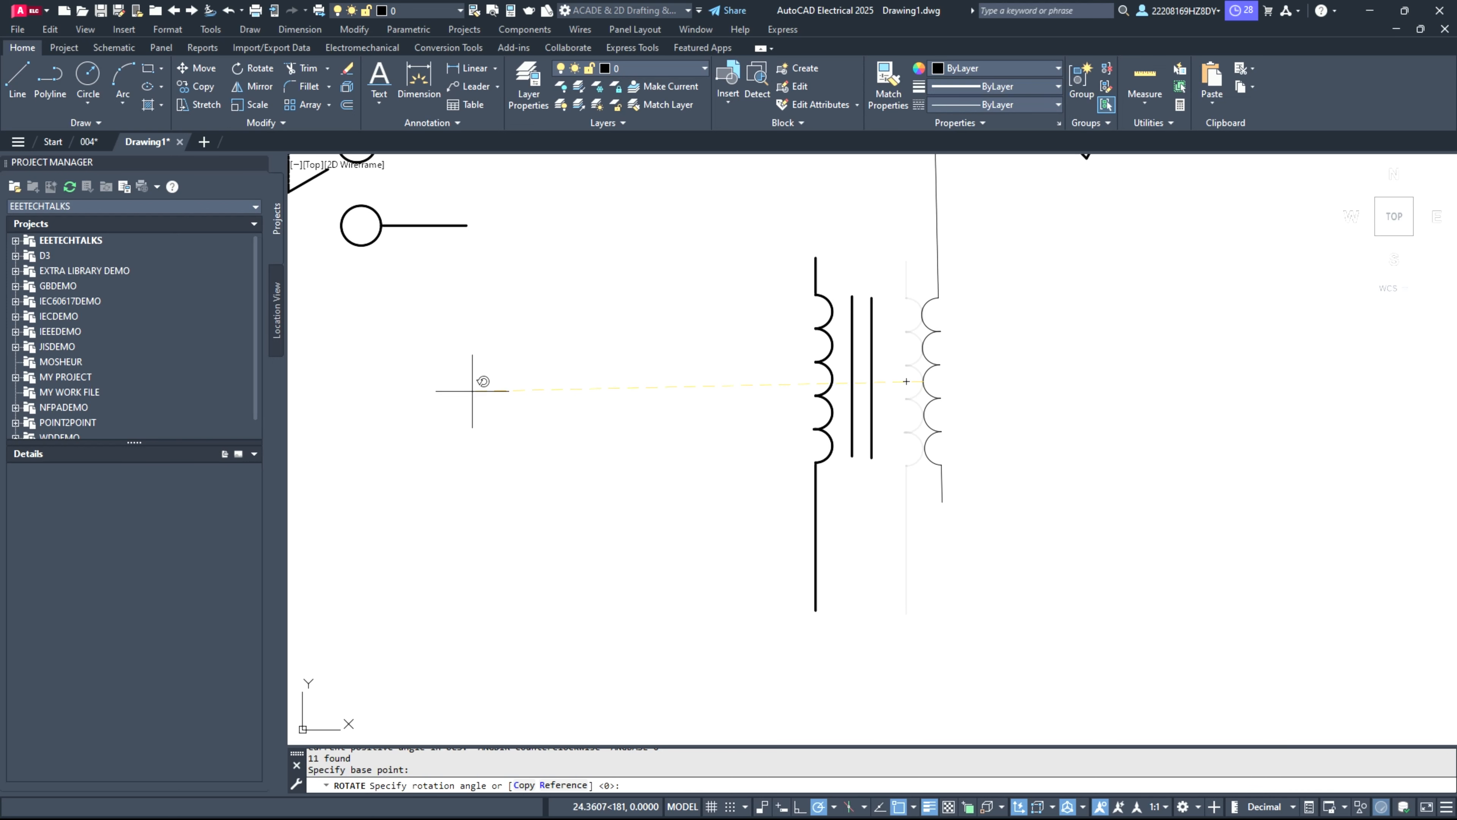
{"action": "left_click", "coordinate": [498, 374]}
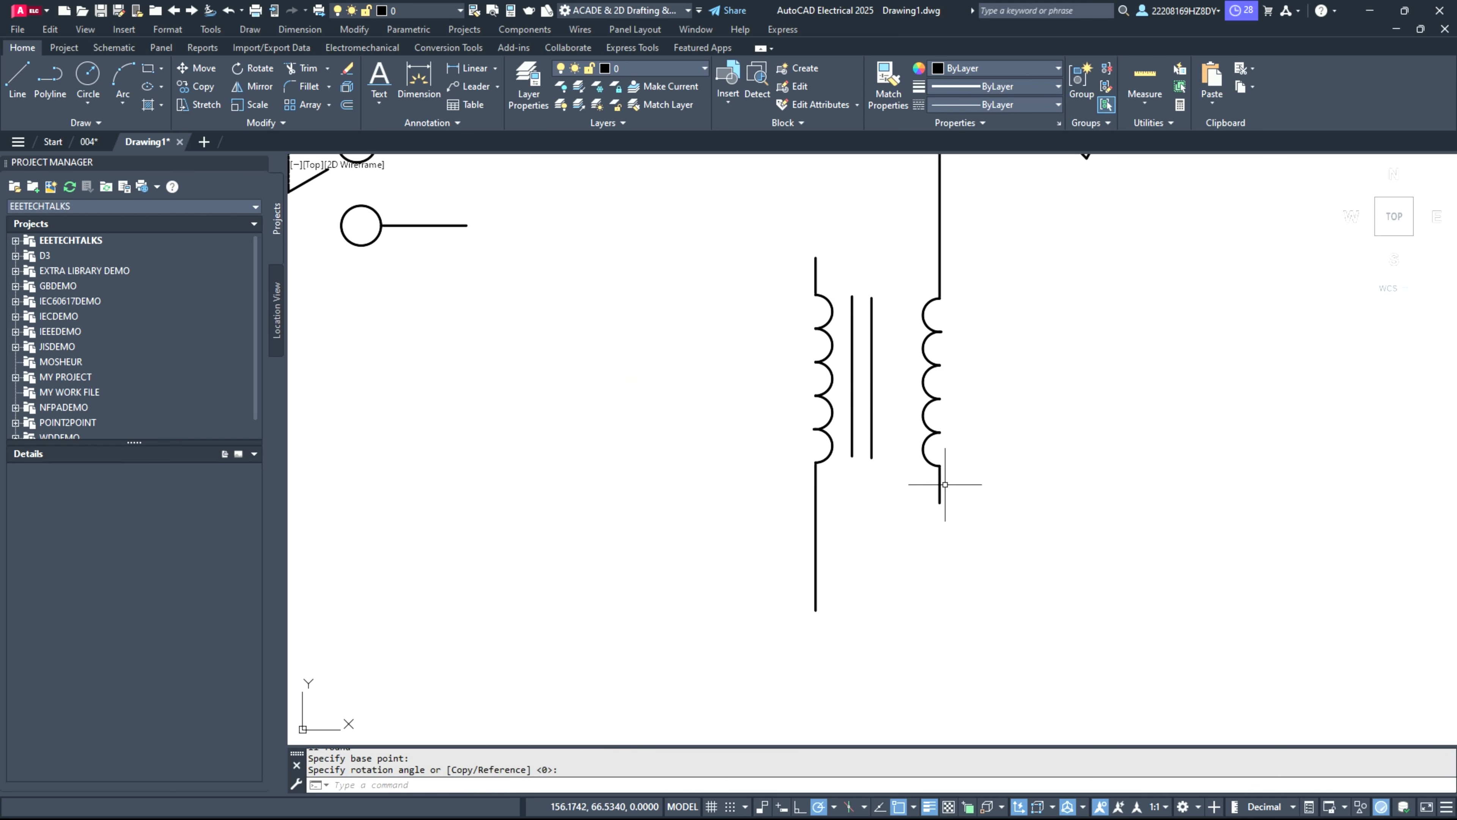
Step: Move the right-hand coil with its leads horizontally closer to the transformer's two core lines
{"action": "scroll", "coordinate": [943, 488], "scroll_direction": "down", "scroll_amount": 2}
{"action": "left_click", "coordinate": [974, 523]}
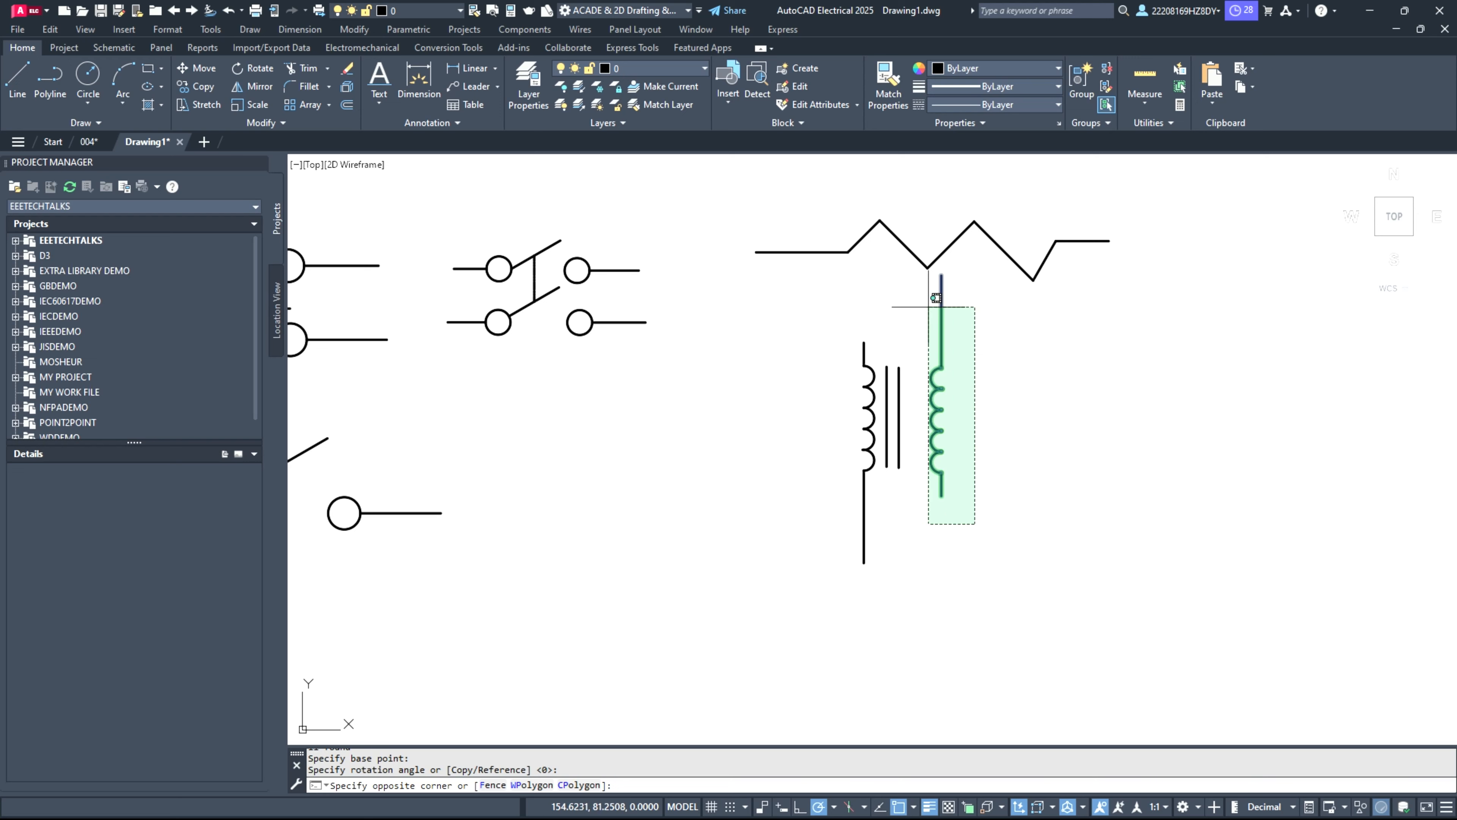
{"action": "left_click", "coordinate": [930, 276]}
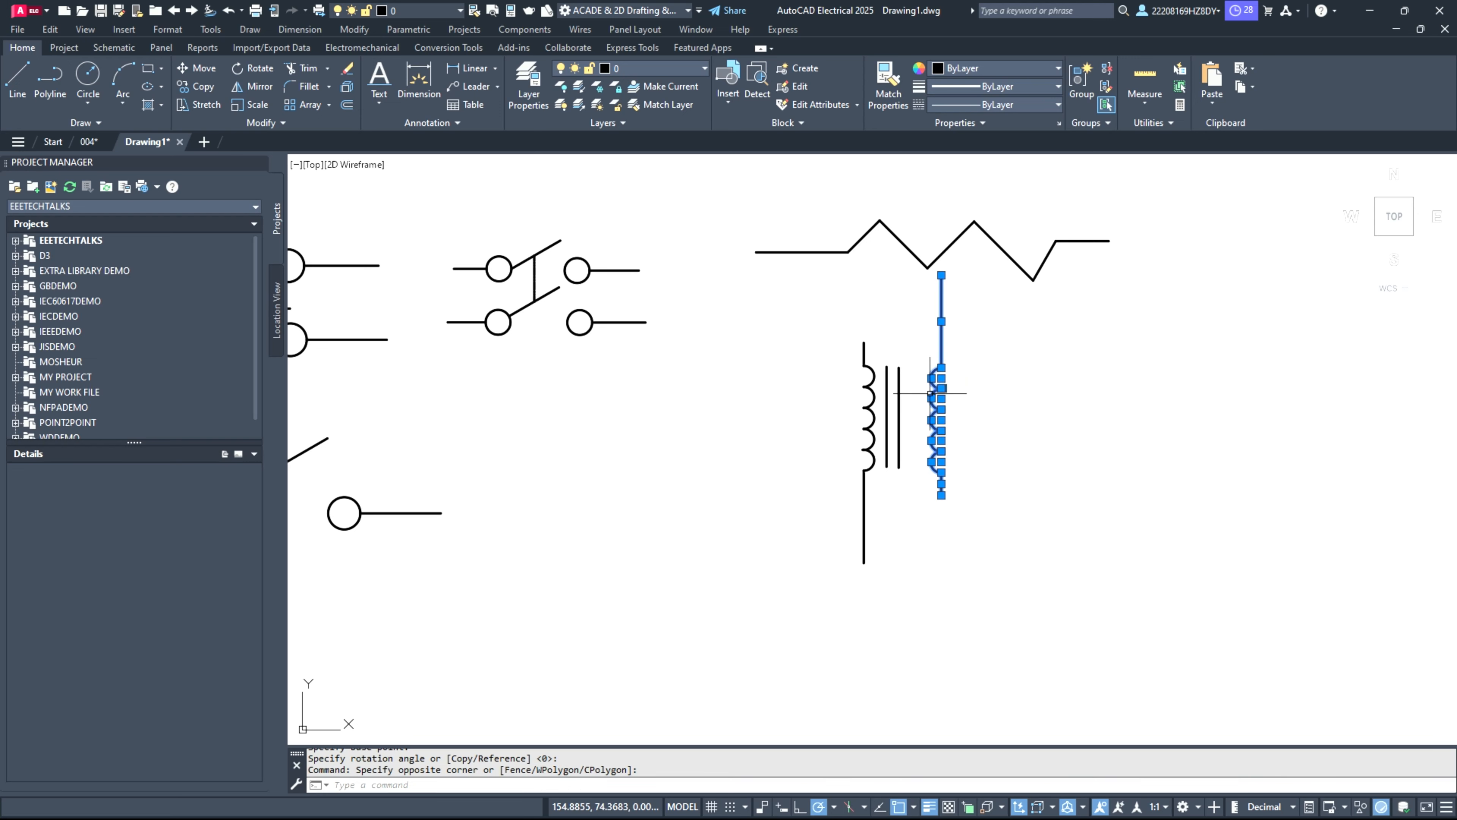
{"action": "type", "text": "m"}
{"action": "key", "text": "Return"}
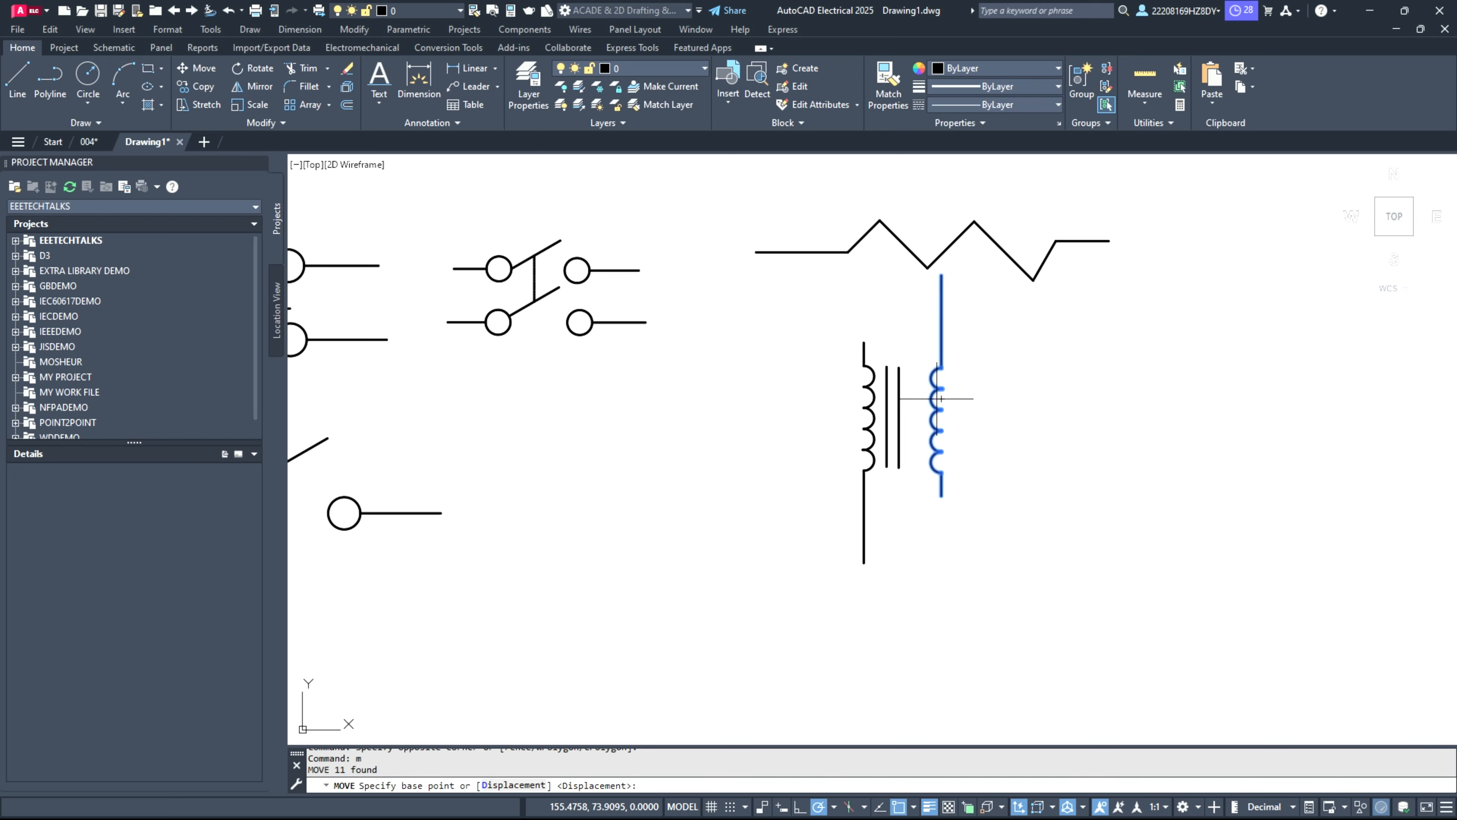
{"action": "left_click", "coordinate": [941, 398]}
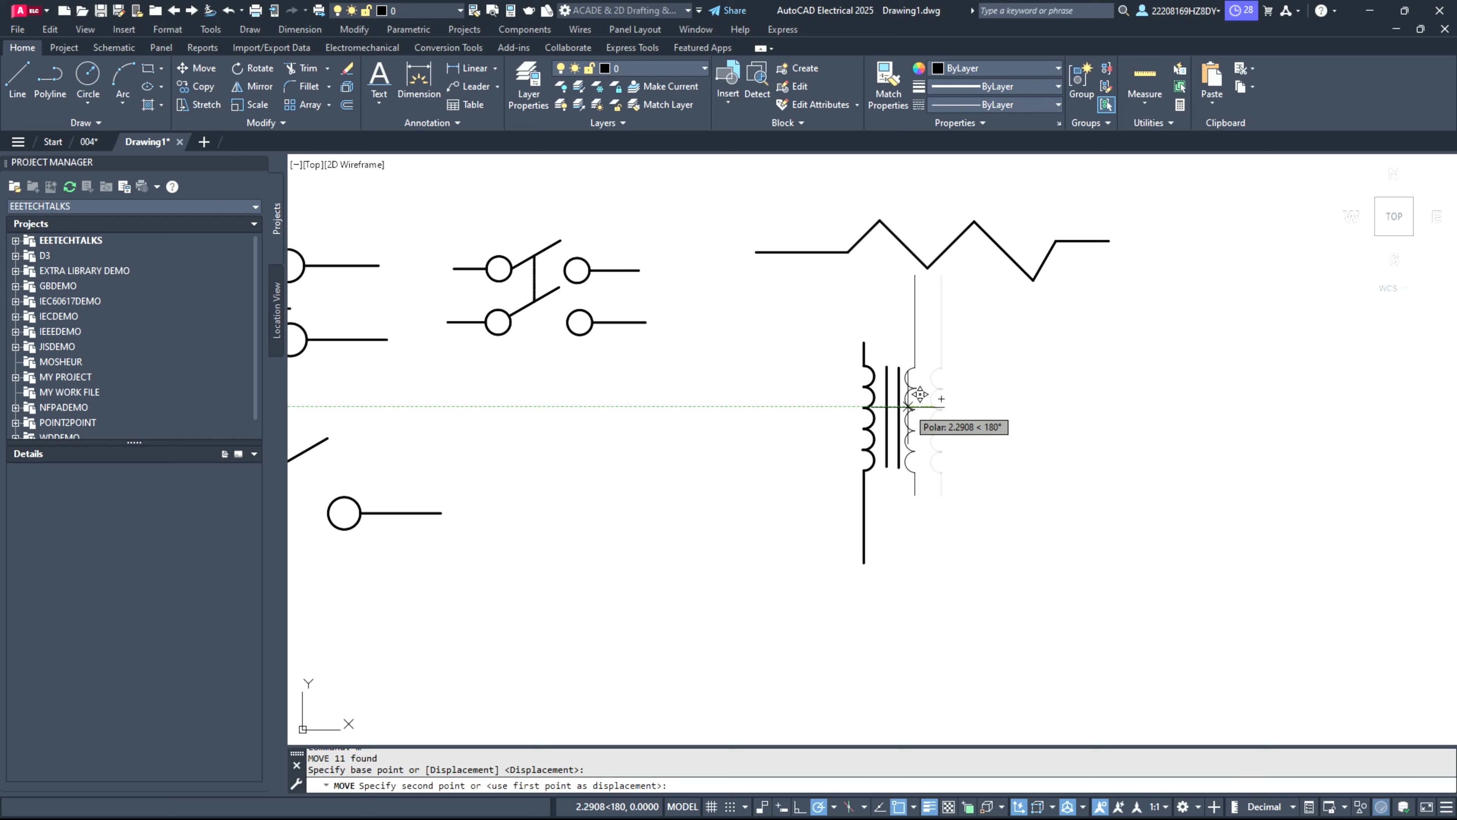
{"action": "left_click", "coordinate": [927, 505]}
{"action": "scroll", "coordinate": [918, 478], "scroll_direction": "up", "scroll_amount": 7}
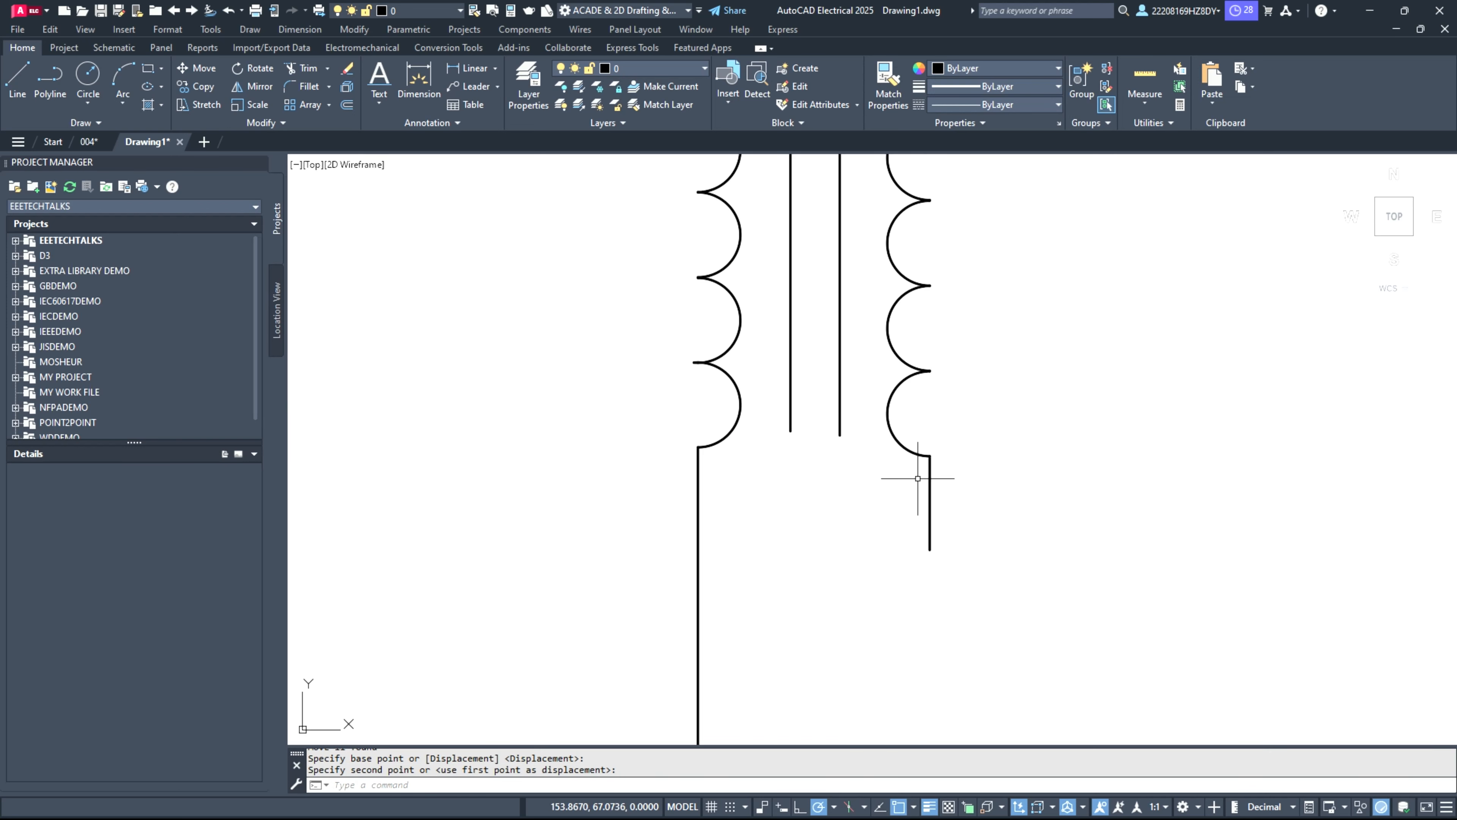
Step: Shorten the left coil's lower lead and the right coil's upper lead by about 5 units each, keeping both vertical
{"action": "scroll", "coordinate": [918, 478], "scroll_direction": "down", "scroll_amount": 4}
{"action": "left_click", "coordinate": [789, 666]}
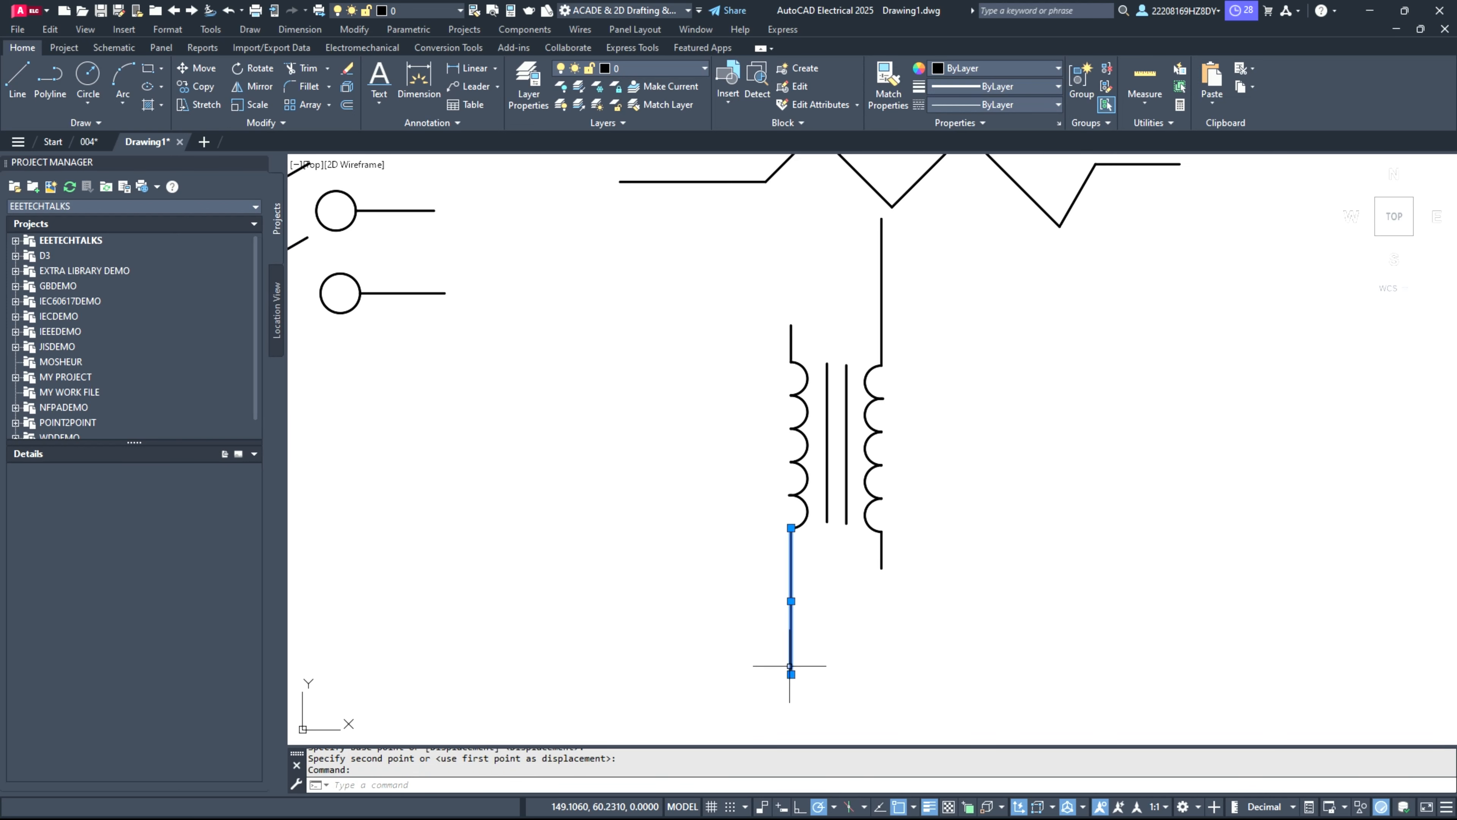
{"action": "left_click", "coordinate": [790, 673]}
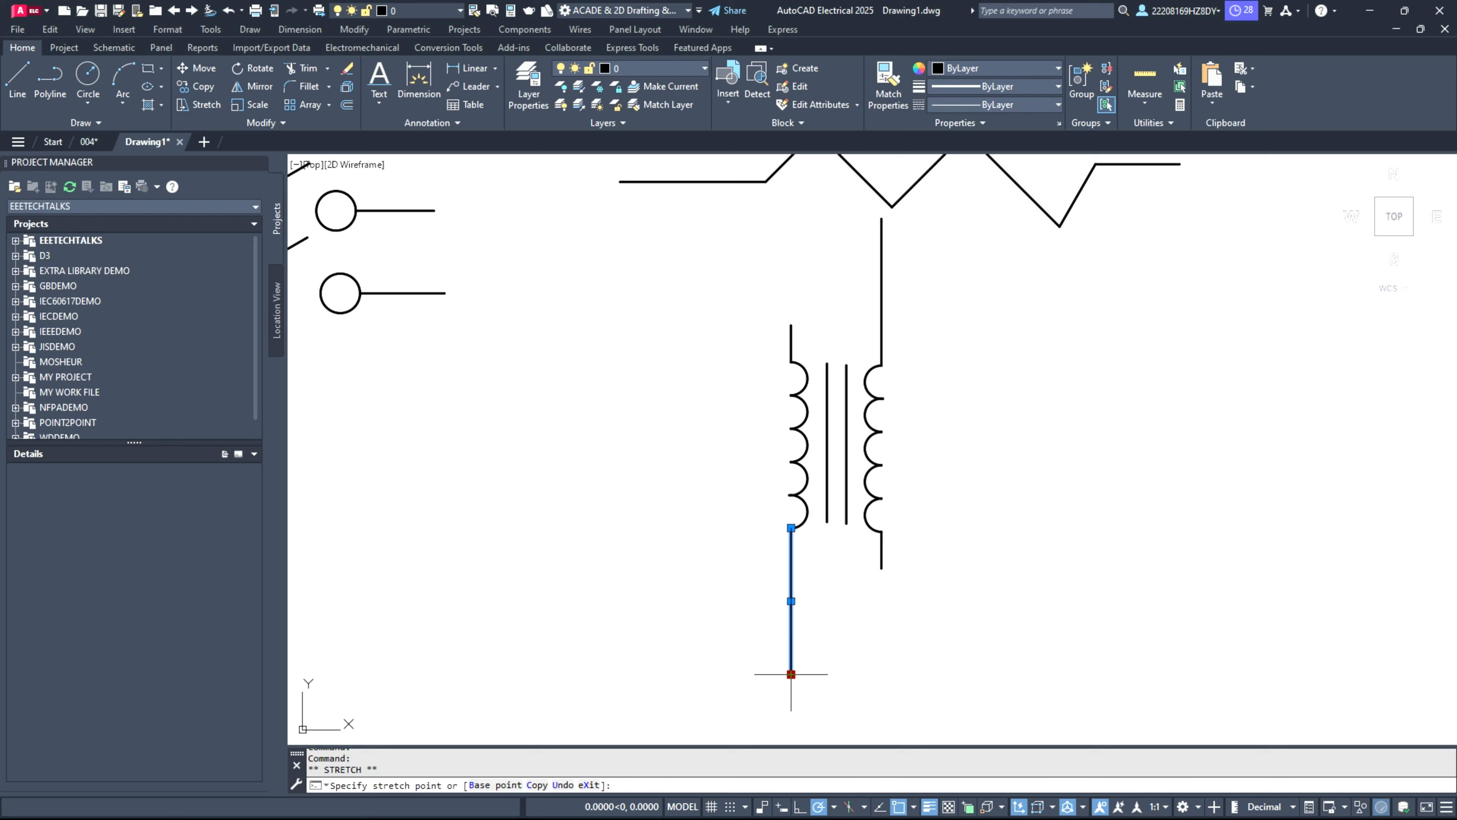
{"action": "left_click", "coordinate": [791, 580]}
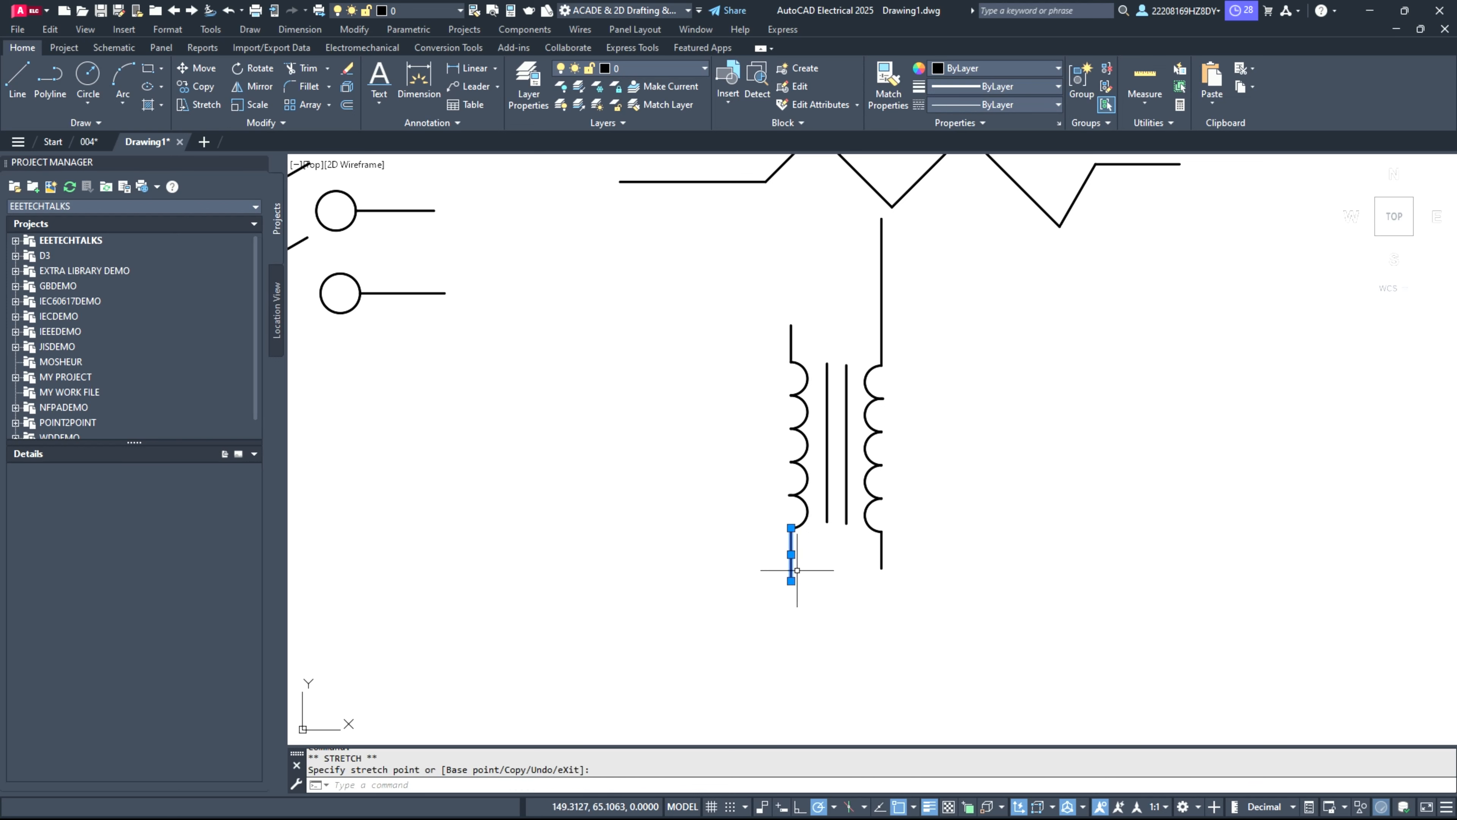
{"action": "left_click", "coordinate": [881, 229]}
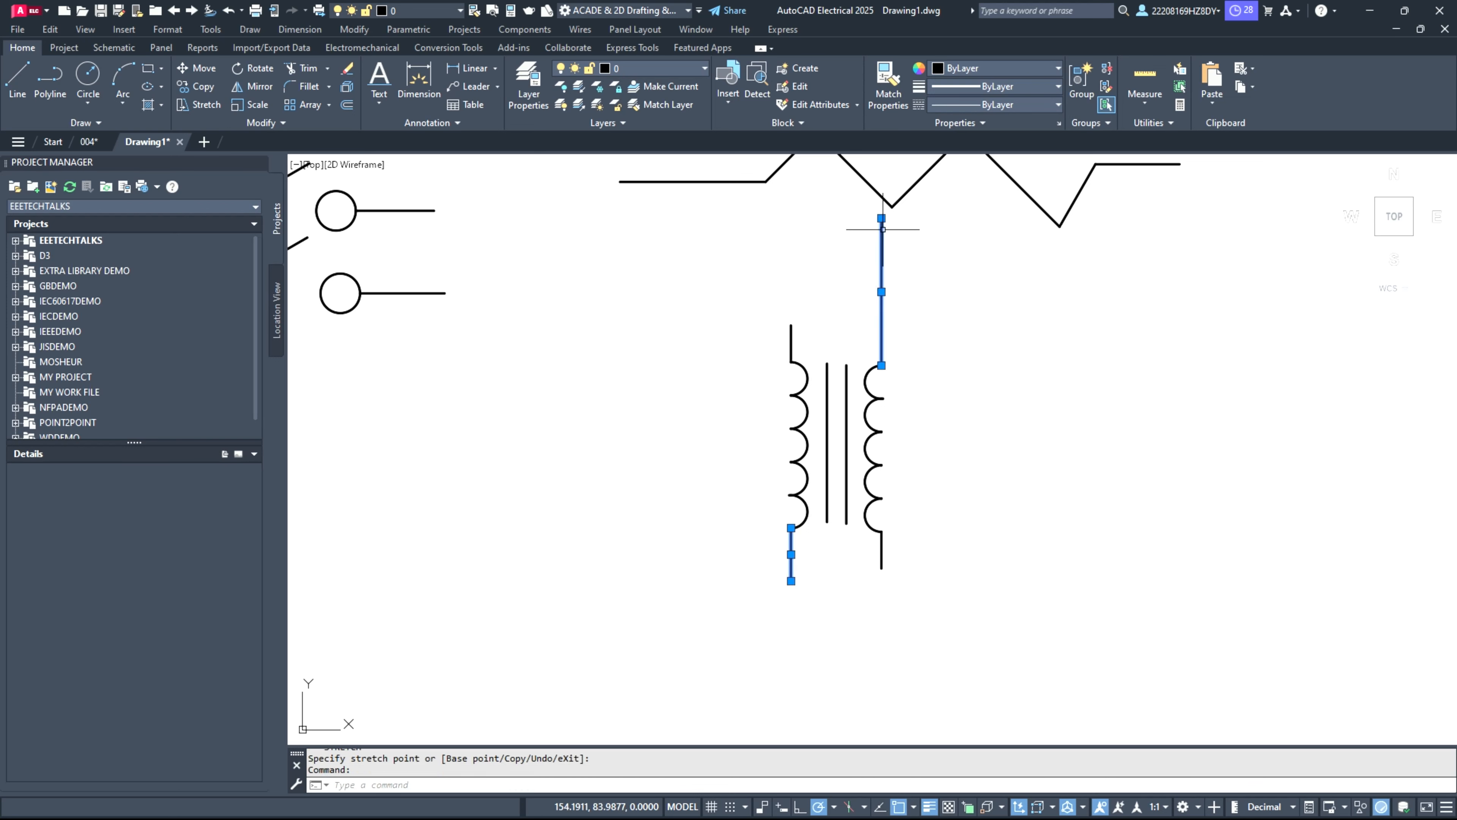
{"action": "left_click", "coordinate": [881, 218]}
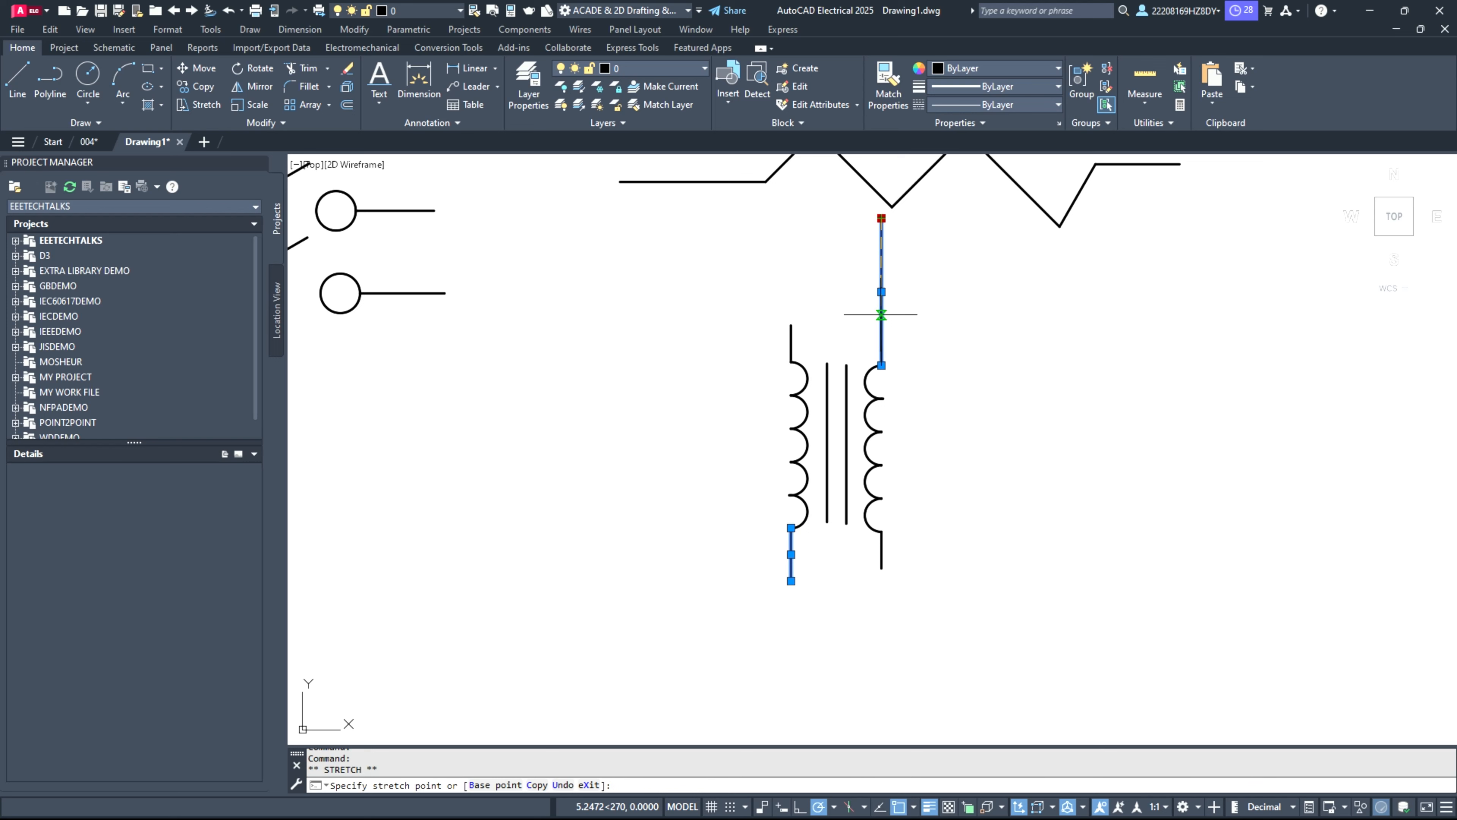
{"action": "key", "text": "Escape"}
{"action": "scroll", "coordinate": [851, 422], "scroll_direction": "up", "scroll_amount": 2}
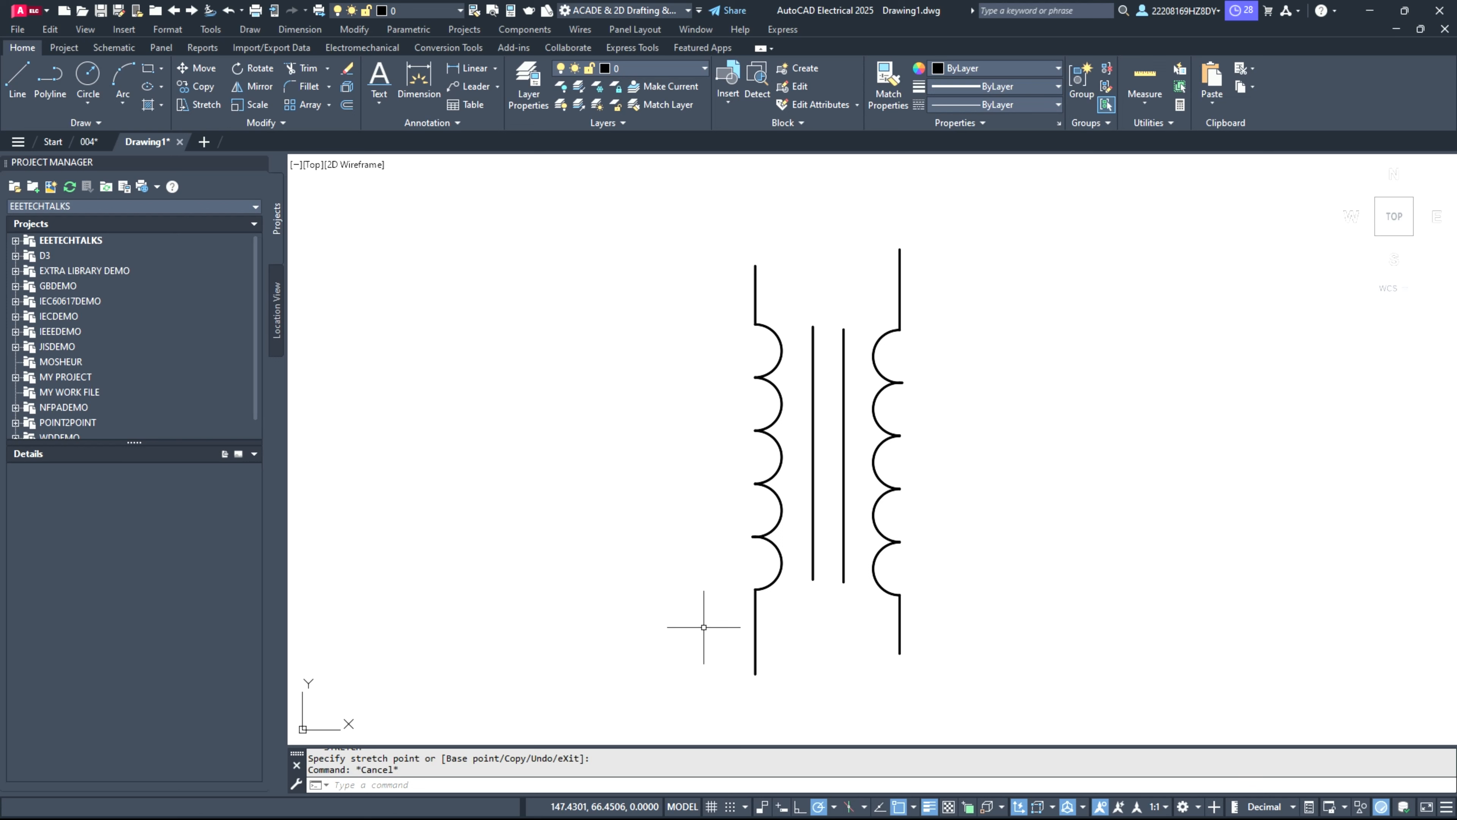
Step: Copy the complete transformer symbol and paste two copies side by side to its right, roughly level with the original
{"action": "scroll", "coordinate": [497, 514], "scroll_direction": "down", "scroll_amount": 4}
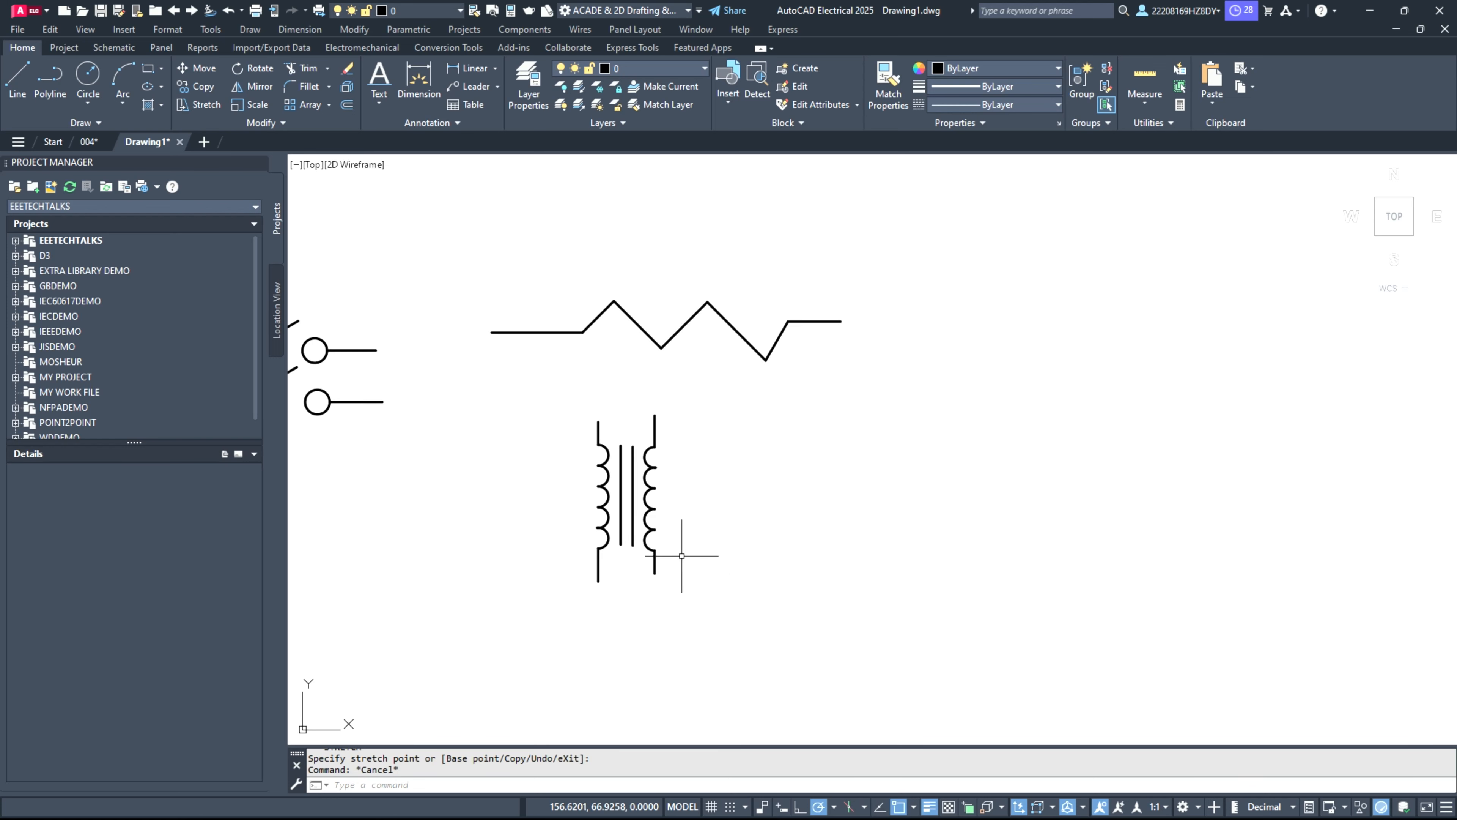
{"action": "left_click", "coordinate": [568, 407]}
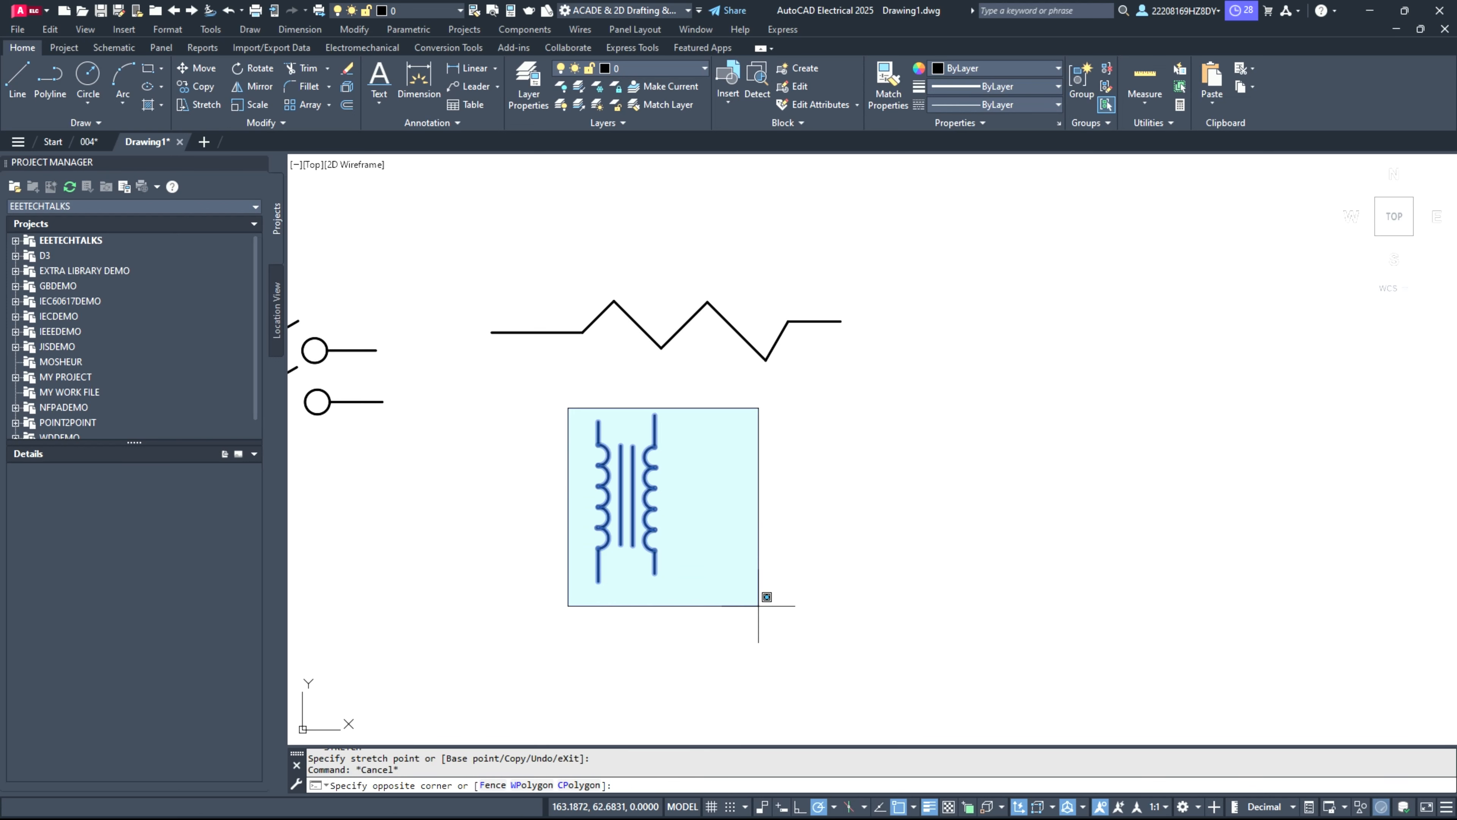
{"action": "left_click", "coordinate": [759, 606]}
{"action": "key", "text": "ctrl+c"}
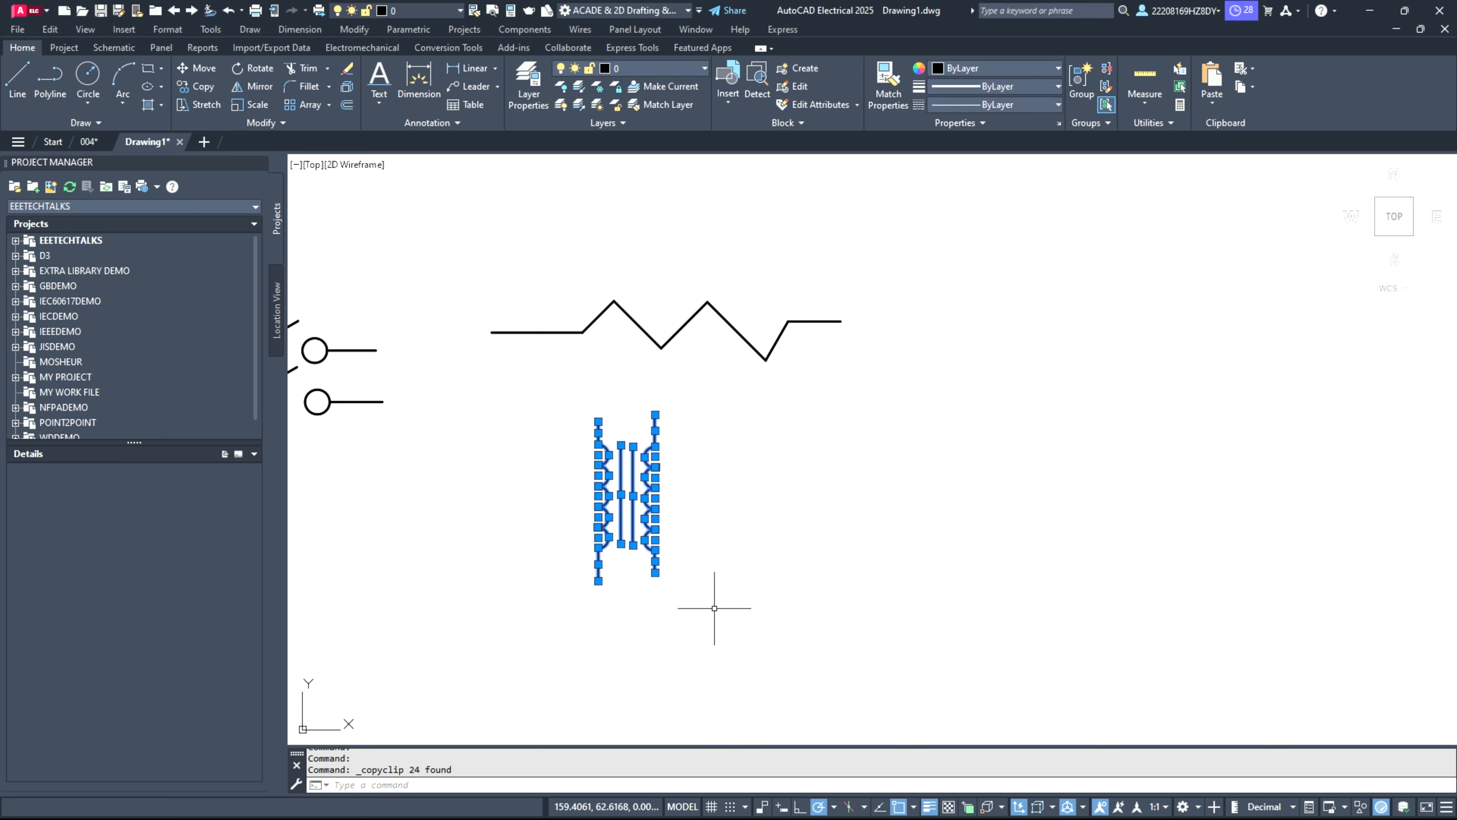
{"action": "key", "text": "ctrl+v"}
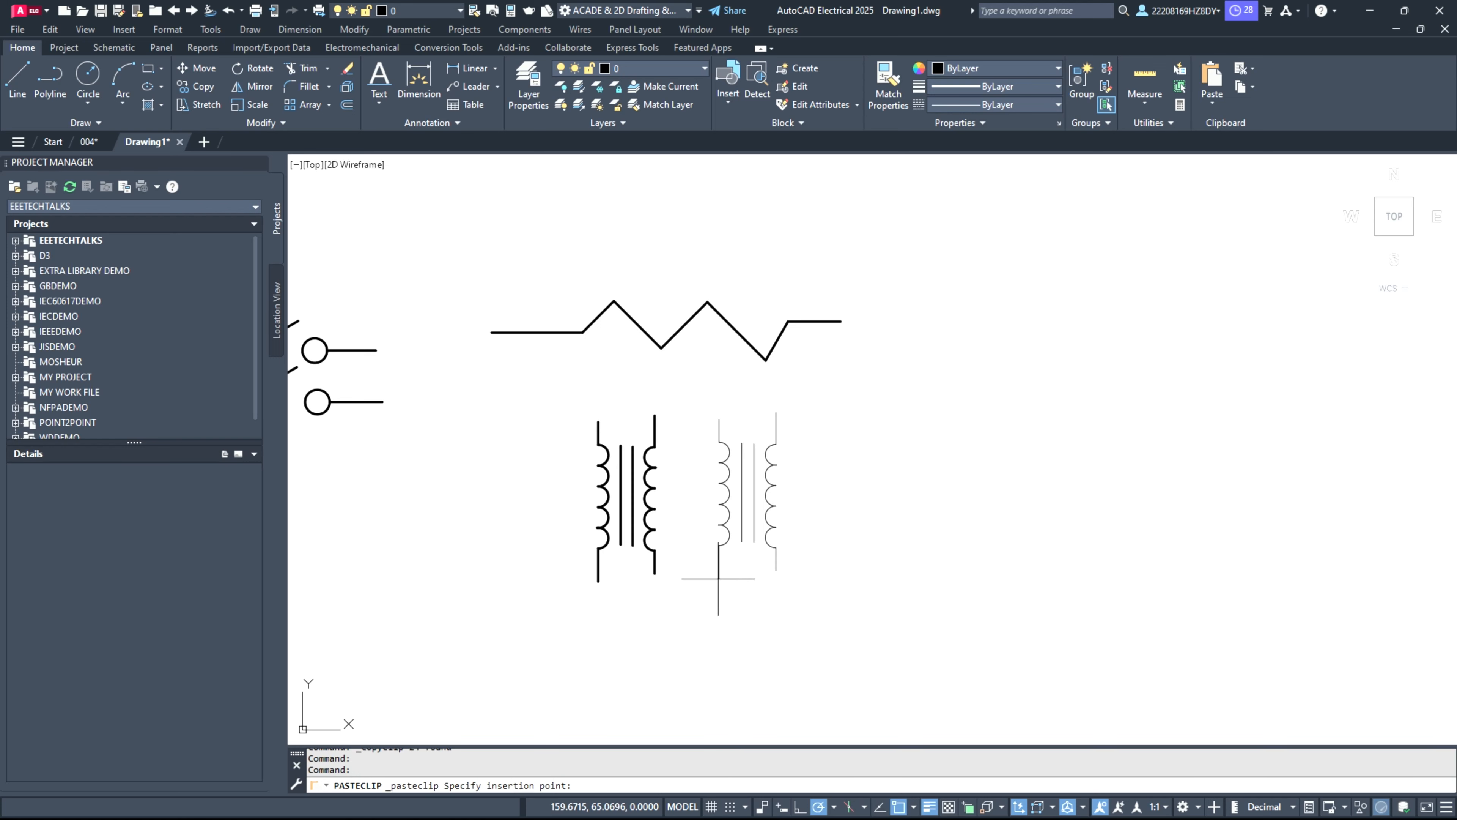
{"action": "left_click", "coordinate": [718, 581]}
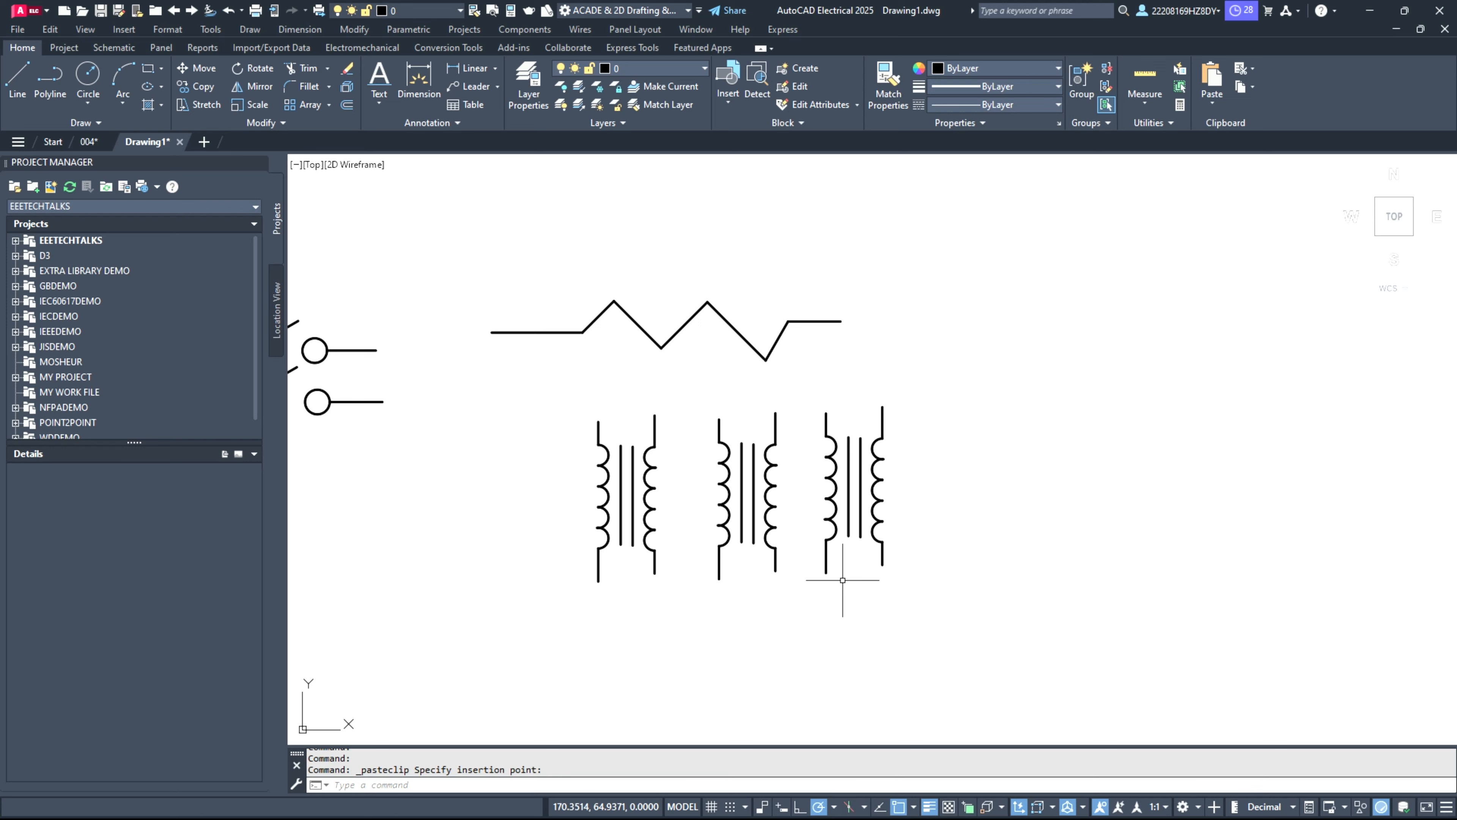
Step: Draw a horizontal rectangle about 4.1 by 0.8 units in the empty area to the upper right of the transformers
{"action": "scroll", "coordinate": [709, 616], "scroll_direction": "down", "scroll_amount": 4}
{"action": "scroll", "coordinate": [1038, 534], "scroll_direction": "up", "scroll_amount": 4}
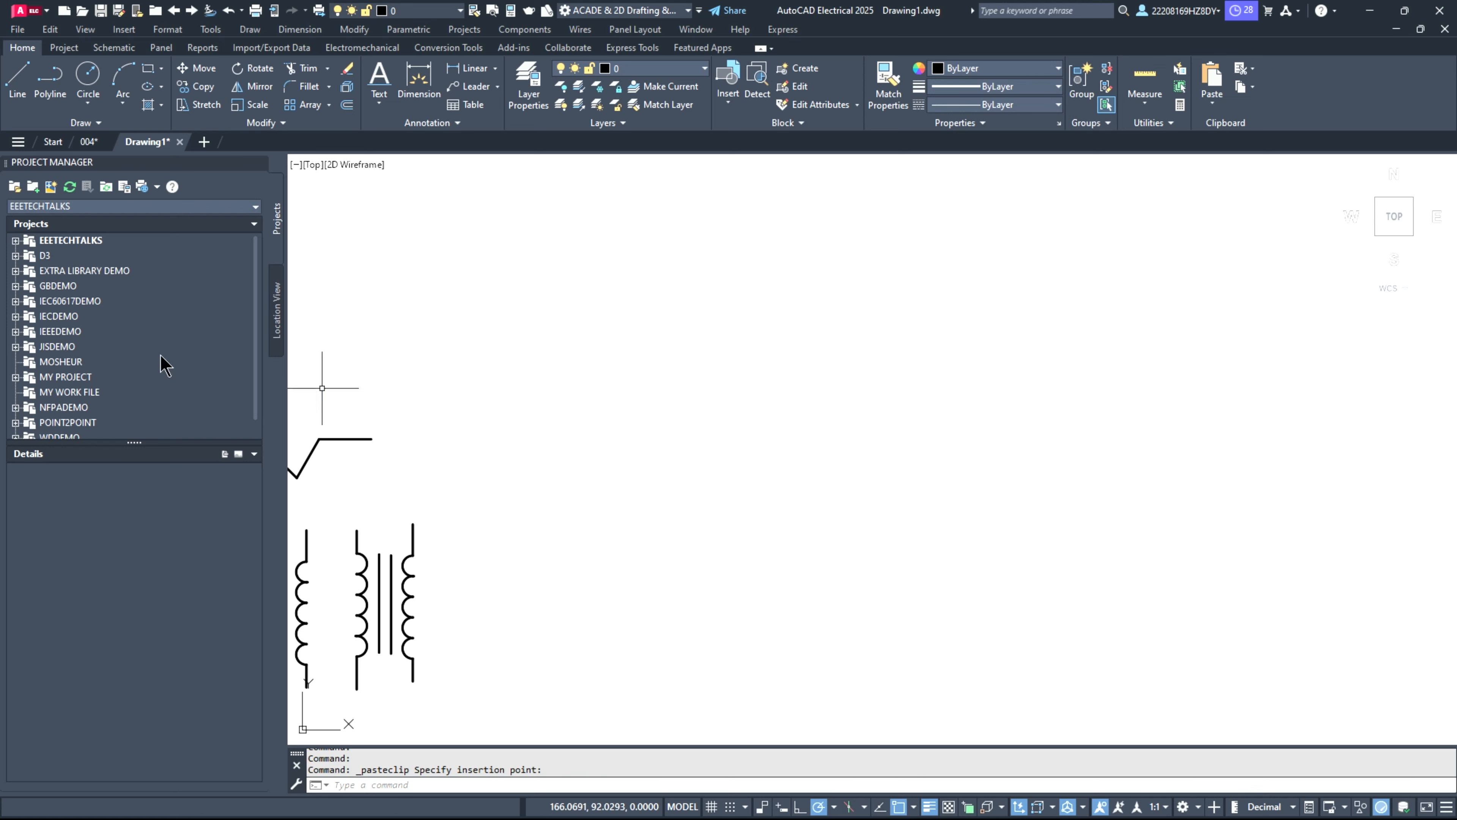
{"action": "left_click", "coordinate": [163, 70]}
{"action": "left_click", "coordinate": [175, 92]}
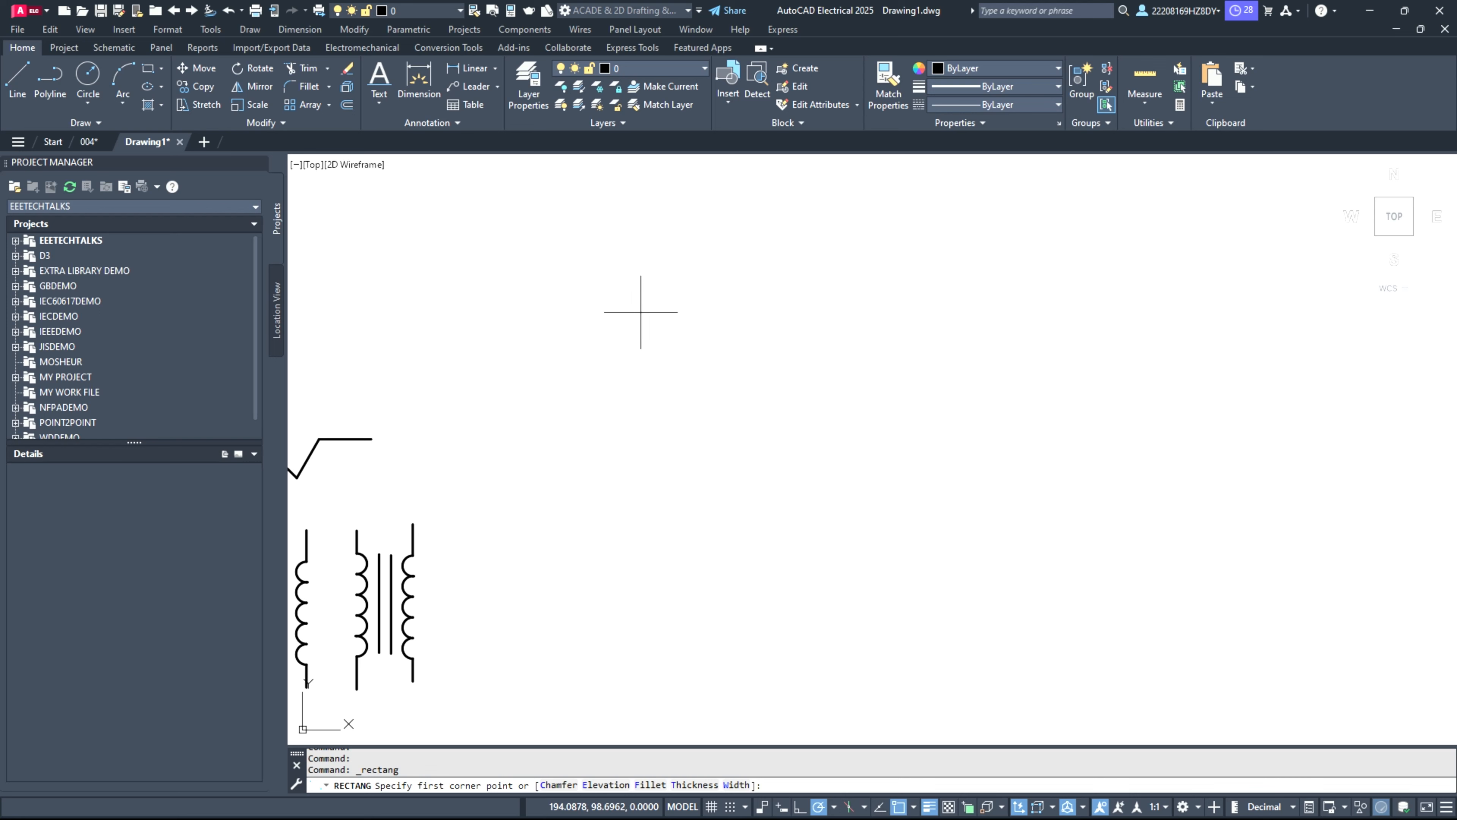
{"action": "left_click", "coordinate": [603, 333]}
{"action": "left_click", "coordinate": [903, 392]}
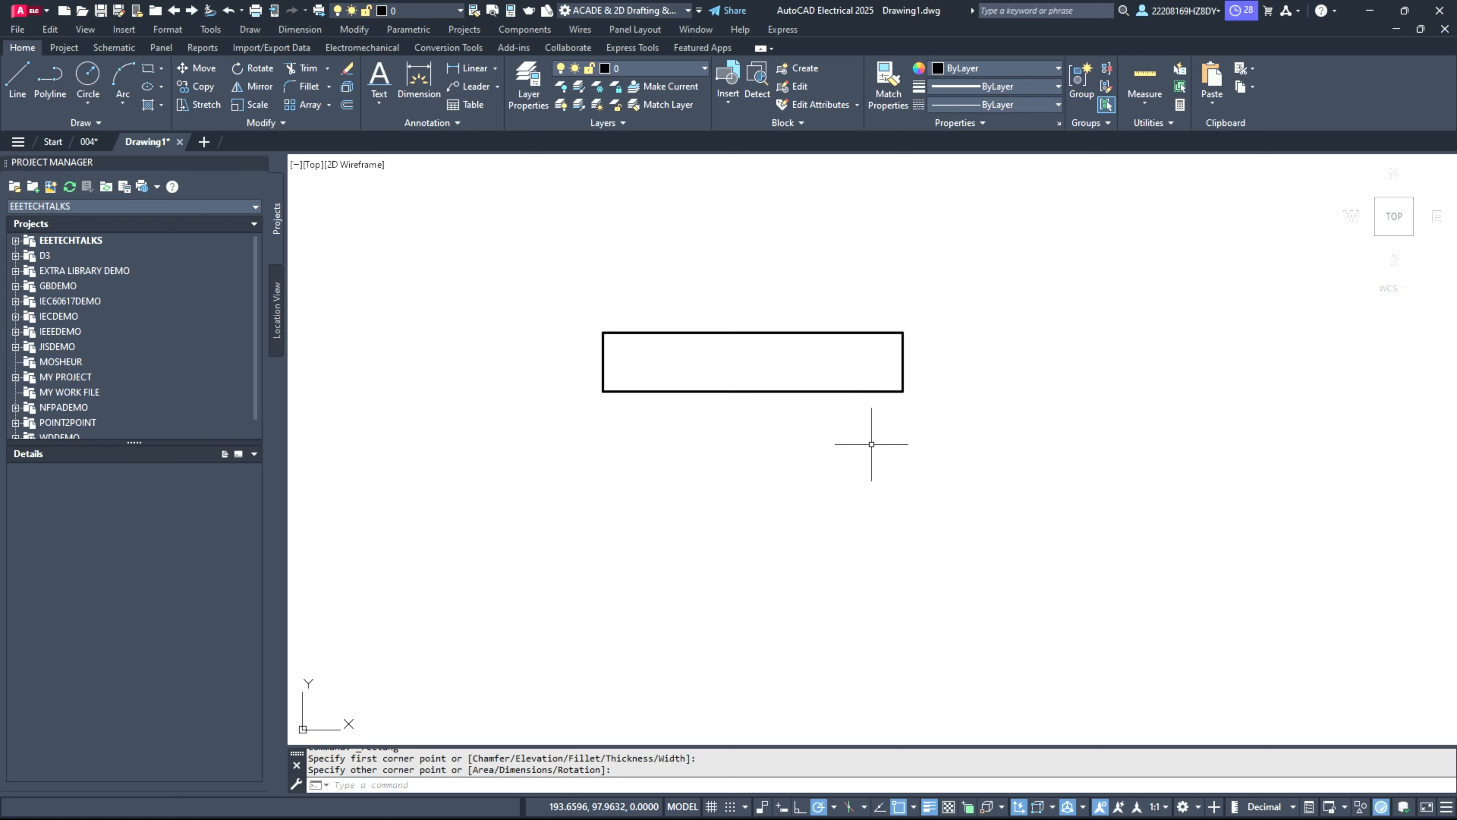
Step: Draw a vertical line 0.8 units long across the rectangle, a short distance inside its left end
{"action": "scroll", "coordinate": [853, 416], "scroll_direction": "up", "scroll_amount": 2}
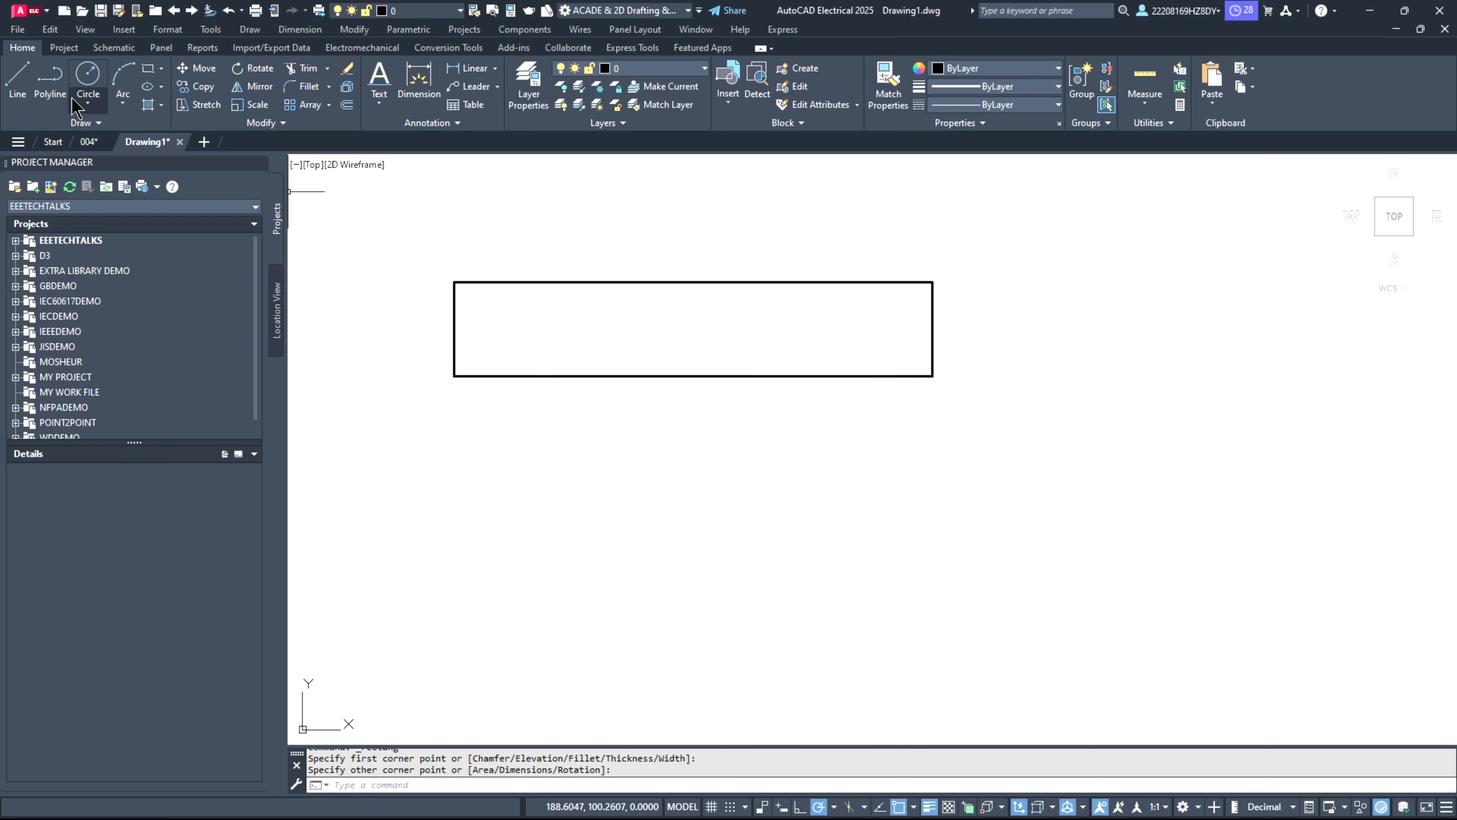
{"action": "left_click", "coordinate": [17, 80]}
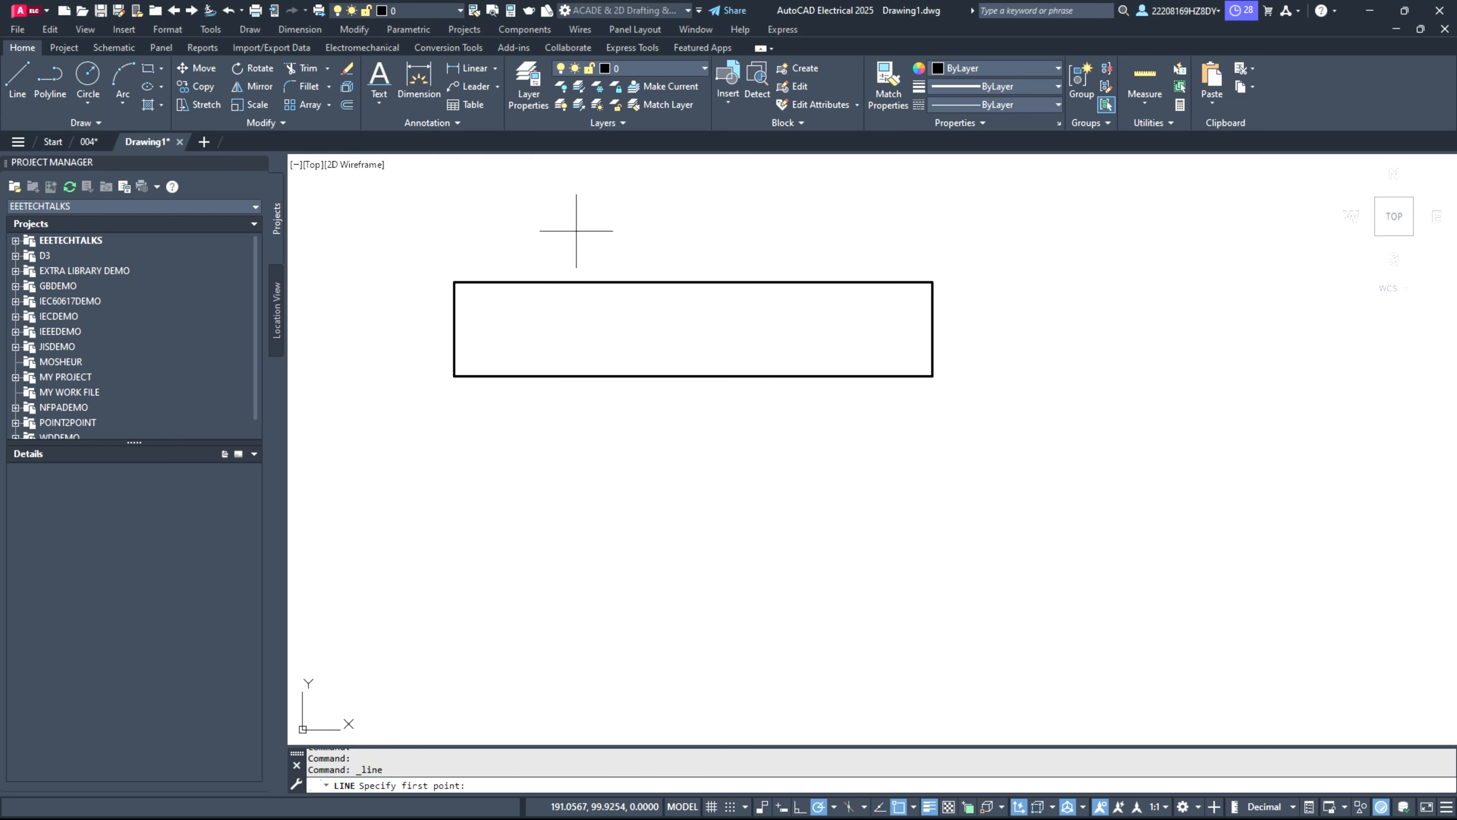
{"action": "left_click", "coordinate": [526, 282]}
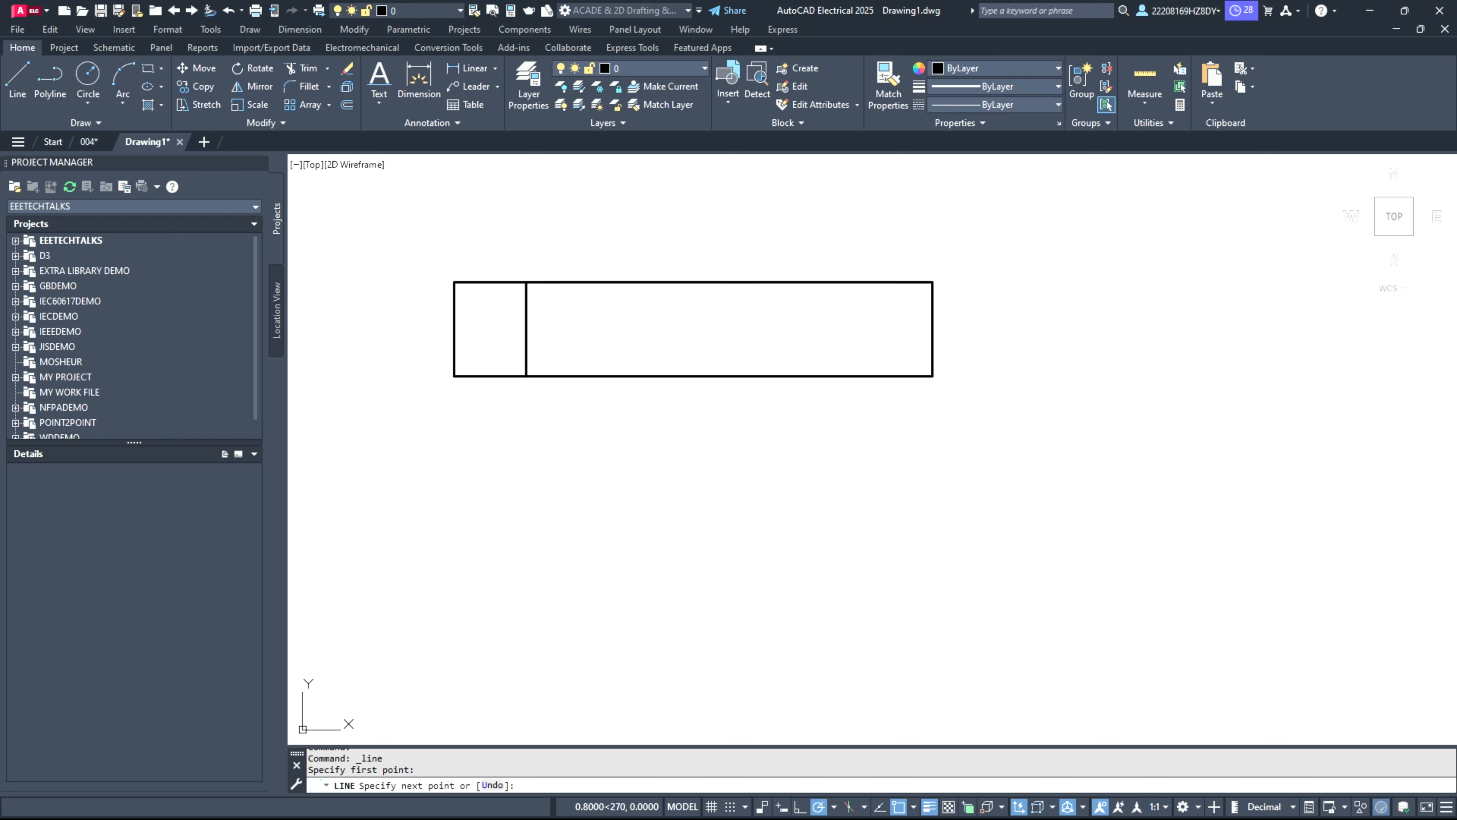
{"action": "left_click", "coordinate": [526, 376]}
{"action": "key", "text": "Escape"}
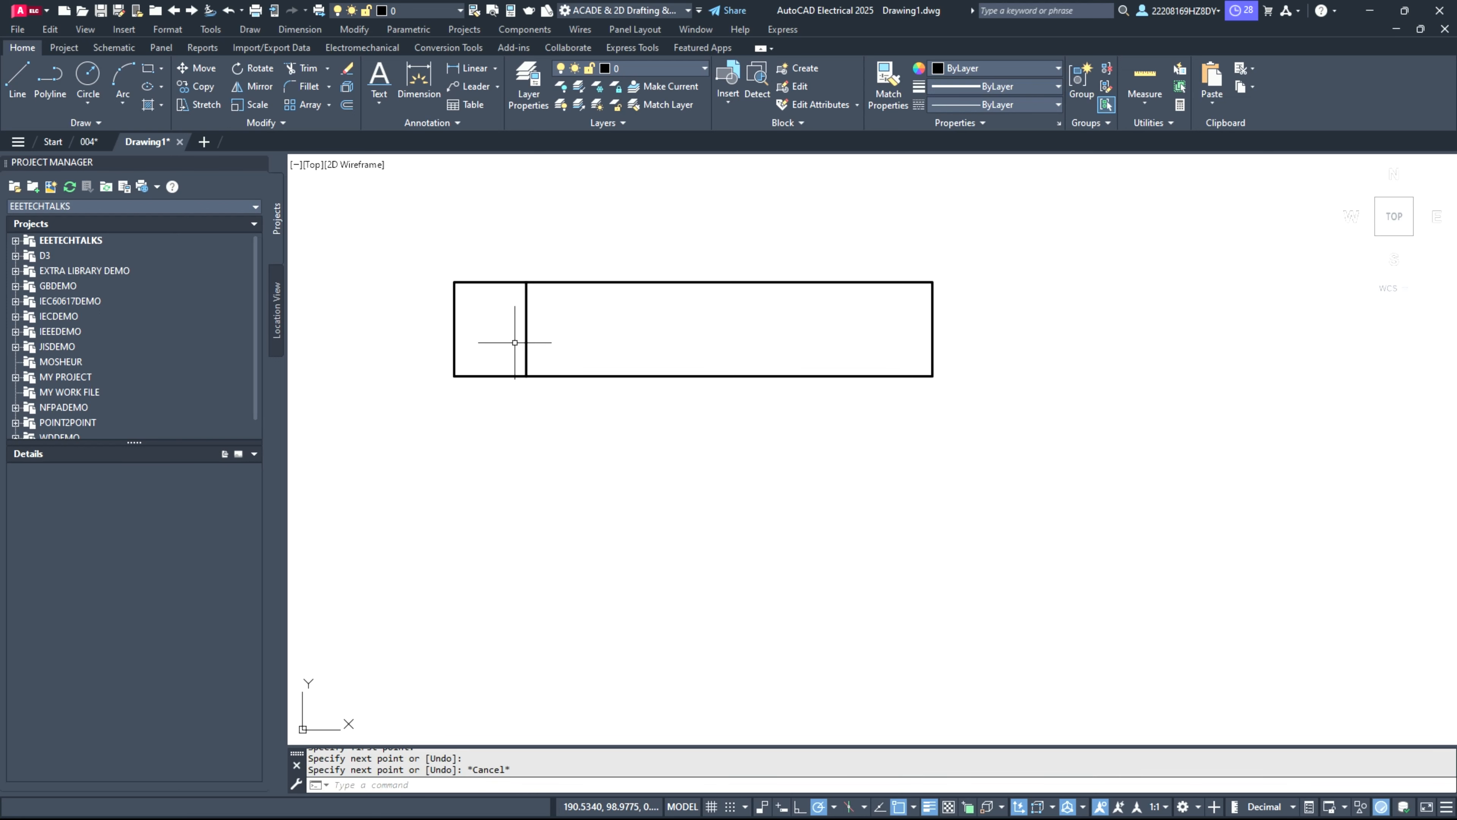
Step: Copy the vertical divider and paste it inside the rectangle near its right end, spanning from upper to lower edge
{"action": "left_click", "coordinate": [526, 329]}
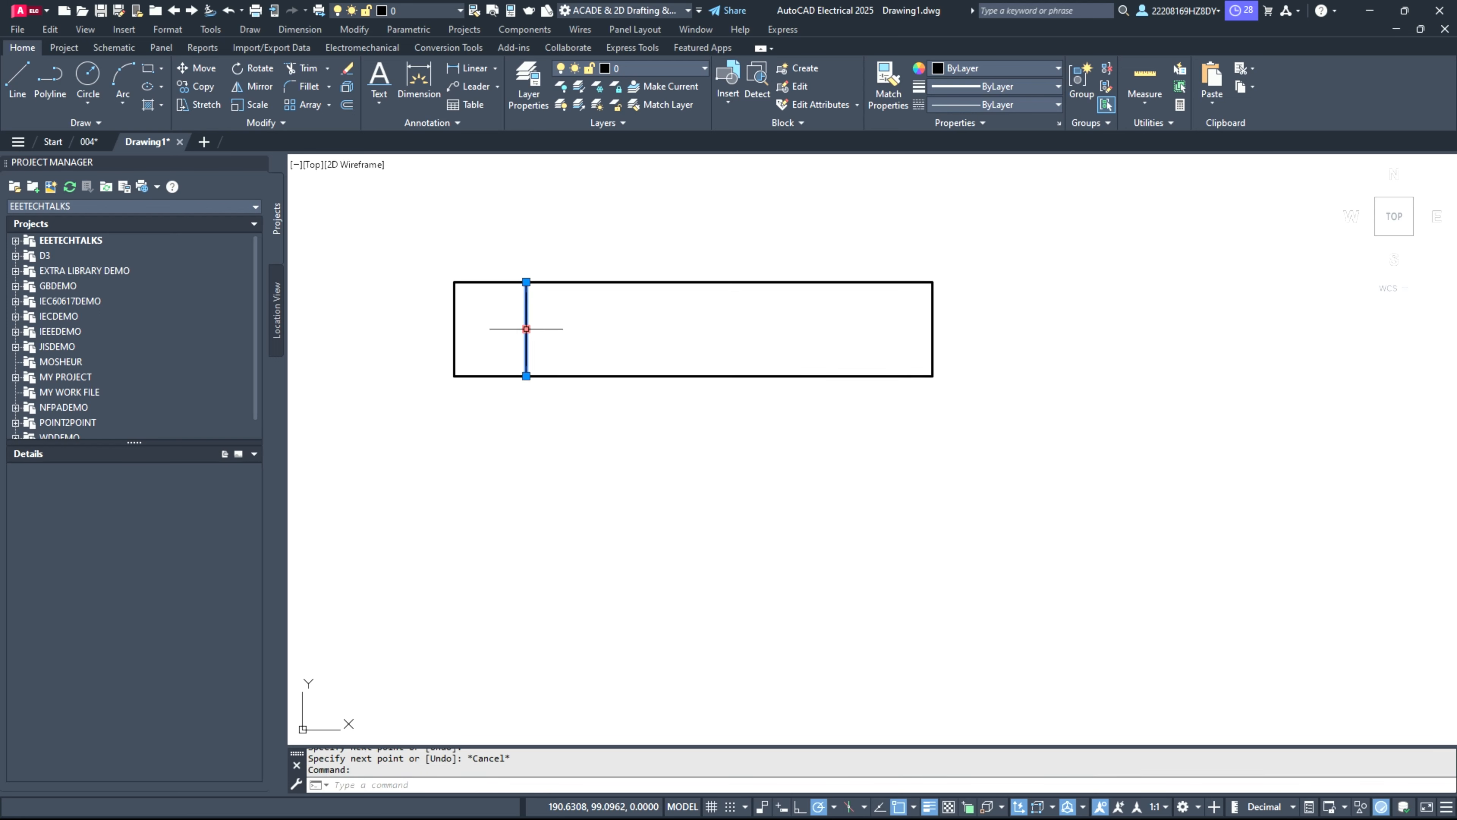
{"action": "key", "text": "ctrl+c"}
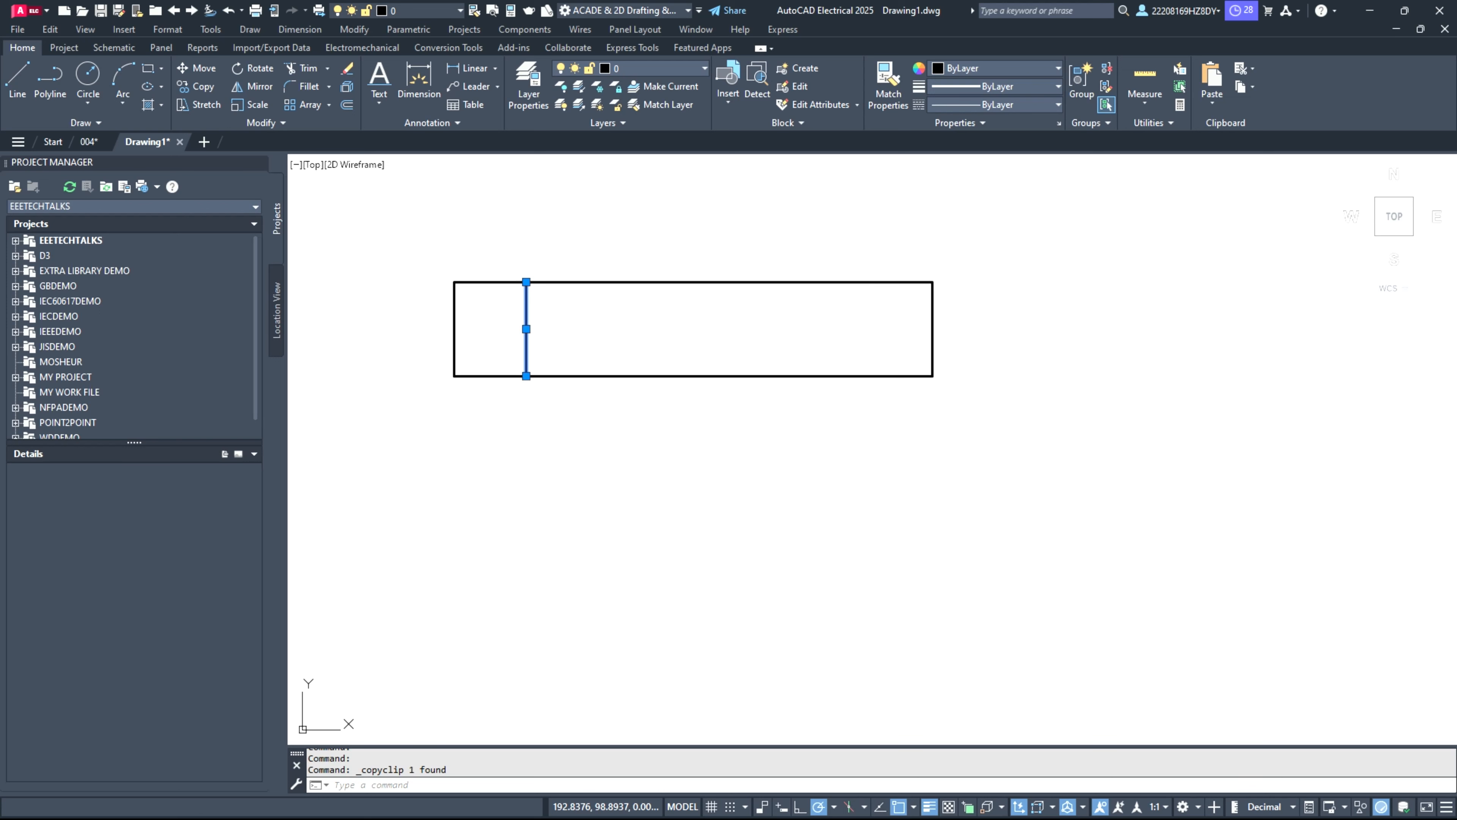
{"action": "key", "text": "ctrl+v"}
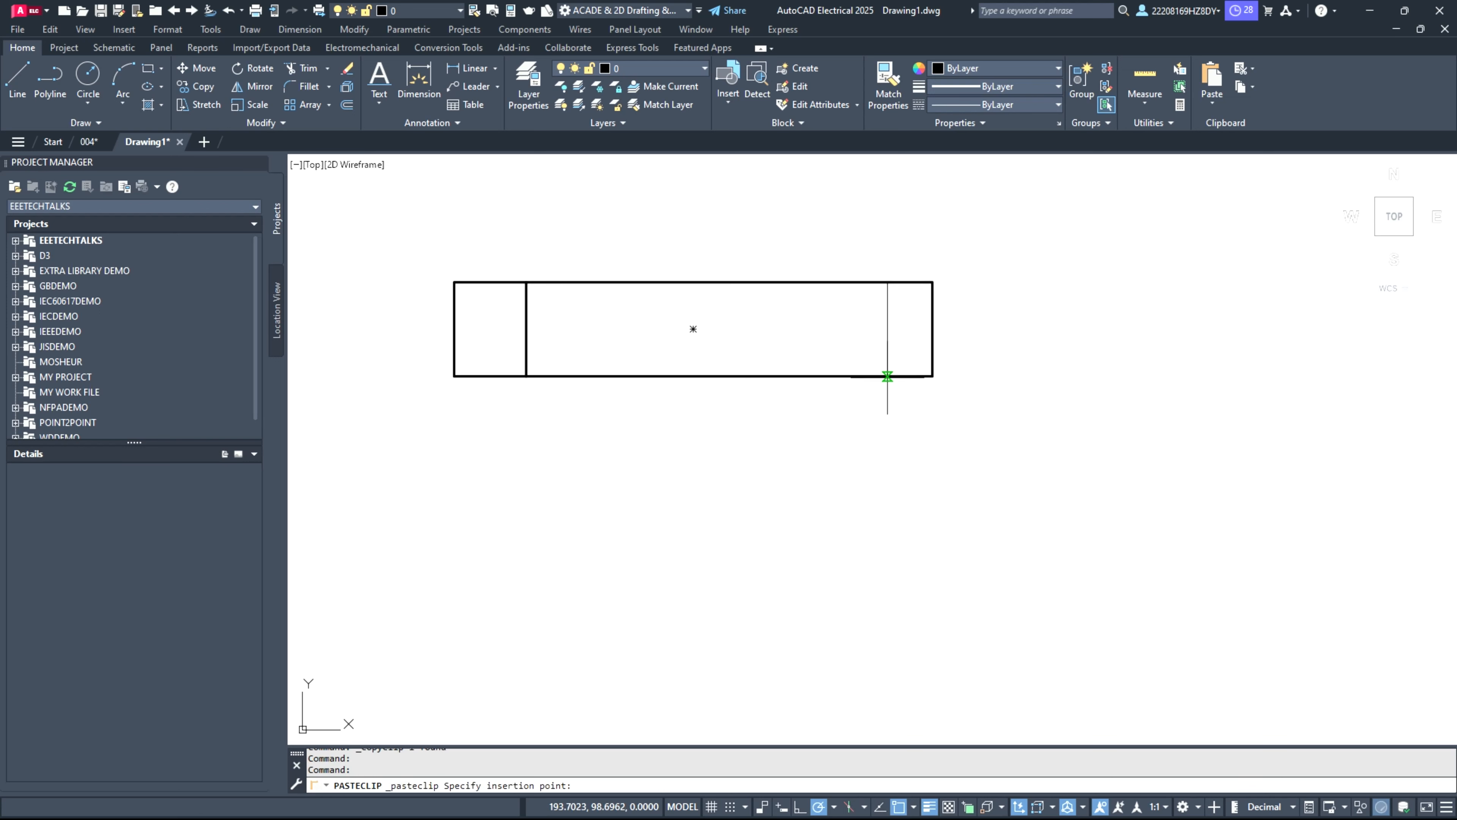
{"action": "left_click", "coordinate": [864, 376]}
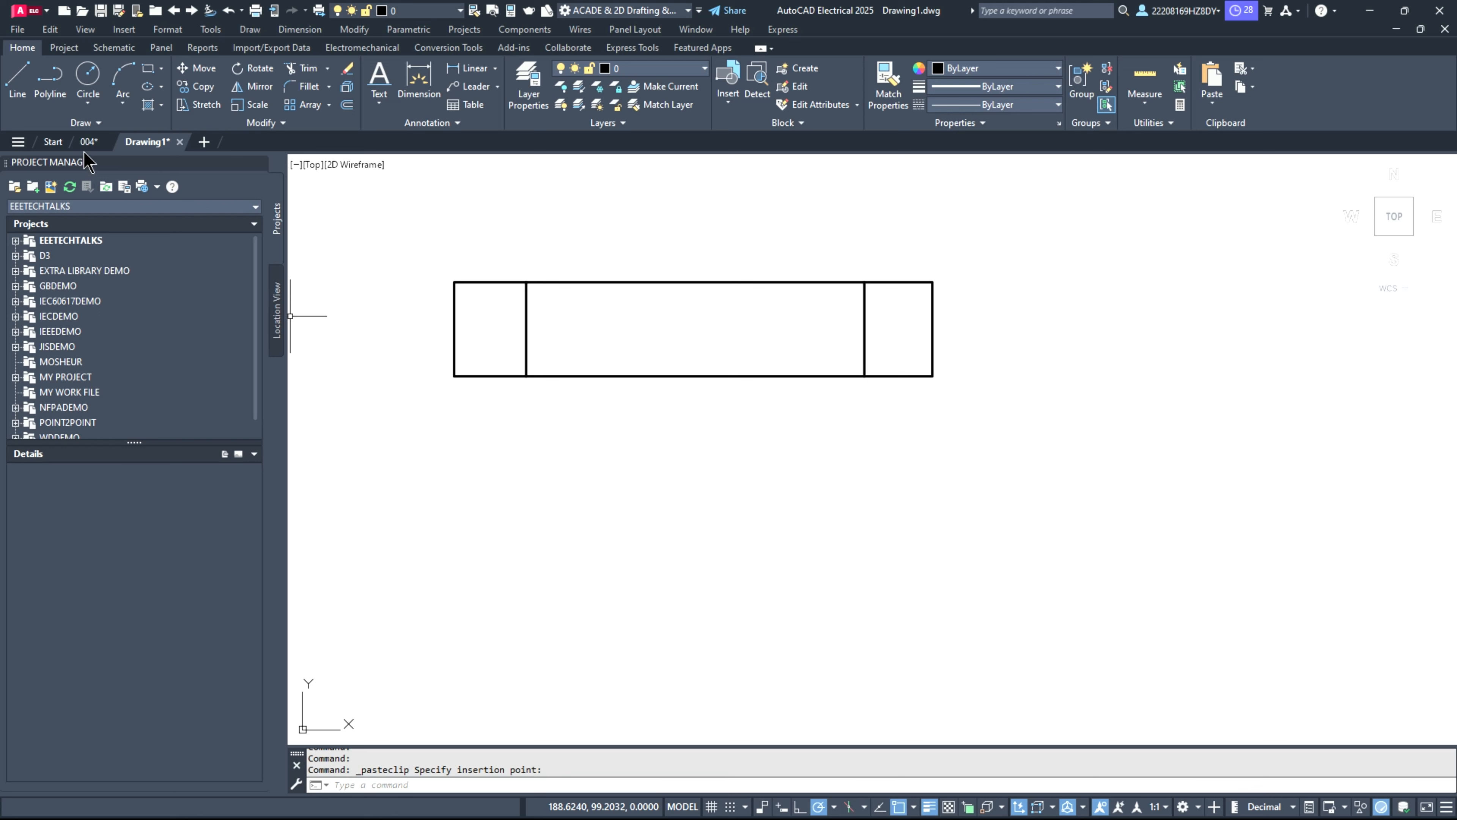
Step: Draw horizontal leads about 0.4 units long outward from the midpoints of the rectangle's left and right edges
{"action": "left_click", "coordinate": [17, 80]}
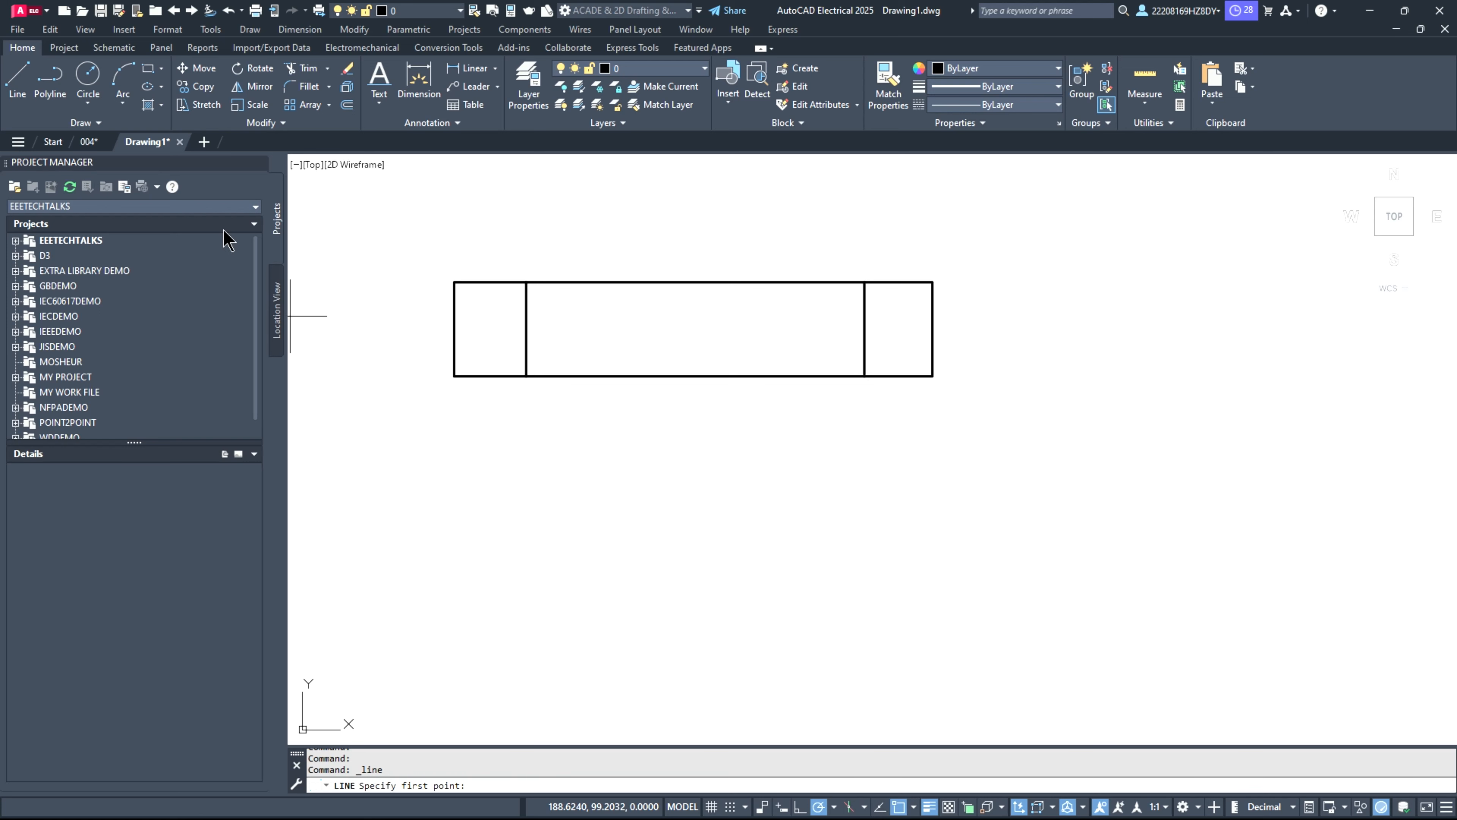
{"action": "left_click", "coordinate": [454, 328]}
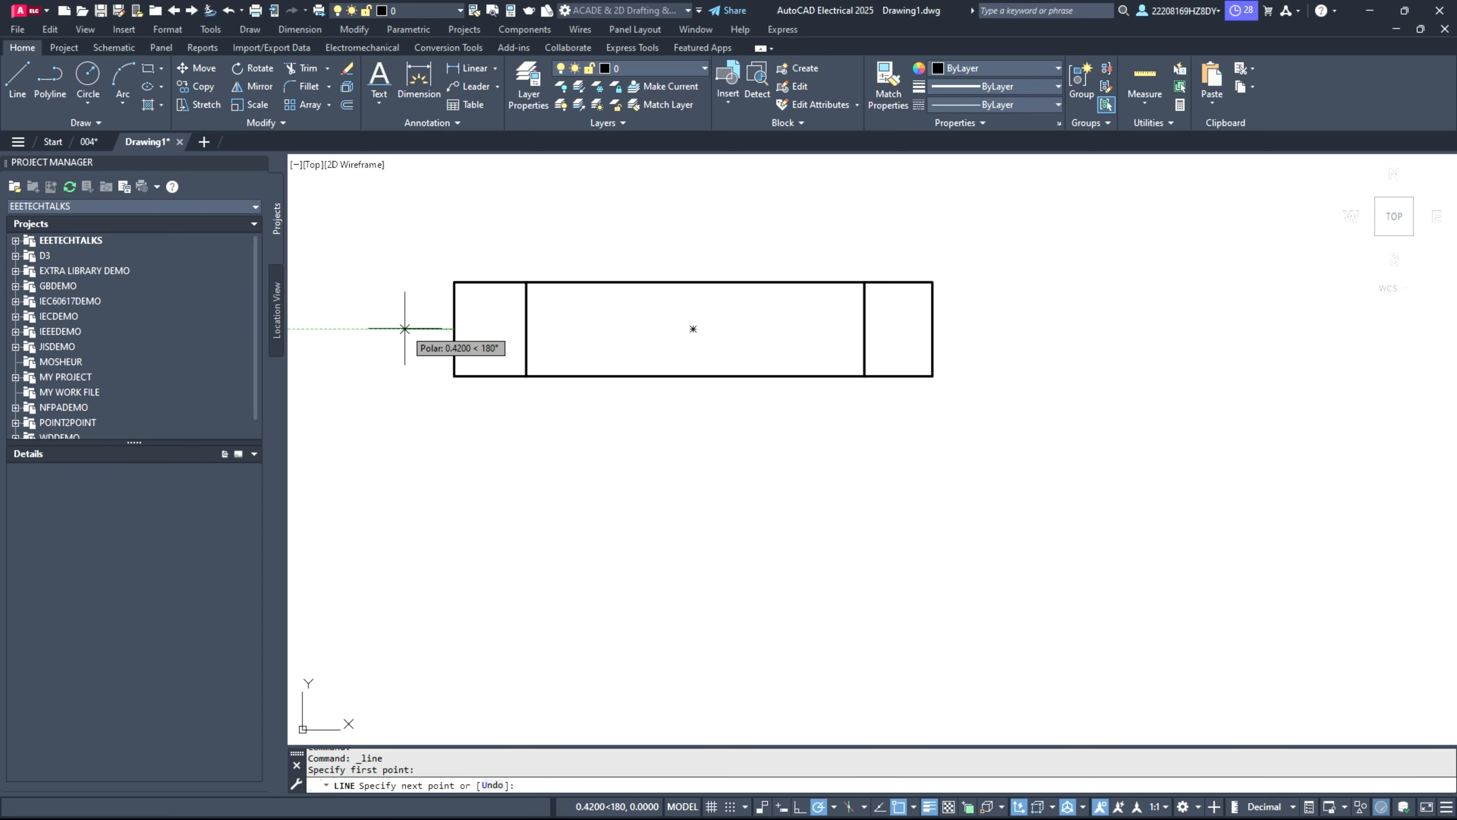
{"action": "left_click", "coordinate": [405, 329]}
{"action": "key", "text": "Return"}
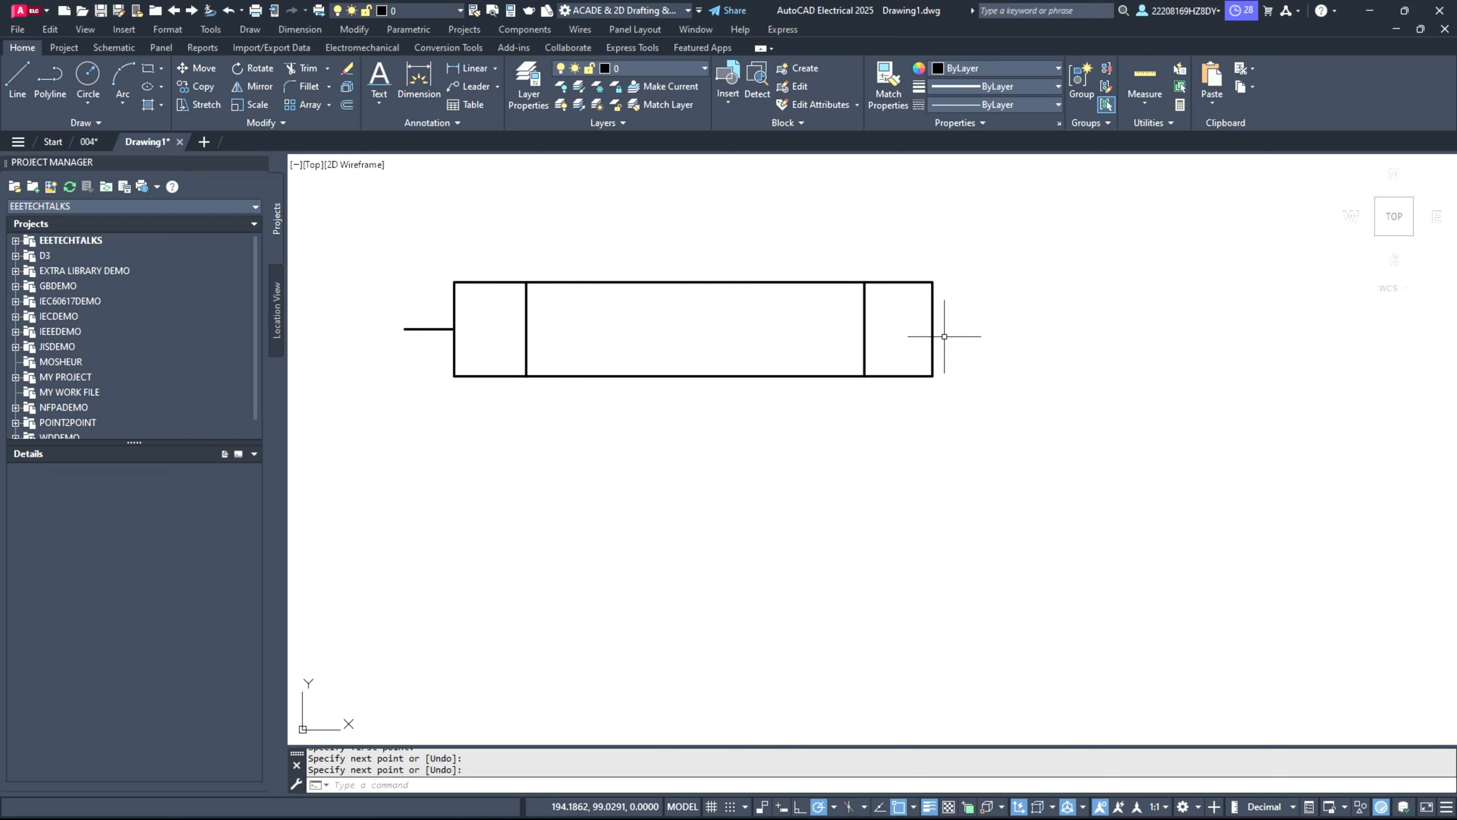
{"action": "key", "text": "Return"}
{"action": "left_click", "coordinate": [934, 329]}
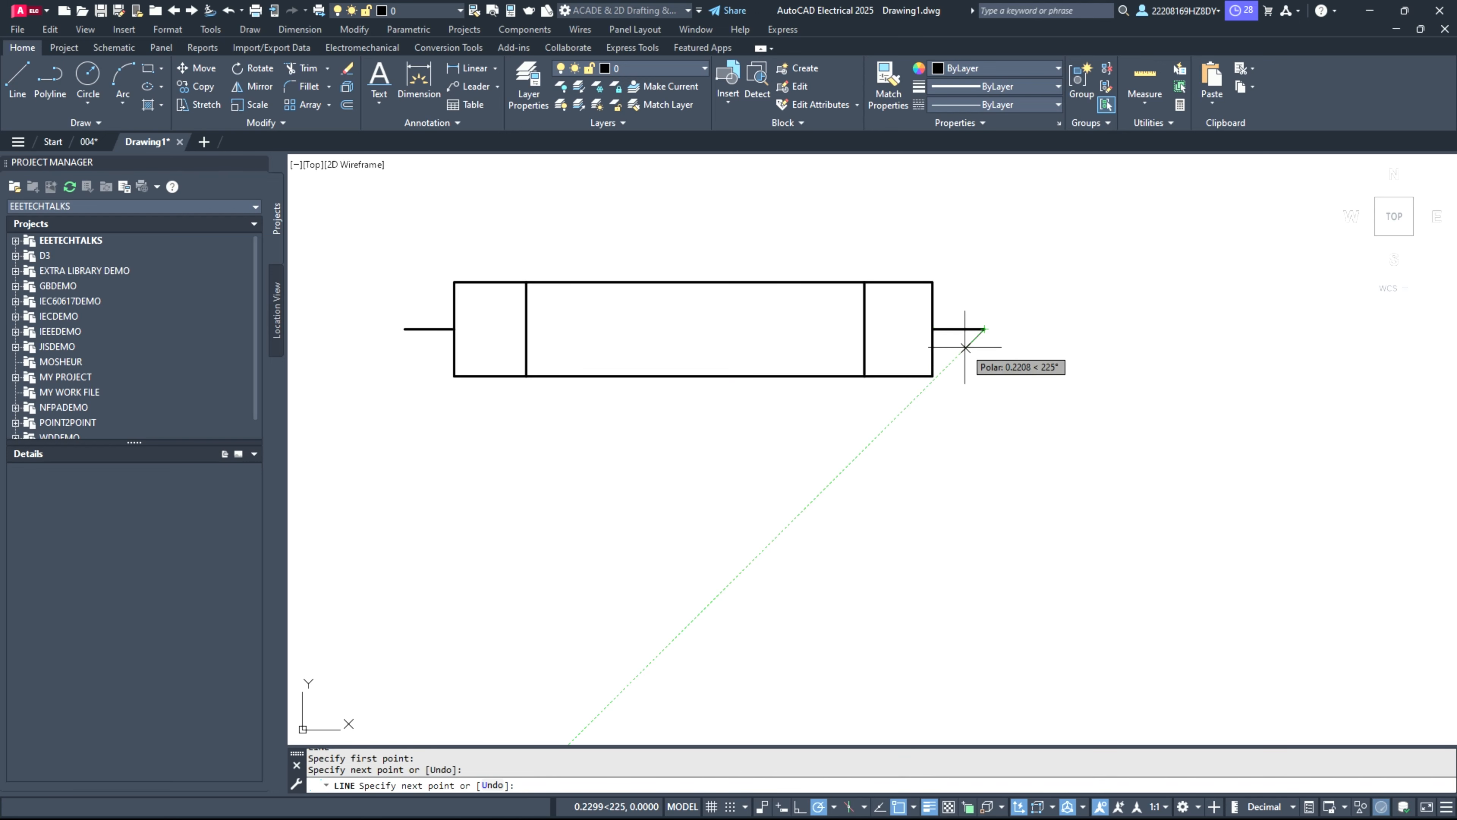
{"action": "left_click", "coordinate": [985, 329]}
{"action": "key", "text": "Return"}
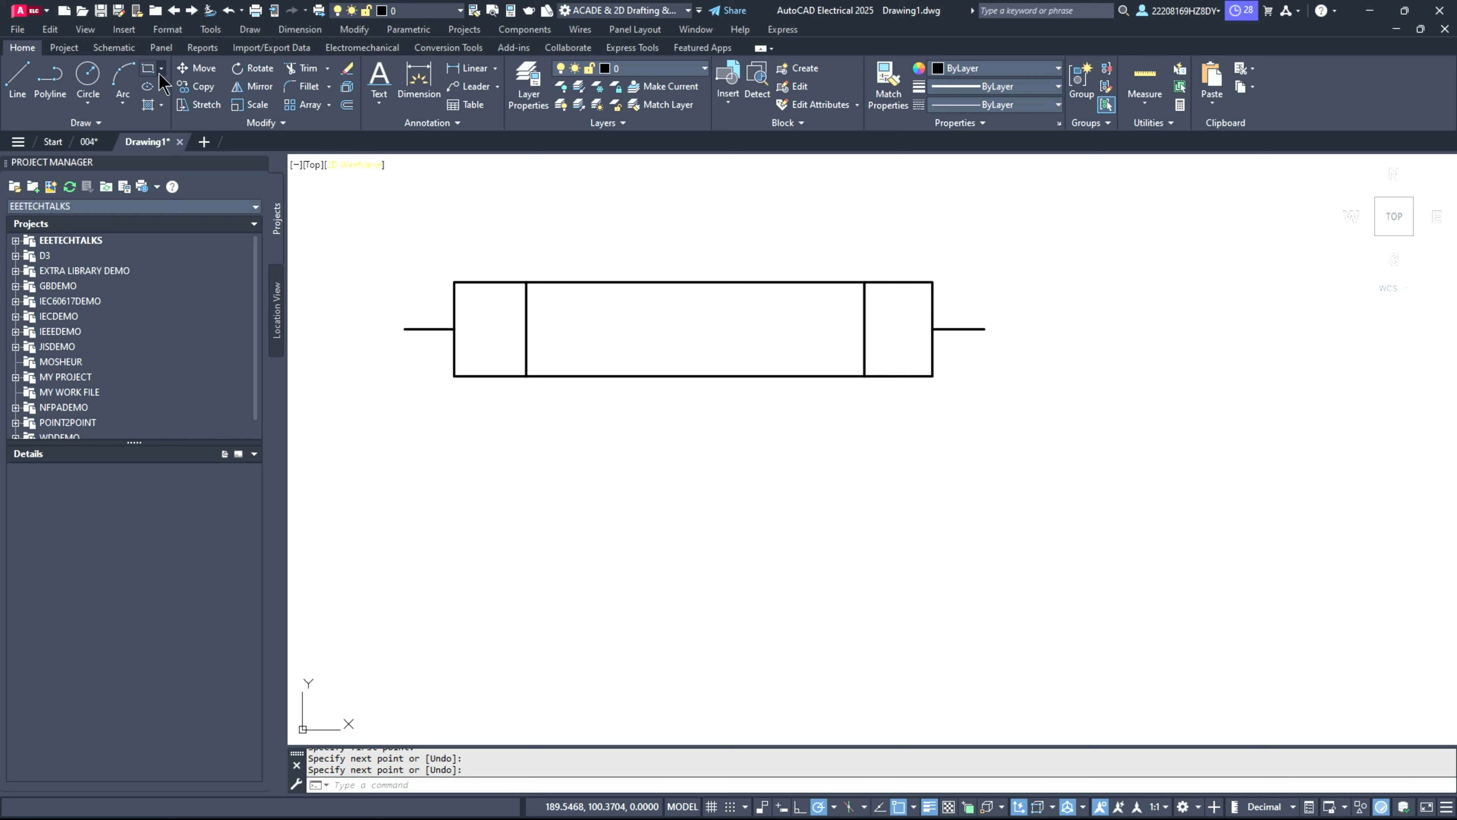
Step: Draw a second horizontal rectangle about 4.1 by 0.7 units below the rectangle with the leads
{"action": "left_click", "coordinate": [145, 71]}
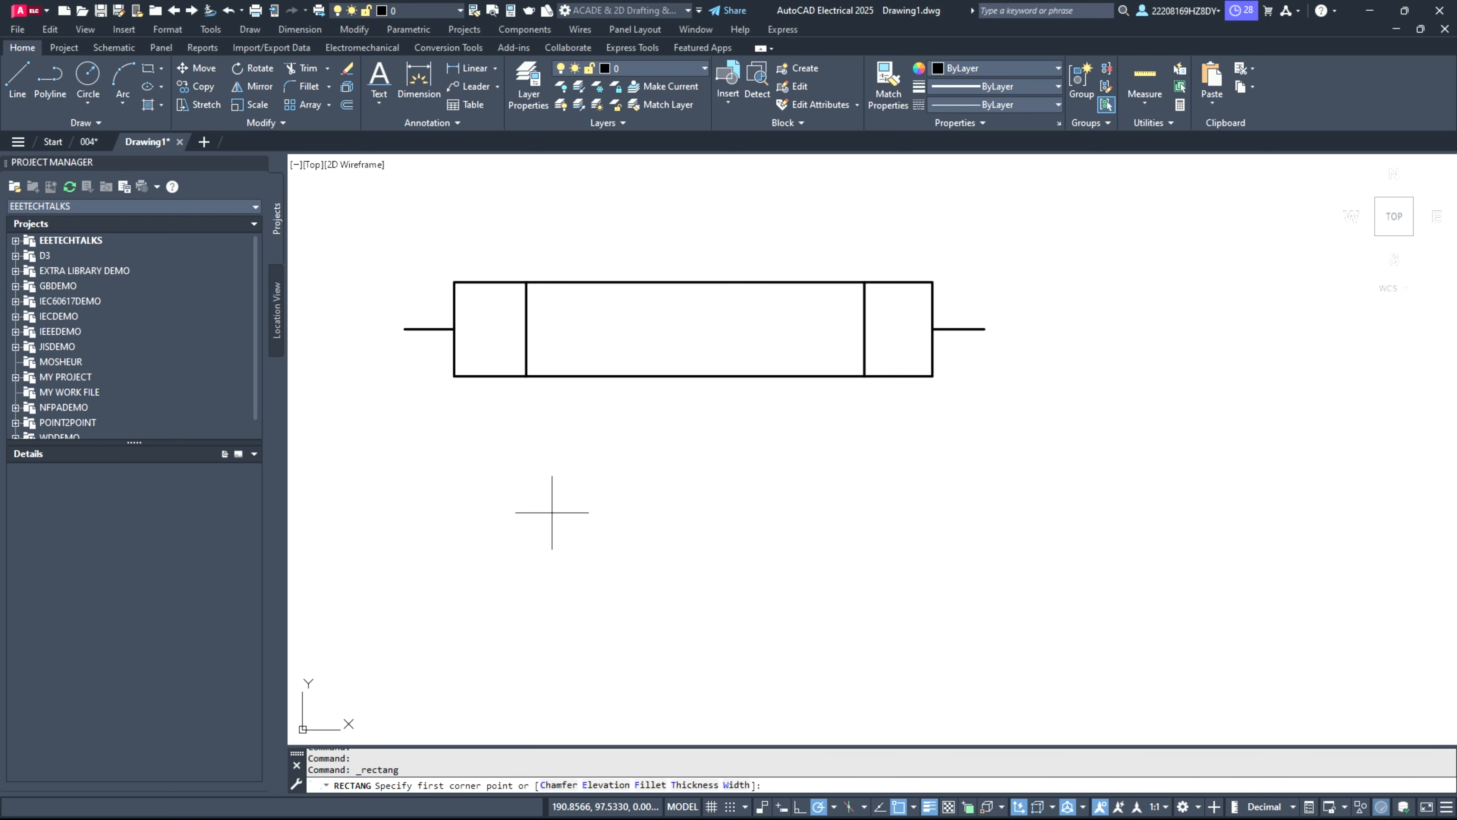
{"action": "left_click", "coordinate": [458, 468]}
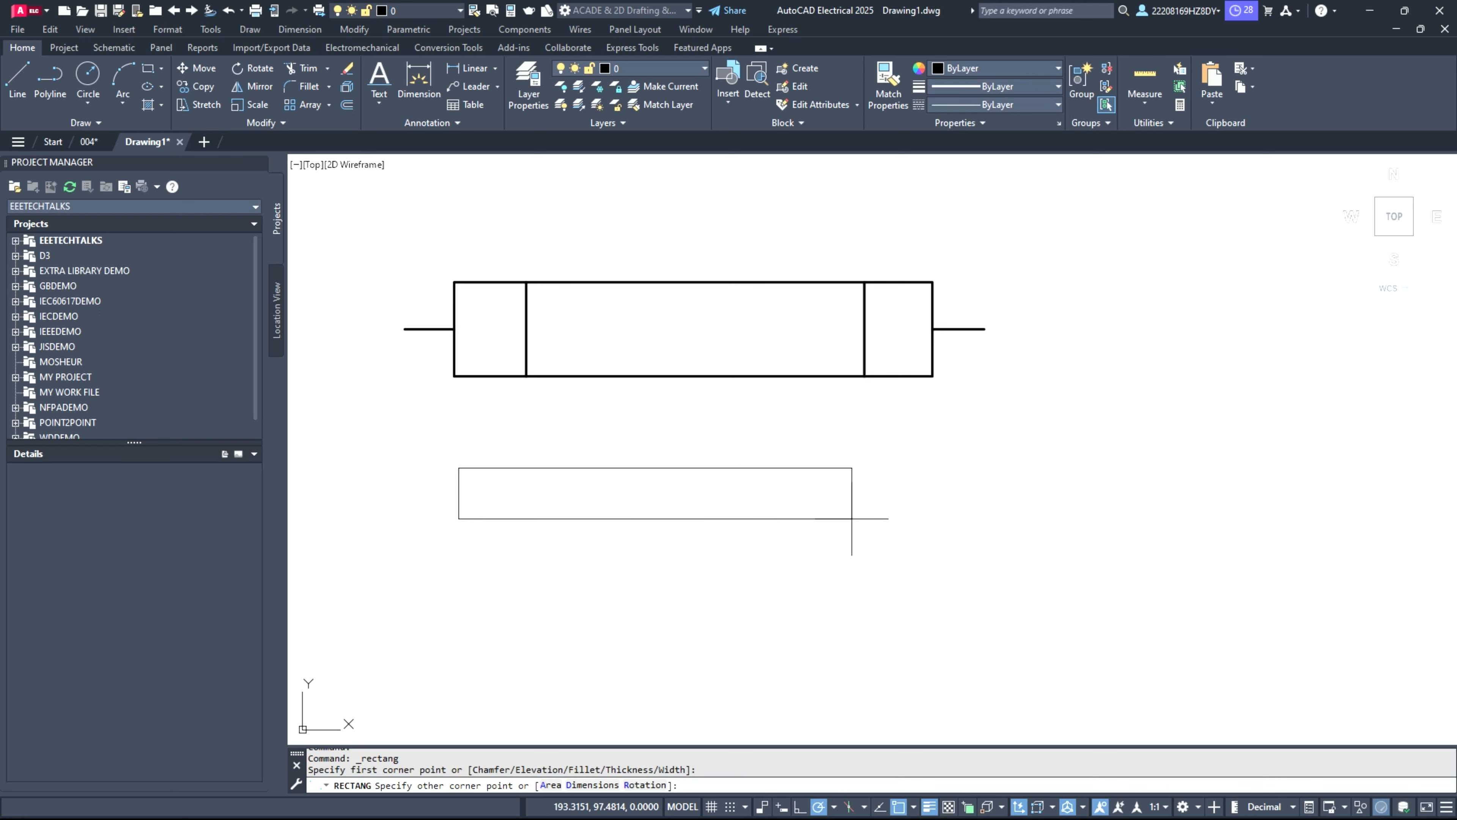
{"action": "left_click", "coordinate": [938, 549]}
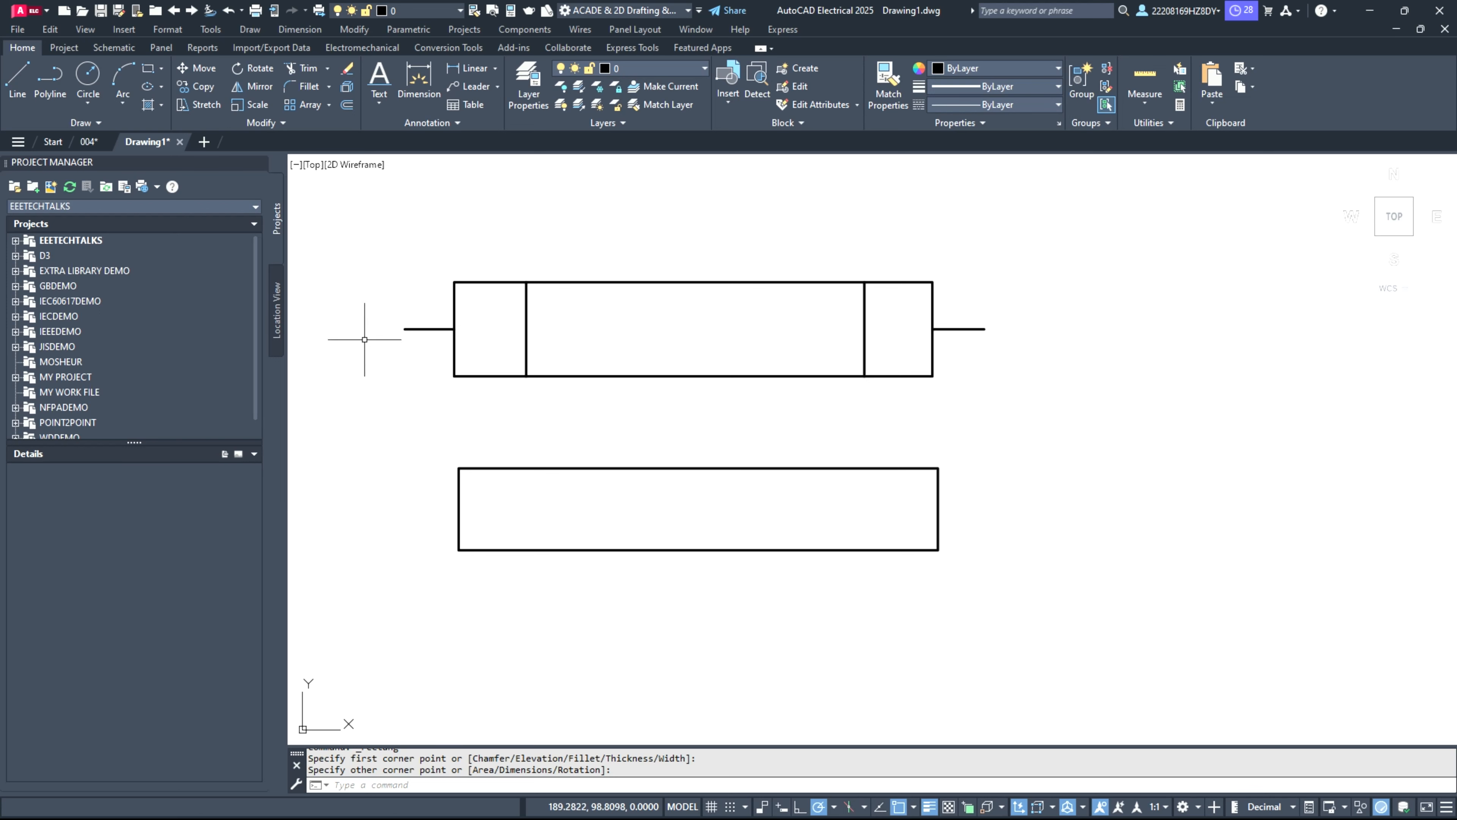
Step: Draw a horizontal line about 5.7 units long through the centre of the lower rectangle, extending past both ends
{"action": "left_click", "coordinate": [18, 80]}
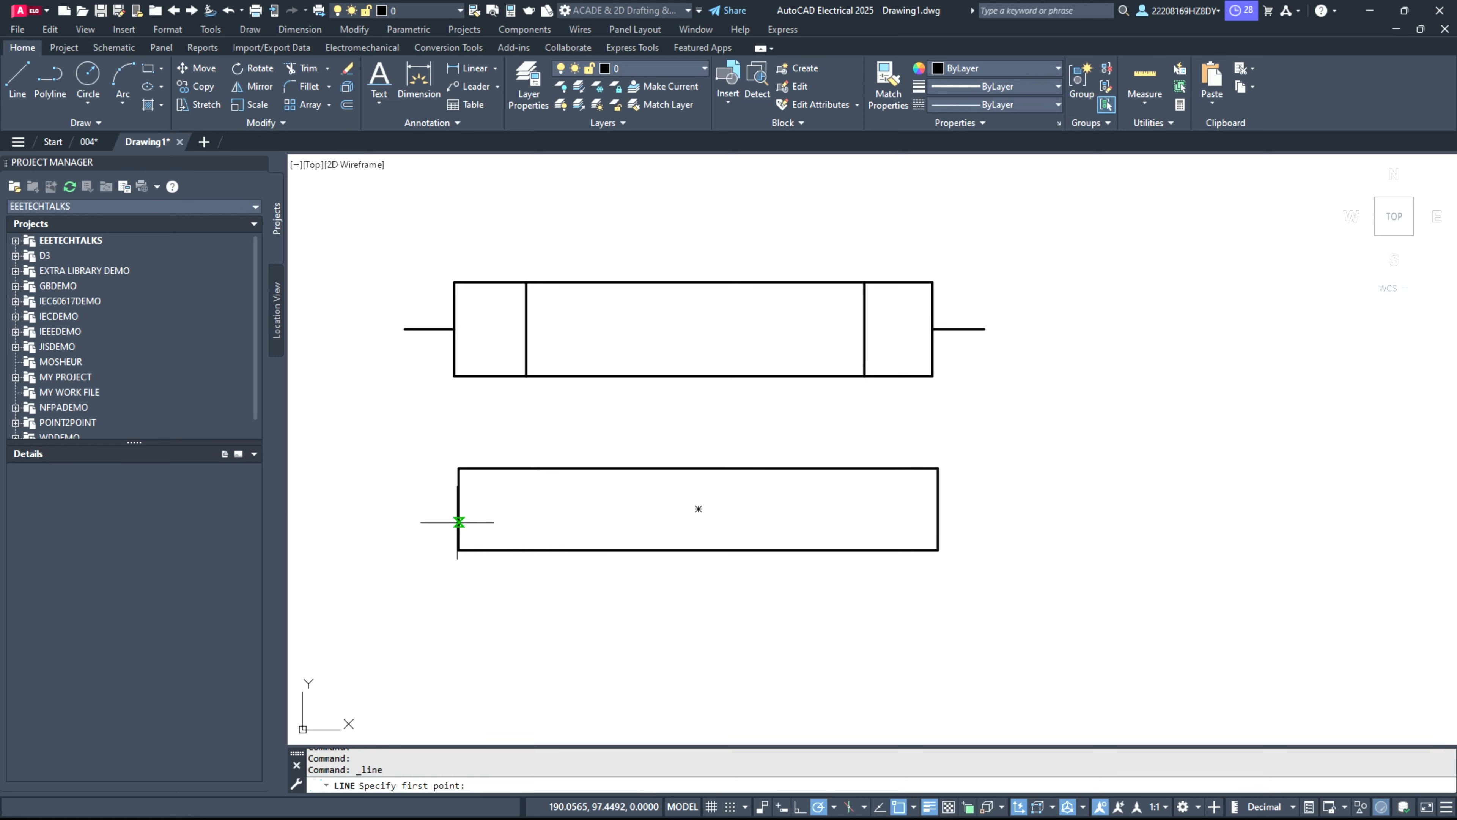
{"action": "left_click", "coordinate": [376, 509]}
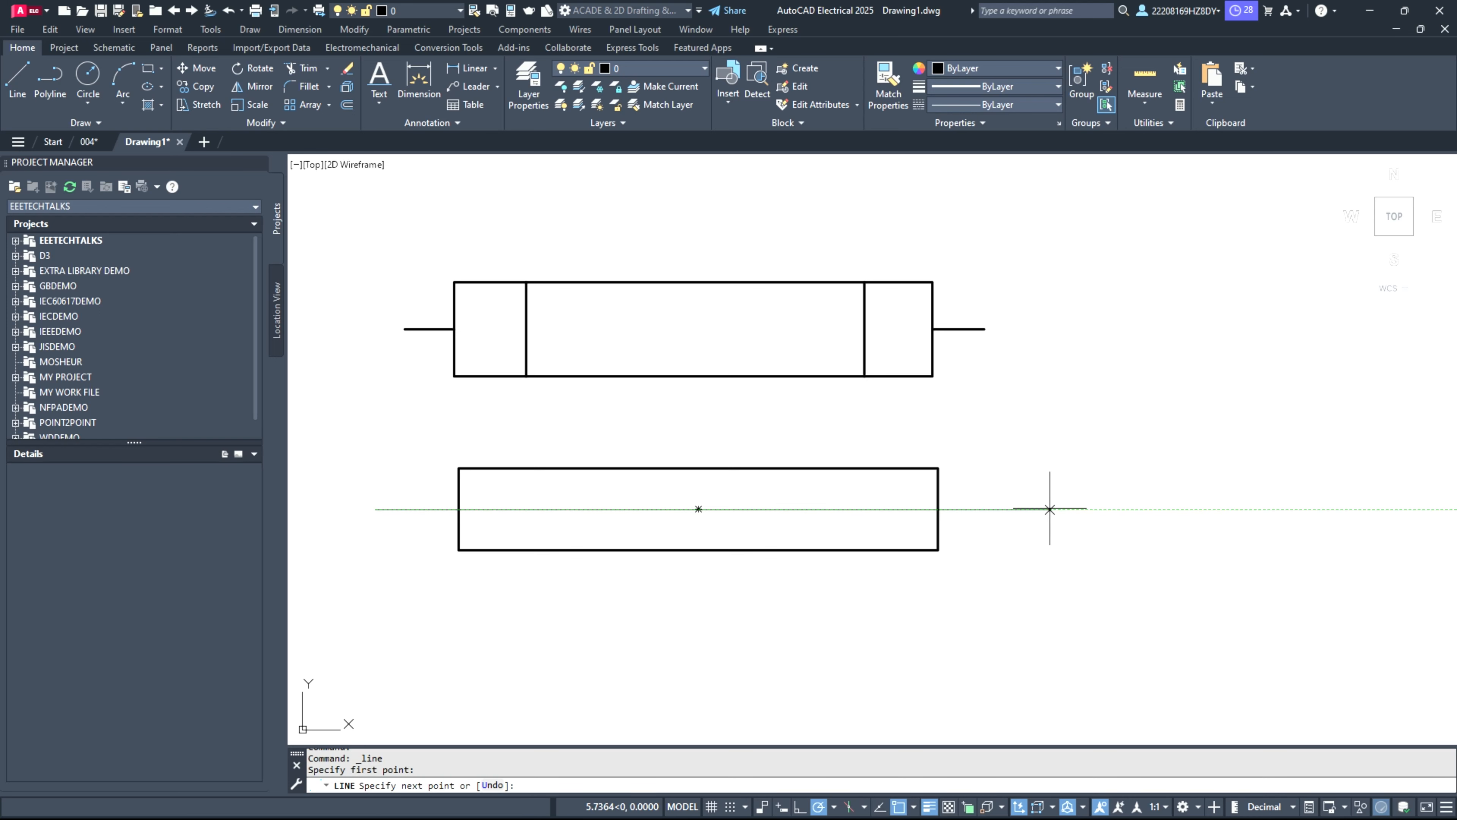
{"action": "left_click", "coordinate": [1049, 509]}
{"action": "key", "text": "Return"}
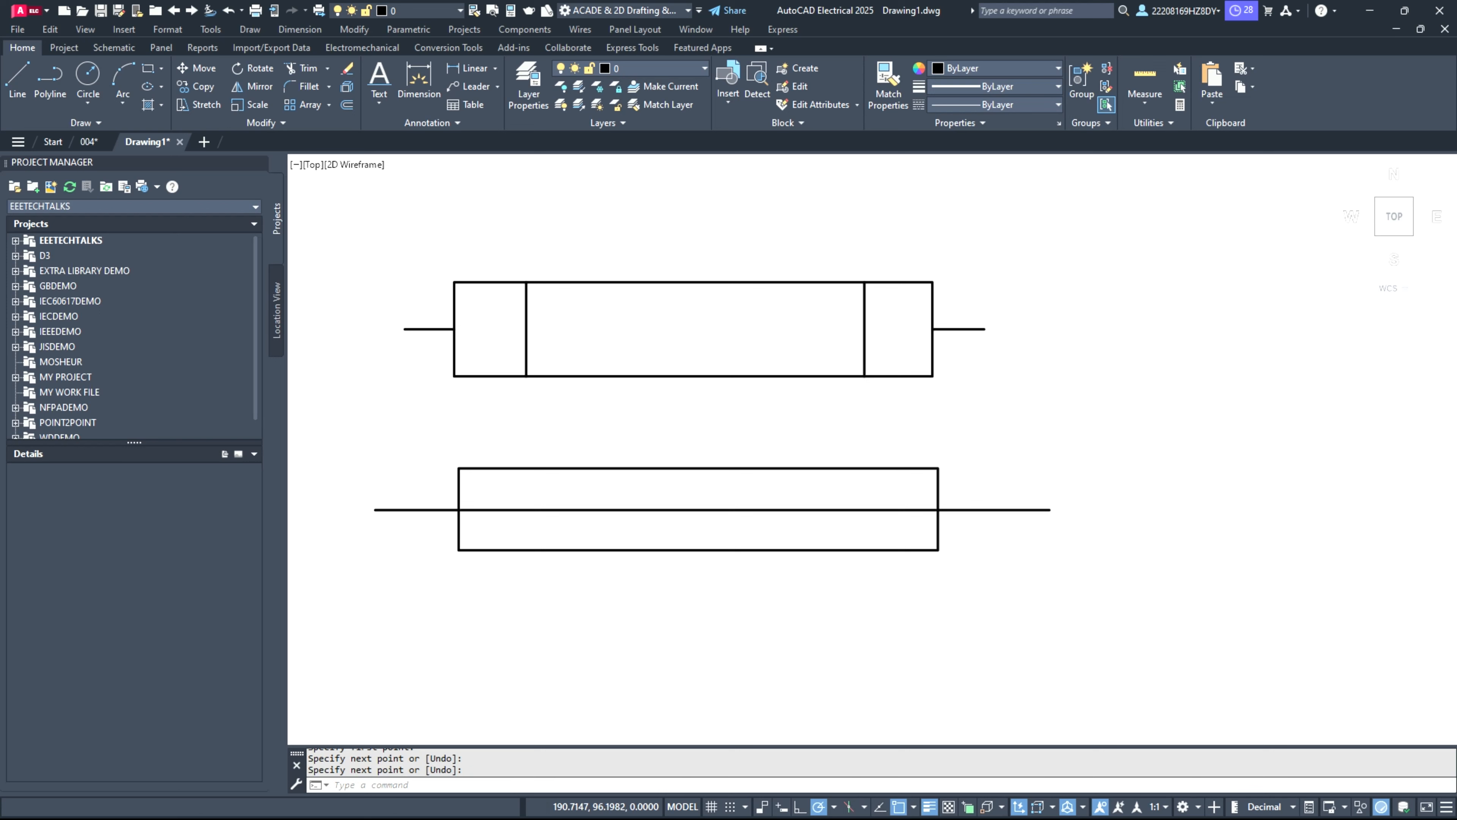
Step: Draw three overlapping circles of about 0.7 units radius in a row below the rectangles, centring each new one on the previous circle's right quadrant
{"action": "scroll", "coordinate": [530, 667], "scroll_direction": "down", "scroll_amount": 2}
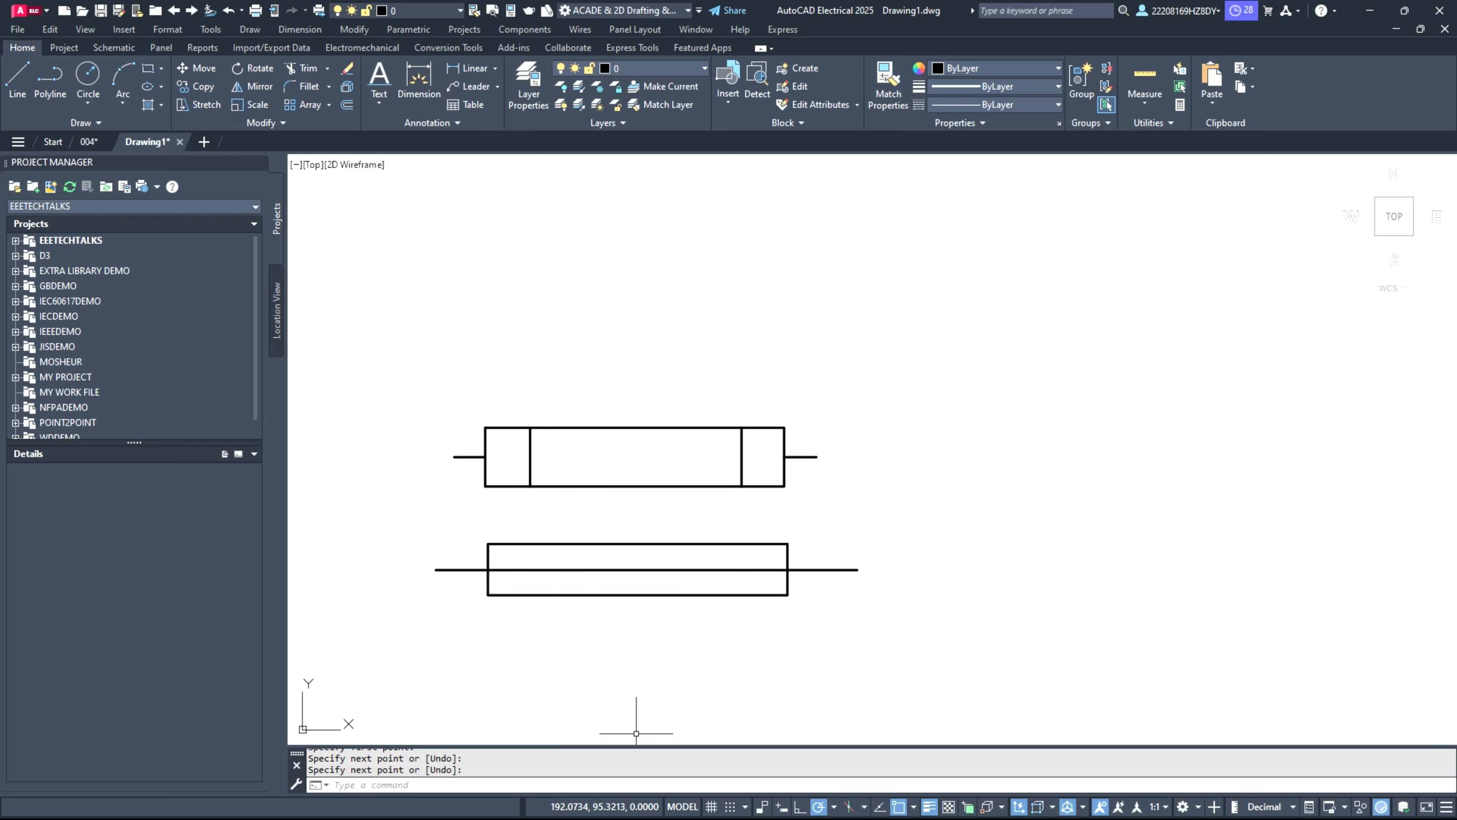
{"action": "scroll", "coordinate": [552, 308], "scroll_direction": "down", "scroll_amount": 2}
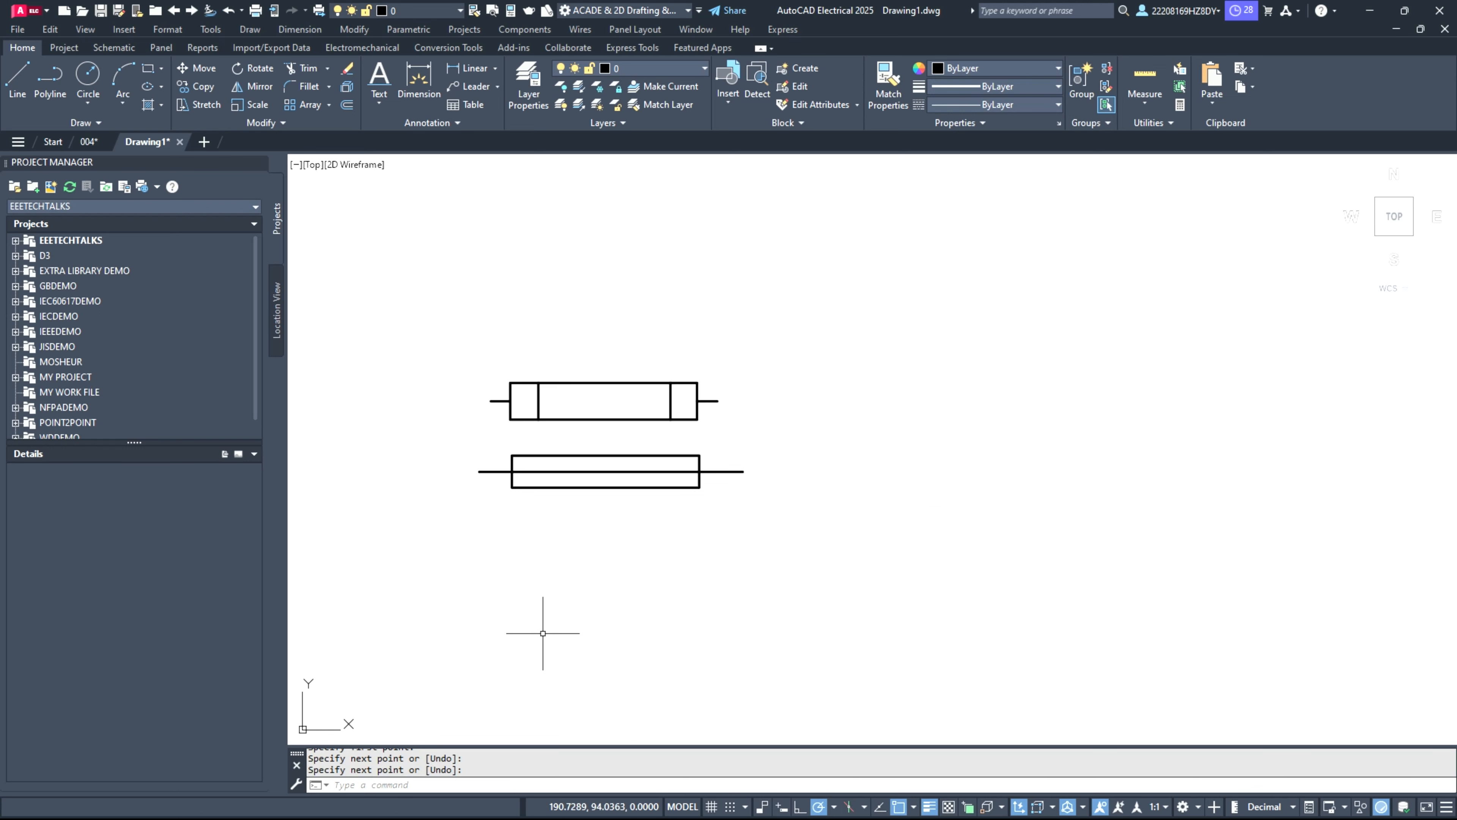
{"action": "scroll", "coordinate": [518, 639], "scroll_direction": "up", "scroll_amount": 4}
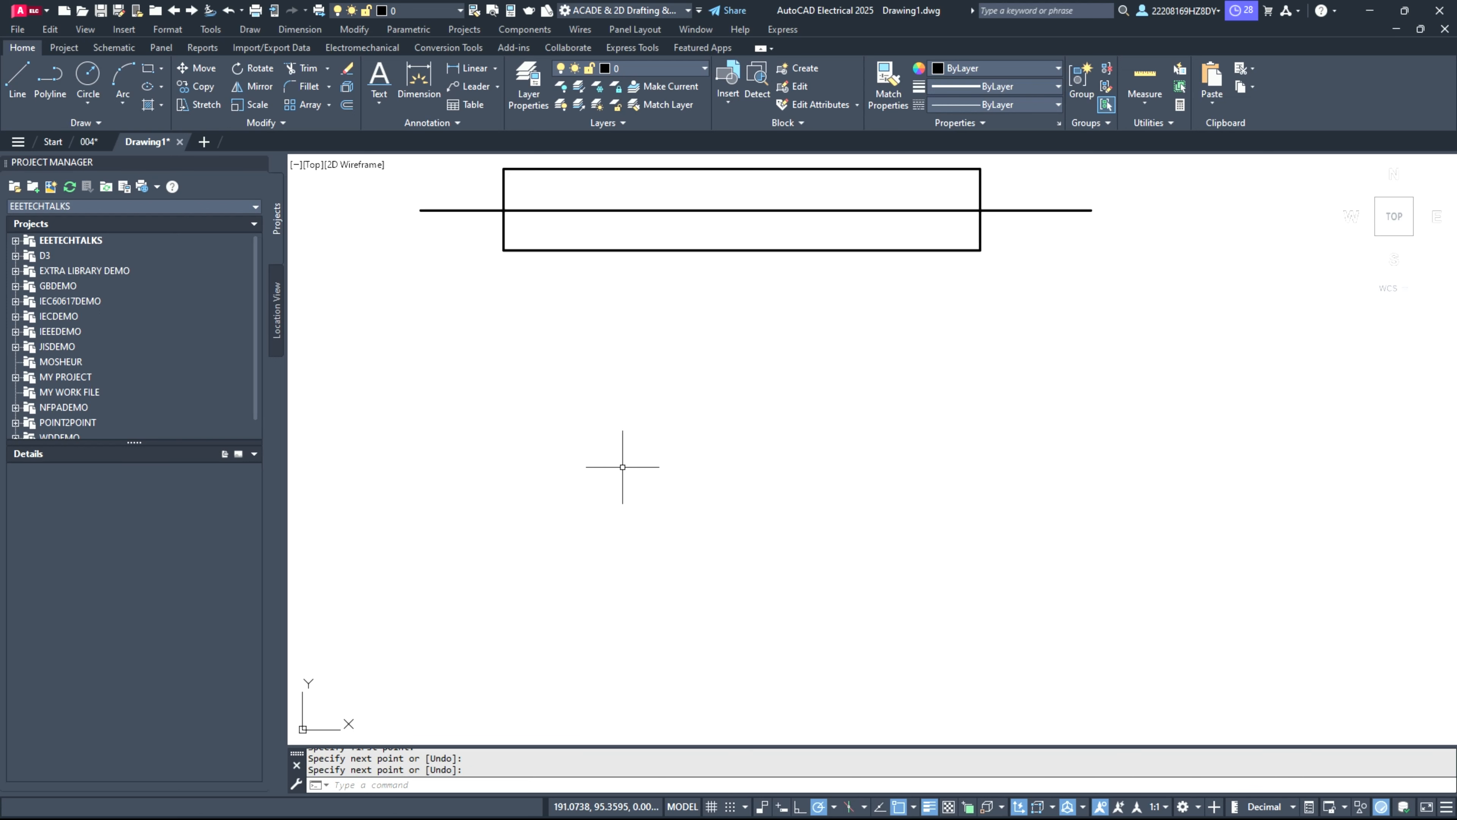
{"action": "left_click", "coordinate": [97, 82]}
{"action": "left_click", "coordinate": [570, 465]}
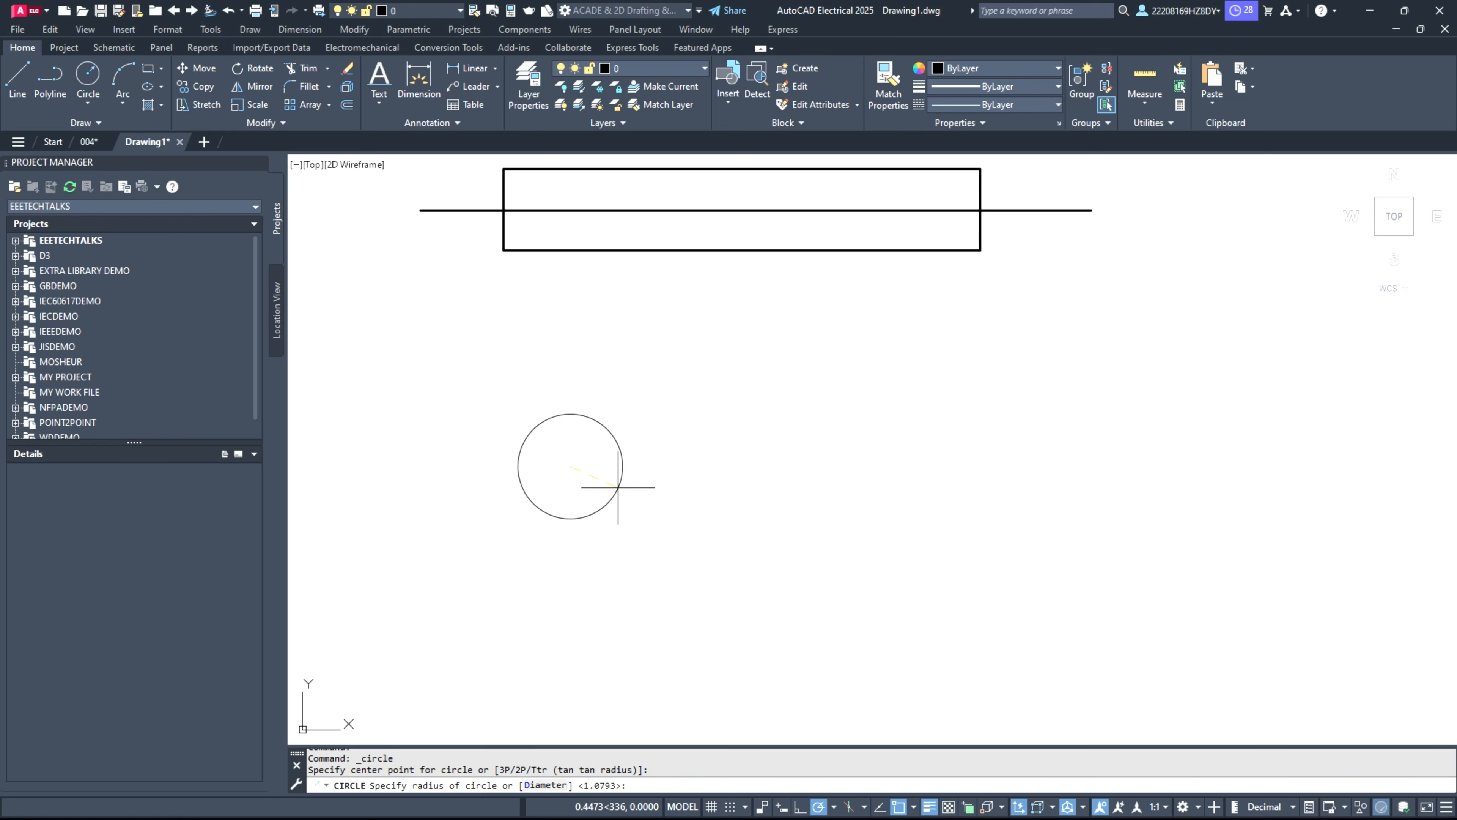
{"action": "left_click", "coordinate": [647, 494]}
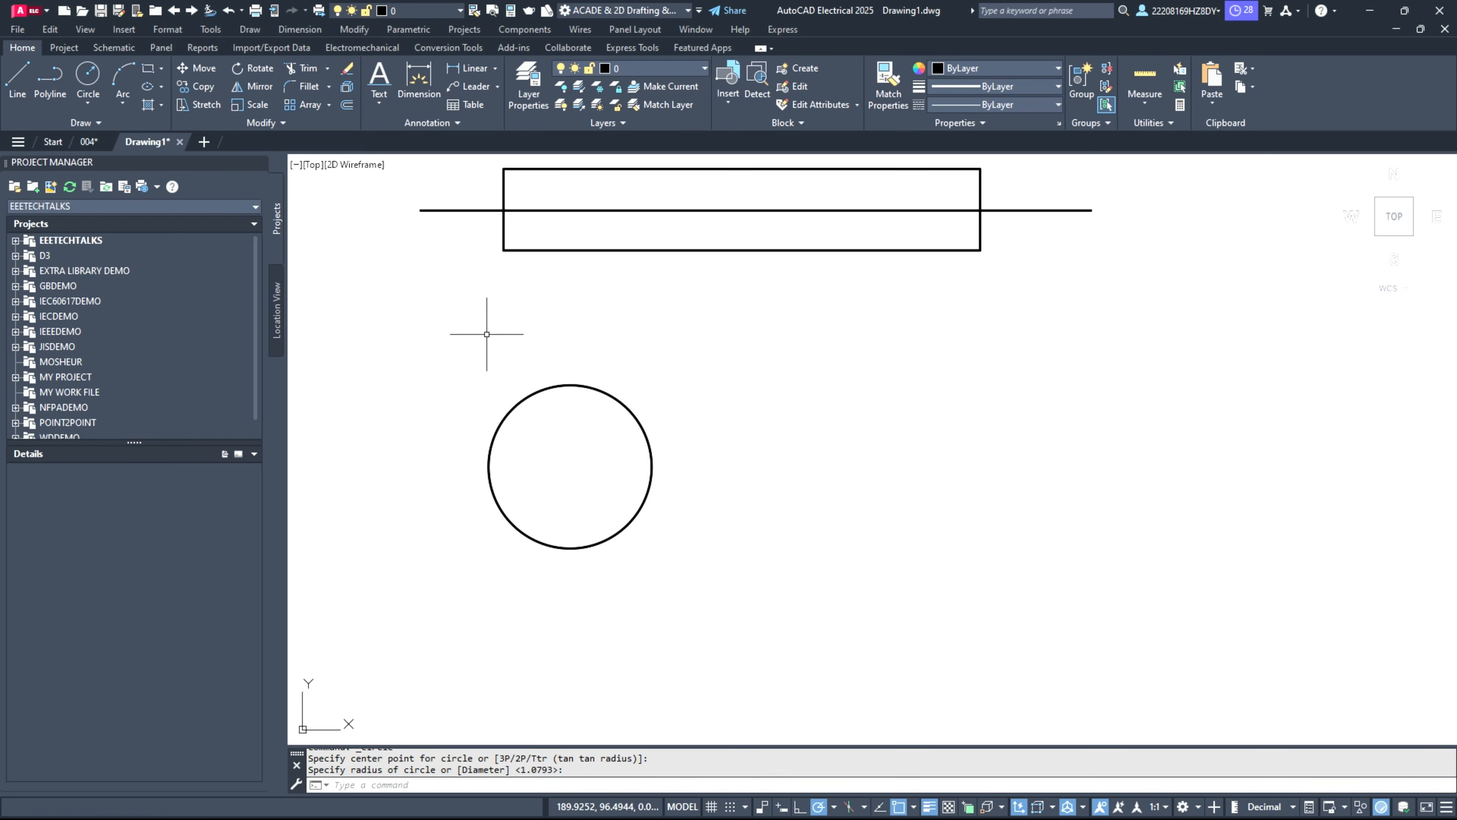
{"action": "left_click", "coordinate": [99, 67]}
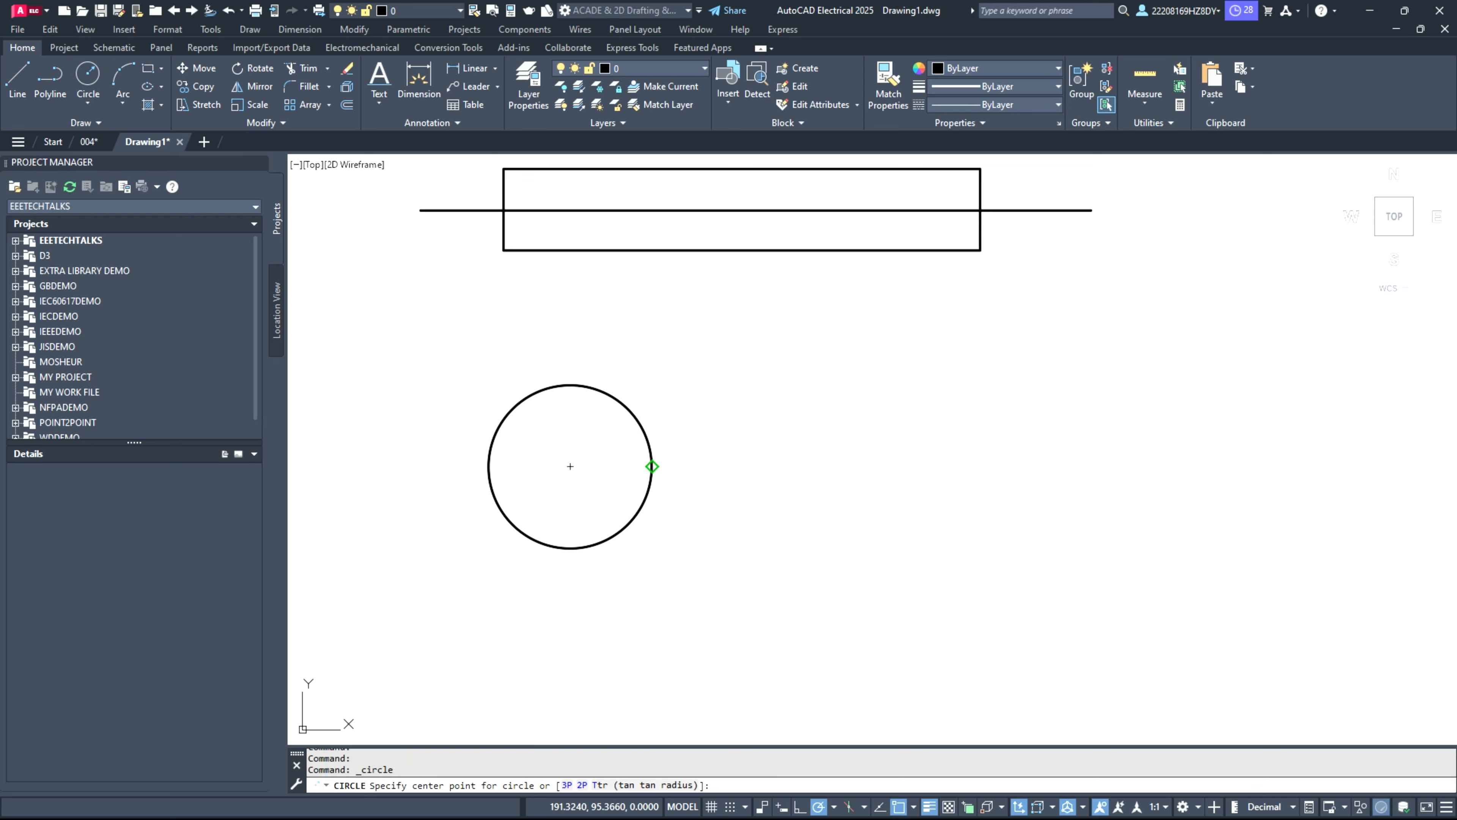
{"action": "left_click", "coordinate": [651, 466]}
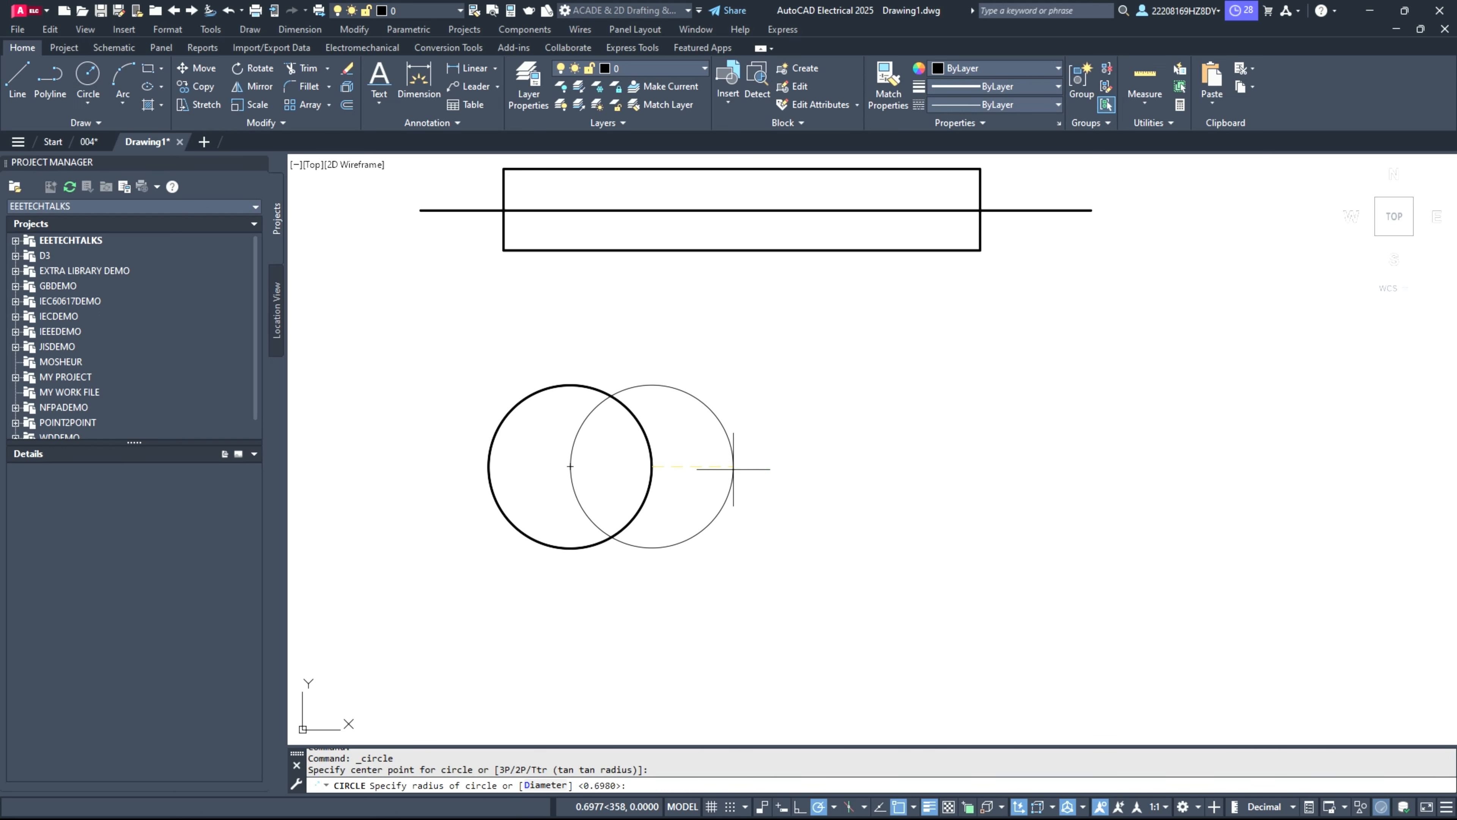
{"action": "left_click", "coordinate": [735, 465]}
{"action": "key", "text": "Return"}
{"action": "left_click", "coordinate": [735, 465]}
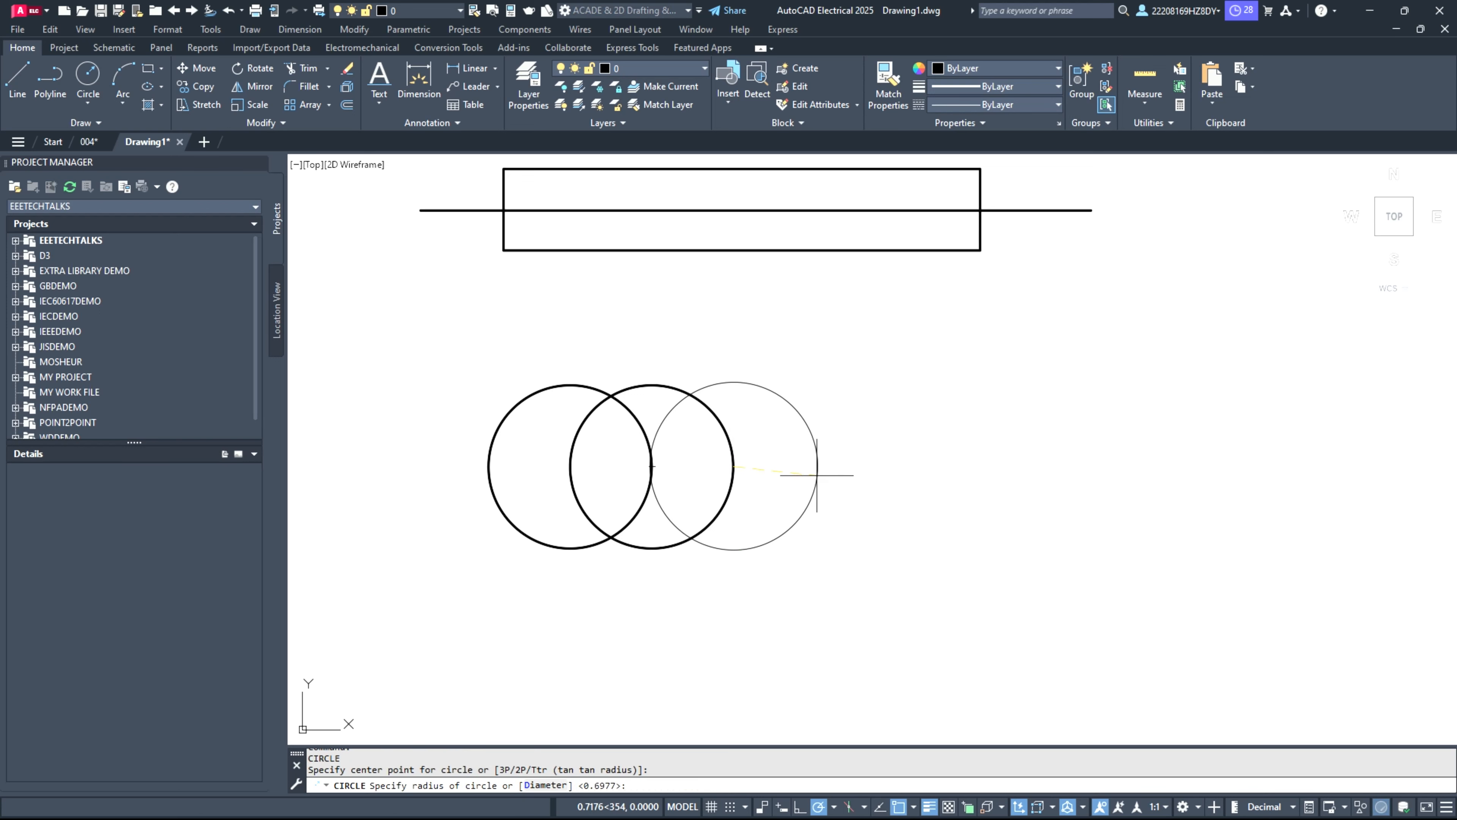
{"action": "left_click", "coordinate": [817, 475]}
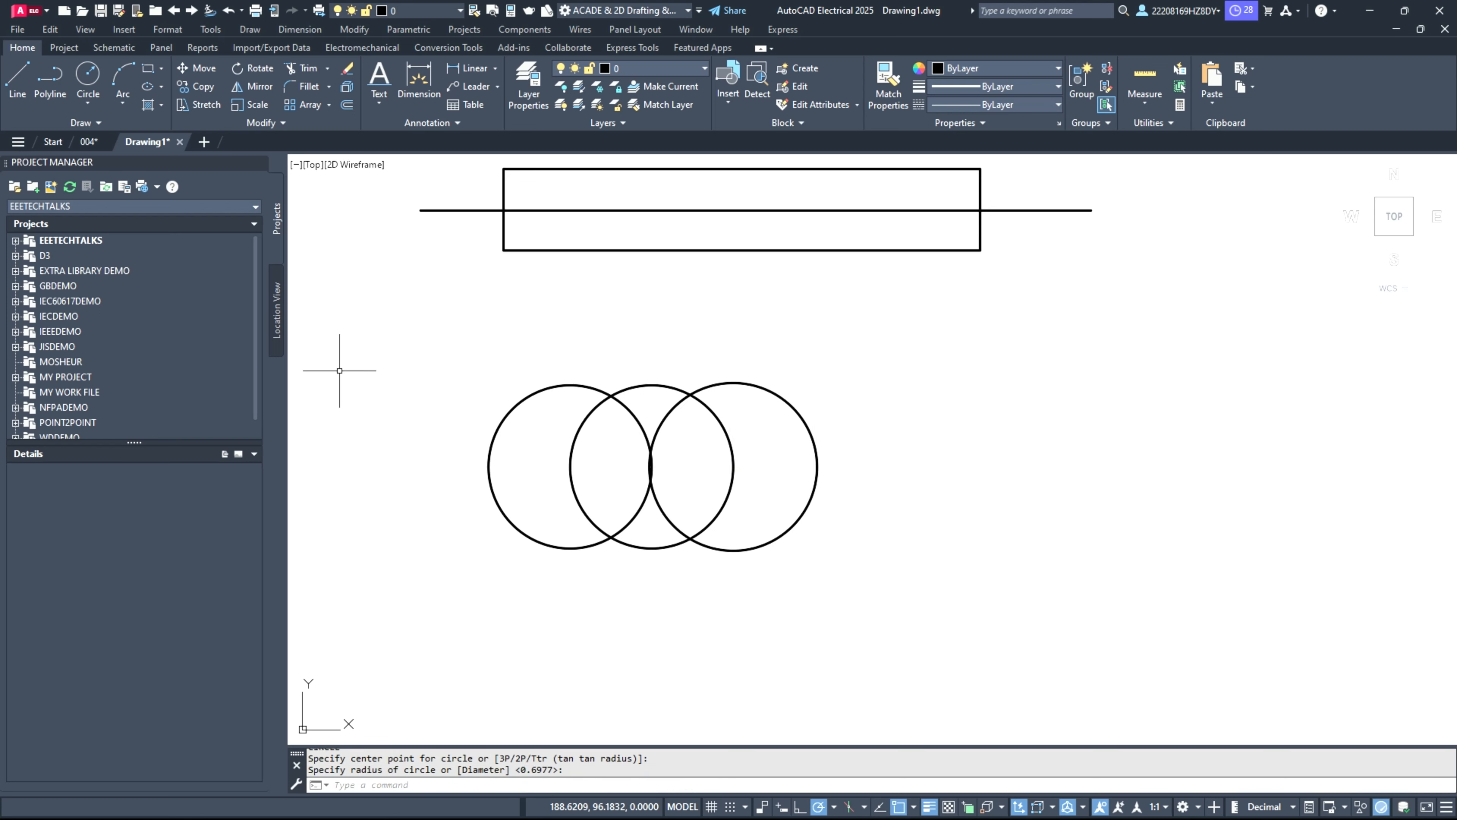
Step: Draw horizontal leads about 1 unit long outward from the left quadrant of the first circle and the right quadrant of the third
{"action": "left_click", "coordinate": [19, 86]}
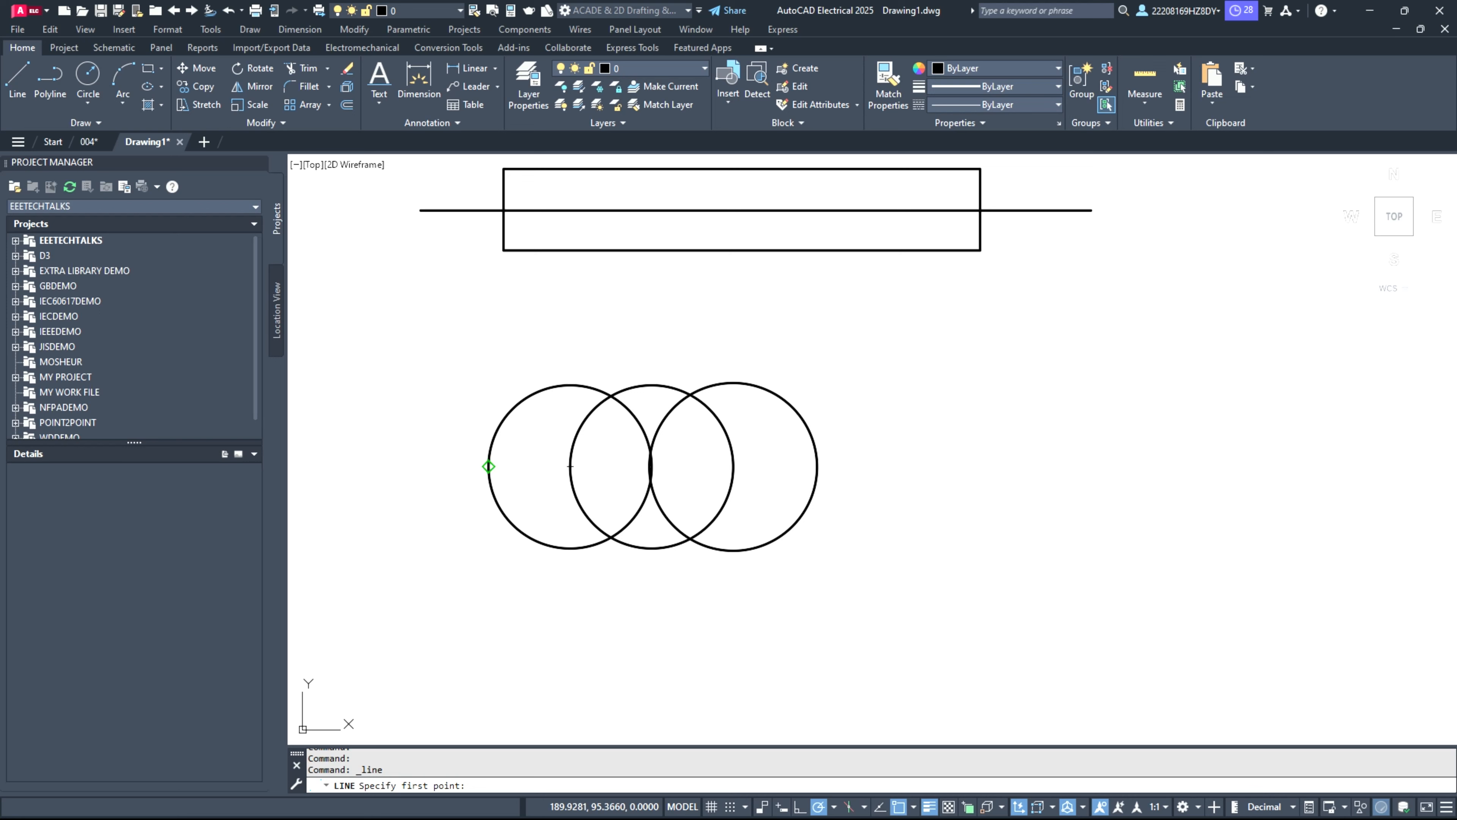
{"action": "left_click", "coordinate": [488, 466]}
{"action": "left_click", "coordinate": [357, 466]}
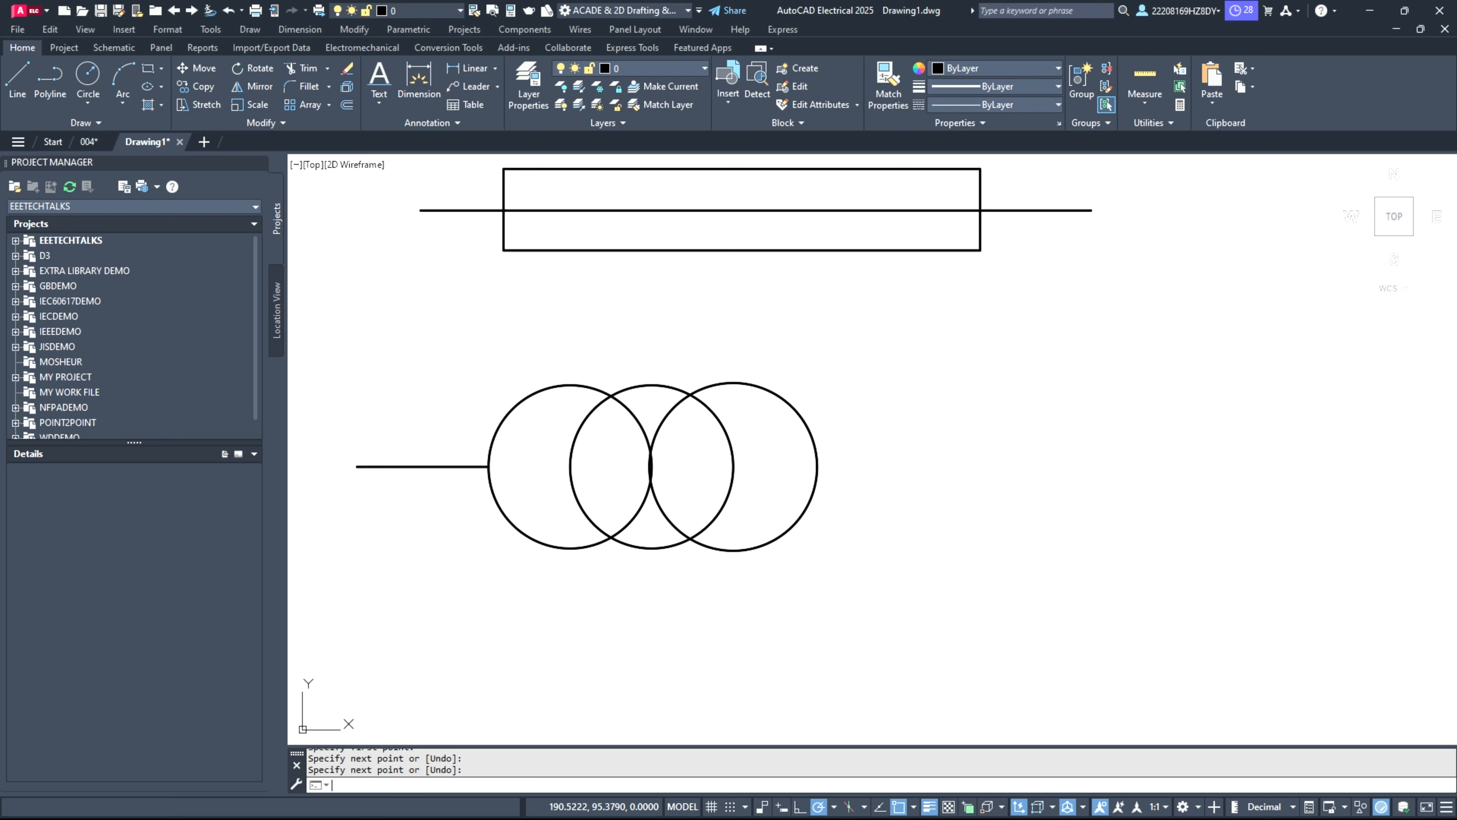
{"action": "key", "text": "Return"}
{"action": "key", "text": "Return"}
{"action": "left_click", "coordinate": [818, 466]}
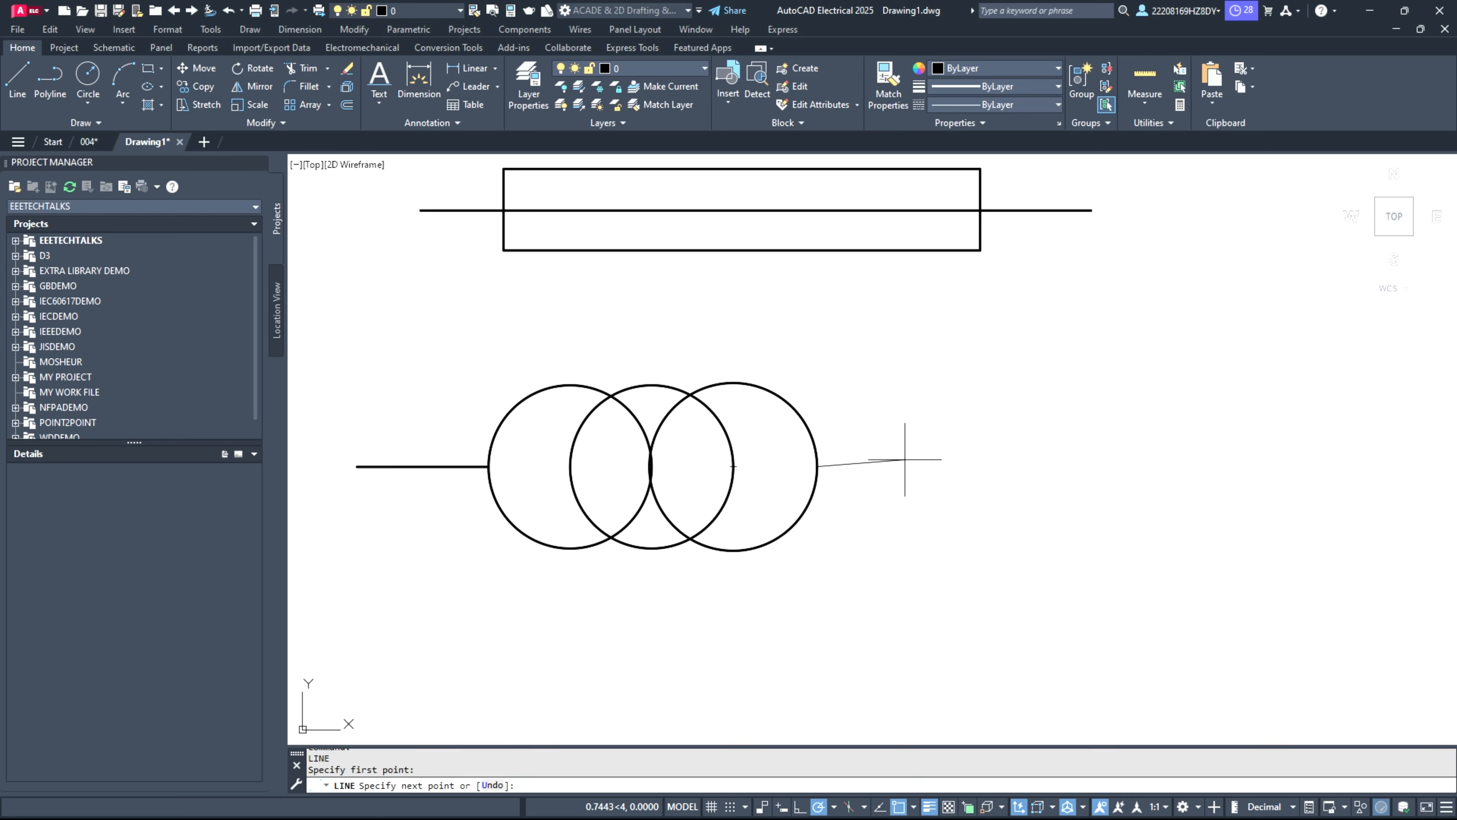
{"action": "left_click", "coordinate": [928, 466]}
{"action": "key", "text": "Return"}
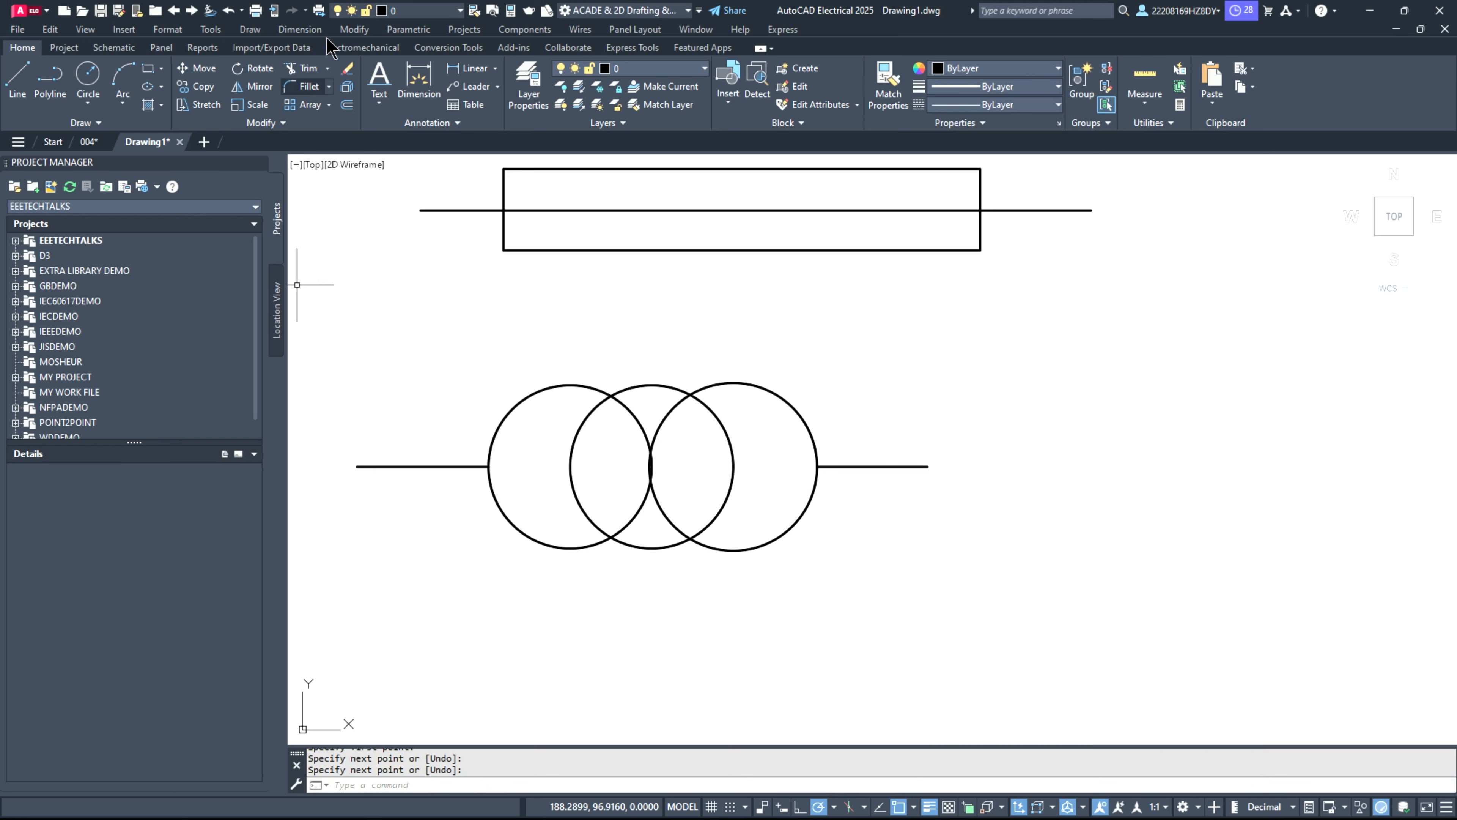
Step: Trim the three circles to a single wave, keeping the first circle's upper half and the third circle's lower half
{"action": "left_click", "coordinate": [303, 69]}
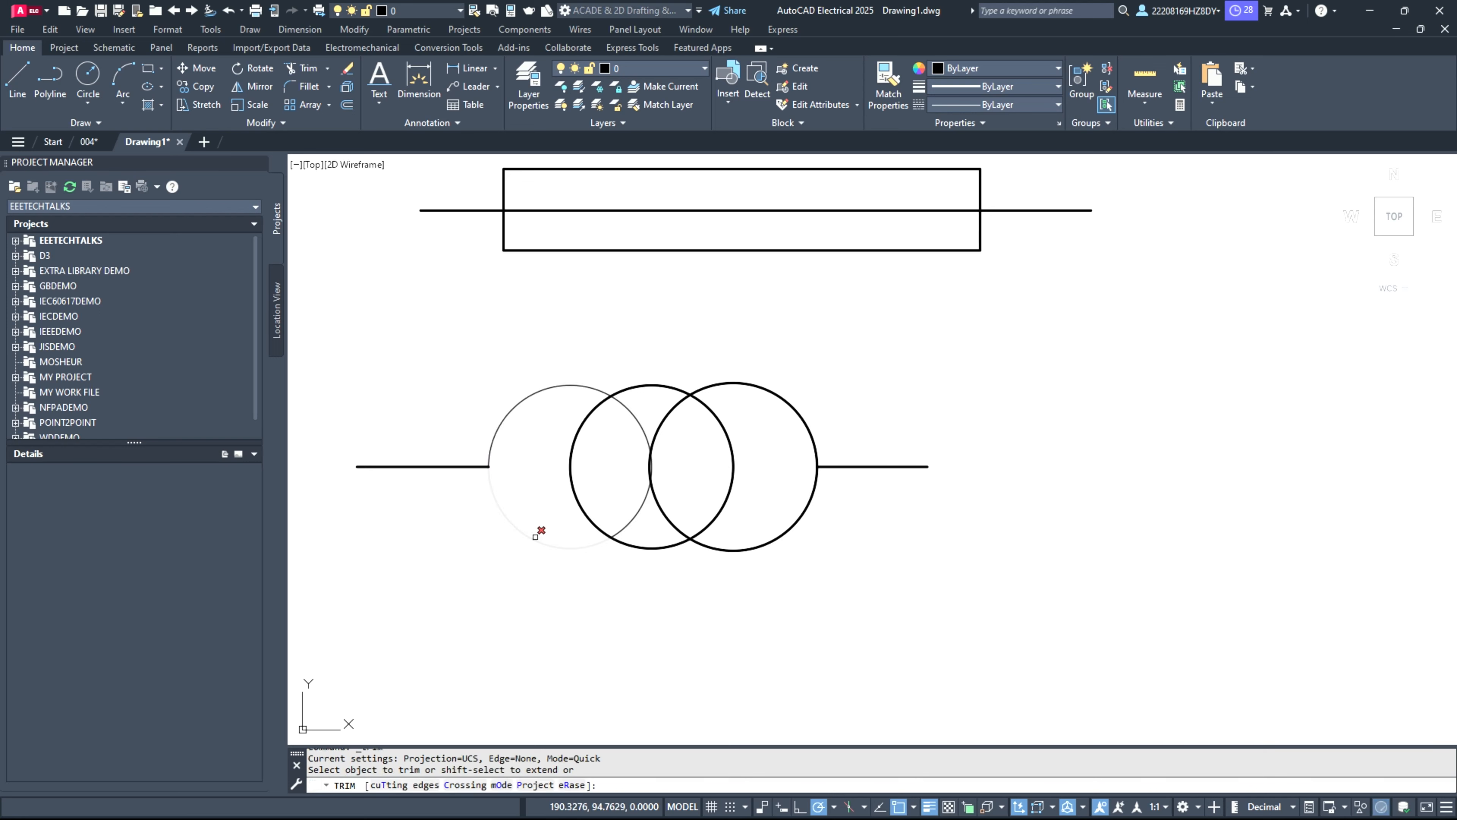
{"action": "left_click", "coordinate": [535, 537]}
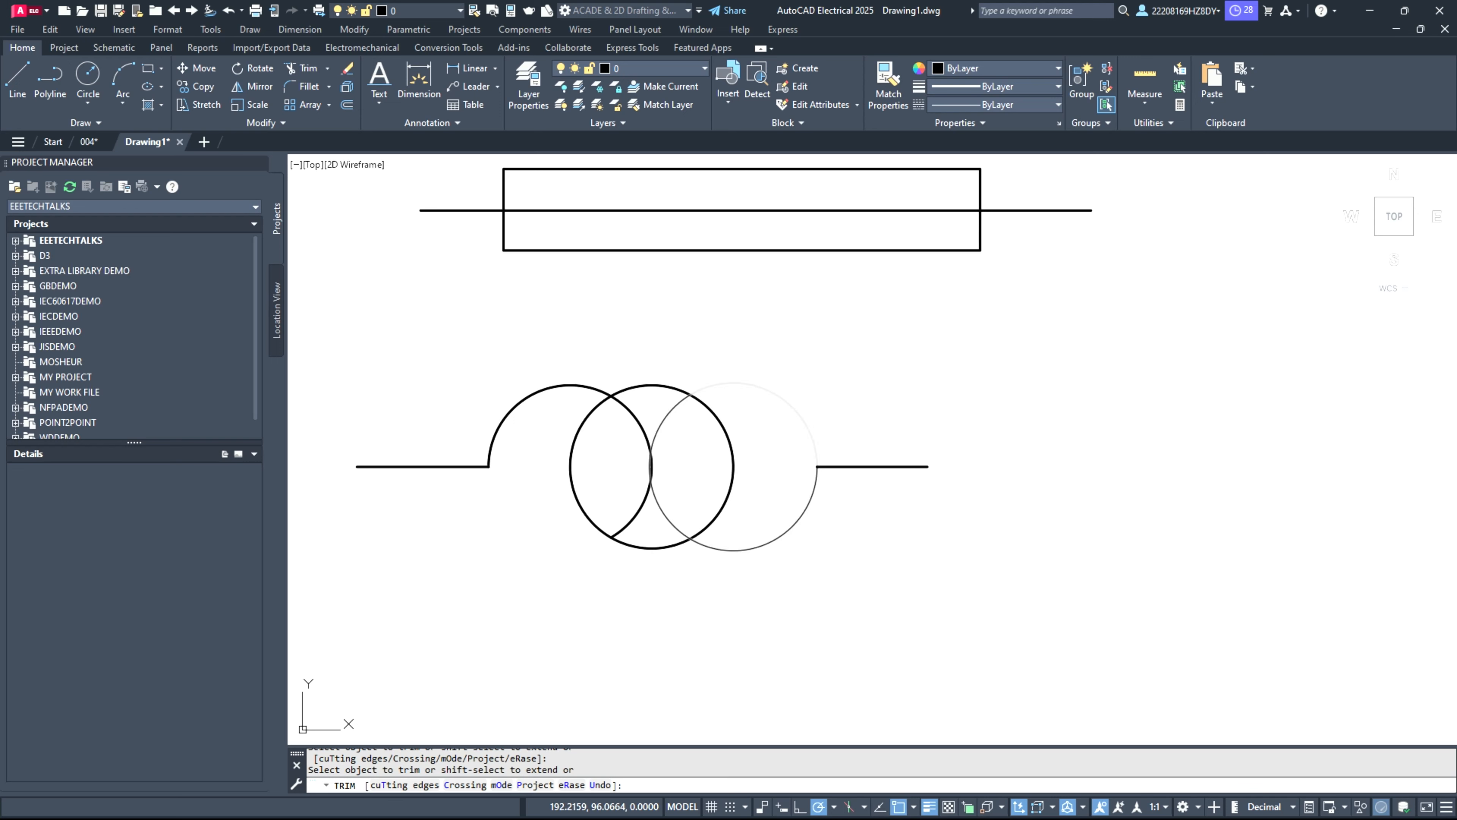
{"action": "left_click", "coordinate": [734, 383]}
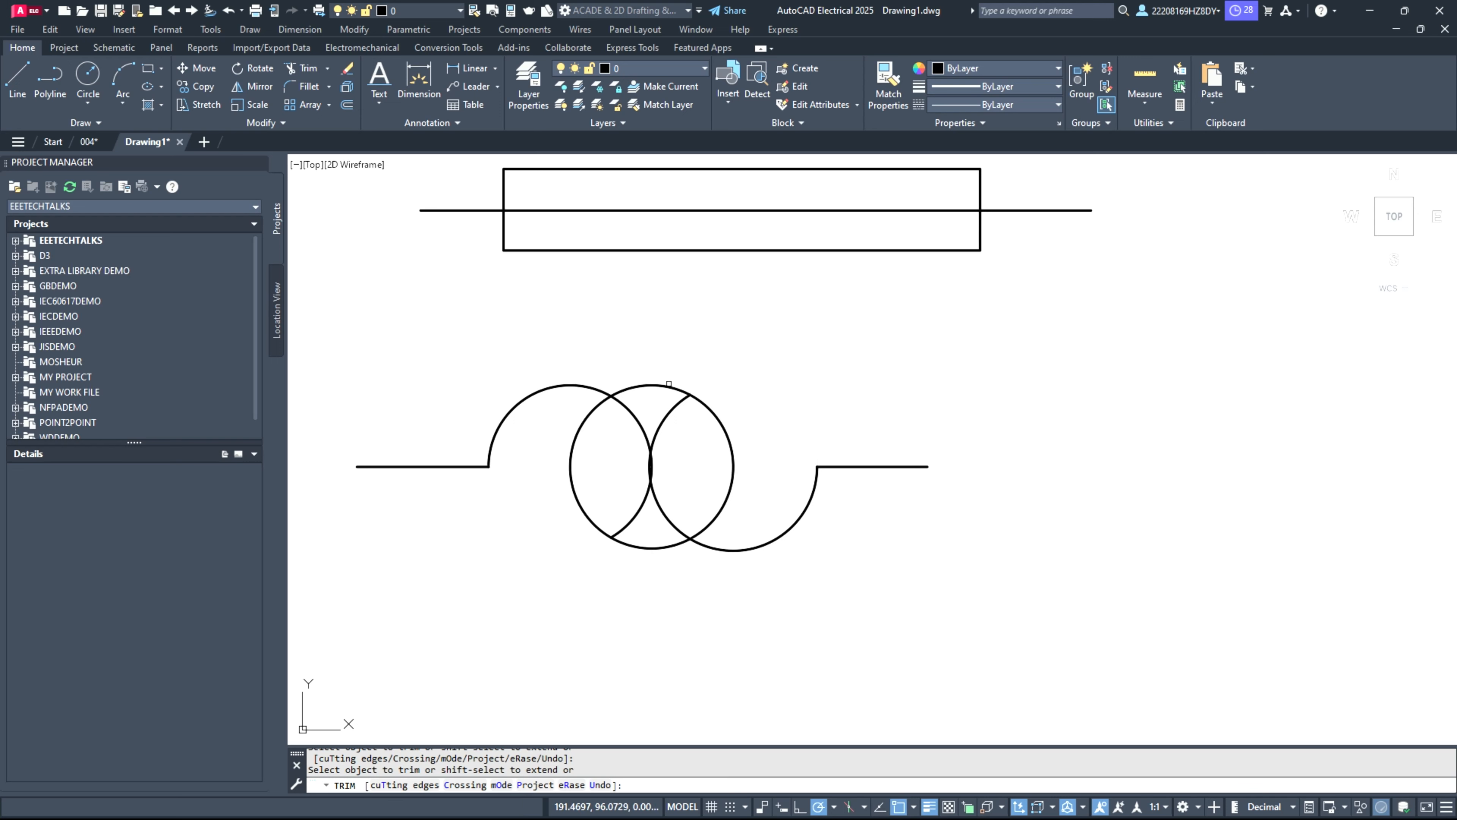
{"action": "left_click", "coordinate": [720, 422]}
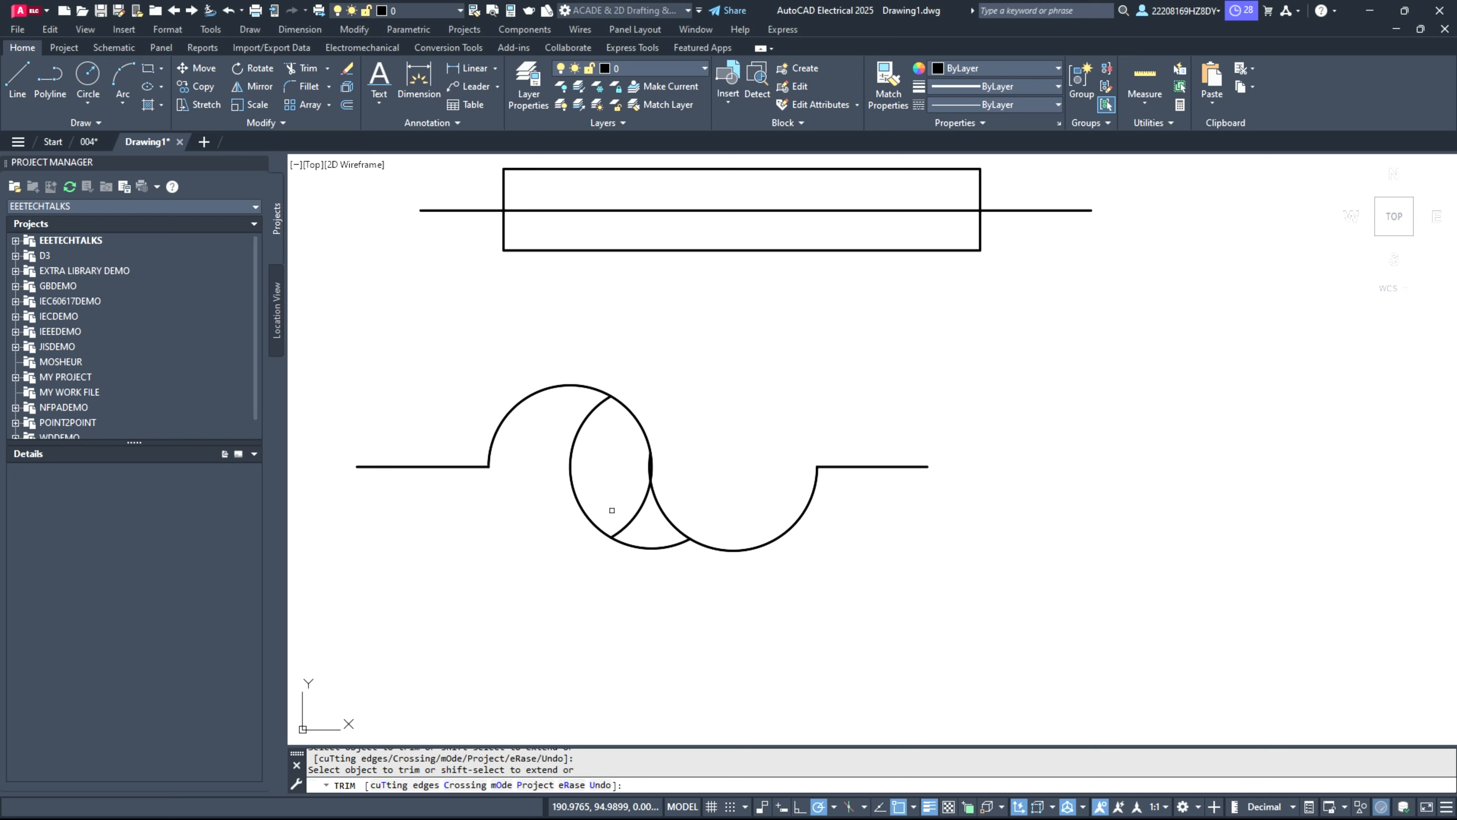
{"action": "left_click", "coordinate": [585, 506]}
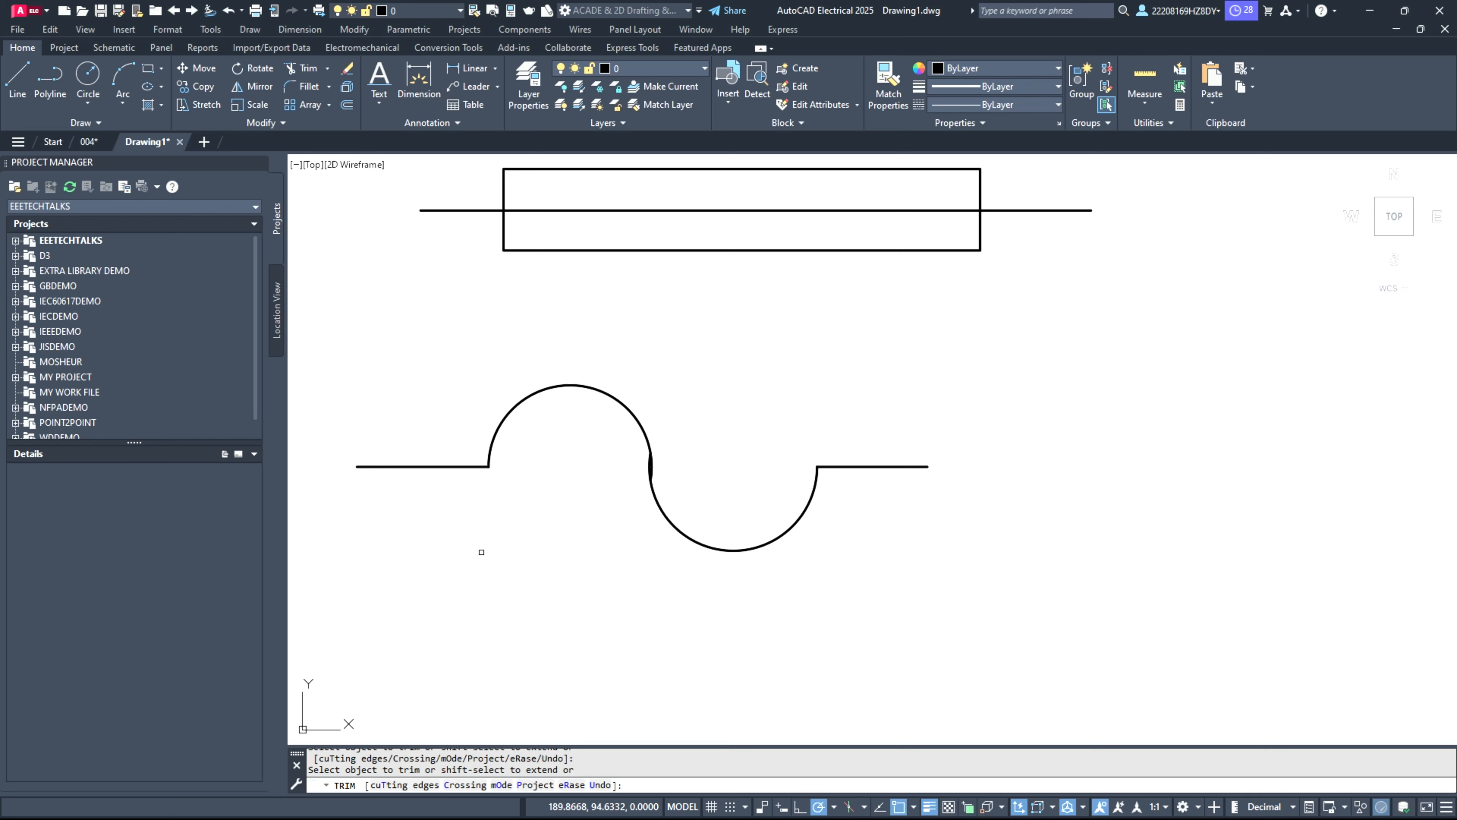
Step: Copy the wave symbol with its leads and paste it in the empty area to the right of the rectangular symbols
{"action": "scroll", "coordinate": [481, 551], "scroll_direction": "down", "scroll_amount": 4}
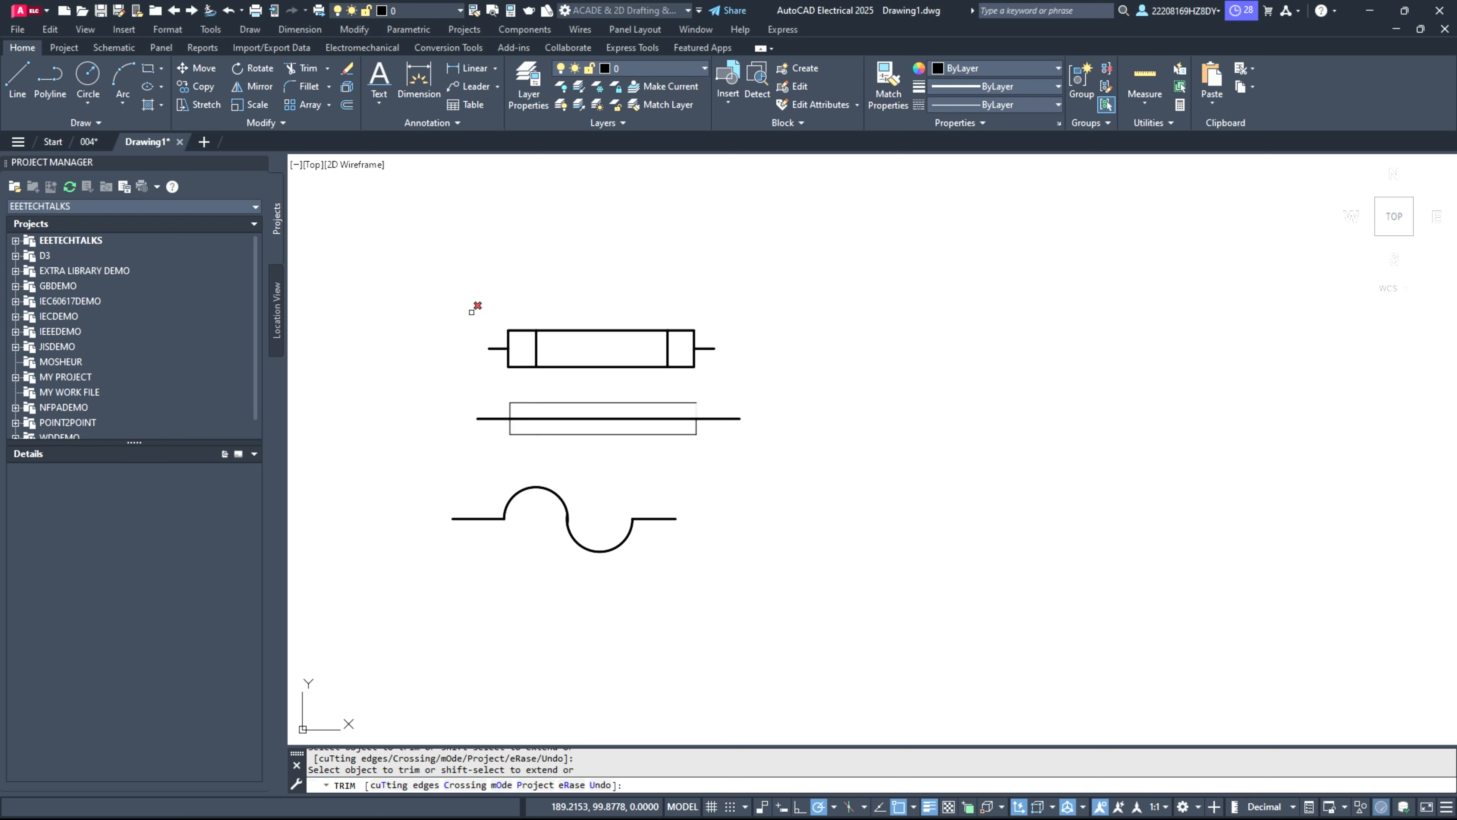
{"action": "scroll", "coordinate": [1072, 350], "scroll_direction": "up", "scroll_amount": 2}
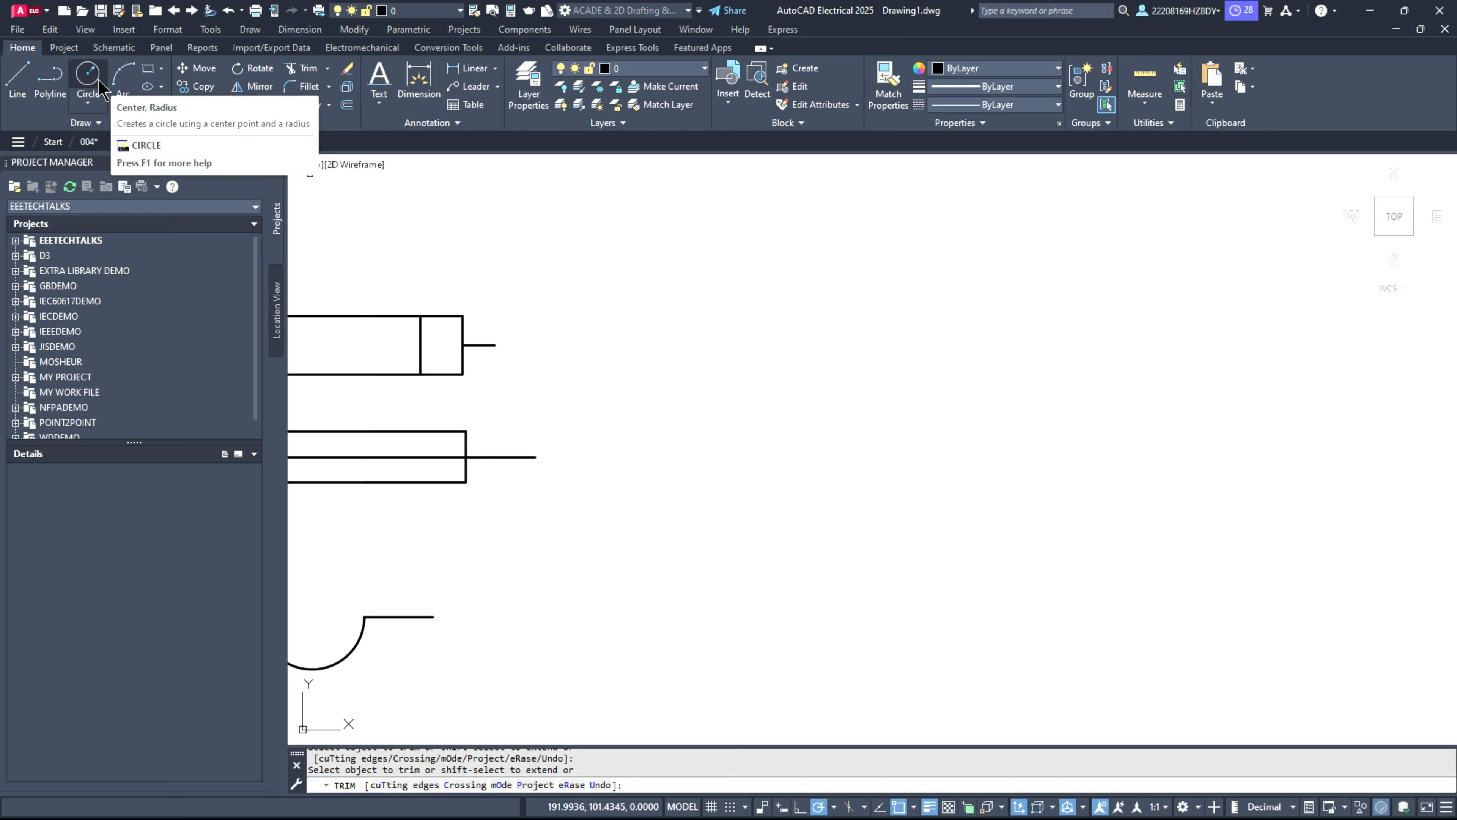
{"action": "scroll", "coordinate": [522, 598], "scroll_direction": "down", "scroll_amount": 3}
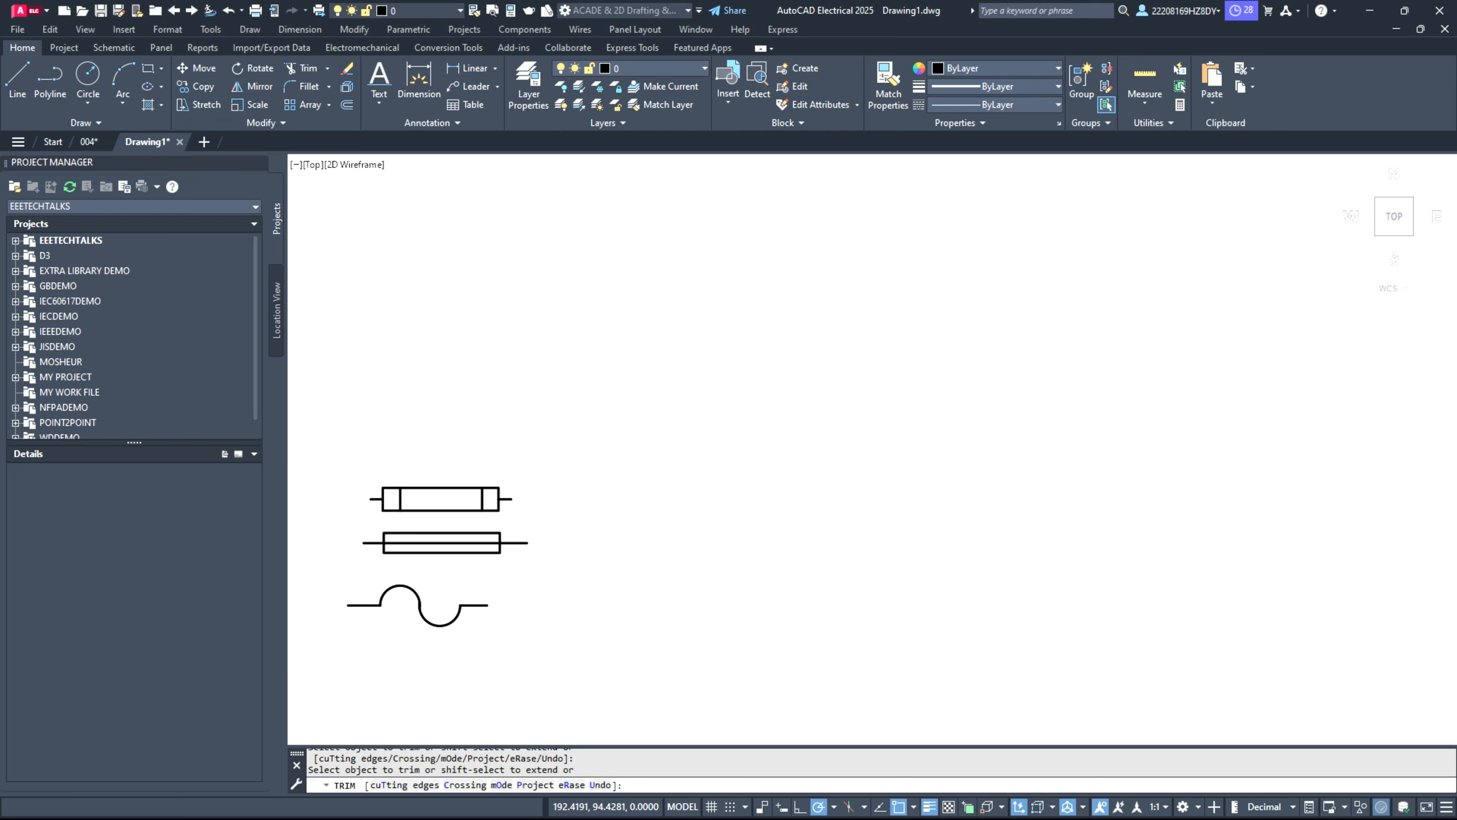
{"action": "scroll", "coordinate": [452, 630], "scroll_direction": "up", "scroll_amount": 2}
{"action": "scroll", "coordinate": [433, 613], "scroll_direction": "down", "scroll_amount": 2}
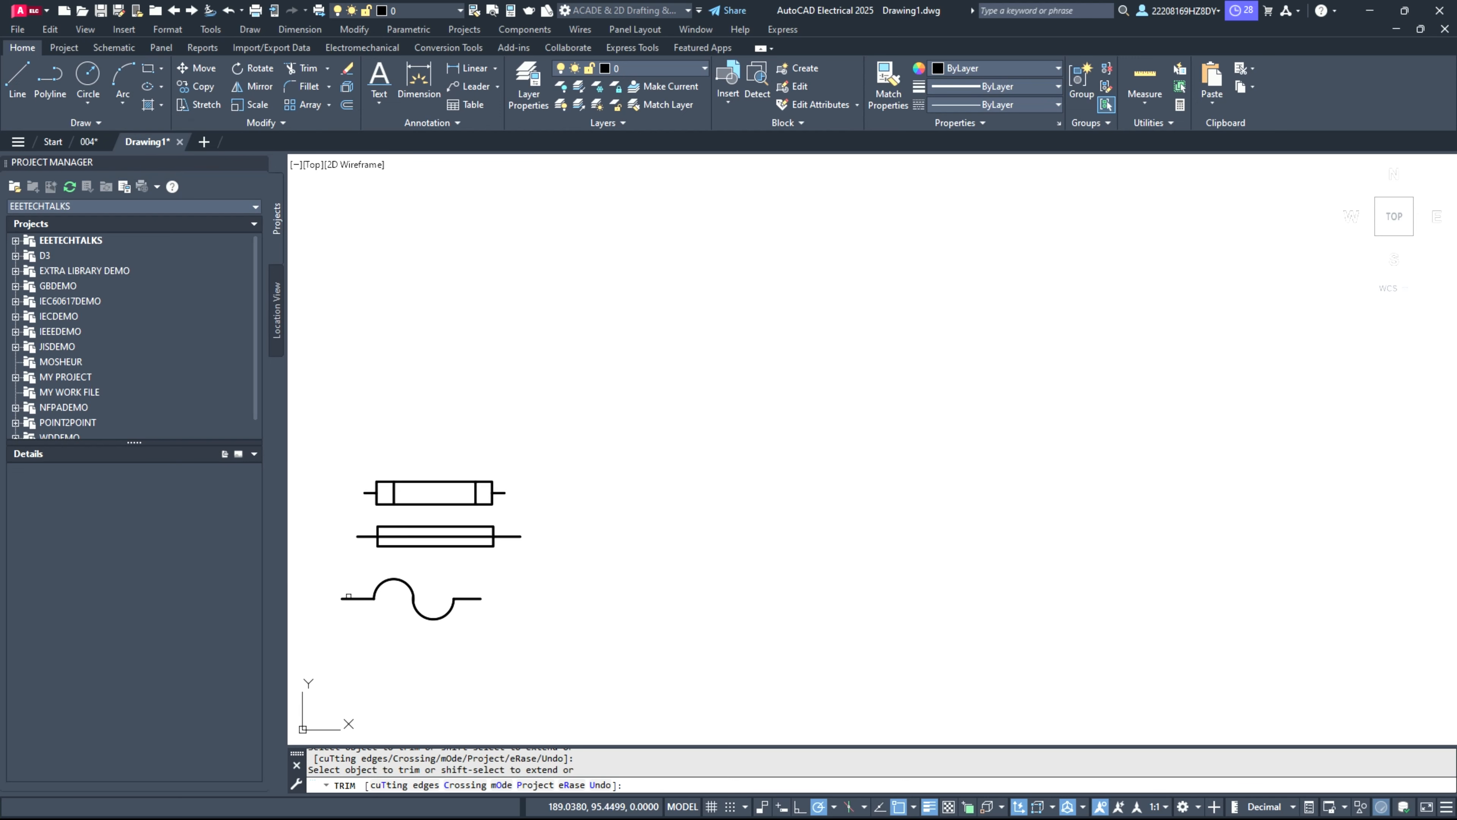
{"action": "key", "text": "Escape"}
{"action": "left_click", "coordinate": [323, 576]}
{"action": "left_click", "coordinate": [523, 649]}
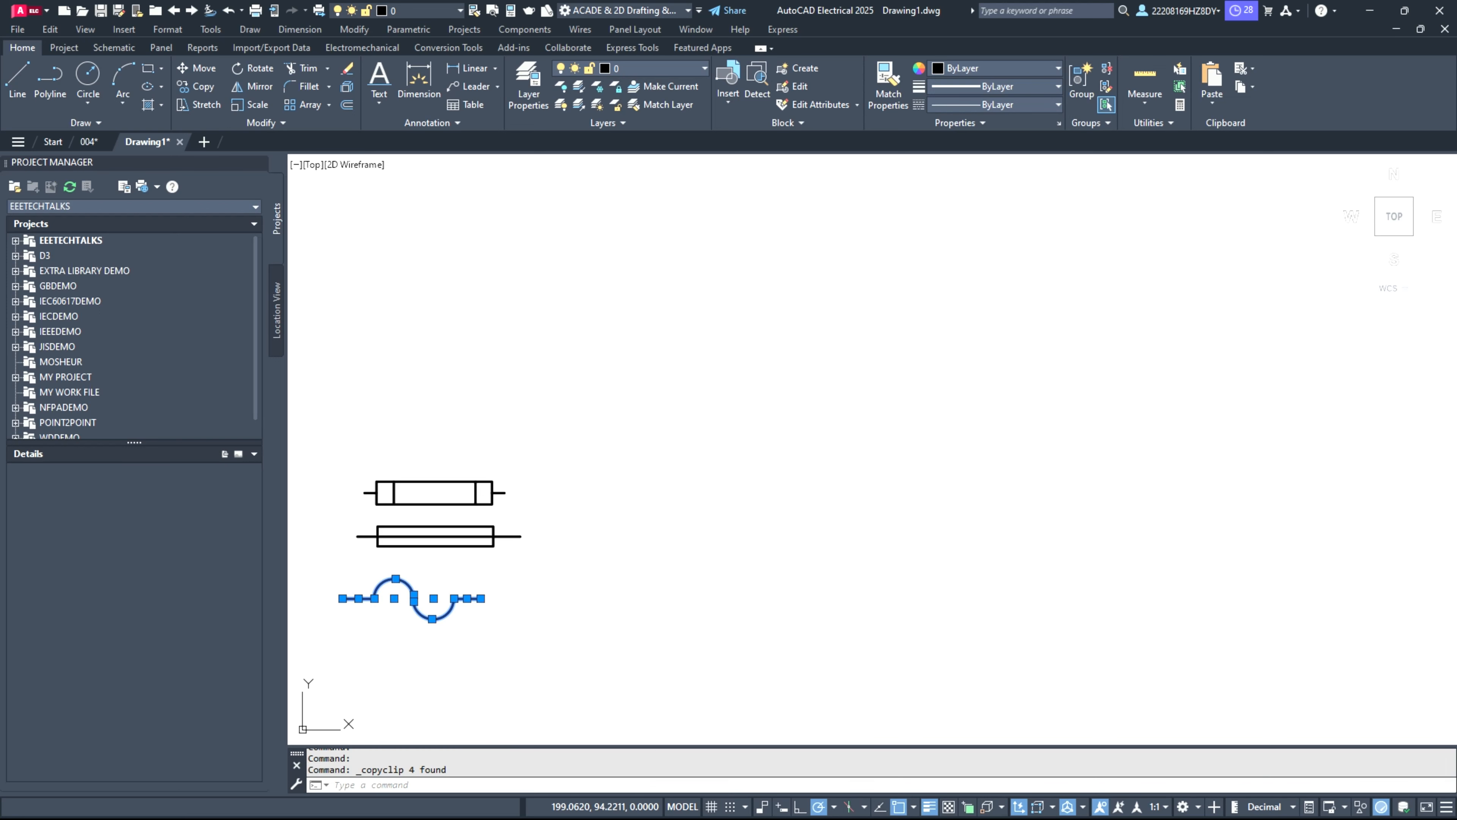
{"action": "key", "text": "ctrl+v"}
{"action": "left_click", "coordinate": [780, 475]}
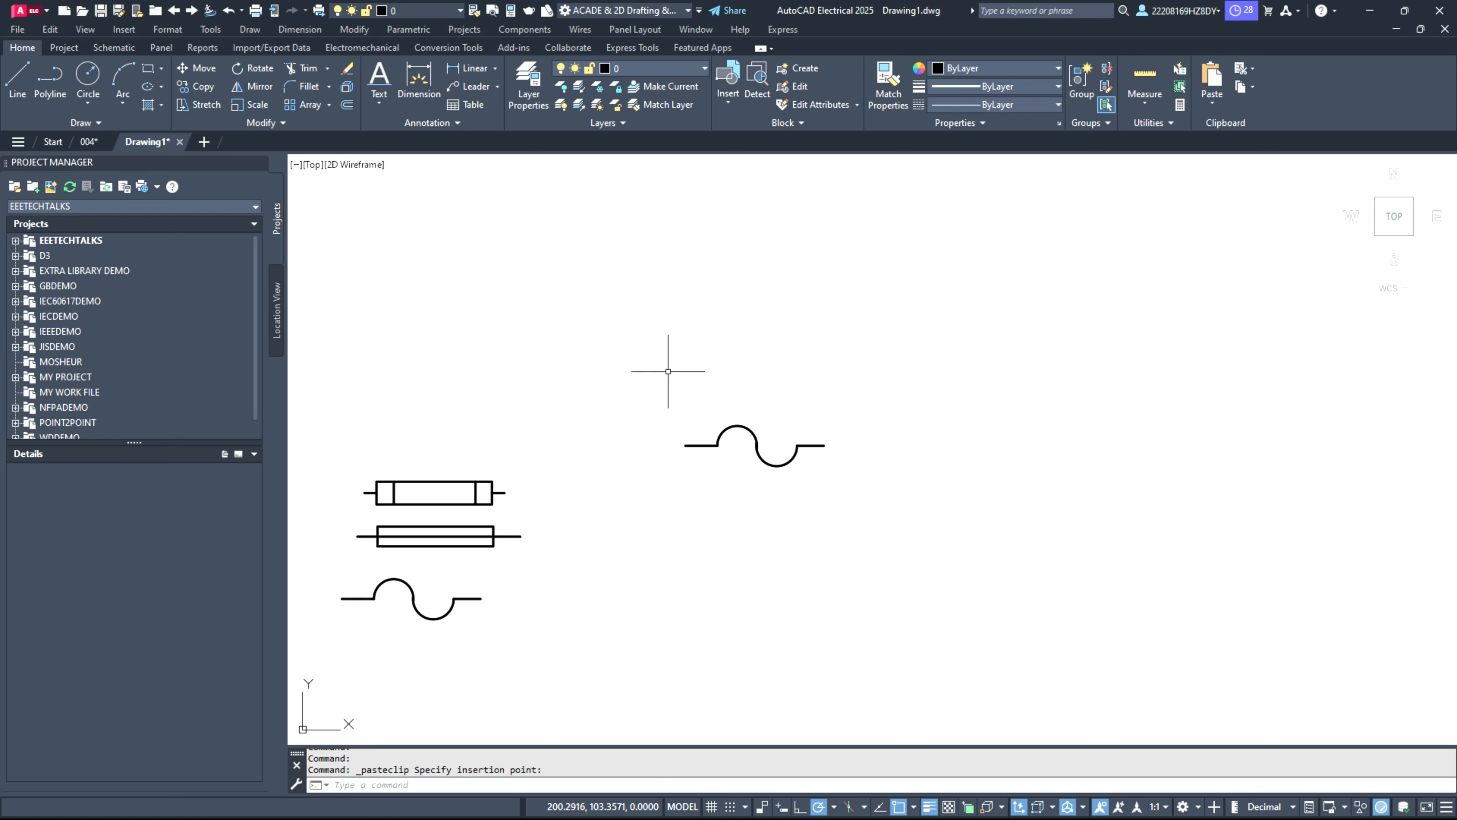
Step: Rotate the pasted wave symbol 90 degrees clockwise about the midpoint of its right lead so that it stands vertical
{"action": "left_click", "coordinate": [667, 371]}
{"action": "left_click", "coordinate": [920, 494]}
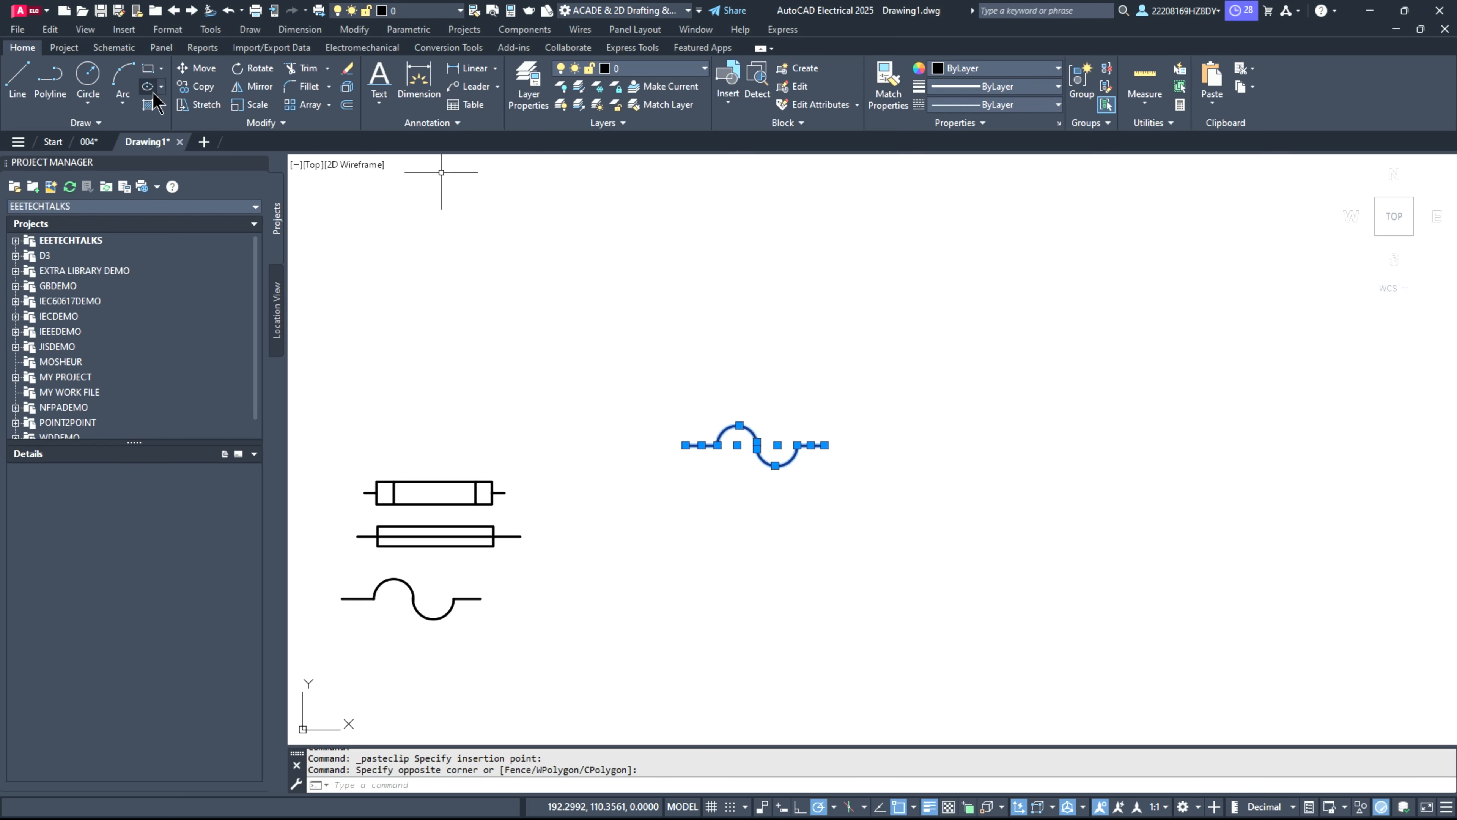
{"action": "left_click", "coordinate": [247, 68]}
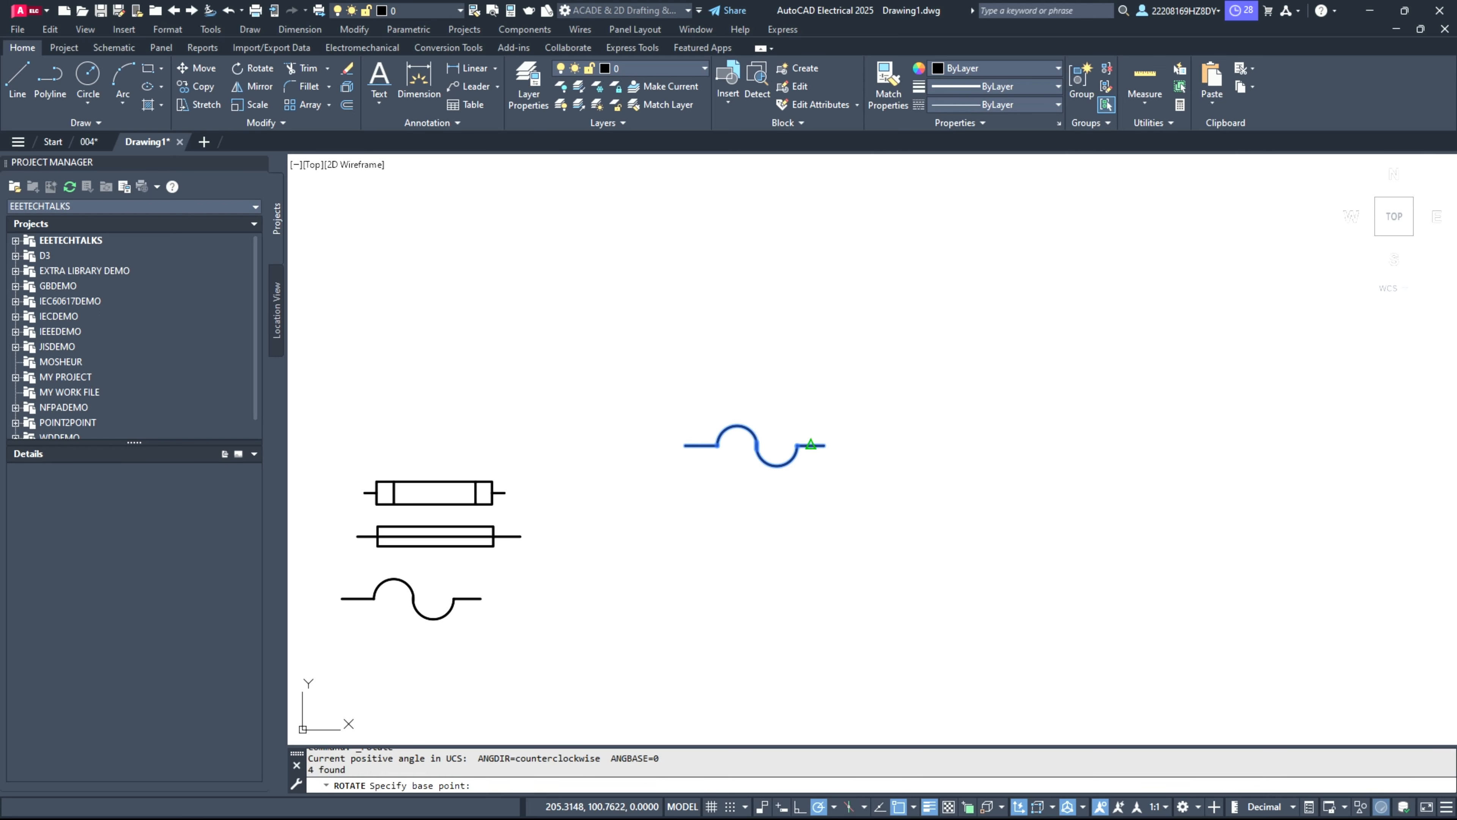
{"action": "left_click", "coordinate": [811, 445]}
{"action": "left_click", "coordinate": [811, 490]}
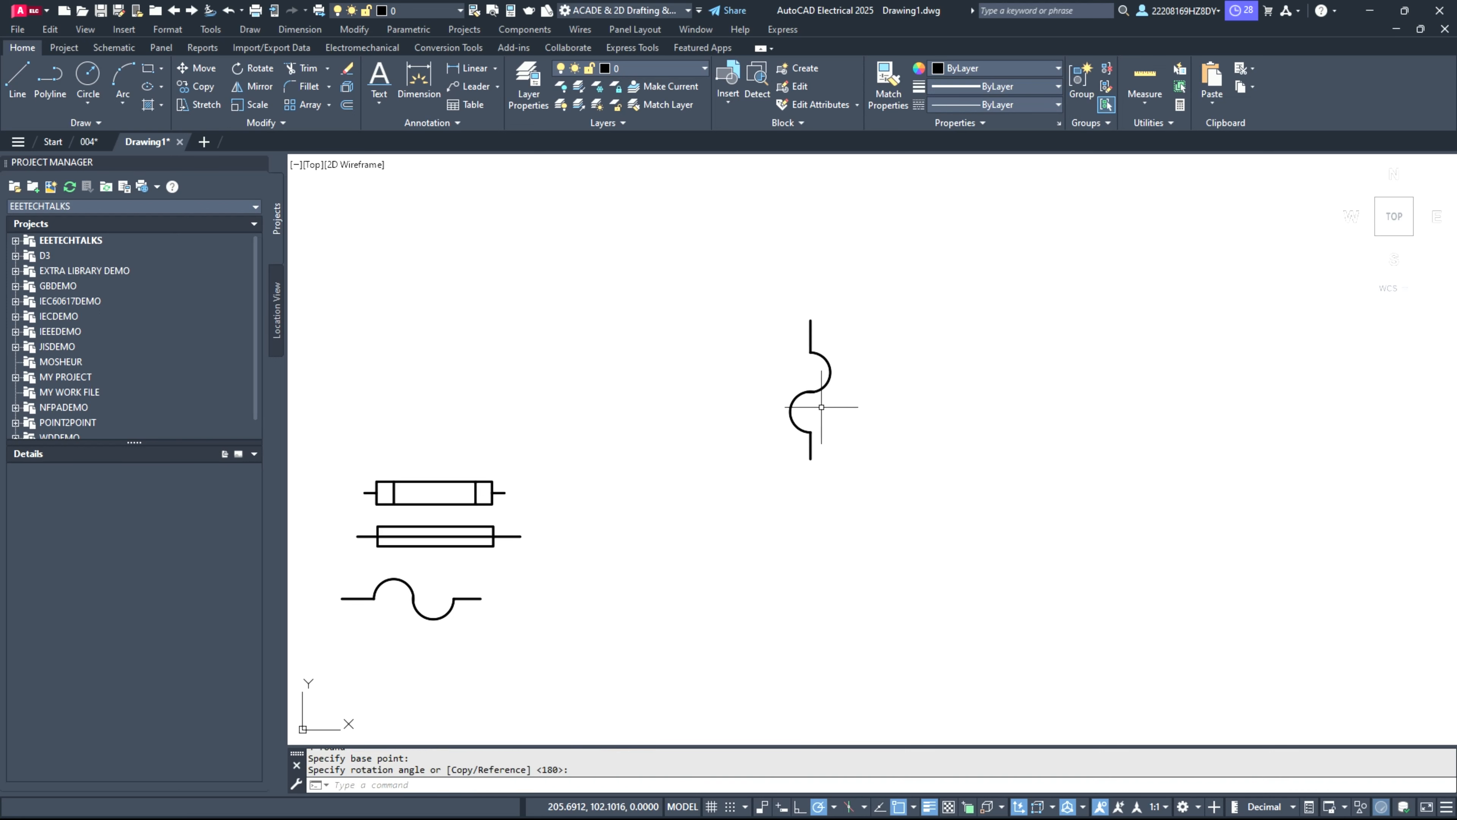
Step: Extend the free ends of the vertical wave's two arcs along their curvature, each to about 0.6 units beyond its lead
{"action": "scroll", "coordinate": [818, 408], "scroll_direction": "up", "scroll_amount": 3}
{"action": "scroll", "coordinate": [817, 408], "scroll_direction": "down", "scroll_amount": 1}
{"action": "scroll", "coordinate": [808, 431], "scroll_direction": "up", "scroll_amount": 2}
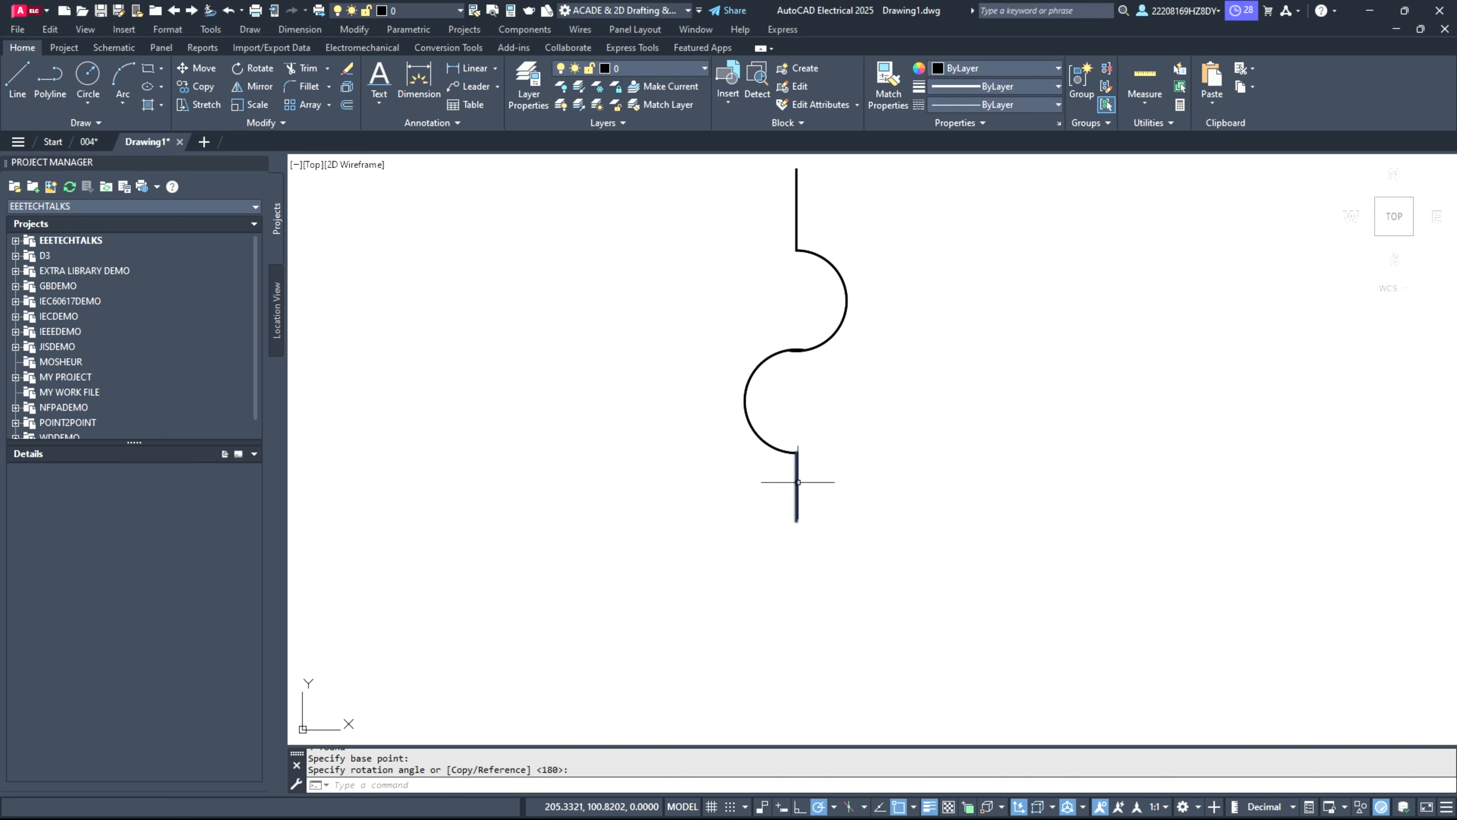
{"action": "left_click", "coordinate": [792, 451]}
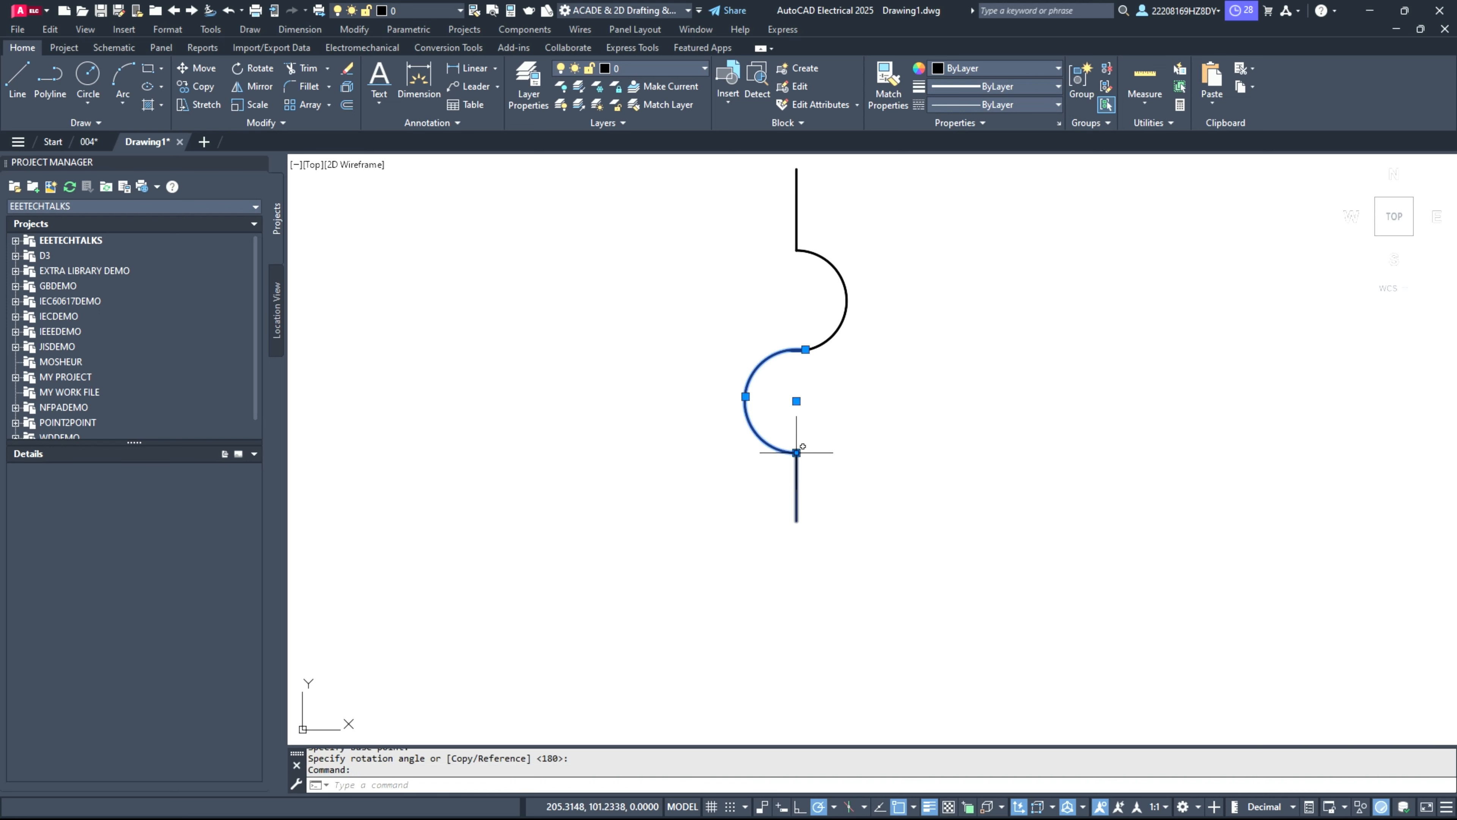
{"action": "left_click", "coordinate": [797, 452]}
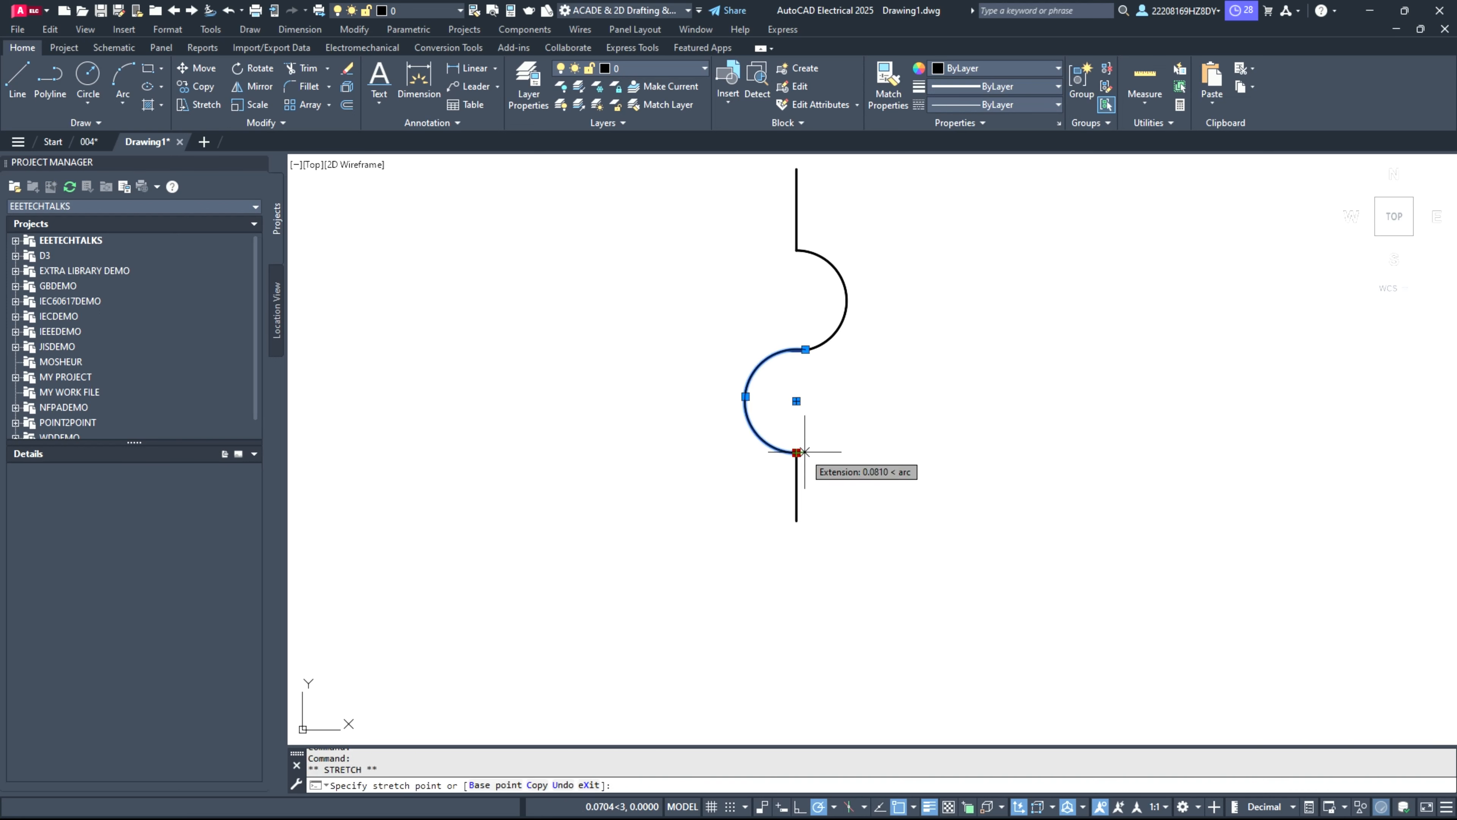
{"action": "left_click", "coordinate": [834, 437]}
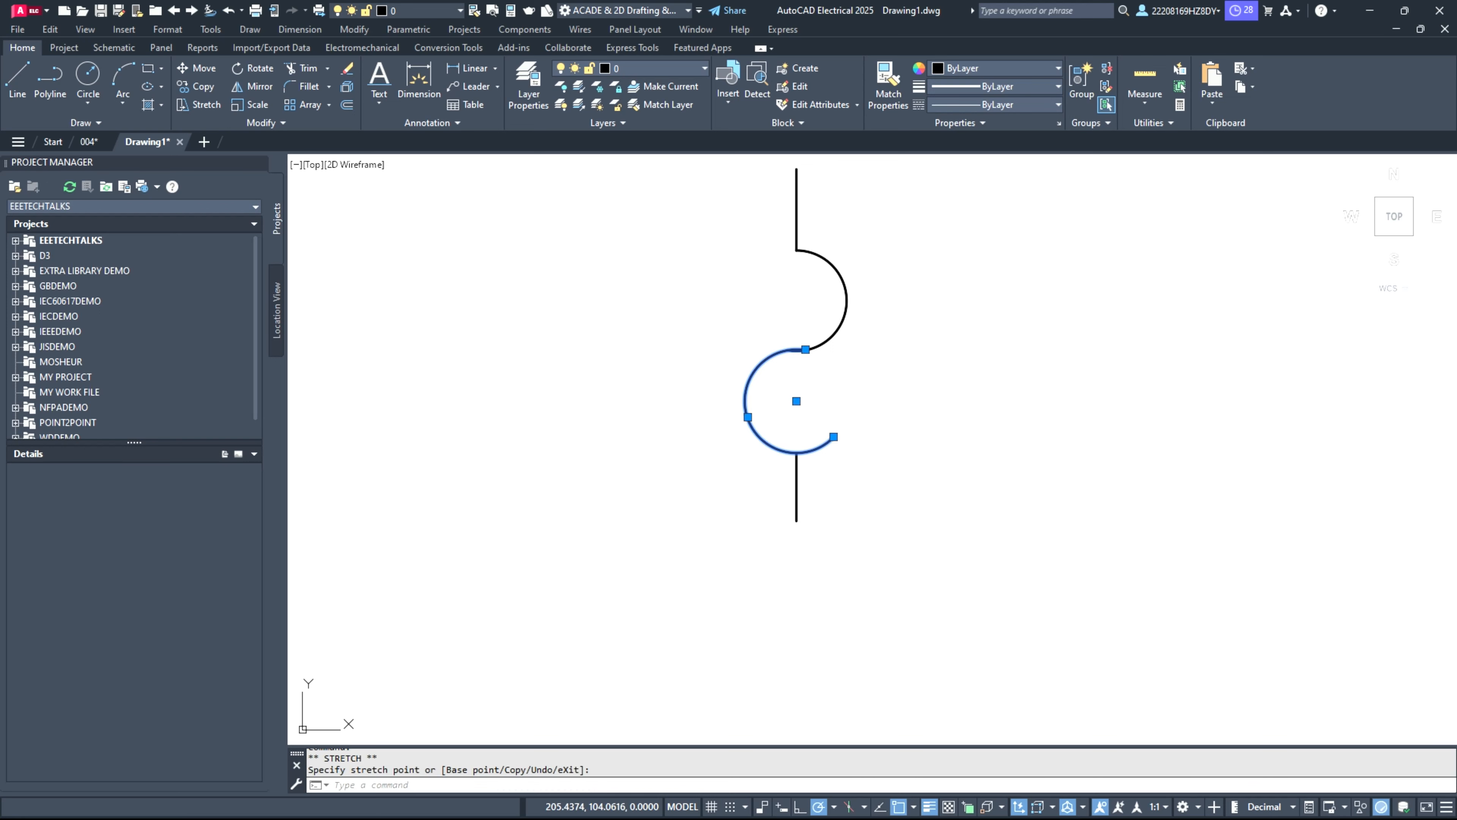
{"action": "left_click", "coordinate": [796, 250]}
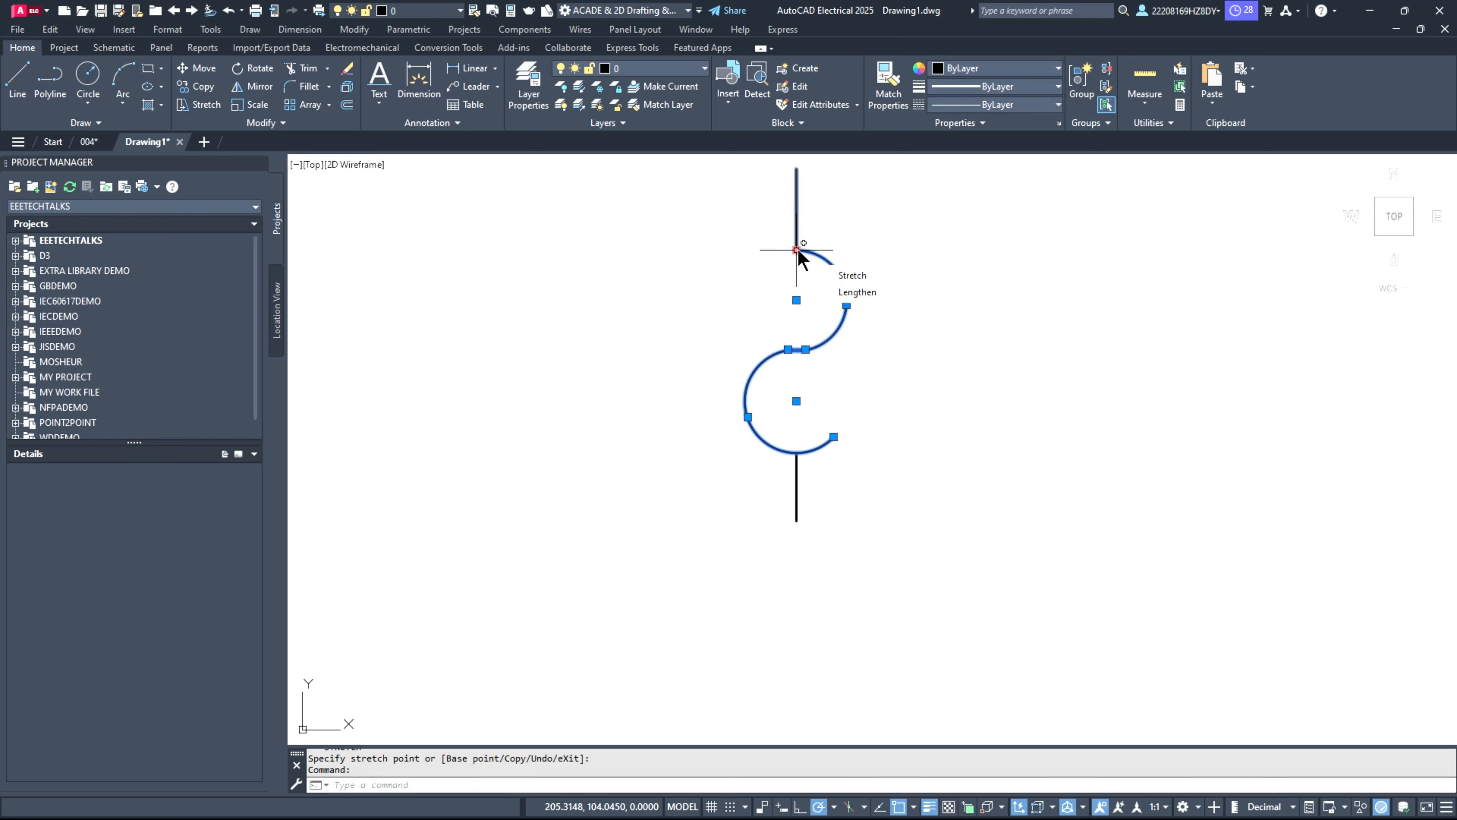
{"action": "left_click", "coordinate": [797, 250]}
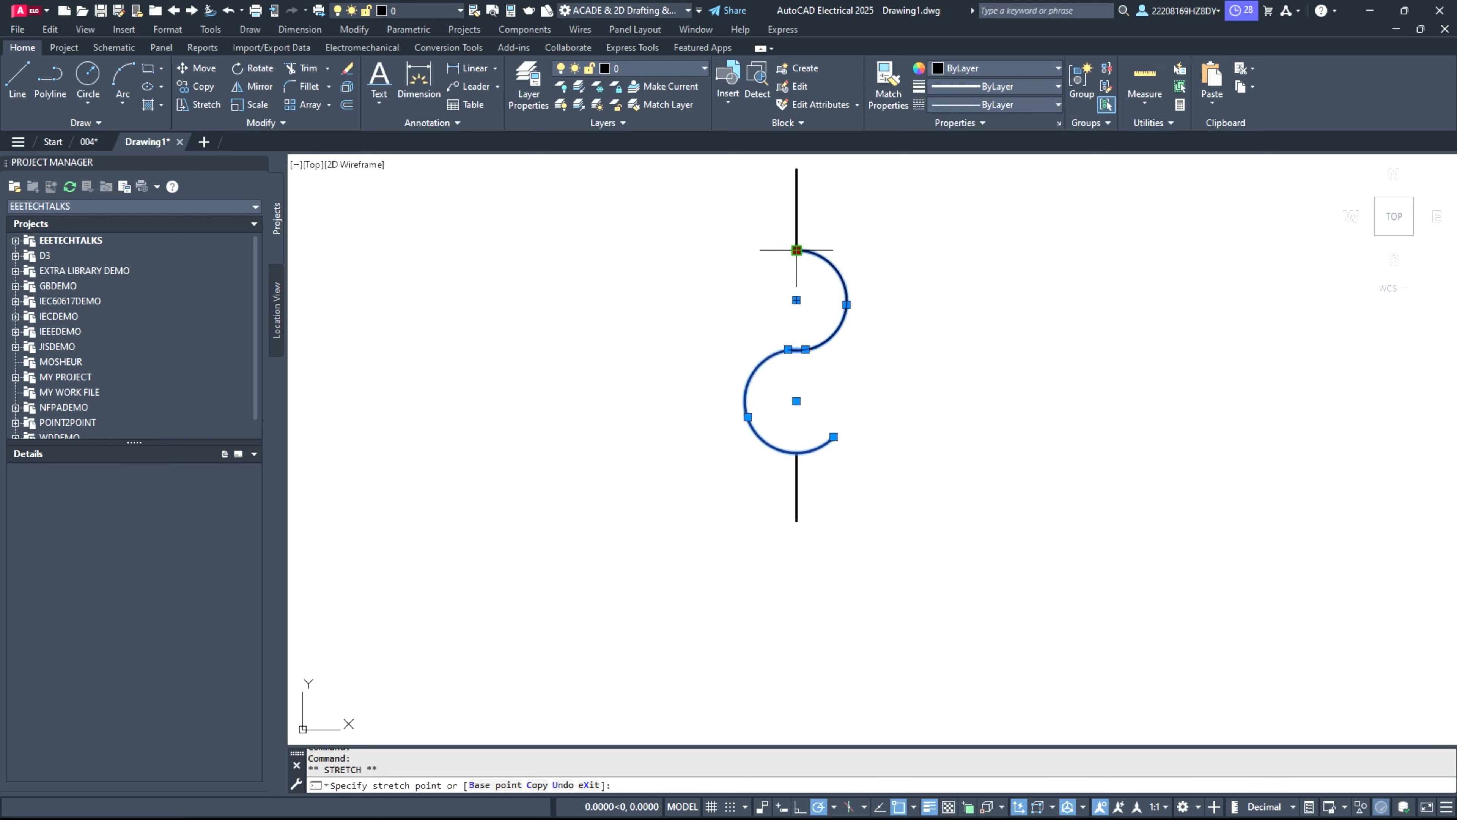
{"action": "left_click", "coordinate": [759, 267]}
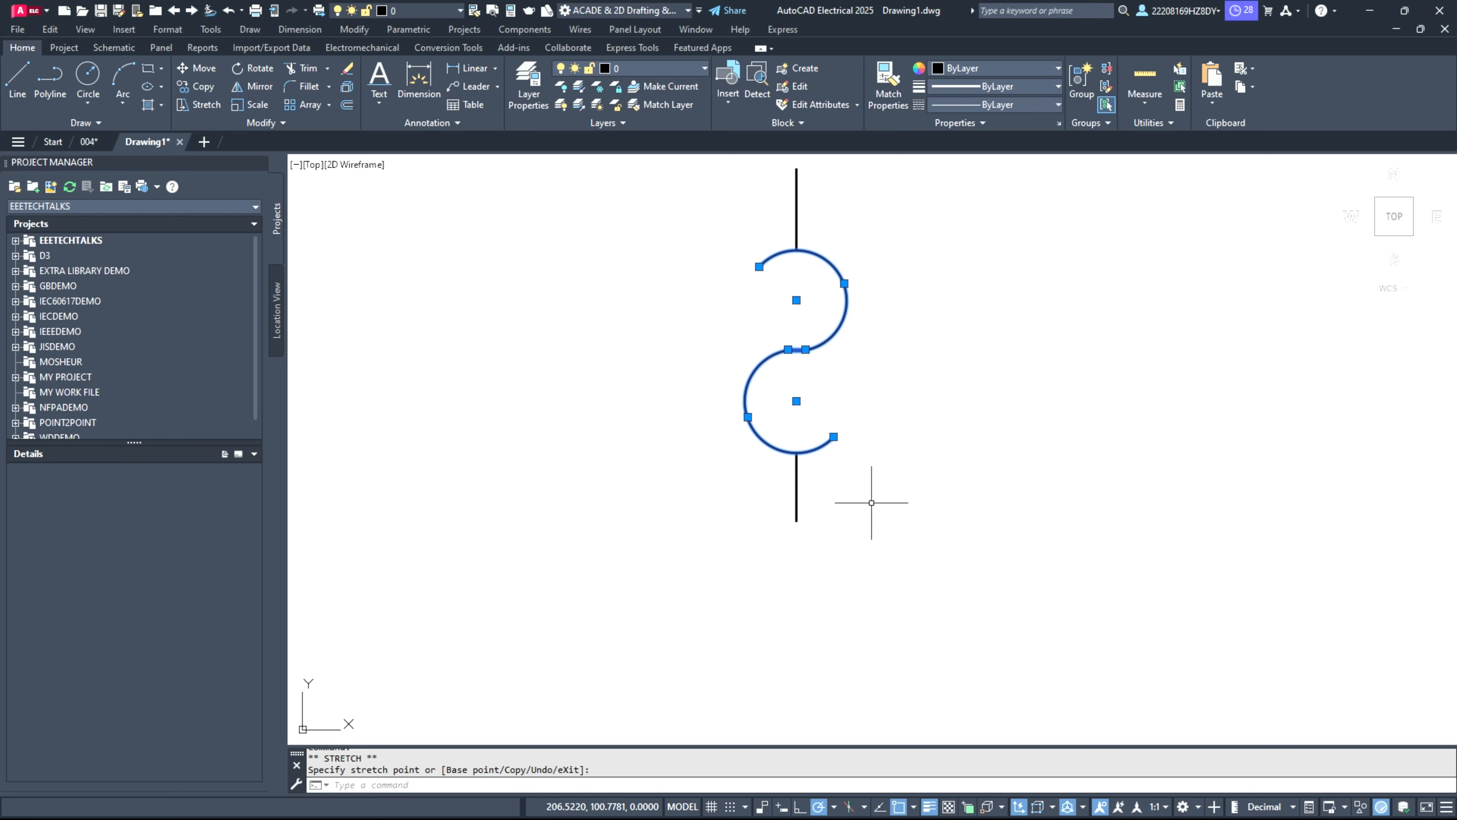
Step: Stretch the lower lead's upper end straight up through the wave to meet the upper lead, and select the whole symbol
{"action": "left_click", "coordinate": [796, 485]}
{"action": "left_click", "coordinate": [796, 453]}
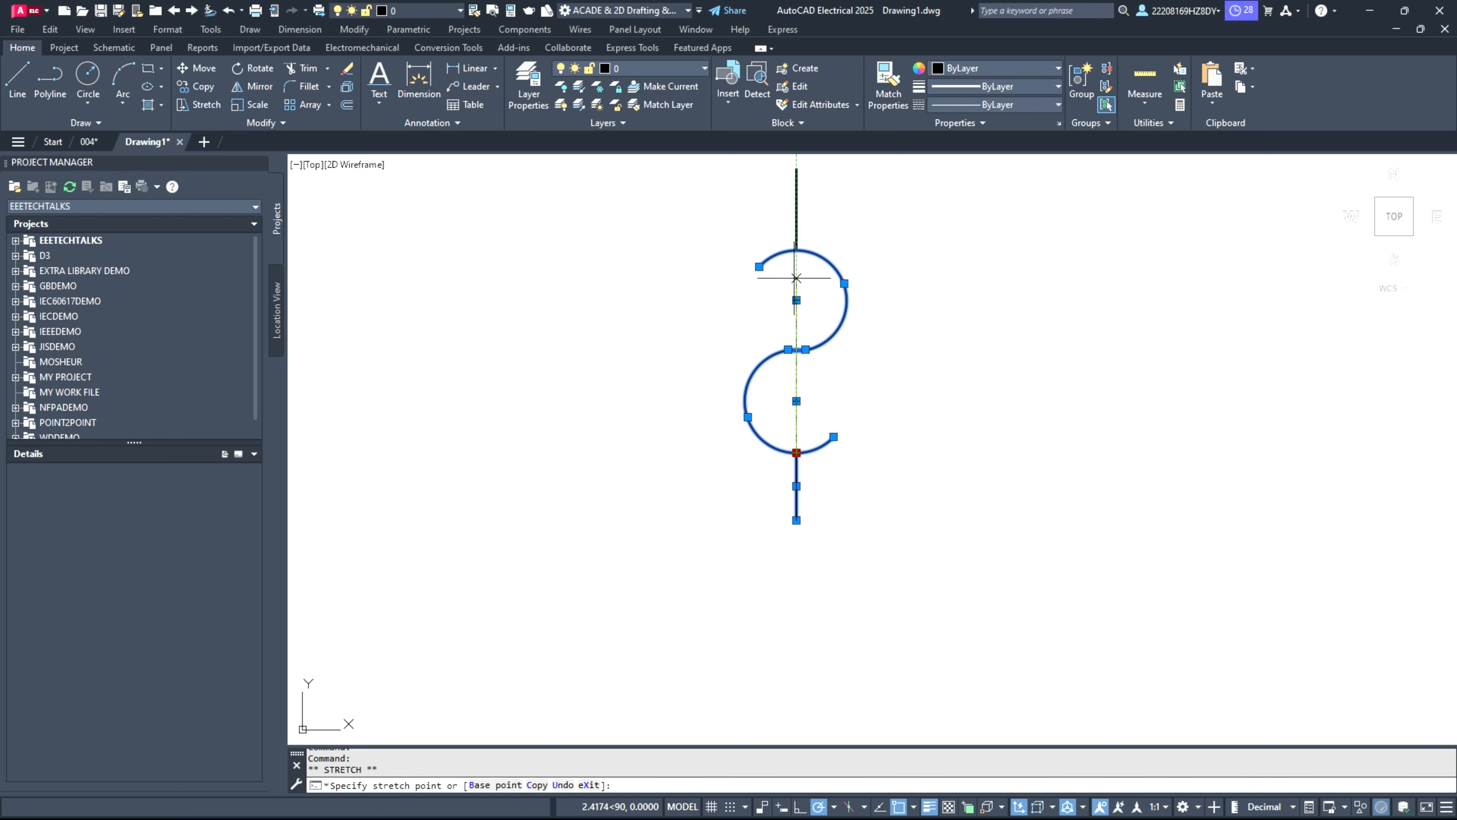
{"action": "scroll", "coordinate": [810, 432], "scroll_direction": "down", "scroll_amount": 4}
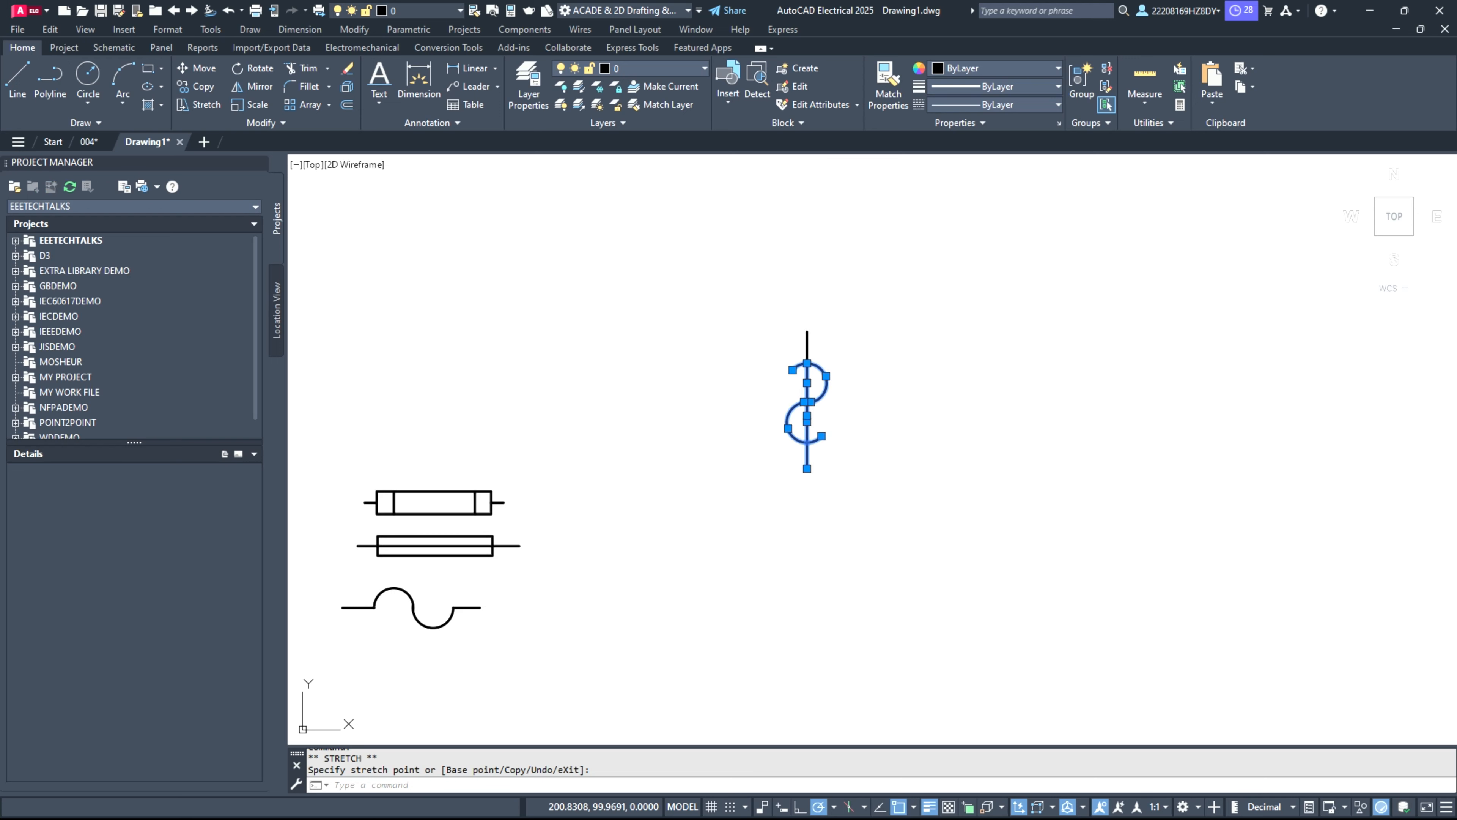
{"action": "key", "text": "Escape"}
{"action": "scroll", "coordinate": [755, 351], "scroll_direction": "up", "scroll_amount": 3}
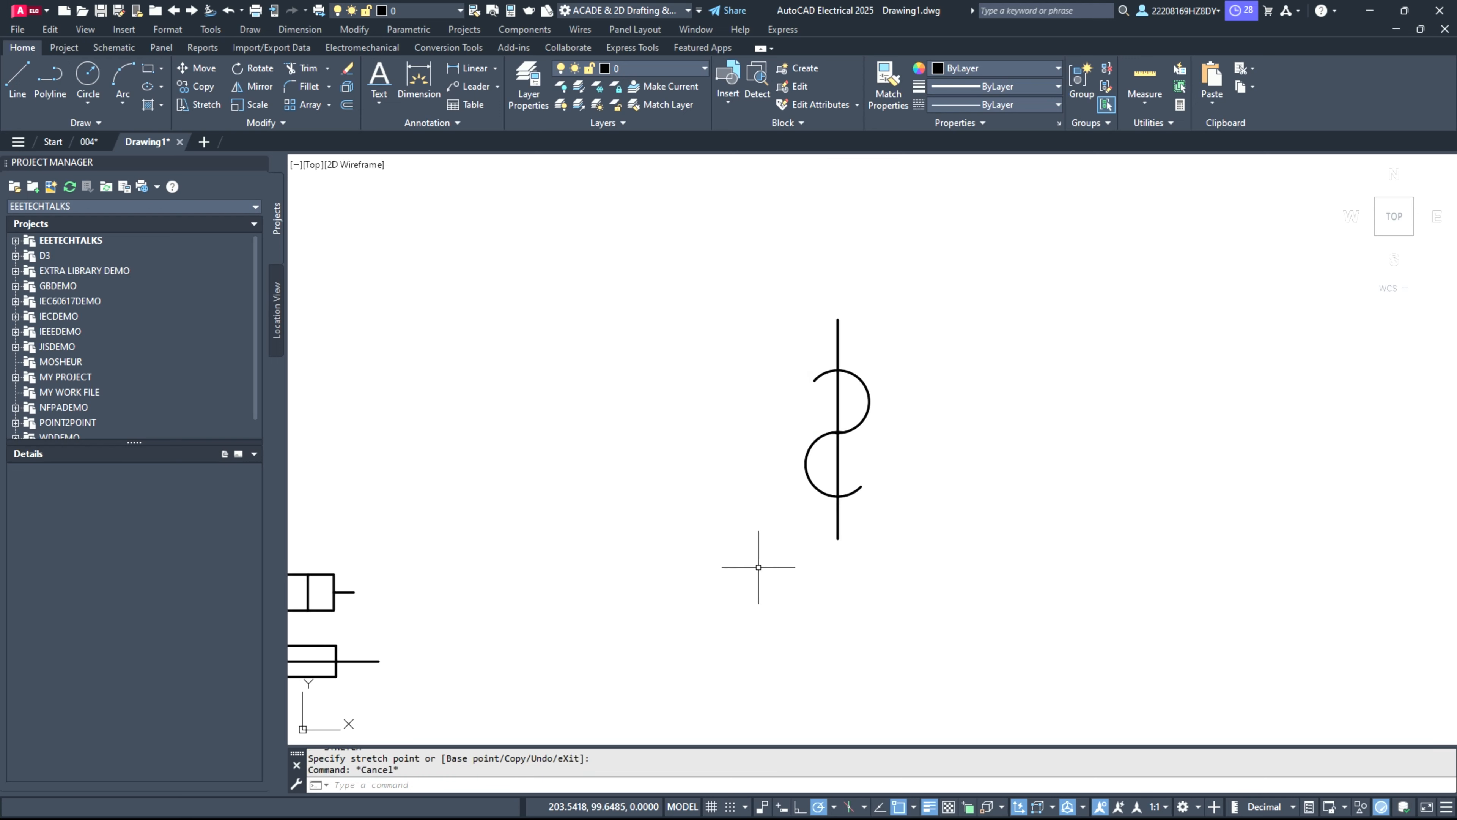
{"action": "left_click", "coordinate": [688, 268]}
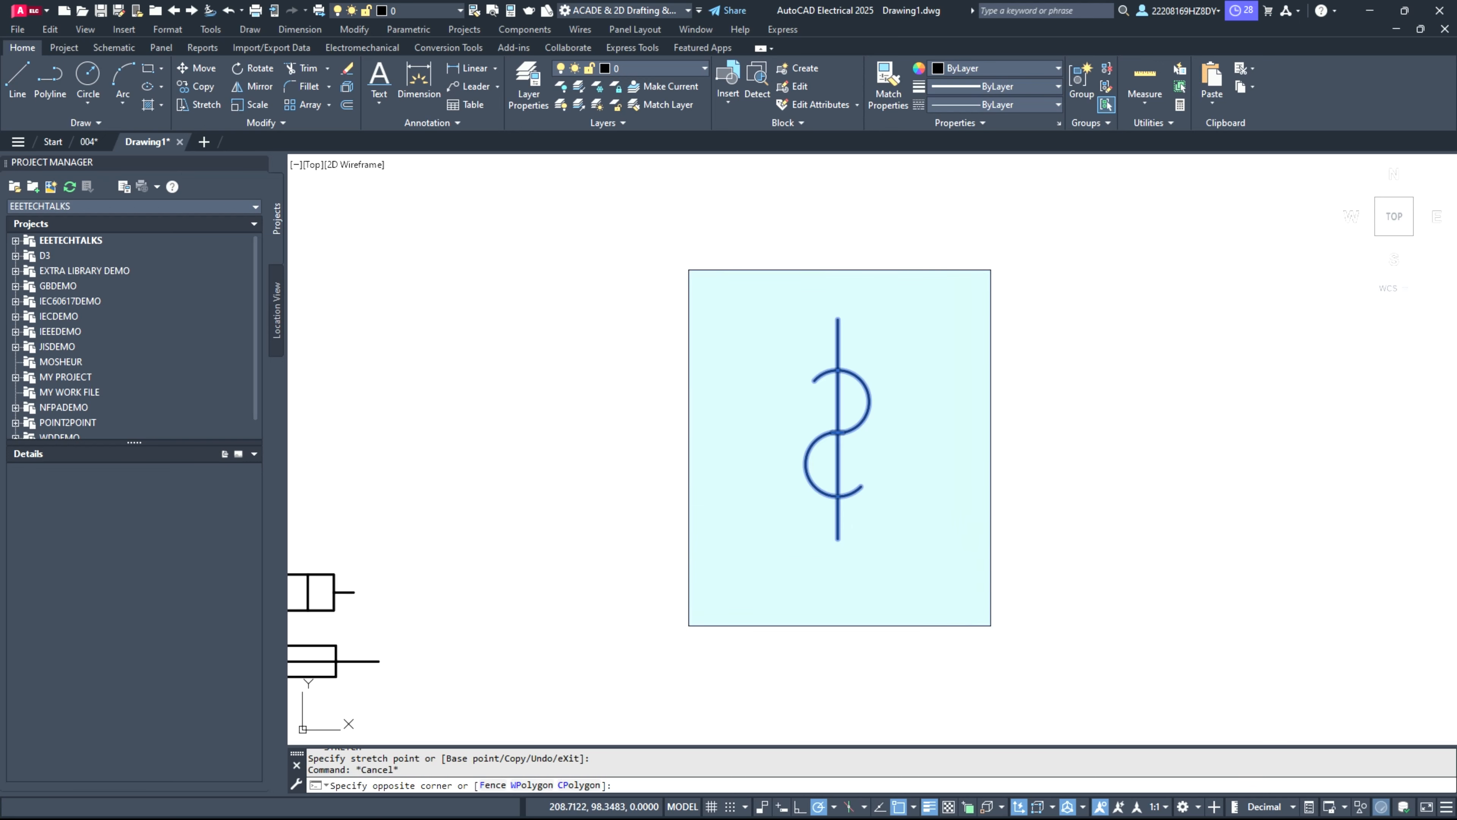
{"action": "left_click", "coordinate": [990, 626]}
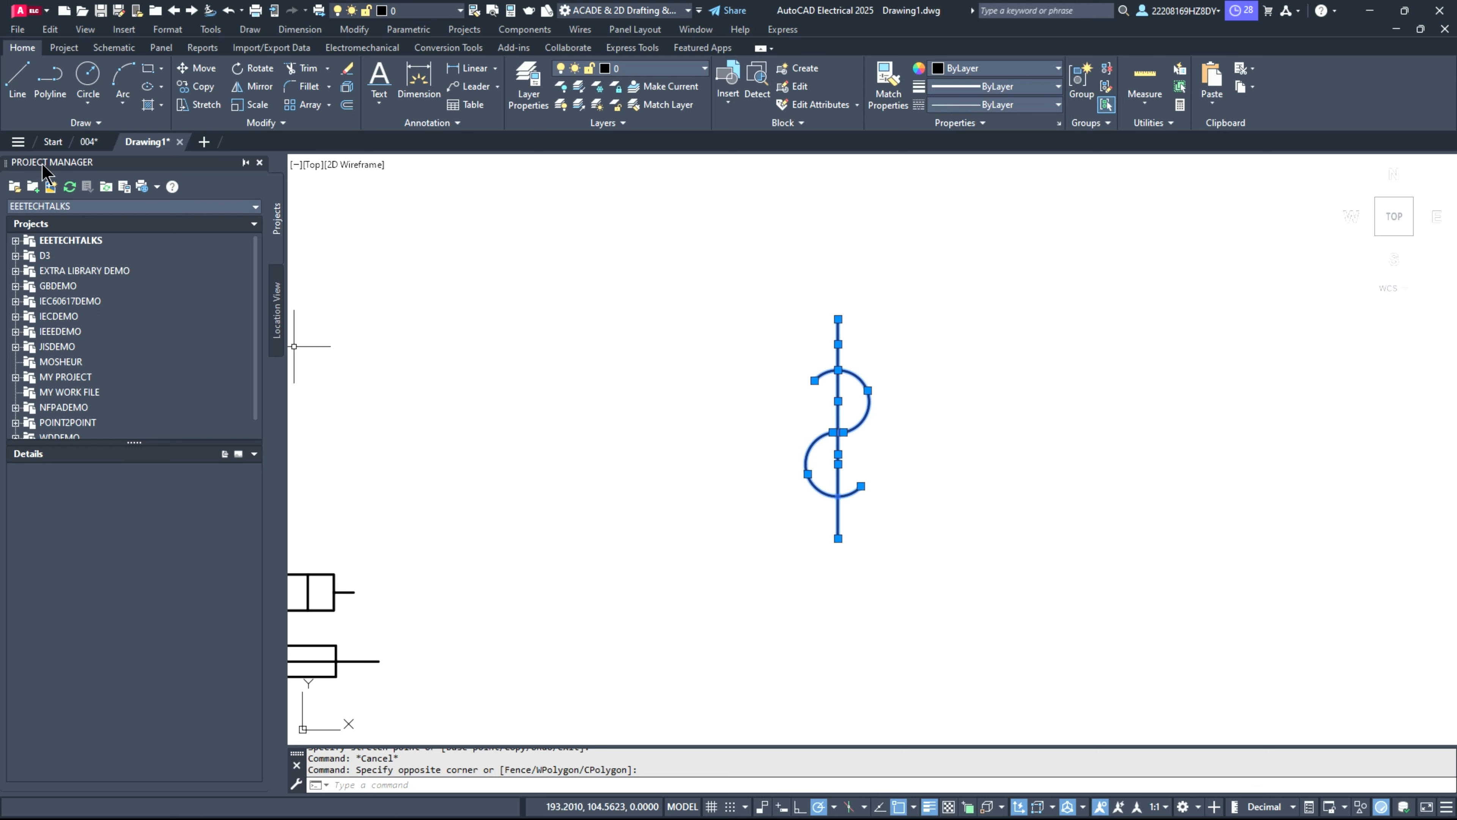
Step: Draw a circle in the empty area to the left of the vertical wave symbol
{"action": "left_click", "coordinate": [88, 76]}
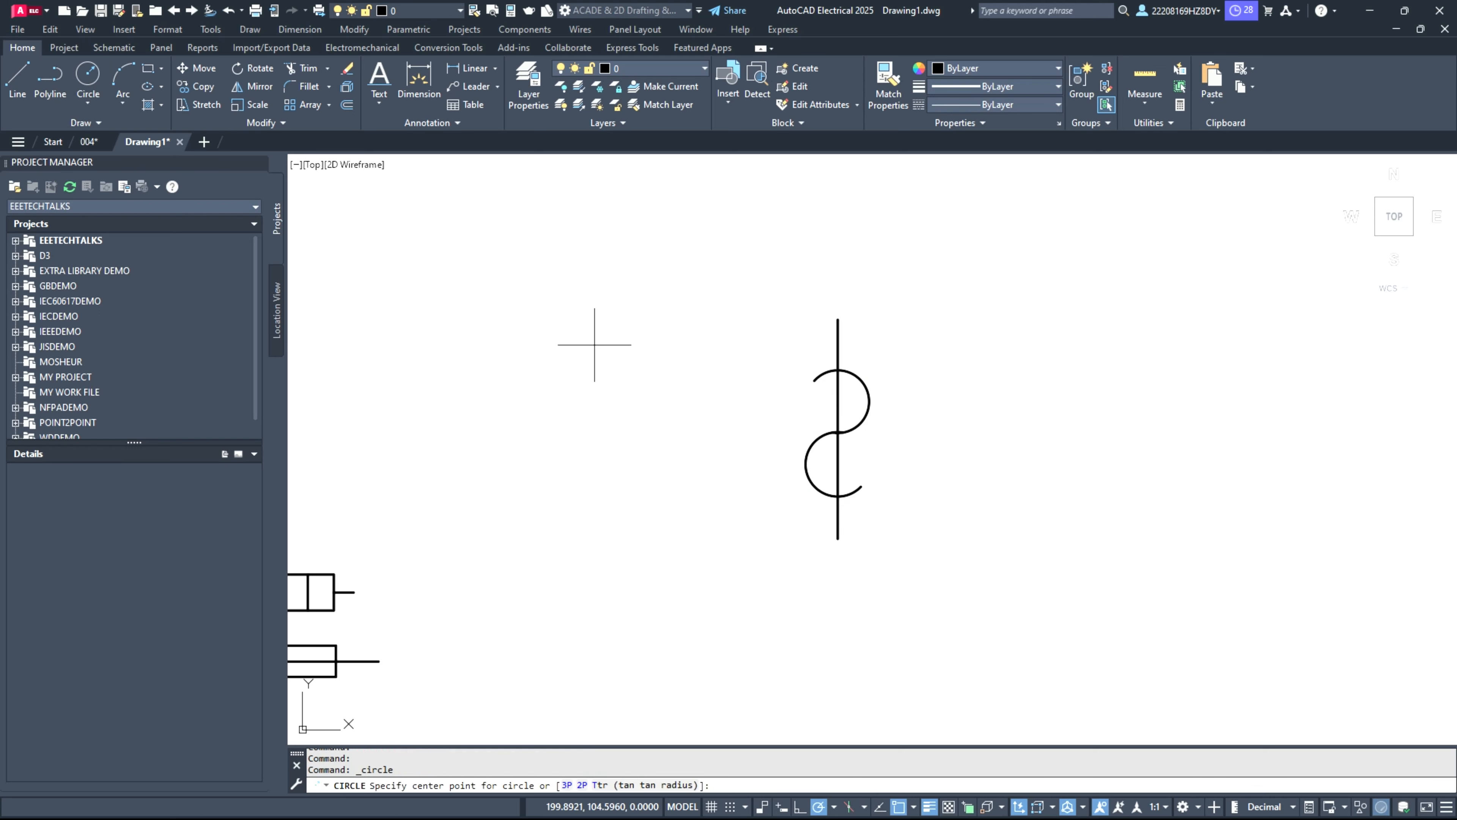
{"action": "left_click", "coordinate": [520, 316]}
{"action": "key", "text": "Return"}
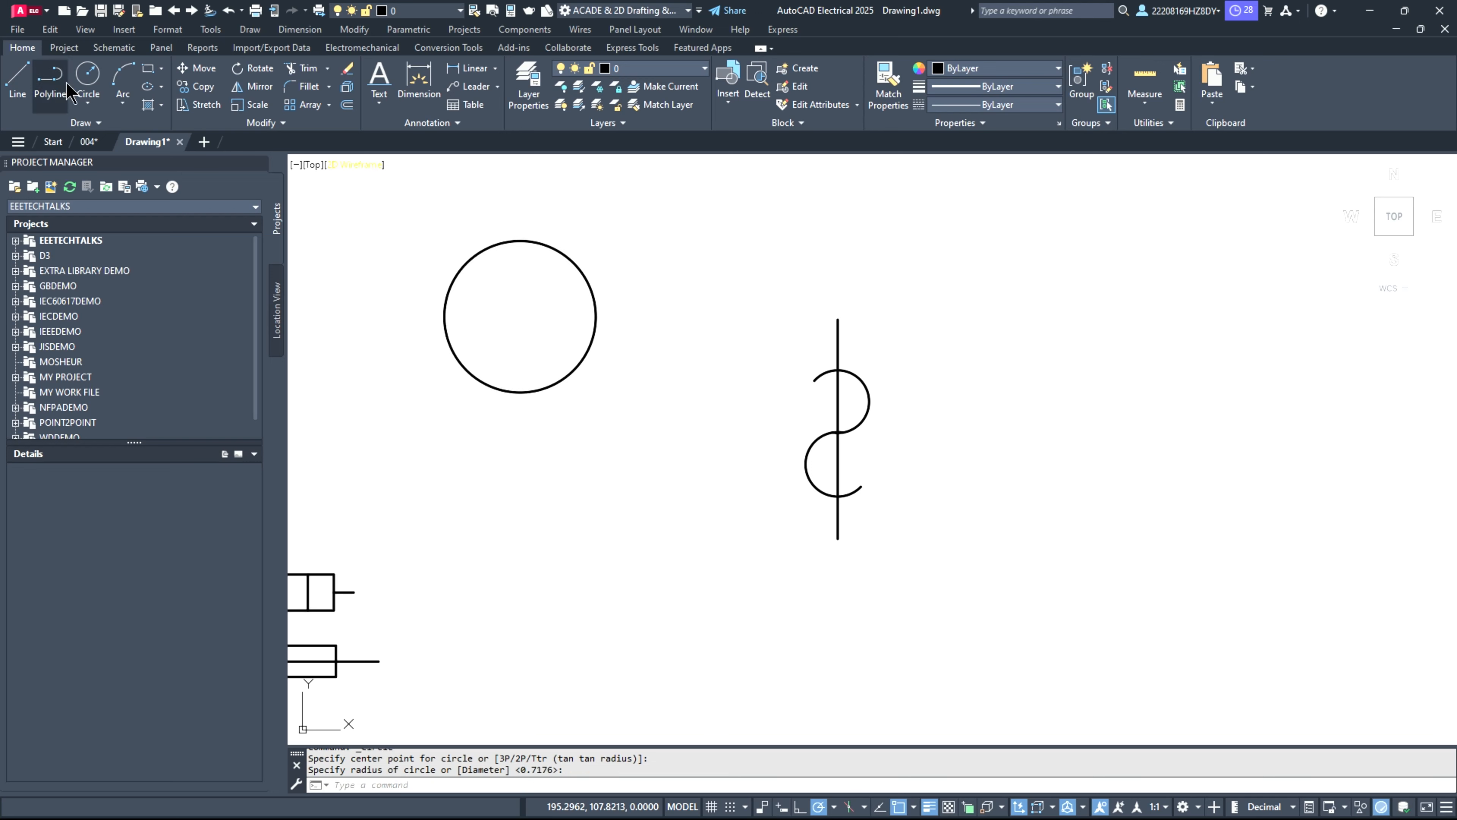
Step: Draw two parallel vertical lines about 5.4 units long through the circle, one on each side of its centre, extending past both ends
{"action": "left_click", "coordinate": [17, 79]}
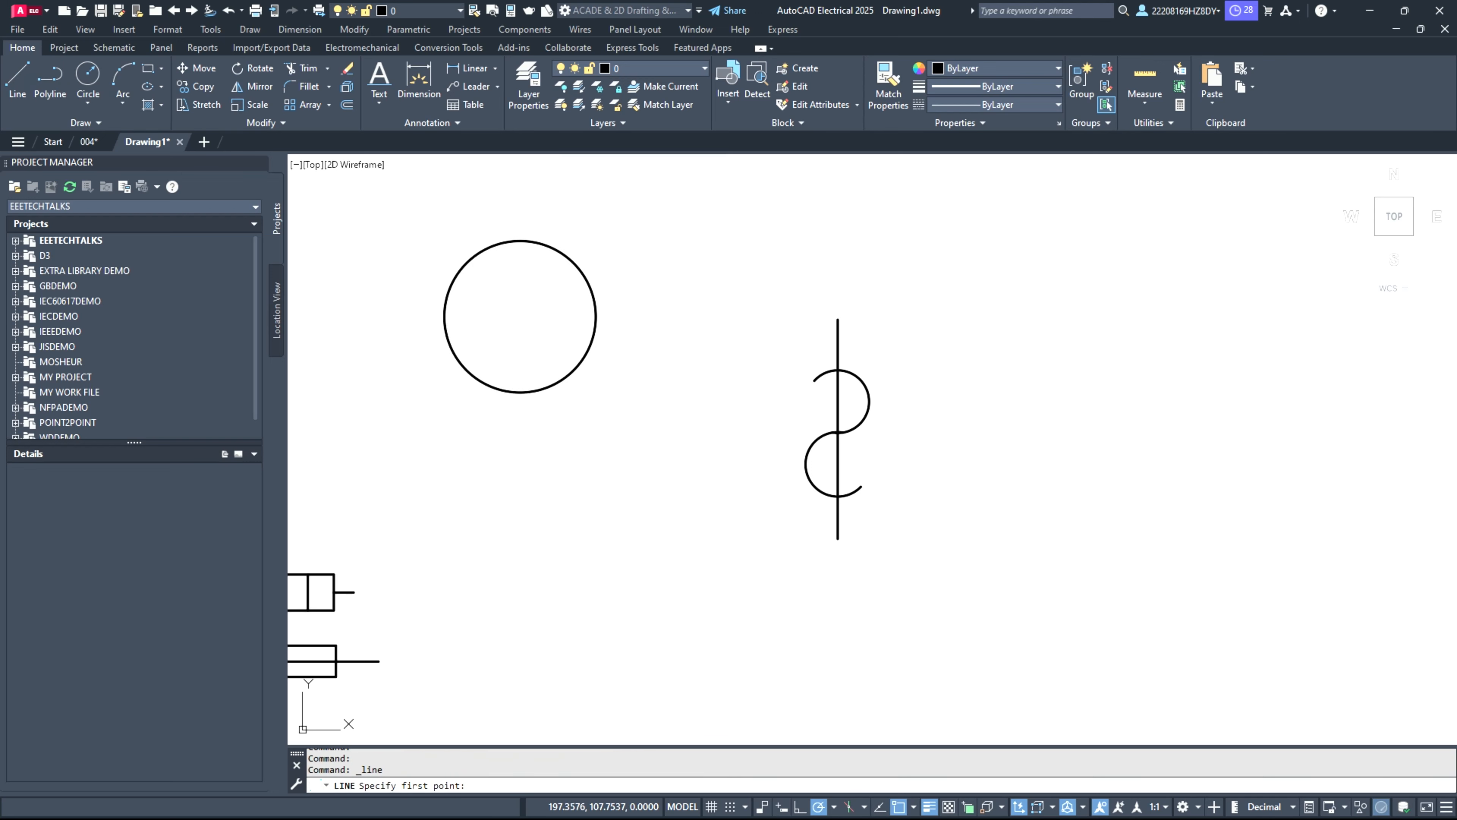
{"action": "left_click", "coordinate": [480, 202]}
{"action": "left_click", "coordinate": [480, 443]}
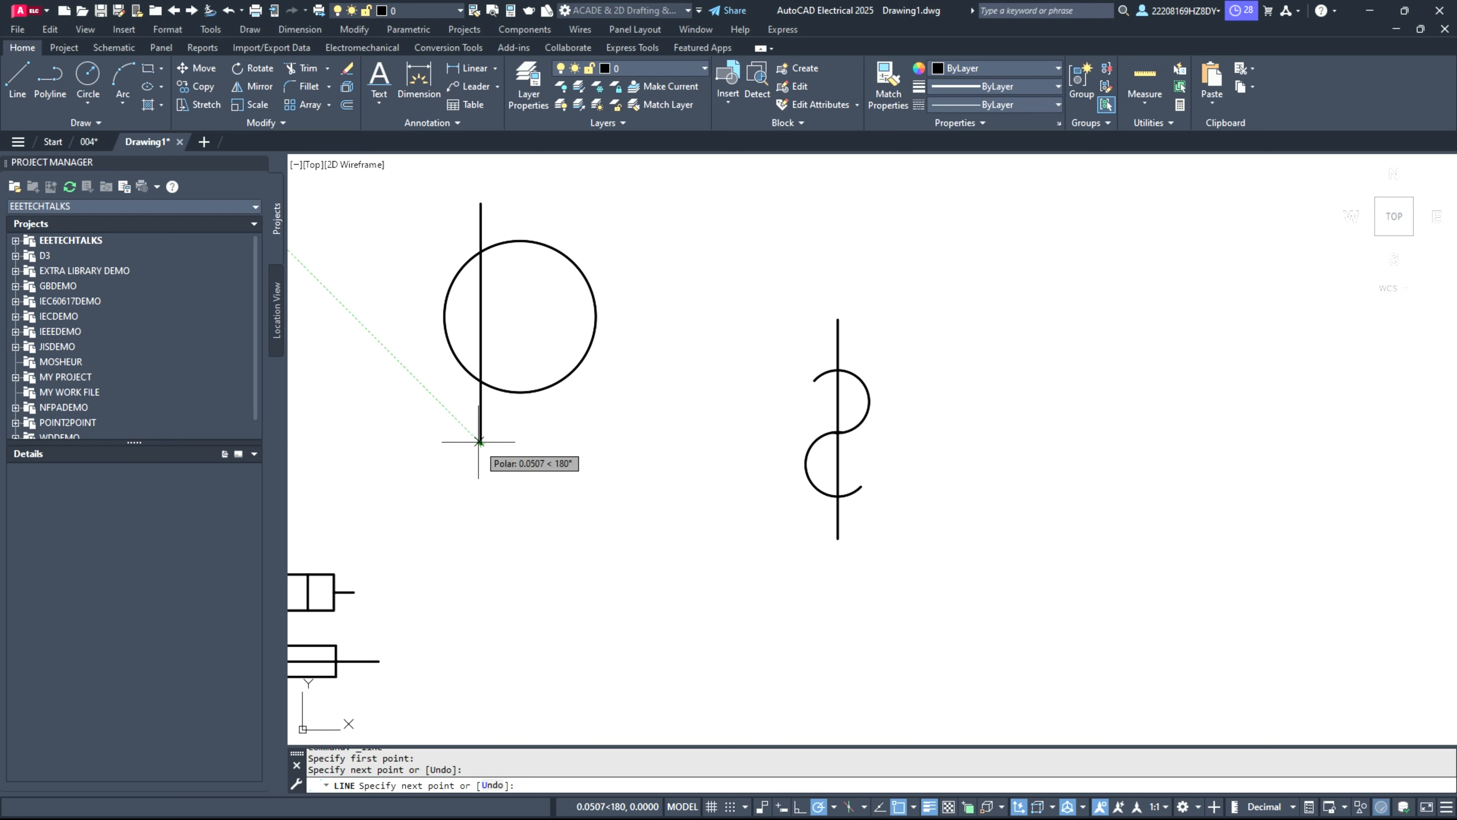
{"action": "key", "text": "Return"}
{"action": "double_click", "coordinate": [514, 272]}
{"action": "left_click", "coordinate": [17, 80]}
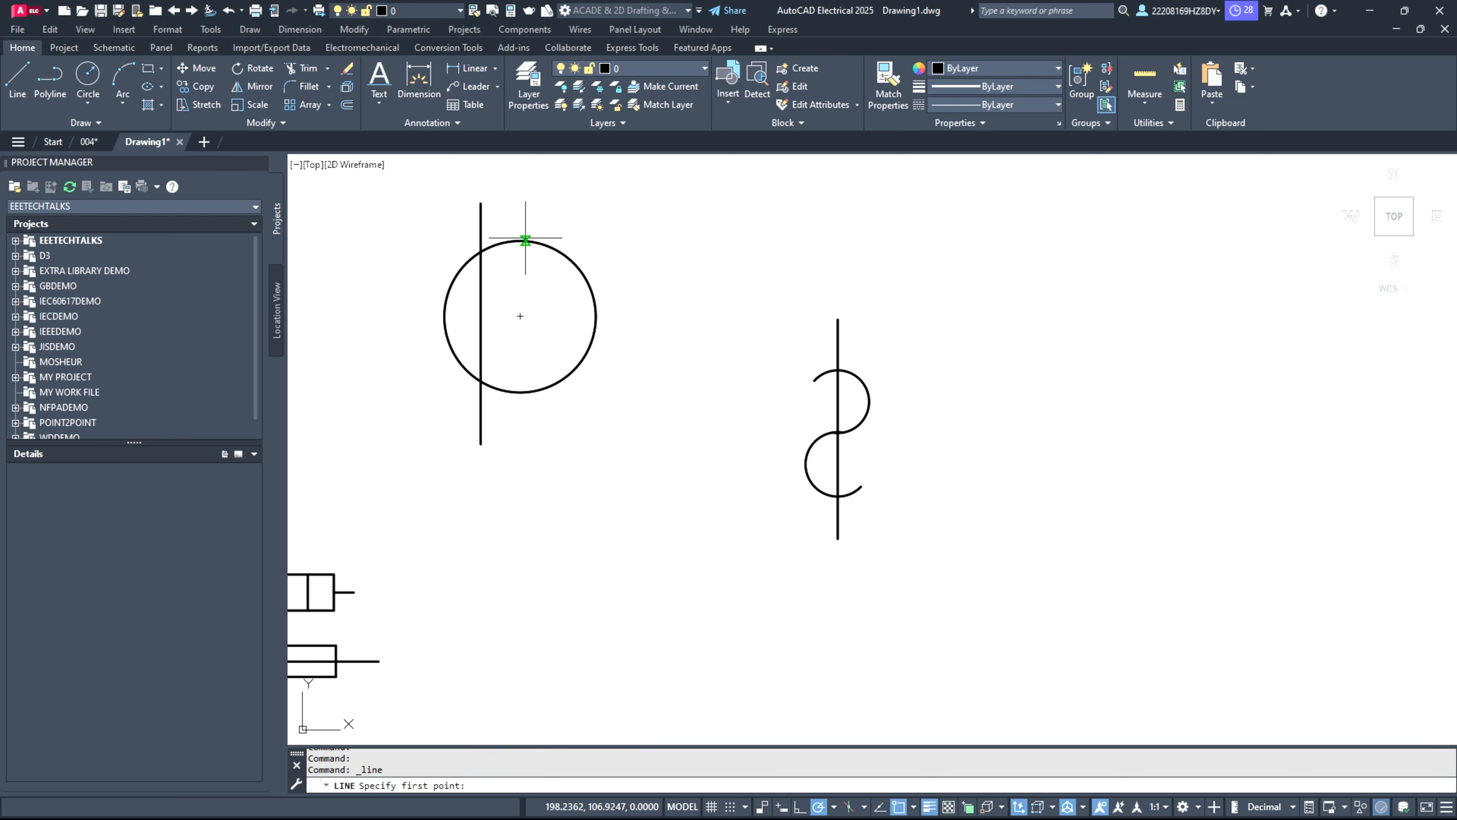
{"action": "left_click", "coordinate": [559, 202]}
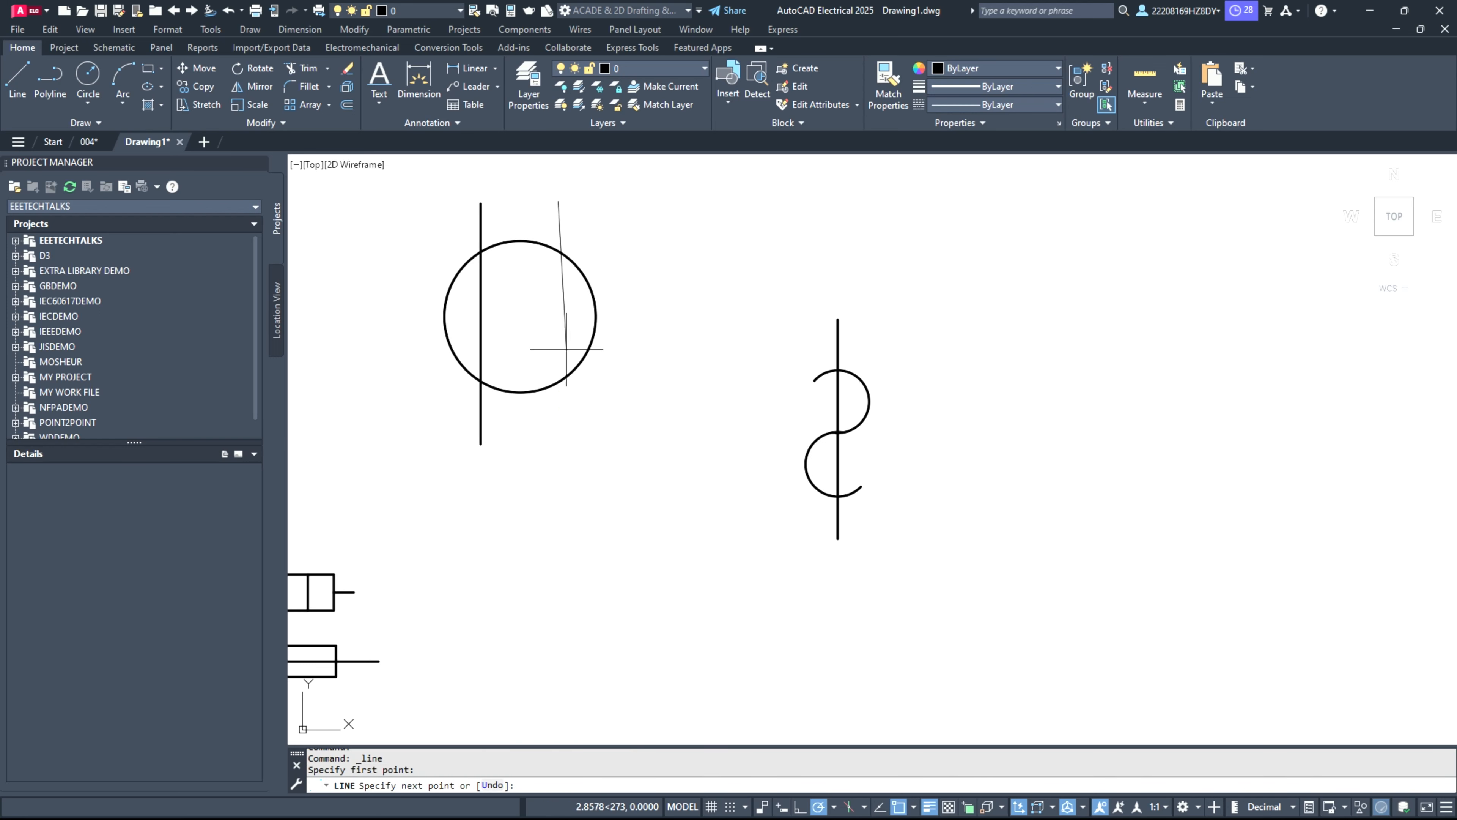
{"action": "left_click", "coordinate": [558, 444]}
{"action": "key", "text": "Return"}
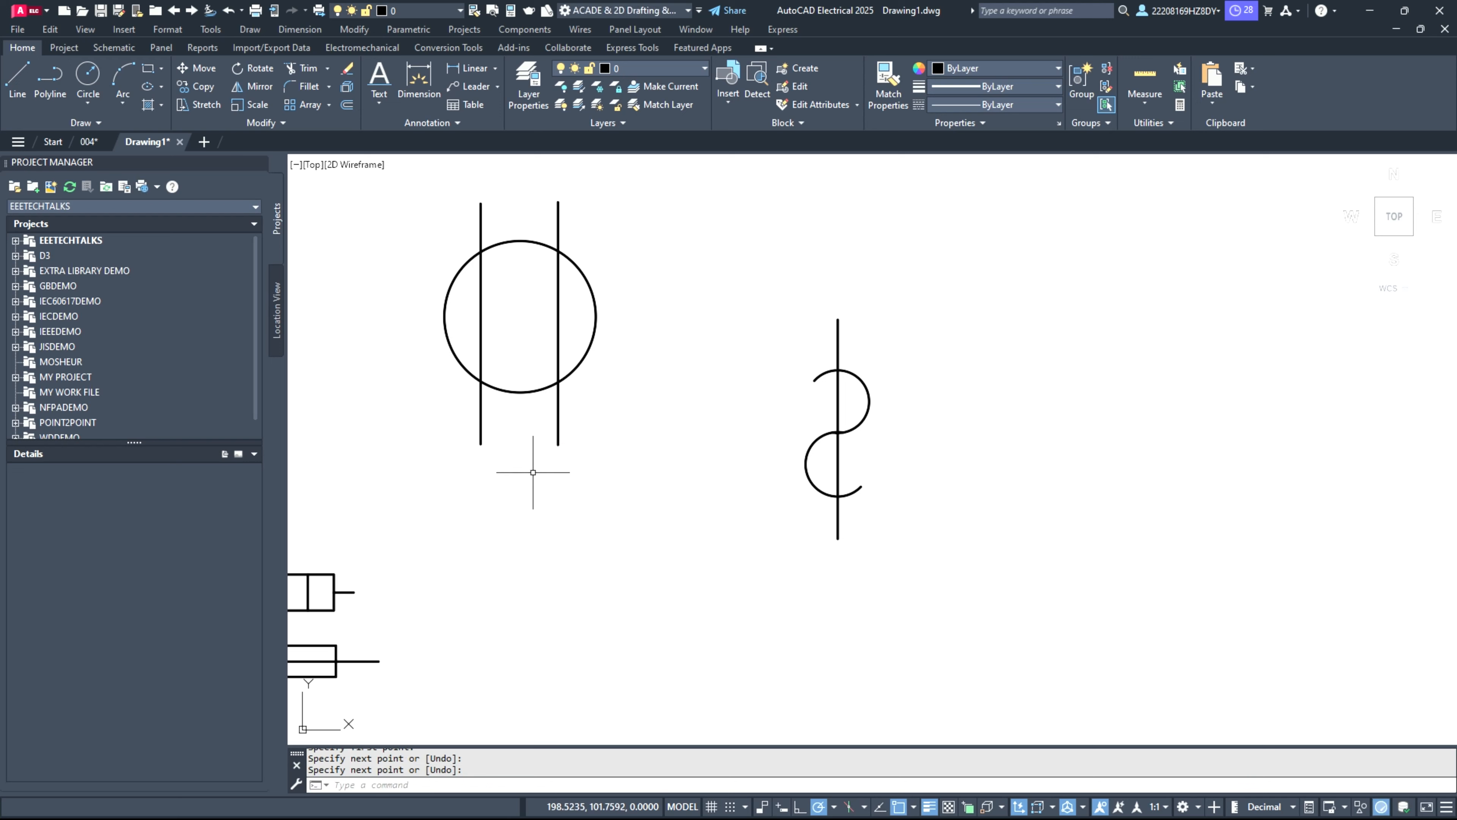
{"action": "scroll", "coordinate": [533, 472], "scroll_direction": "down", "scroll_amount": 2}
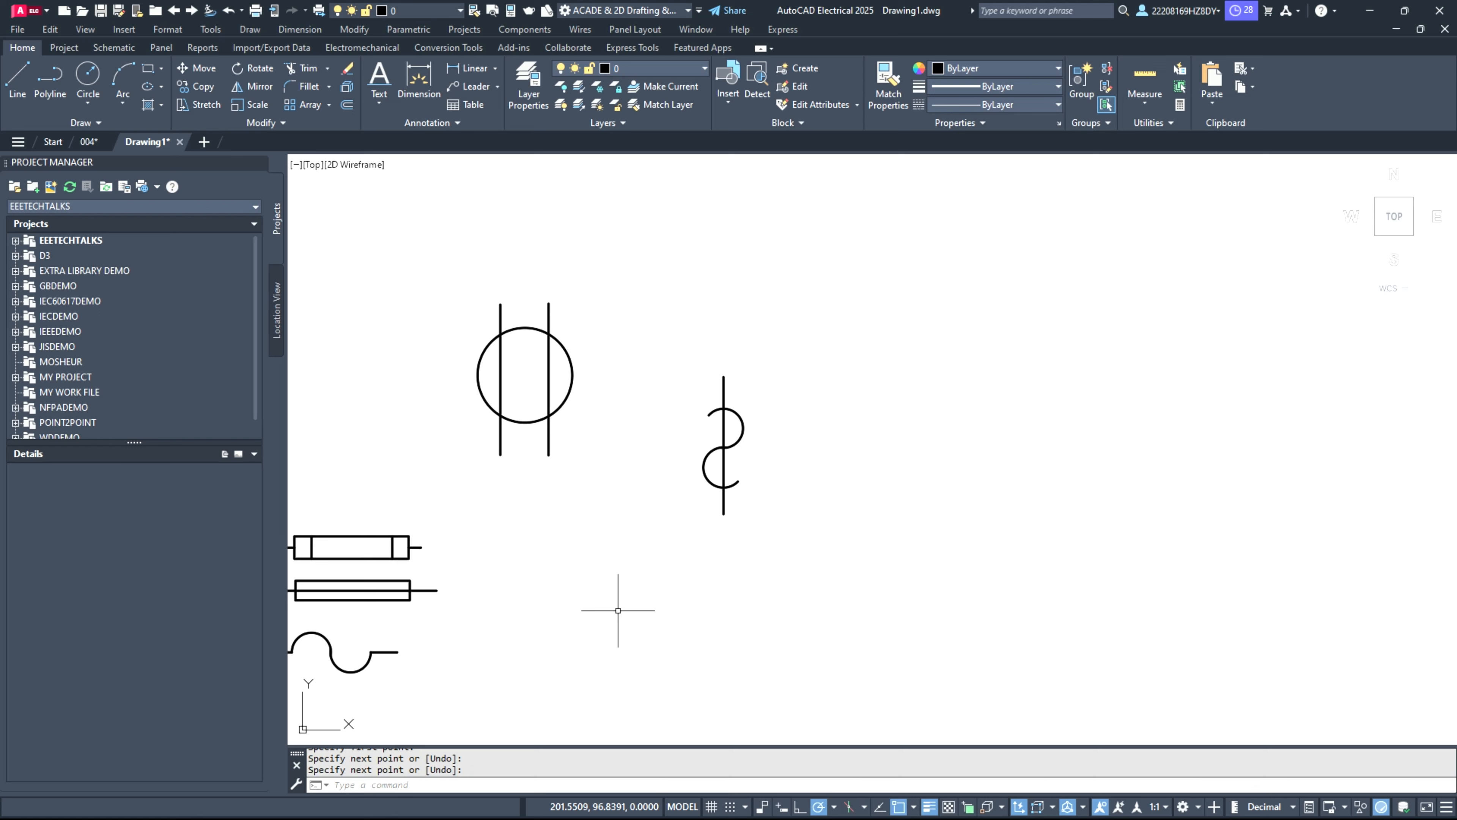
Step: Switch to the schematic tools and select the motor symbol, including its circle and the letter M
{"action": "left_click", "coordinate": [97, 52]}
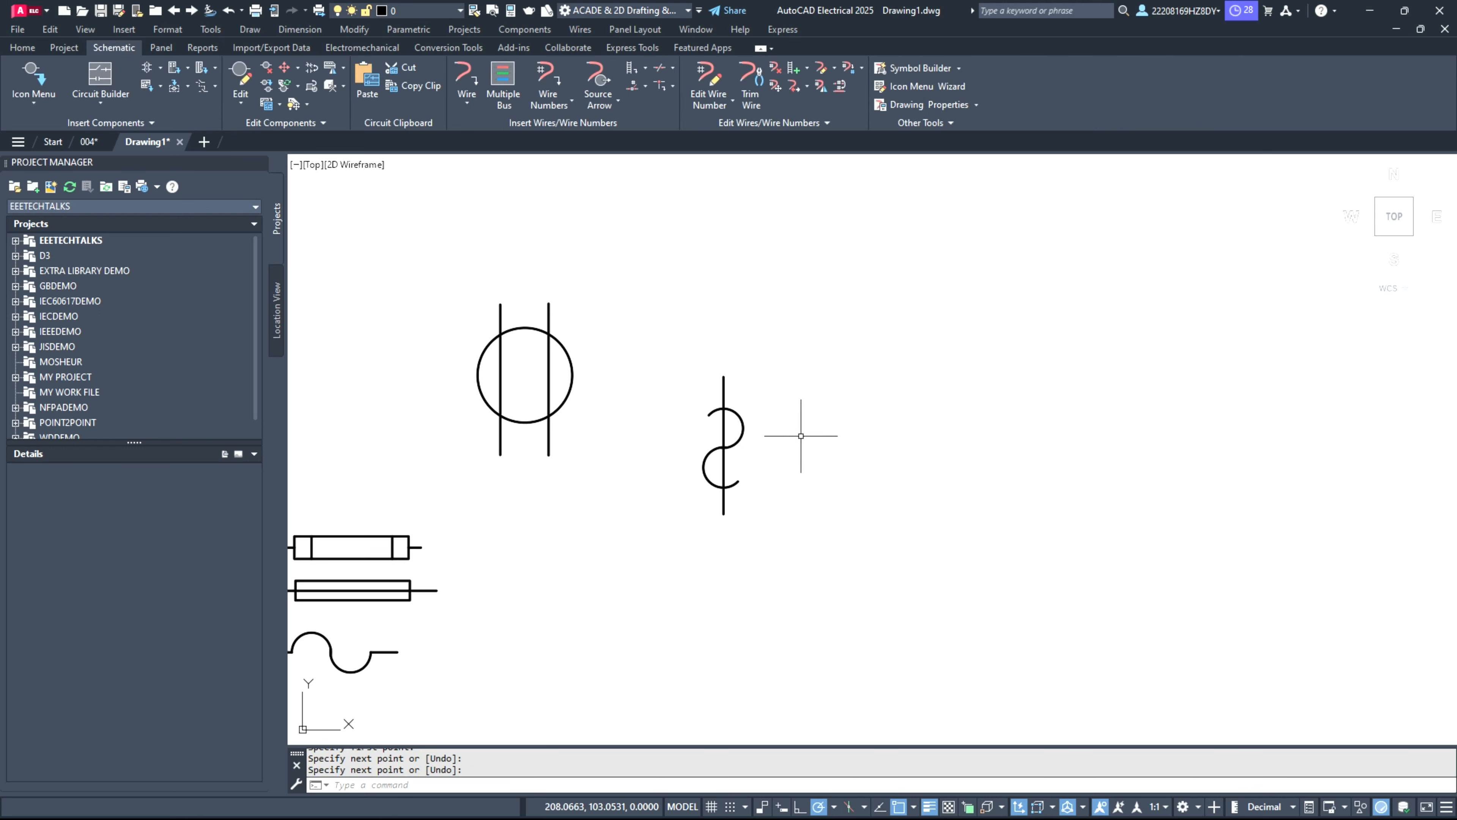
{"action": "scroll", "coordinate": [494, 602], "scroll_direction": "down", "scroll_amount": 5}
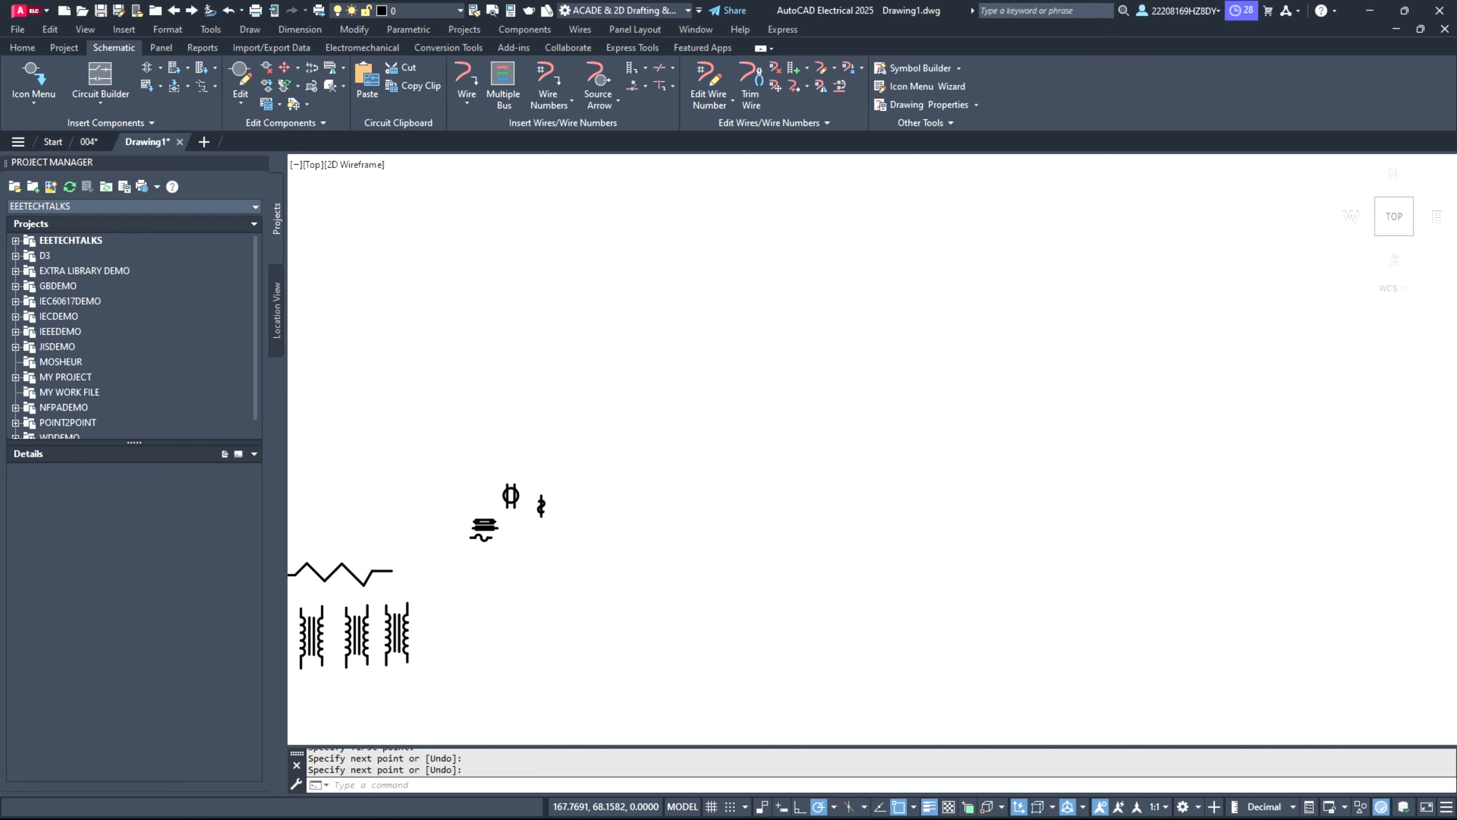
{"action": "scroll", "coordinate": [482, 602], "scroll_direction": "up", "scroll_amount": 3}
{"action": "scroll", "coordinate": [826, 600], "scroll_direction": "down", "scroll_amount": 5}
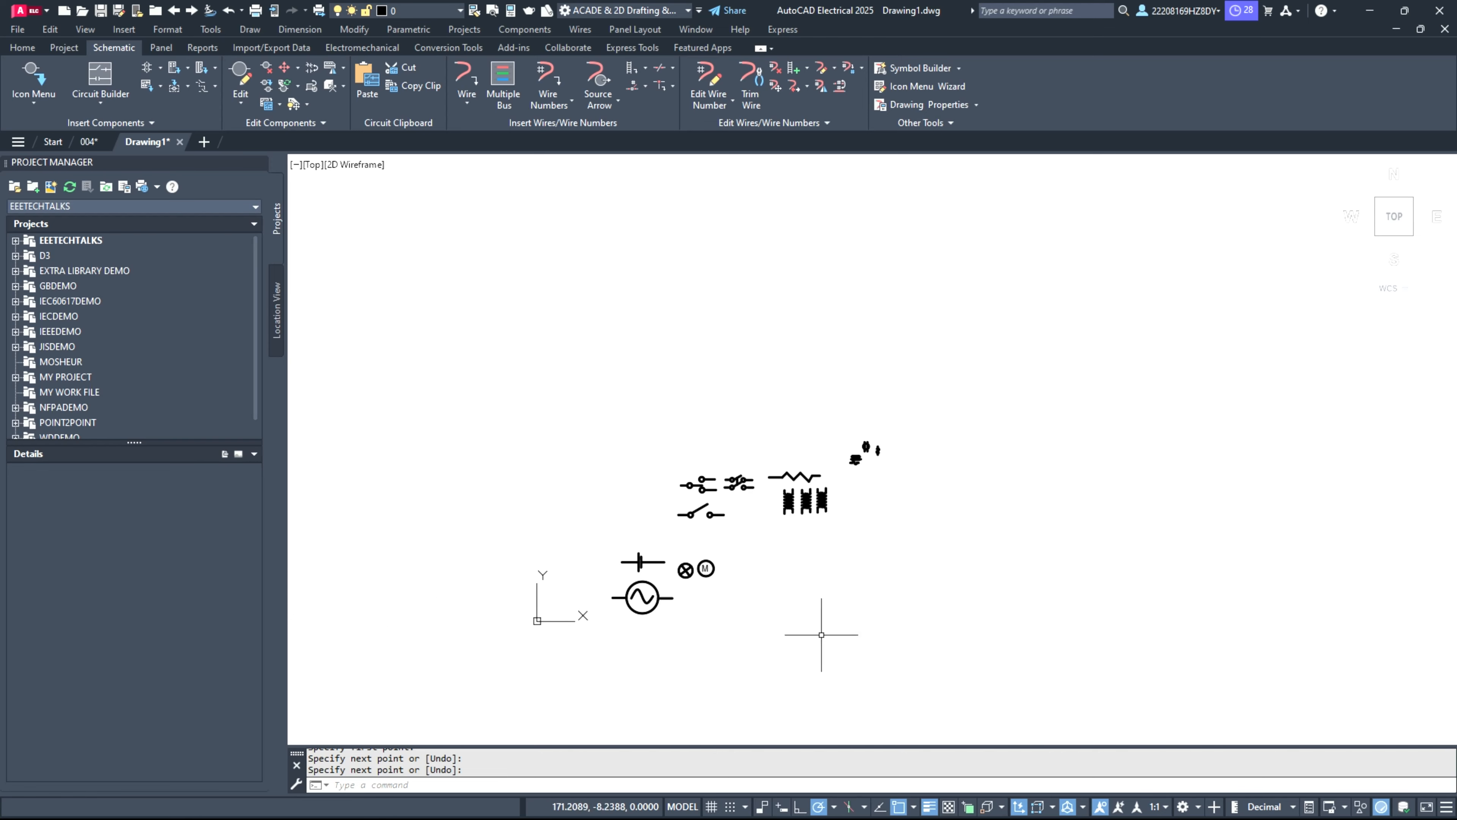
{"action": "scroll", "coordinate": [632, 623], "scroll_direction": "up", "scroll_amount": 6}
{"action": "scroll", "coordinate": [618, 325], "scroll_direction": "up", "scroll_amount": 2}
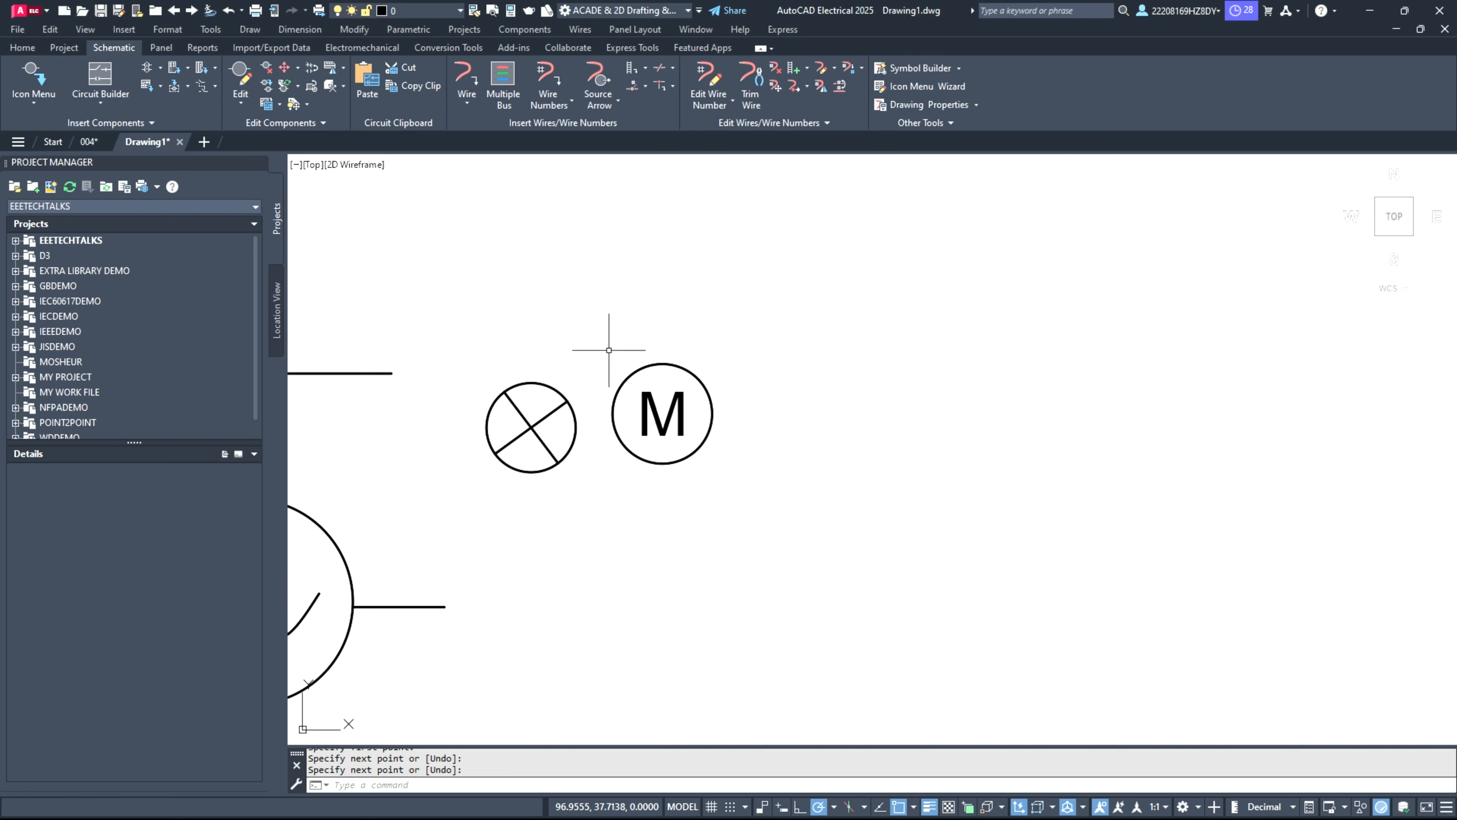
{"action": "left_click", "coordinate": [596, 316]}
{"action": "left_click", "coordinate": [835, 510]}
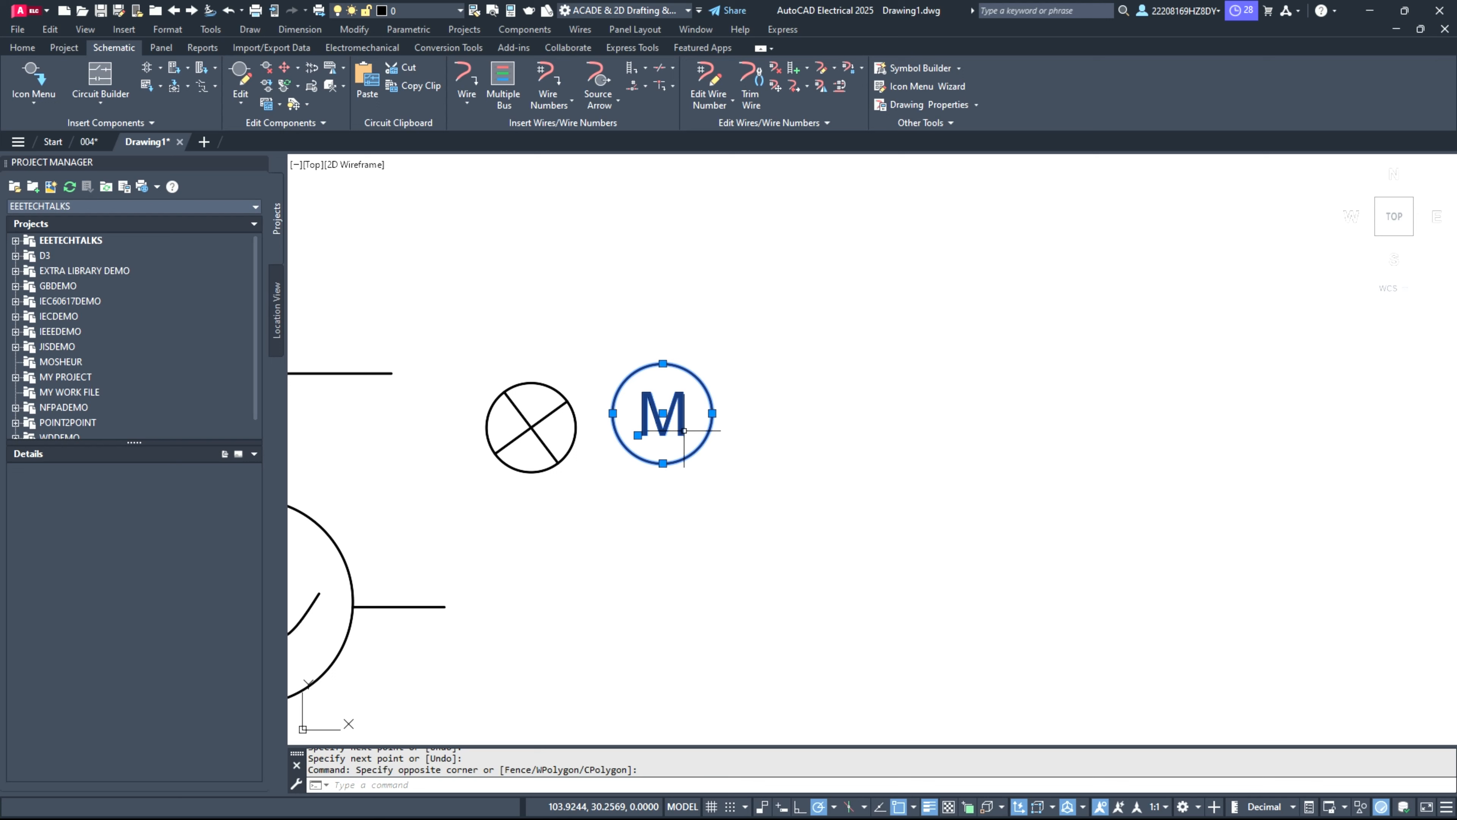
{"action": "mouse_move", "coordinate": [683, 430]}
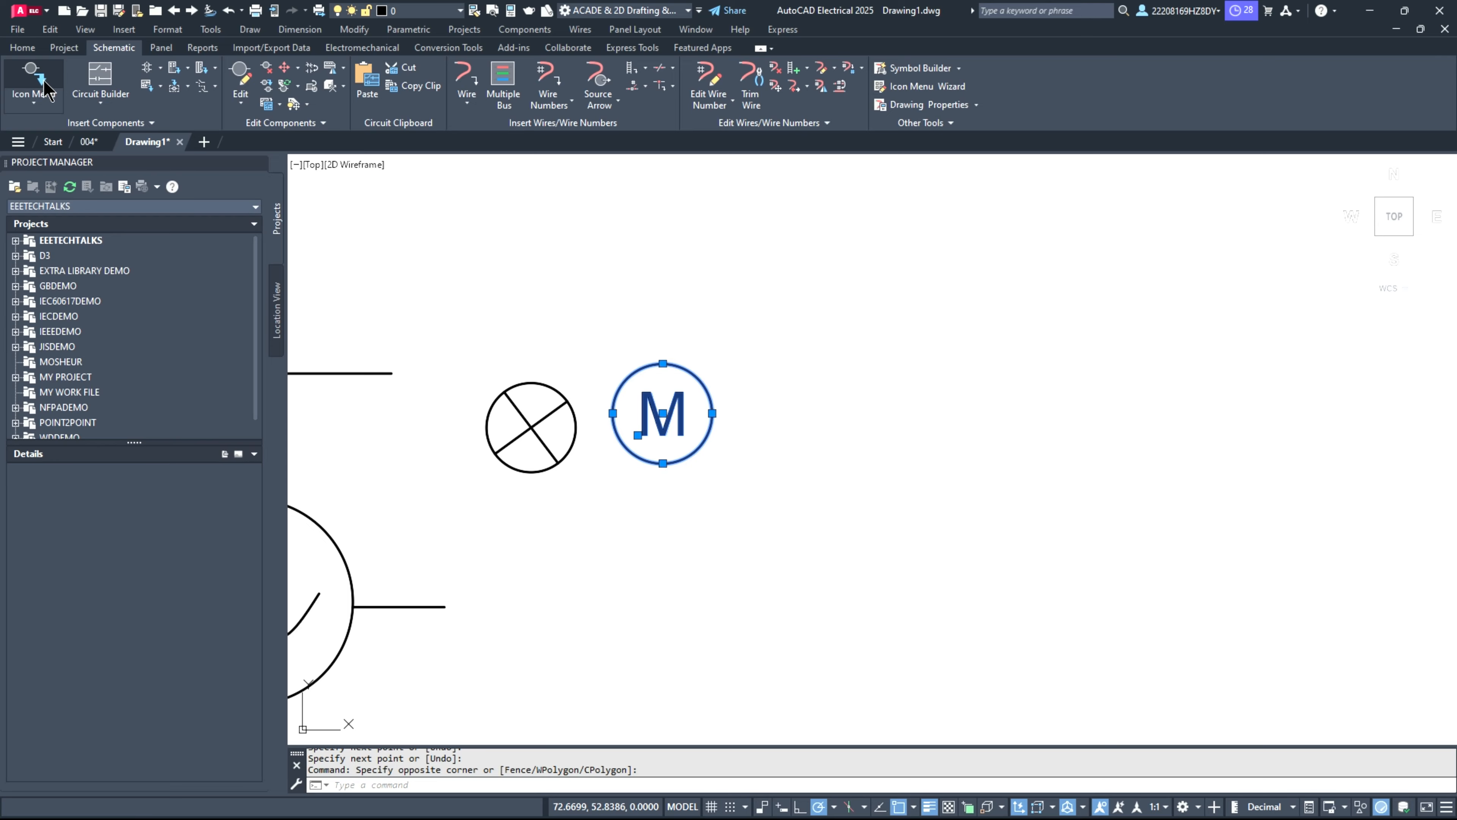
Step: Look through the My Symble category in the schematic component library and close the library without inserting a component
{"action": "left_click", "coordinate": [46, 89]}
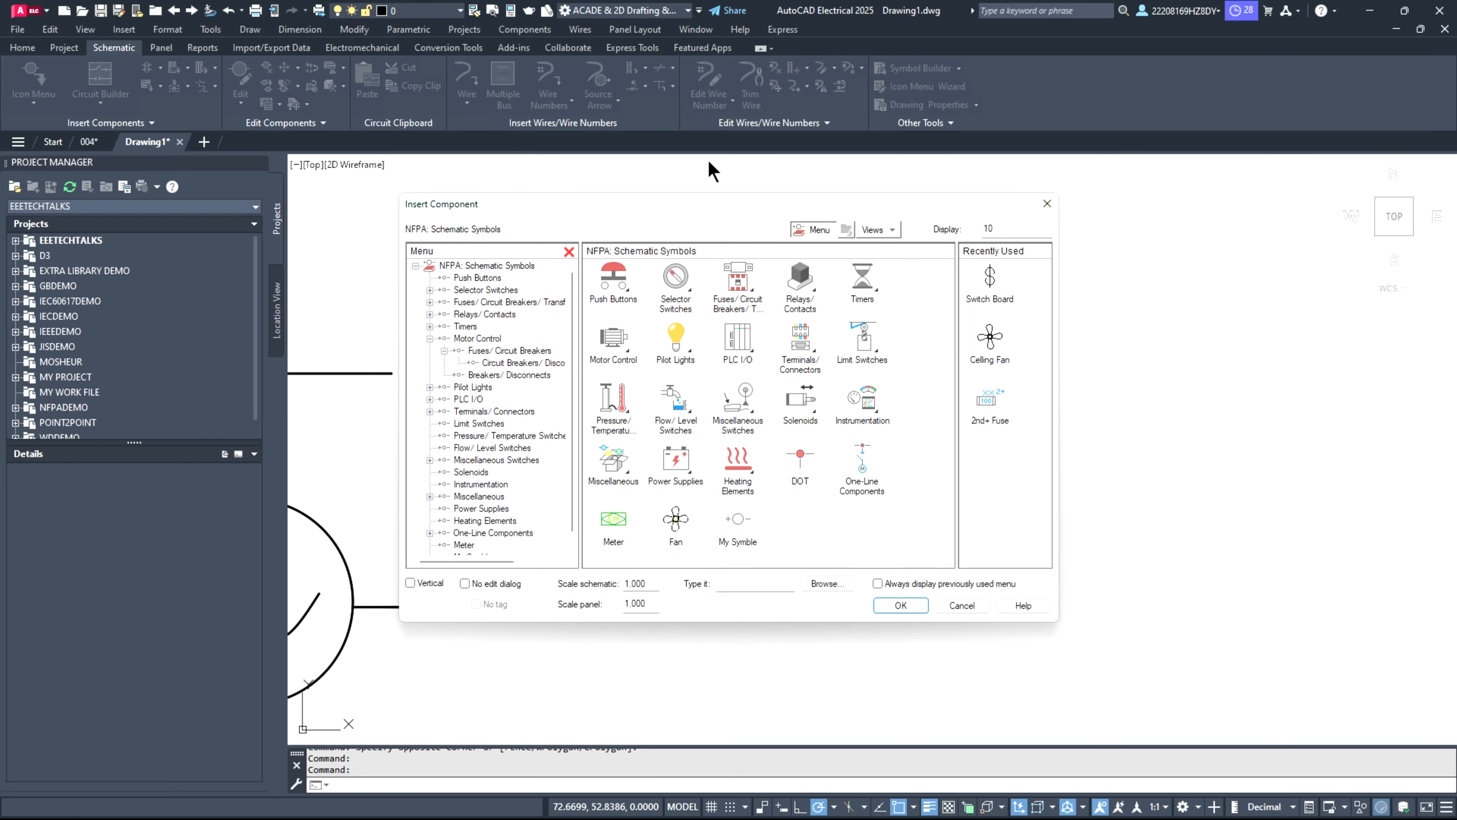
{"action": "left_click_drag", "start_coordinate": [712, 215], "coordinate": [1066, 217]}
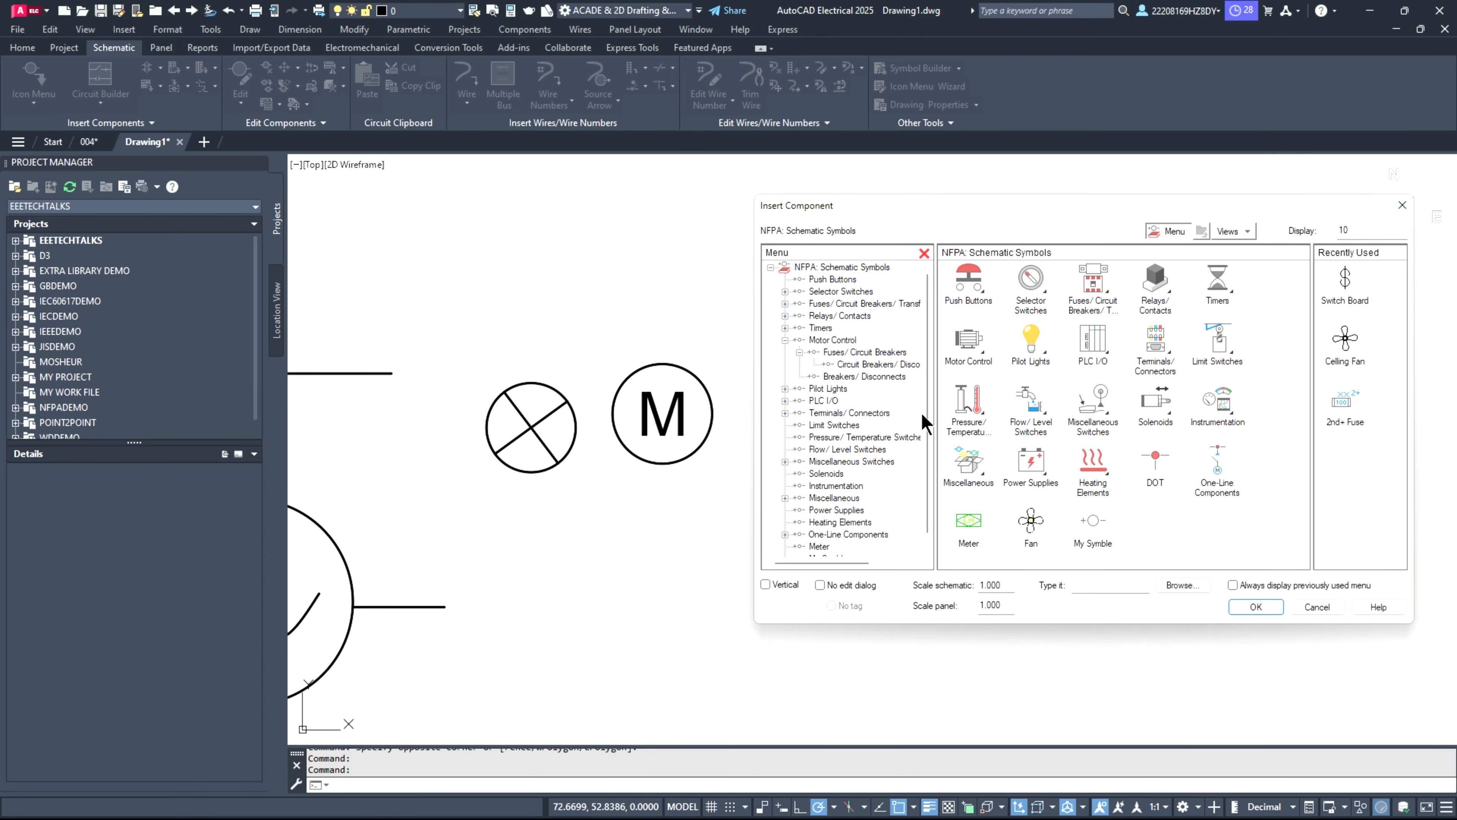
{"action": "left_click_drag", "start_coordinate": [1170, 207], "coordinate": [844, 197]}
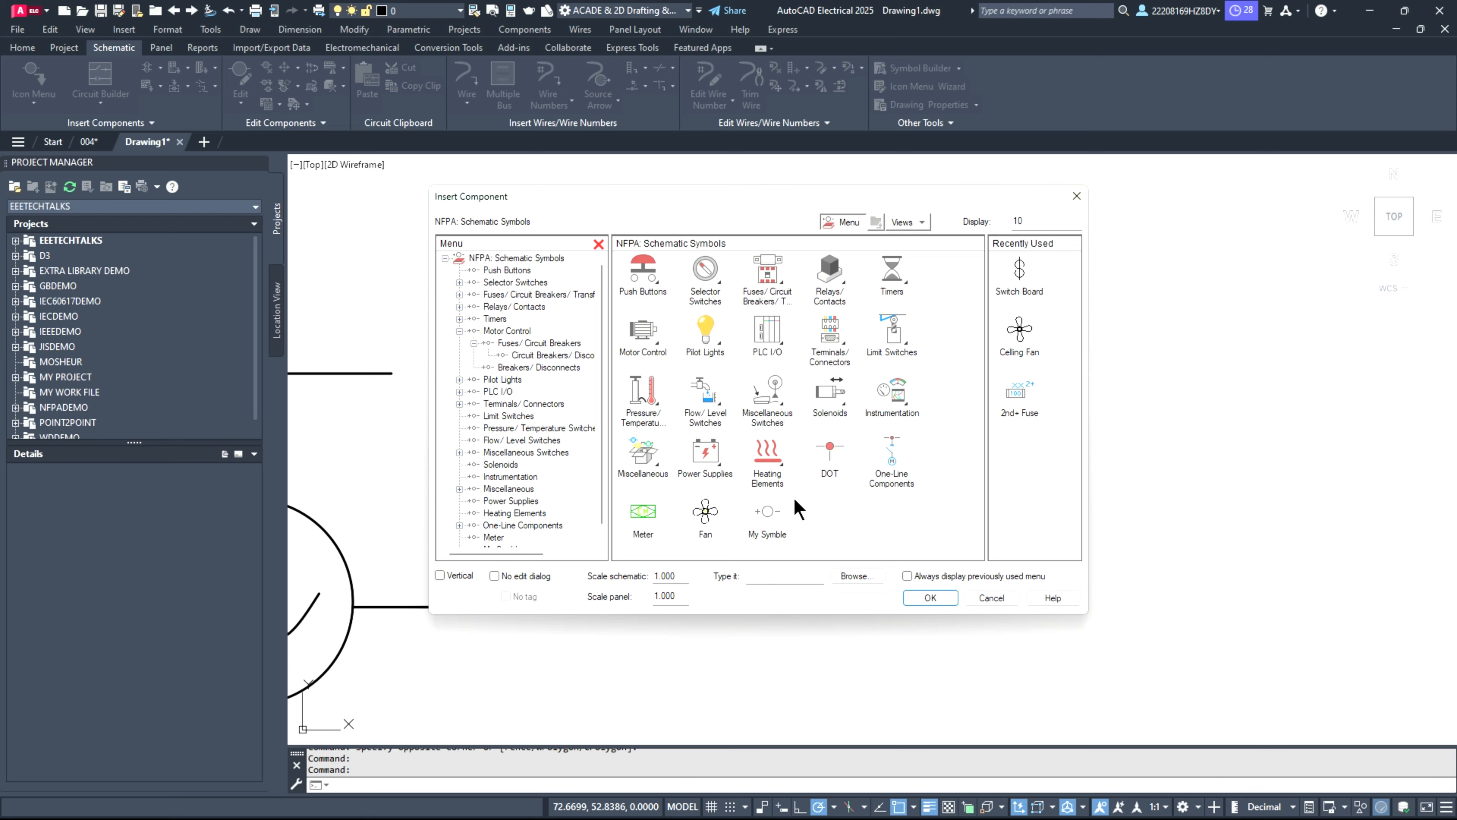
{"action": "left_click", "coordinate": [765, 513]}
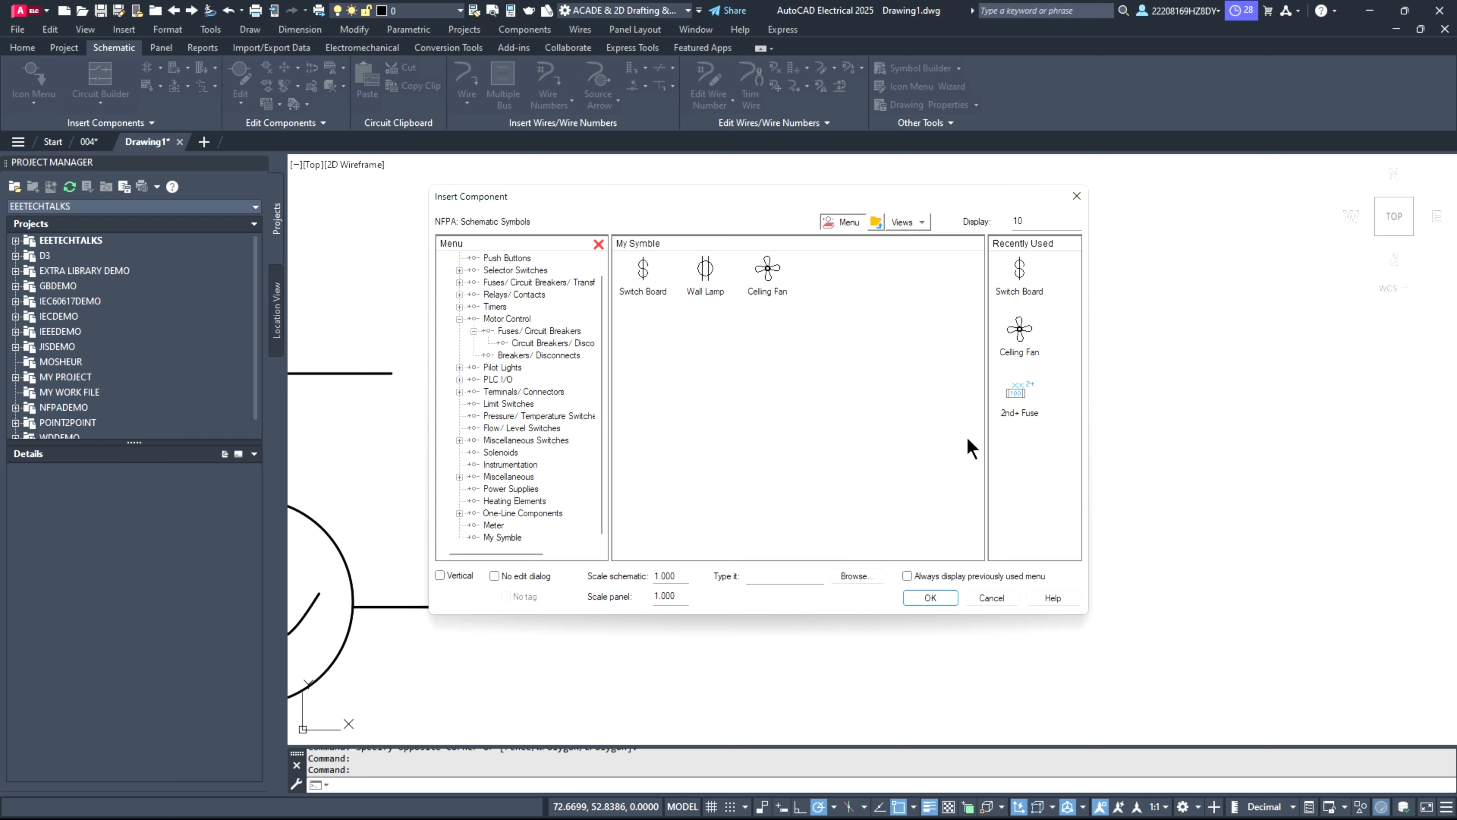
{"action": "left_click", "coordinate": [992, 596]}
{"action": "left_click", "coordinate": [595, 348]}
{"action": "left_click", "coordinate": [772, 503]}
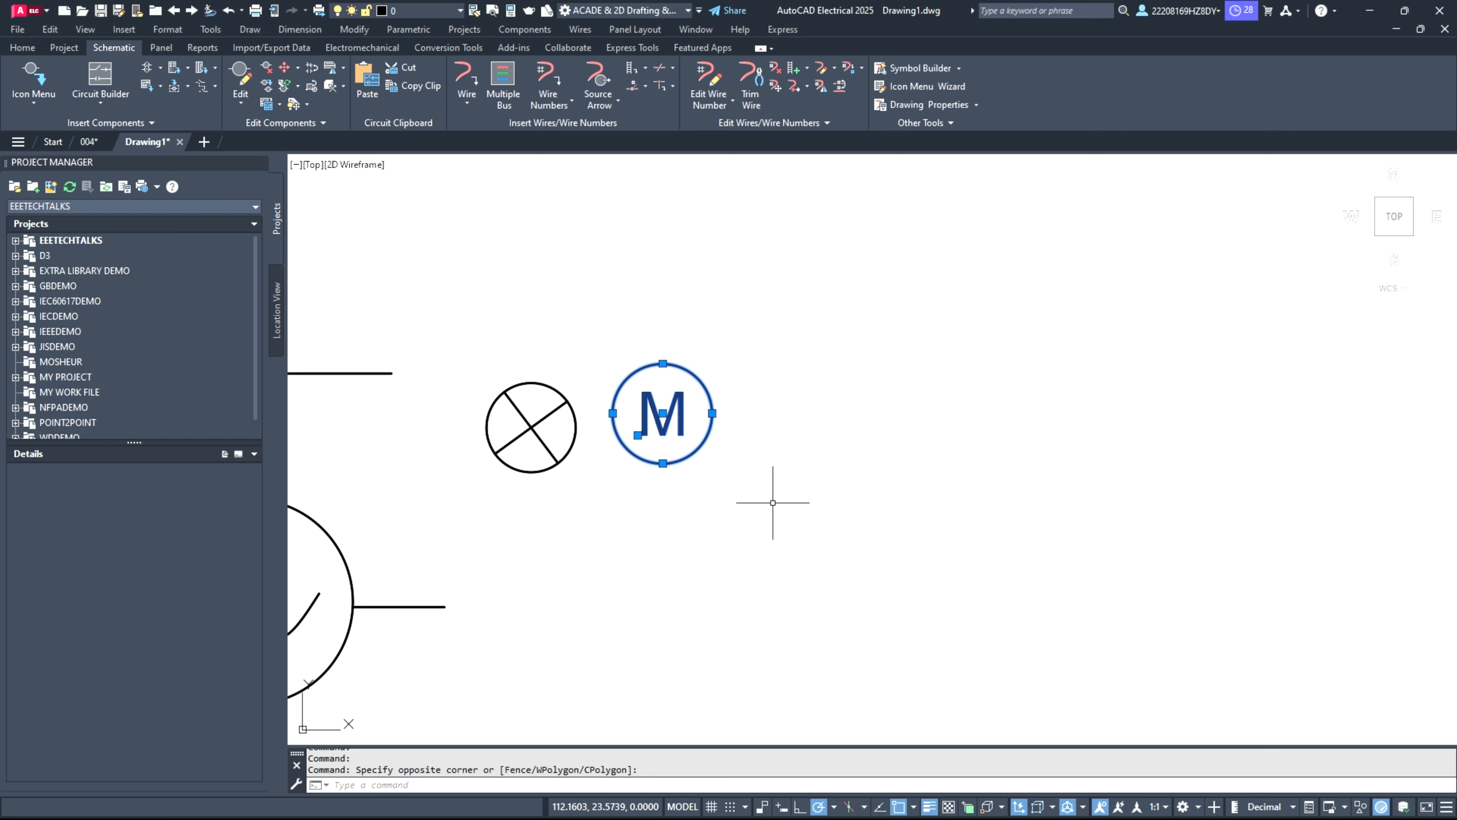
{"action": "key", "text": "Escape"}
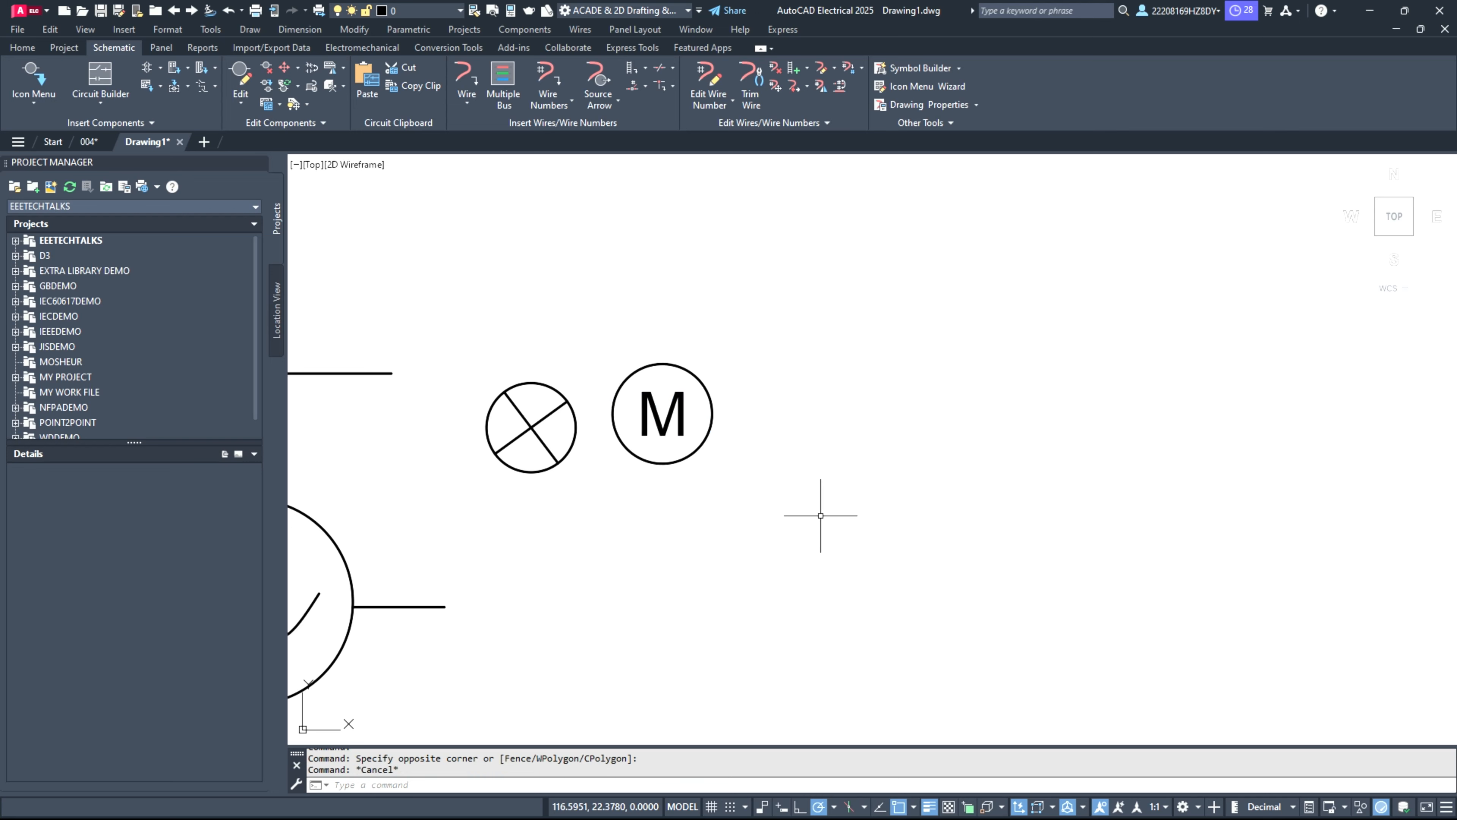